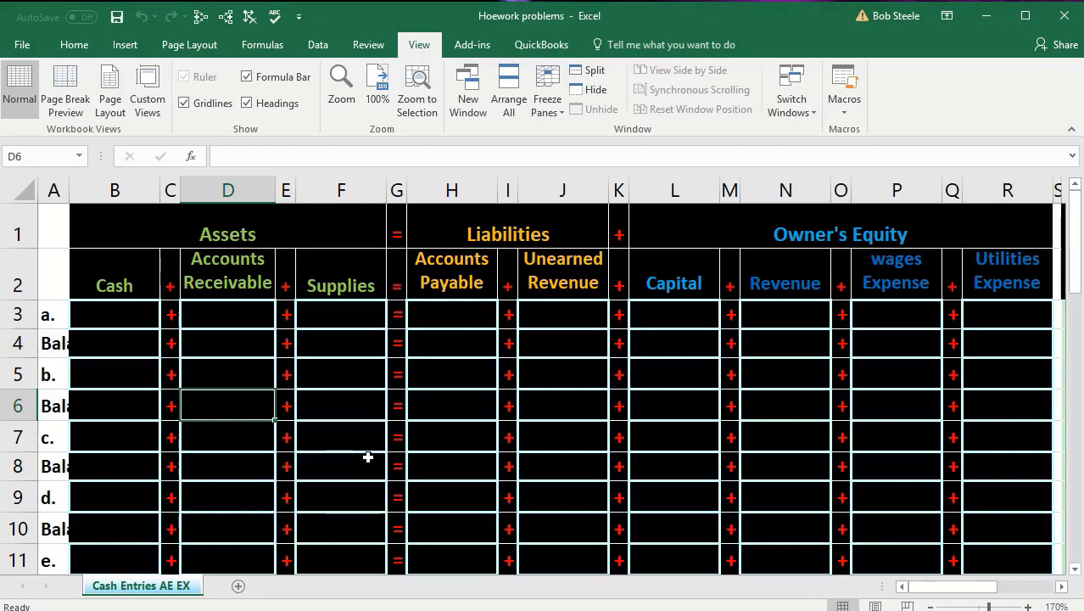
- Review the Assets, Liabilities and Owner's Equity headings and the Revenue, Wages and Utilities Expense columns
scroll(367, 456, down, 2)
scroll(367, 456, down, 2)
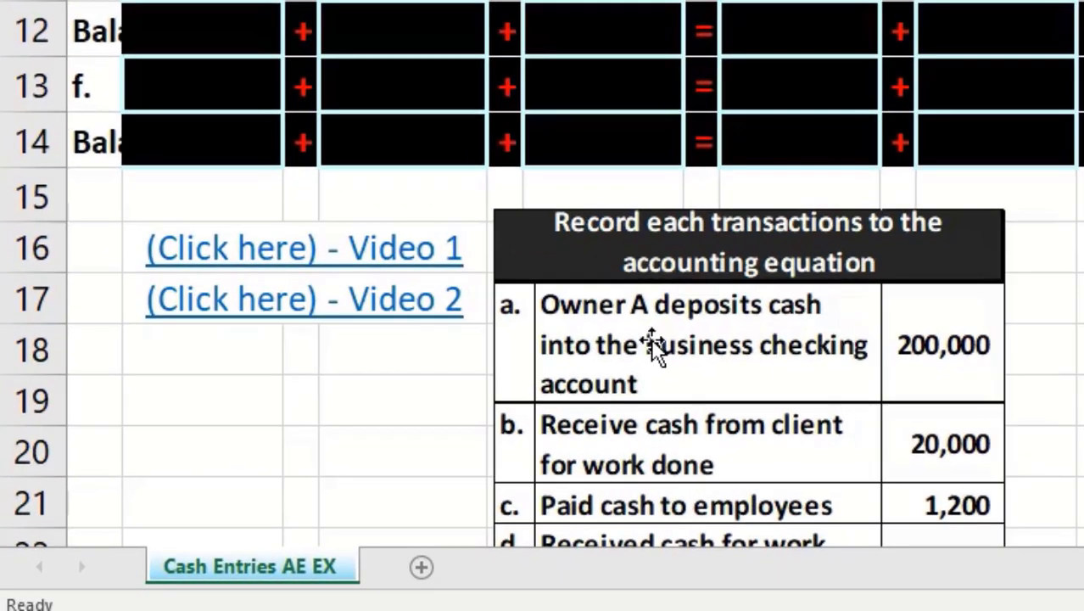
scroll(650, 338, up, 4)
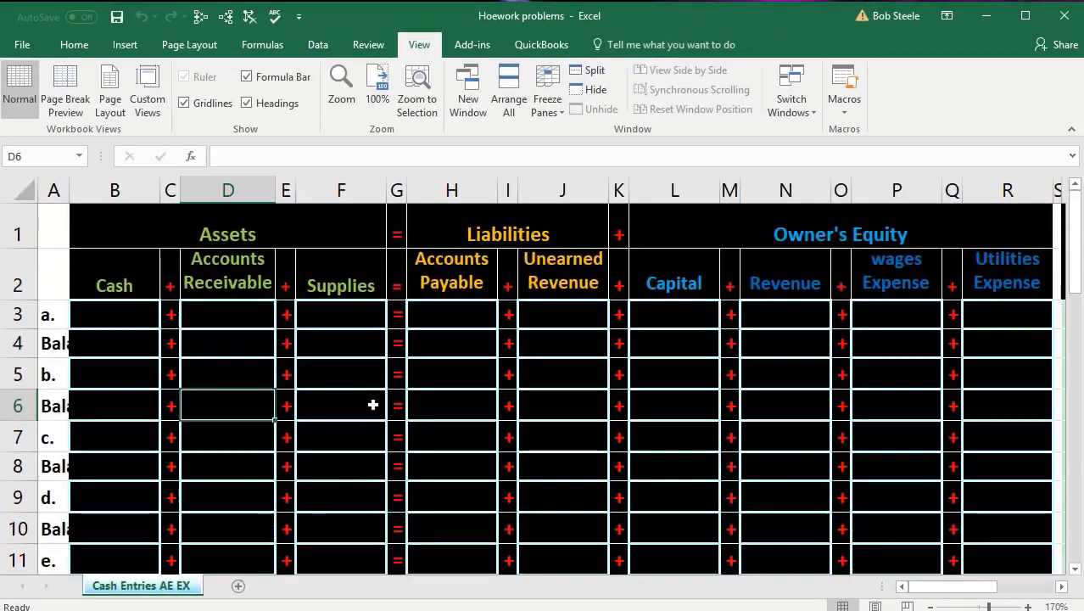
click(300, 232)
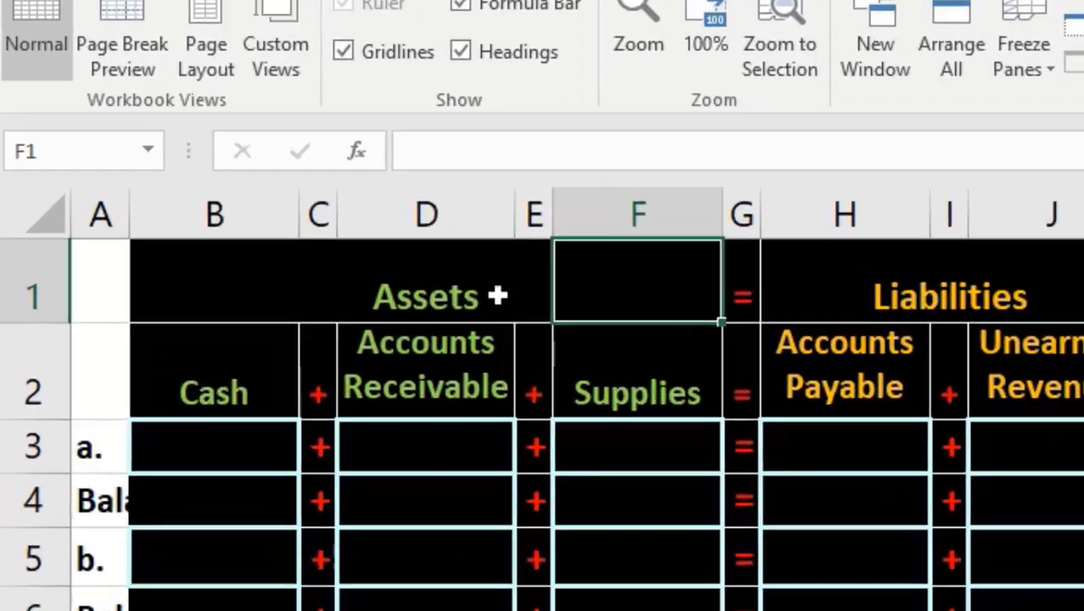
click(247, 227)
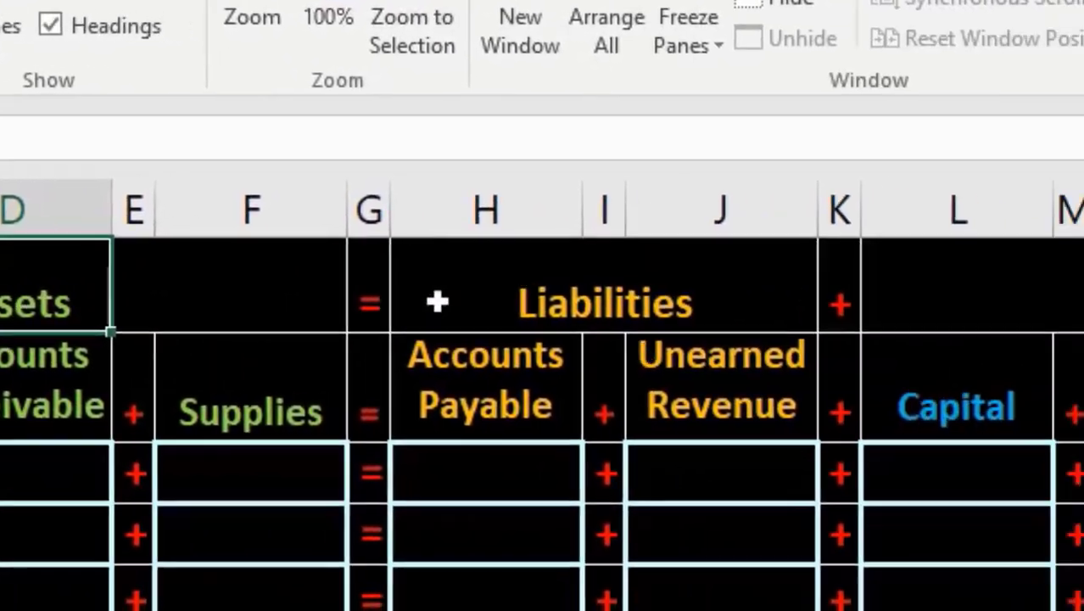
click(954, 284)
click(528, 305)
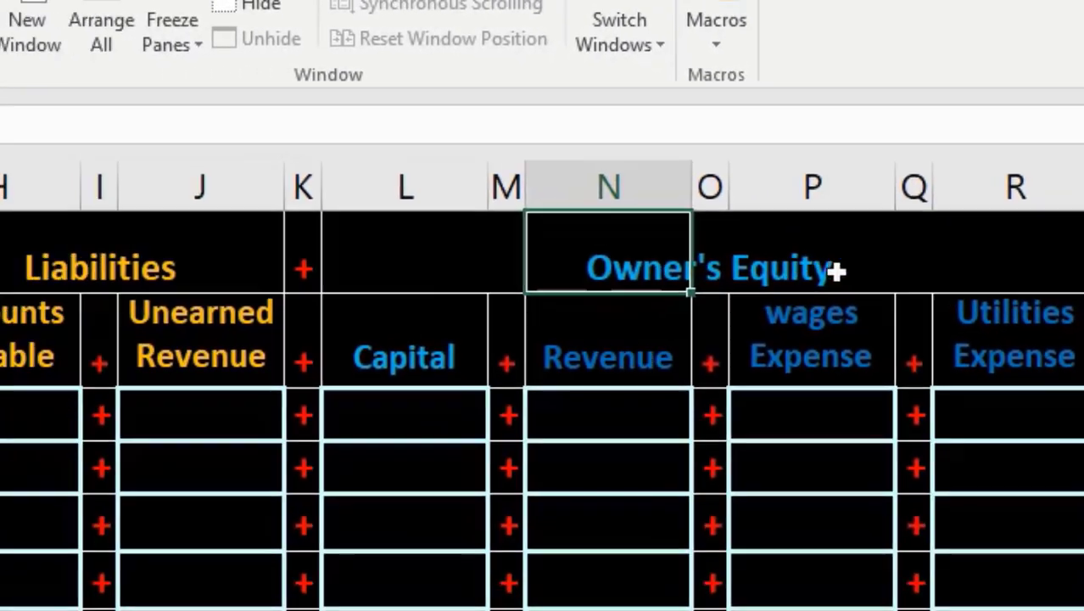
click(874, 296)
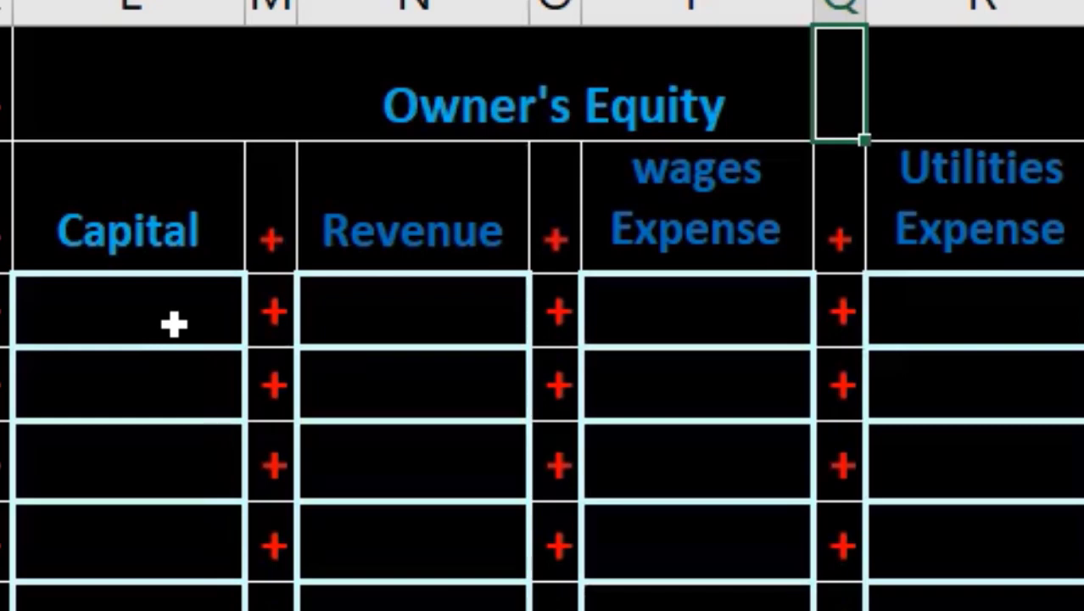
click(416, 247)
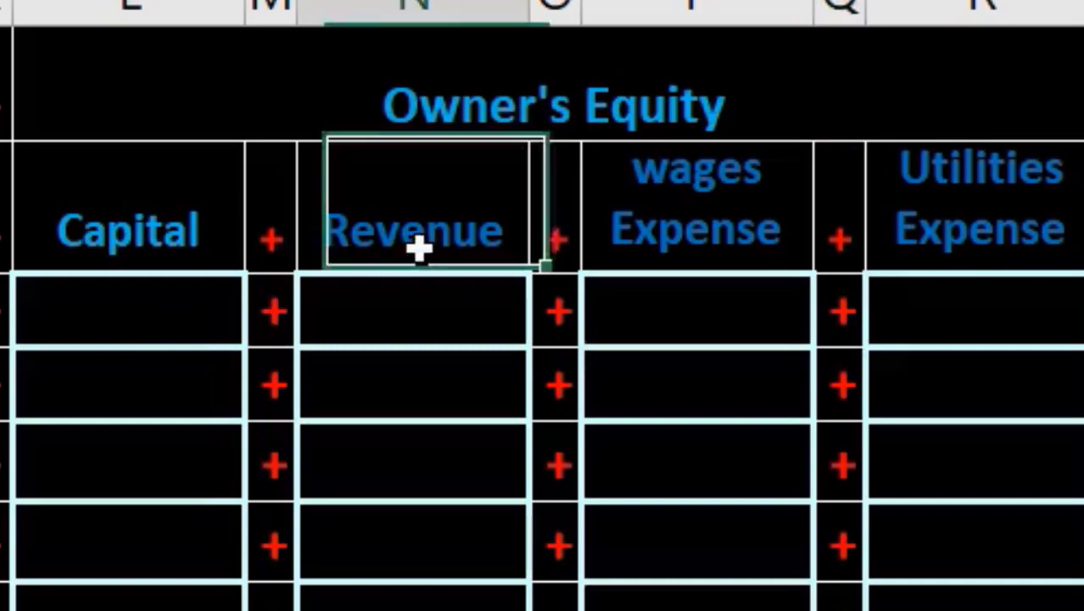
click(636, 218)
click(941, 214)
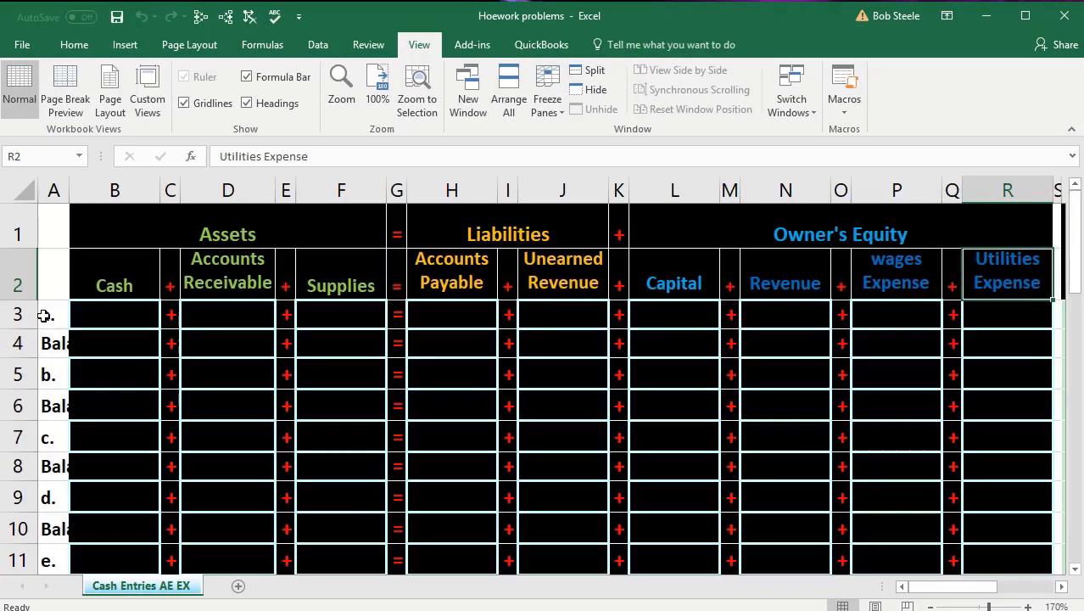
- Identify the transaction a row and the Cash cells of each Balance row
drag(55, 314, 823, 316)
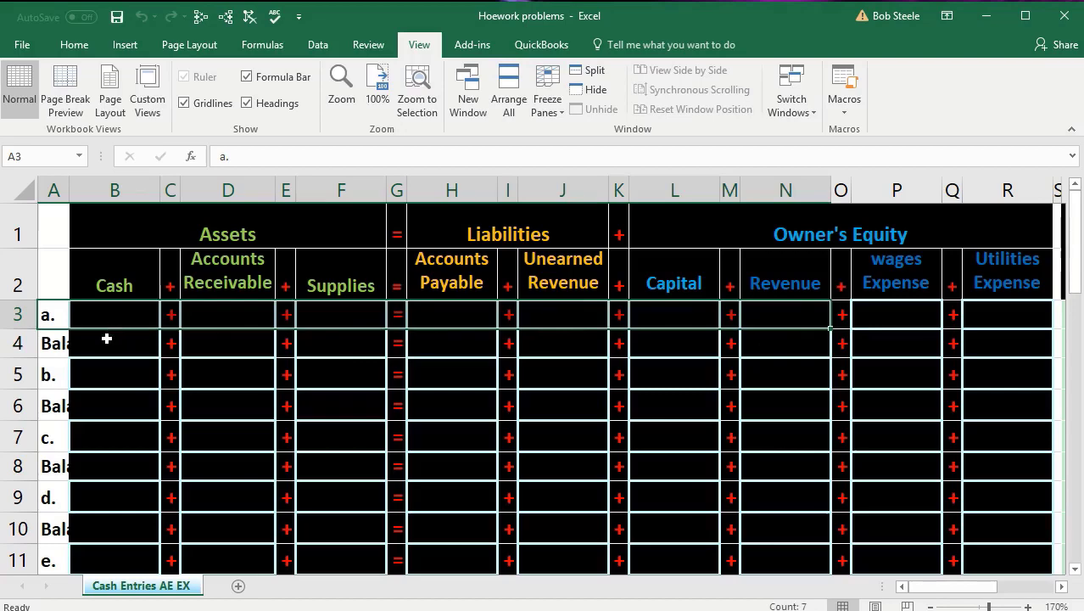
drag(109, 341, 251, 357)
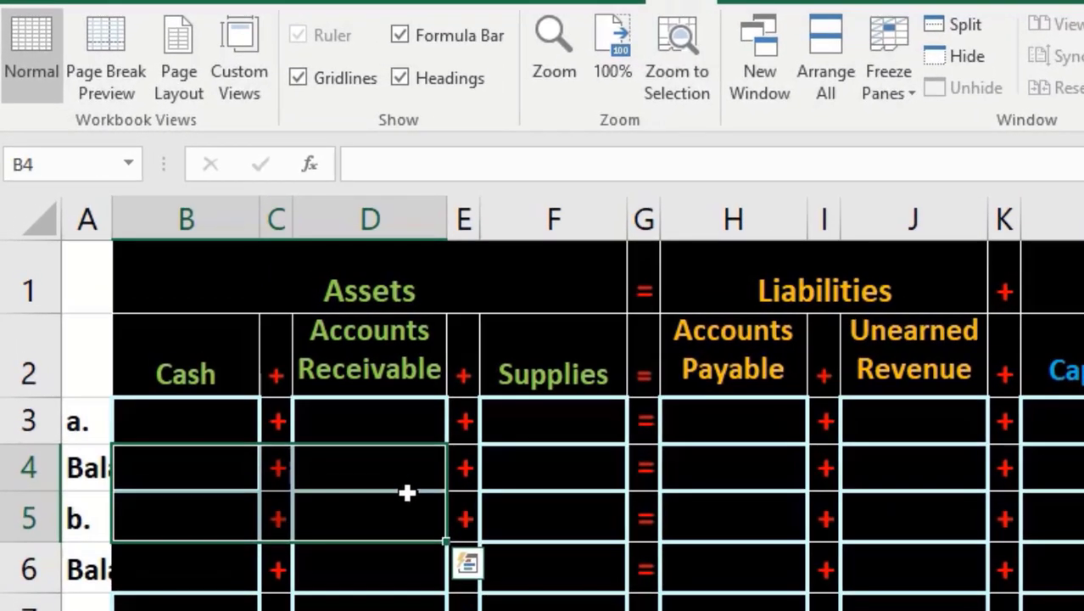
click(213, 419)
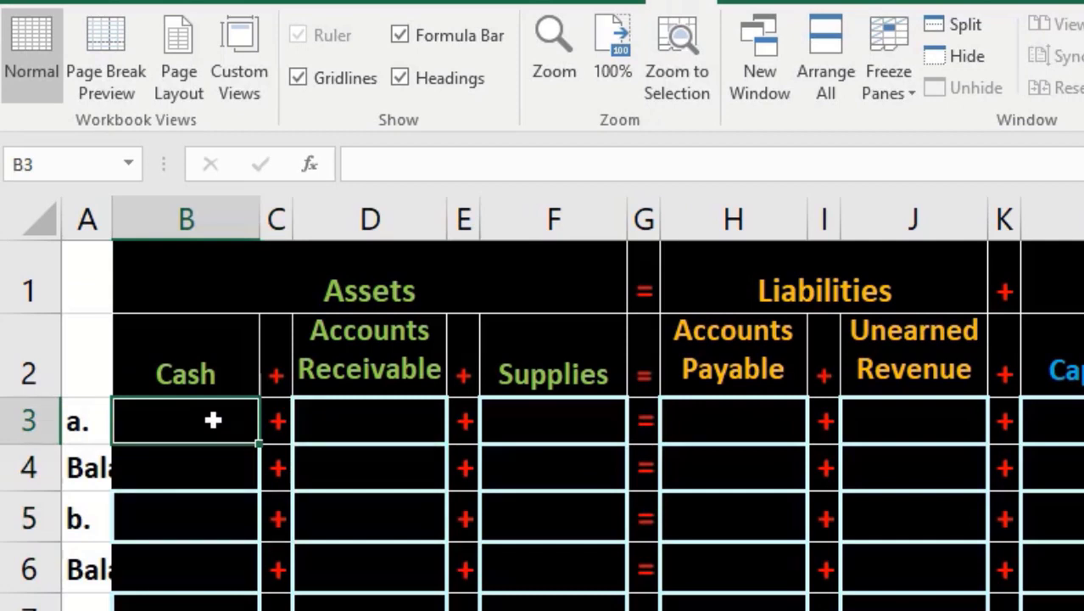
click(195, 466)
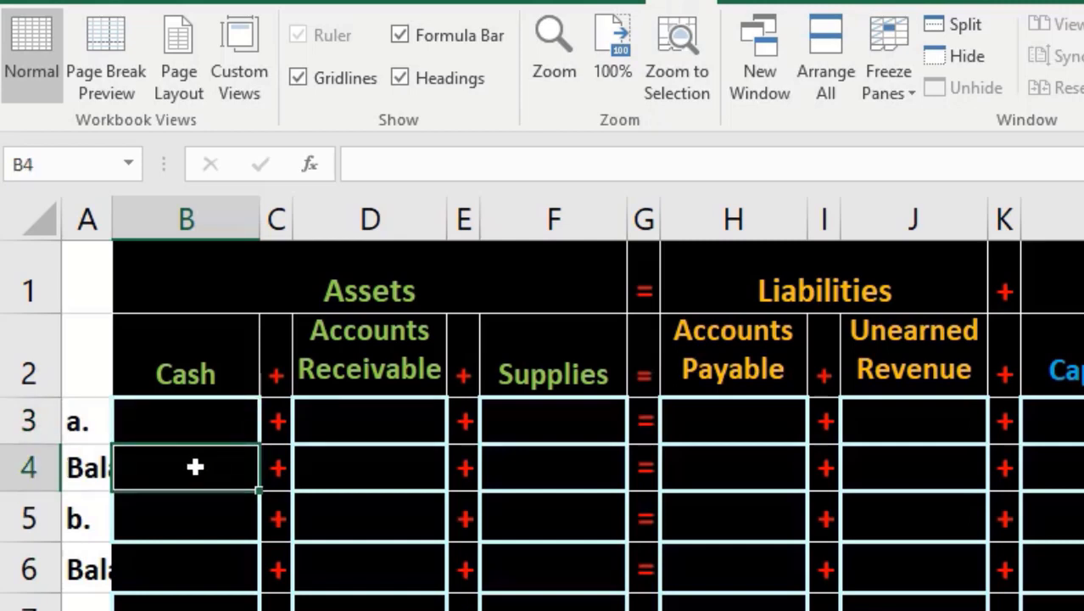
click(184, 562)
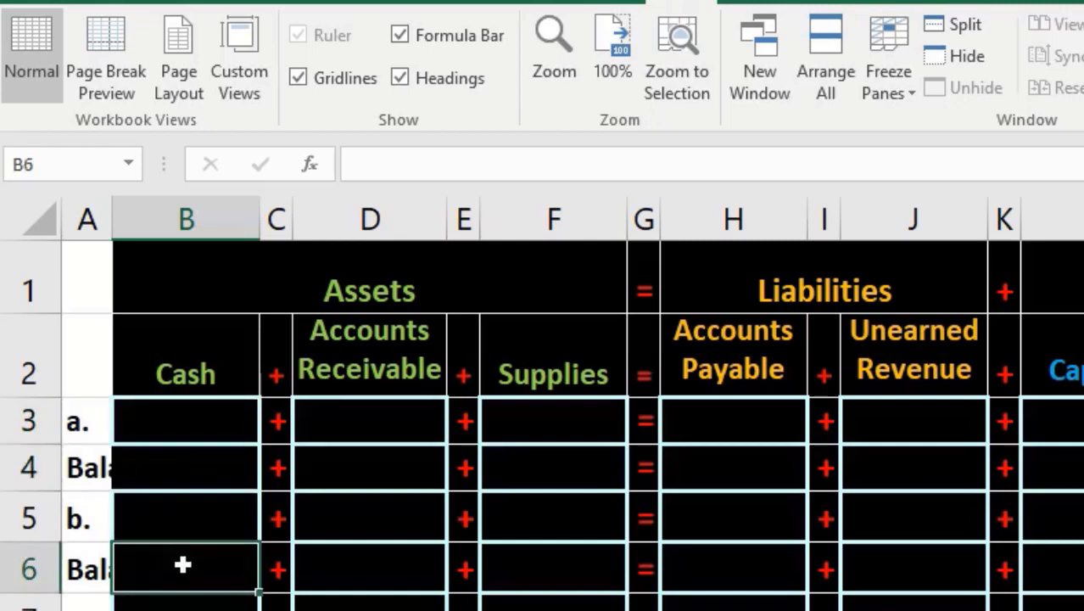
click(186, 610)
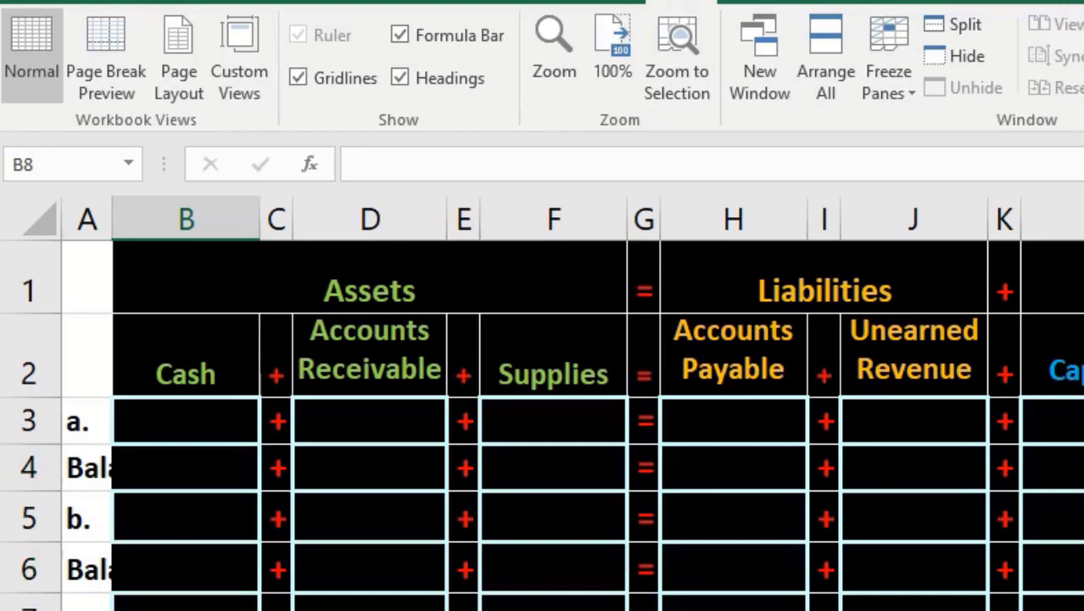
click(165, 610)
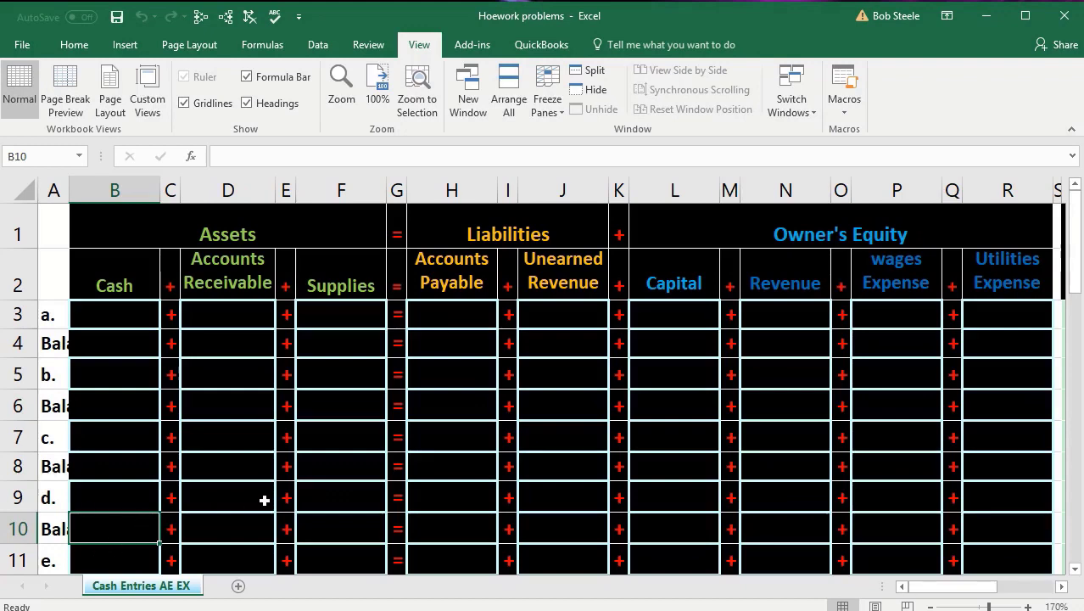
scroll(264, 500, down, 3)
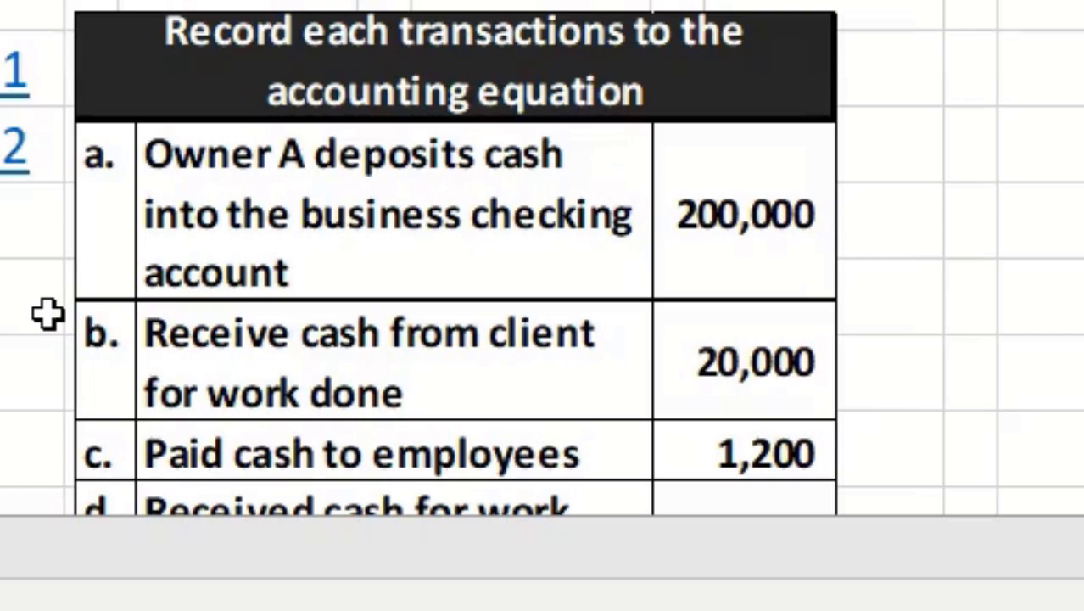
scroll(47, 314, up, 3)
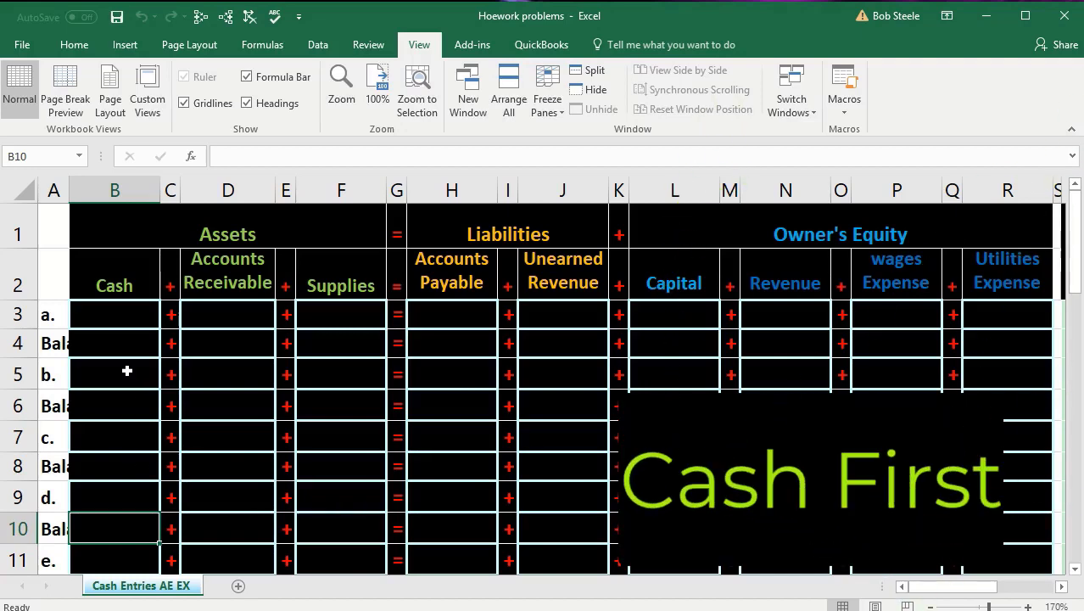
- Enter 200,000 in transaction a's Cash cell, correcting an initial 20,000
click(118, 316)
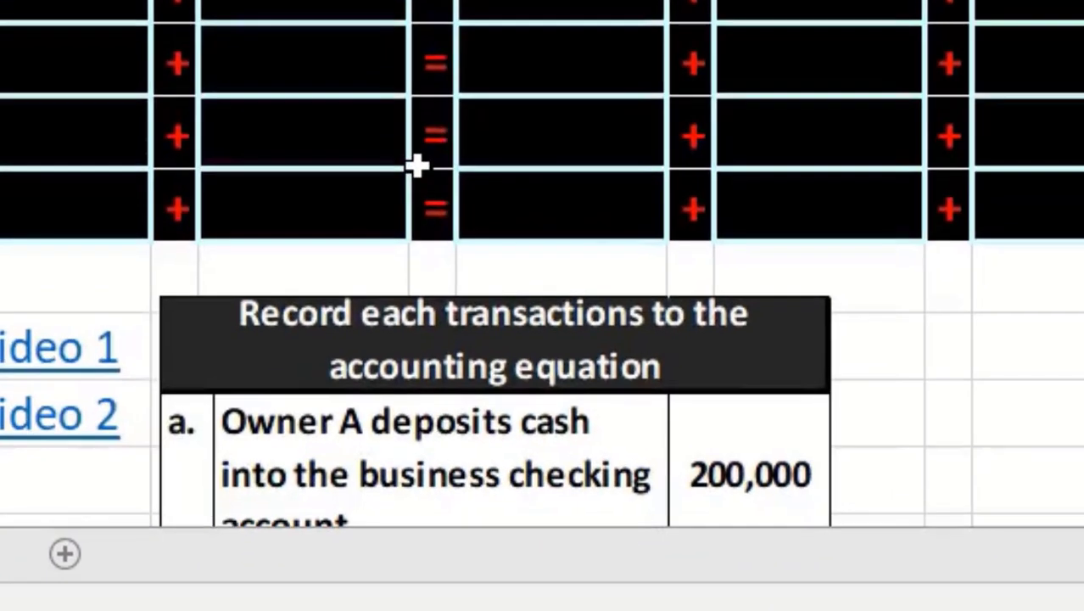
scroll(417, 166, down, 1)
scroll(407, 255, up, 5)
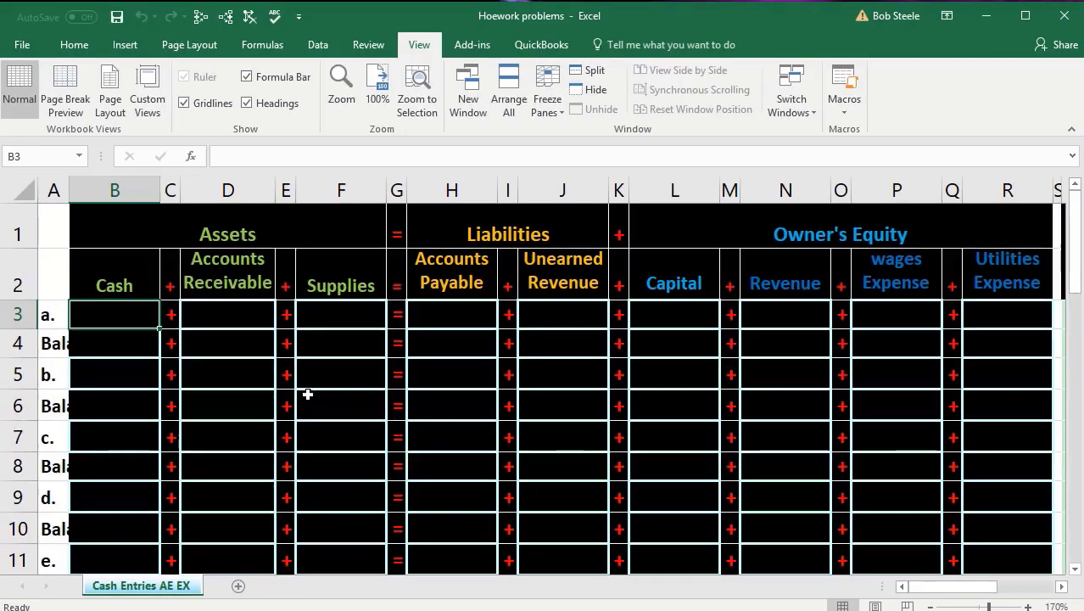
text(20)
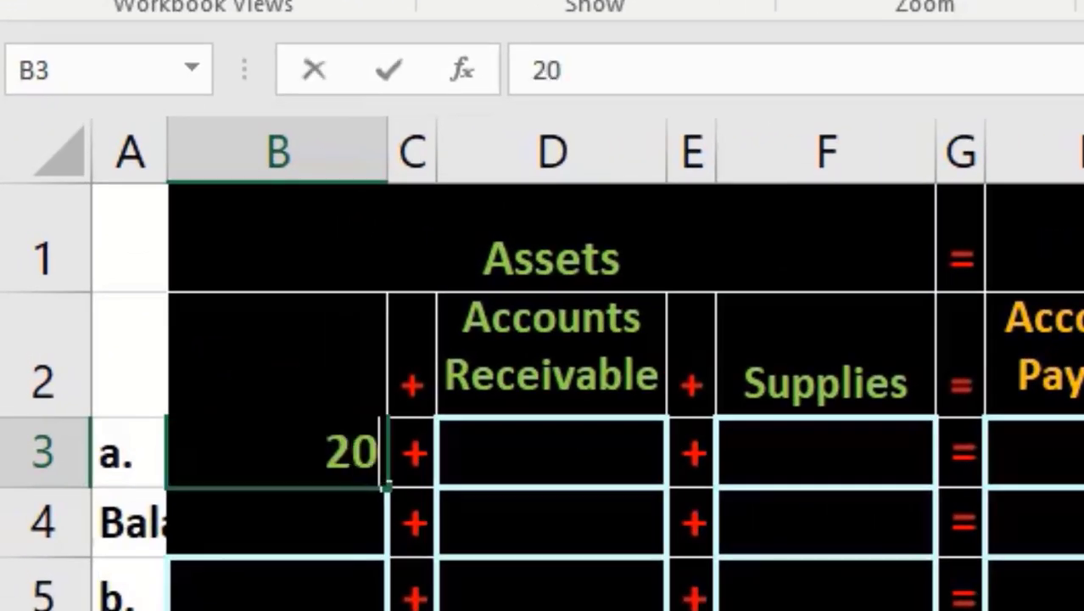
text(000)
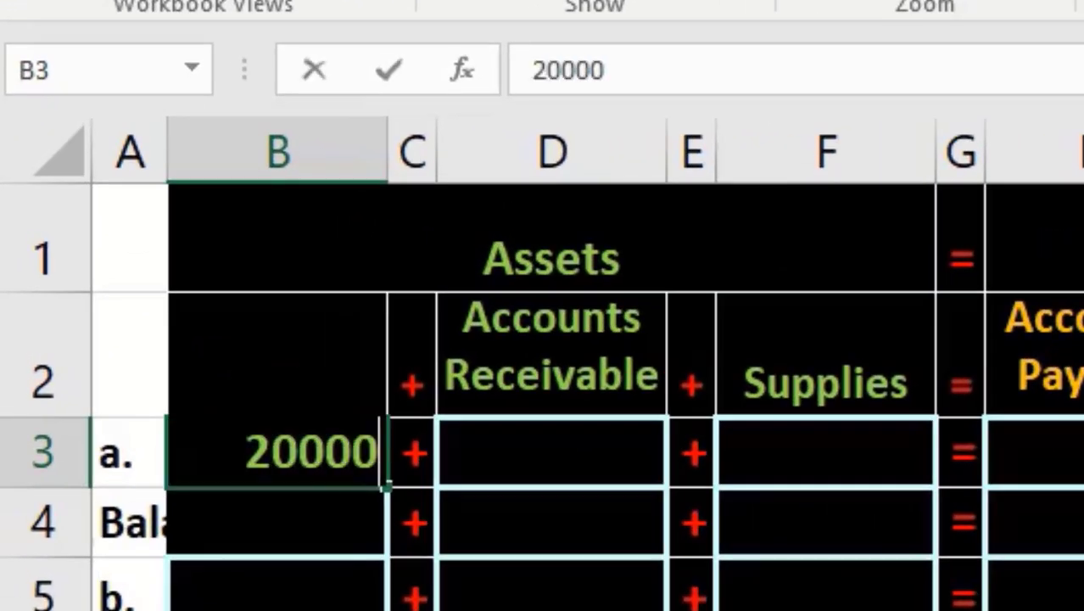
key(Tab)
key(Left)
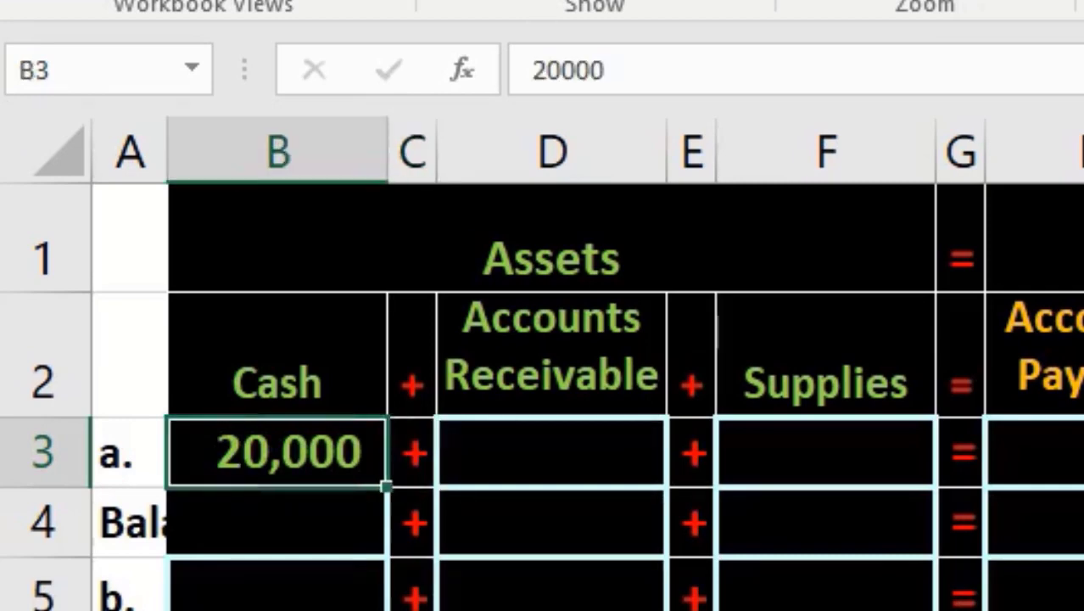
text(200000)
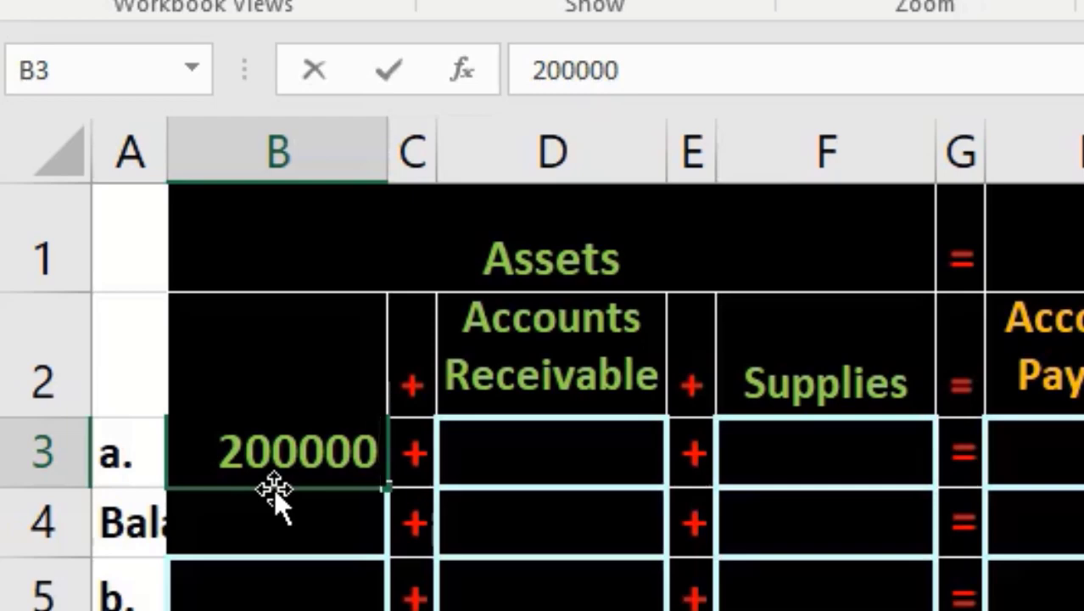
key(Return)
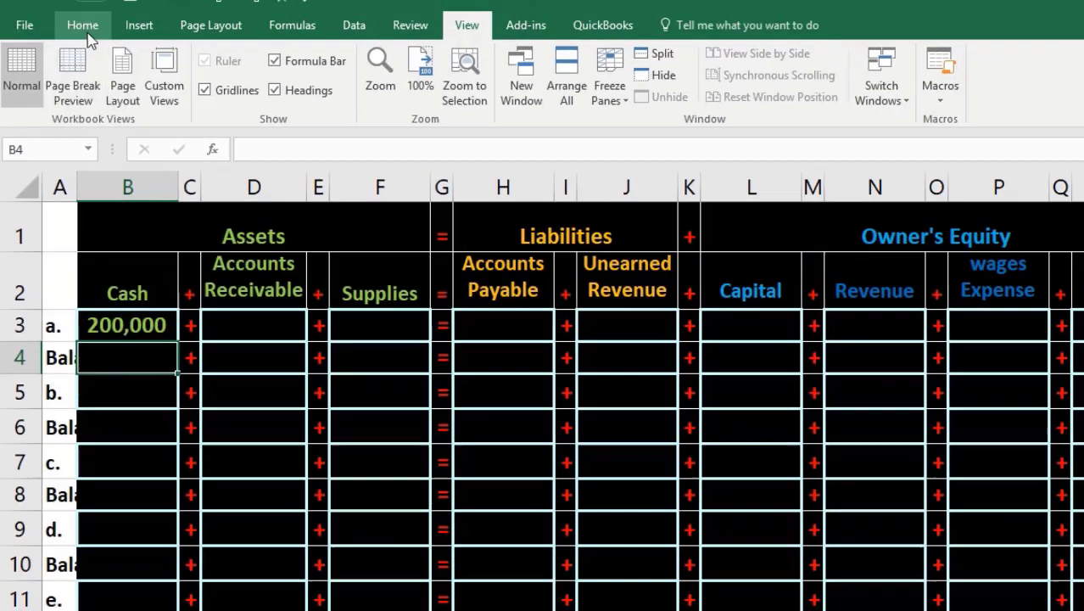
click(82, 21)
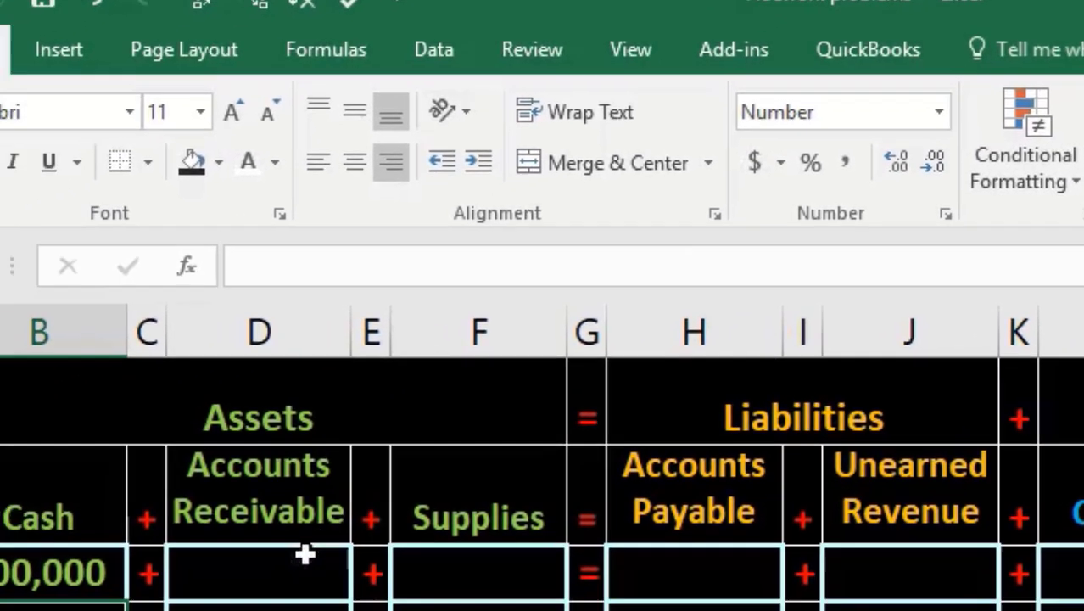
click(152, 603)
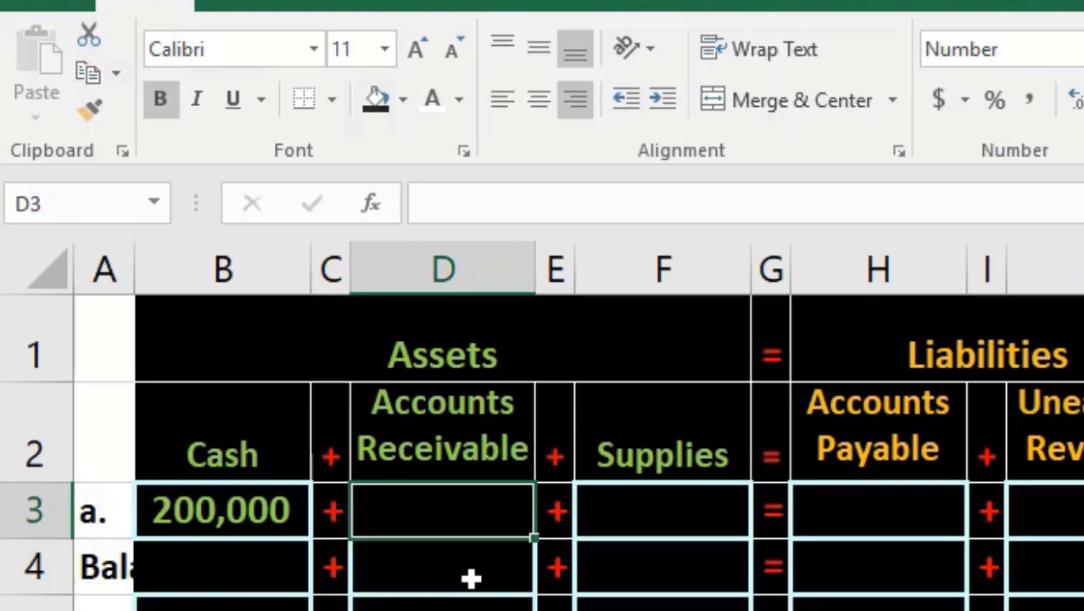
click(224, 519)
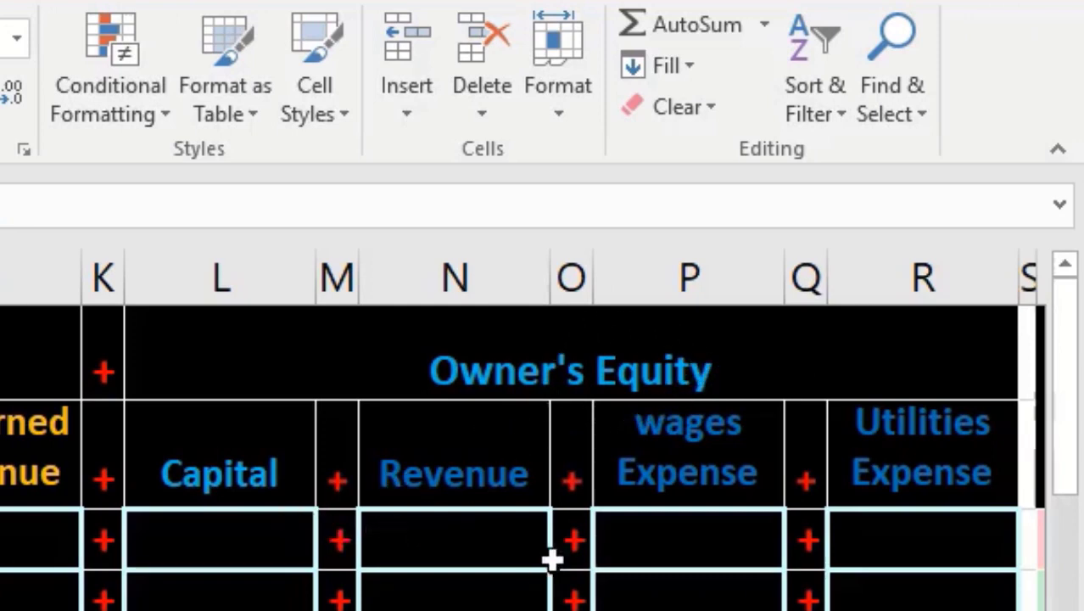
click(262, 542)
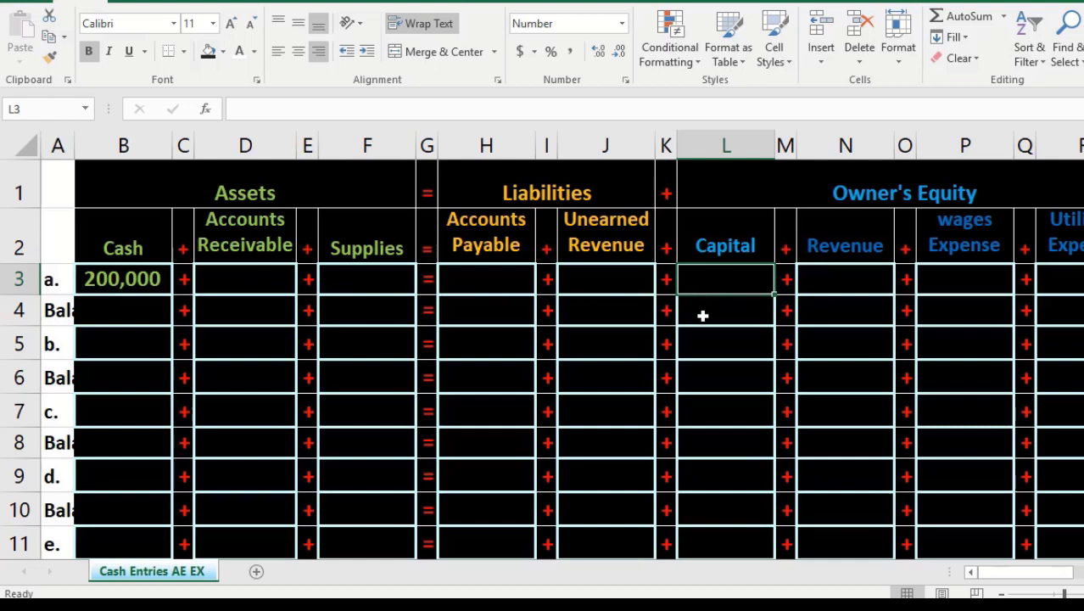
- Enter 200,000 in transaction a's Capital cell and review the other cells of row a
text(200)
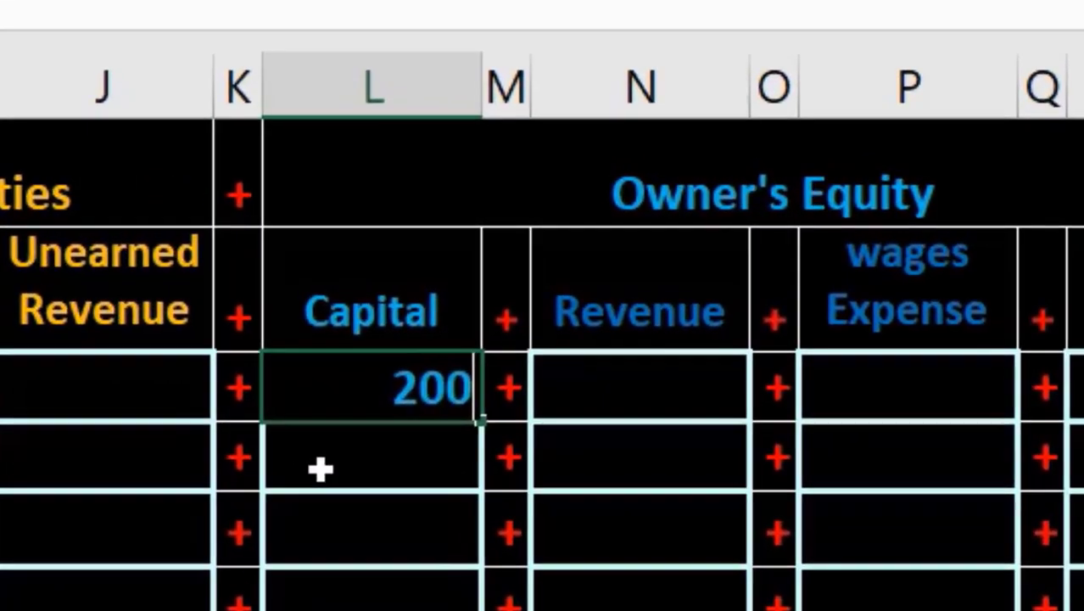
text(,000)
key(Return)
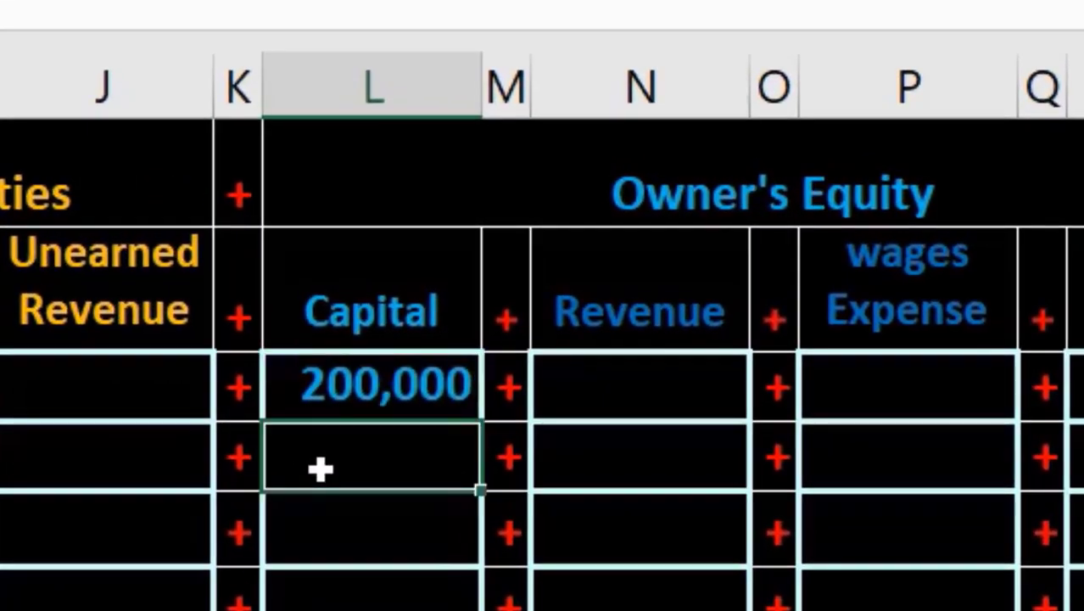
key(Up)
key(Left)
key(Left)
key(Left)
key(Left)
key(Left)
key(Left)
key(Left)
key(Left)
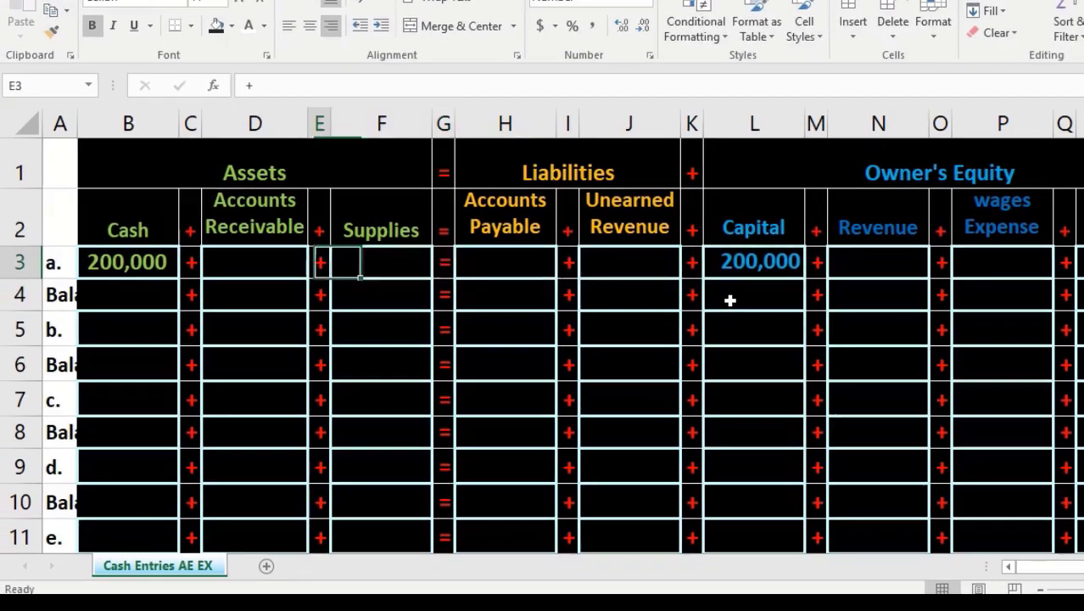
key(Right)
key(Right)
key(Right)
key(Right)
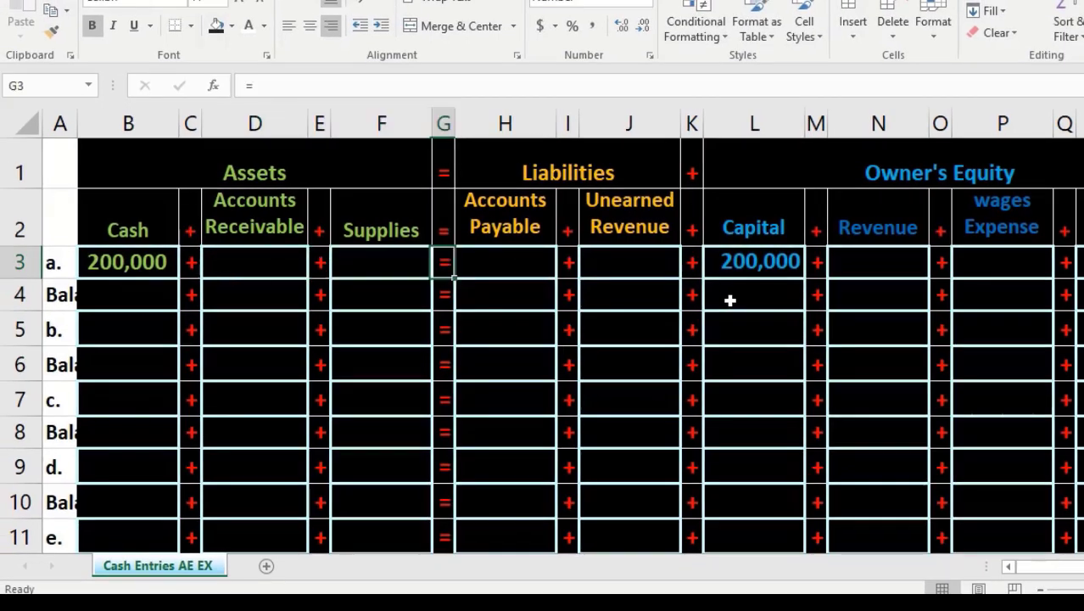
key(Right)
key(Right)
key(Right)
key(Right)
key(Right)
key(Right)
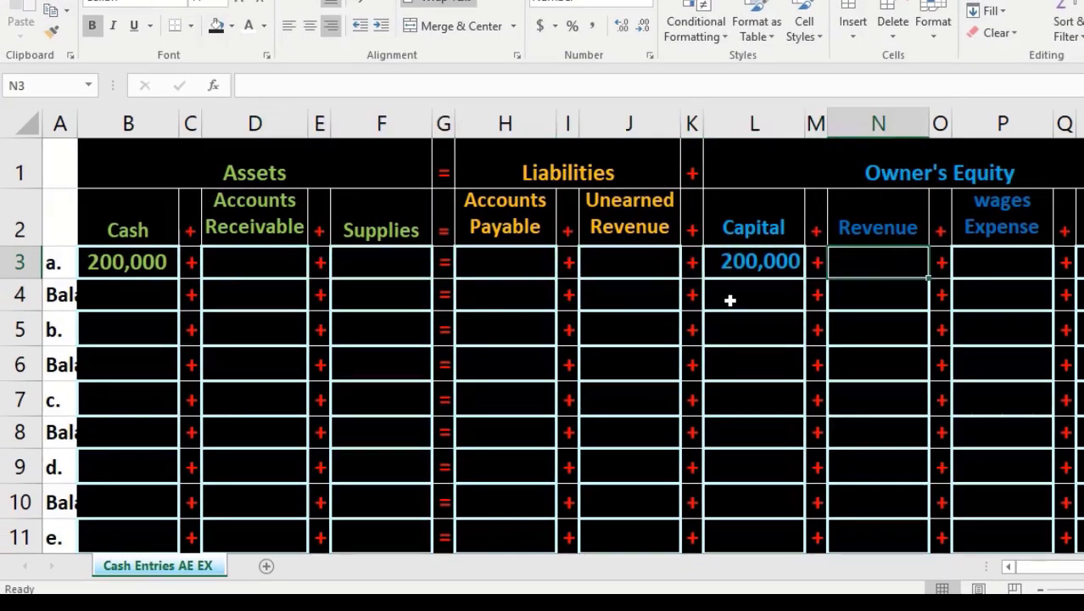
key(Right)
key(Right)
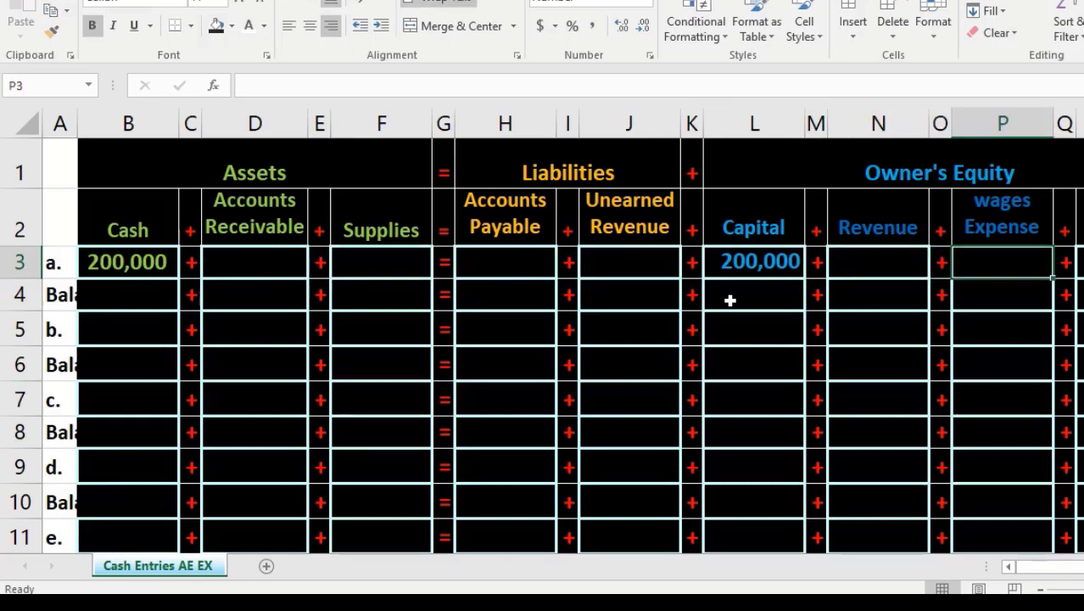
key(Right)
key(Right)
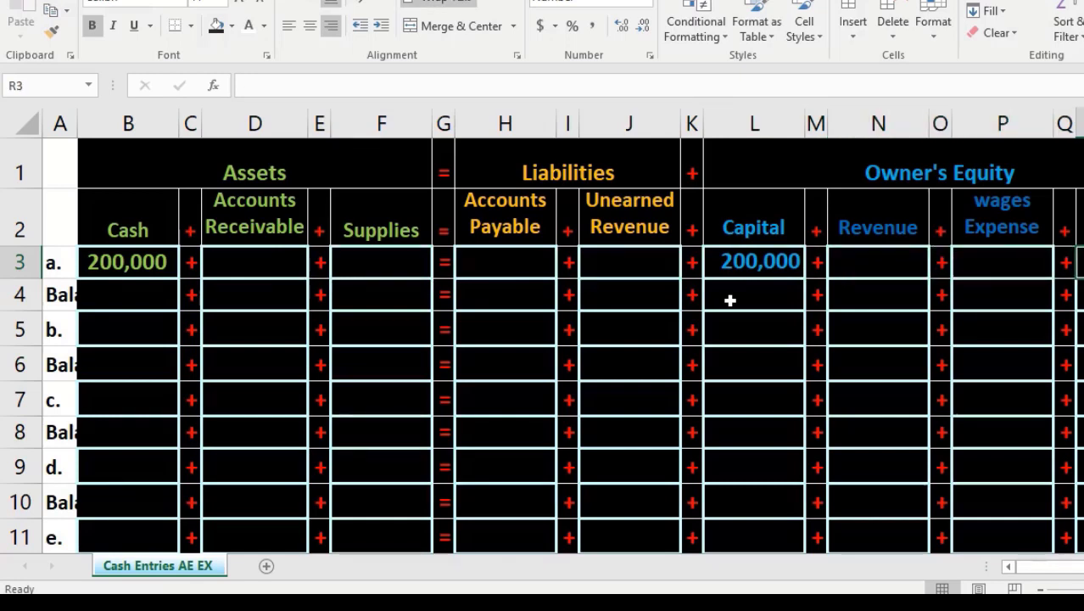
key(Left)
key(Left)
key(Left)
key(Left)
key(Left)
key(Left)
key(Left)
key(Left)
key(Left)
key(Left)
key(Left)
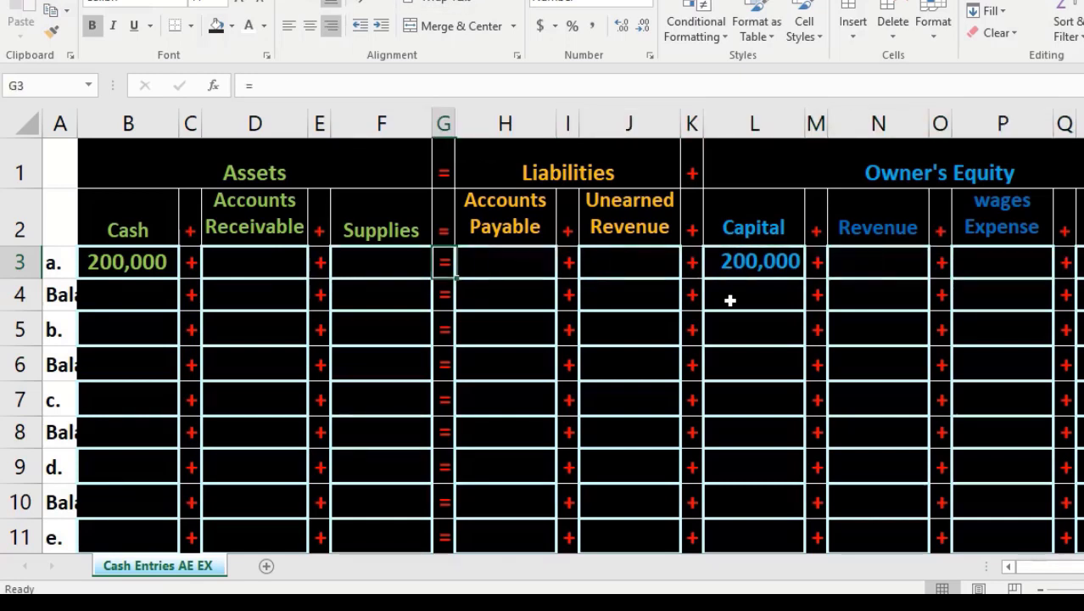
key(Left)
key(Left)
key(Left)
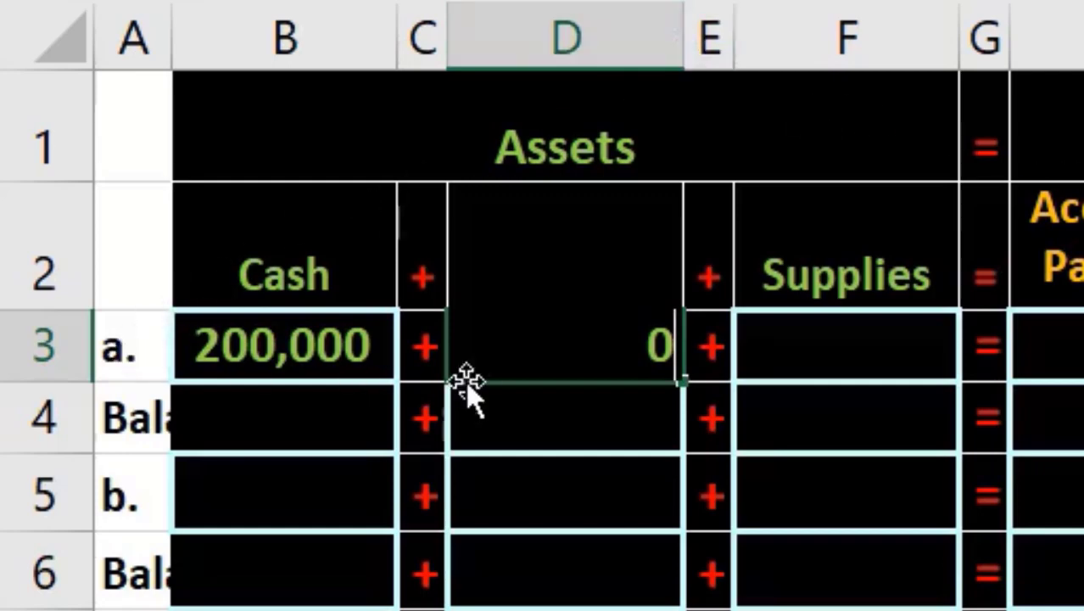
- Enter 0 for Accounts Receivable, Supplies, Accounts Payable and Unearned Revenue in row a
key(Tab)
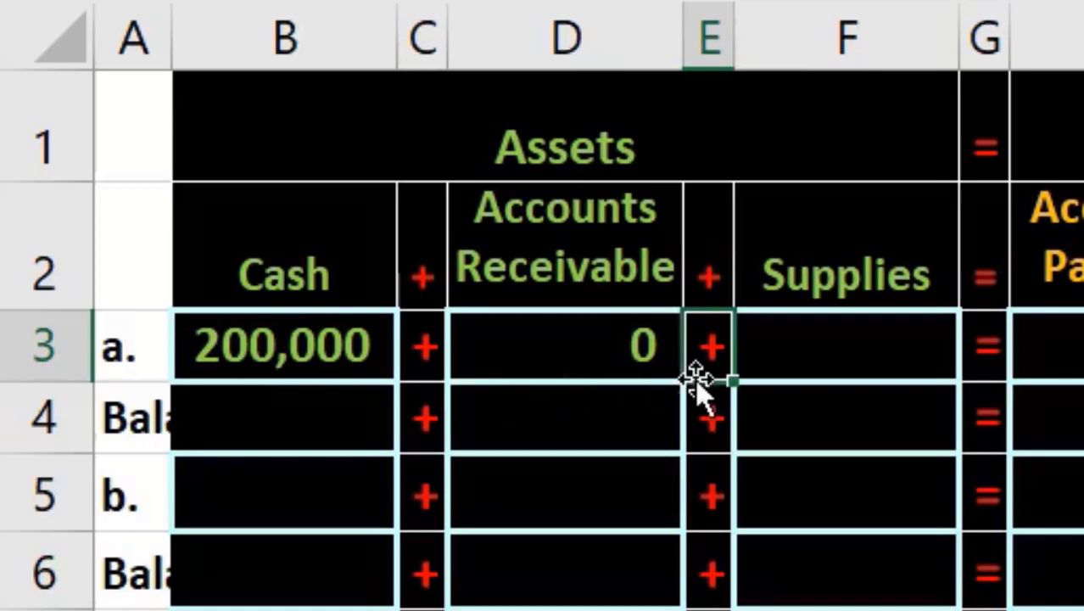
key(Tab)
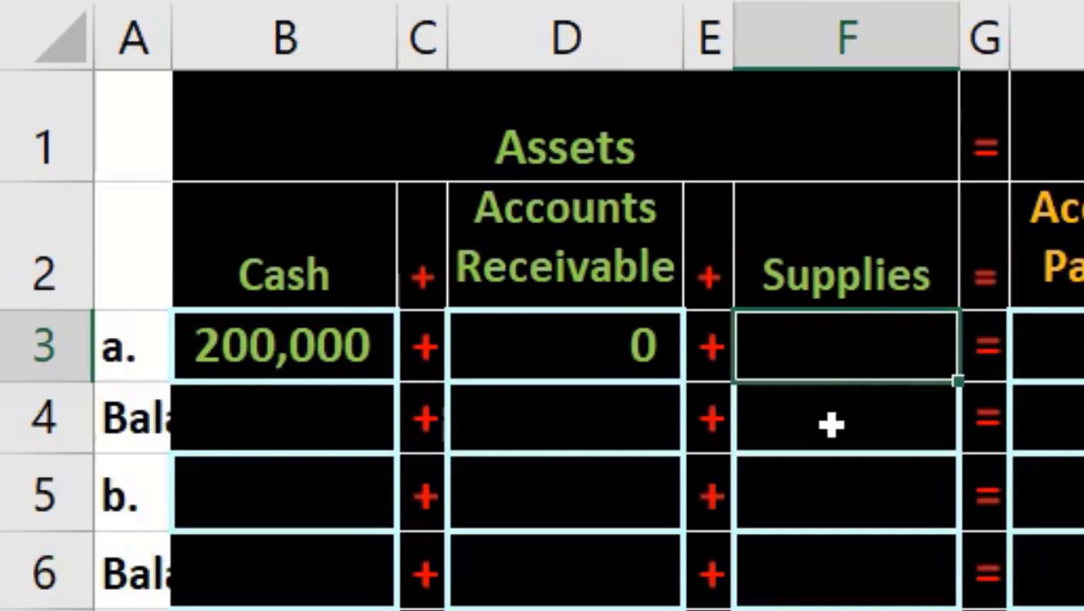
text(0)
key(Tab)
key(Tab)
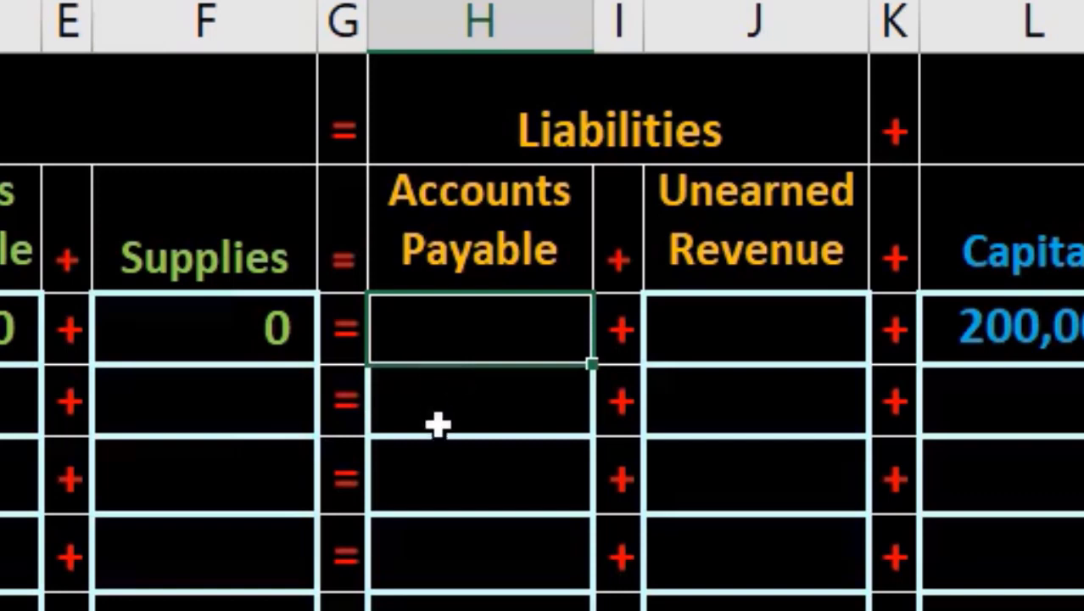
text(0)
key(Tab)
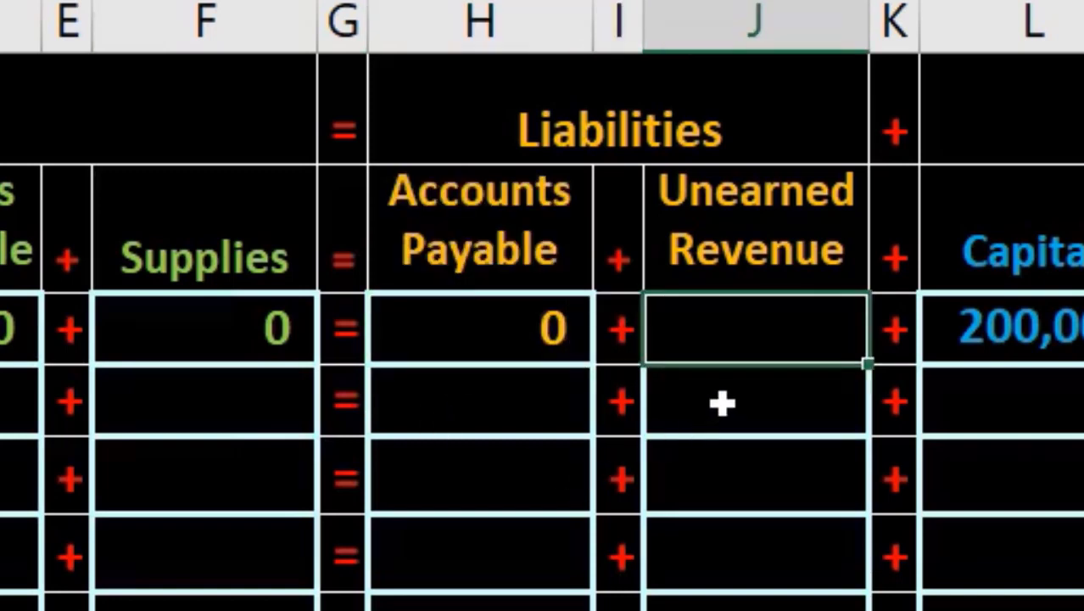
text(0)
key(Tab)
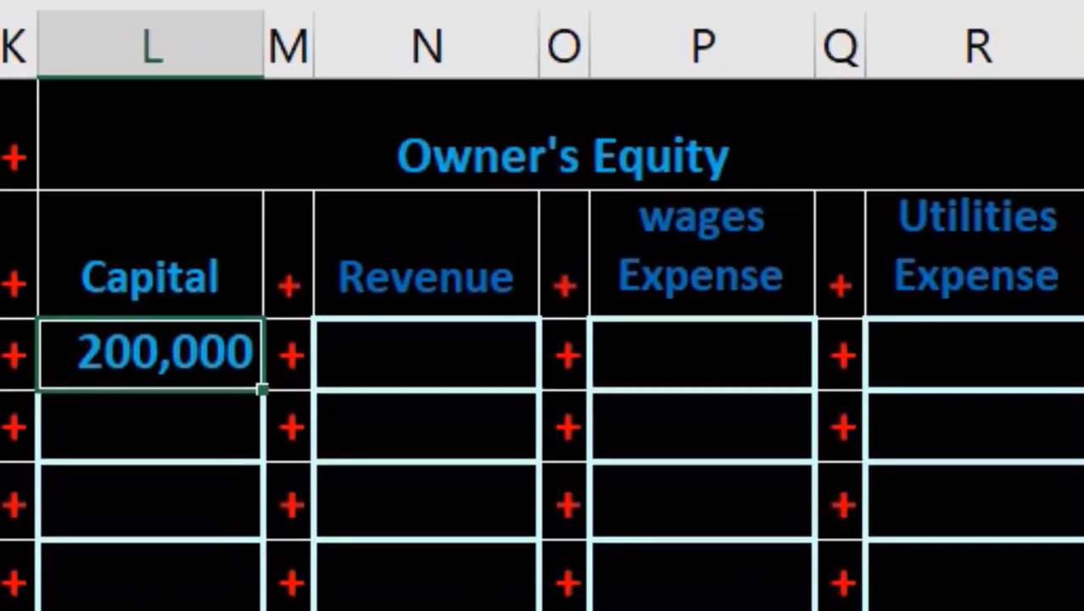
- Enter 0 for Revenue and Utilities Expense, then check Capital and the Total Assets figure
key(Tab)
key(Tab)
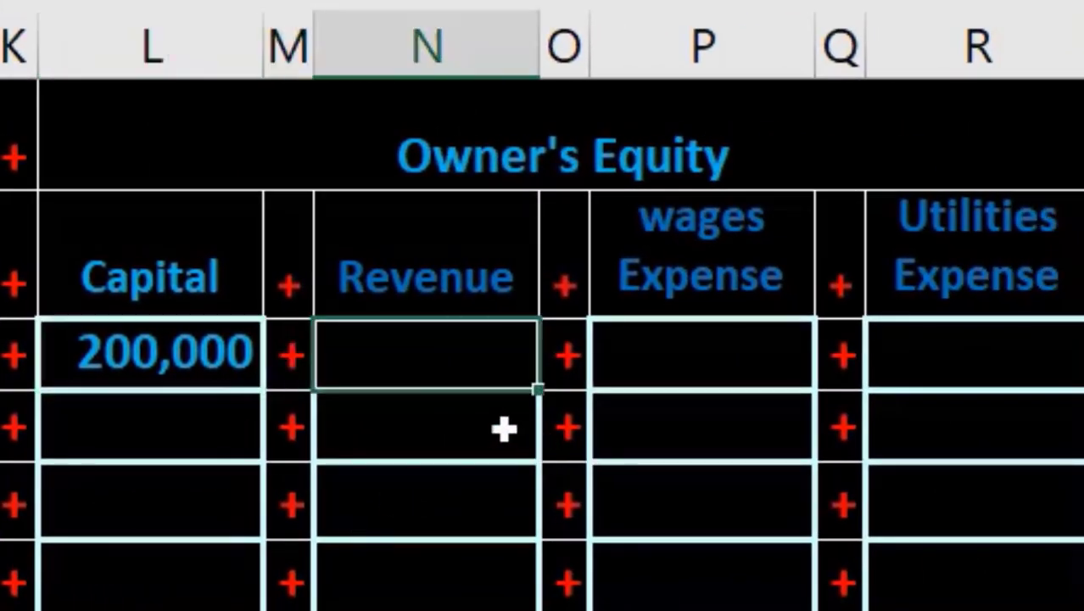
text(0)
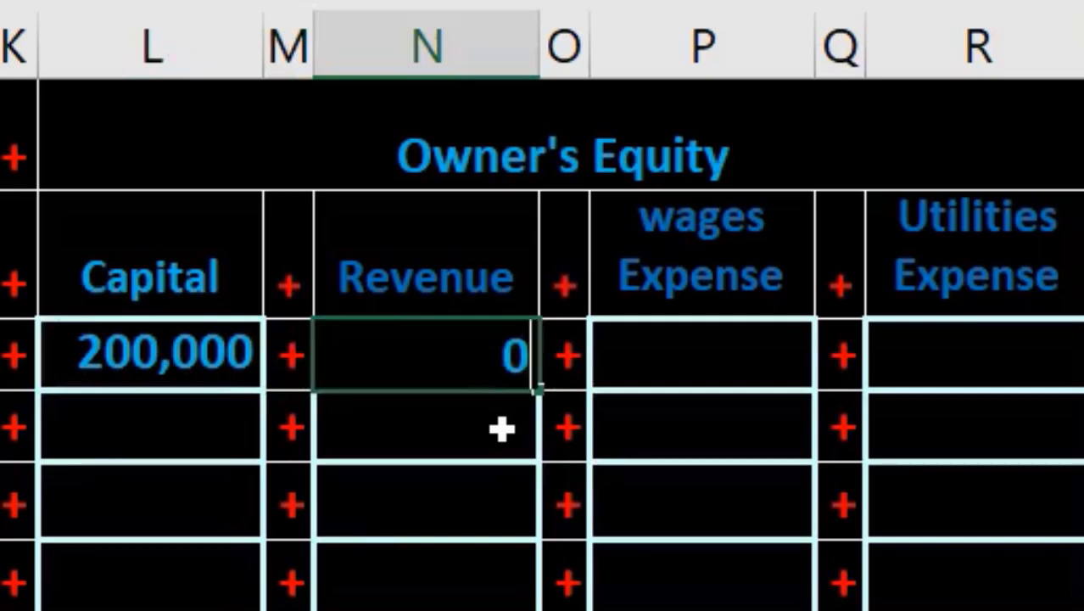
key(Tab)
key(Tab)
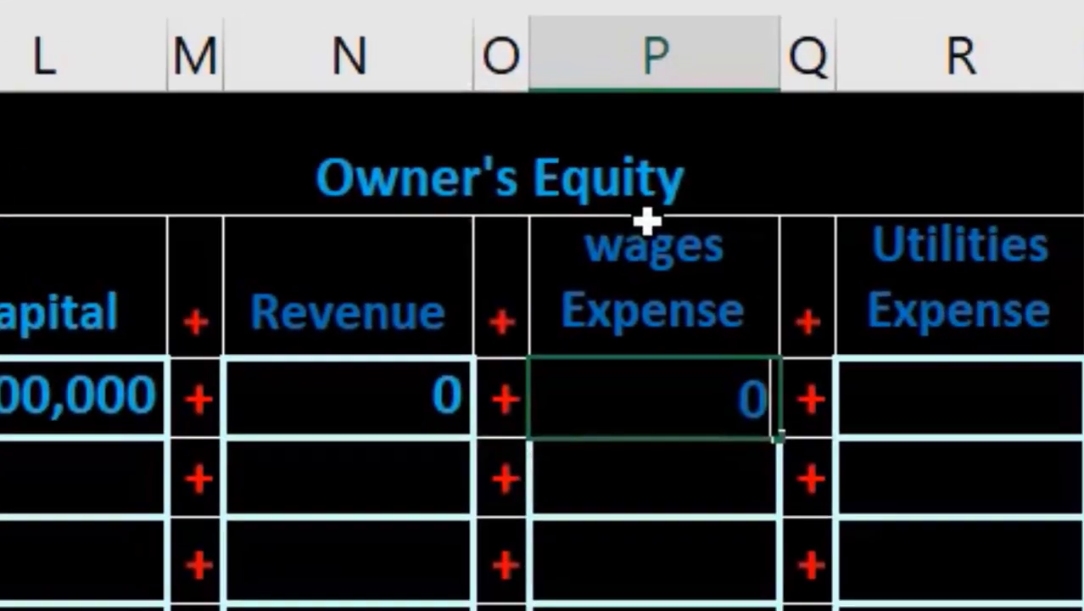
key(Tab)
key(Tab)
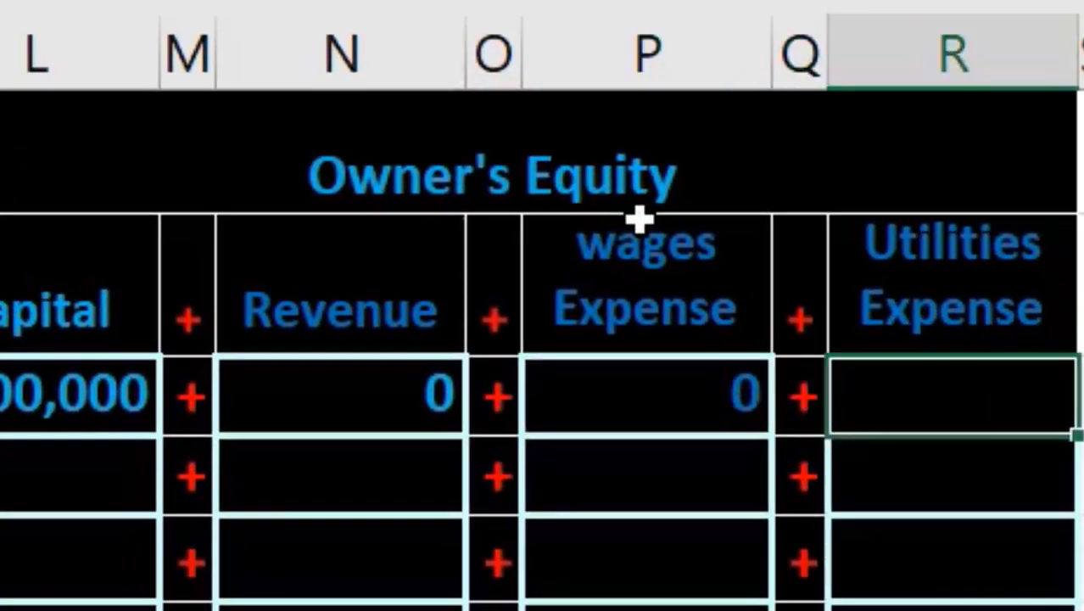
text(0)
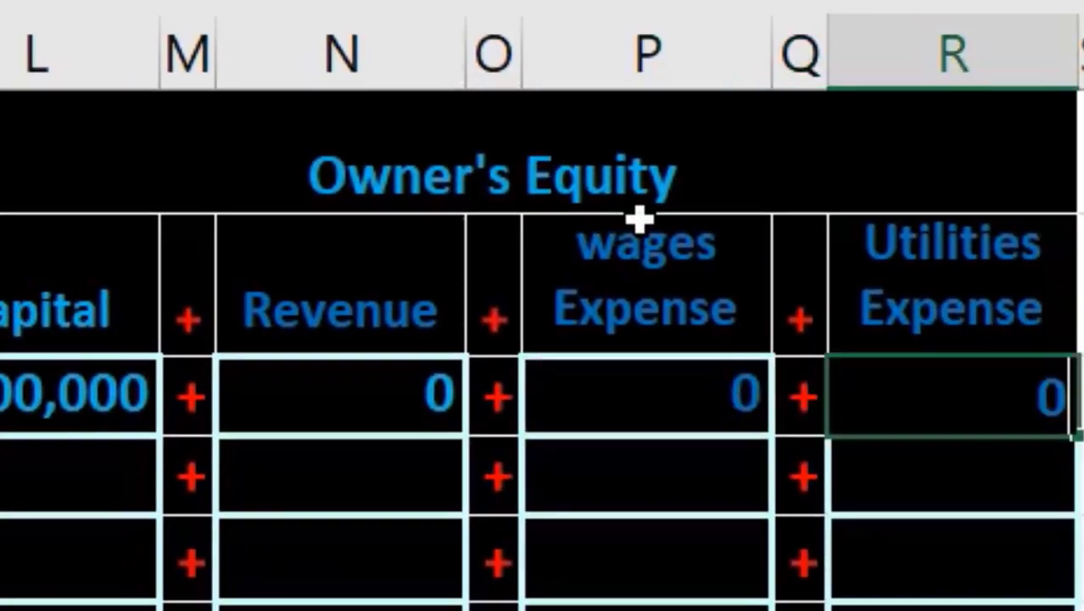
key(Return)
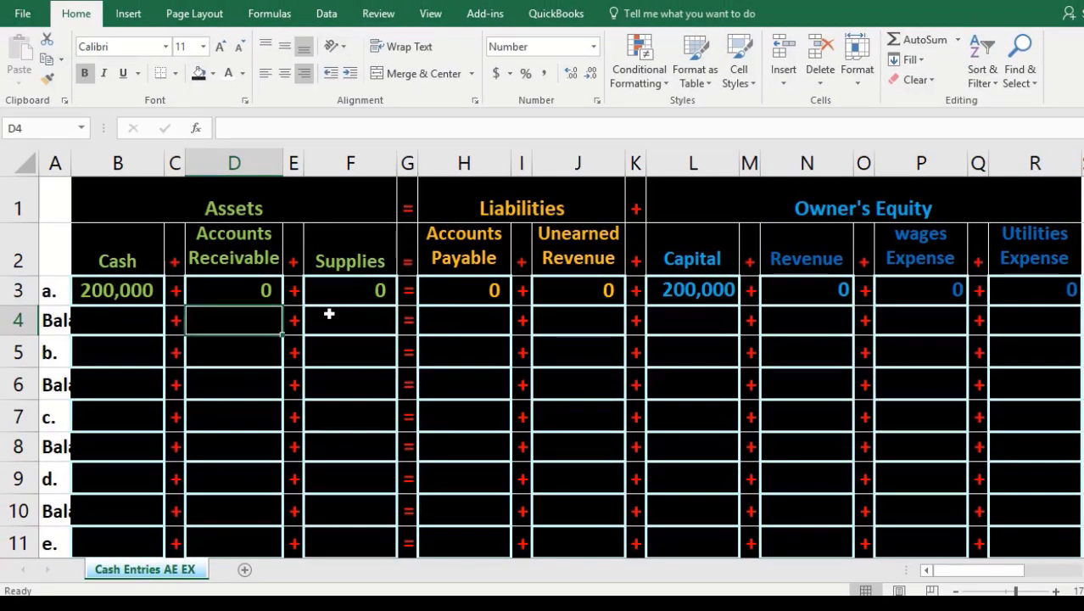
click(695, 297)
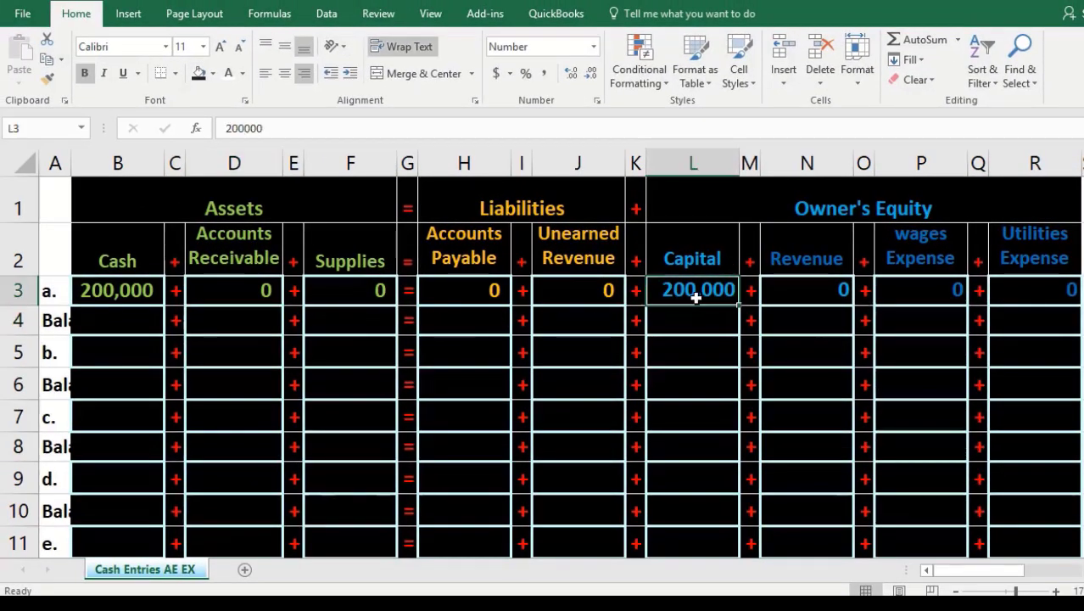
key(Right)
key(Right)
key(Right)
key(Right)
key(Right)
key(Right)
key(Right)
key(Right)
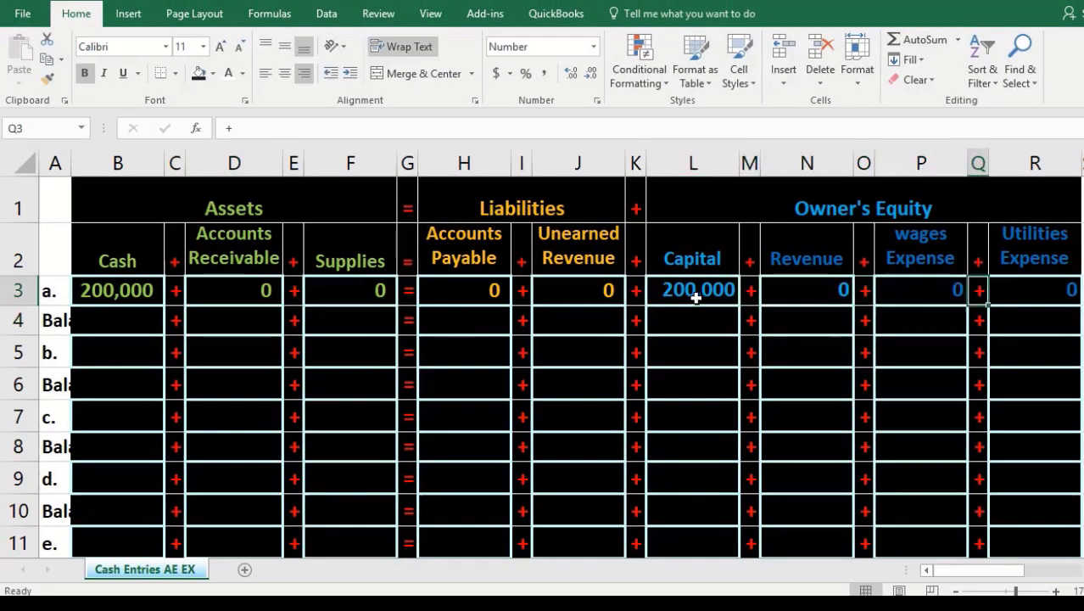
key(Right)
key(Right)
key(Right)
key(Right)
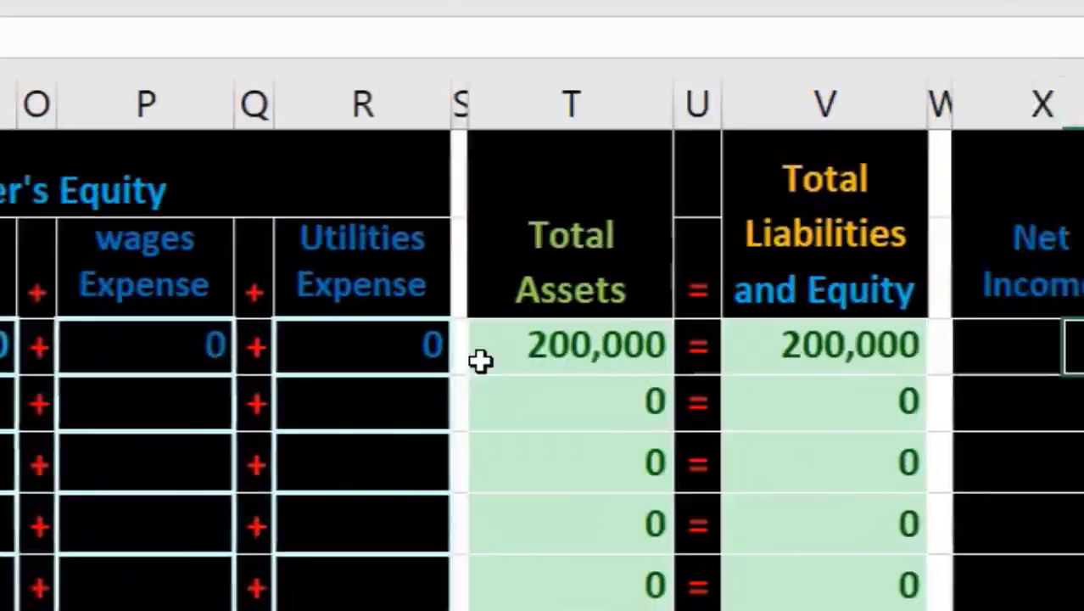
key(Left)
key(Left)
key(Left)
key(Left)
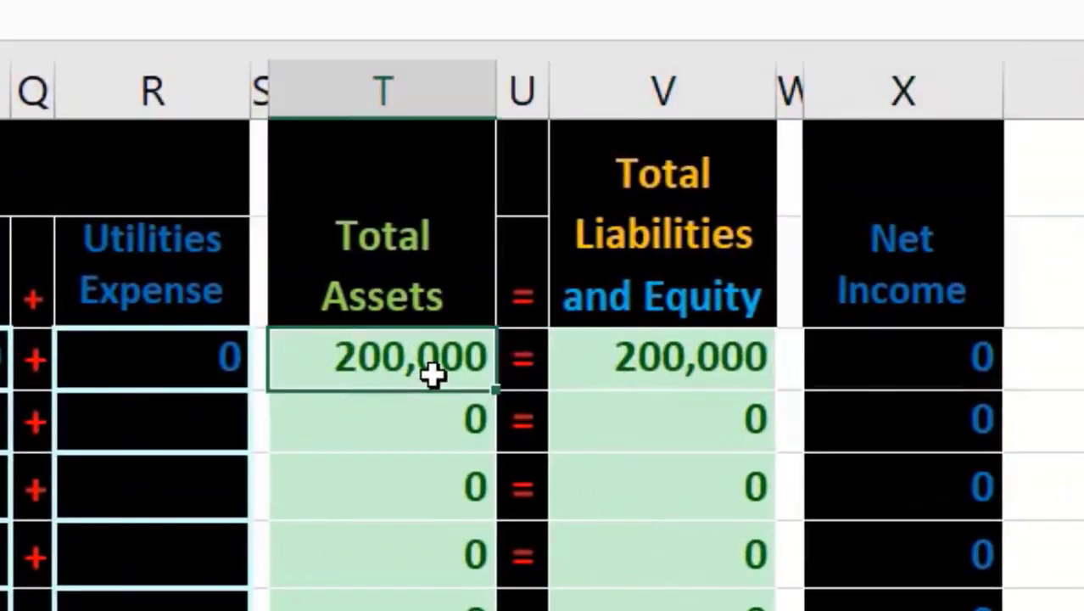
key(Right)
key(Right)
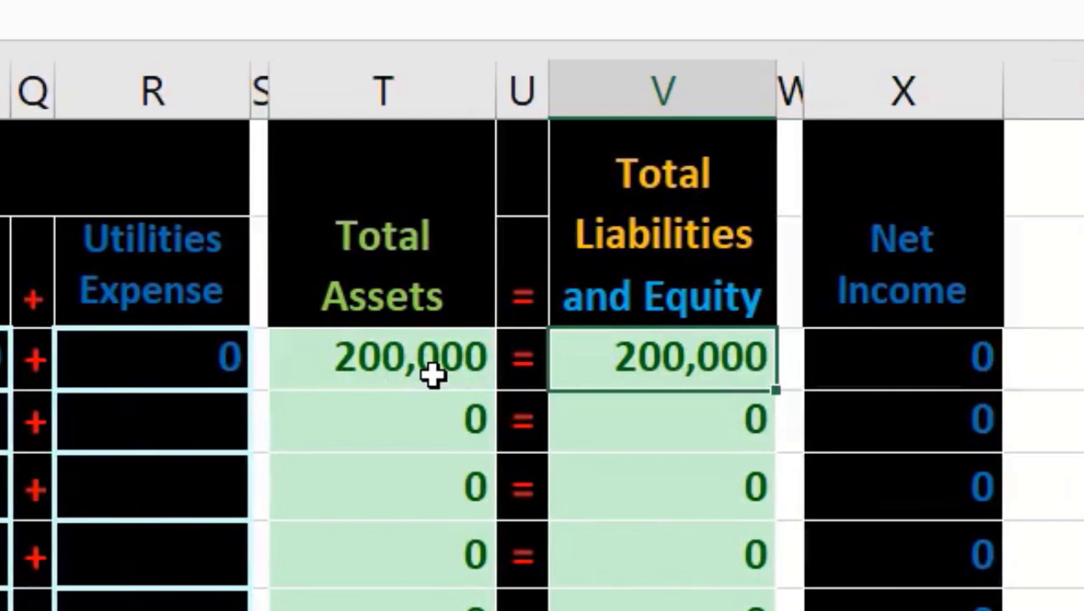
key(Right)
key(Right)
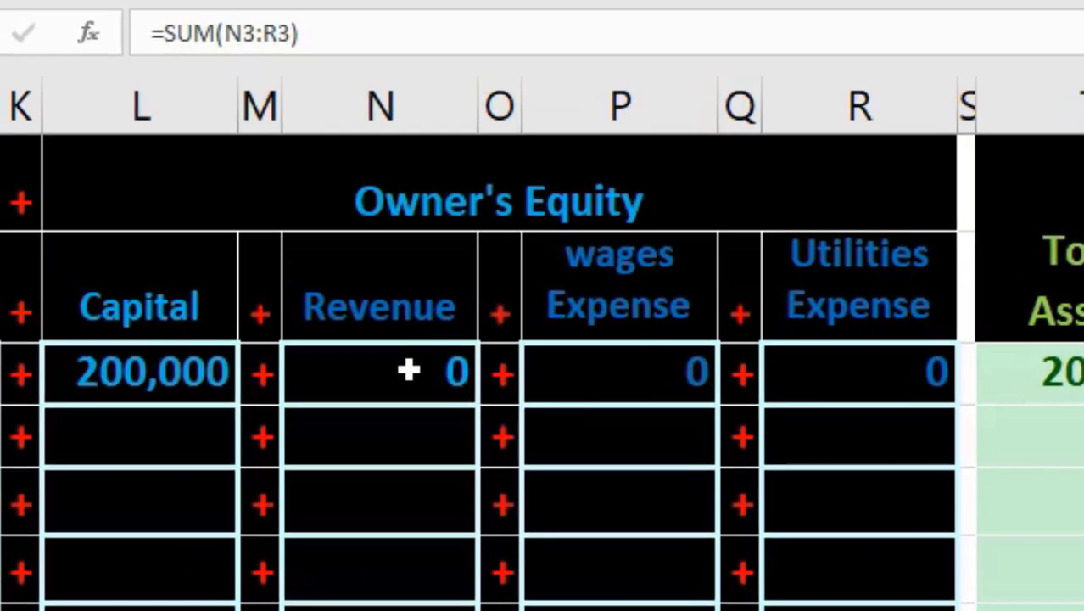
click(408, 370)
drag(407, 370, 819, 377)
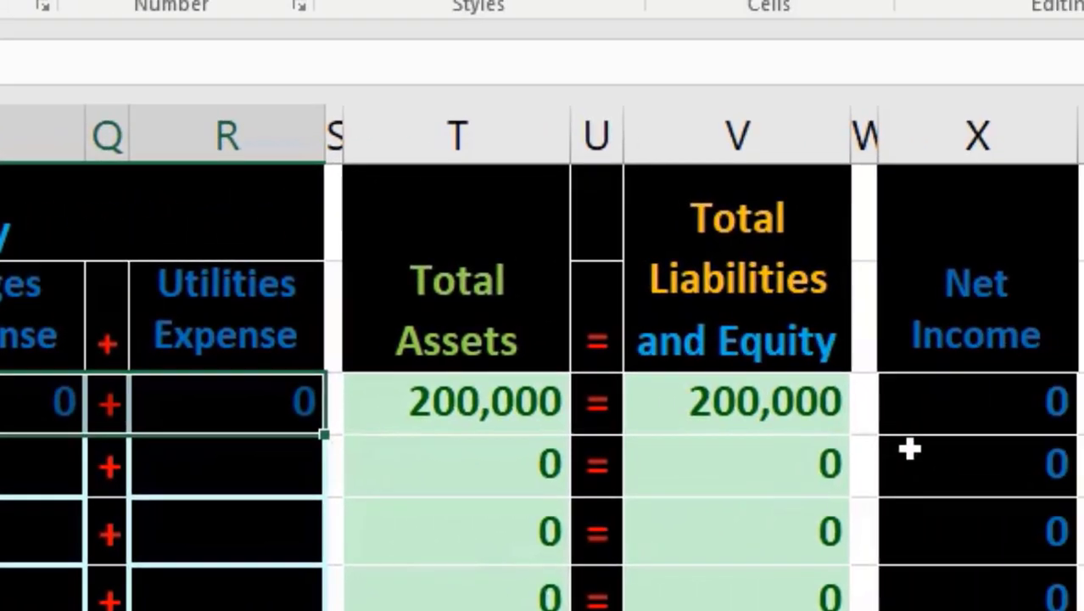
key(Home)
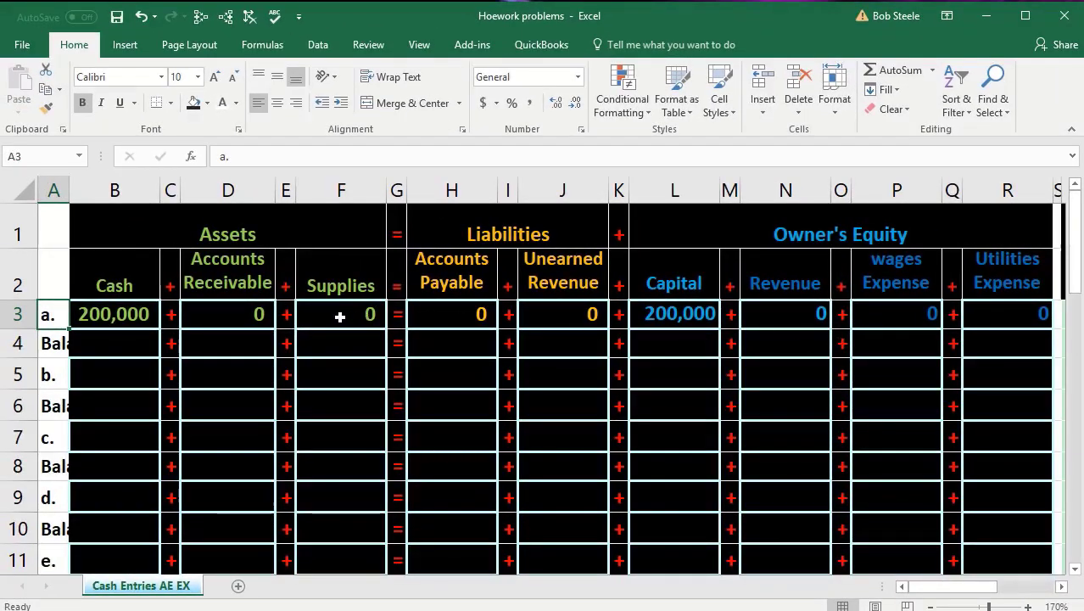
drag(148, 312, 317, 319)
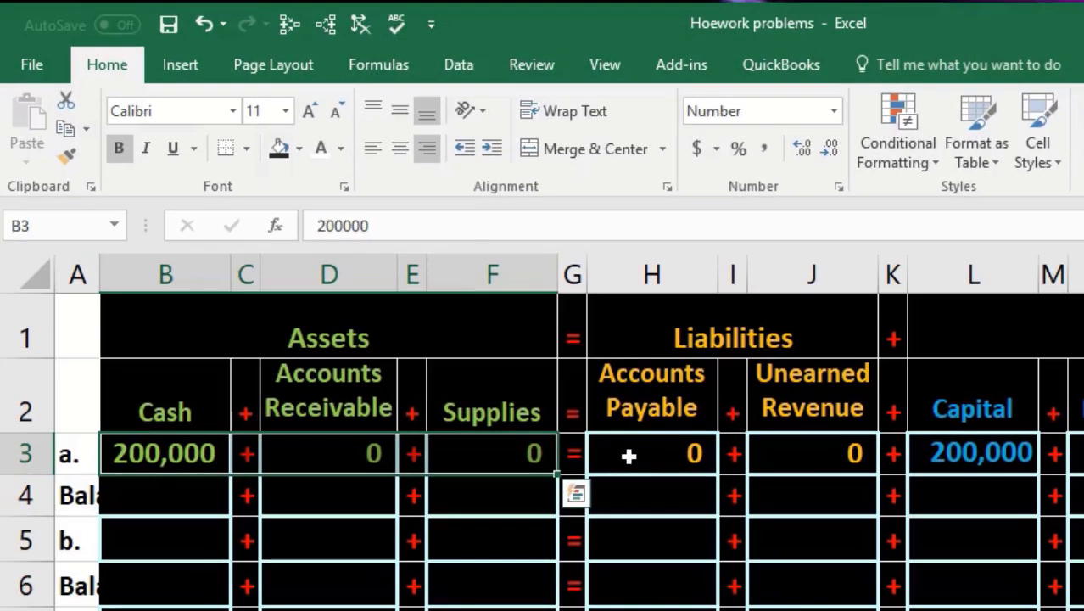
click(672, 452)
drag(672, 452, 1083, 466)
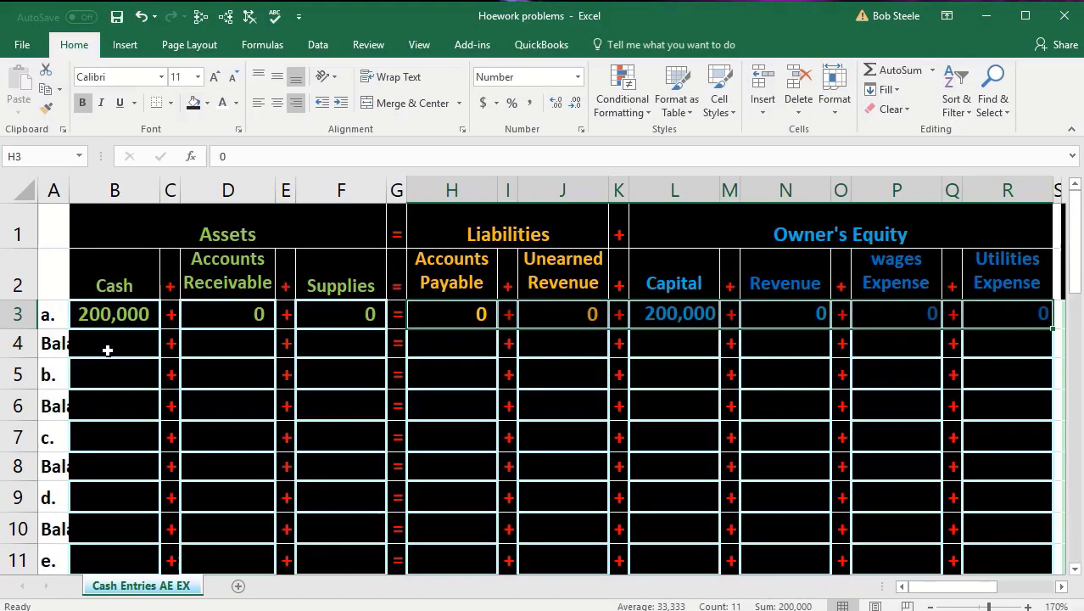
click(107, 351)
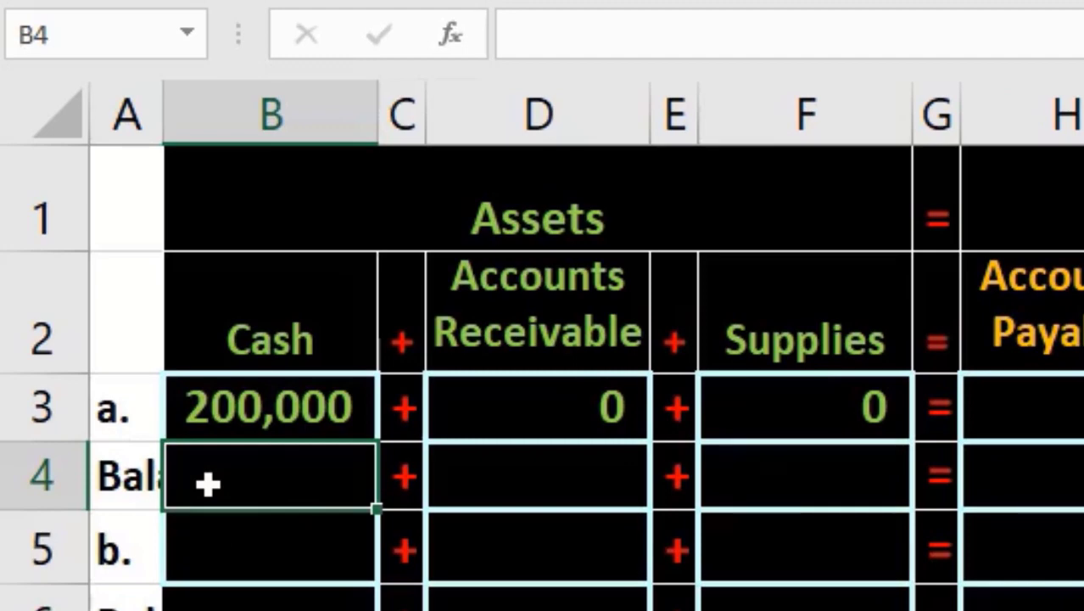
- Identify the first Balance row, transaction b and the second Balance row
click(132, 469)
click(138, 546)
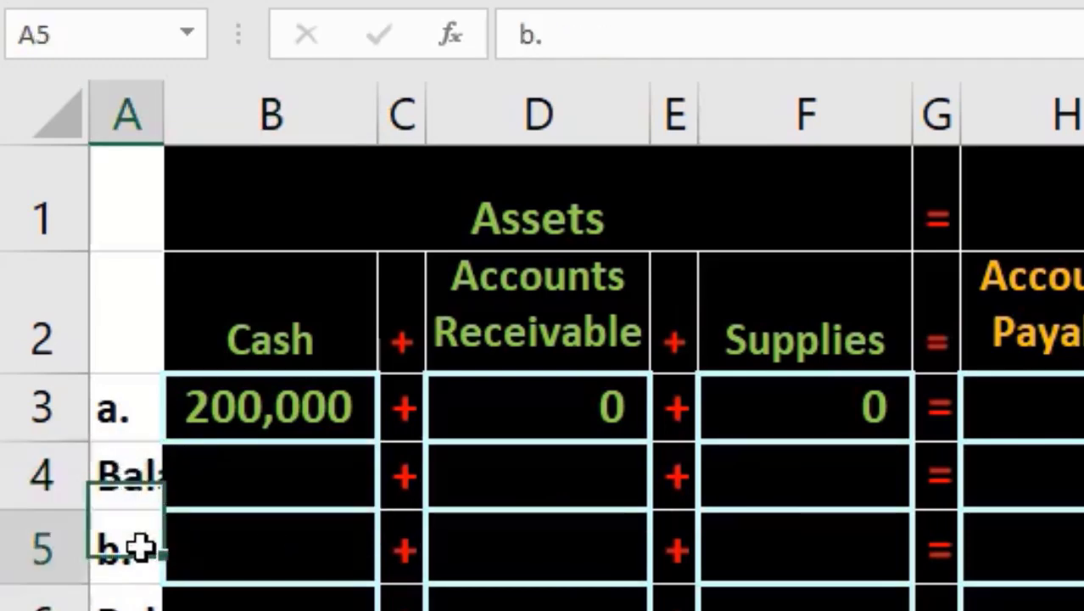
click(127, 602)
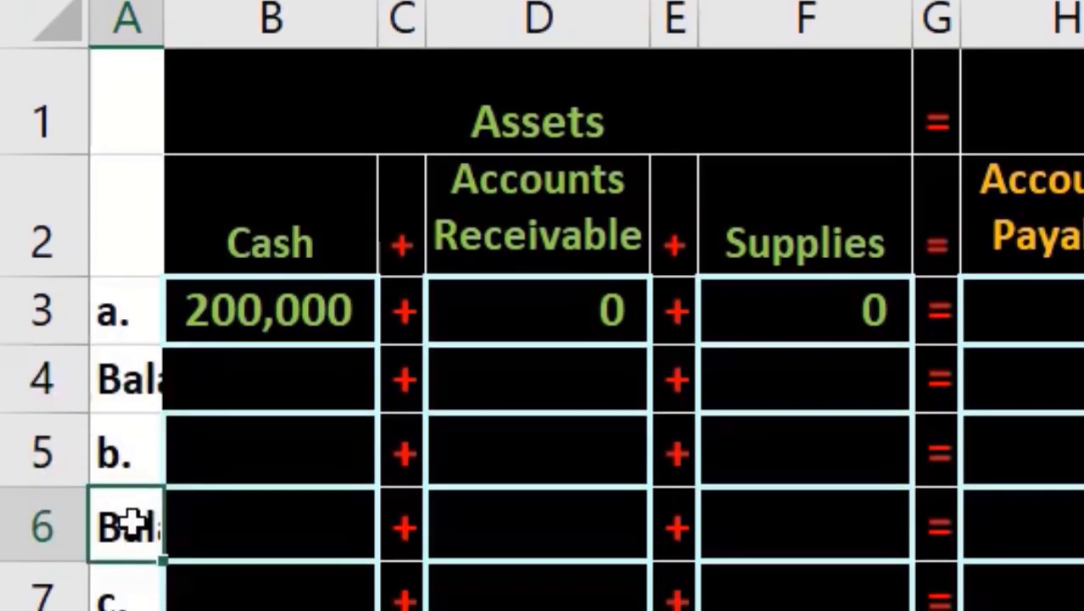
click(113, 317)
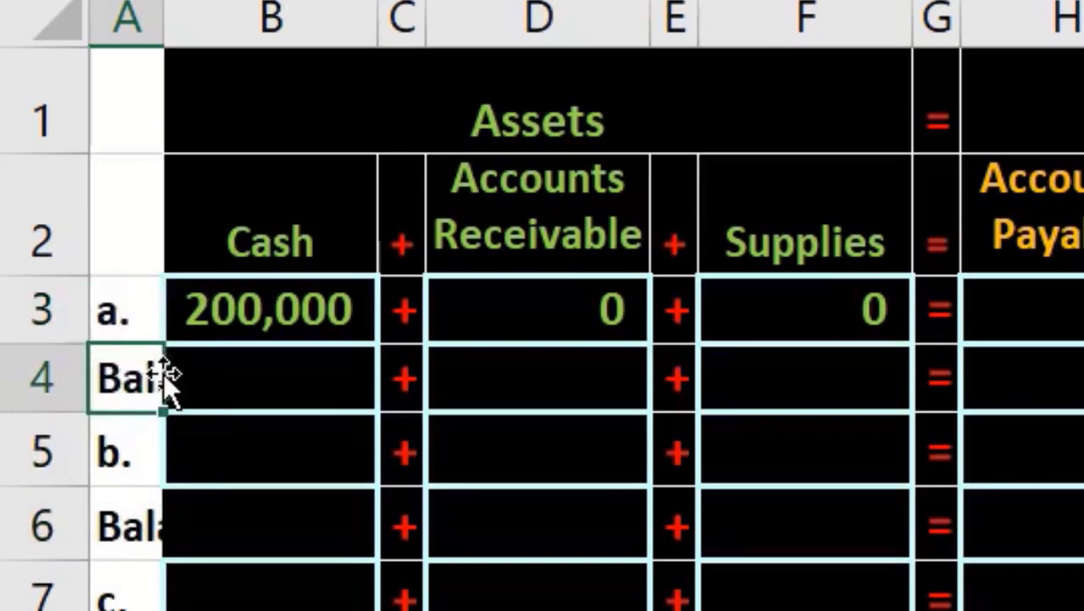
- Demonstrate building a formula in the Balance Cash cell by clicking referenced cells
click(260, 384)
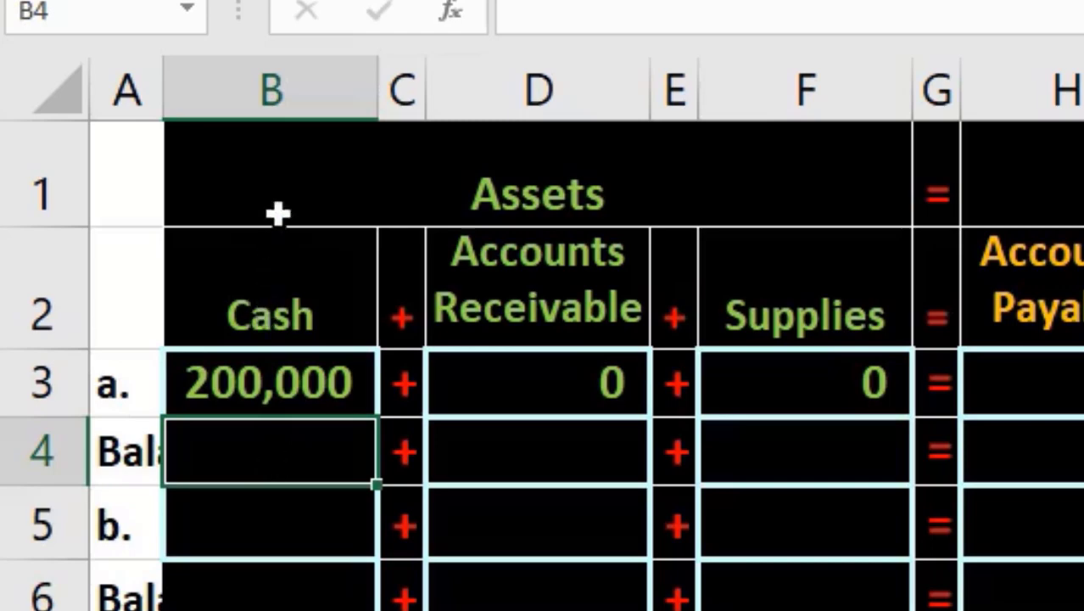
text(=)
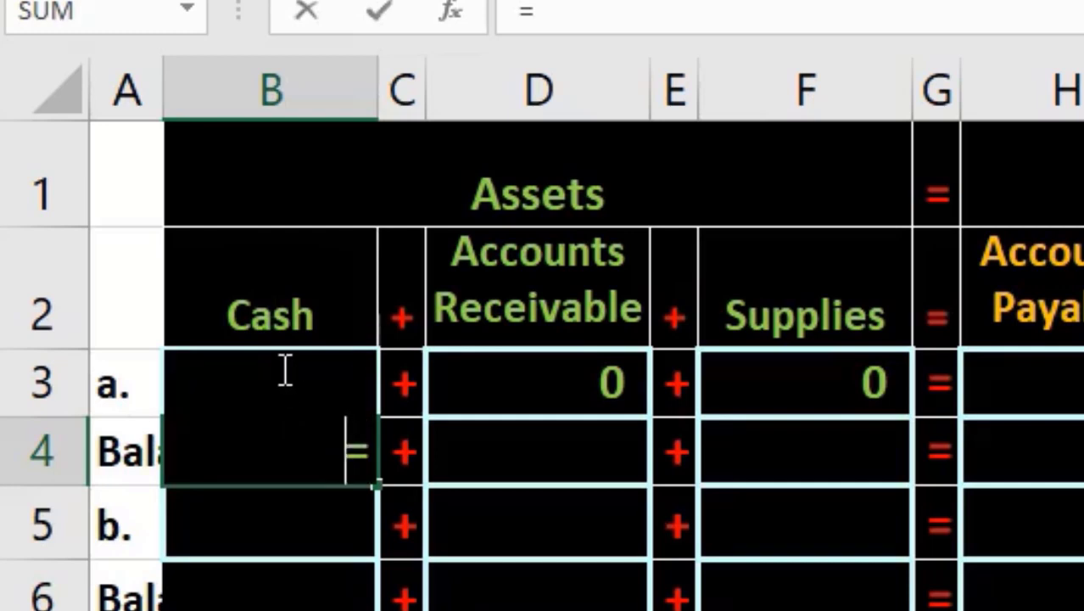
key(Return)
key(Up)
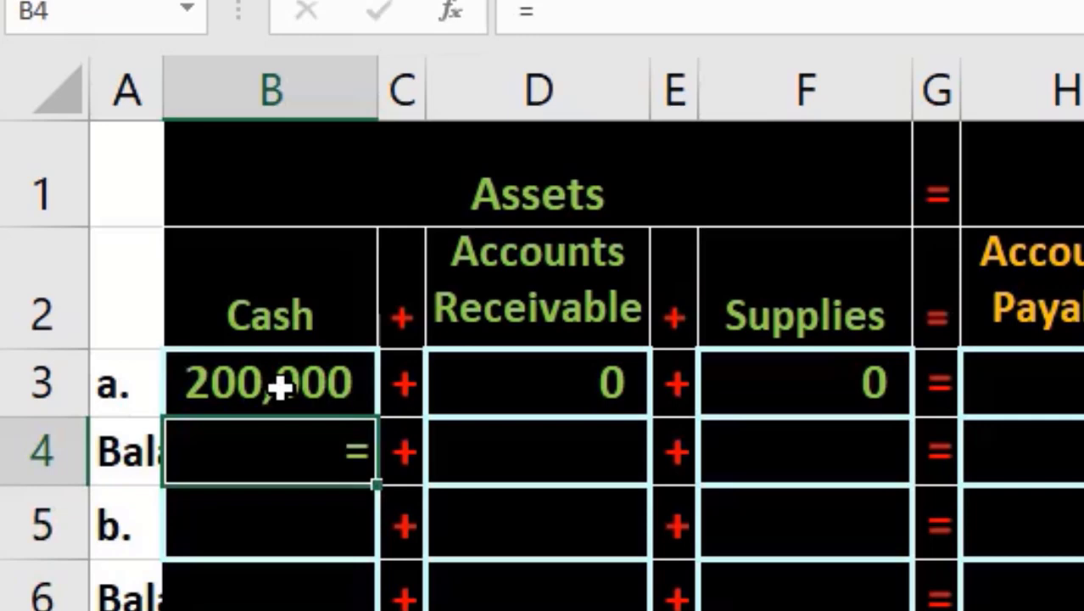
text(=)
click(286, 390)
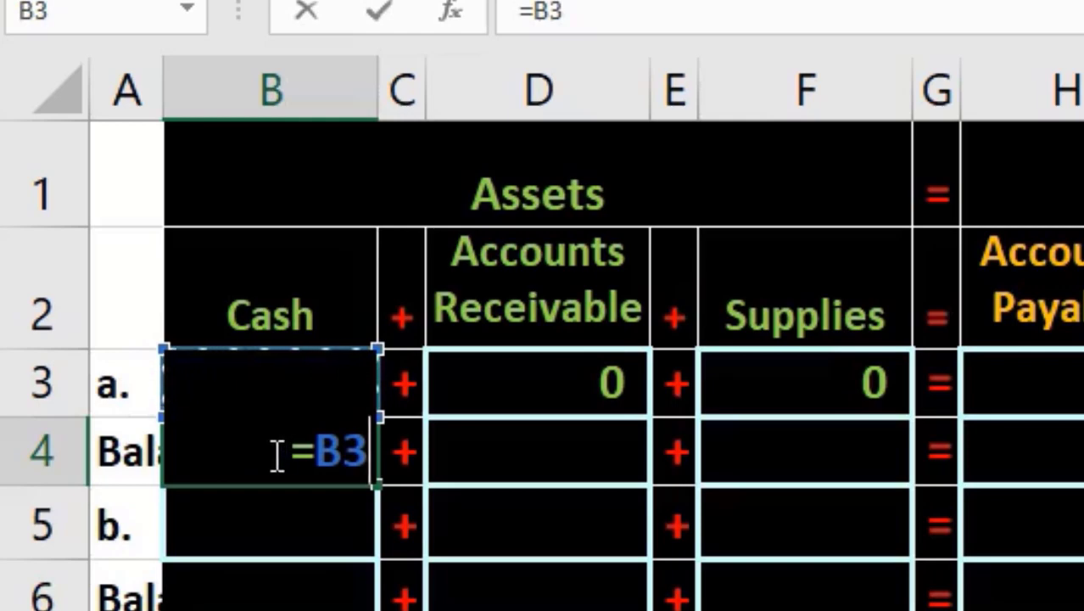
click(643, 594)
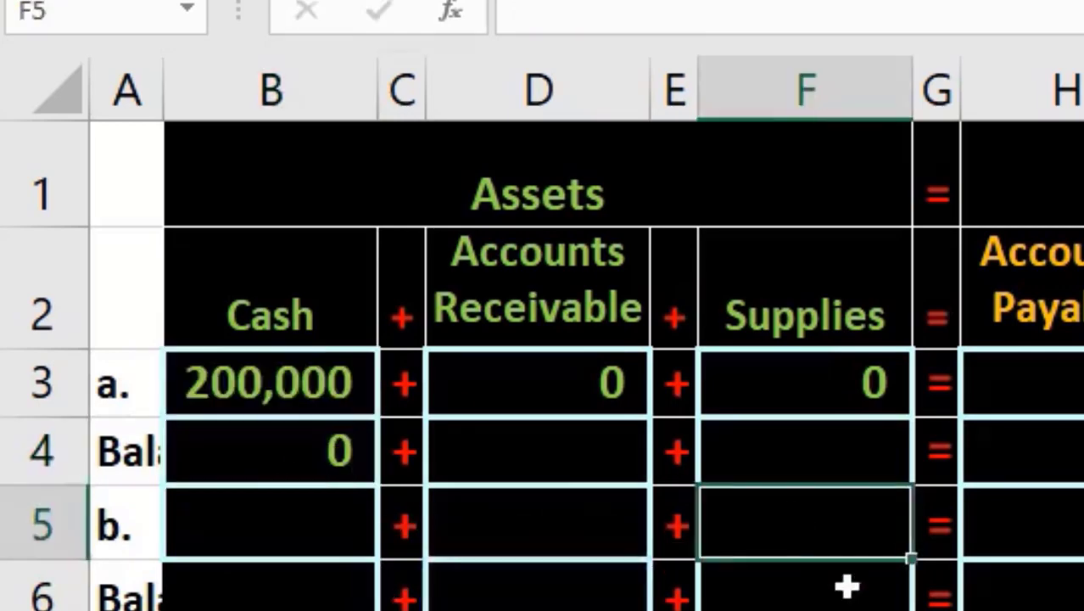
click(846, 584)
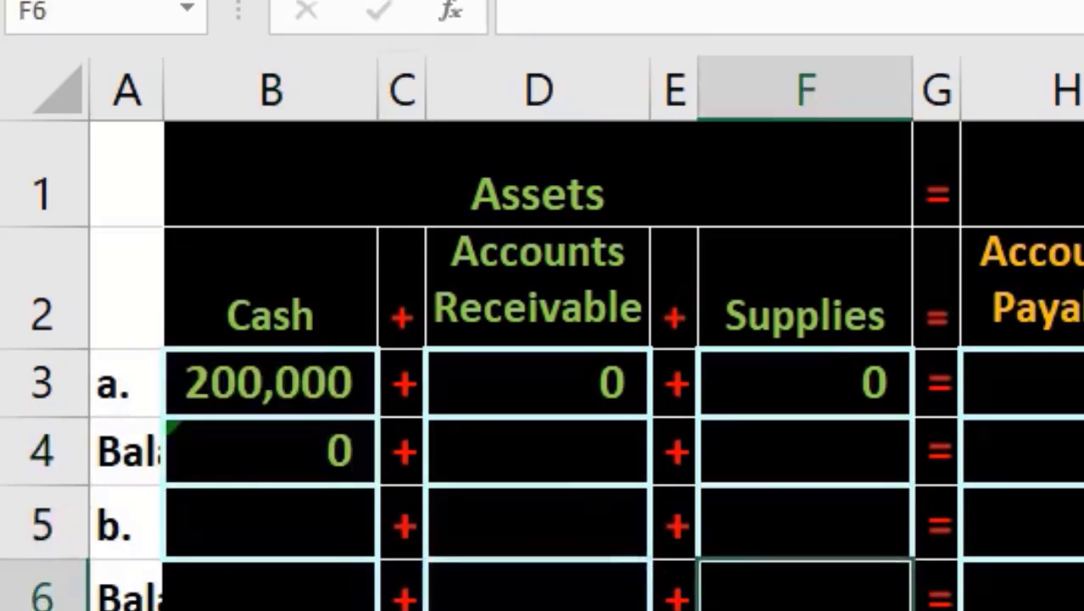
click(328, 442)
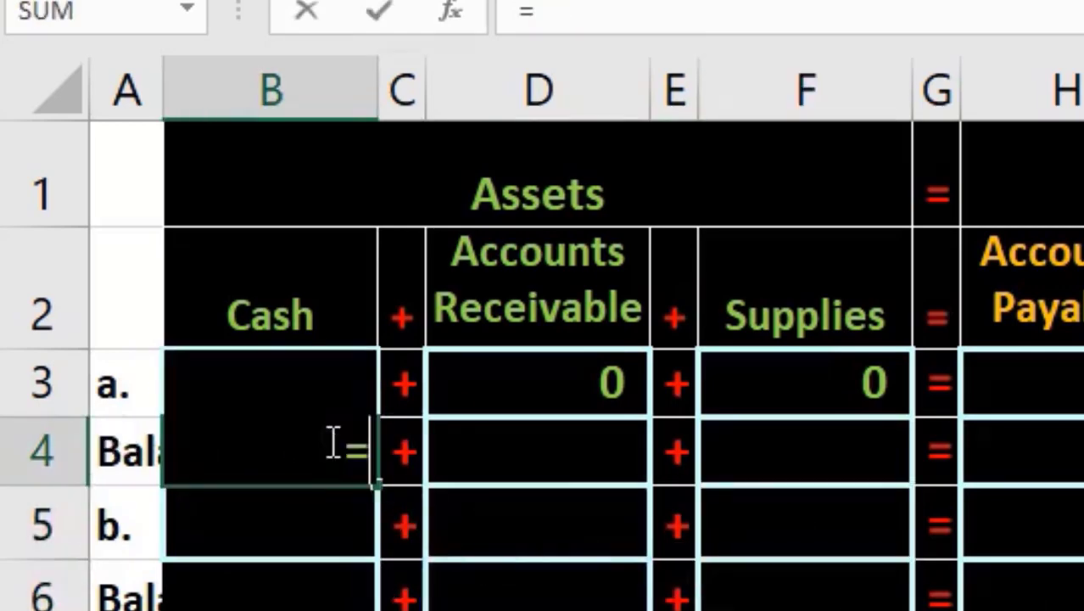
click(554, 559)
click(780, 533)
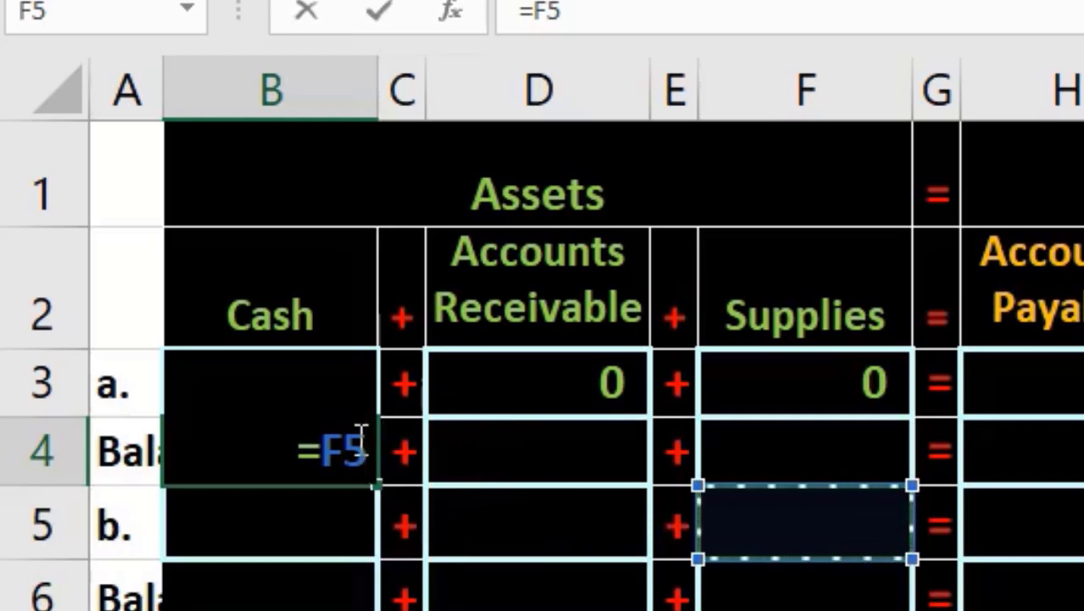
- Enter =B3 in the first Balance row's Cash cell so it shows 200,000
drag(595, 19, 471, 4)
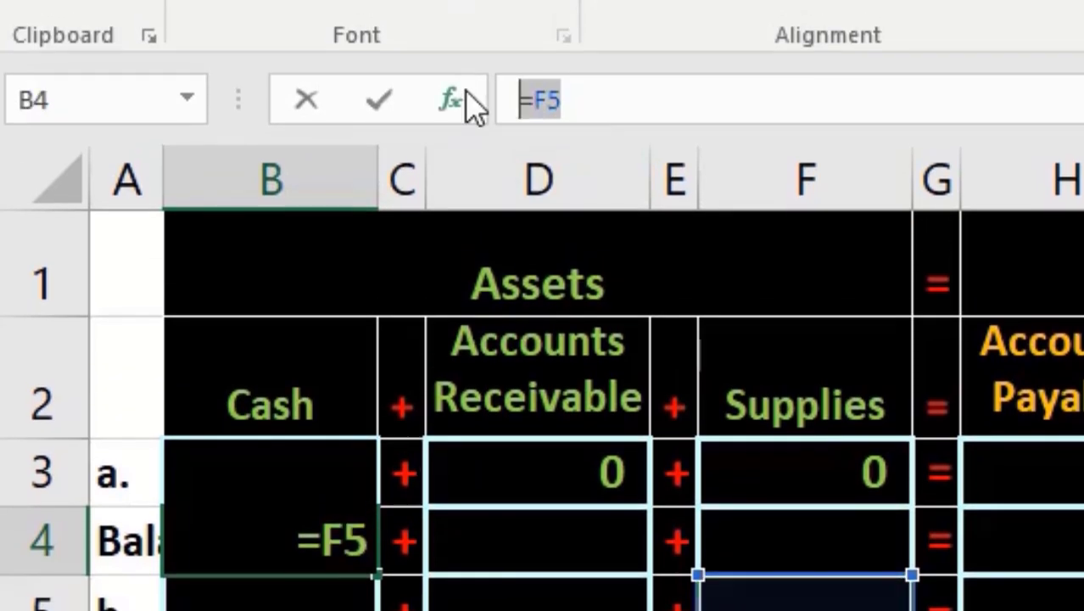
text(=)
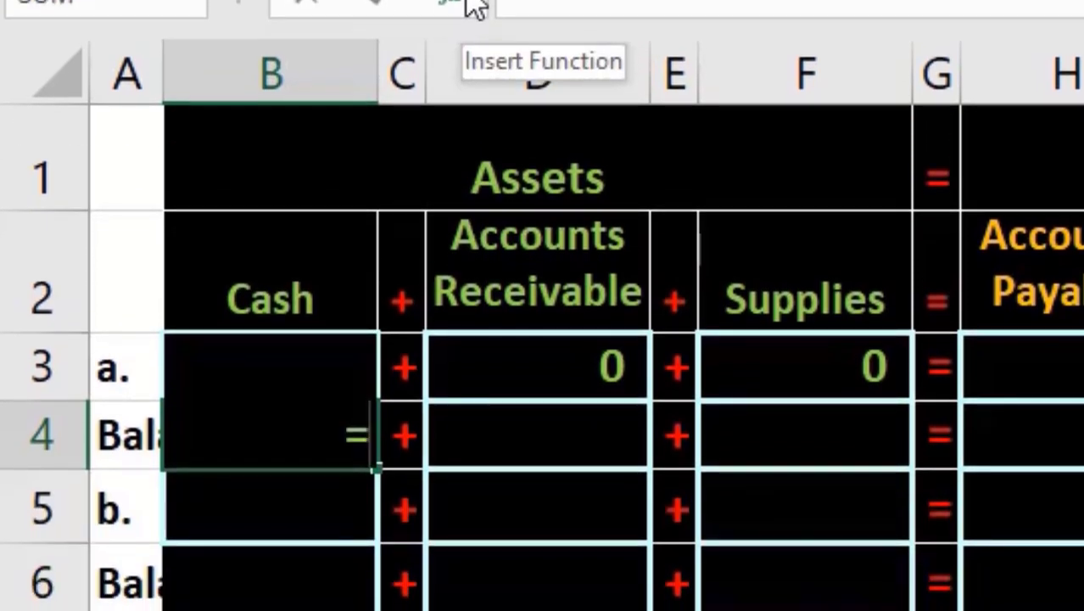
key(Up)
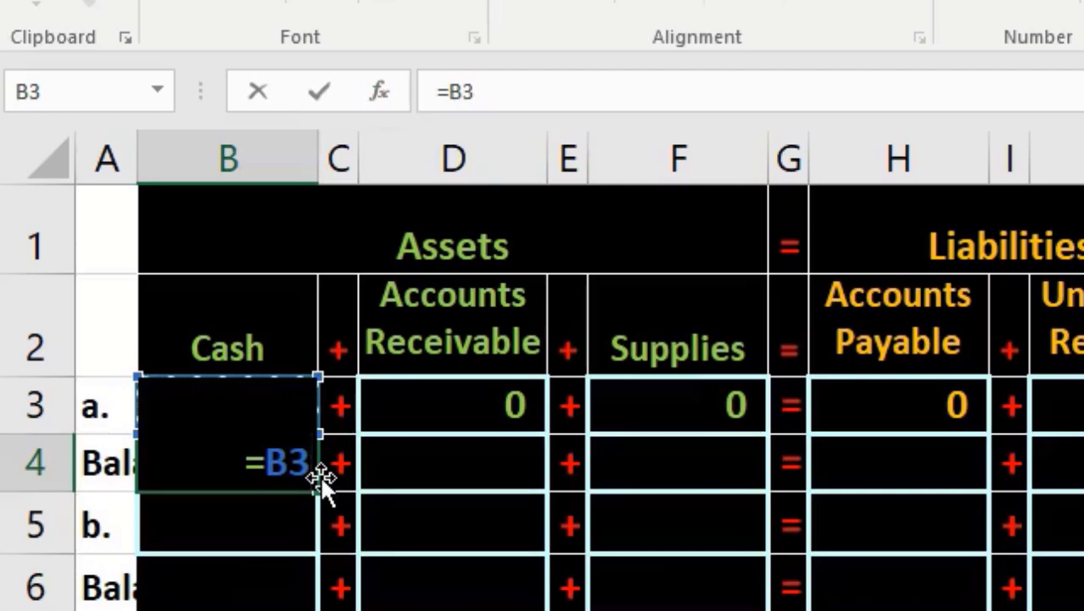
key(Return)
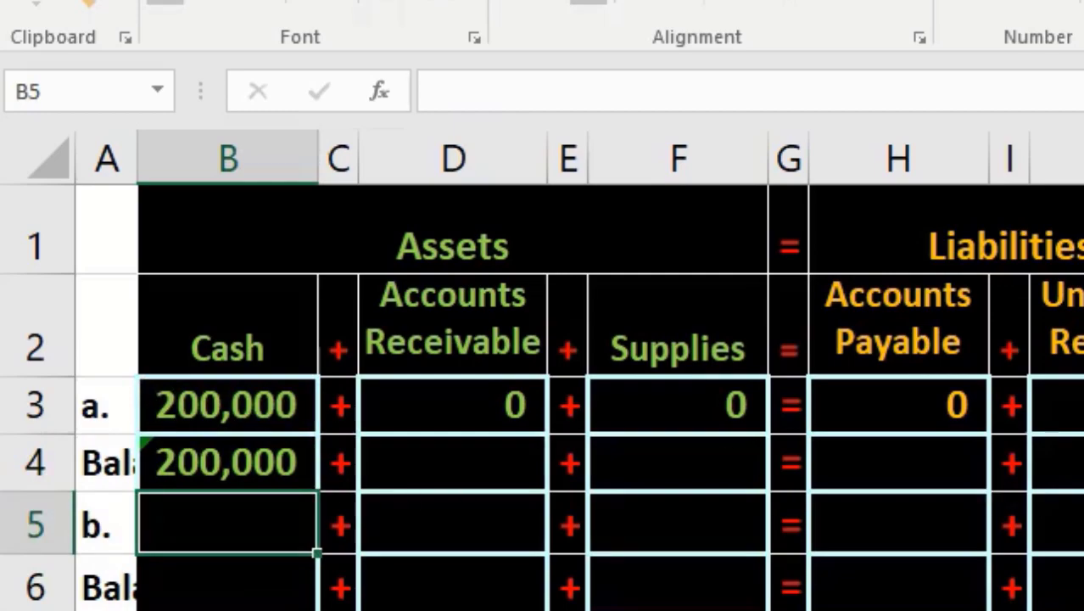
click(828, 439)
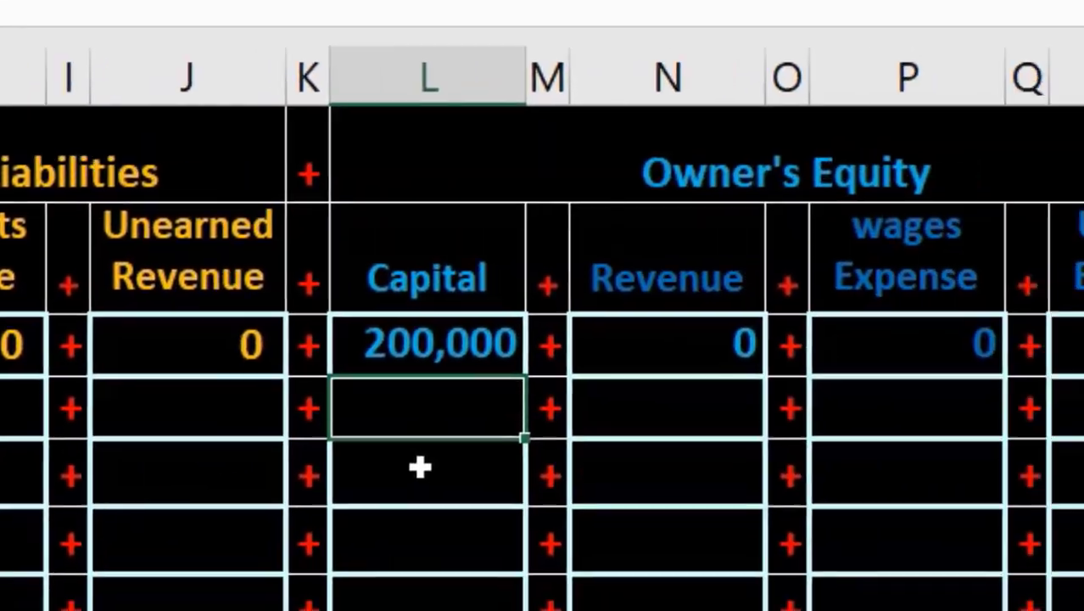
- Carry Capital and Accounts Receivable forward into the Balance row with formulas referencing row 3
text(=)
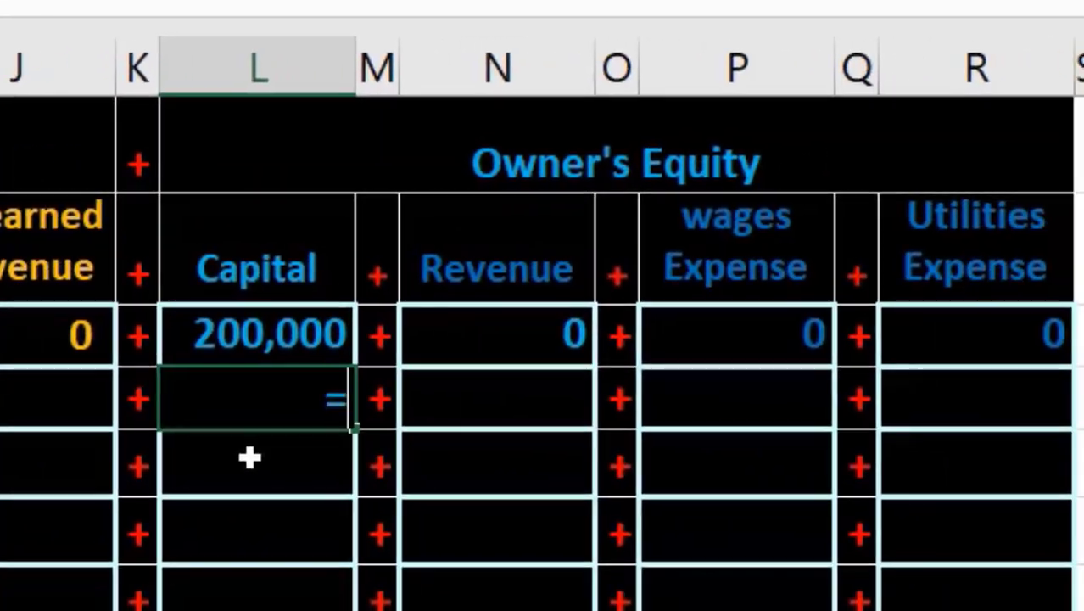
key(Up)
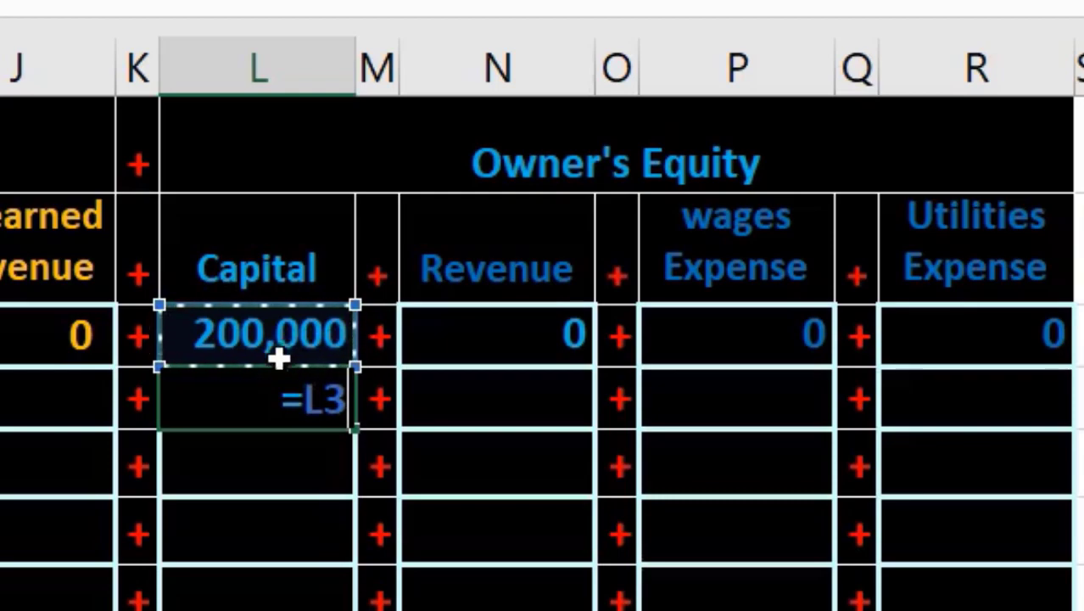
key(Return)
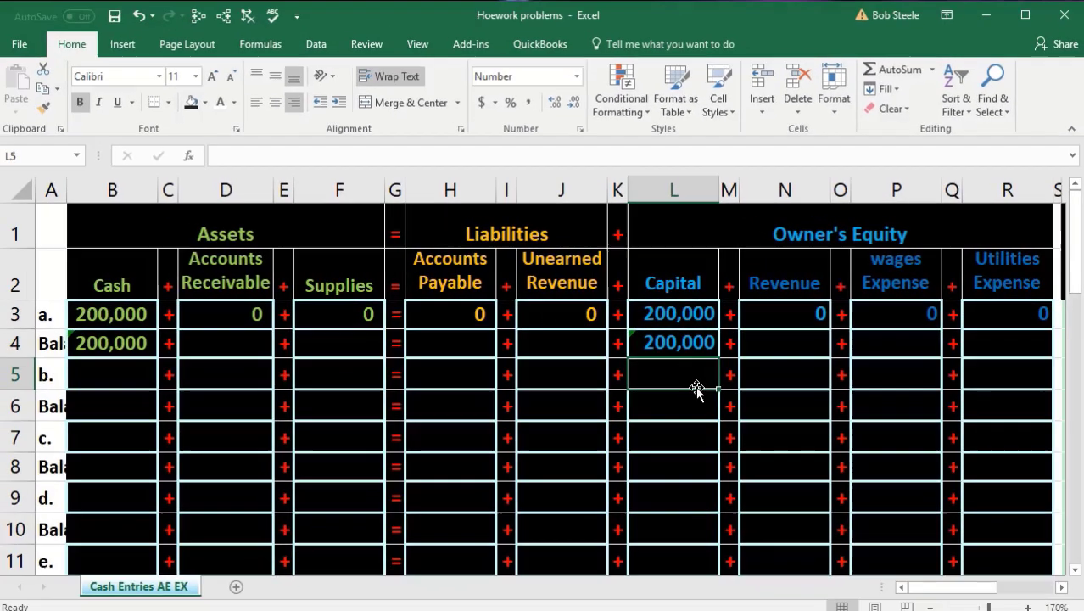
key(Left)
key(Left)
key(Left)
key(Left)
key(Left)
key(Left)
key(Left)
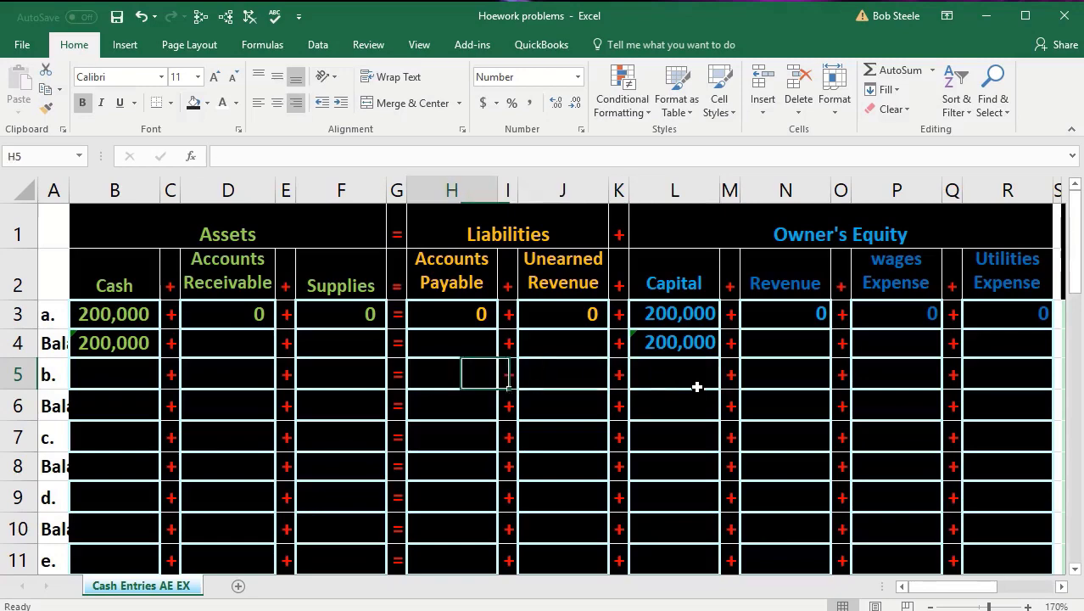
key(Up)
key(Left)
key(Up)
key(Down)
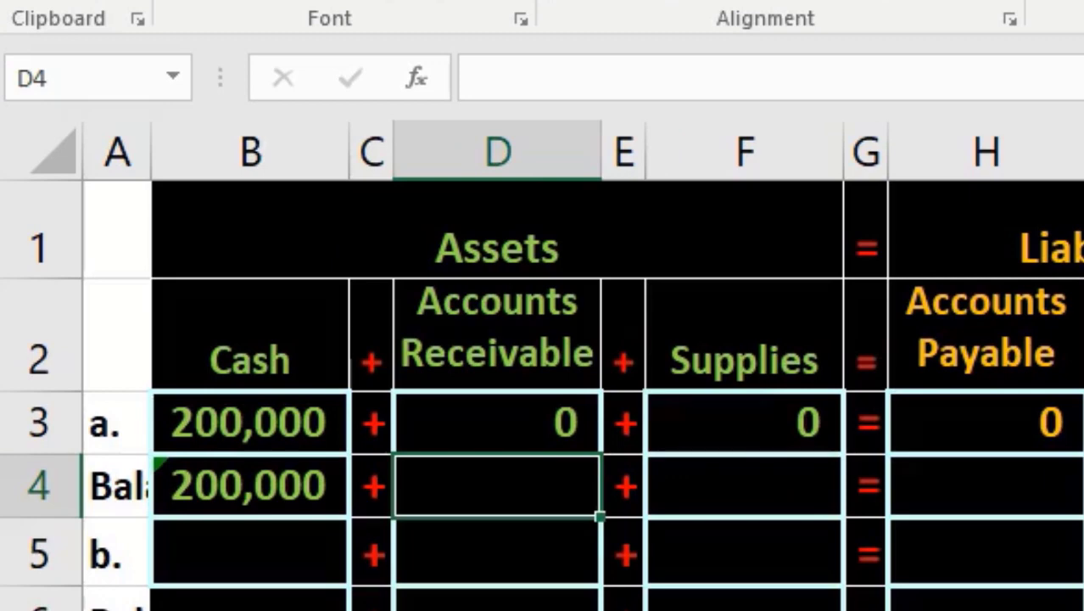
text(=)
key(Up)
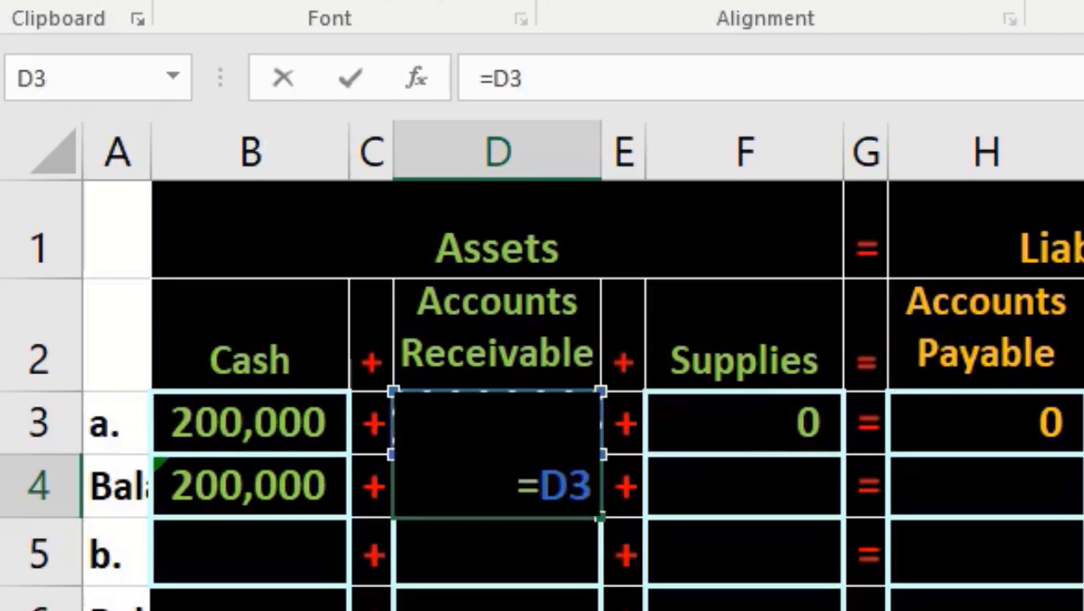
key(Tab)
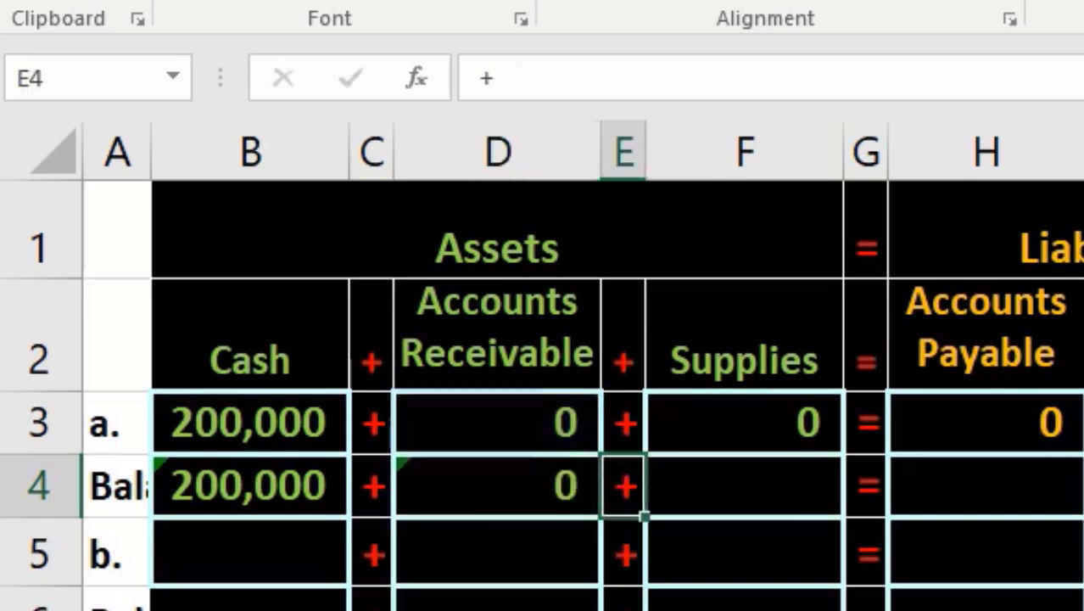
- Link Supplies, Accounts Payable, Unearned Revenue, Revenue, Wages and Utilities Expense balances to row 3
key(Tab)
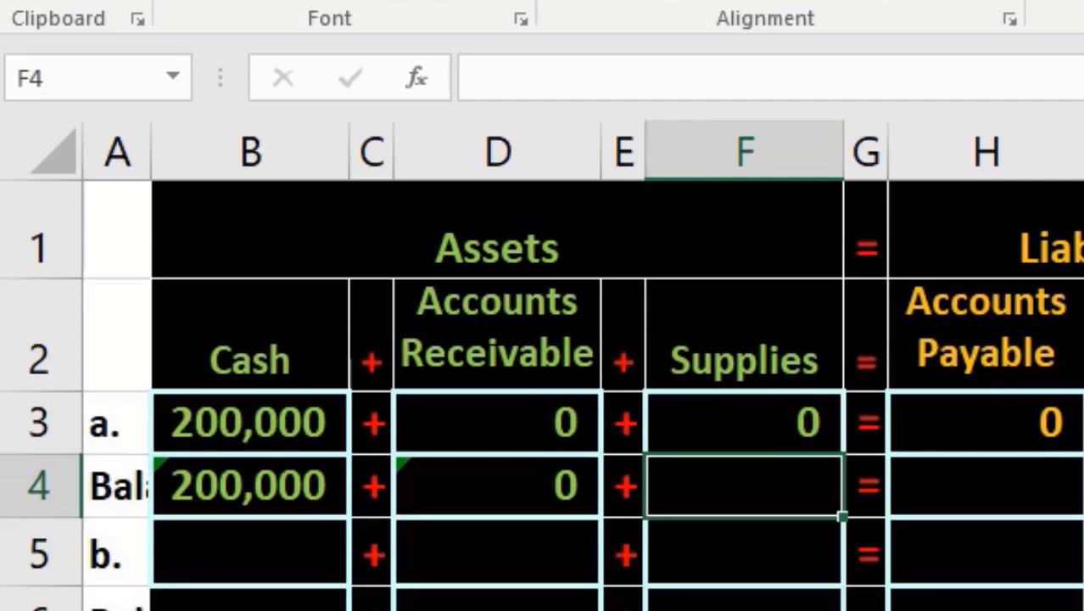
text(=)
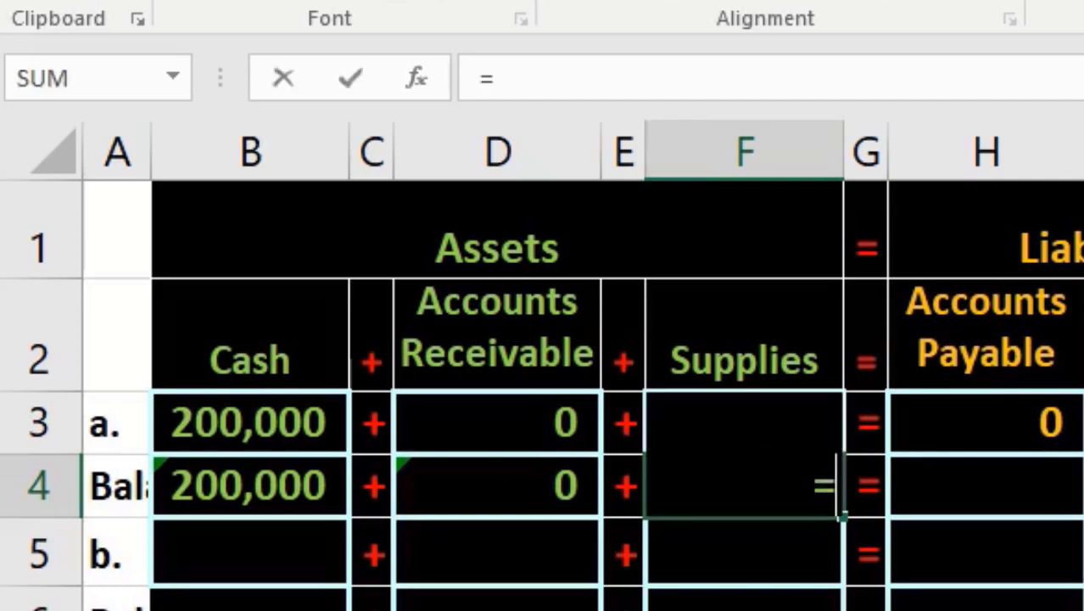
key(Up)
key(Tab)
key(Tab)
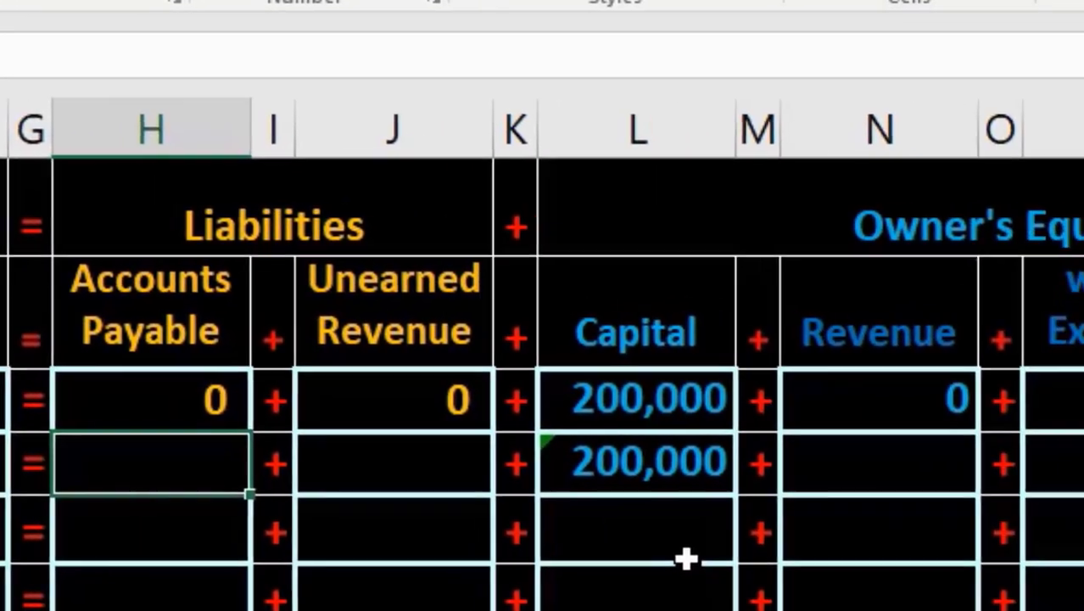
text(=)
key(Up)
key(Tab)
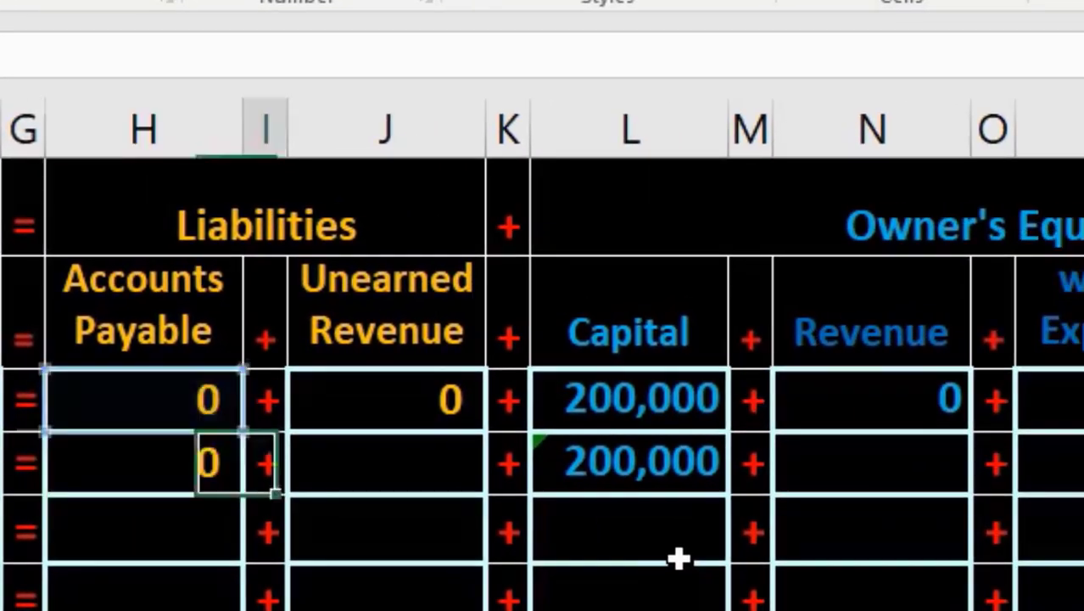
key(Tab)
text(=)
key(Up)
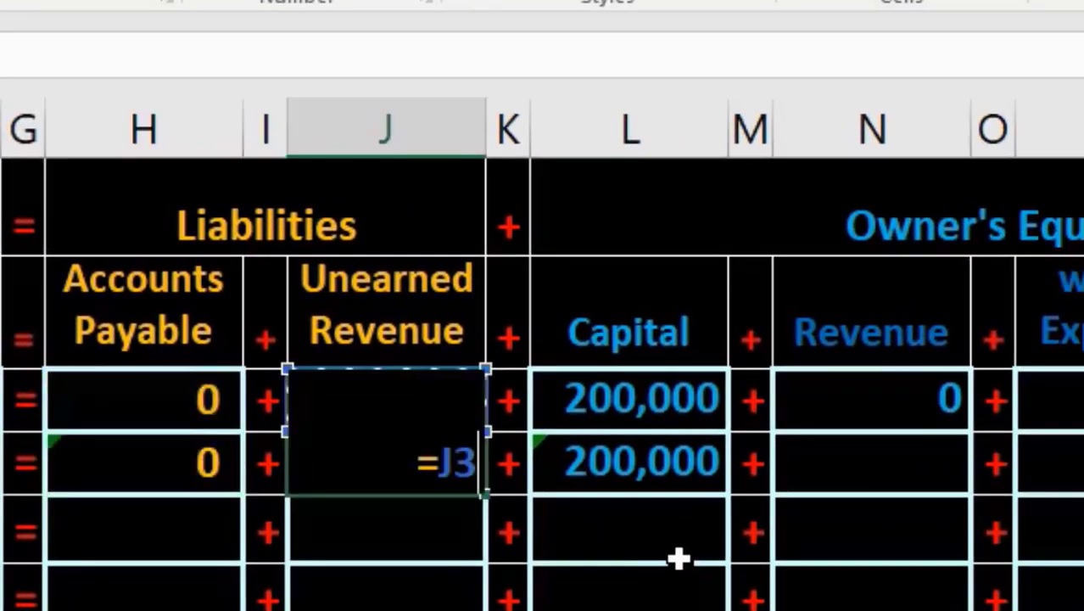
key(Tab)
key(Tab)
key(Tab)
key(Tab)
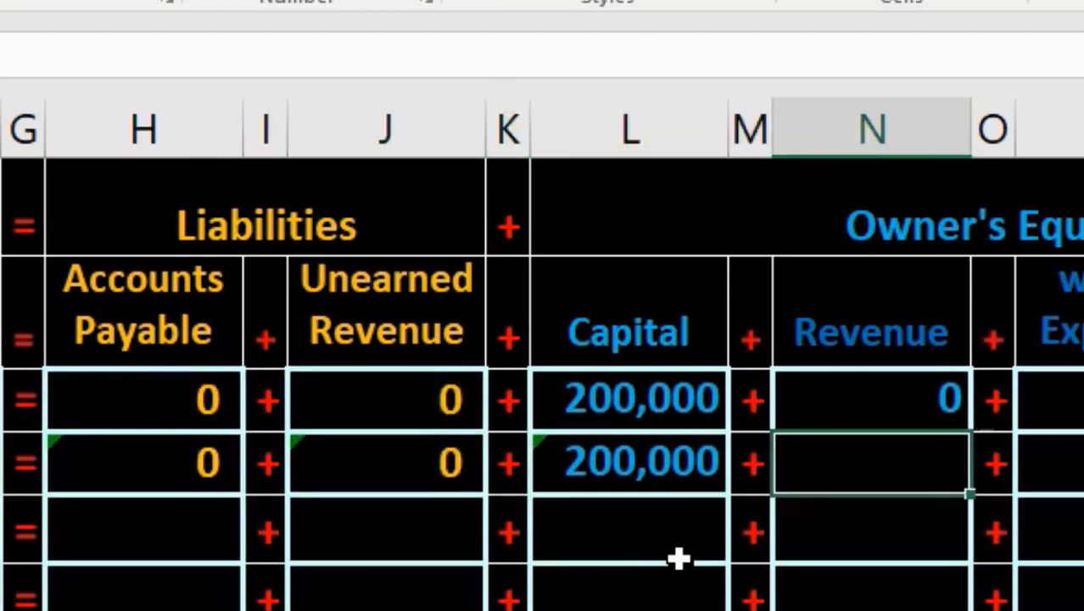
text(=)
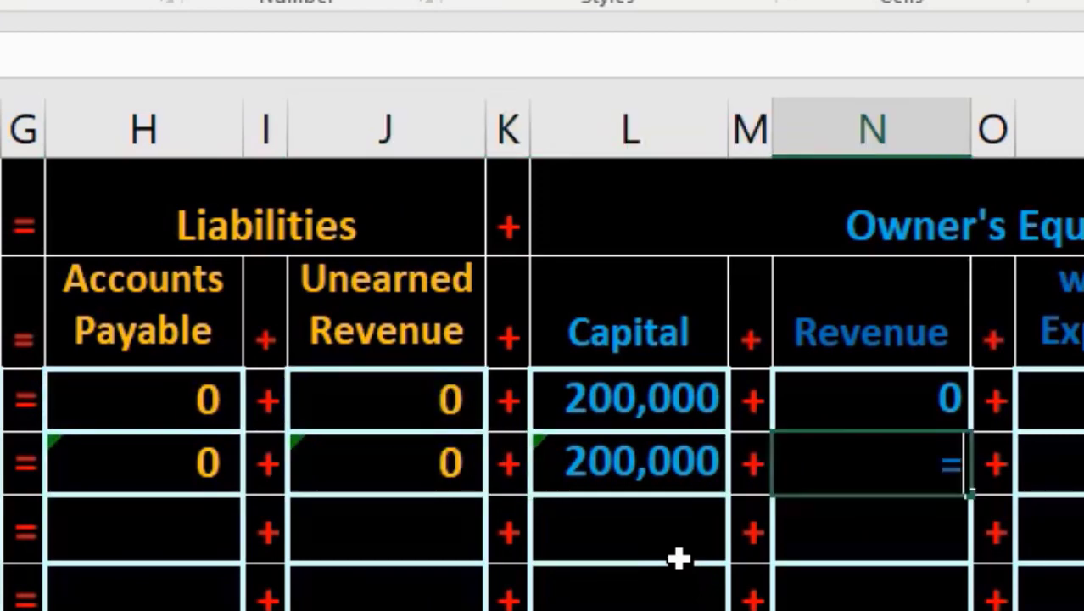
key(Up)
key(Tab)
key(Tab)
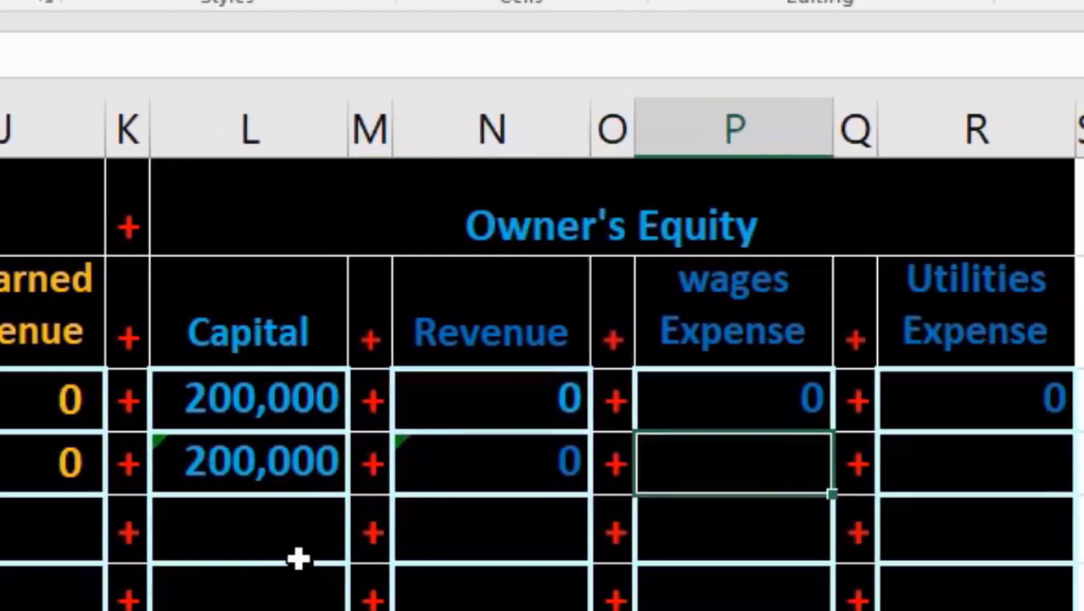
text(=)
key(Up)
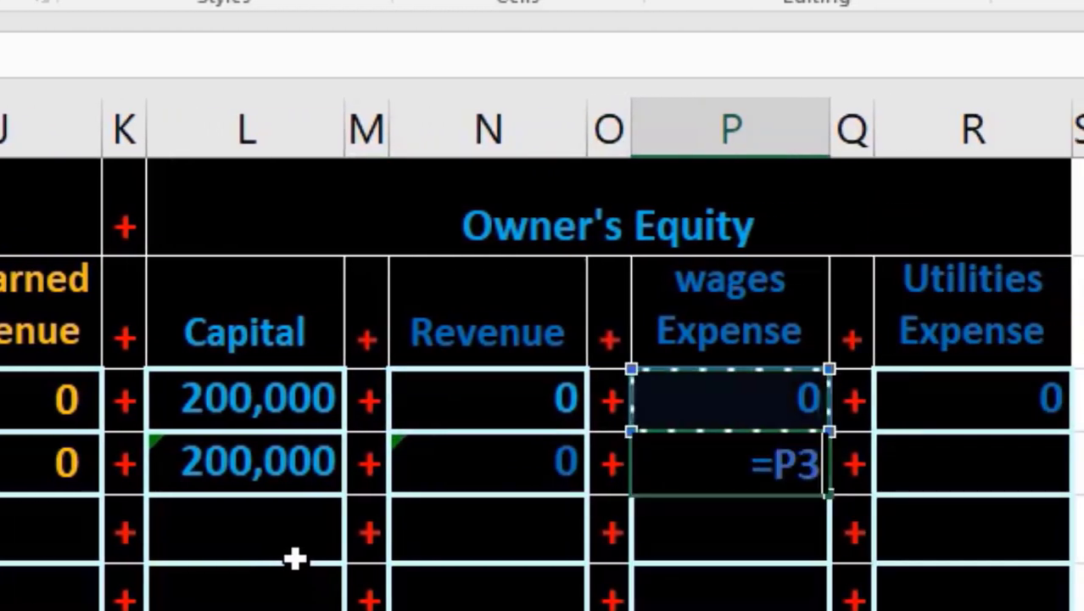
key(Tab)
key(Tab)
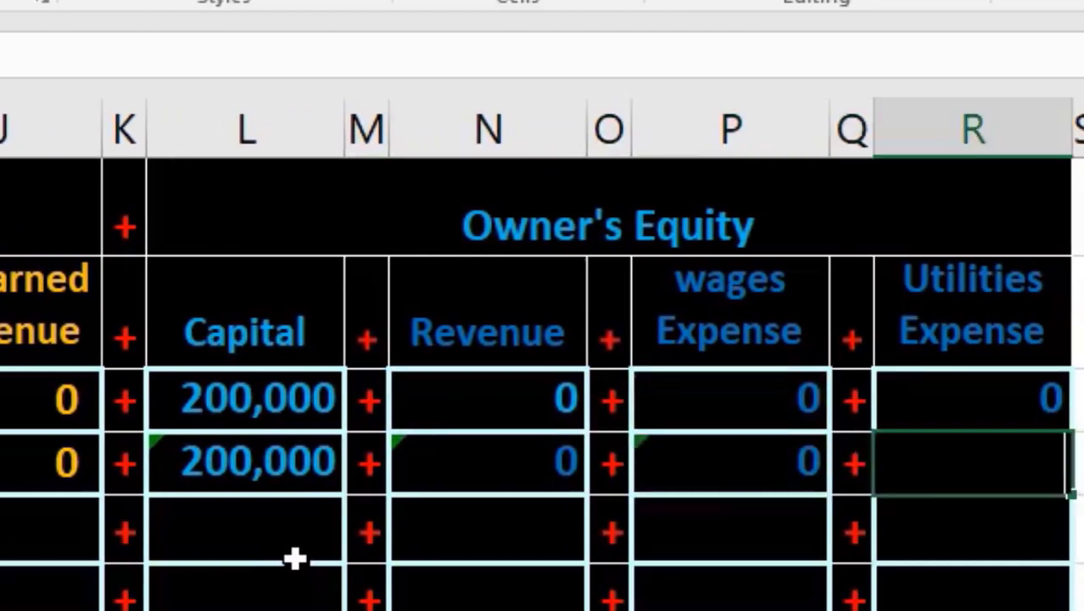
text(=)
key(Up)
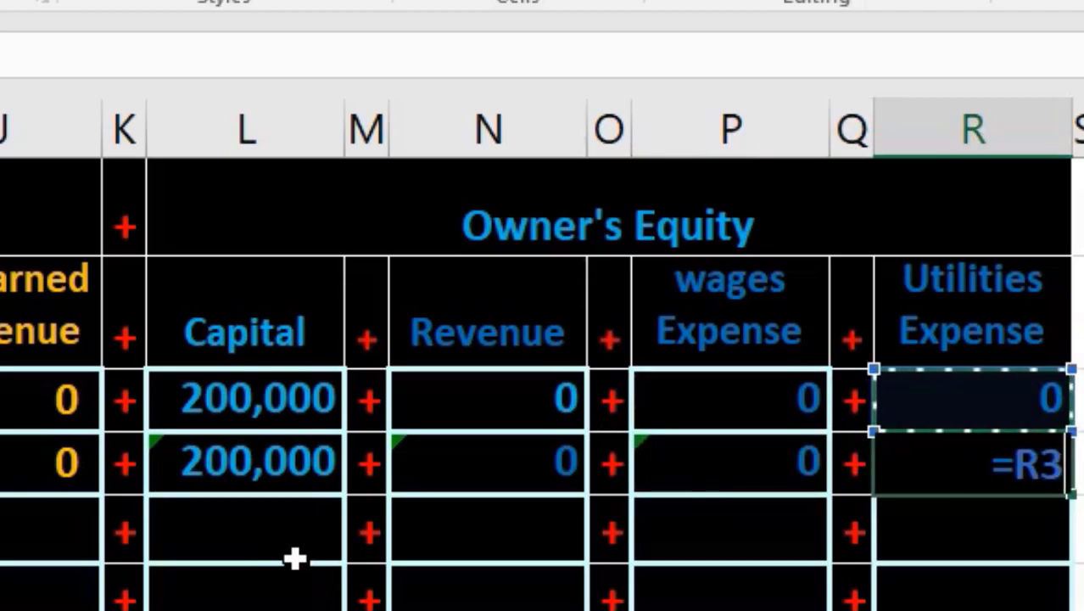
key(Return)
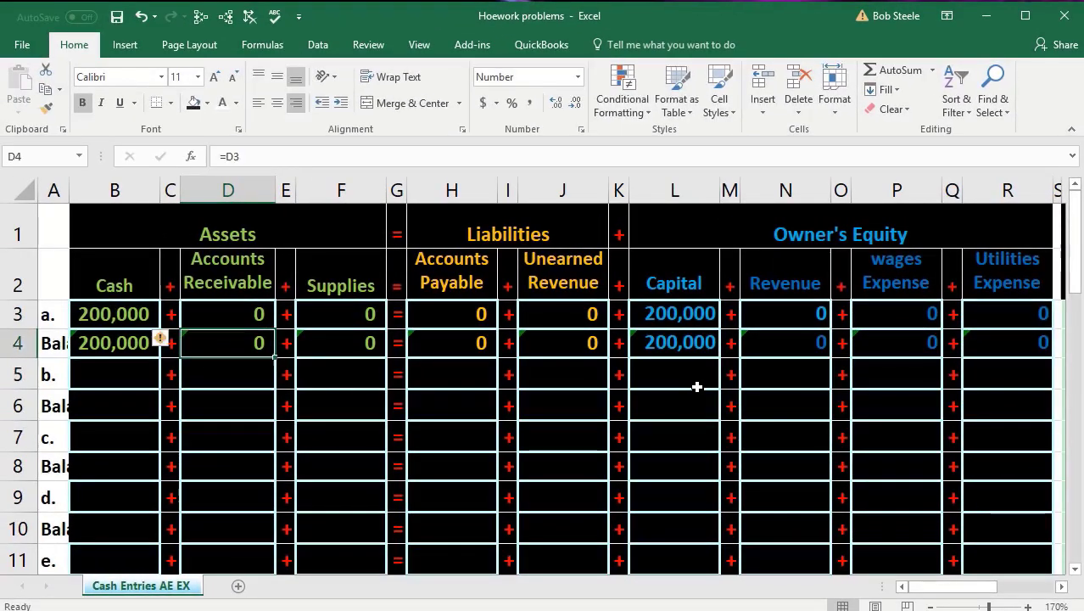
- Check the Balance row formulas, Total Assets, Total Liabilities and Equity, and Net Income at 200,000
key(Left)
key(Left)
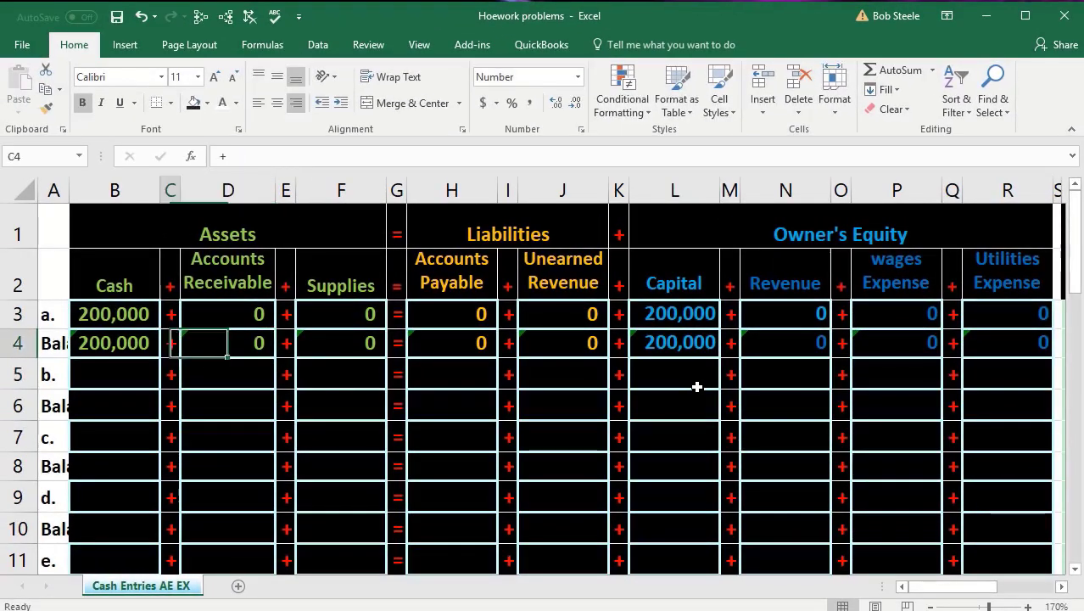
key(Right)
key(Right)
key(Right)
key(Right)
key(Right)
key(Right)
key(Right)
key(Right)
key(Right)
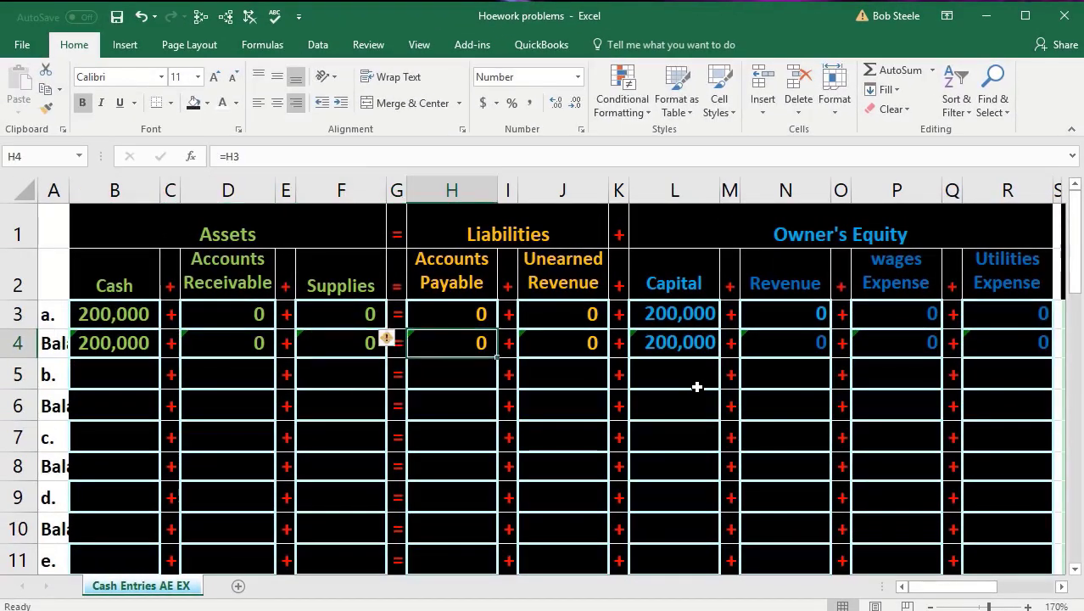
key(Right)
key(Right)
key(Right)
key(Right)
key(Right)
key(Right)
key(Right)
key(Right)
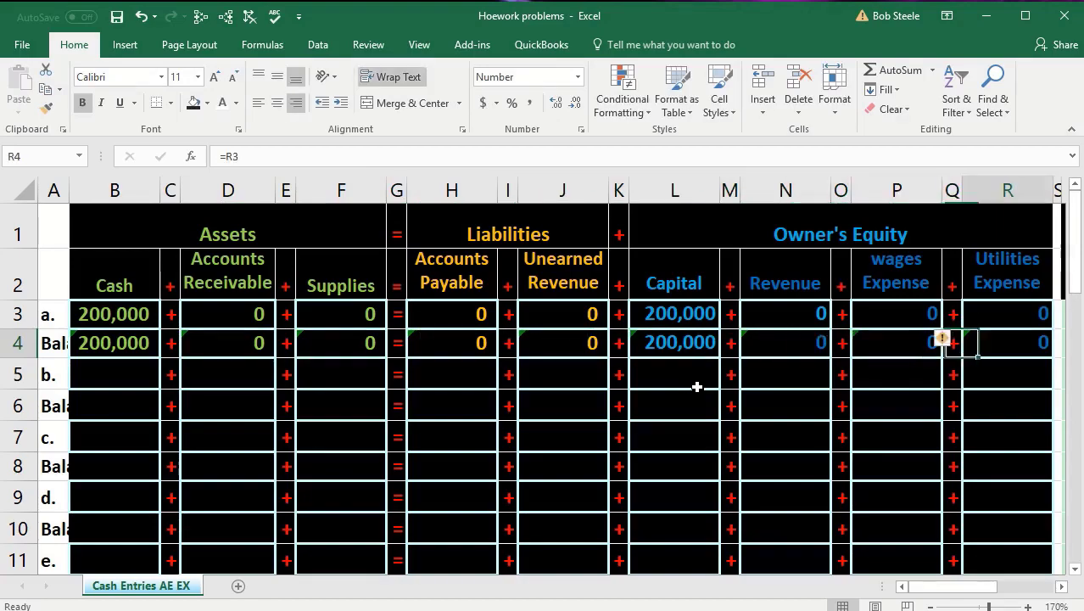
key(Right)
key(Right)
key(Right)
key(Right)
key(Right)
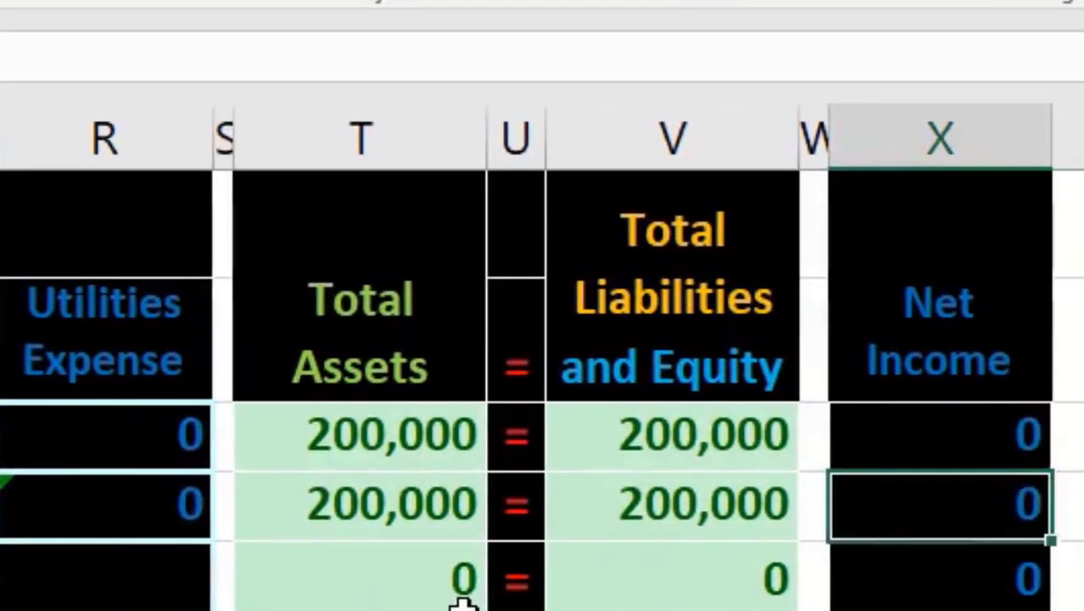
key(Left)
key(Left)
key(Left)
key(Left)
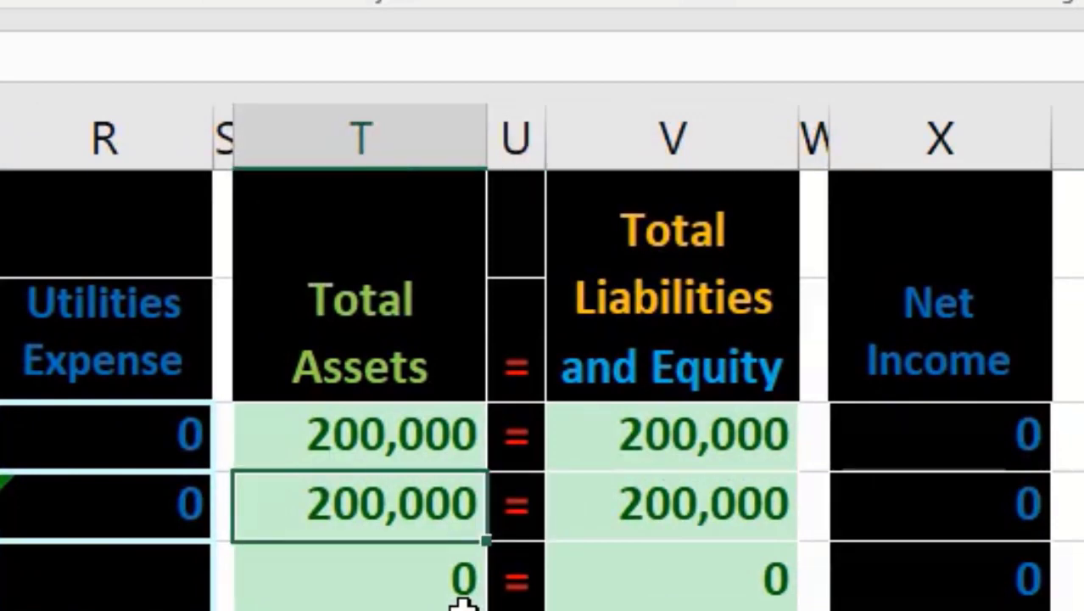
key(Right)
key(Right)
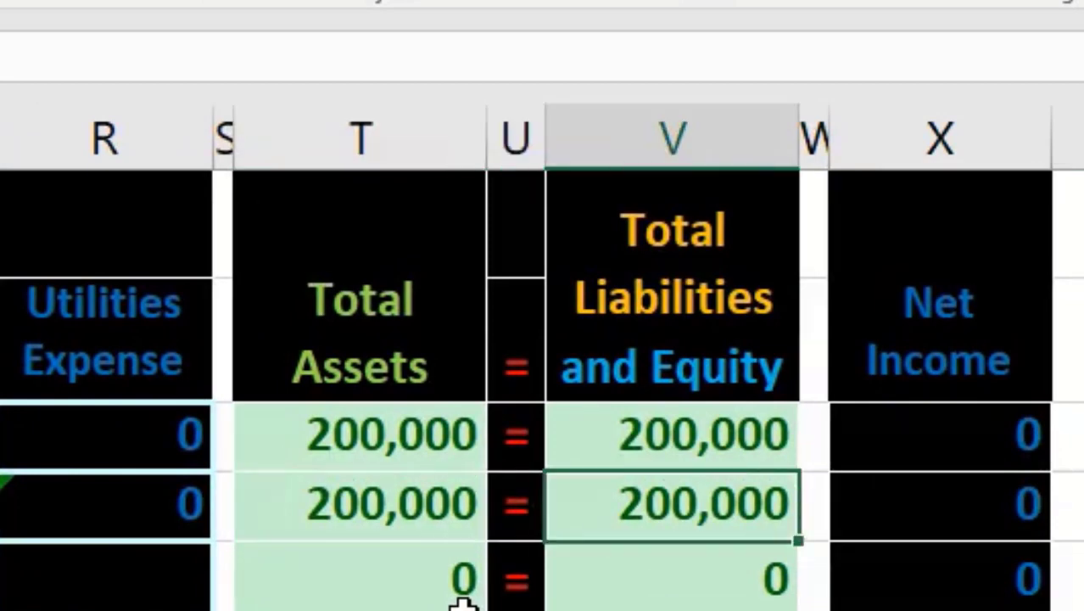
key(Right)
key(Right)
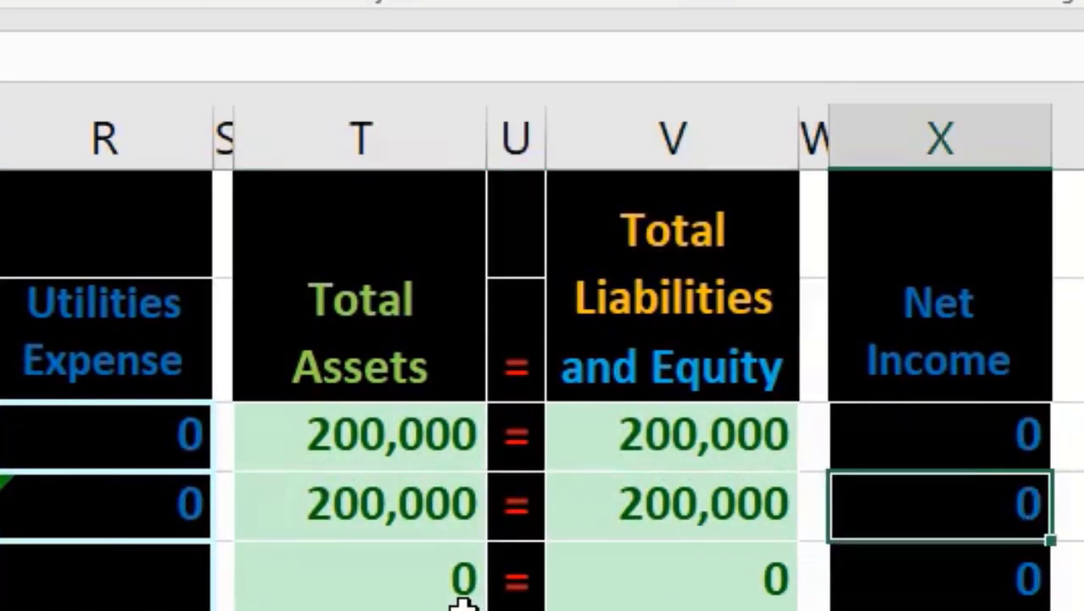
key(Left)
key(Left)
key(Left)
key(Left)
key(Left)
key(Left)
key(Left)
key(Left)
key(Left)
key(Left)
key(Left)
key(Left)
key(Left)
key(Left)
key(Left)
key(Left)
key(Left)
key(Left)
key(Left)
key(Left)
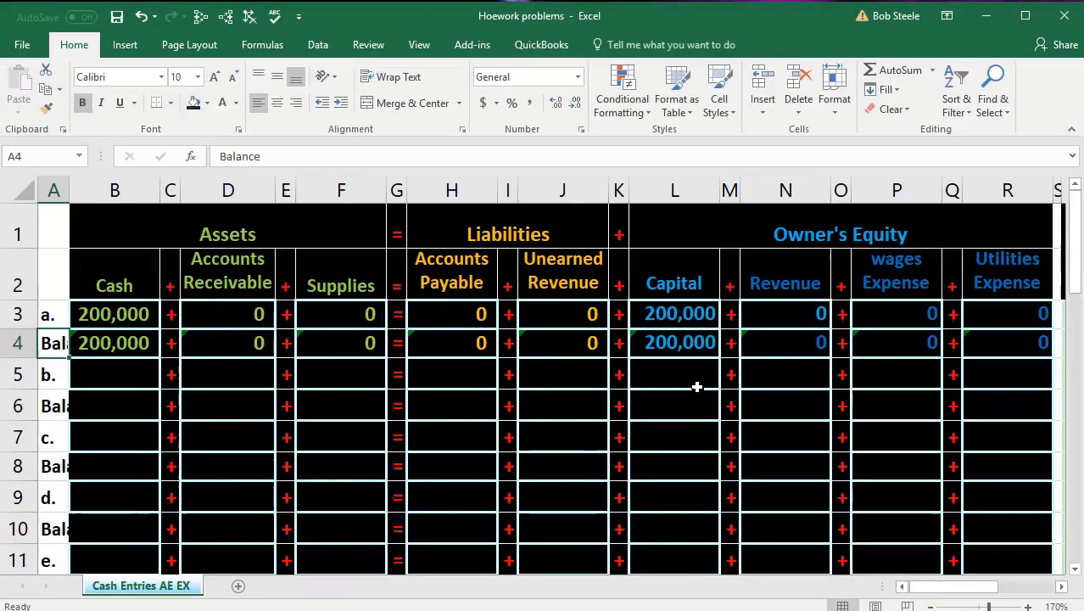
key(Right)
key(Down)
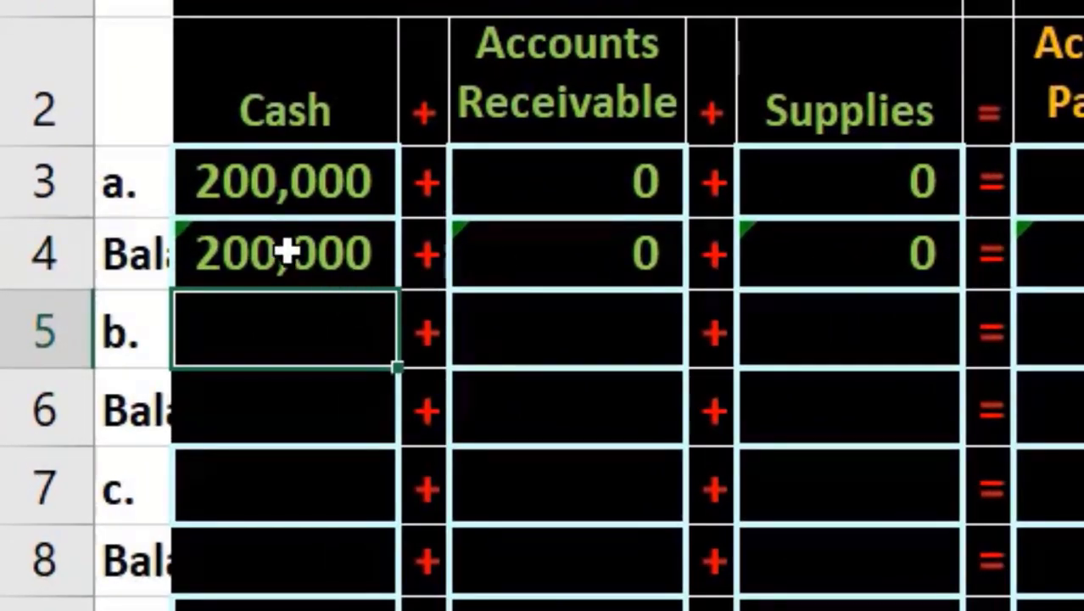
drag(286, 247, 1077, 254)
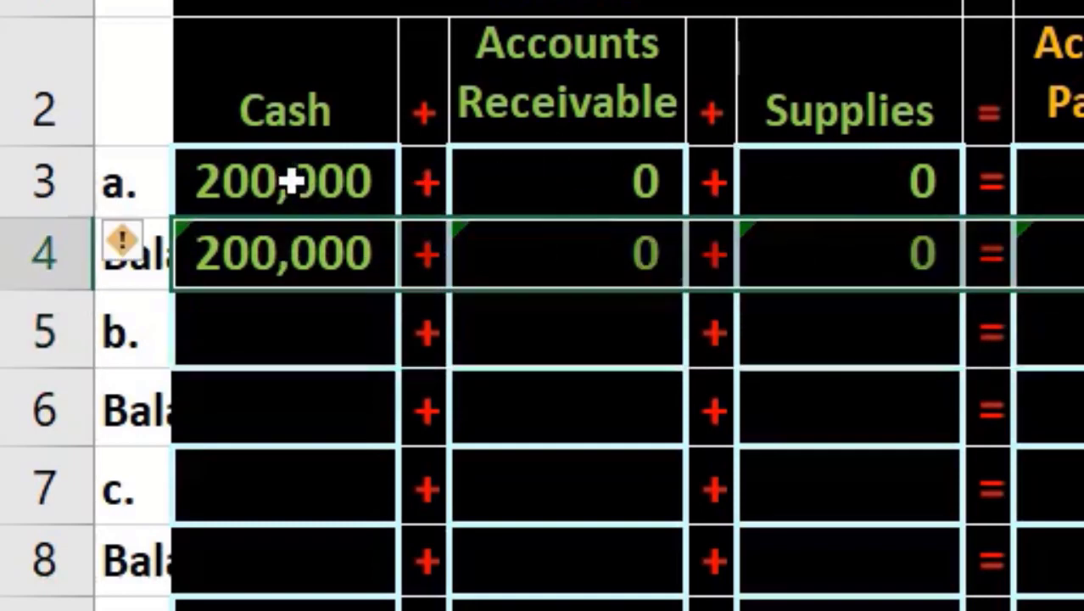
drag(290, 179, 1077, 182)
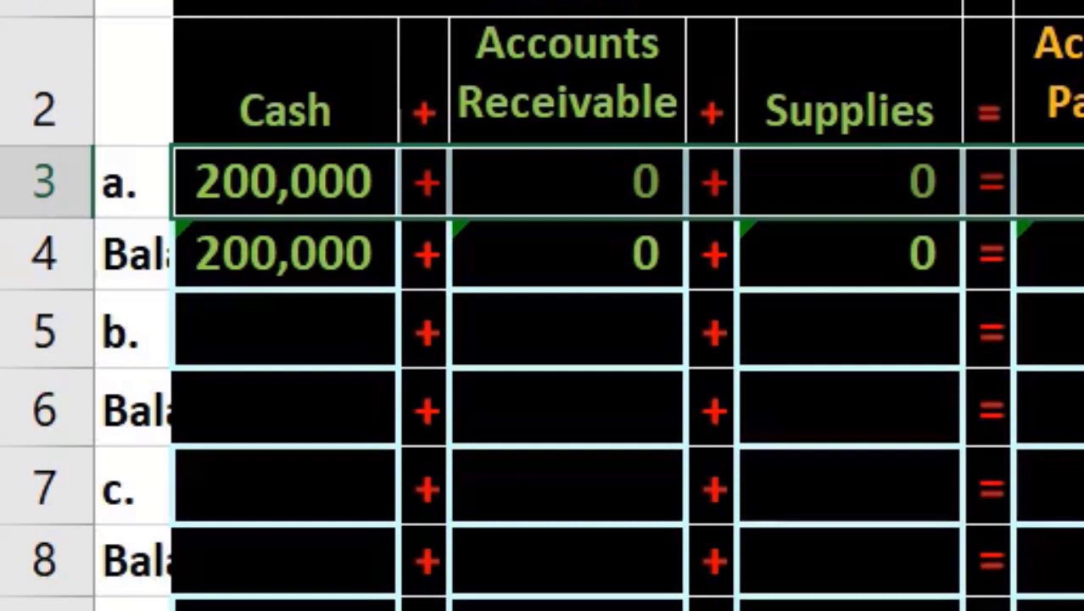
drag(276, 244, 1060, 254)
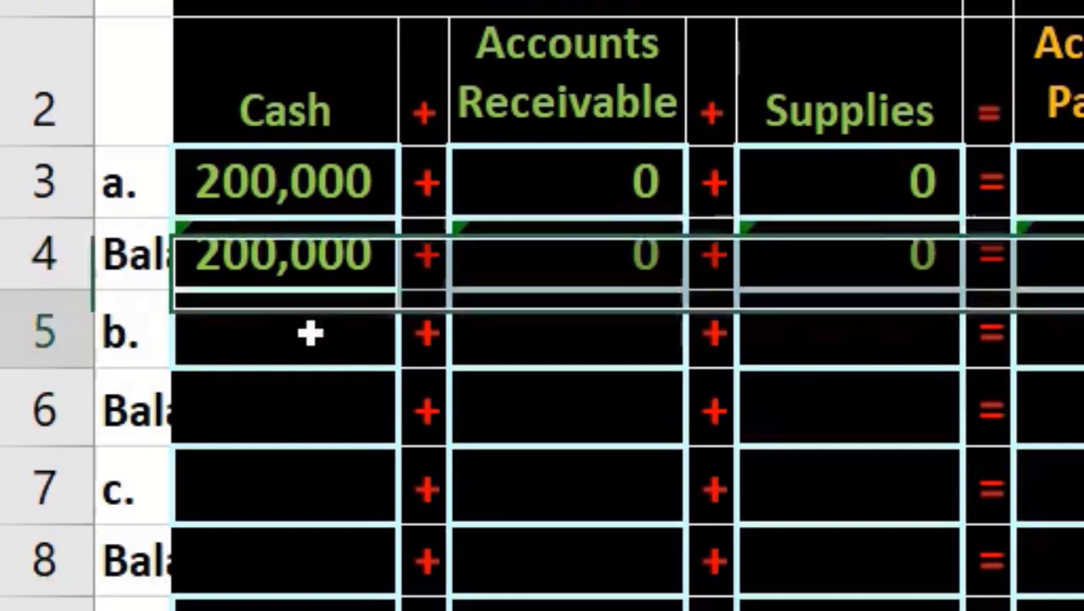
drag(309, 334, 1077, 407)
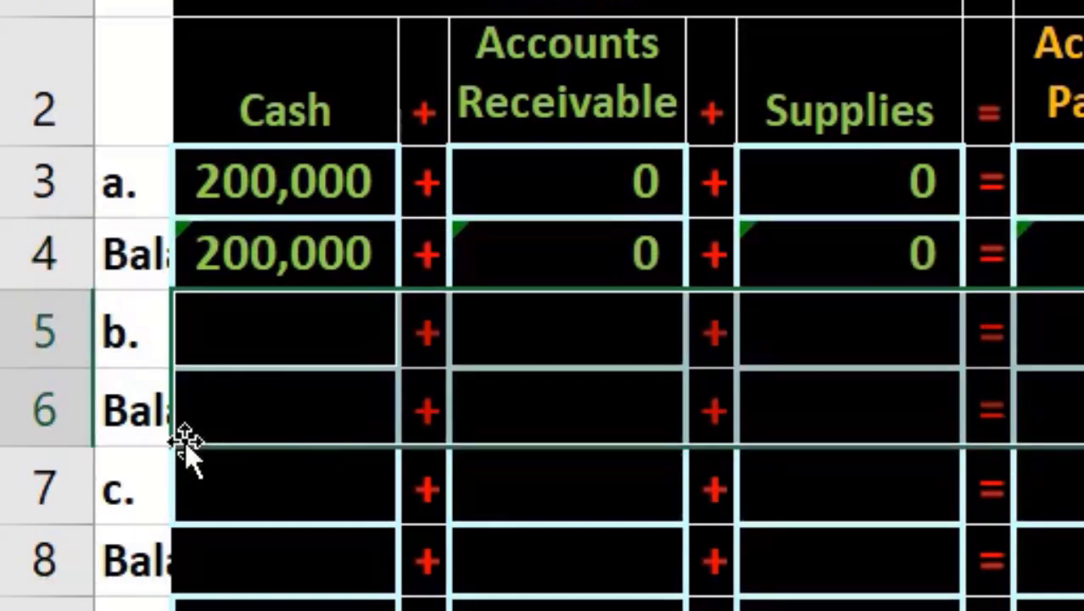
scroll(234, 520, down, 3)
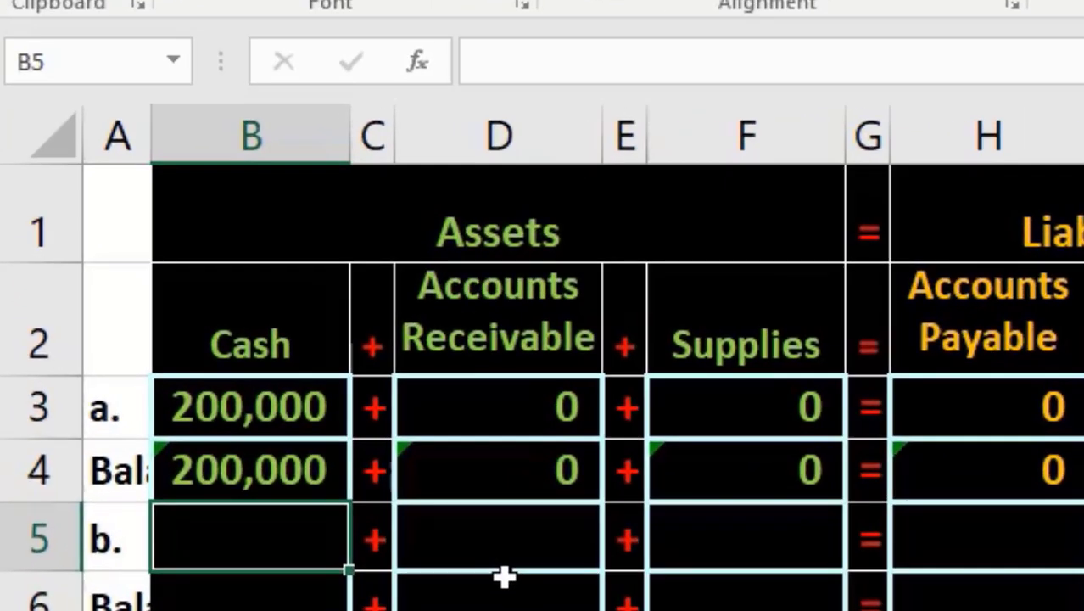
- Enter 20,000 in transaction b's Cash cell and verify it, leaving the Balance cell below empty
text(20)
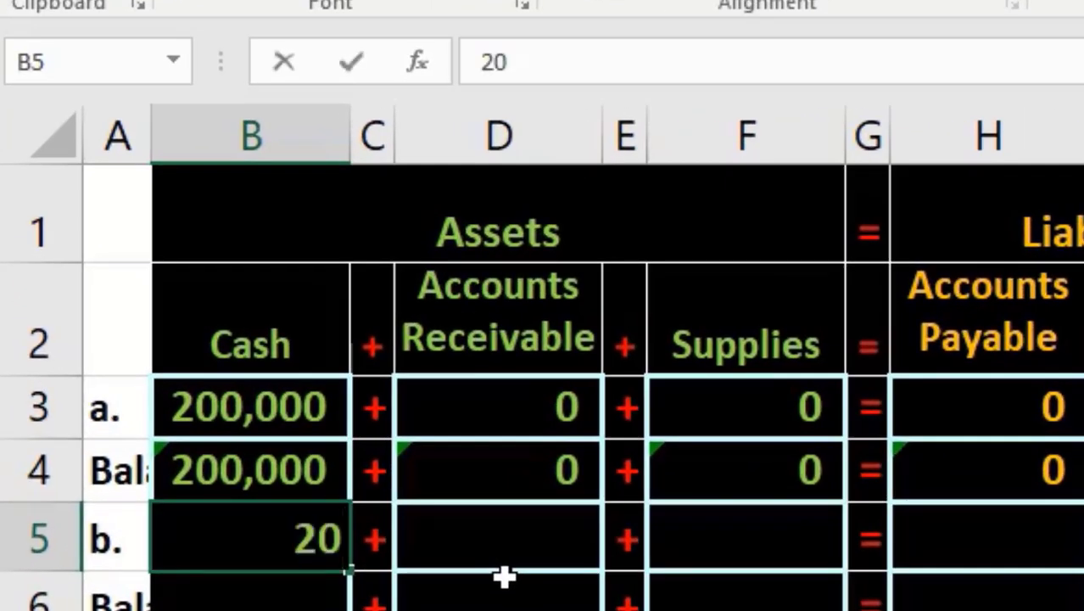
text(000)
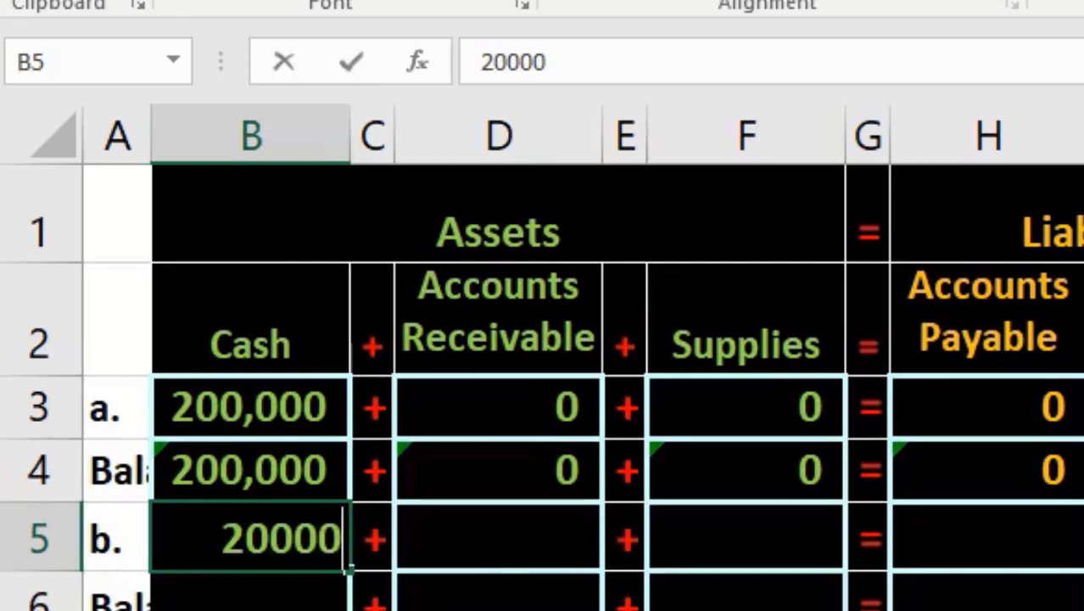
key(Left)
click(248, 553)
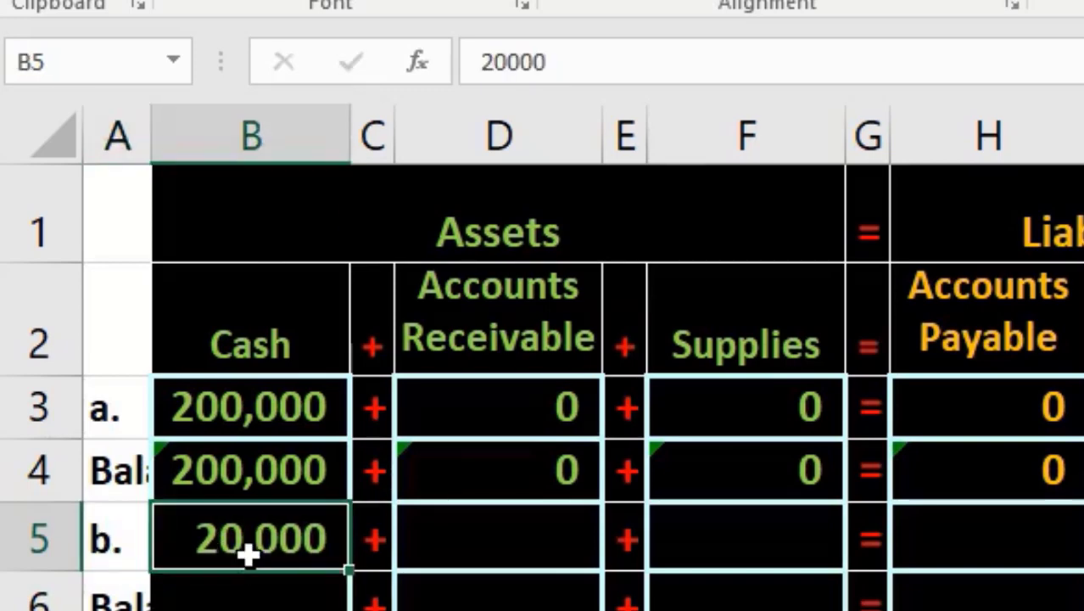
double_click(249, 553)
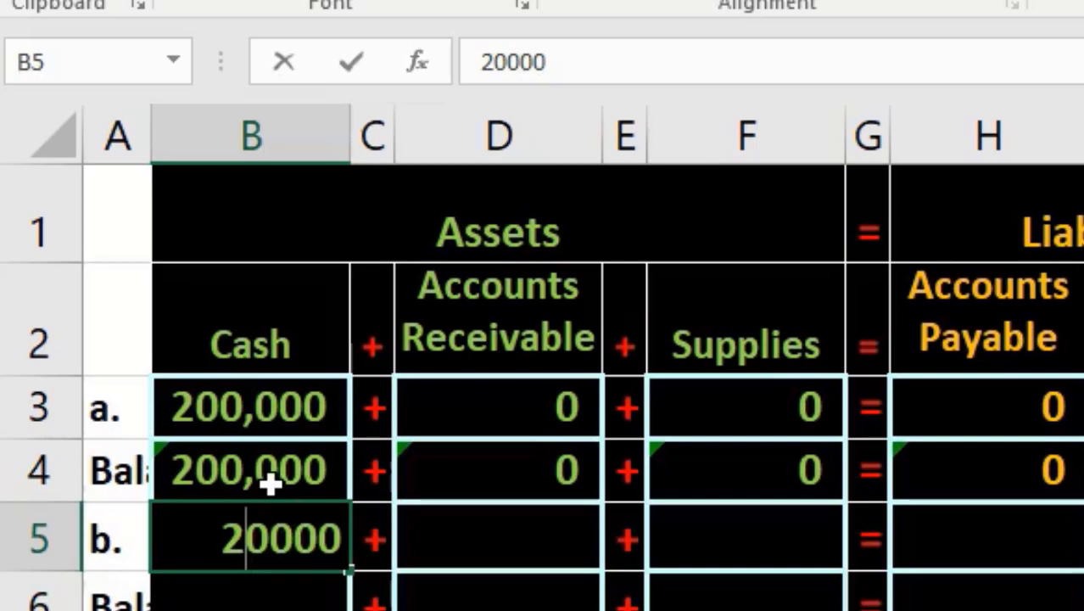
key(Return)
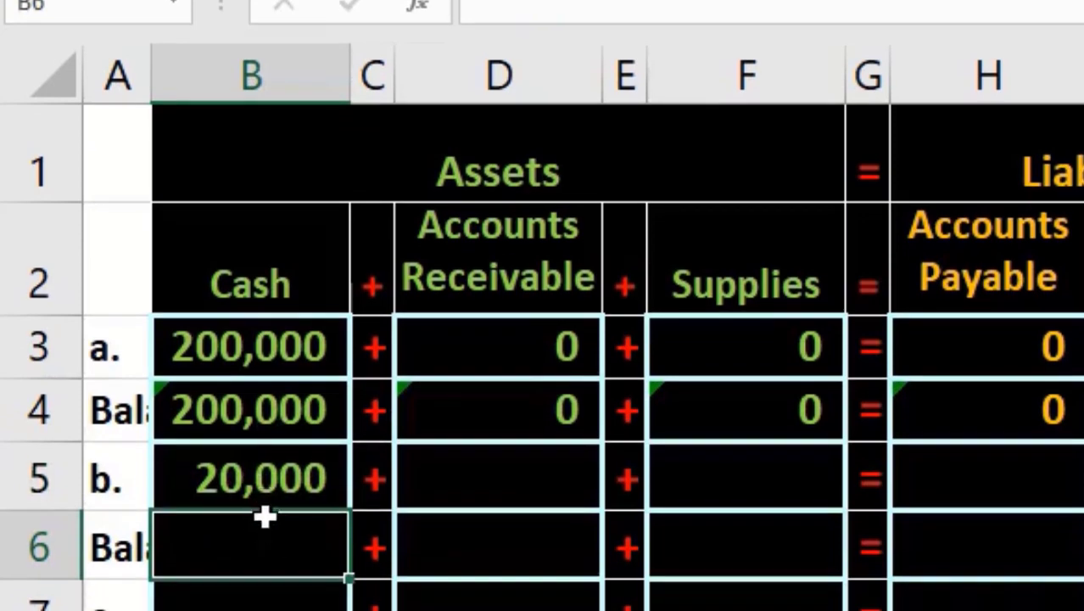
double_click(282, 557)
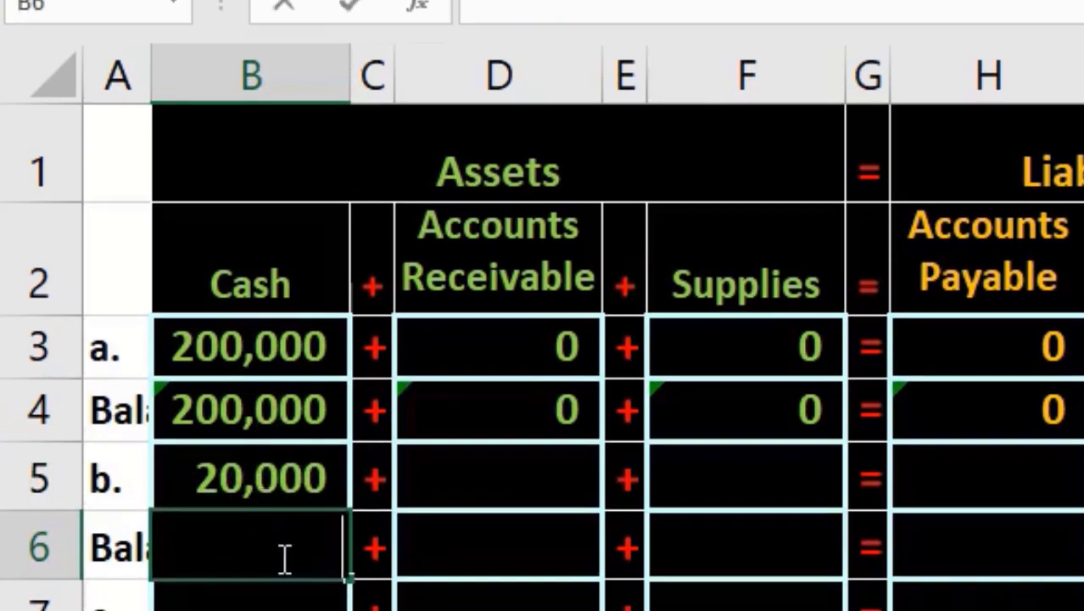
key(Return)
click(243, 573)
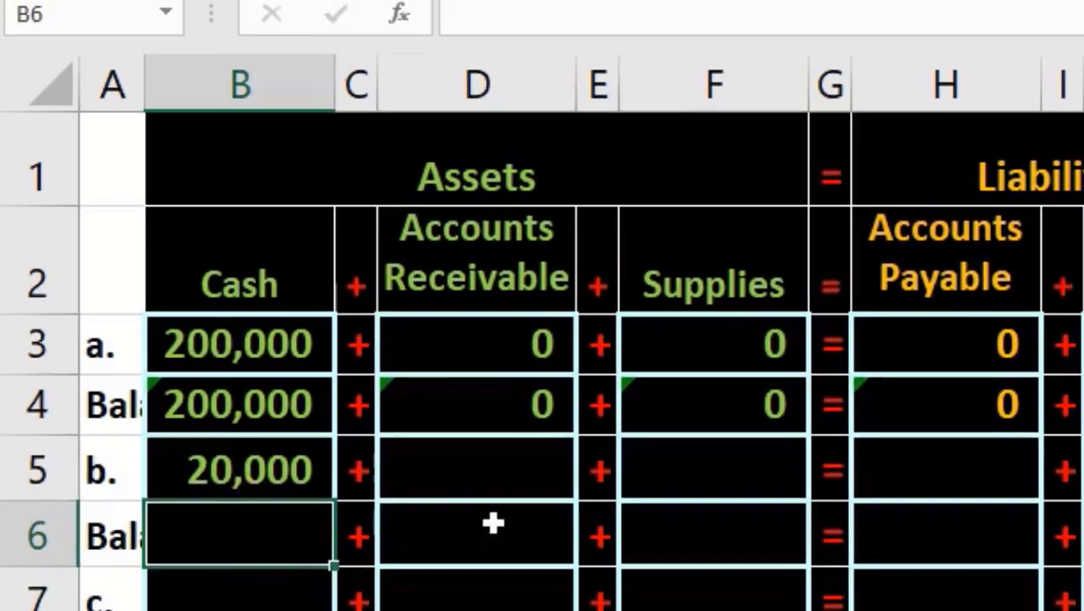
scroll(493, 520, down, 2)
scroll(286, 423, down, 1)
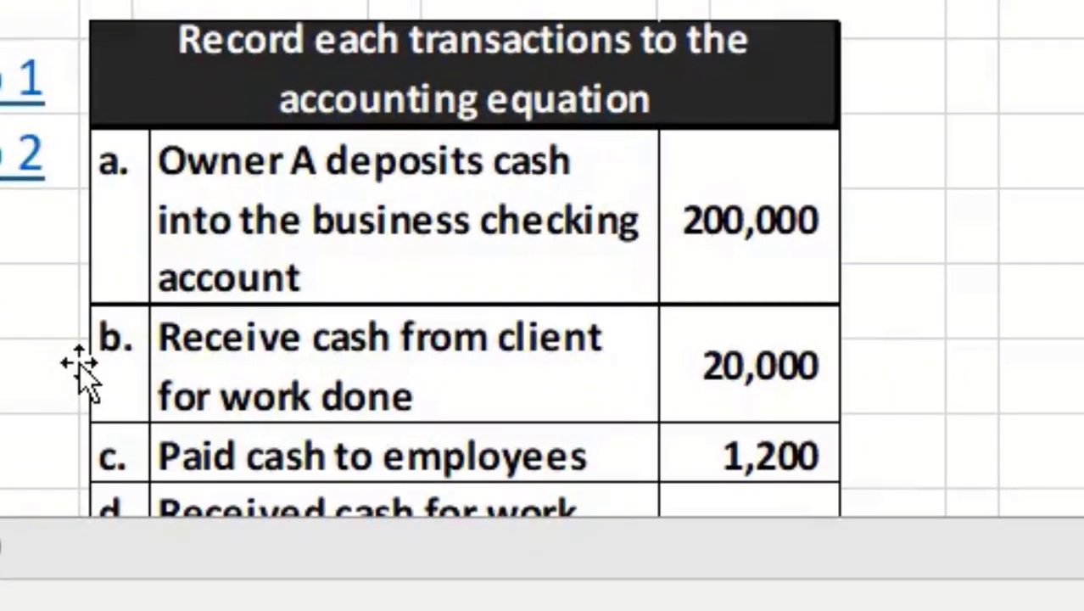
scroll(115, 391, up, 3)
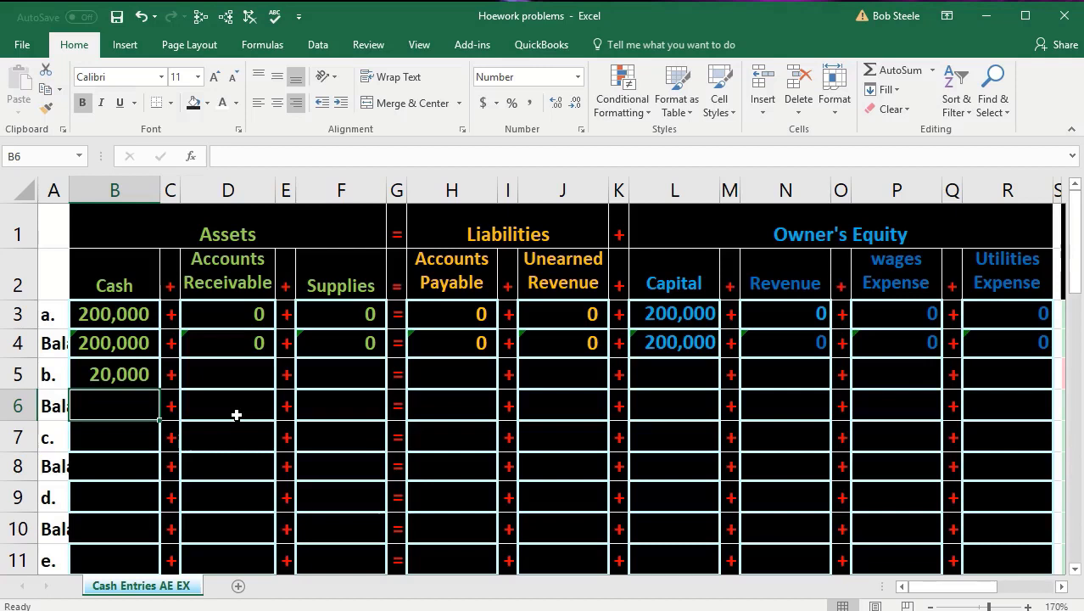
- Enter 20,000 in transaction b's Revenue cell, clearing a stray entry below it
click(110, 373)
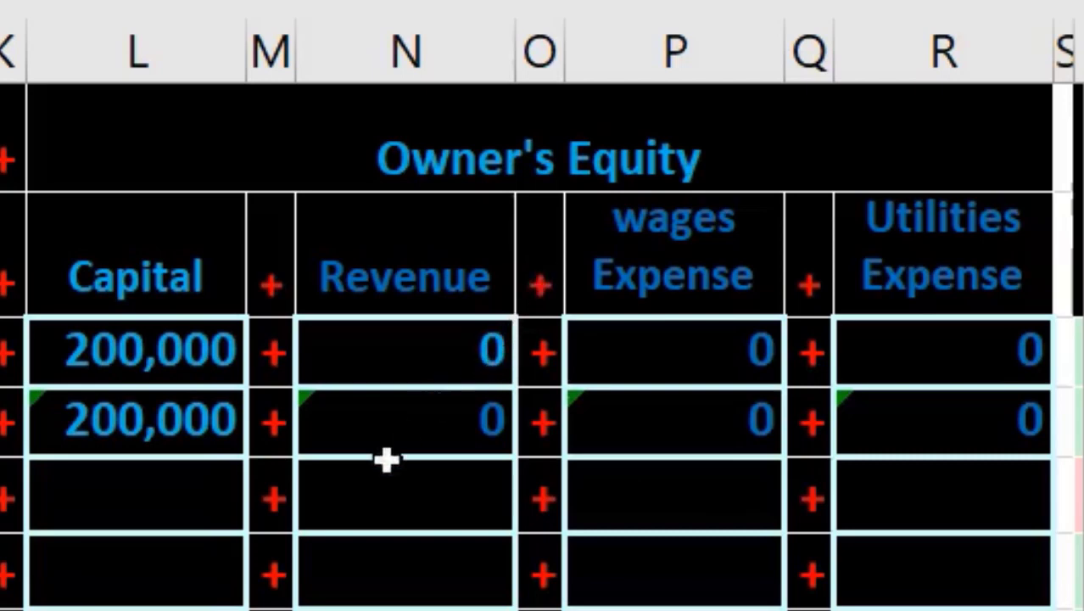
click(395, 497)
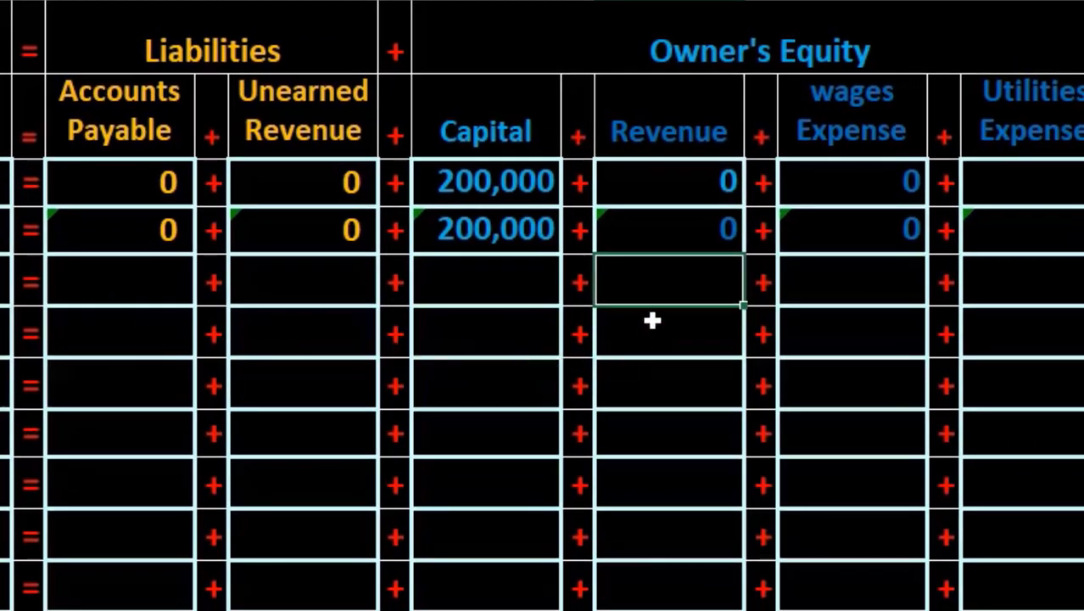
text(20,0)
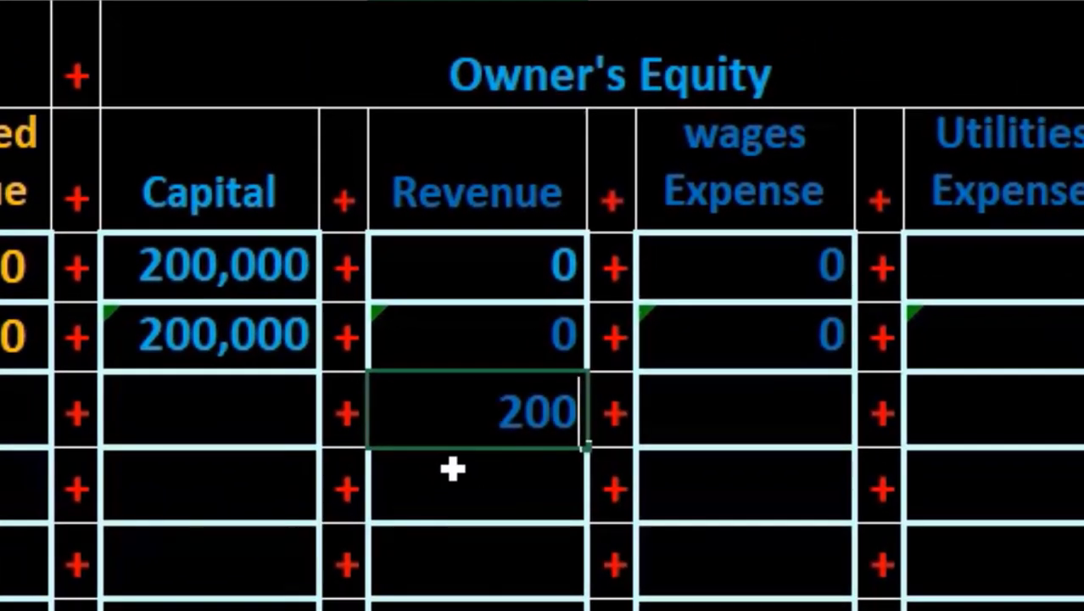
text(0000)
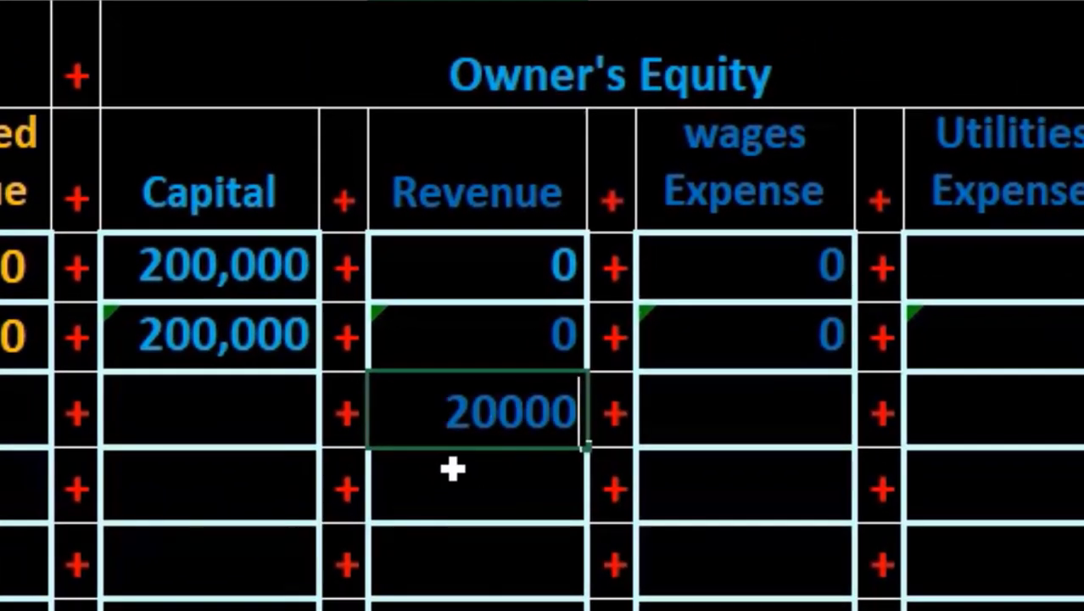
key(Return)
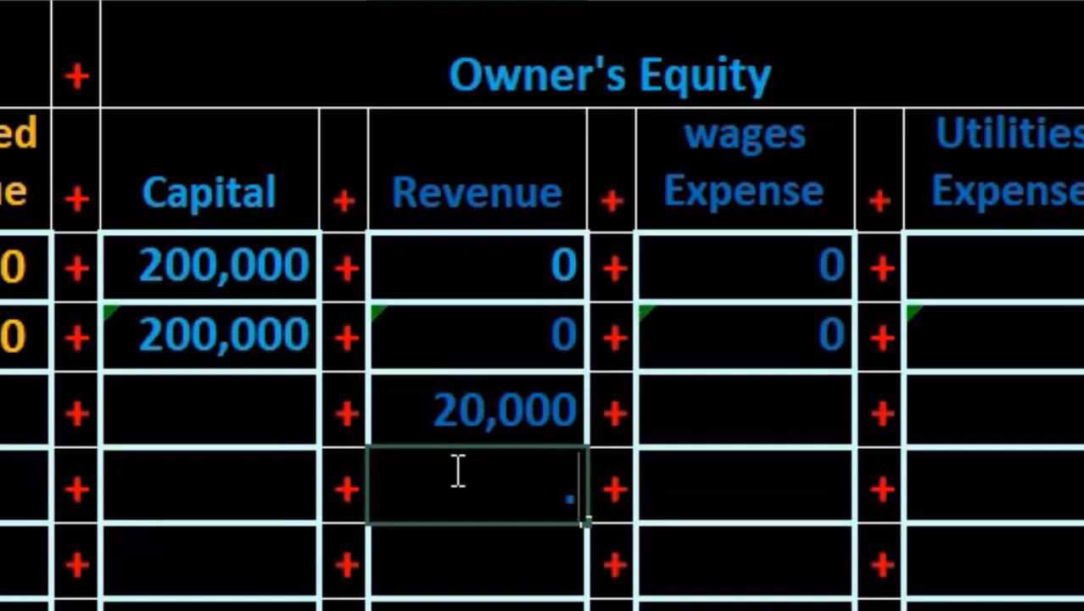
key(BackSpace)
key(Return)
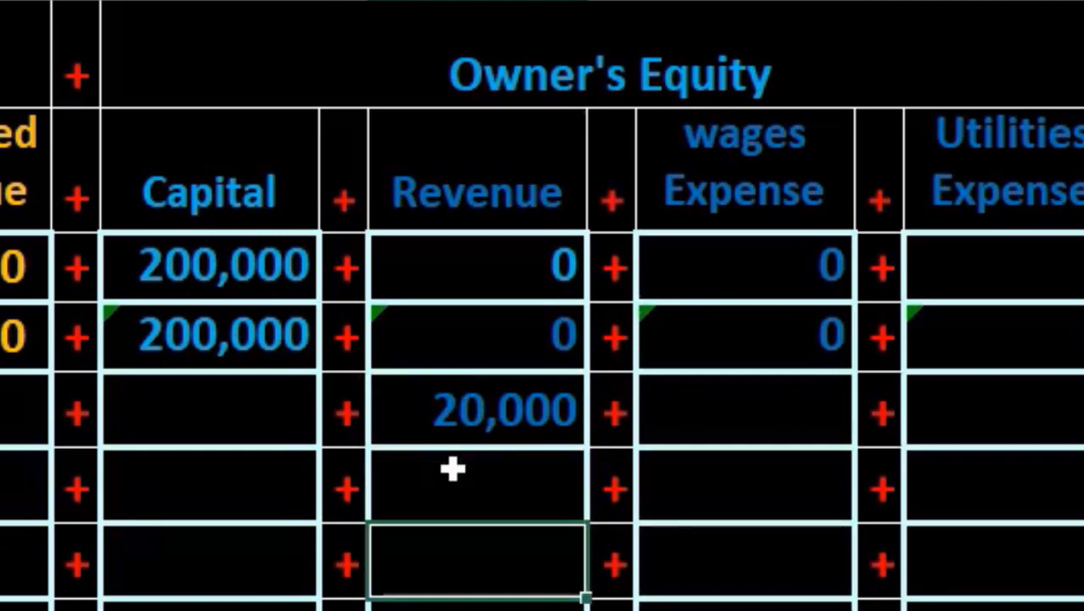
click(479, 407)
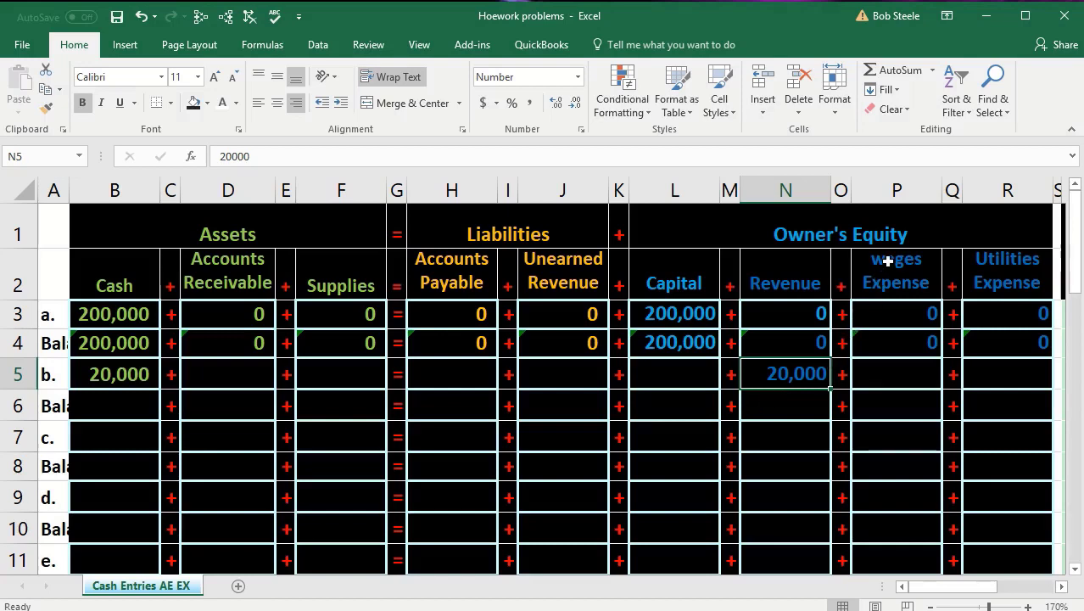
click(690, 342)
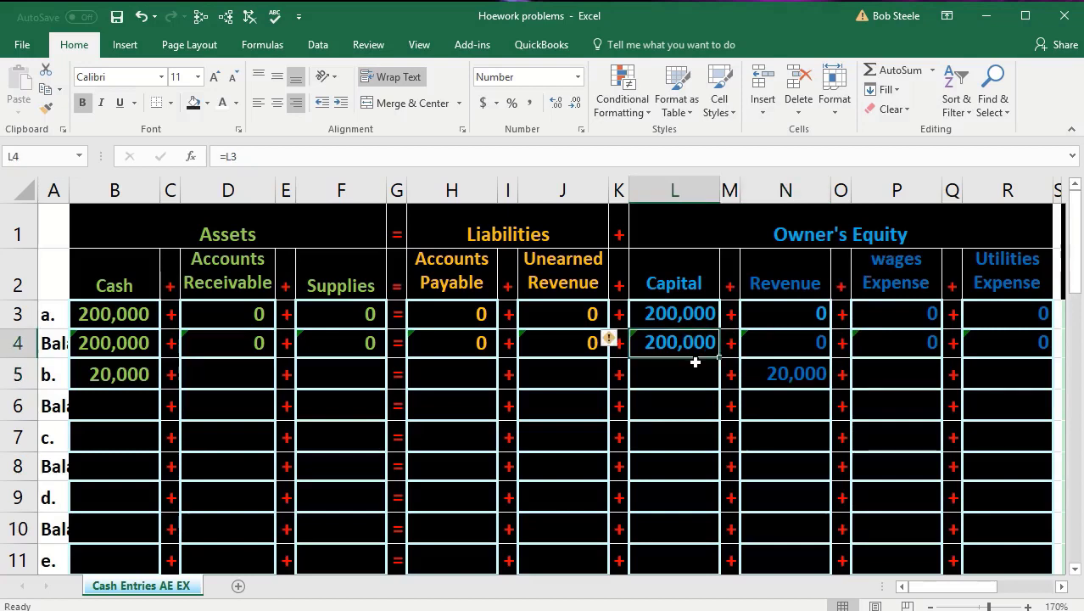
click(678, 315)
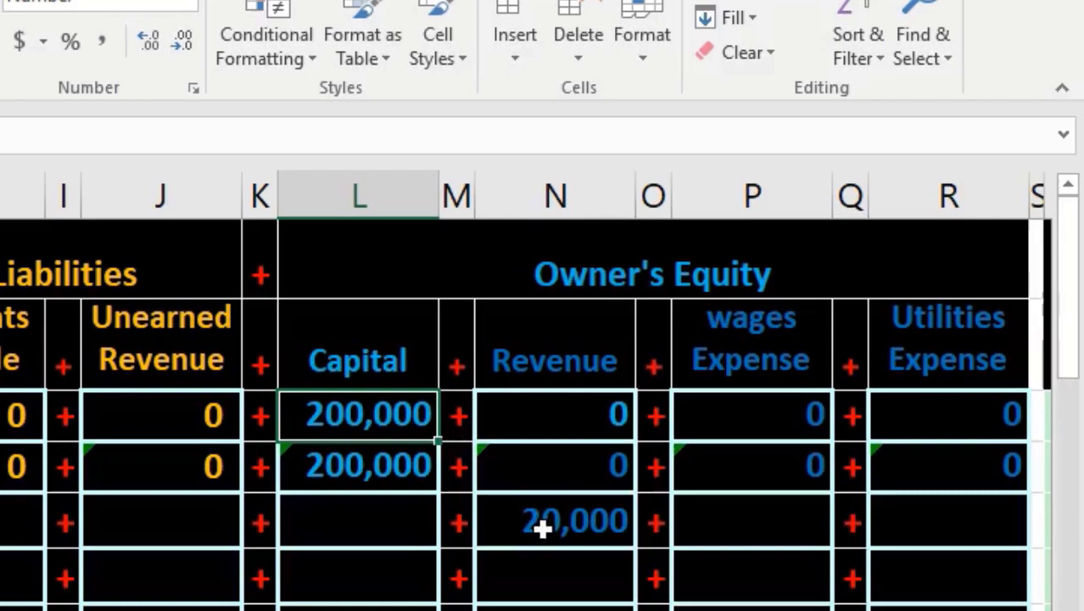
click(542, 523)
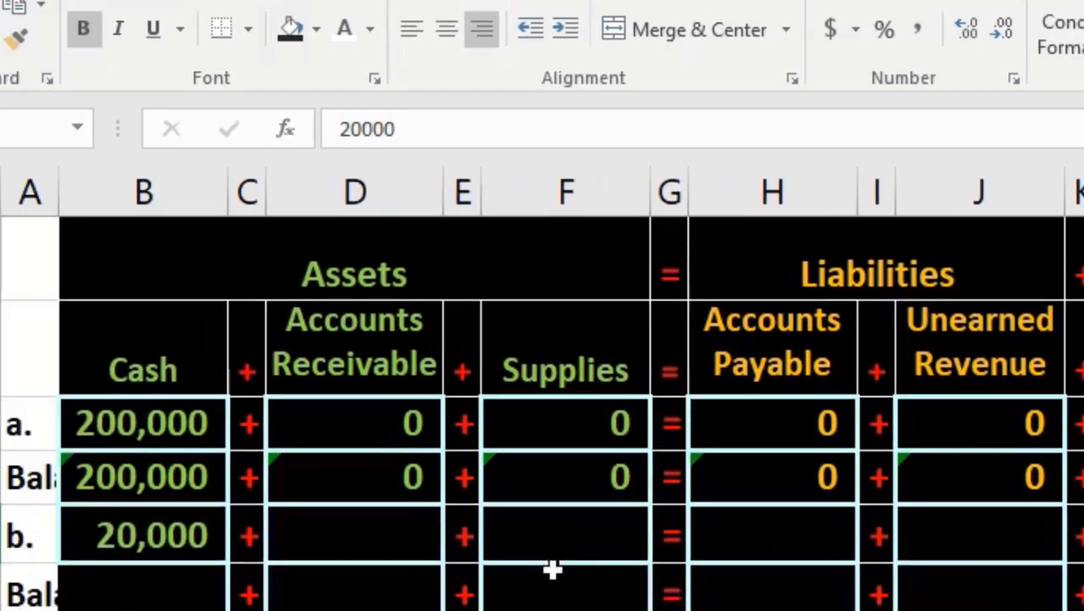
click(385, 520)
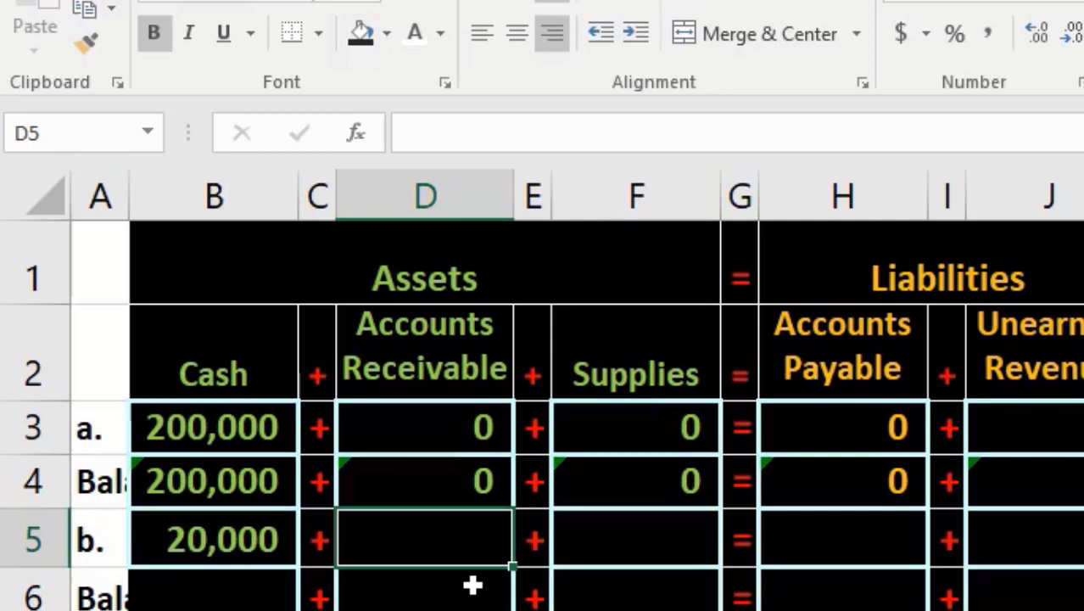
- Enter 0 in D5, F5, H5, J5, L5, P5 and R5 for transaction b
text(0)
key(Tab)
key(Tab)
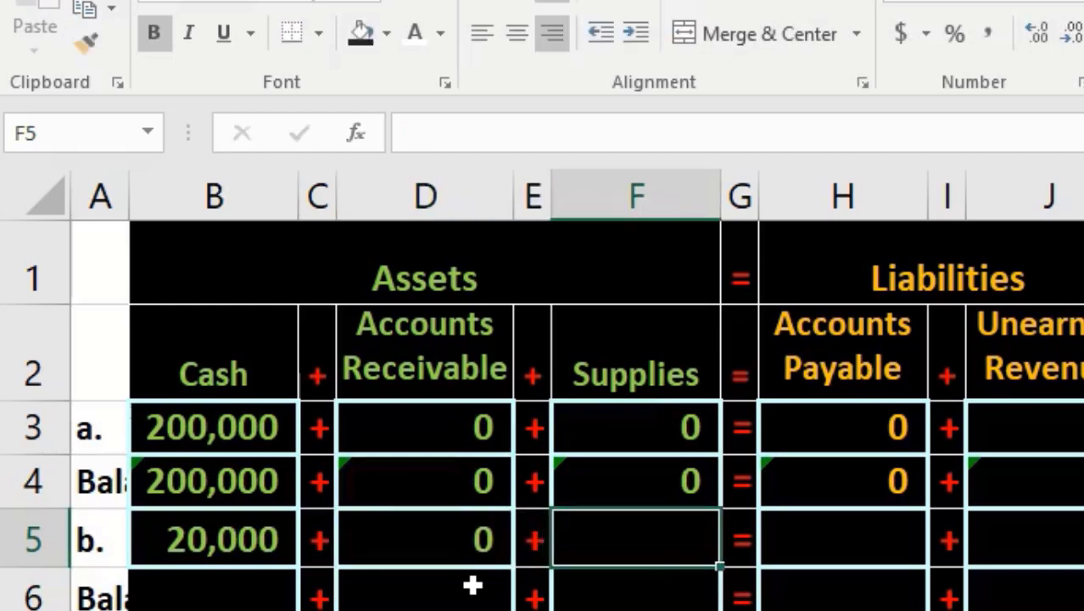
text(0)
key(Tab)
key(Tab)
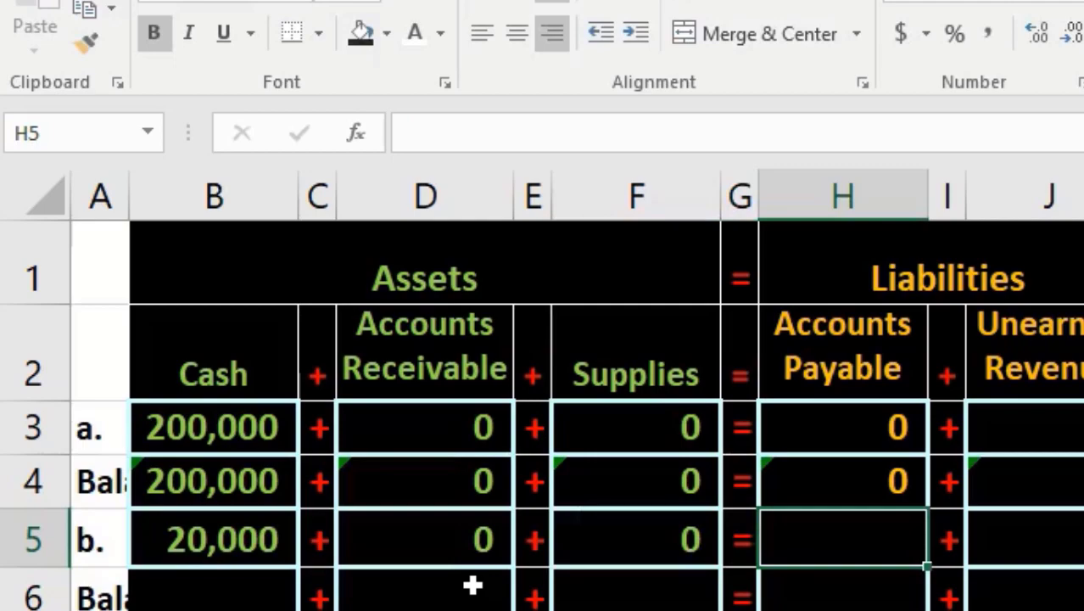
text(0)
key(Tab)
key(Tab)
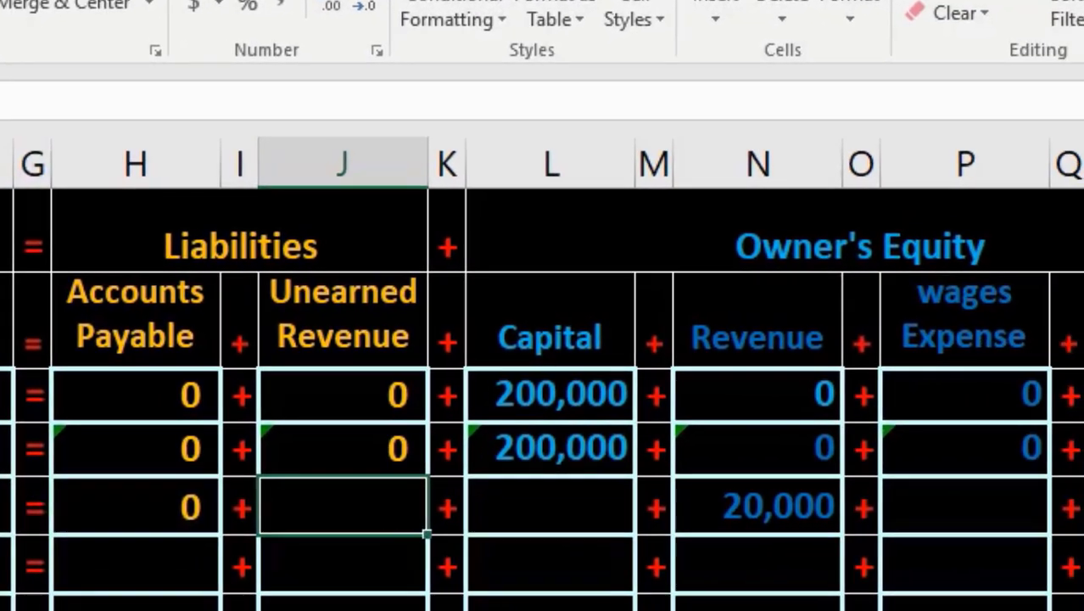
text(0)
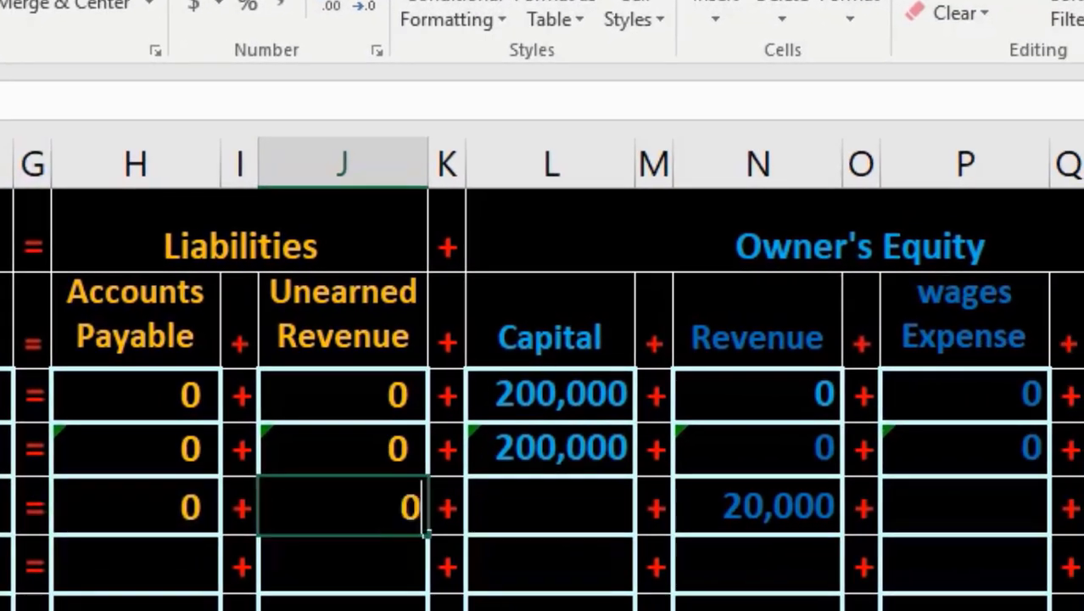
key(Tab)
key(Tab)
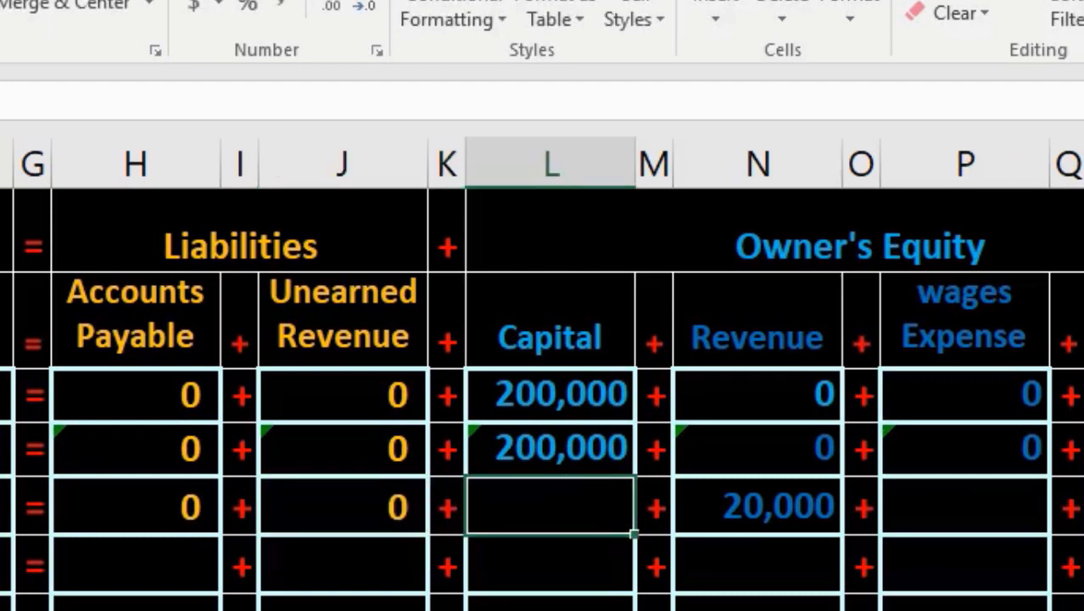
text(0)
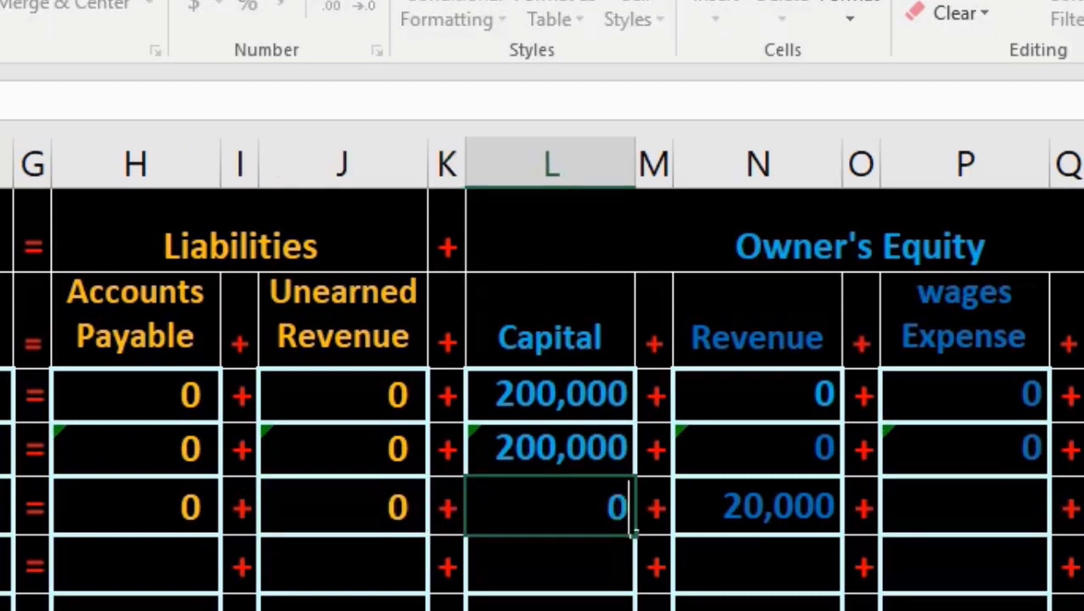
key(Tab)
key(Tab)
key(Tab)
key(Tab)
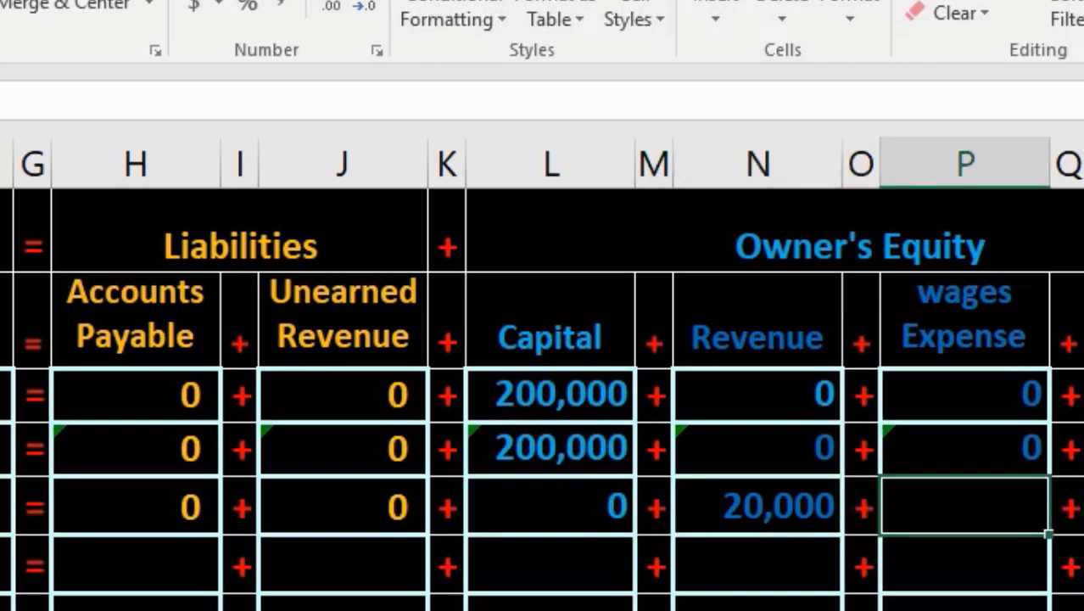
text(0)
key(Tab)
key(Tab)
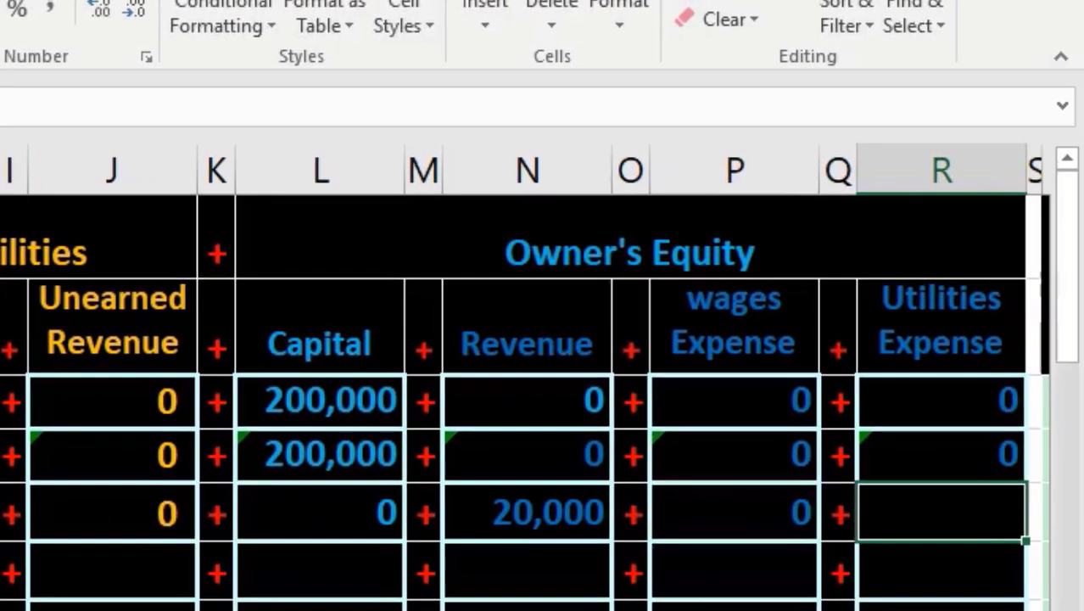
text(0)
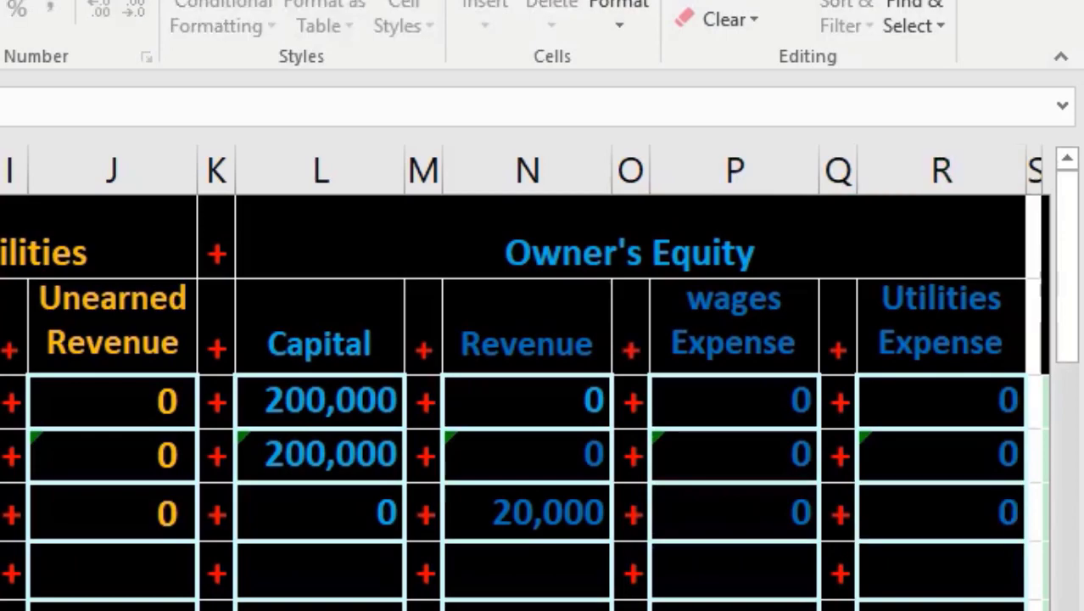
key(Return)
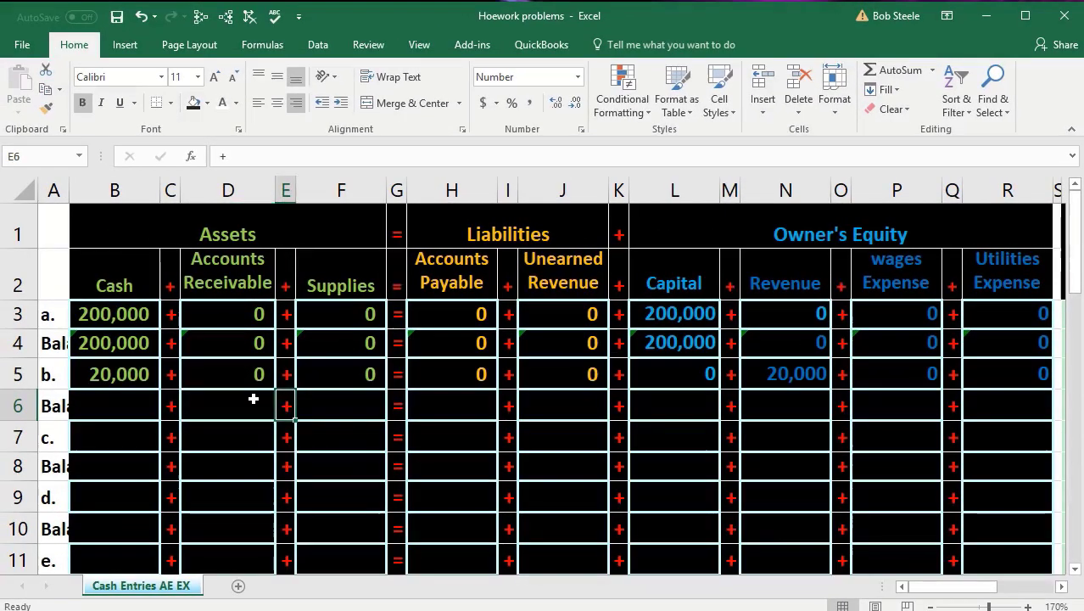
key(Tab)
key(Tab)
key(Tab)
key(Tab)
key(Tab)
key(Tab)
key(Tab)
key(Tab)
key(Tab)
key(Tab)
key(Tab)
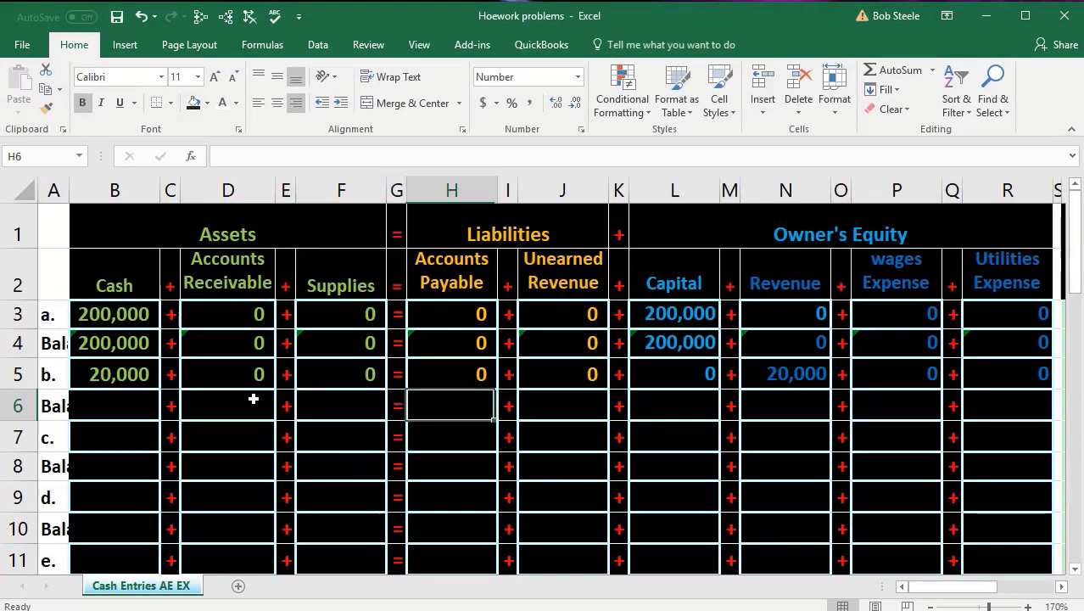
key(Tab)
key(Tab)
key(Tab)
key(Tab)
key(Tab)
key(Tab)
key(Tab)
key(Tab)
key(Tab)
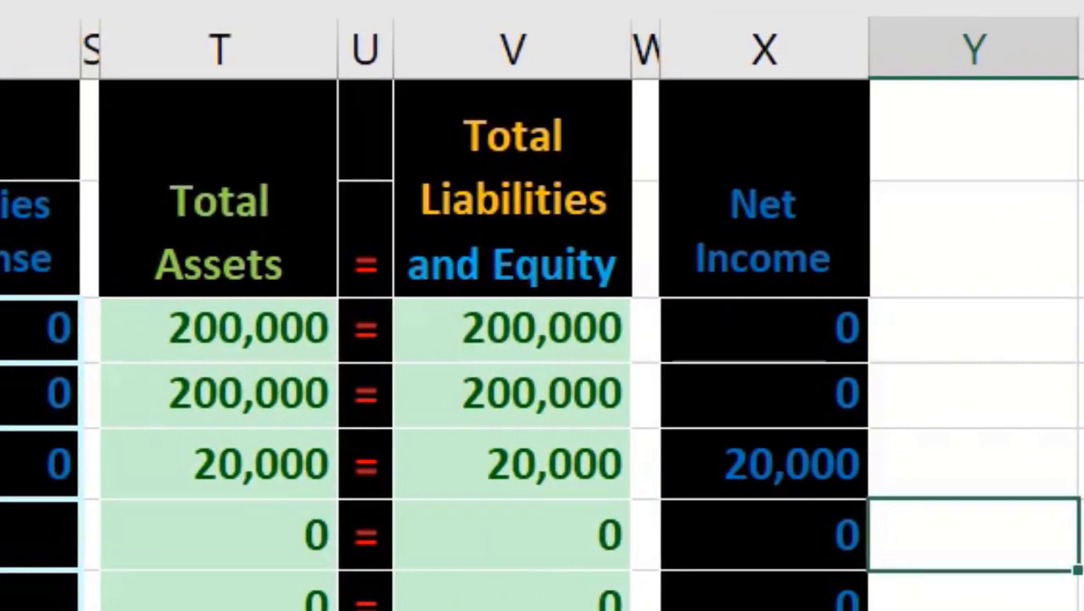
click(269, 445)
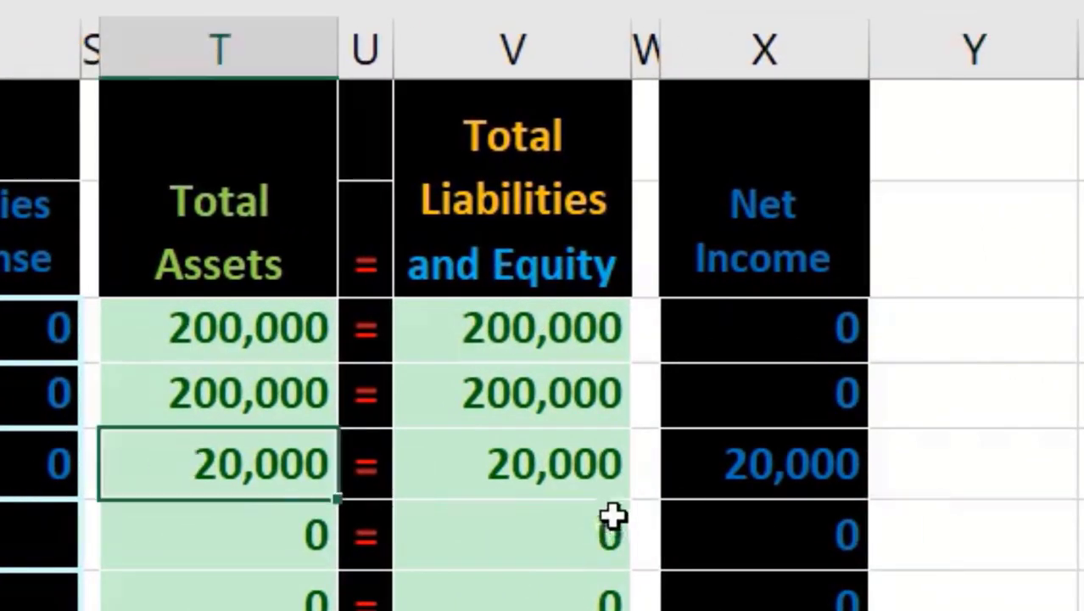
click(571, 477)
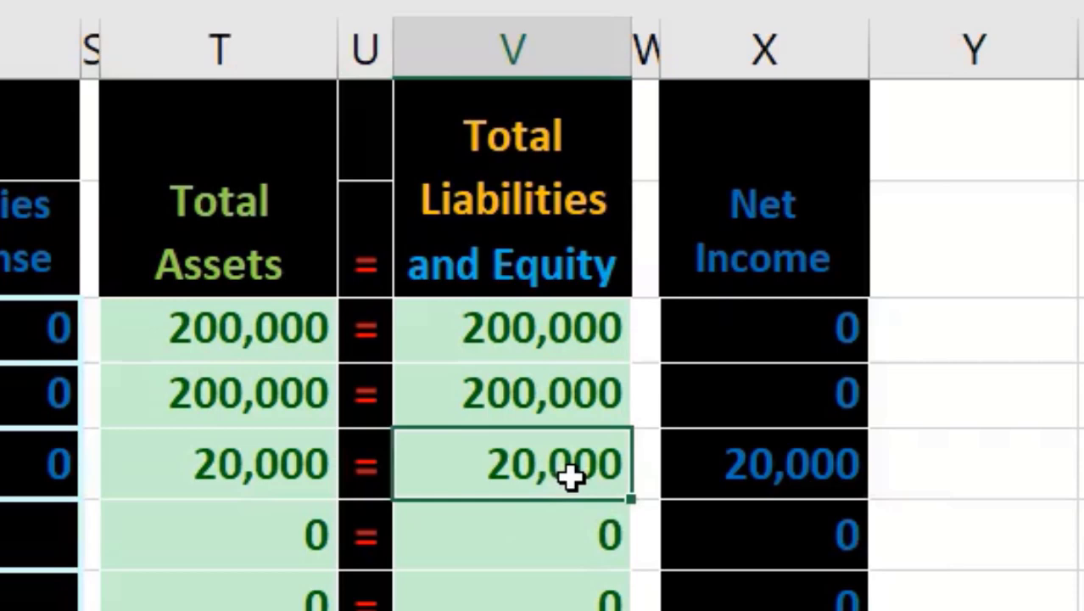
click(725, 441)
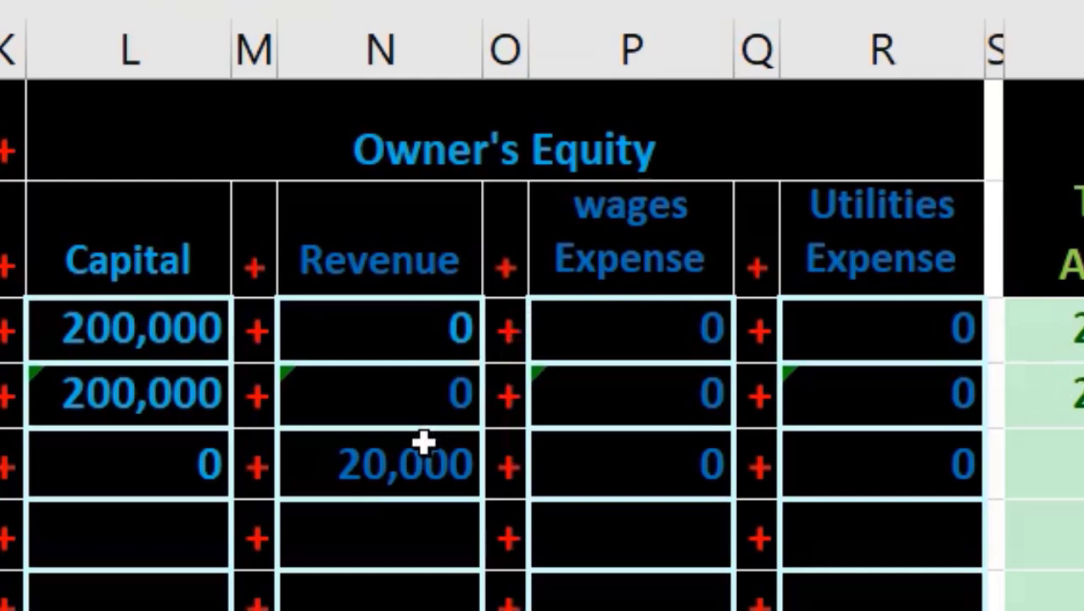
click(418, 455)
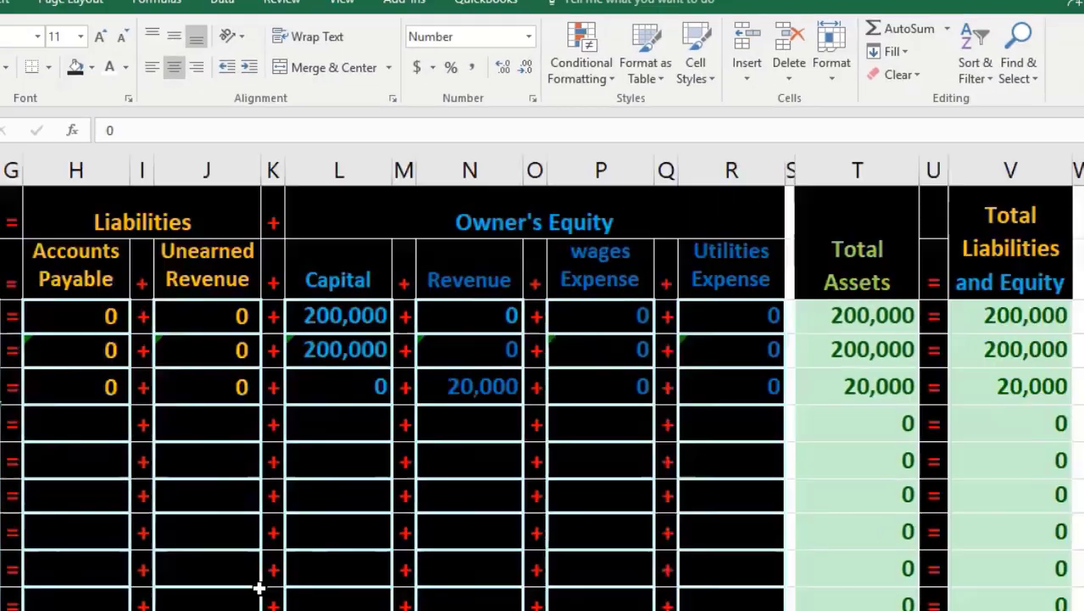
key(Down)
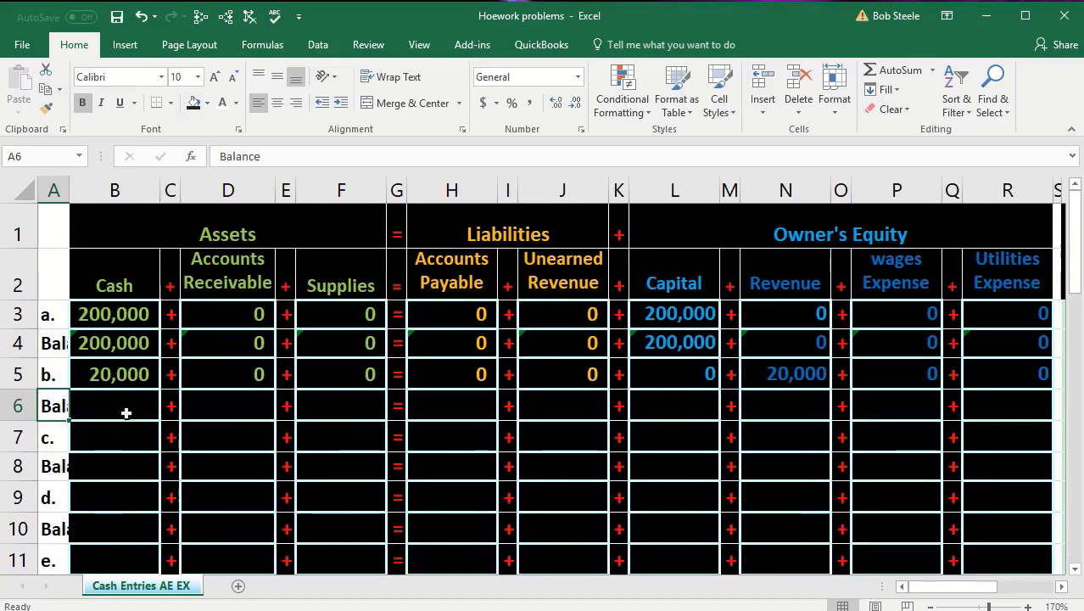
click(126, 345)
click(134, 317)
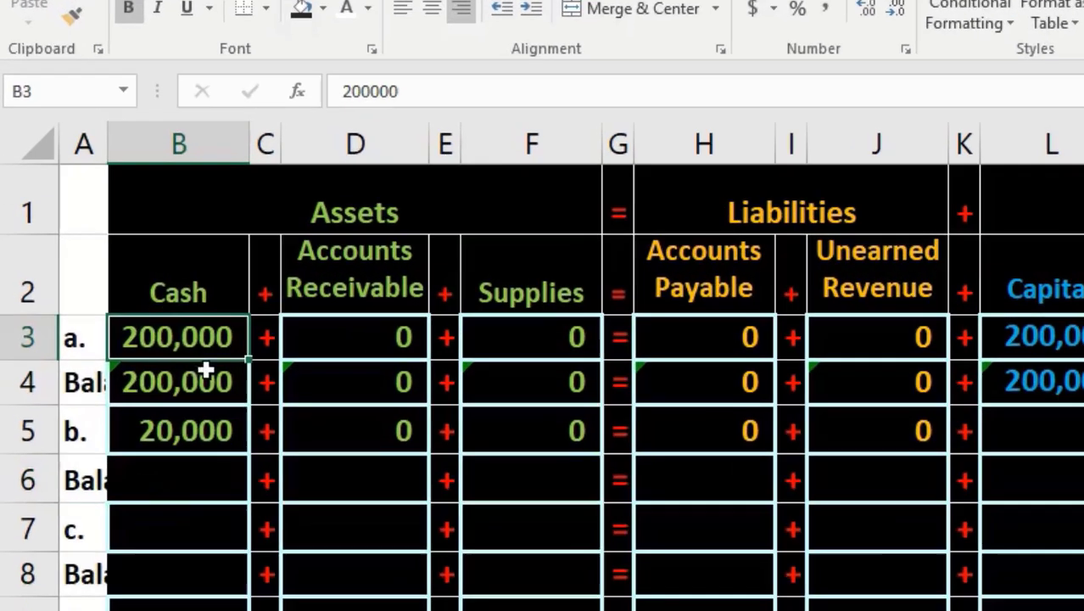
click(112, 347)
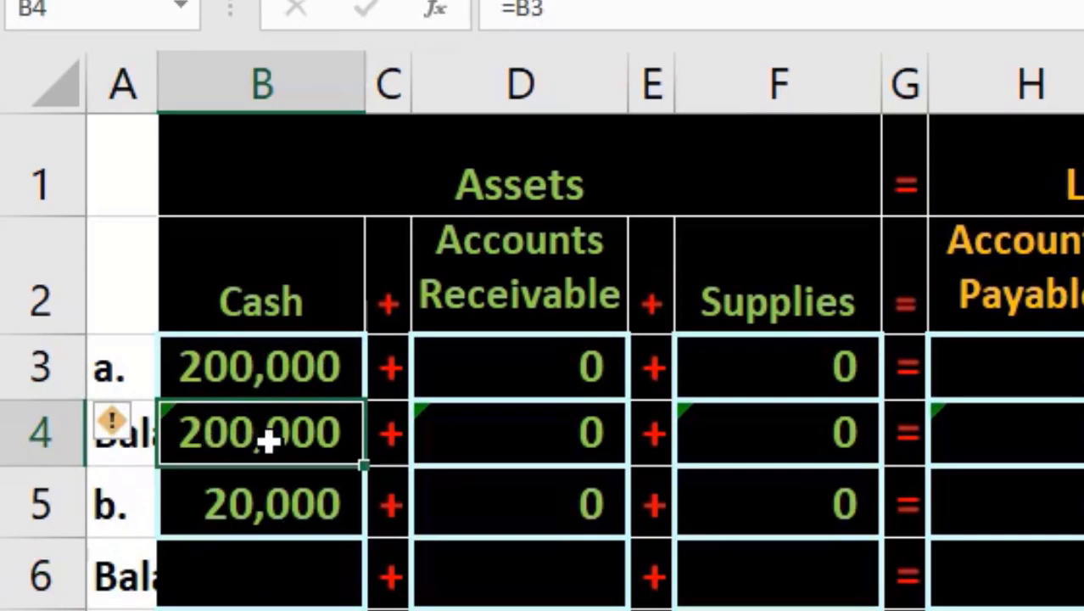
click(280, 505)
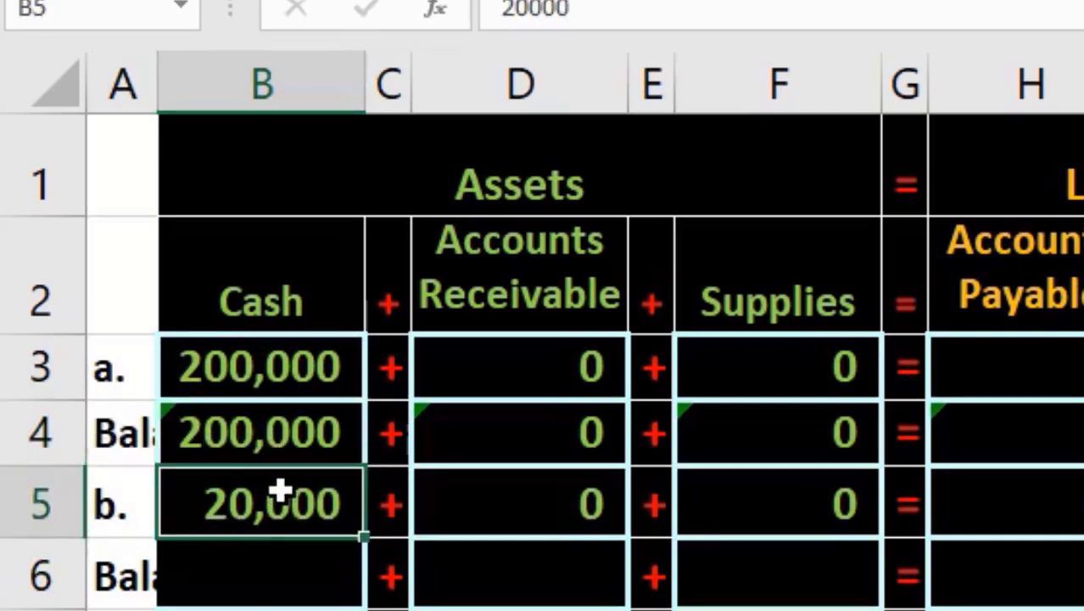
click(258, 551)
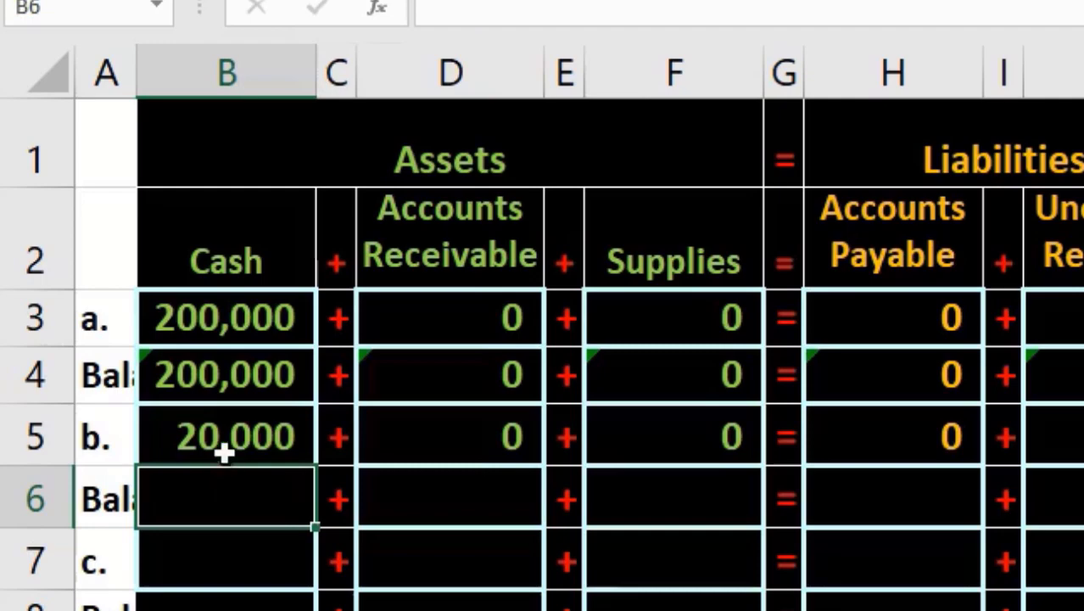
click(223, 375)
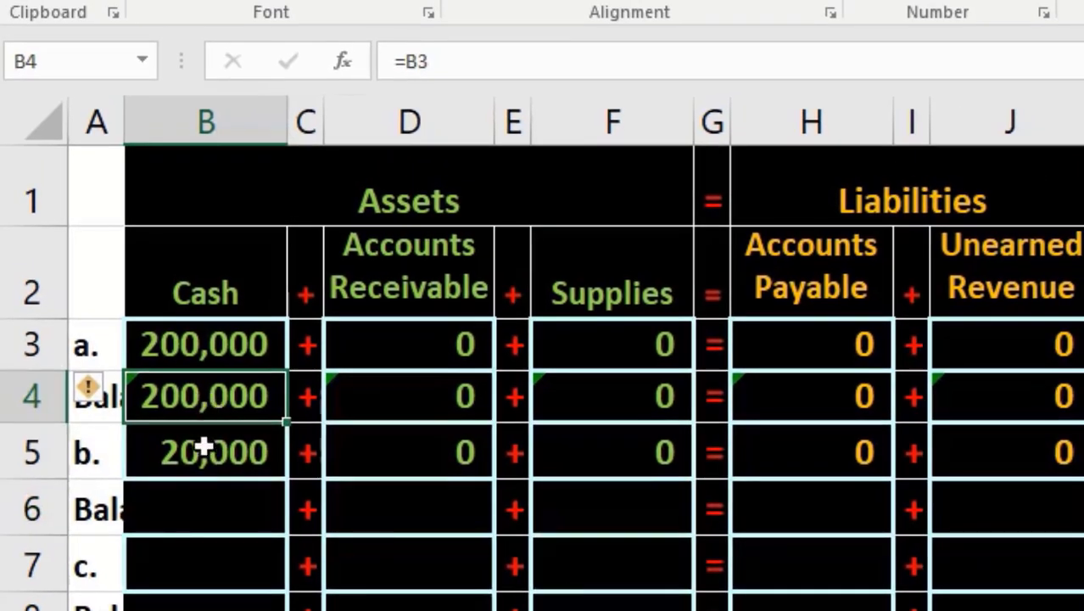
click(204, 446)
click(212, 402)
click(213, 450)
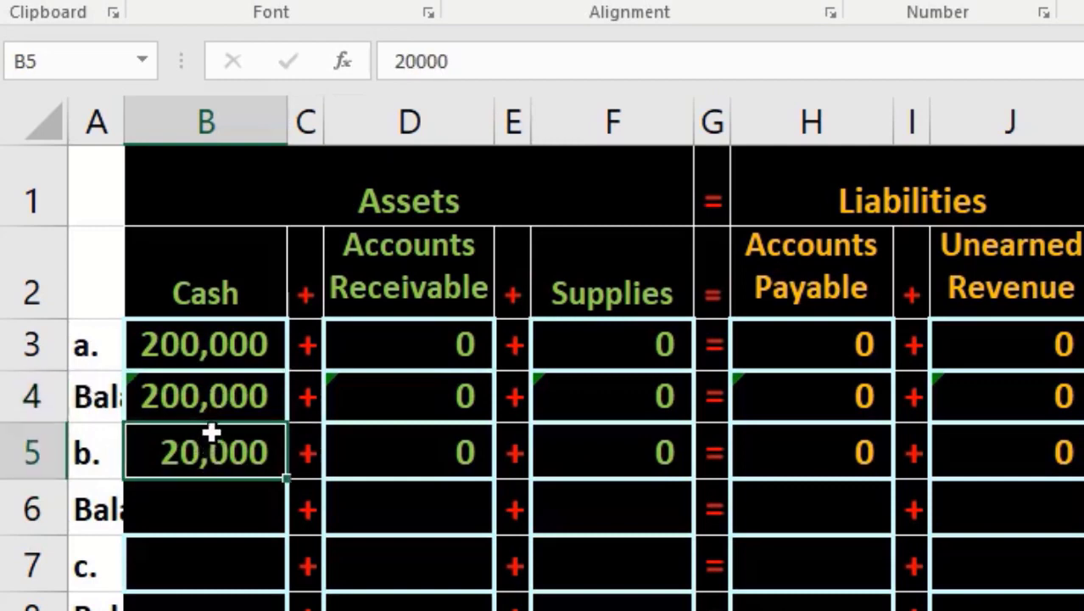
click(212, 400)
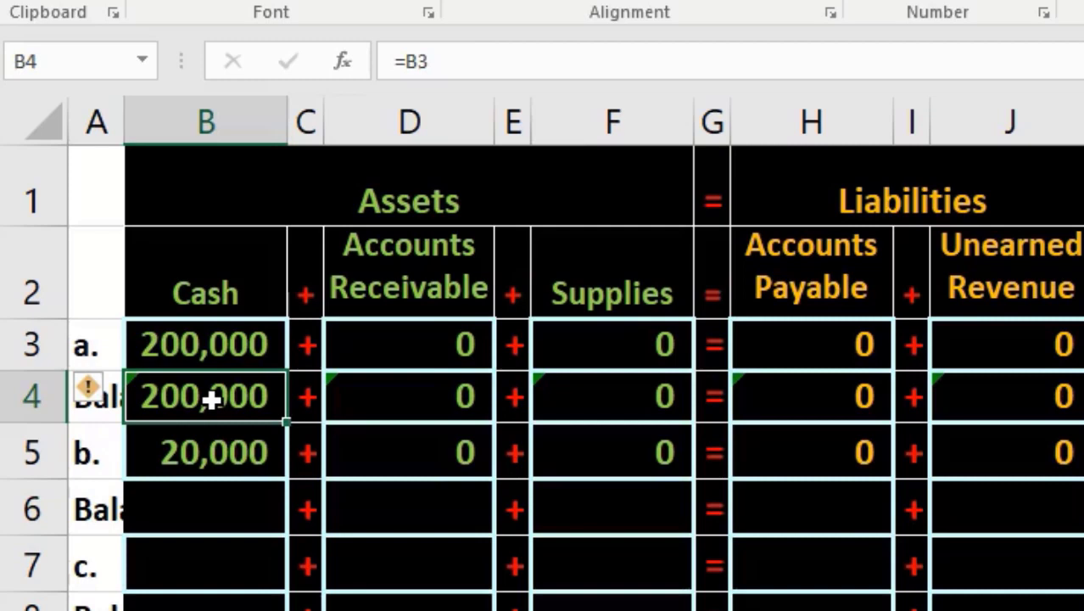
click(206, 443)
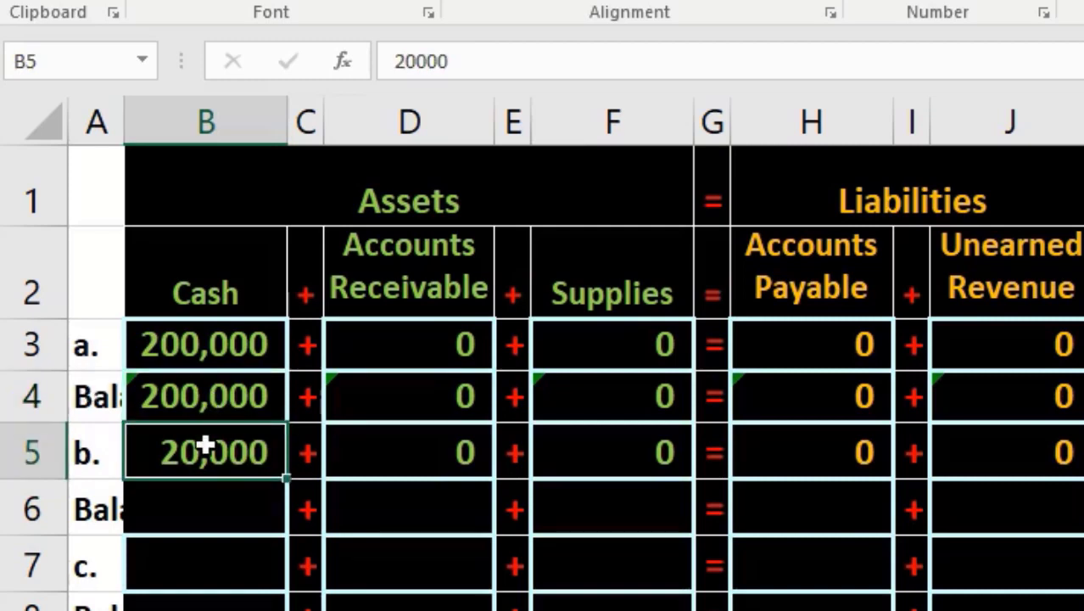
click(206, 490)
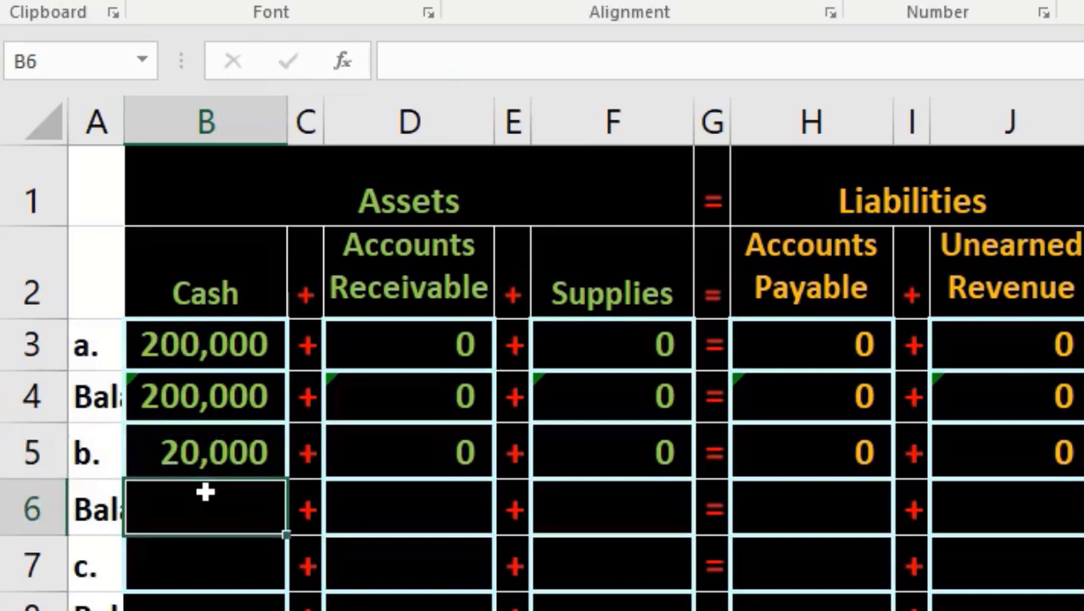
- Enter =B4+B5 in B6 to get the 220,000 Cash balance
text(=)
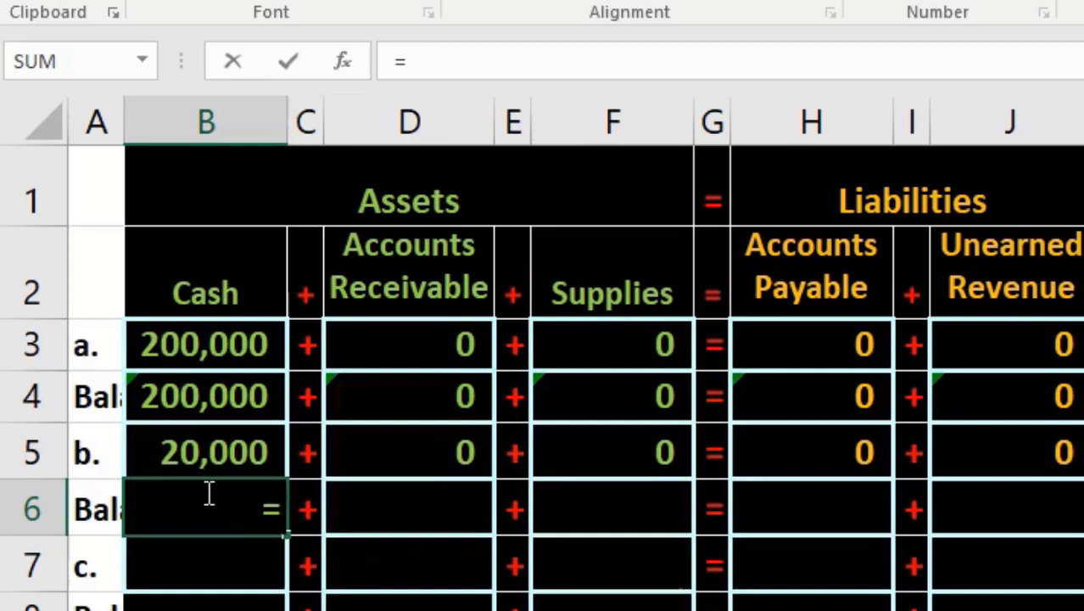
key(Up)
key(Up)
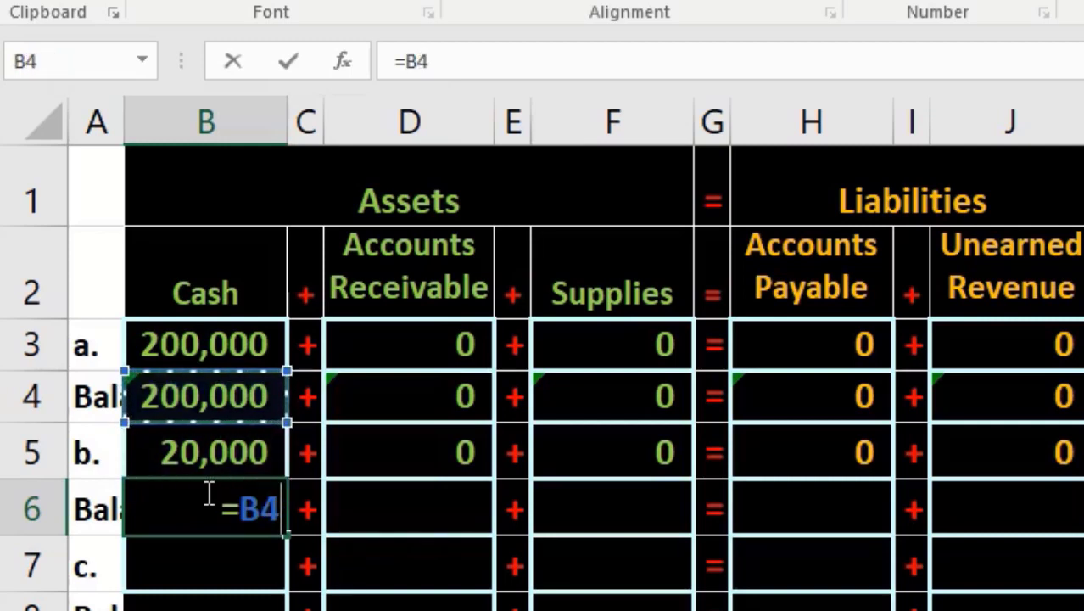
text(+)
key(Up)
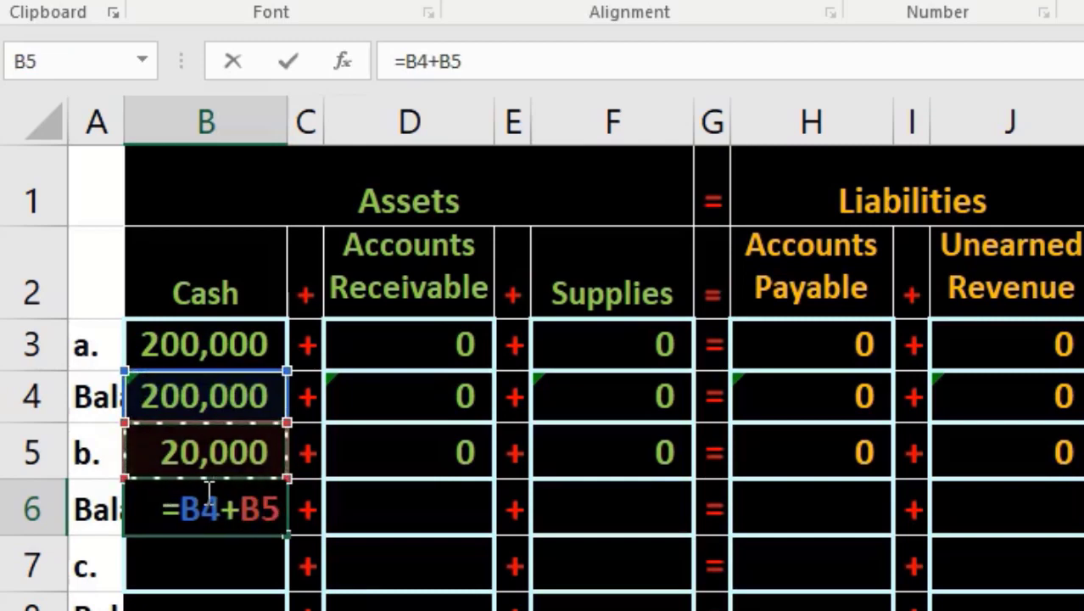
key(Return)
- Clear B6 and rebuild =B4+B5 by selecting B4 and B5 with the mouse
click(206, 493)
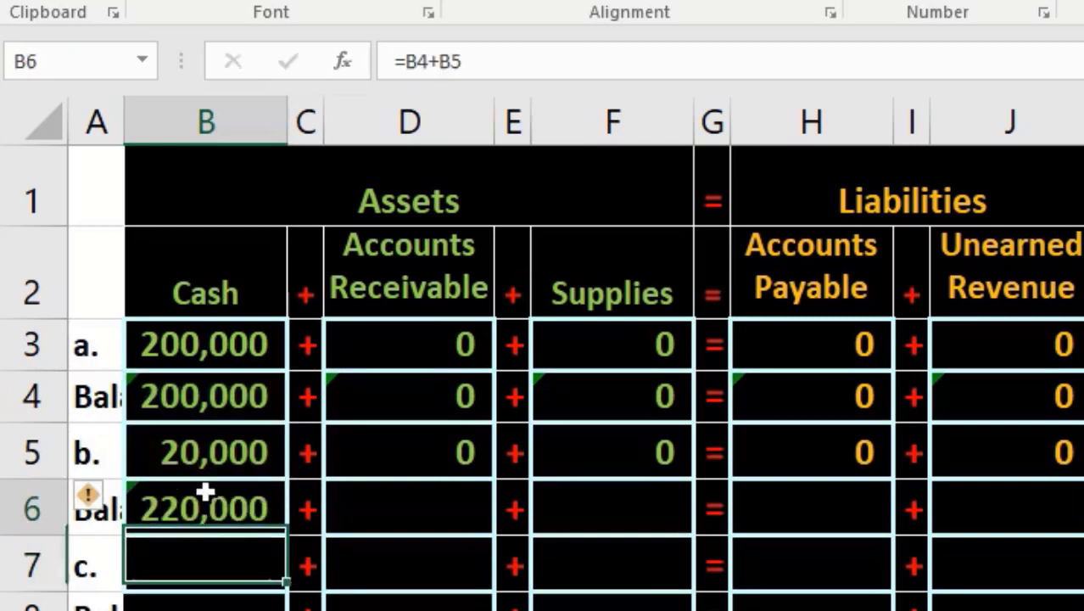
key(Delete)
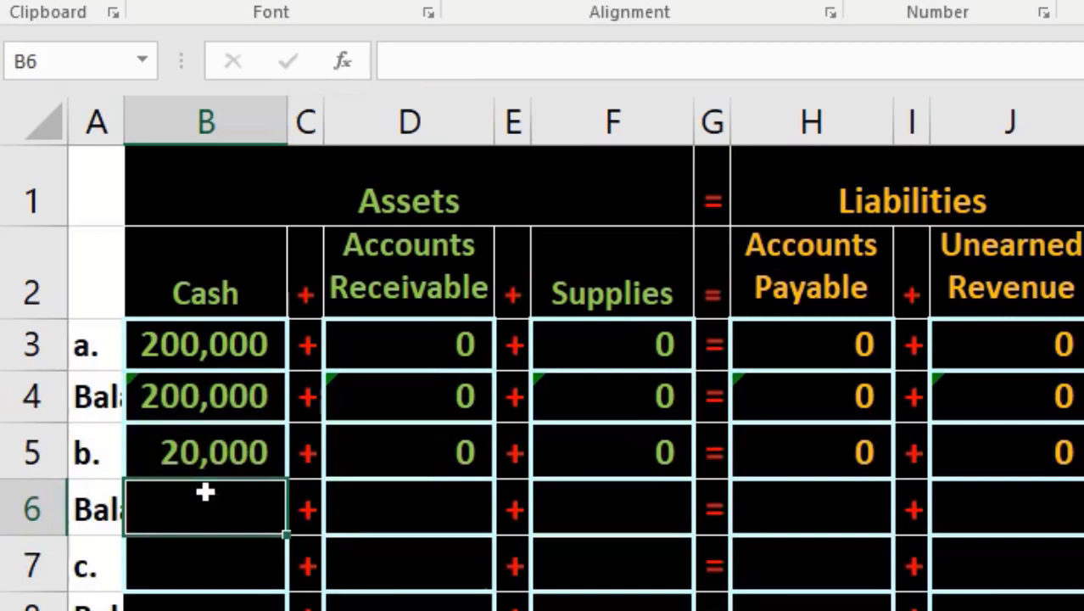
text(=)
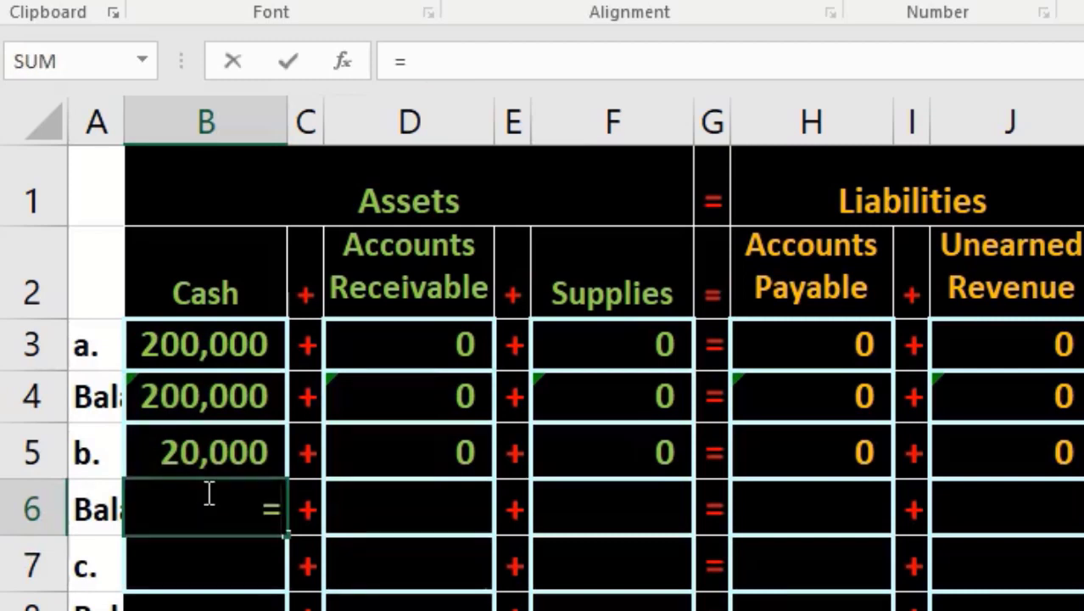
click(186, 395)
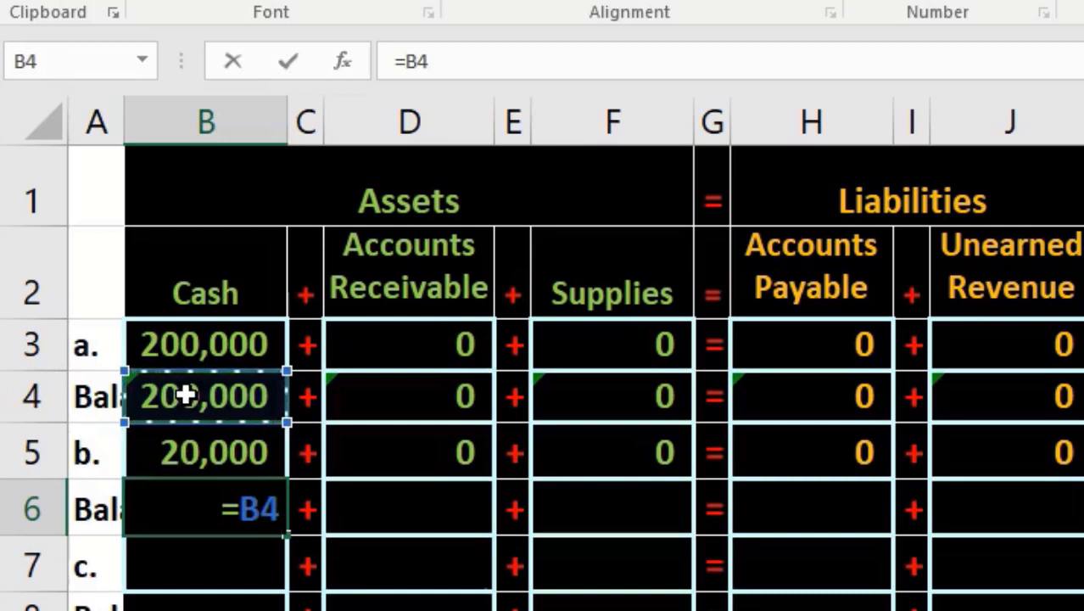
text(+)
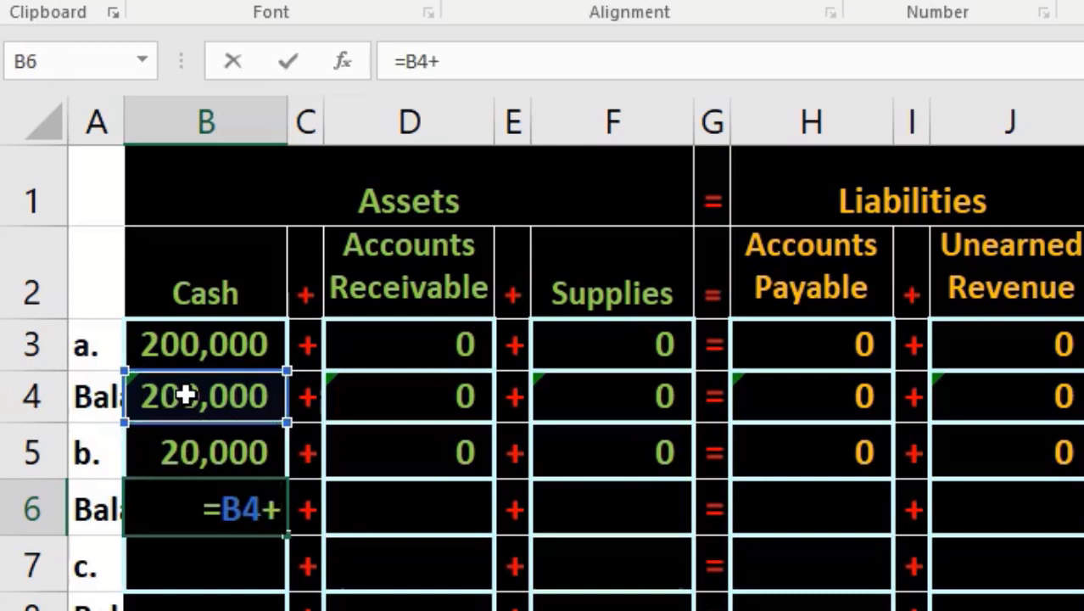
click(201, 443)
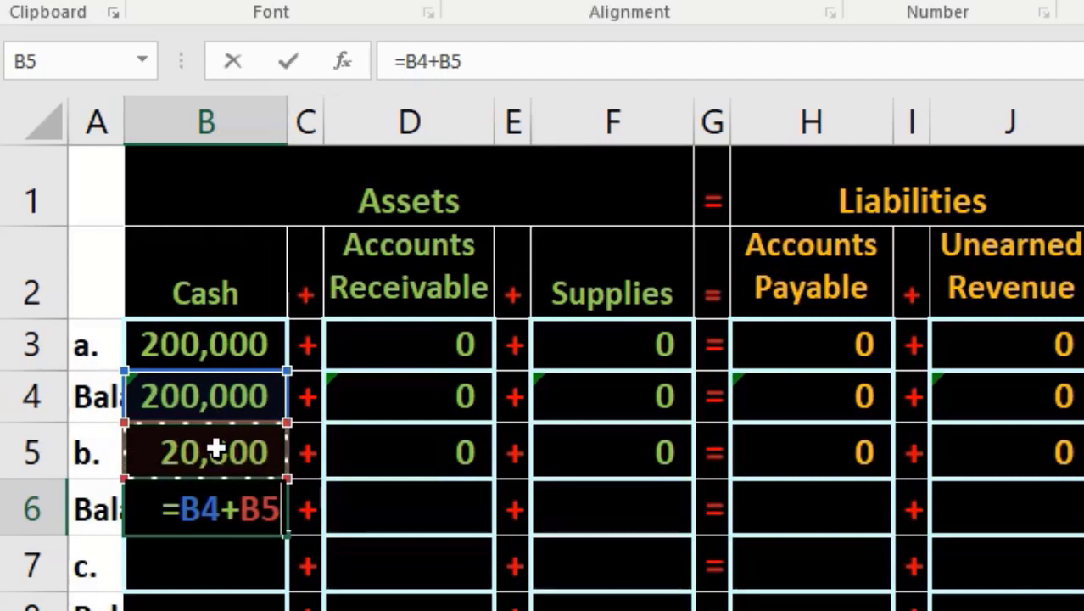
key(Tab)
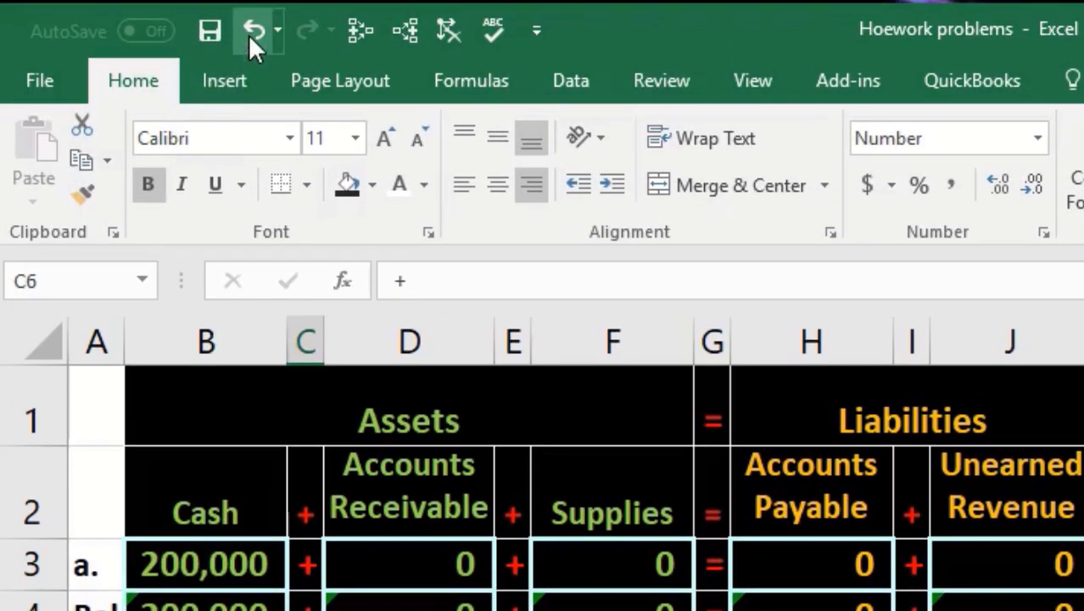
- Remove and re-enter =B4+B5 in B6 once more, showing 220,000
click(253, 32)
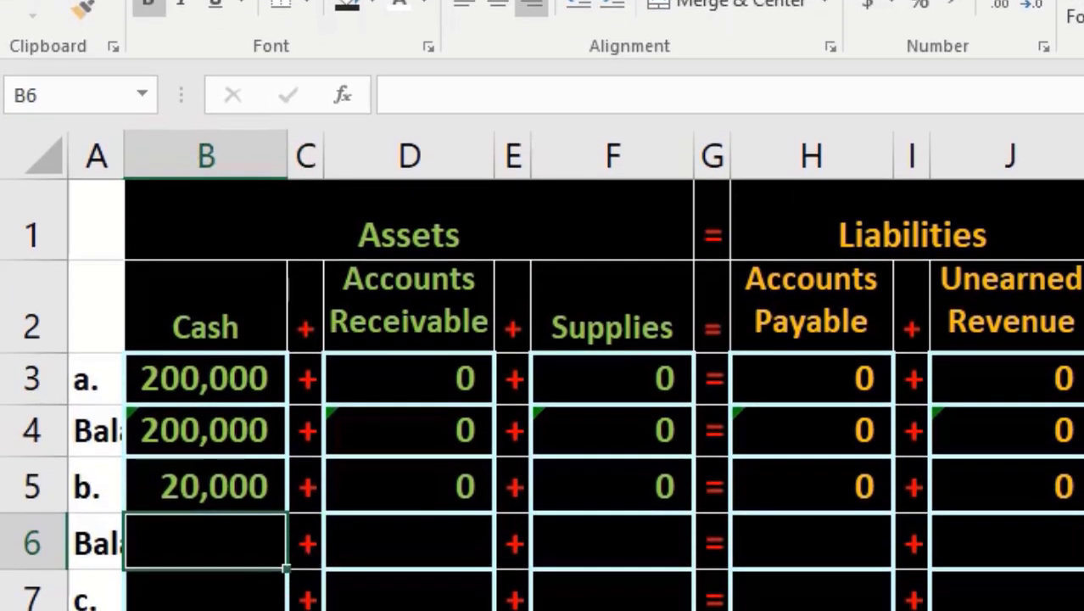
text(=)
key(Up)
key(Up)
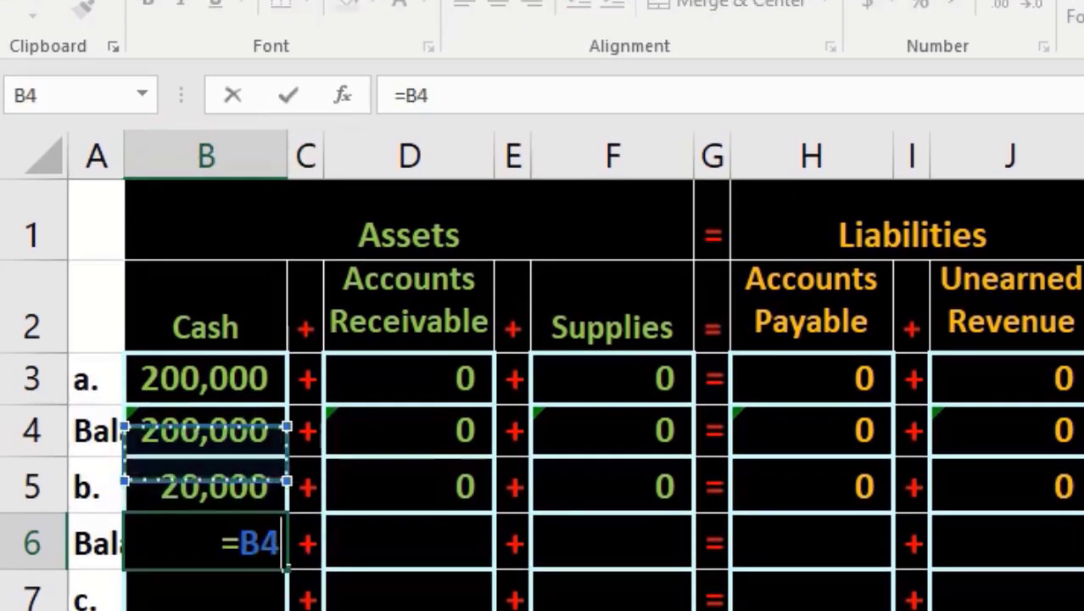
text(+)
key(Up)
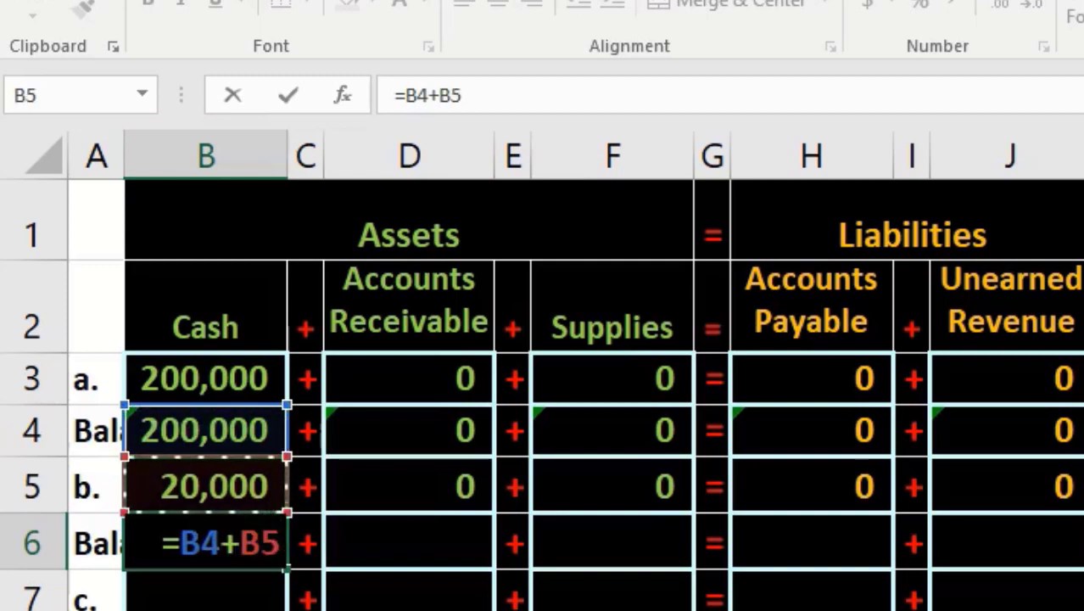
key(Tab)
key(Tab)
key(Tab)
key(Tab)
key(Tab)
key(Tab)
key(Tab)
key(Tab)
key(Tab)
key(Tab)
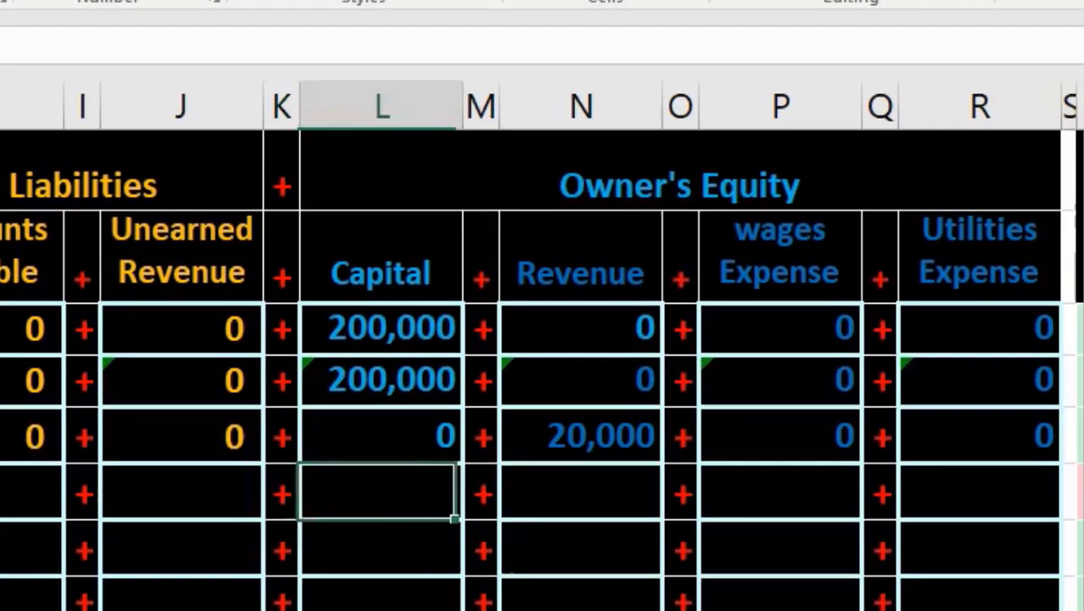
key(Tab)
key(Tab)
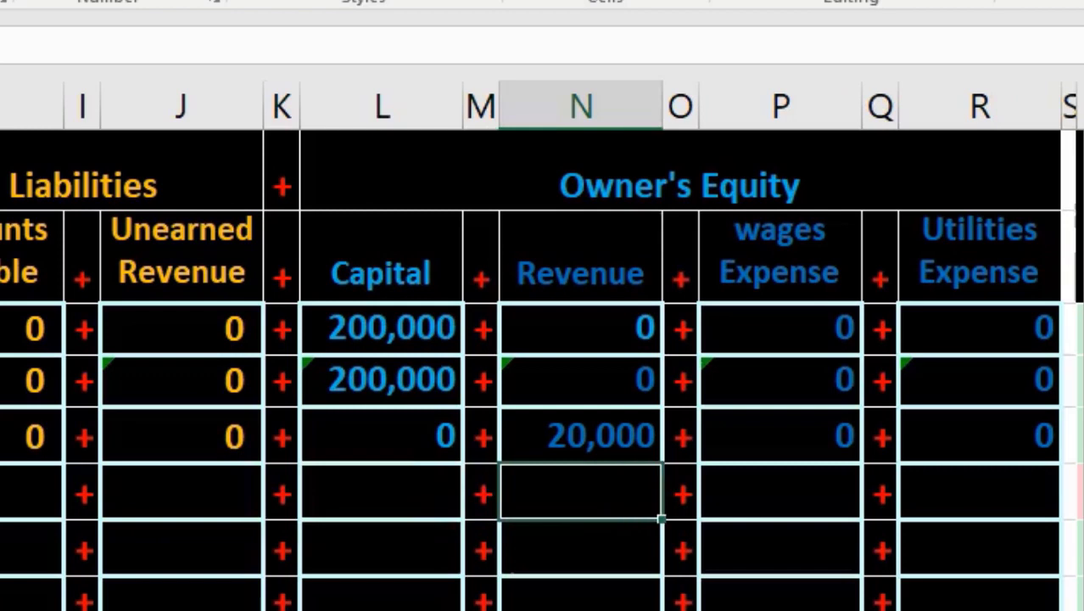
text(=)
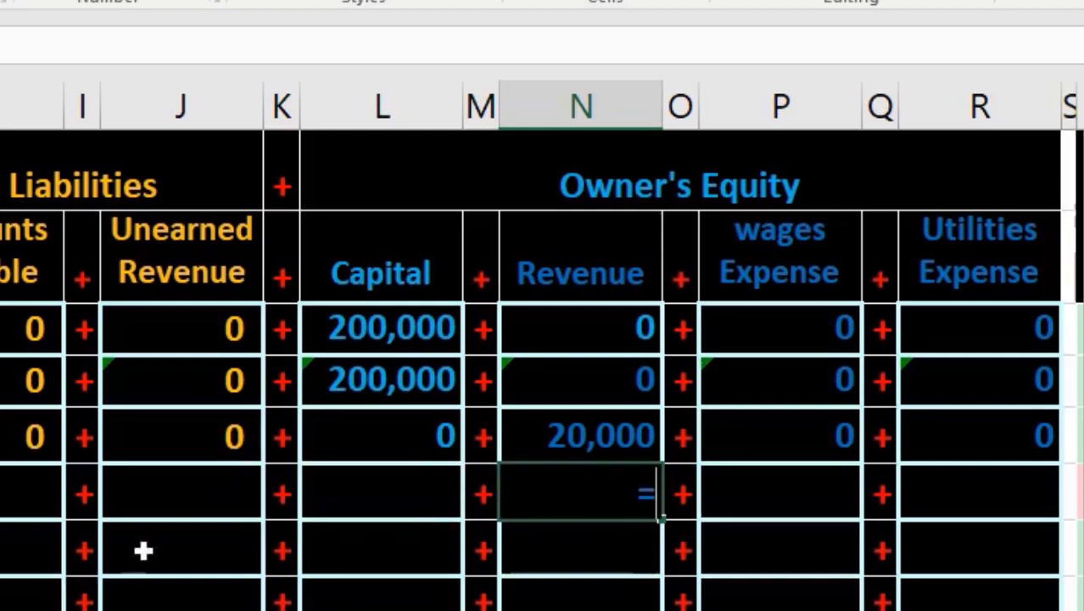
click(607, 375)
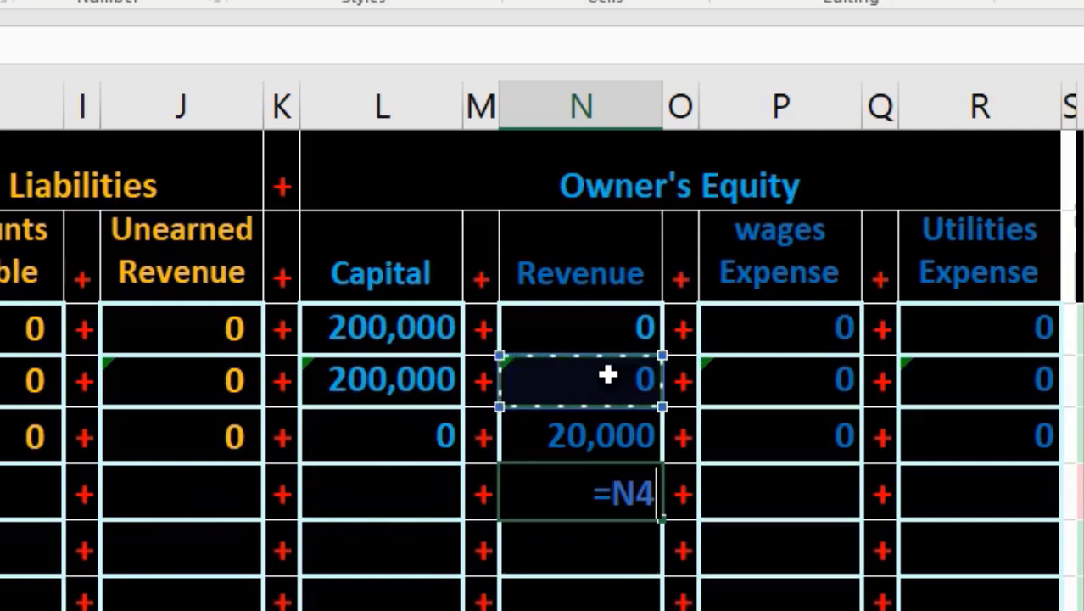
text(+)
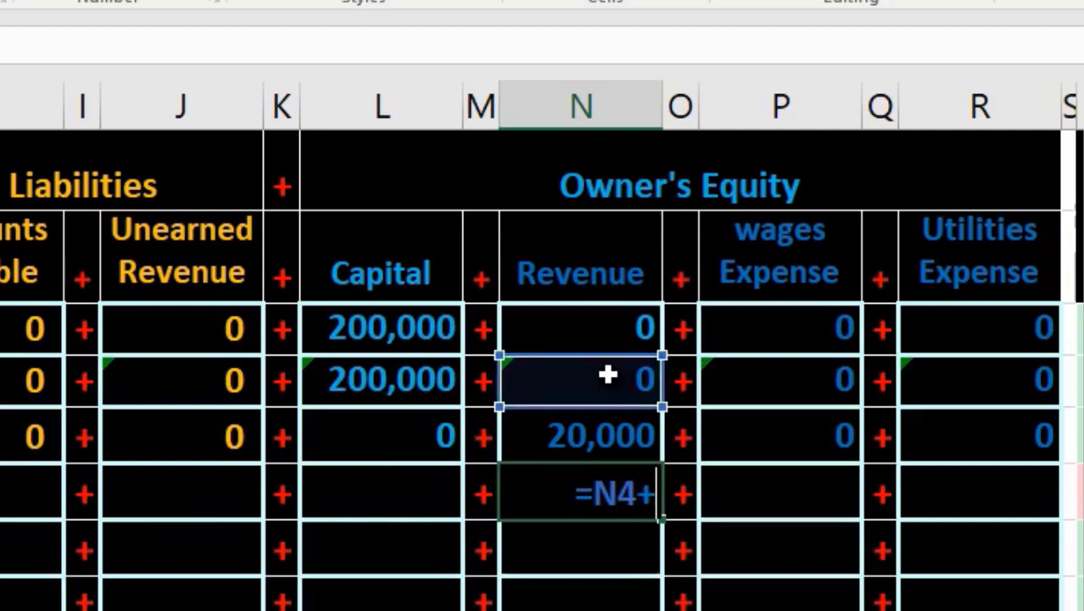
click(584, 425)
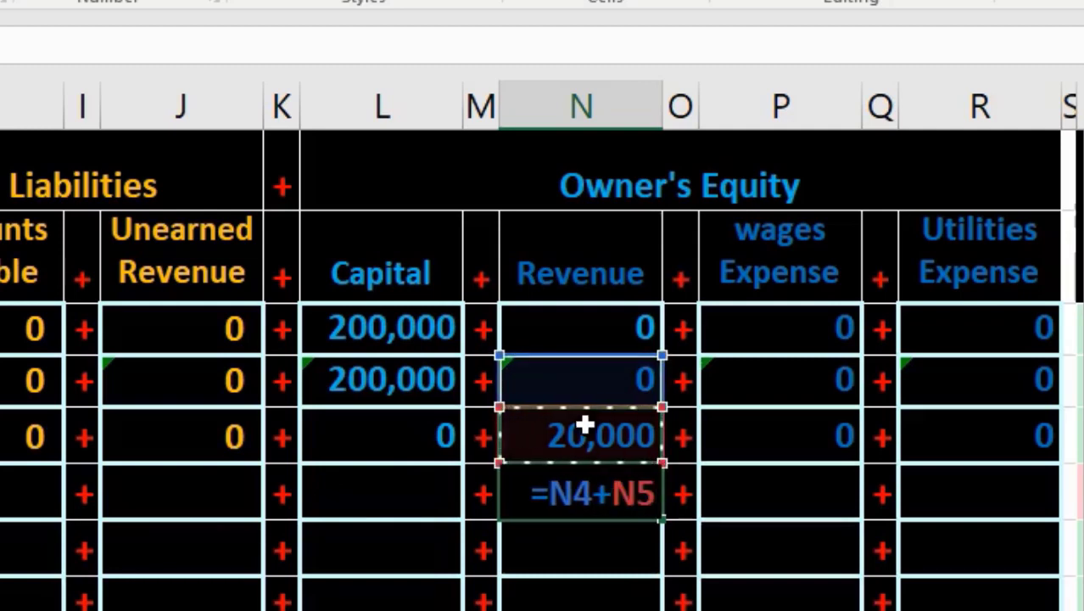
key(Return)
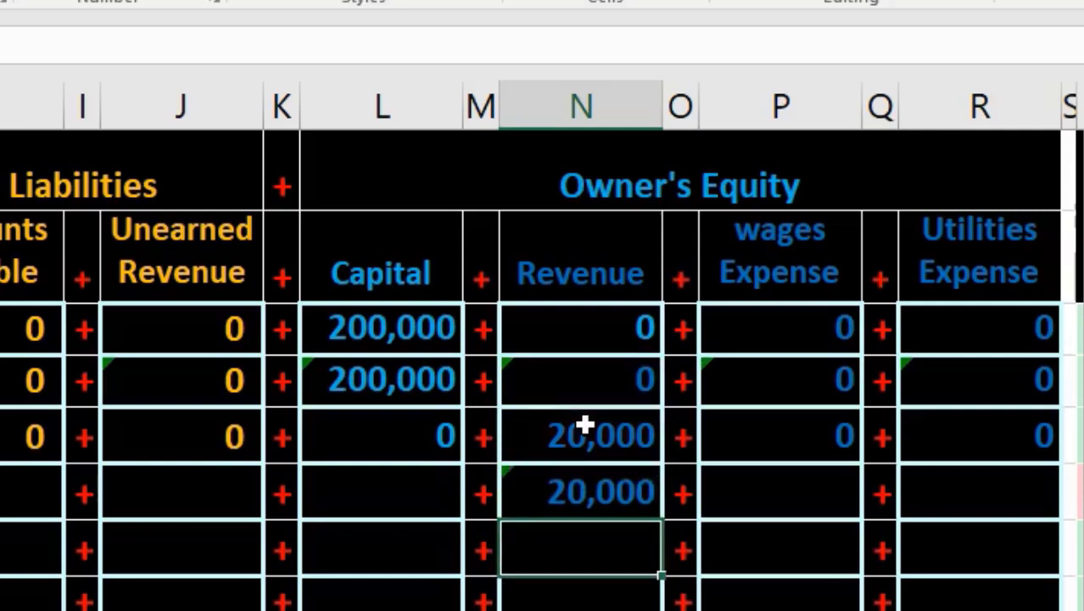
click(606, 507)
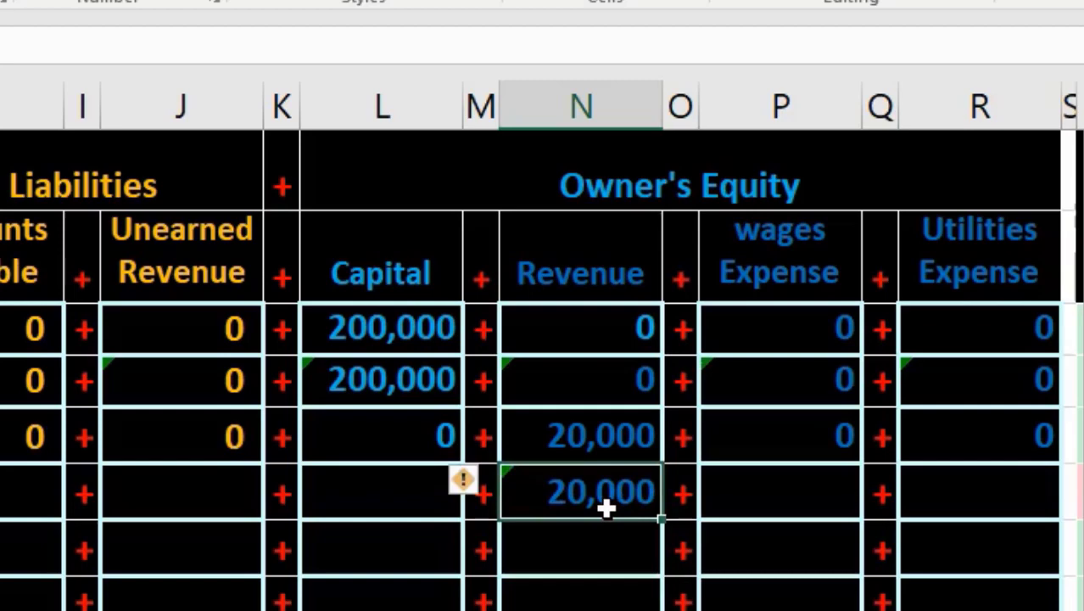
key(Right)
key(Right)
key(Right)
key(Right)
key(Right)
key(Right)
key(Right)
key(Right)
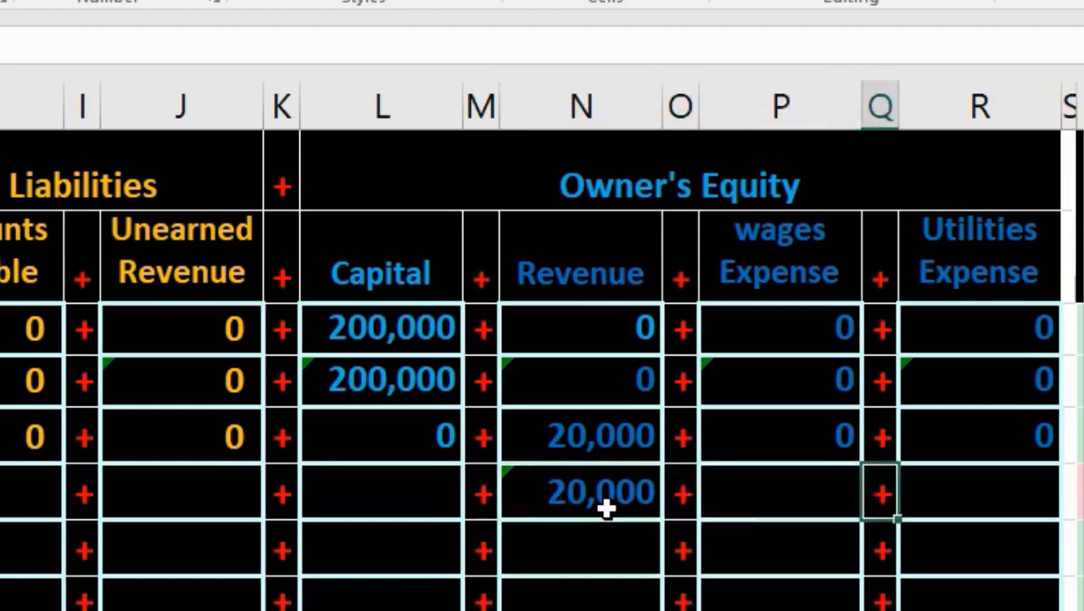
key(Left)
key(Left)
key(Left)
key(Left)
key(Left)
key(Left)
key(Left)
key(Left)
key(Left)
key(Left)
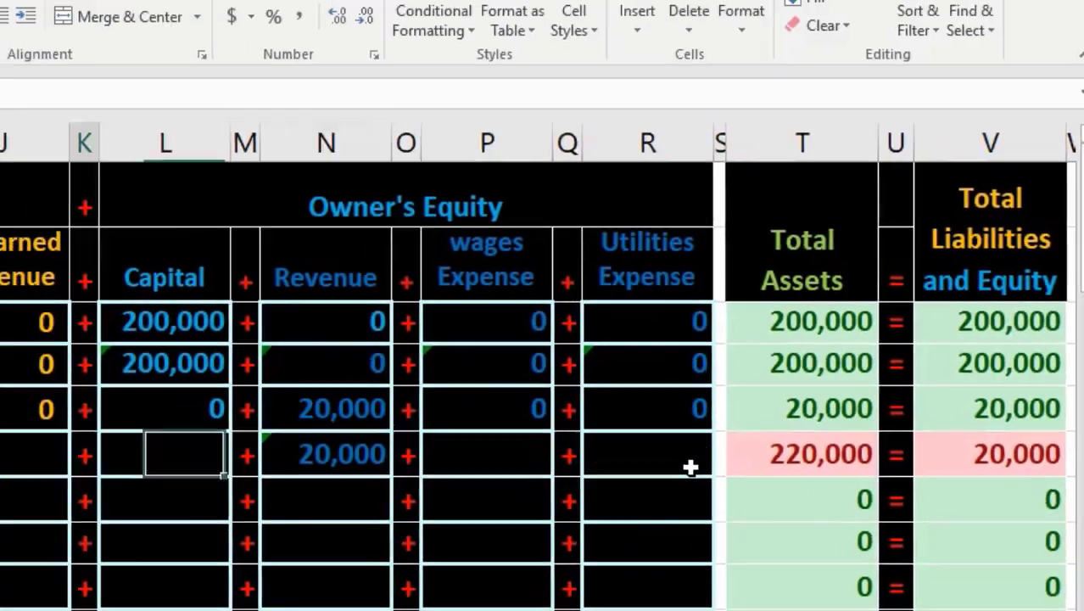
key(Home)
key(Right)
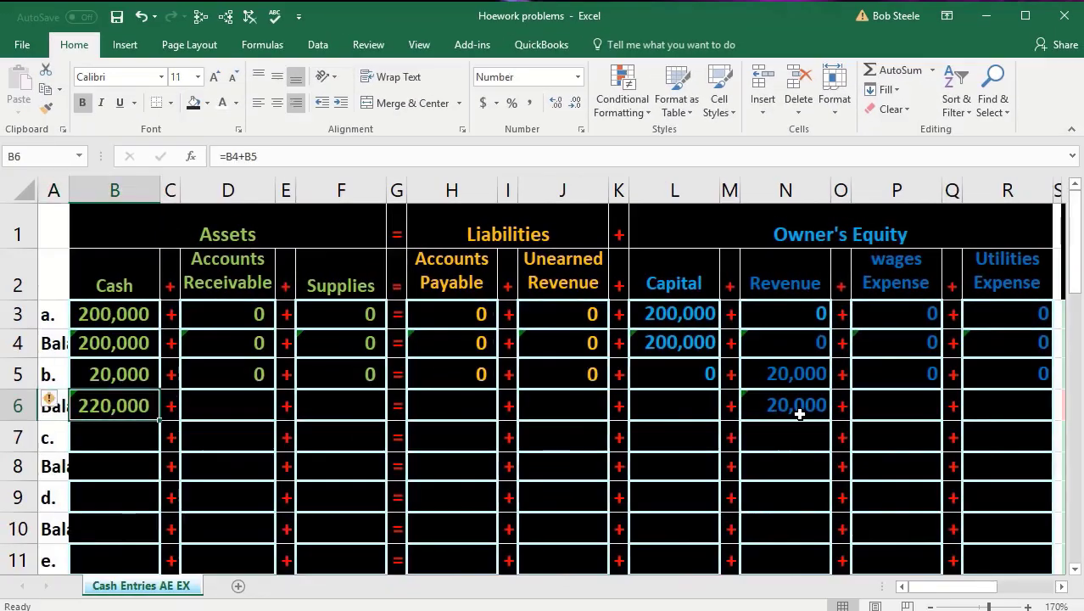
key(Left)
key(Right)
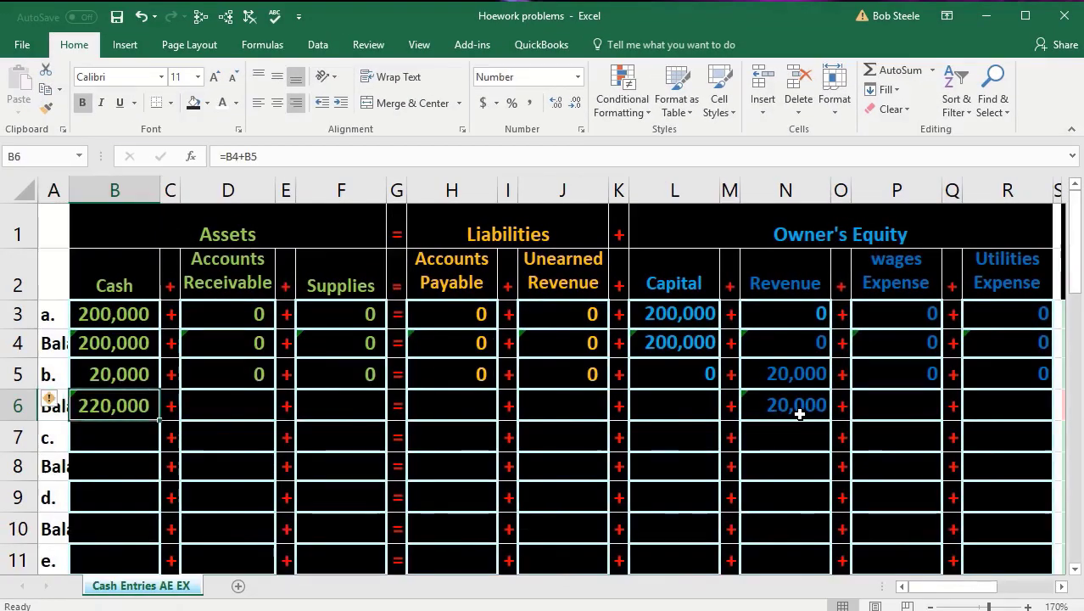
key(Right)
key(Right)
key(Up)
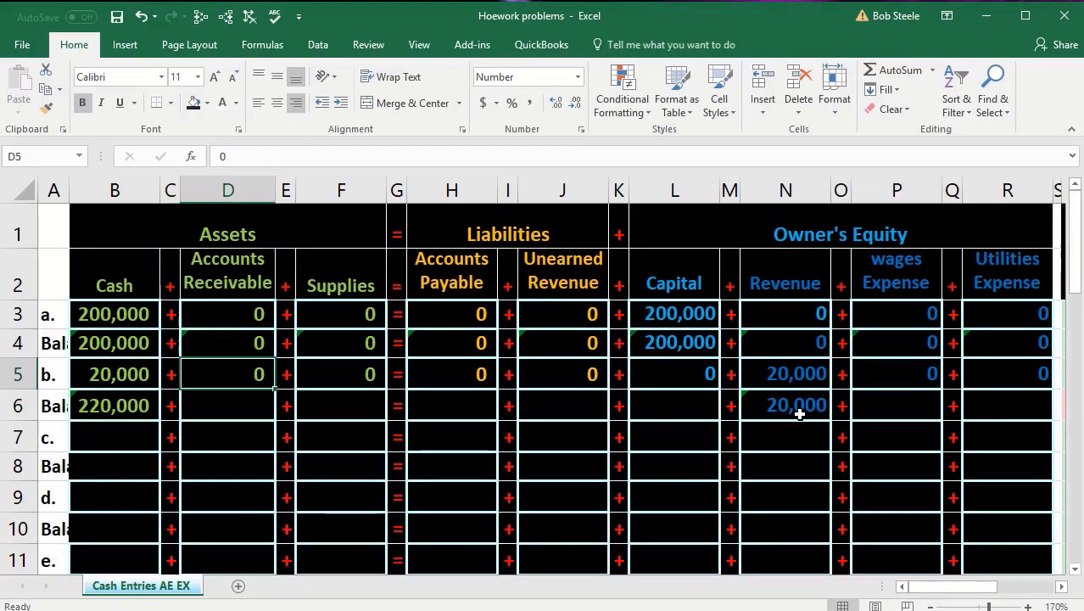
key(Right)
key(Right)
key(Right)
key(Right)
key(Right)
key(Right)
key(Right)
key(Right)
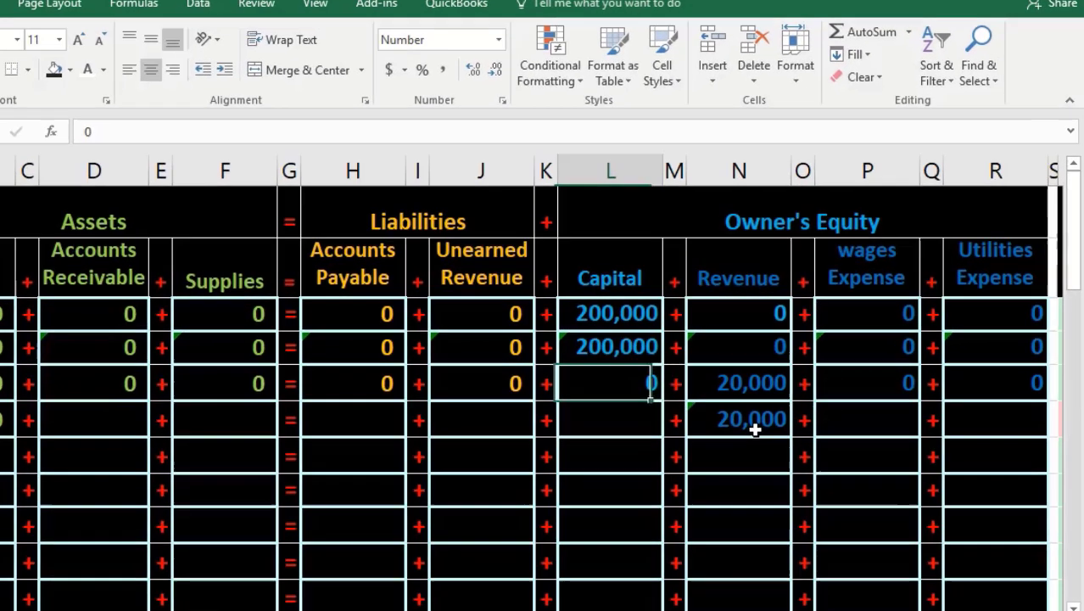
key(Up)
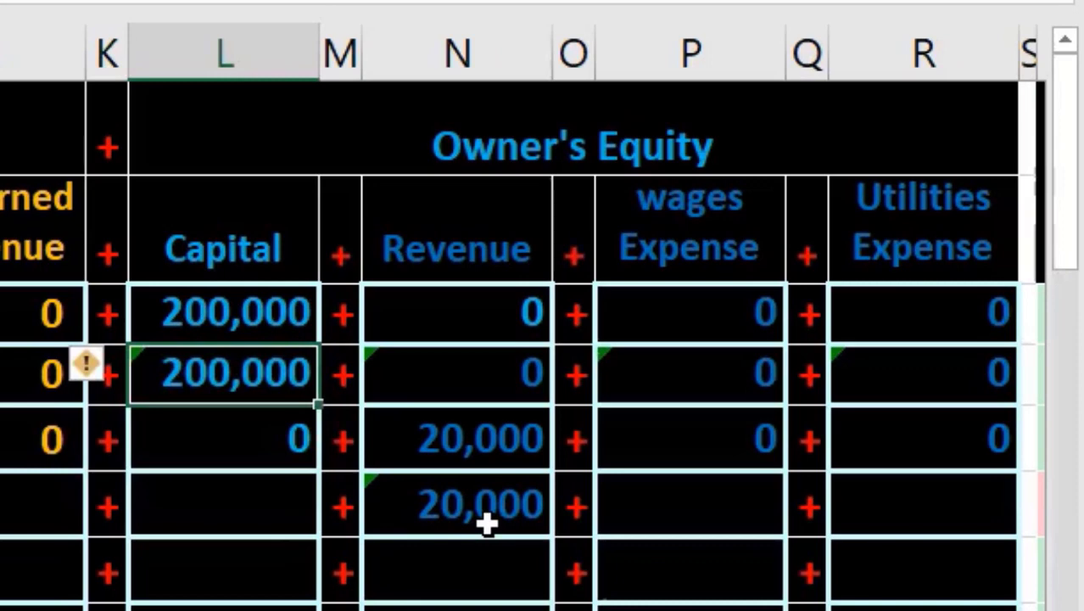
- Enter =L4+L5 in L6 so the Capital balance shows 200,000
key(Down)
key(Down)
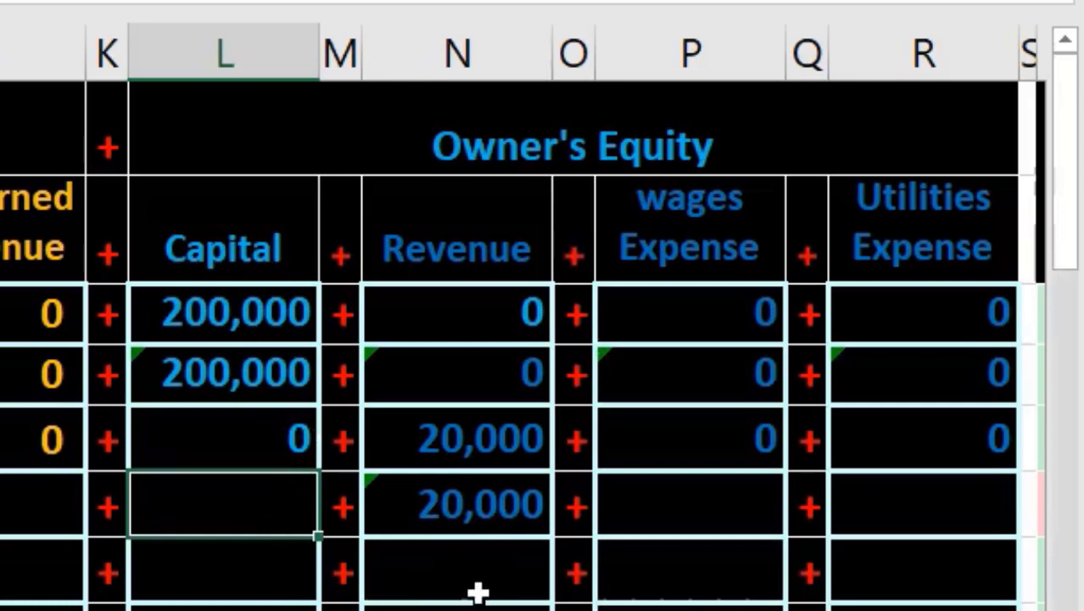
text(=)
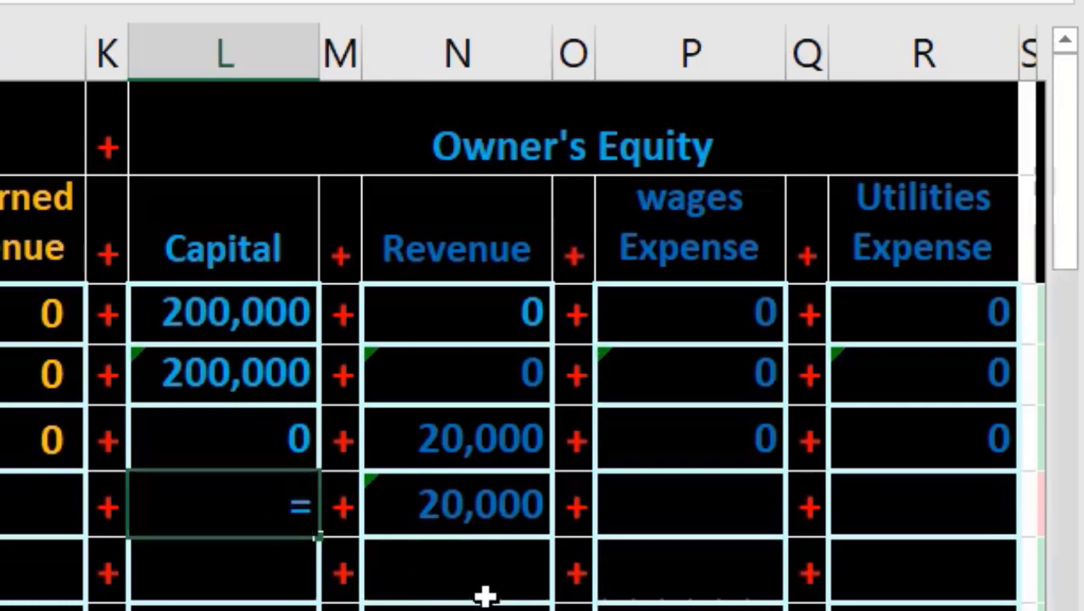
click(259, 363)
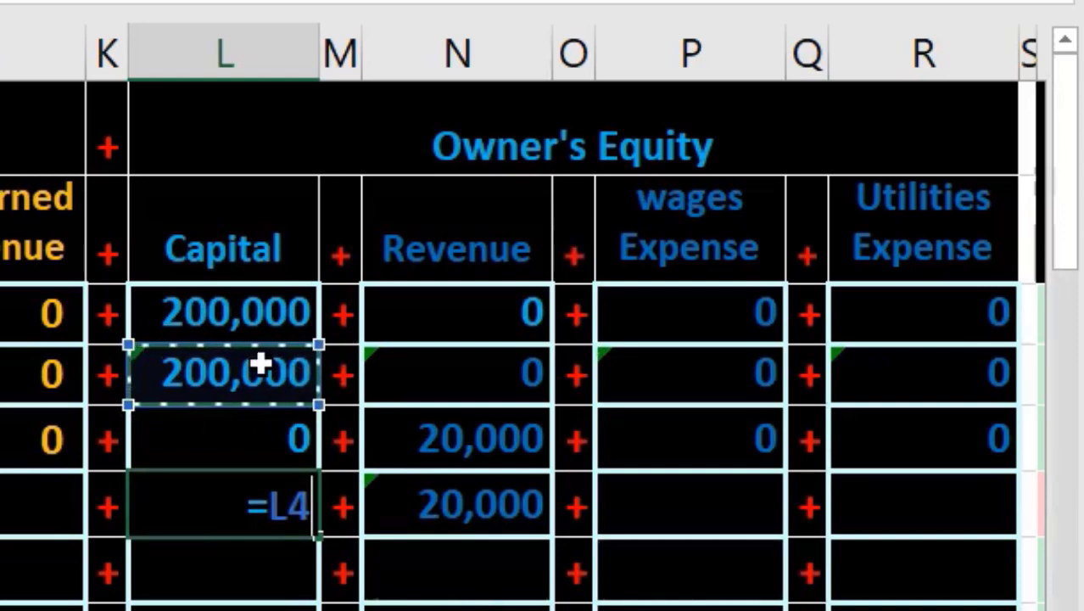
text(+)
click(230, 429)
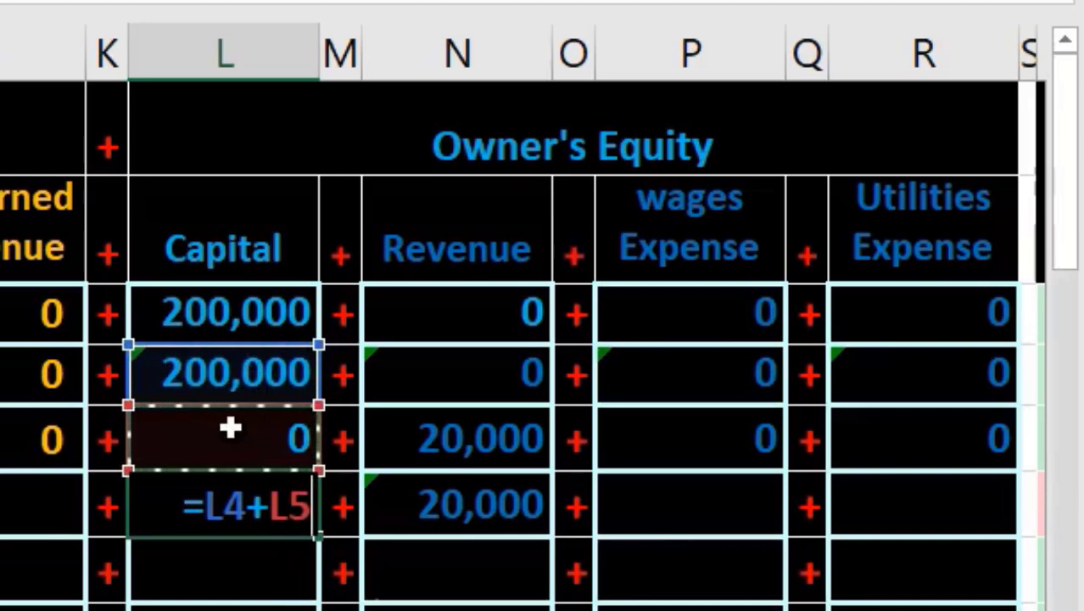
key(Return)
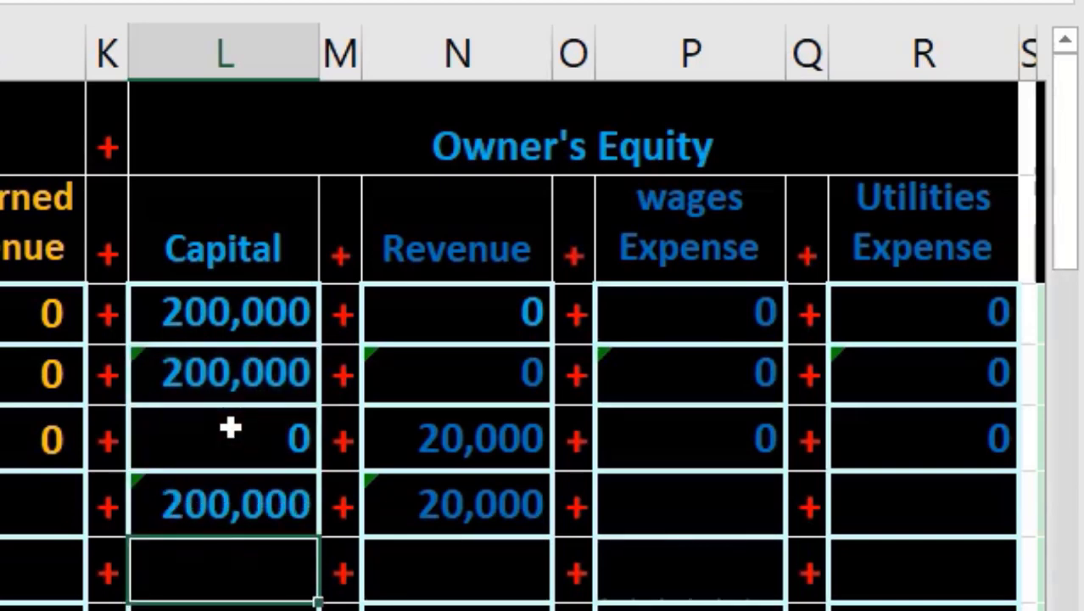
key(Right)
key(Right)
key(Right)
key(Right)
key(Right)
key(Right)
key(Right)
key(Right)
key(Right)
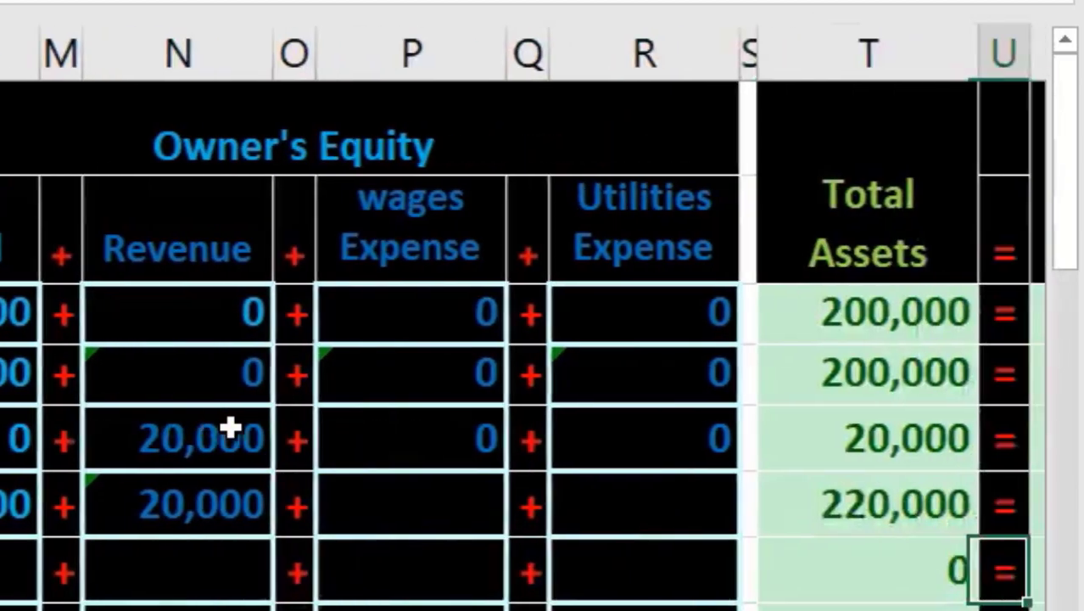
key(Right)
key(Right)
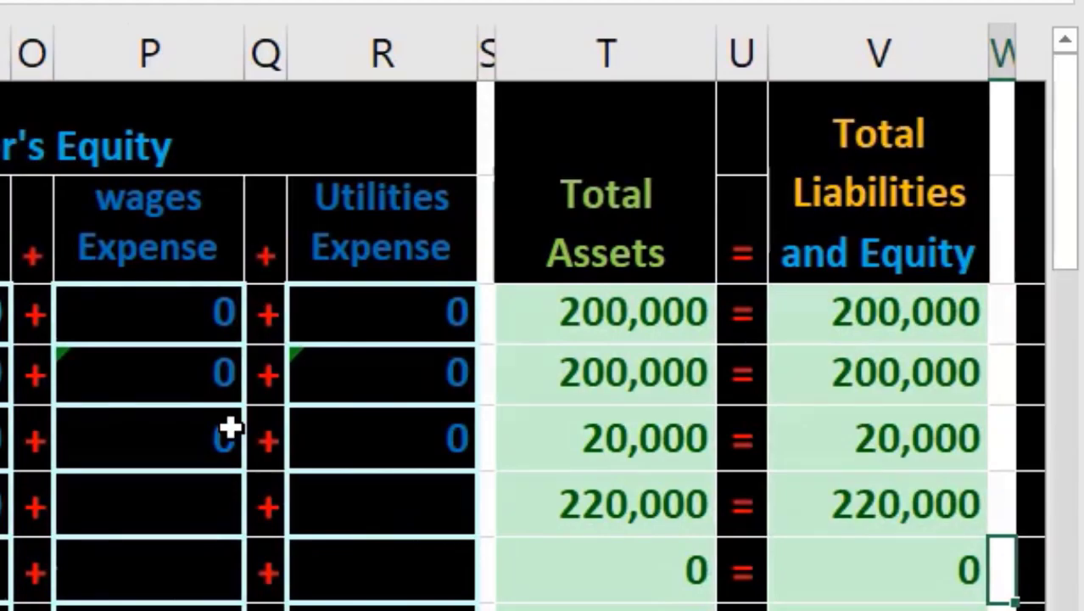
key(Left)
key(Left)
key(Left)
key(Left)
key(Left)
key(Left)
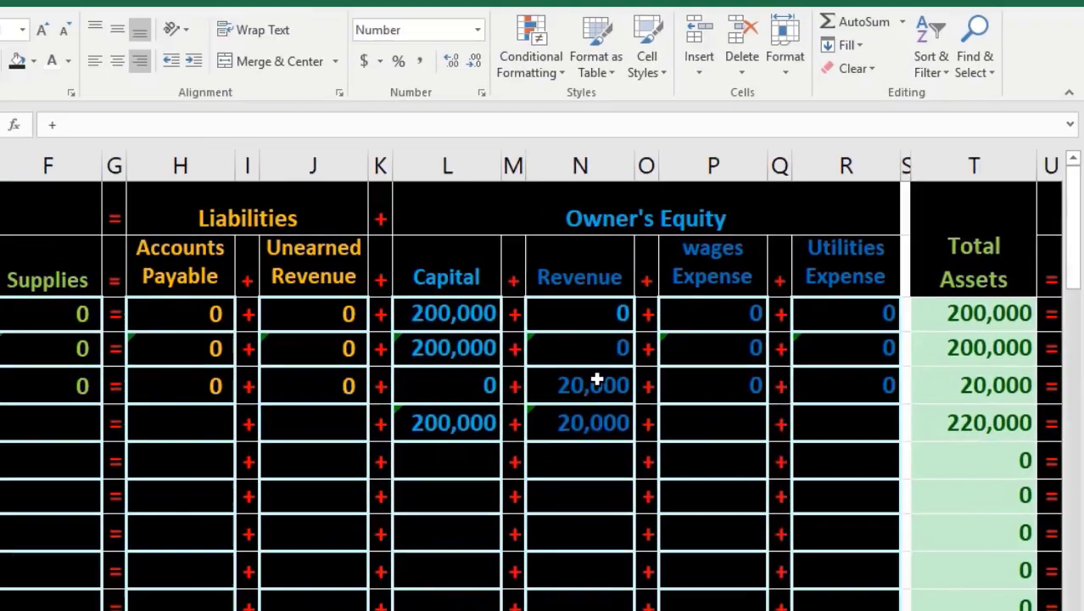
key(Left)
key(Left)
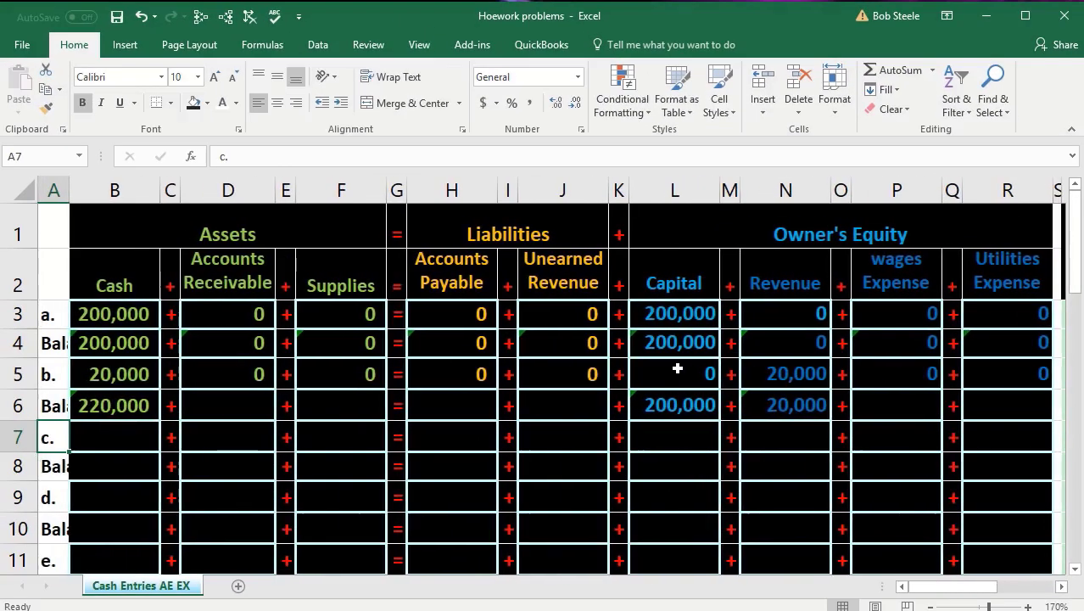
drag(117, 404, 317, 409)
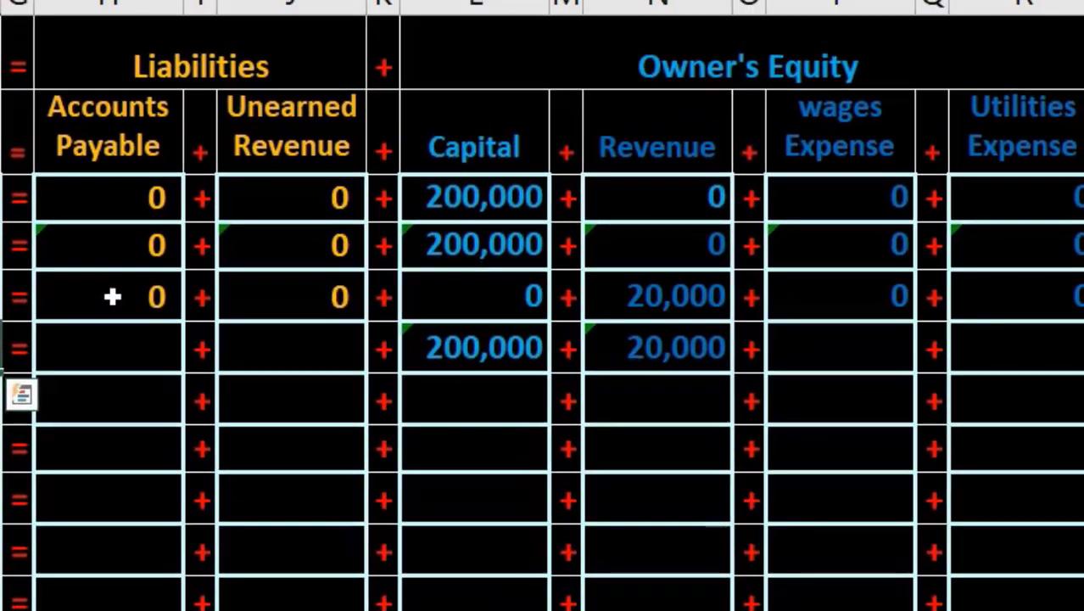
drag(107, 346, 951, 363)
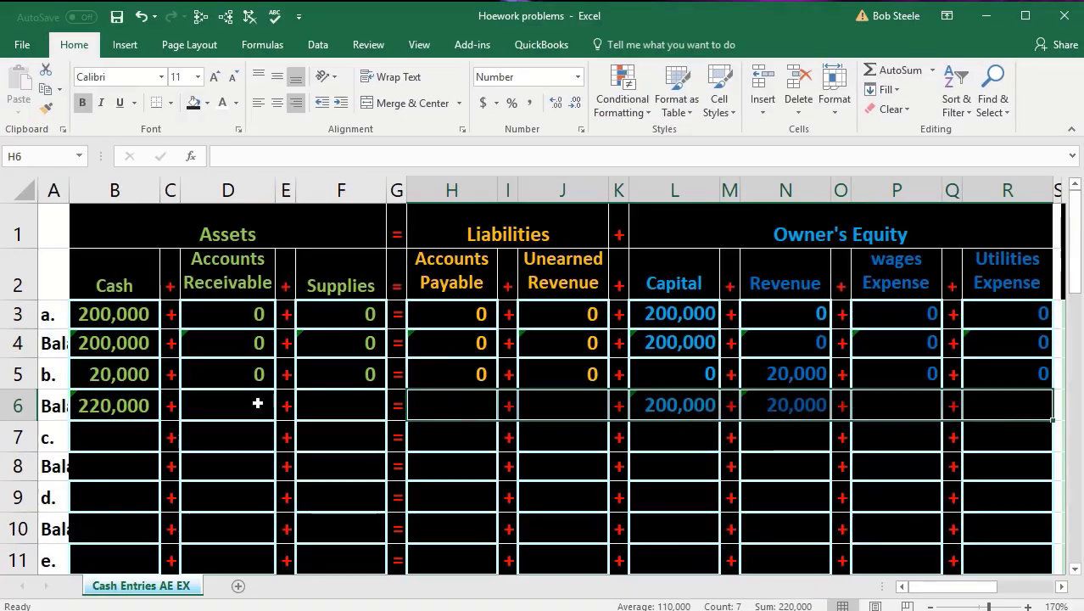
click(255, 405)
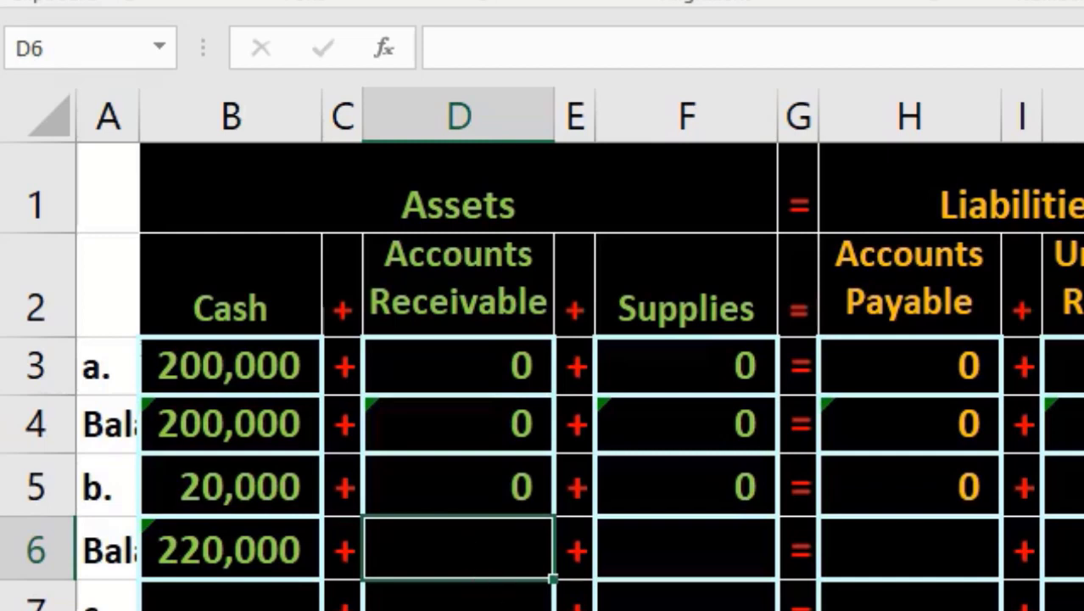
- Enter balance formulas =D4+D5 and =F4+F5 for Accounts Receivable and Supplies
text(=)
click(457, 423)
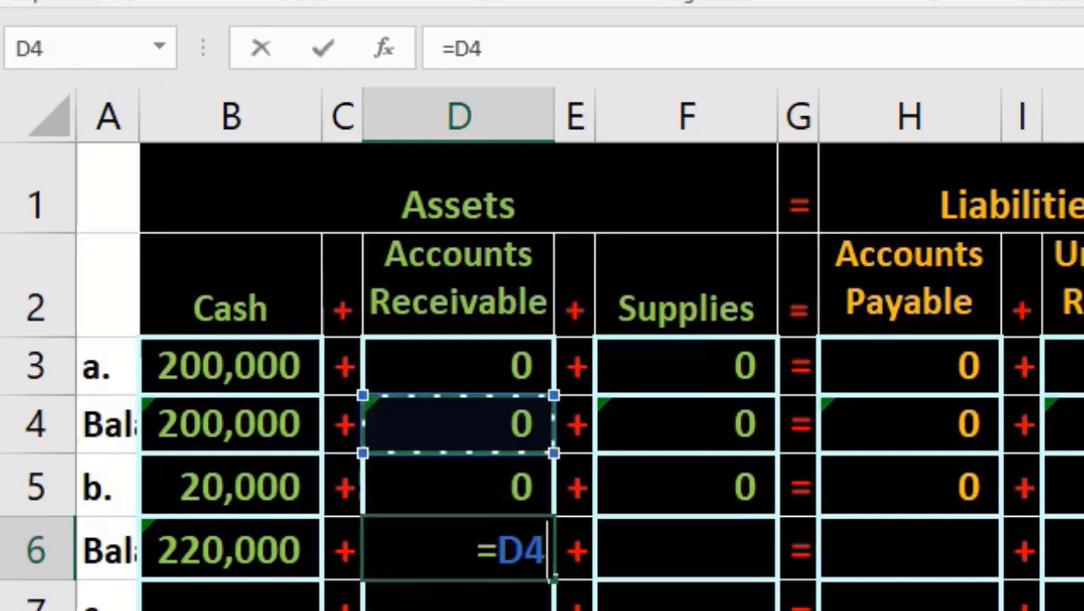
text(+)
click(458, 484)
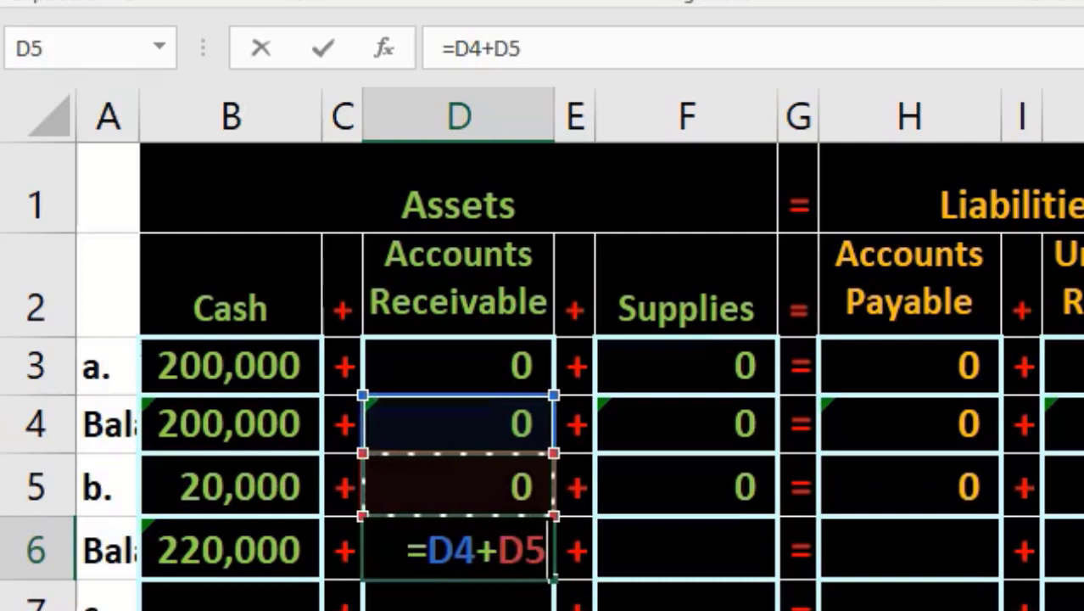
key(Tab)
key(Tab)
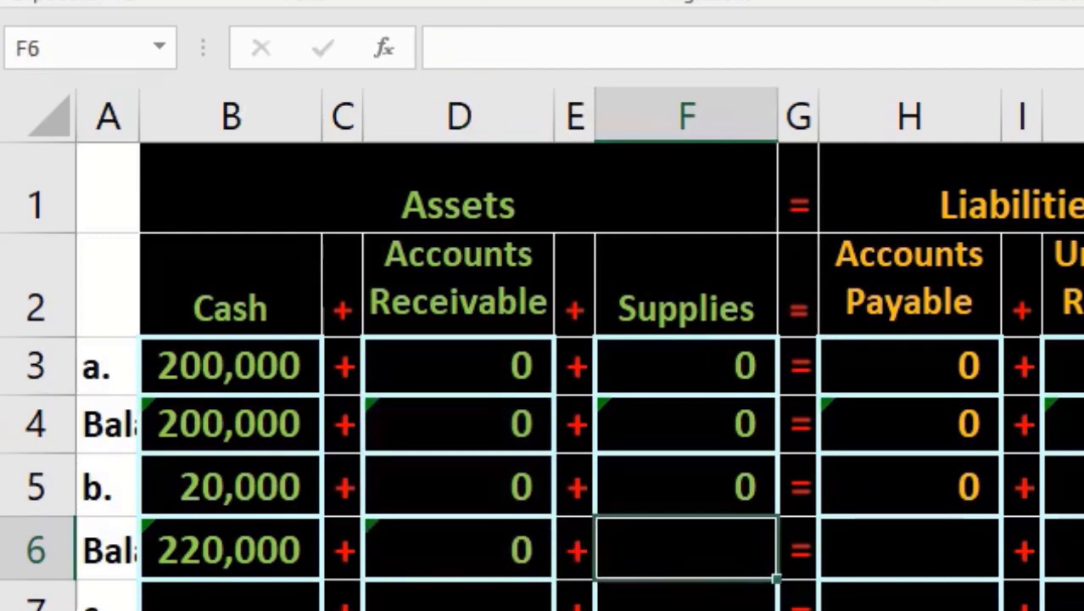
text(=)
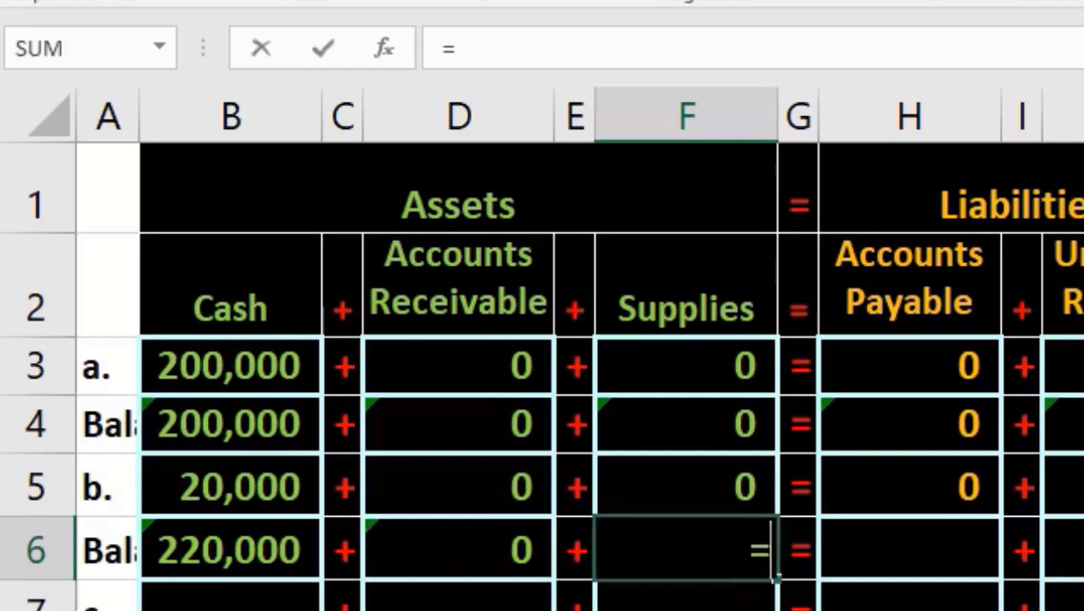
key(Up)
key(Up)
text(+)
key(Up)
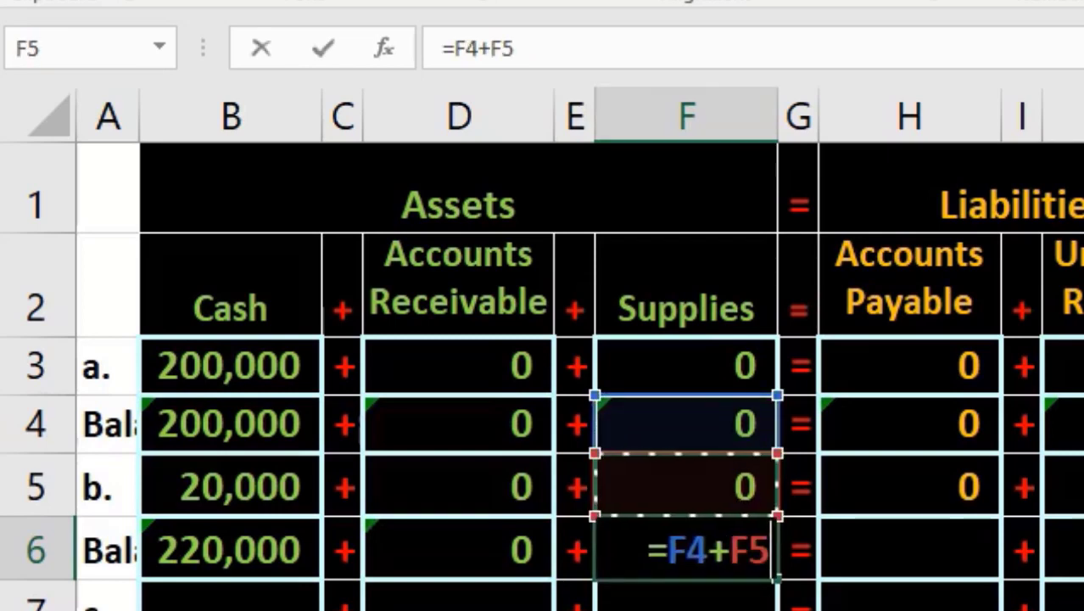
key(Tab)
key(Tab)
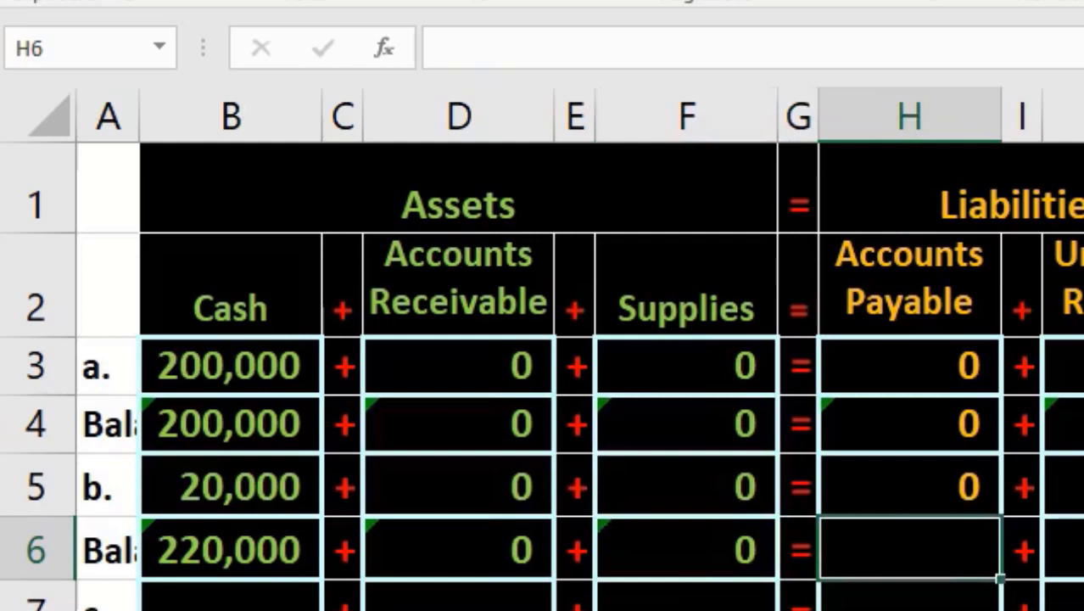
- Enter balance formulas =H4+H5 and =J4+J5 for Accounts Payable and Unearned Revenue
text(=)
key(Up)
key(Up)
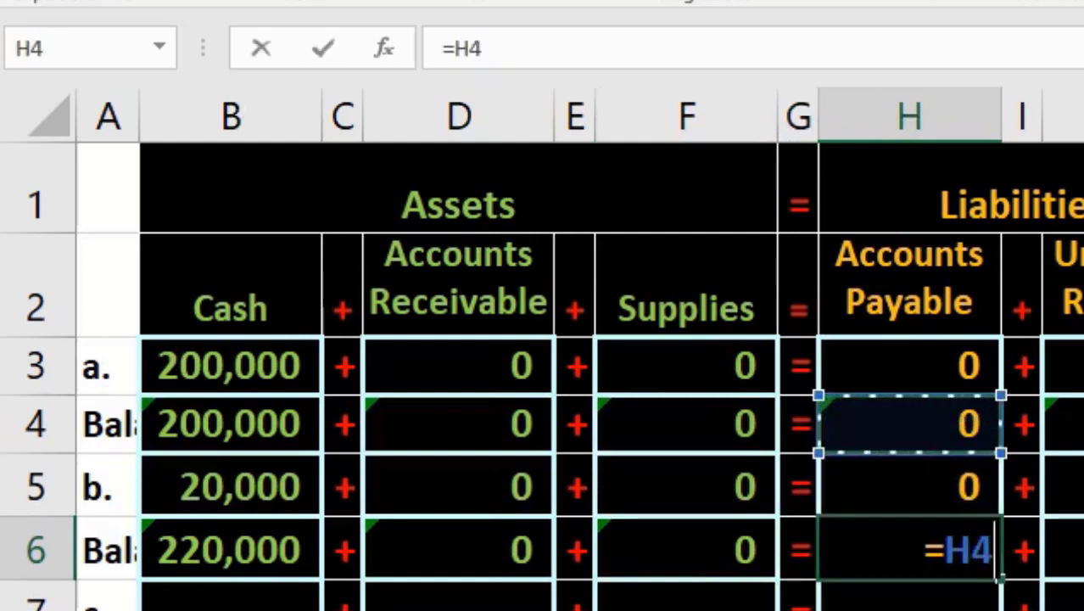
text(+)
key(Up)
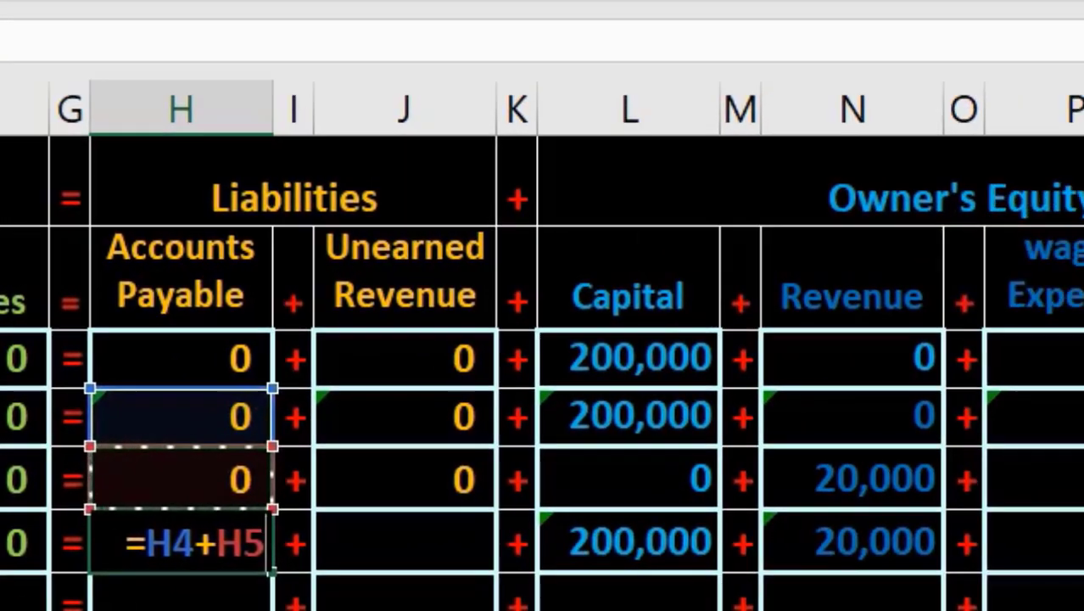
key(Tab)
key(Tab)
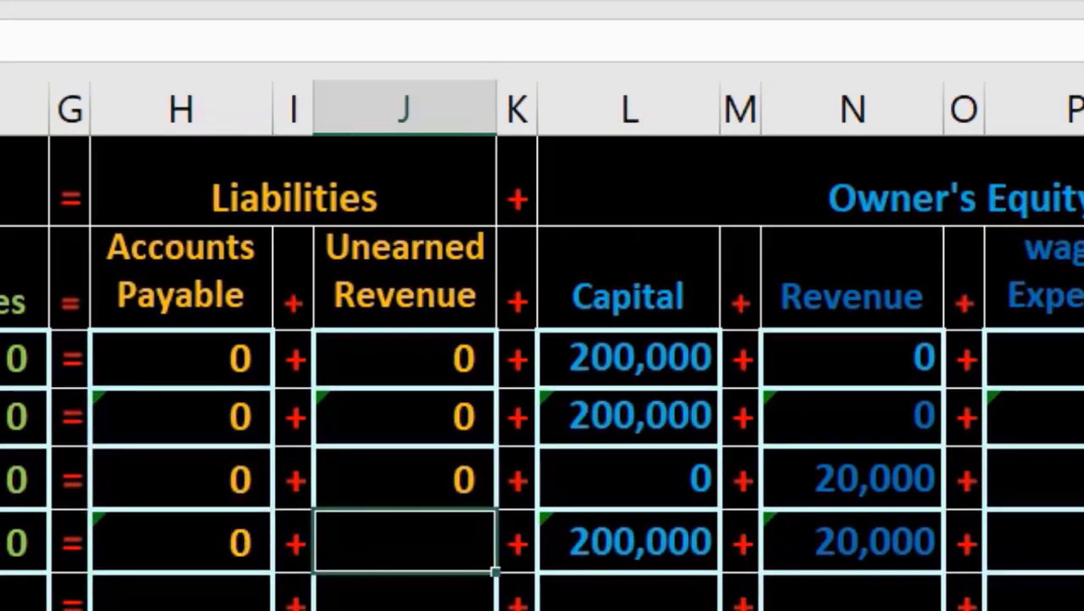
text(=)
key(Up)
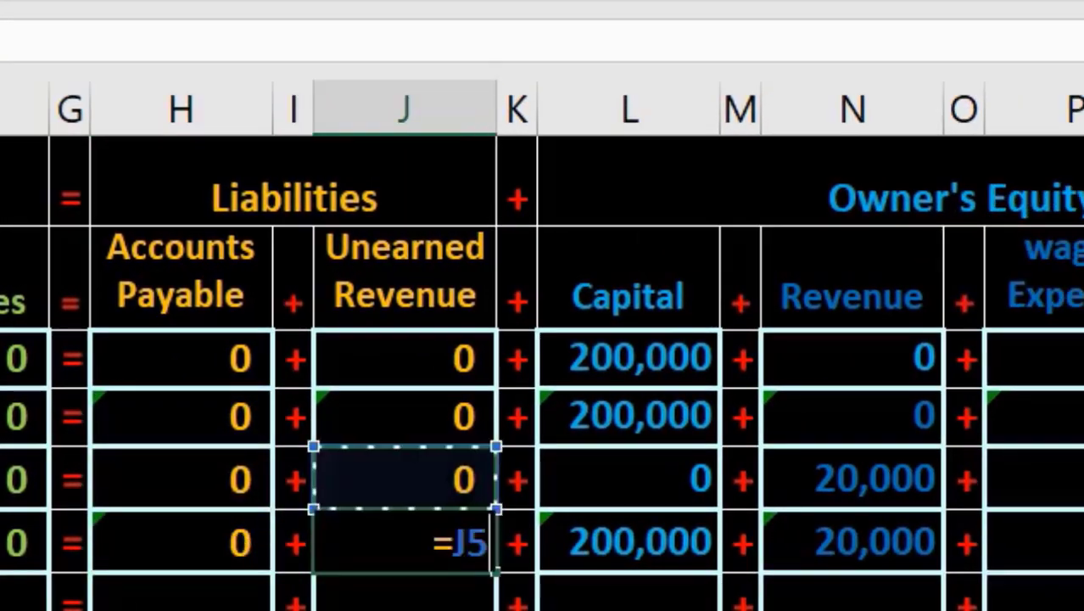
key(Up)
text(+)
key(Up)
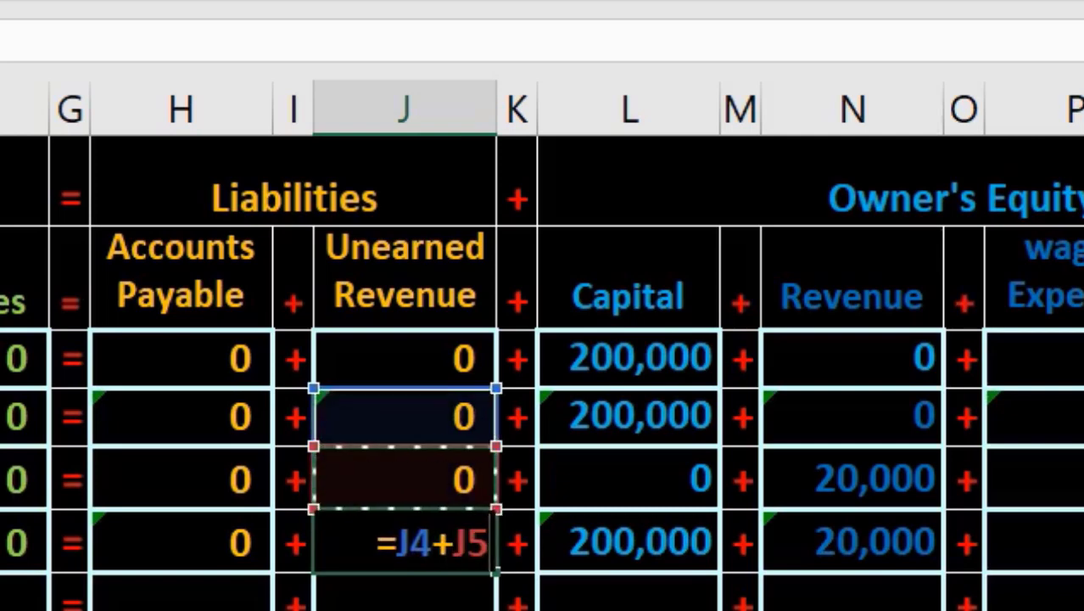
key(Tab)
key(Tab)
key(Tab)
key(Tab)
key(Tab)
key(Tab)
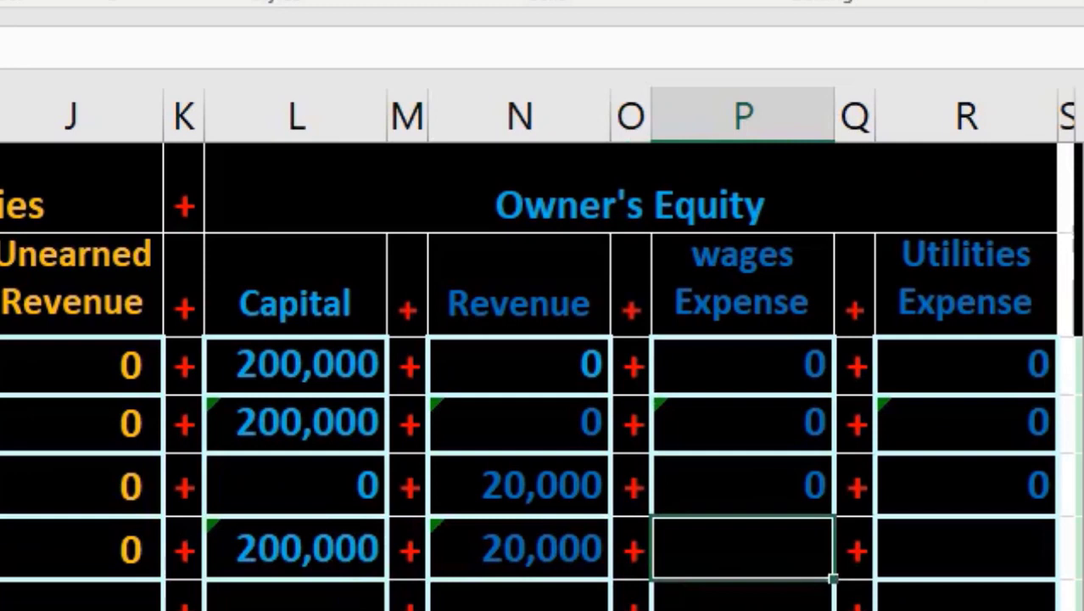
- Enter =P4+P5 and =R4+R5 for the wages and Utilities Expense balances
text(=)
key(Up)
key(Up)
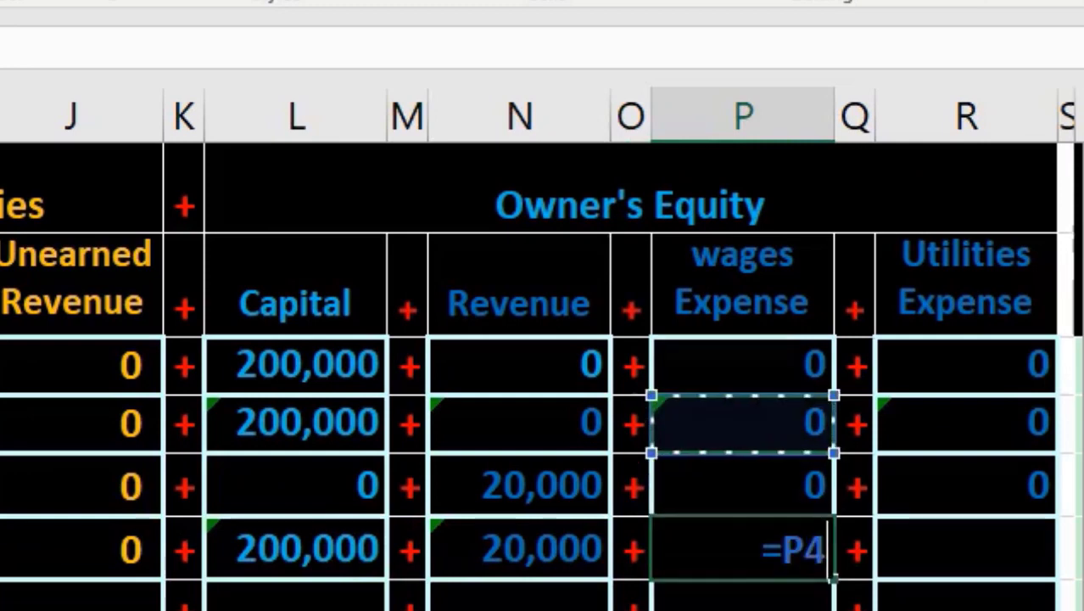
text(+)
key(Up)
key(Tab)
key(Tab)
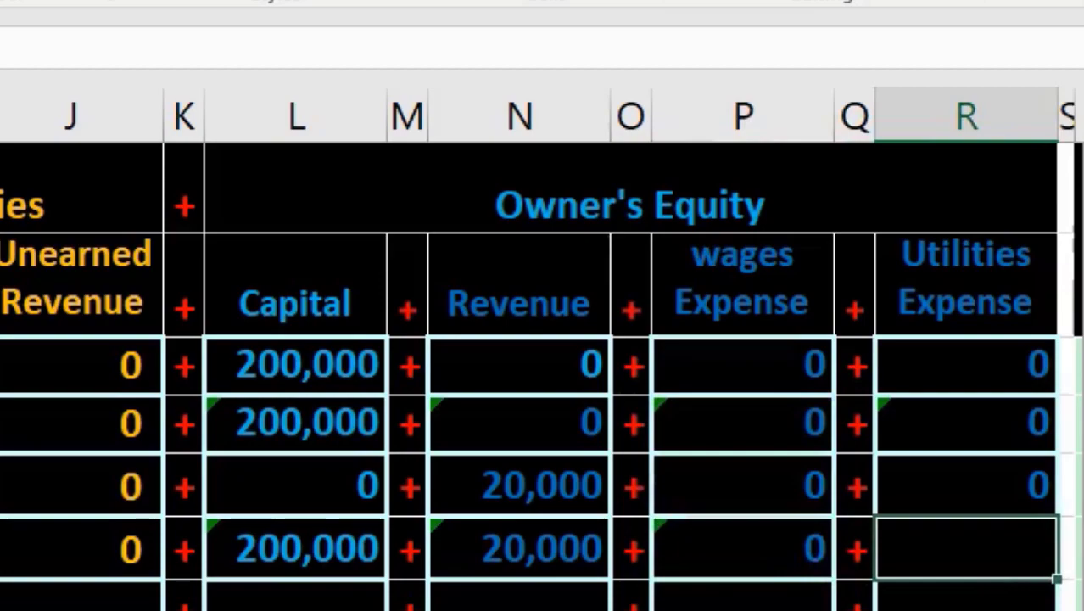
text(=)
key(Up)
key(Up)
text(+)
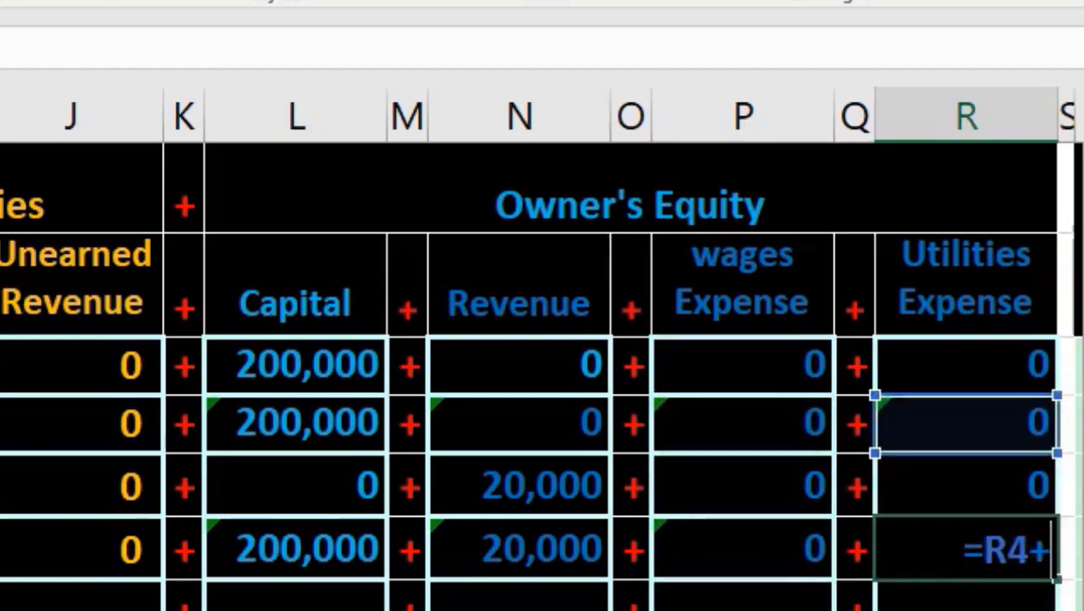
key(Up)
key(Return)
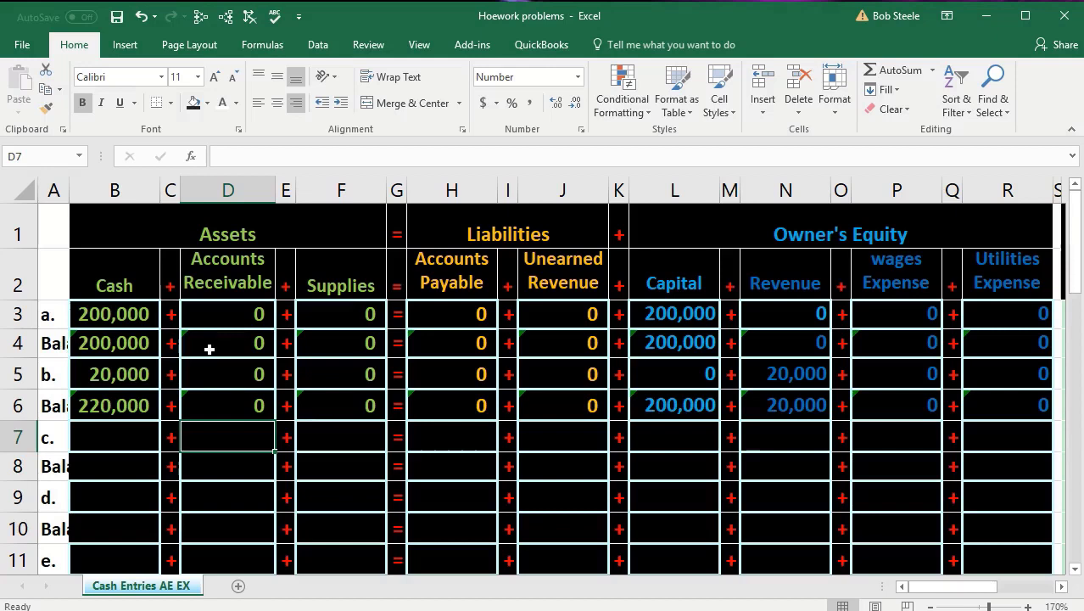
drag(209, 349, 206, 366)
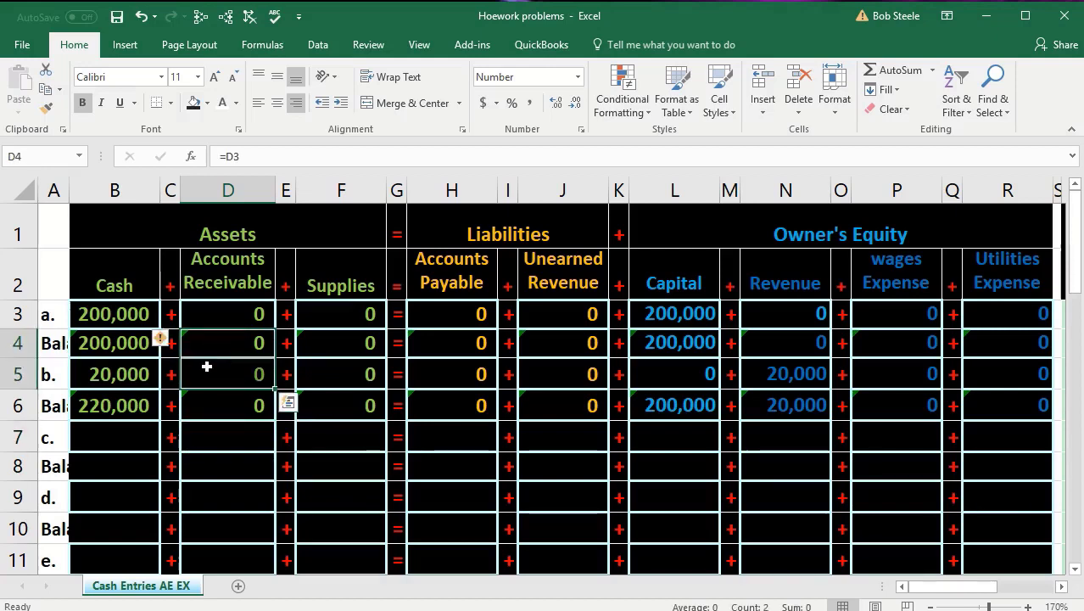
click(141, 433)
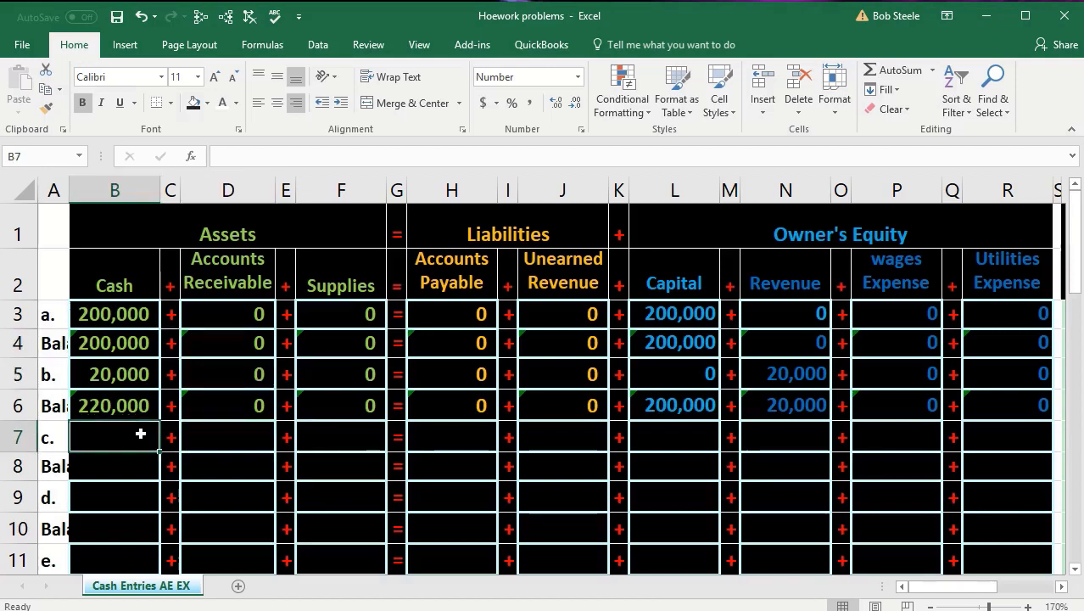
drag(111, 374, 999, 318)
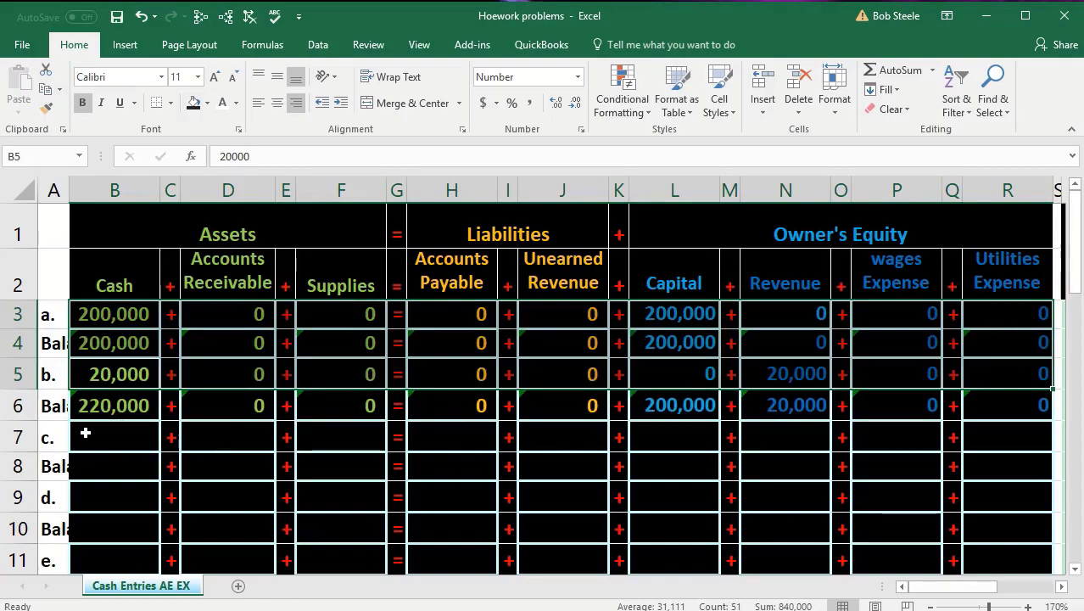
drag(85, 406, 917, 433)
drag(1055, 453, 1077, 522)
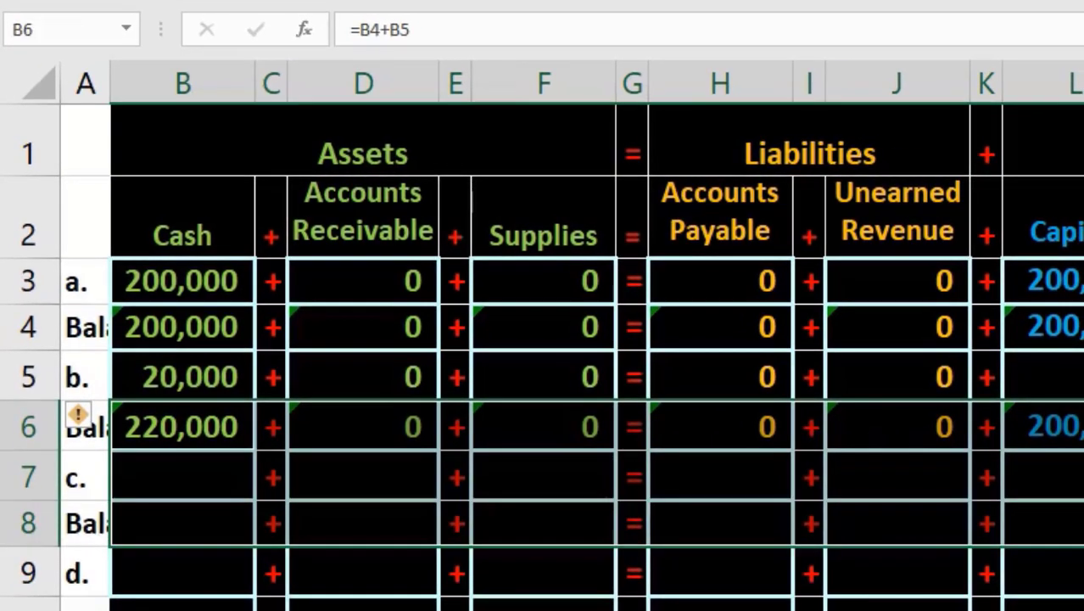
scroll(925, 589, down, 3)
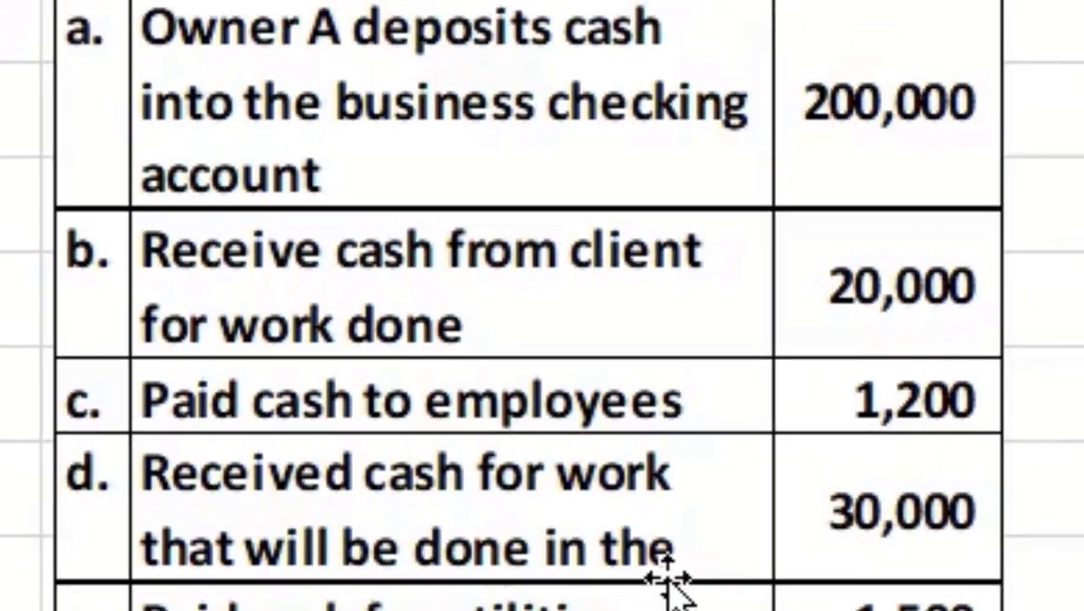
scroll(475, 509, up, 6)
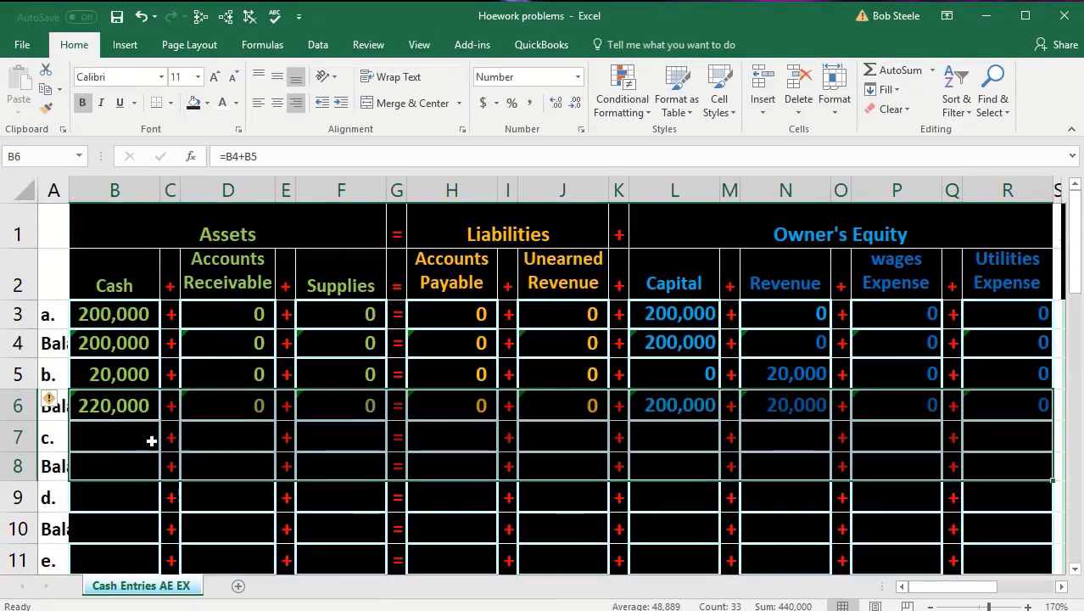
click(118, 437)
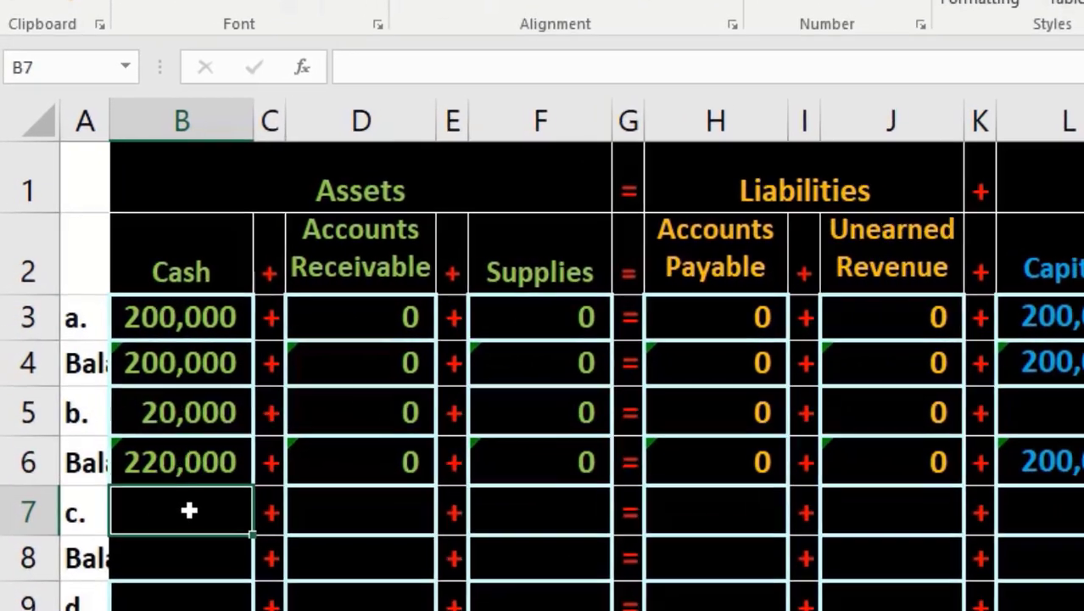
scroll(119, 436, down, 3)
scroll(191, 512, down, 2)
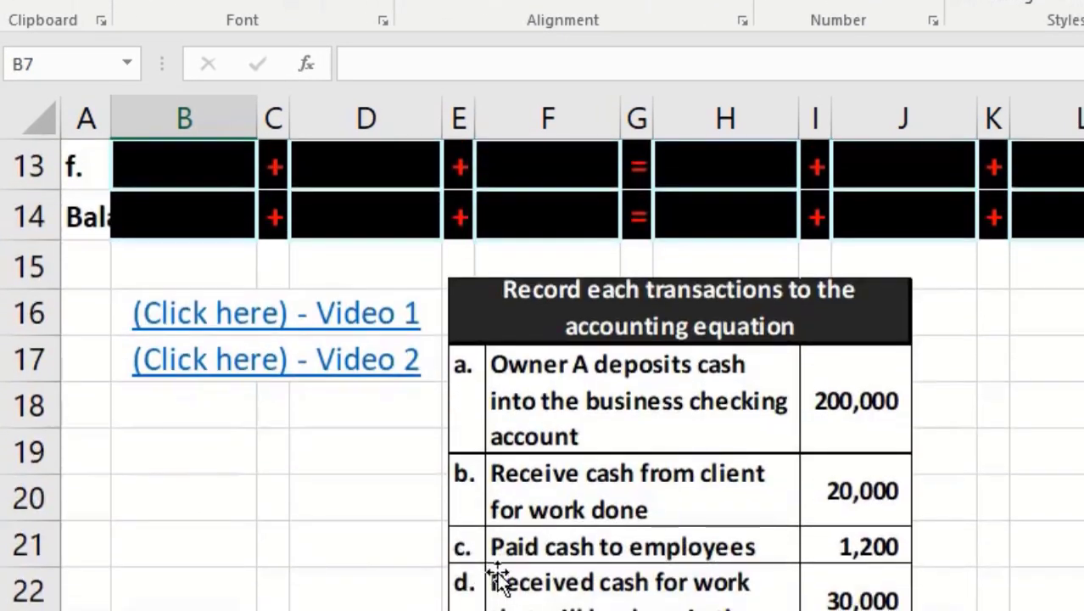
scroll(652, 577, up, 4)
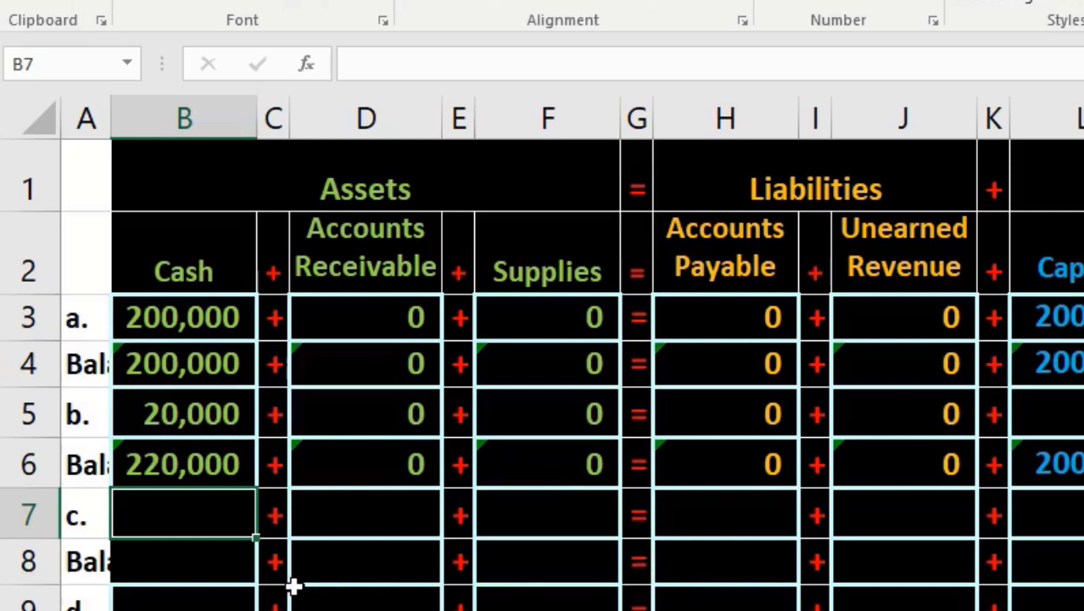
- Enter -1200 in B7 for cash paid to employees, shown as (1,200)
text(-)
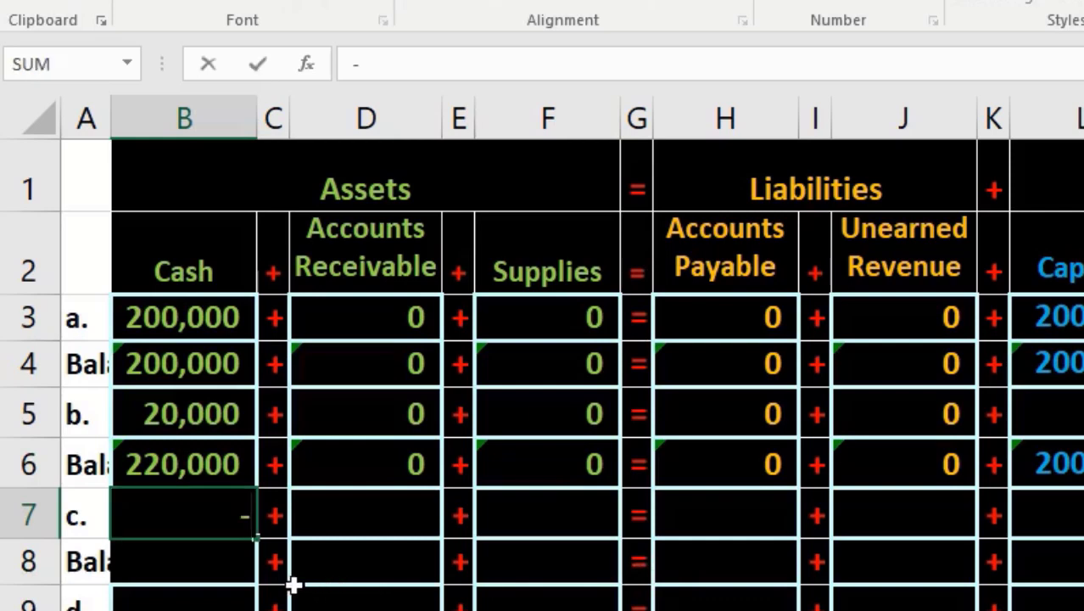
text(1200)
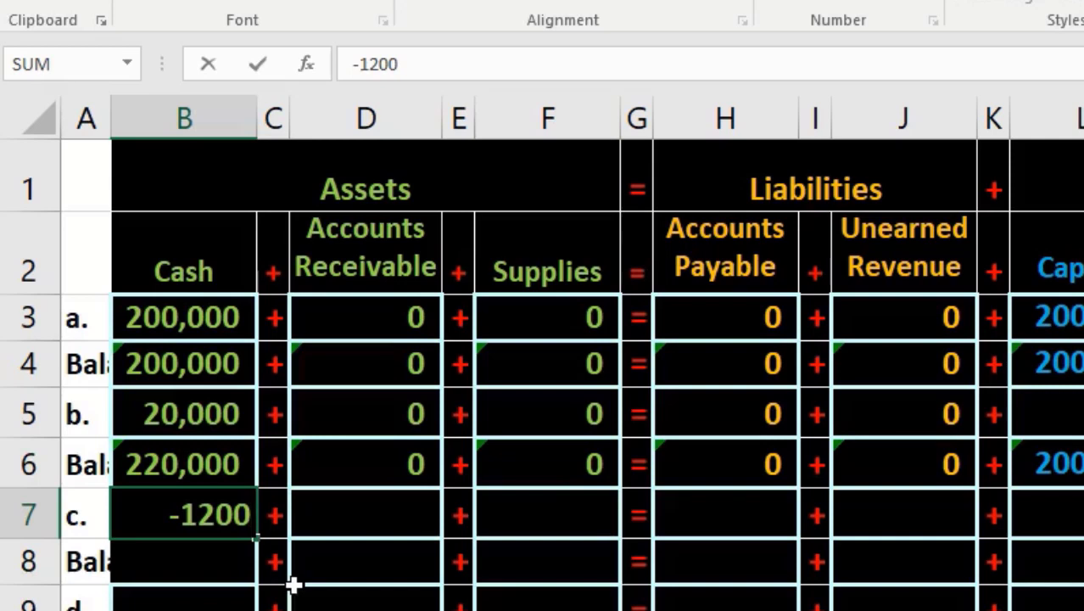
key(Return)
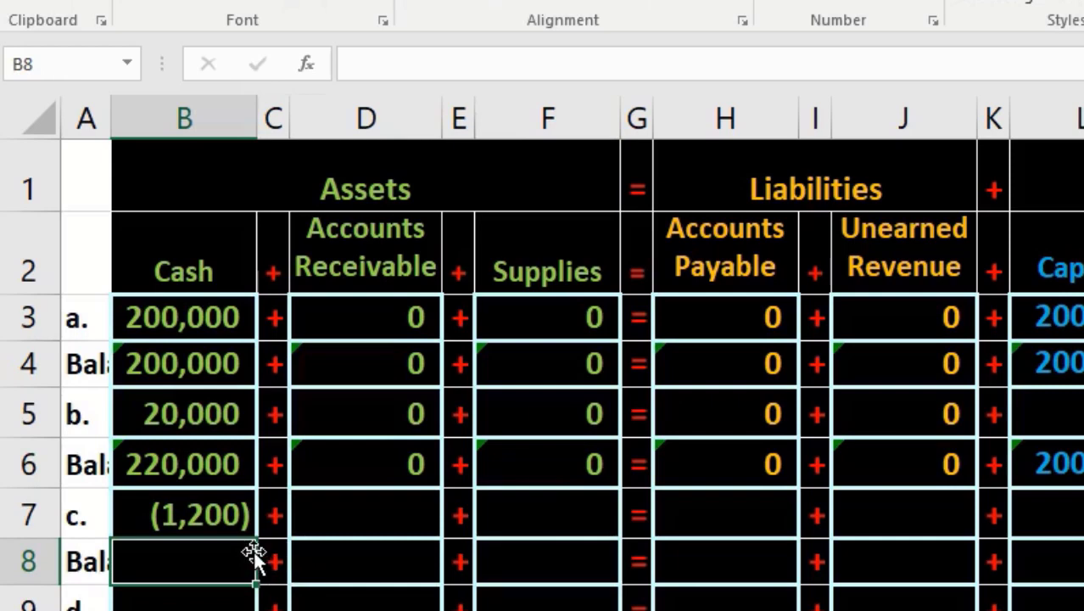
scroll(255, 555, down, 2)
scroll(254, 555, up, 2)
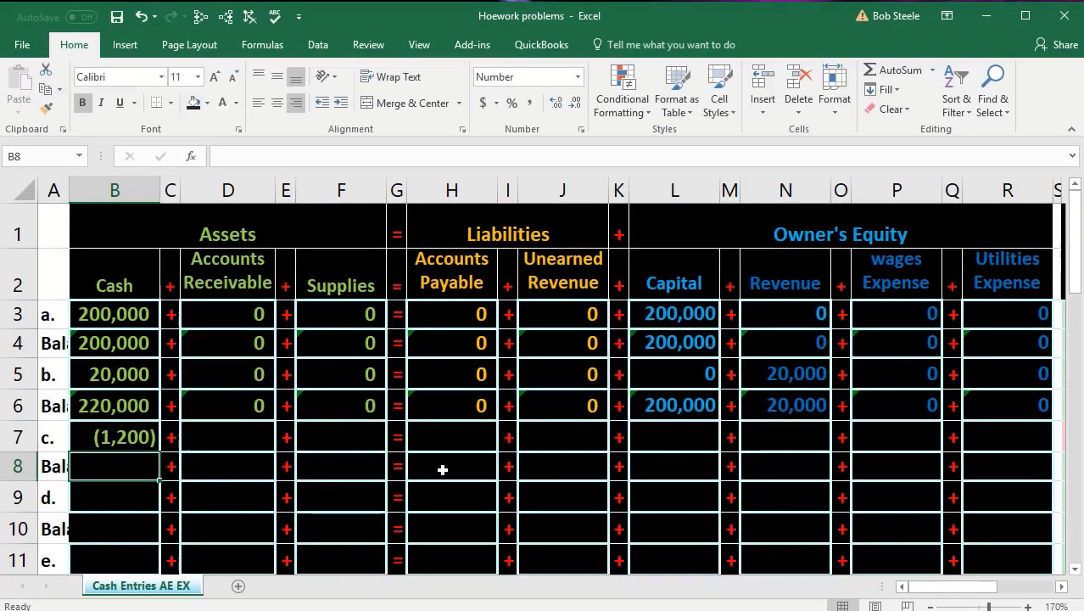
click(138, 433)
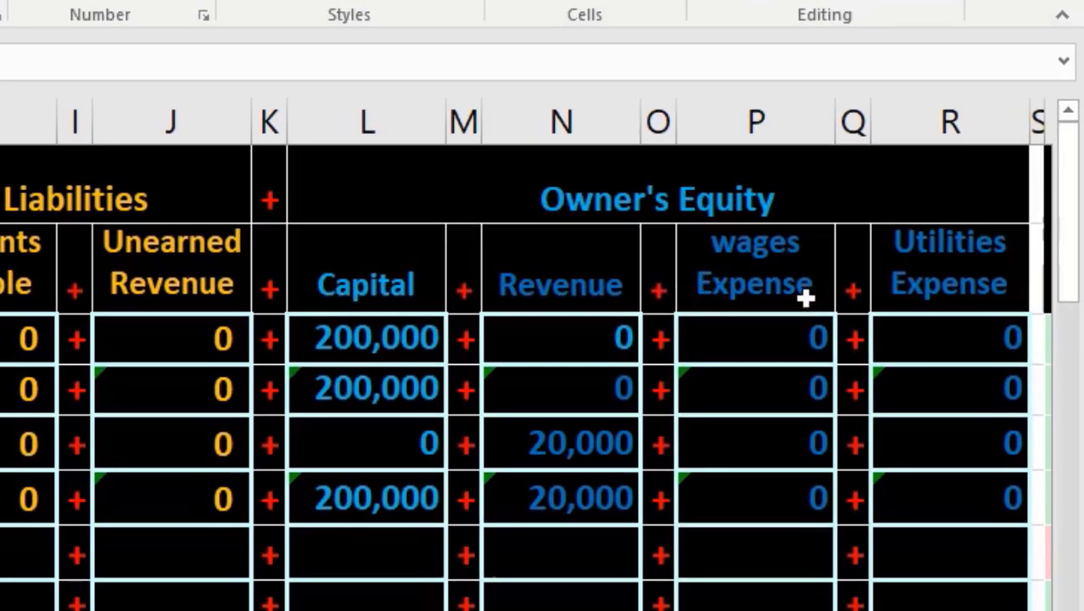
- Enter -1200 in P7 as transaction c's wages expense, shown as (1,200)
click(749, 547)
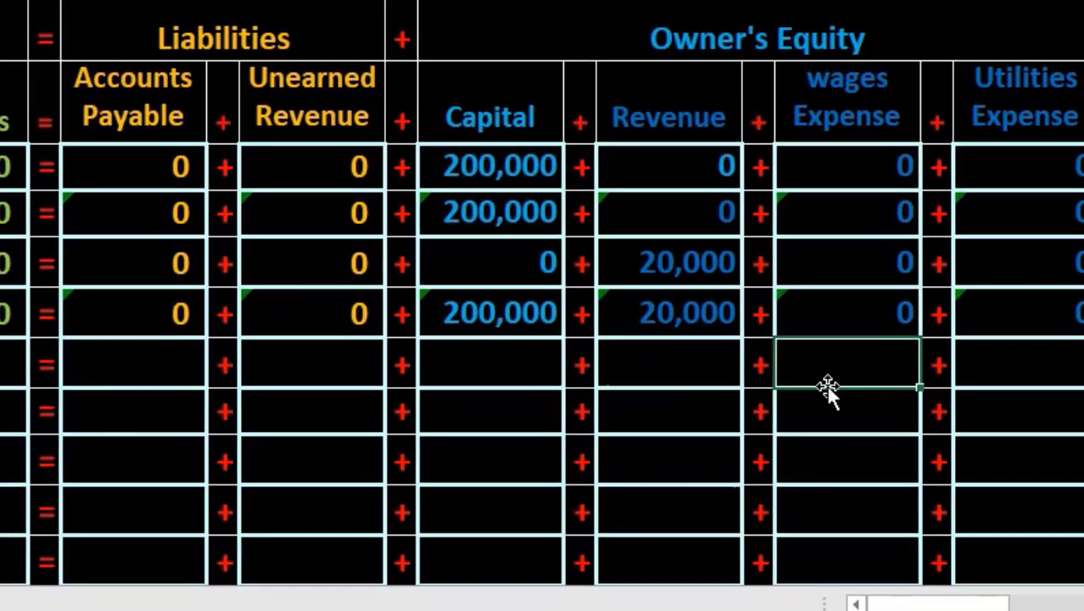
text(-)
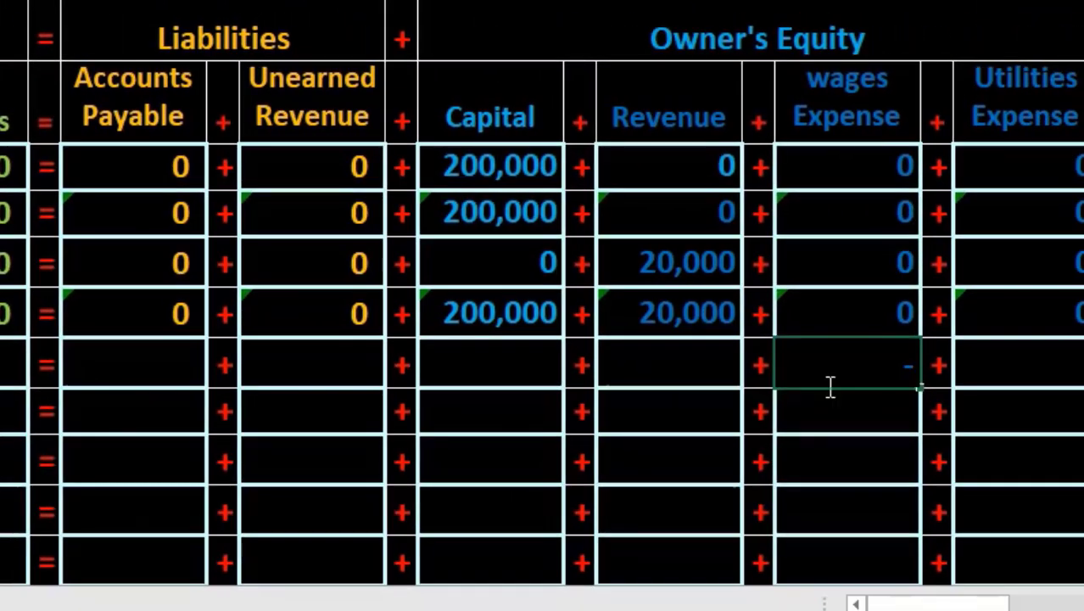
text(1200)
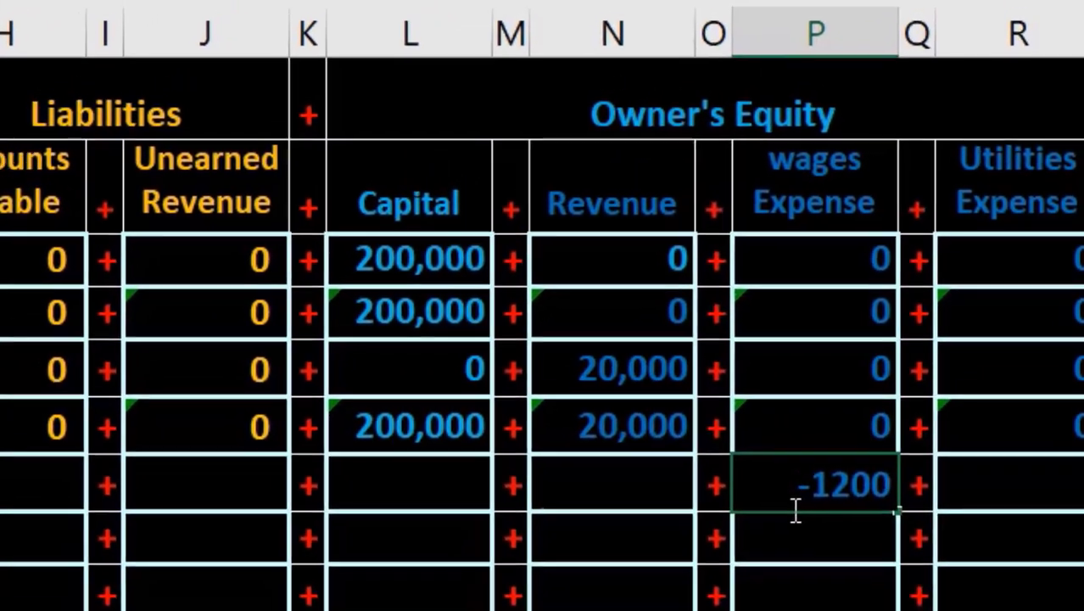
key(Return)
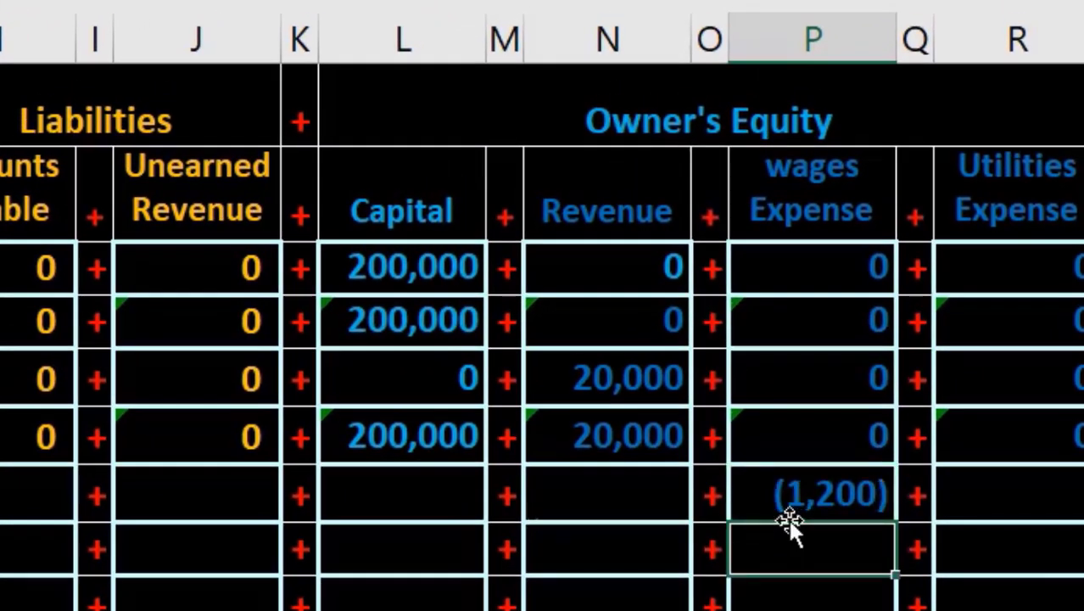
click(805, 490)
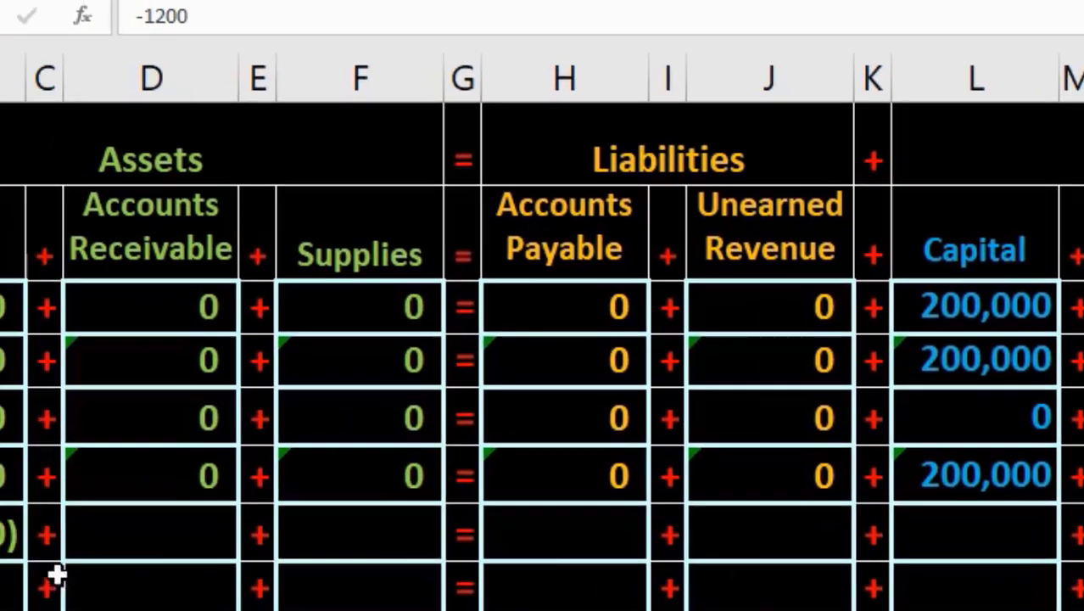
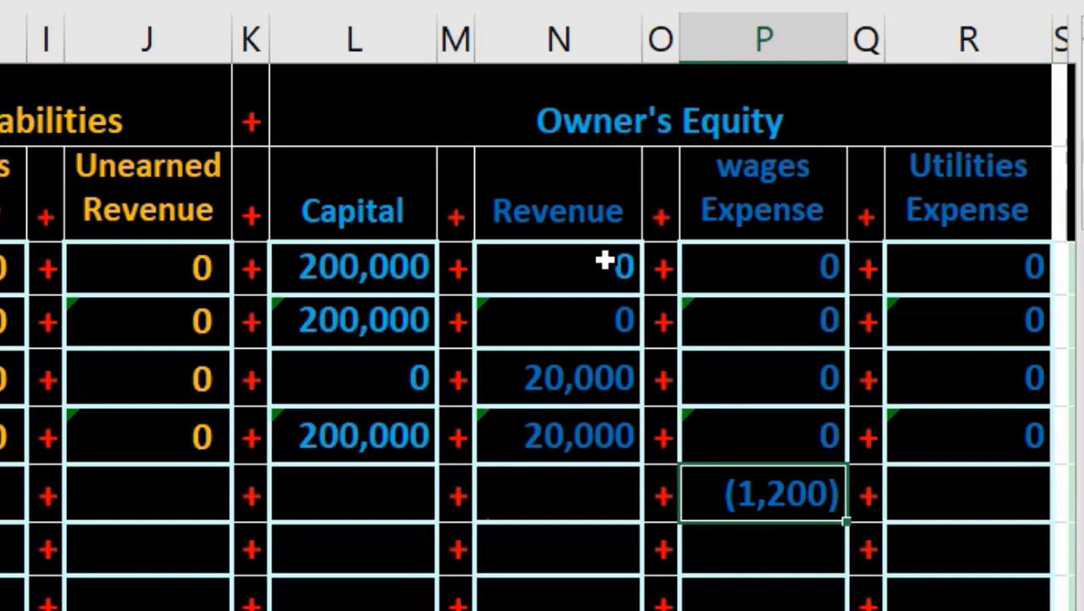
- Compare transaction c's Total Assets and Total Liabilities and Equity figures in row 7
click(590, 493)
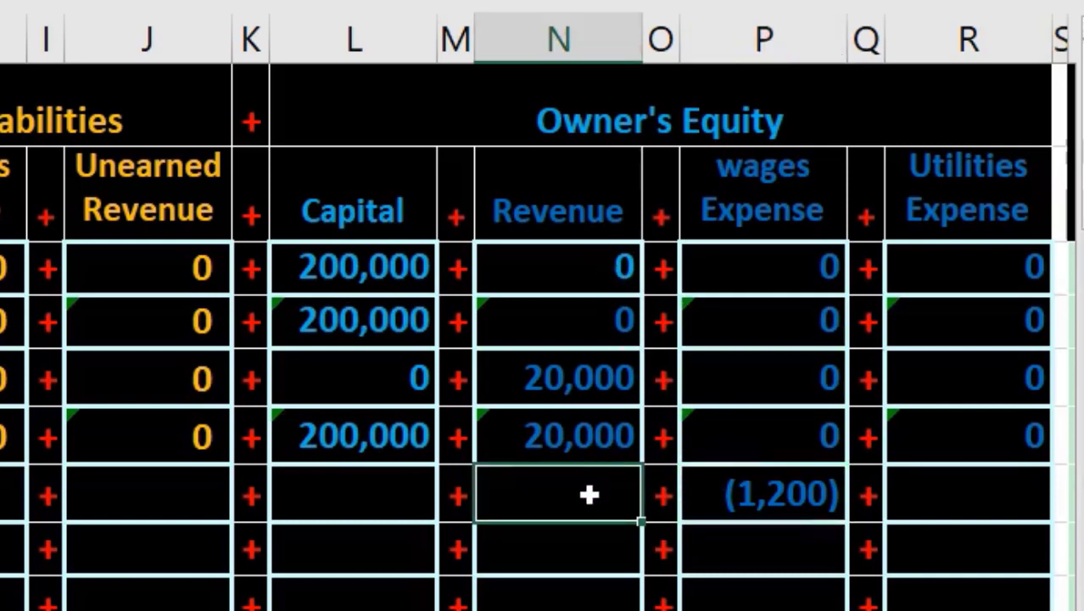
key(Right)
key(Right)
key(Right)
key(Right)
key(Right)
key(Right)
key(Right)
key(Right)
key(Right)
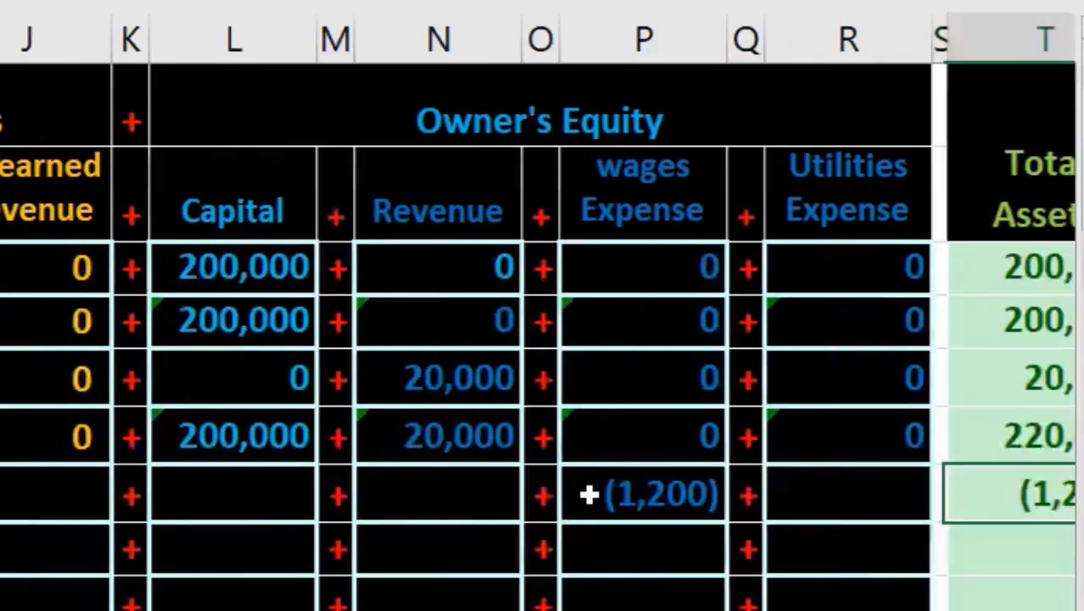
key(Left)
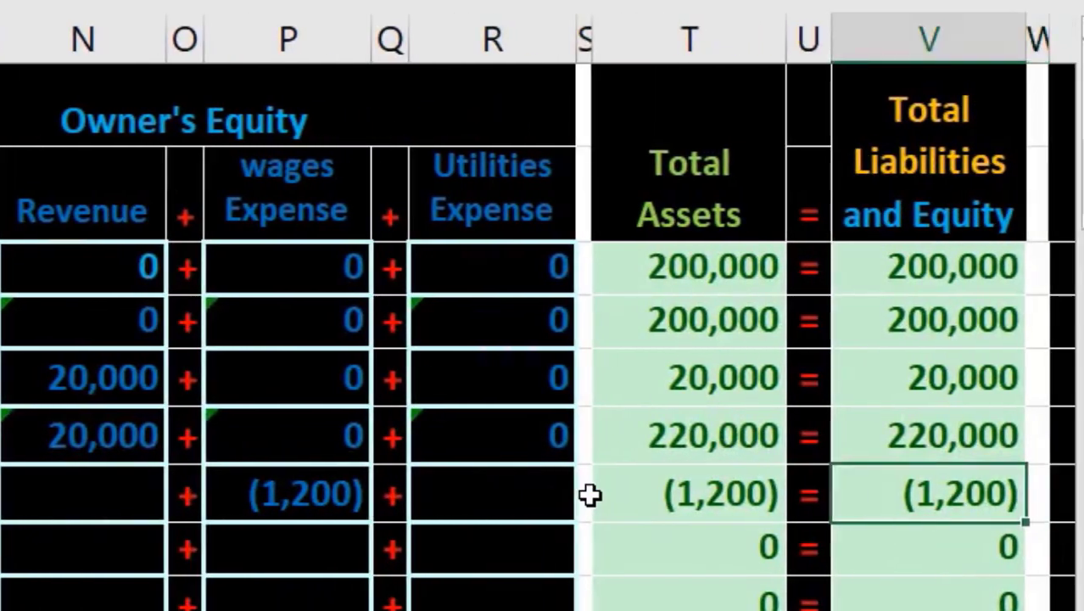
key(Left)
key(Right)
key(Left)
key(Left)
key(Left)
key(Left)
key(Left)
key(Left)
key(Left)
key(Left)
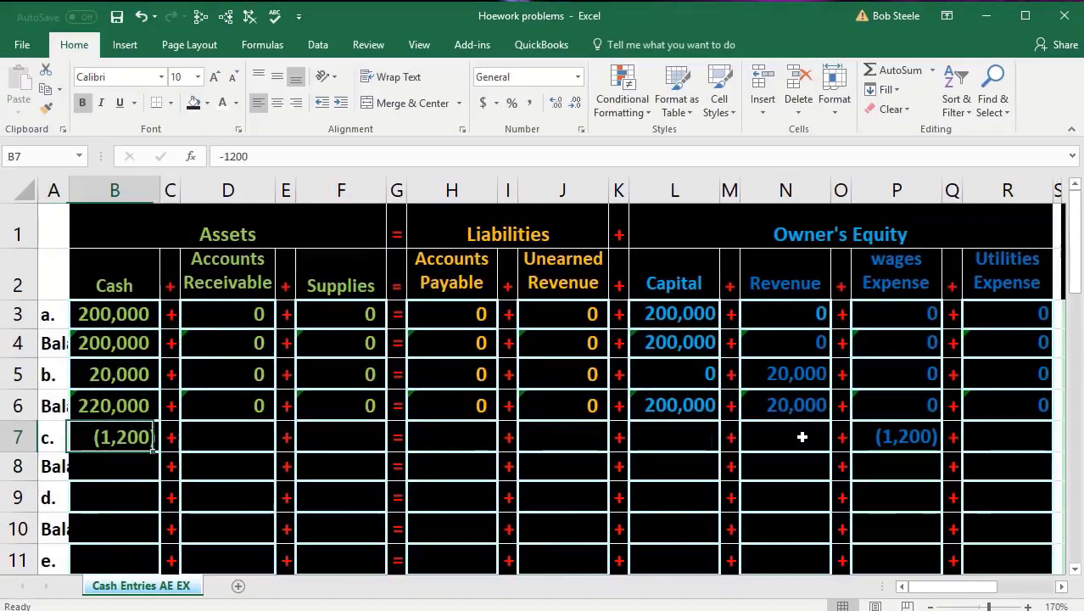
key(Right)
key(Right)
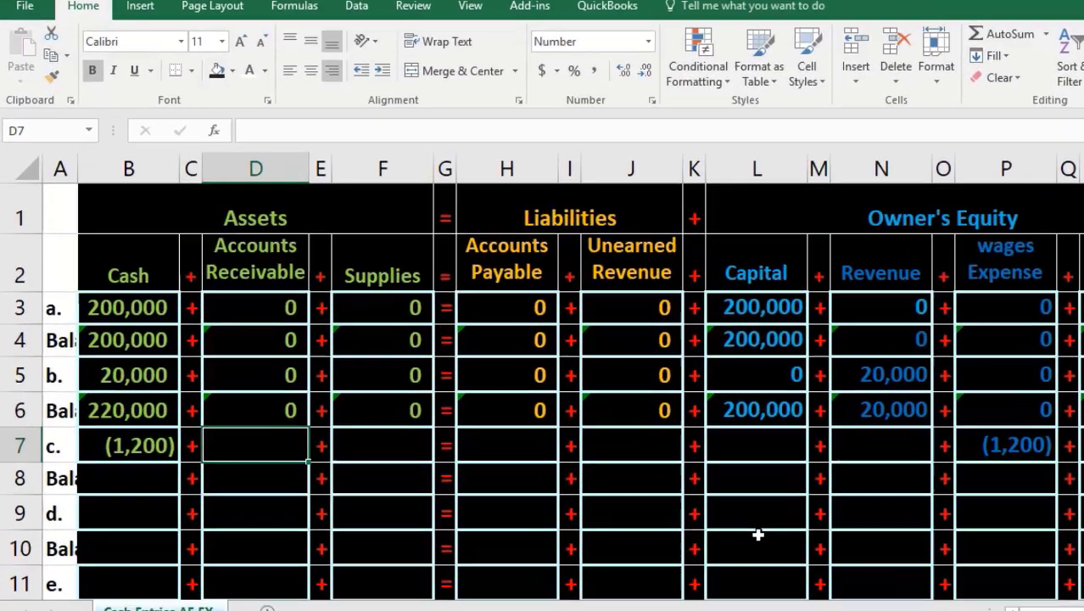
- Enter 0 in row 7's Accounts Receivable, Supplies and Accounts Payable cells
text(0)
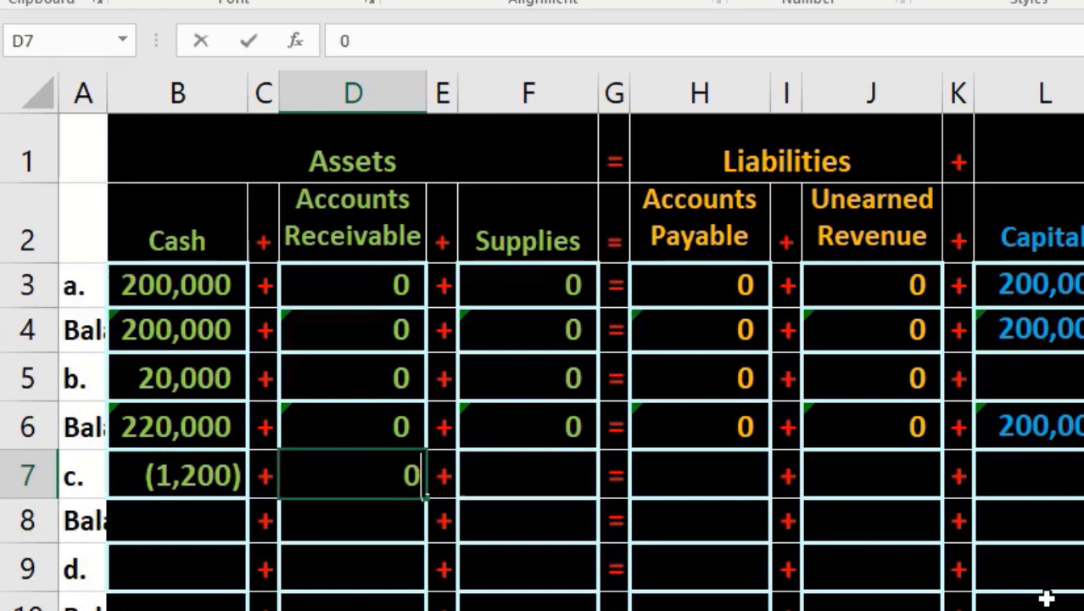
key(Right)
key(Right)
text(0)
key(Right)
key(Right)
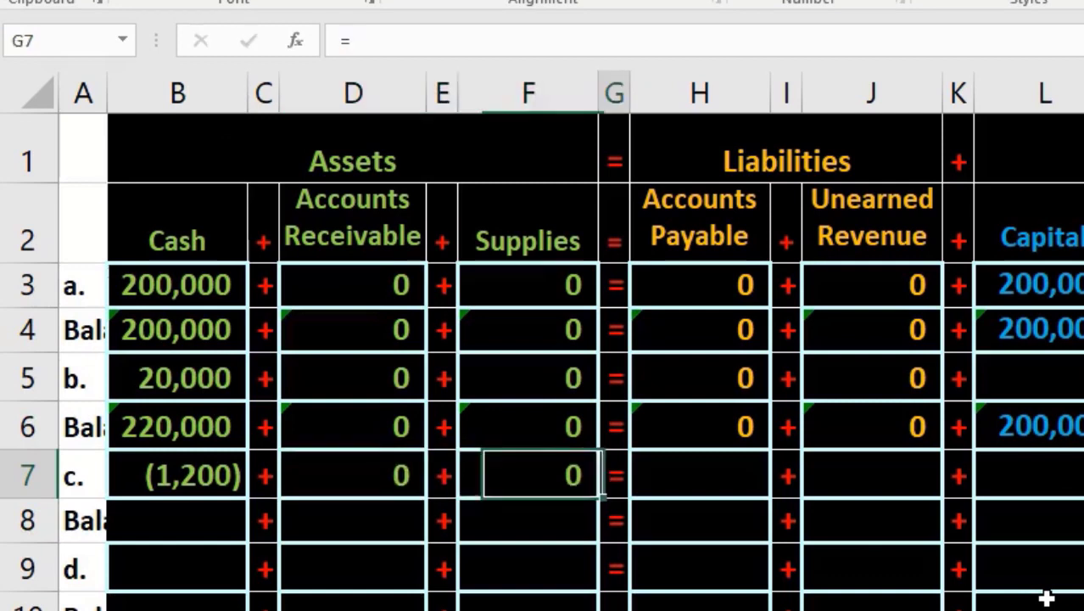
text(0)
key(Right)
key(Right)
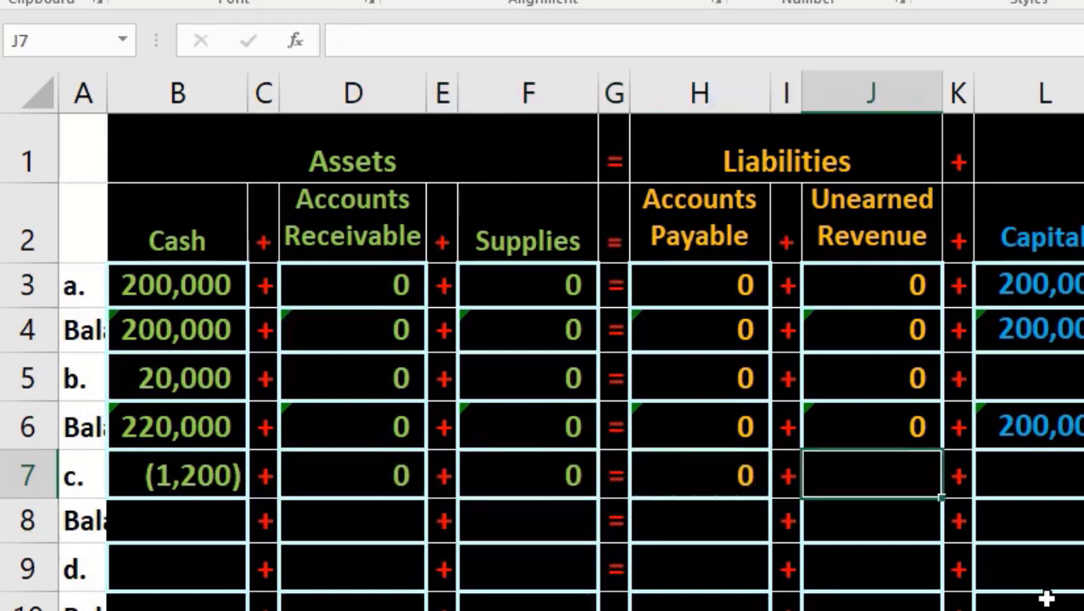
text(0)
key(Right)
key(Right)
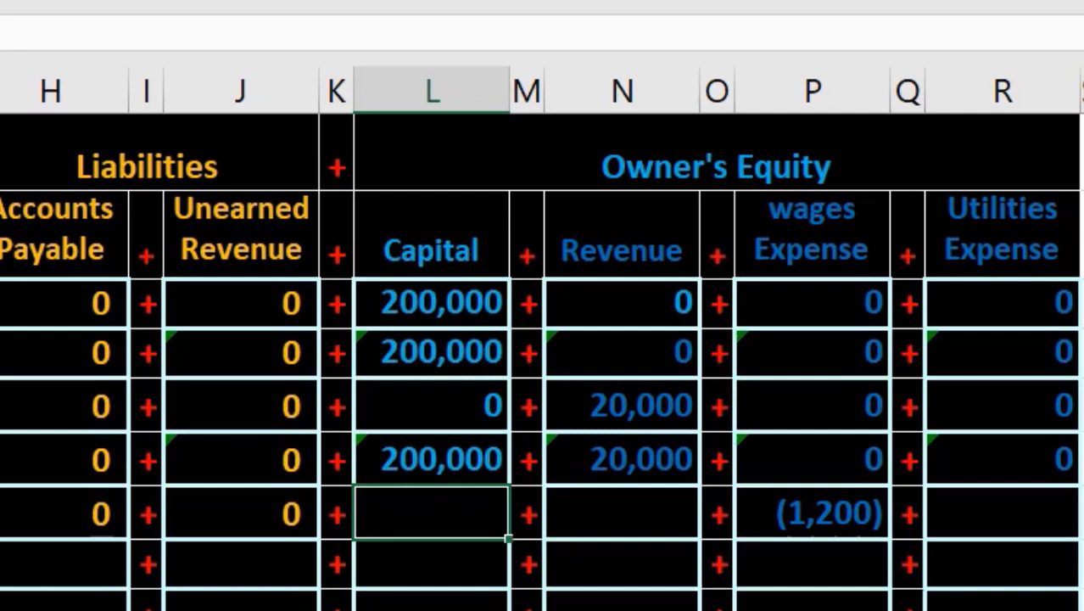
- Enter 0 in row 7's remaining Capital, Revenue and Utilities Expense cells
text(0)
key(Tab)
key(Tab)
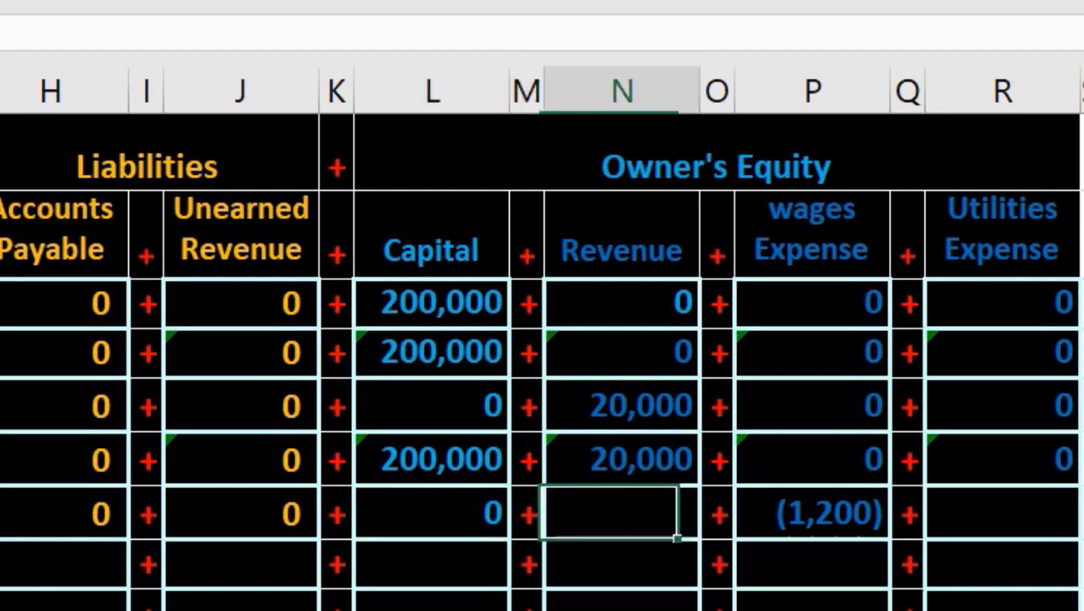
text(0)
key(Tab)
key(Tab)
key(Tab)
key(Tab)
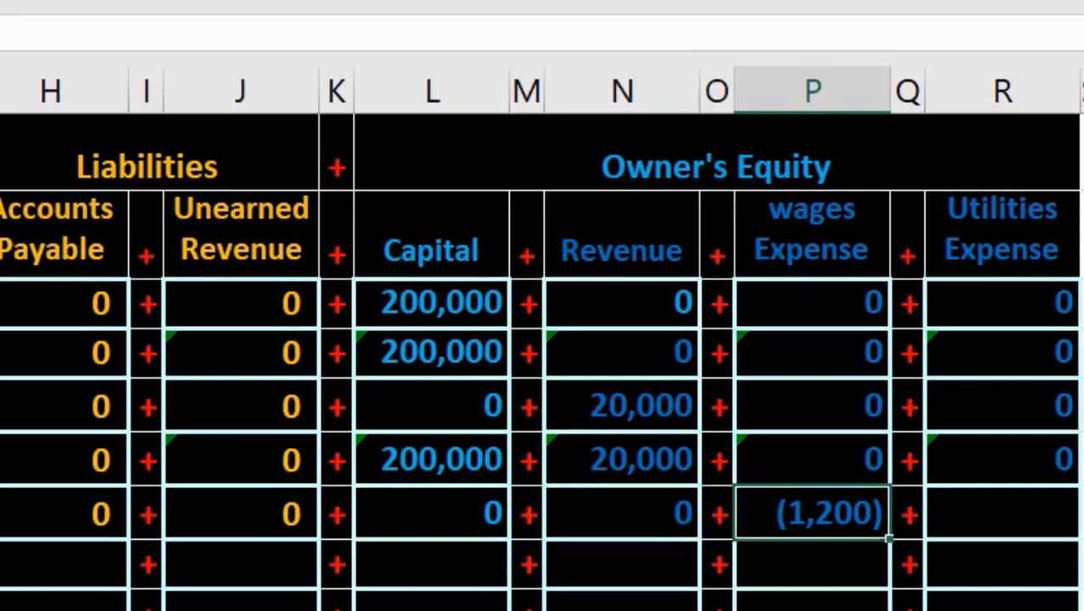
text(0)
key(Return)
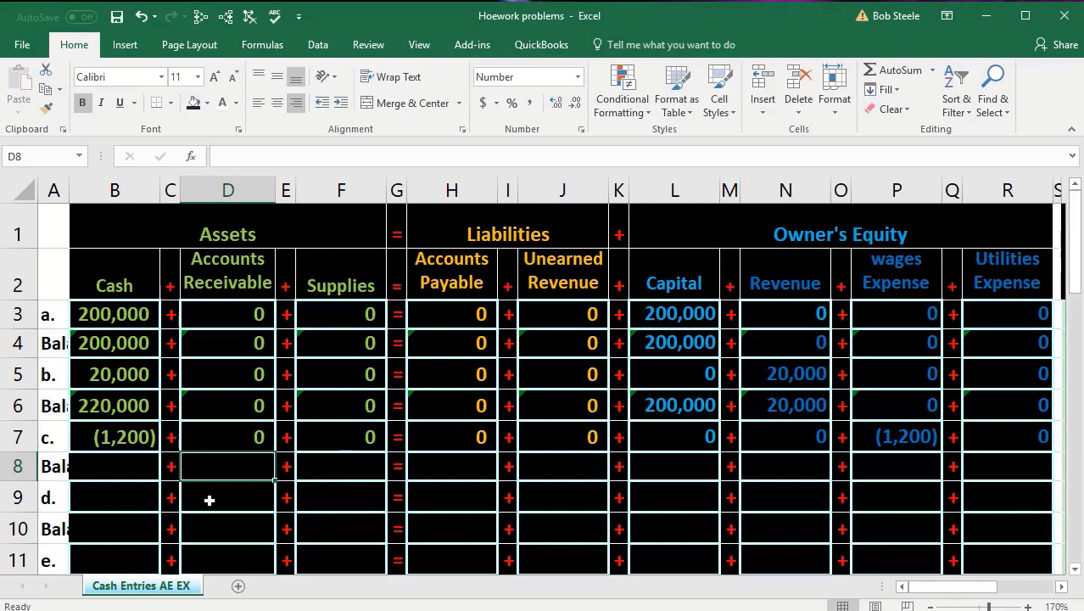
- Review rows 6–8, select B8 and bring up Windows Calculator
drag(54, 404, 314, 383)
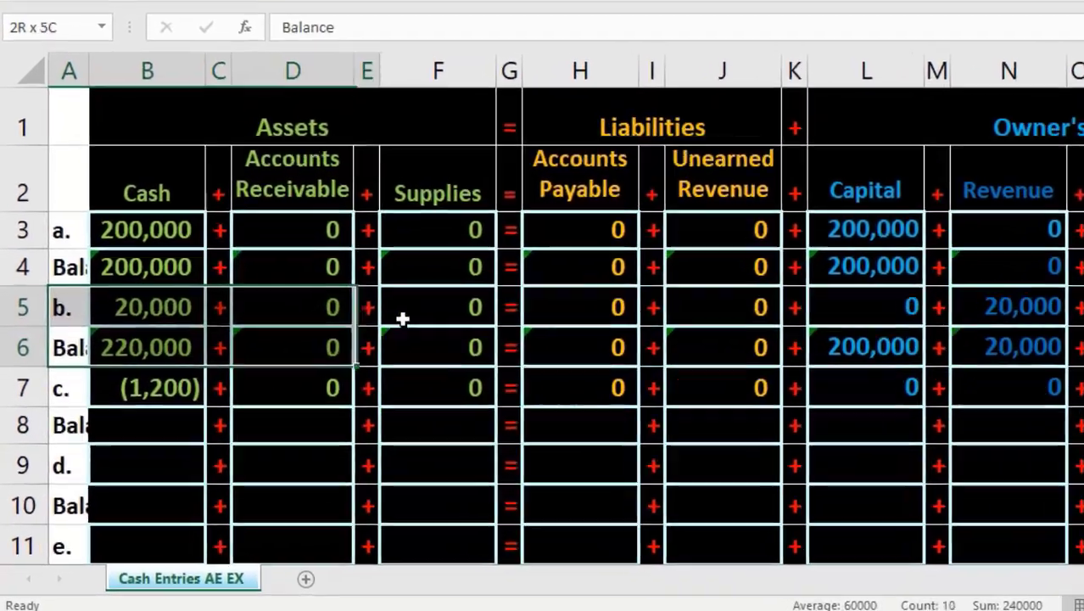
drag(403, 319, 1082, 381)
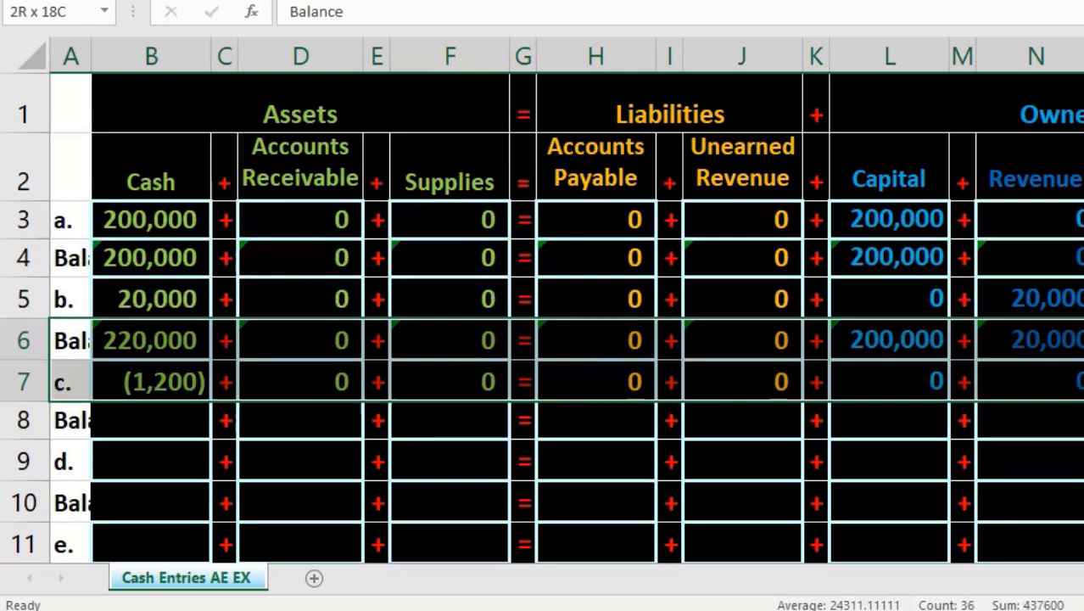
key(shift+Down)
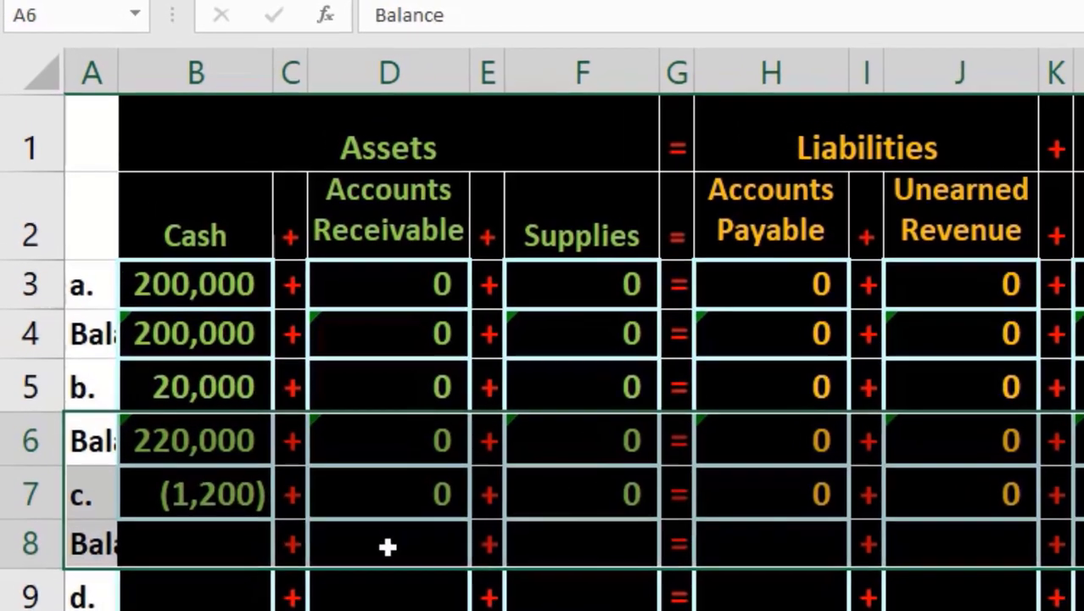
click(147, 425)
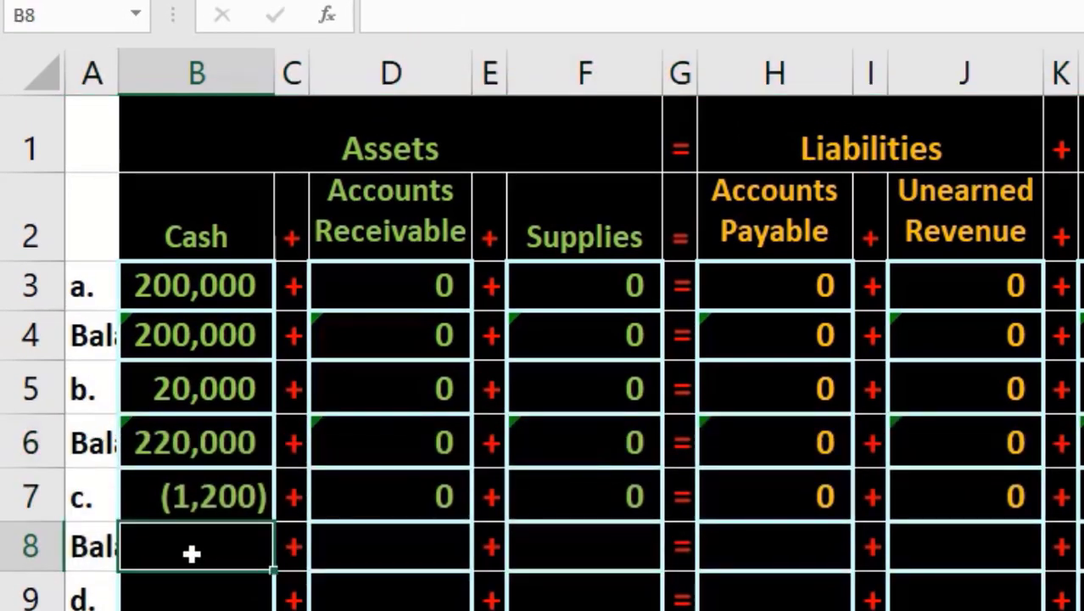
key(alt+Tab)
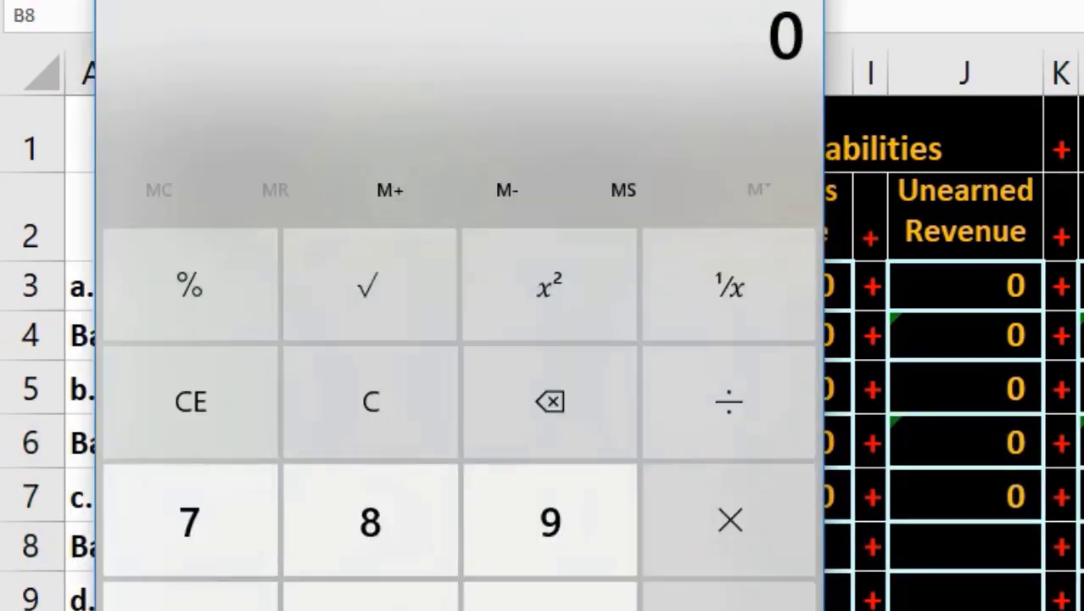
drag(355, 0, 708, 0)
click(717, 417)
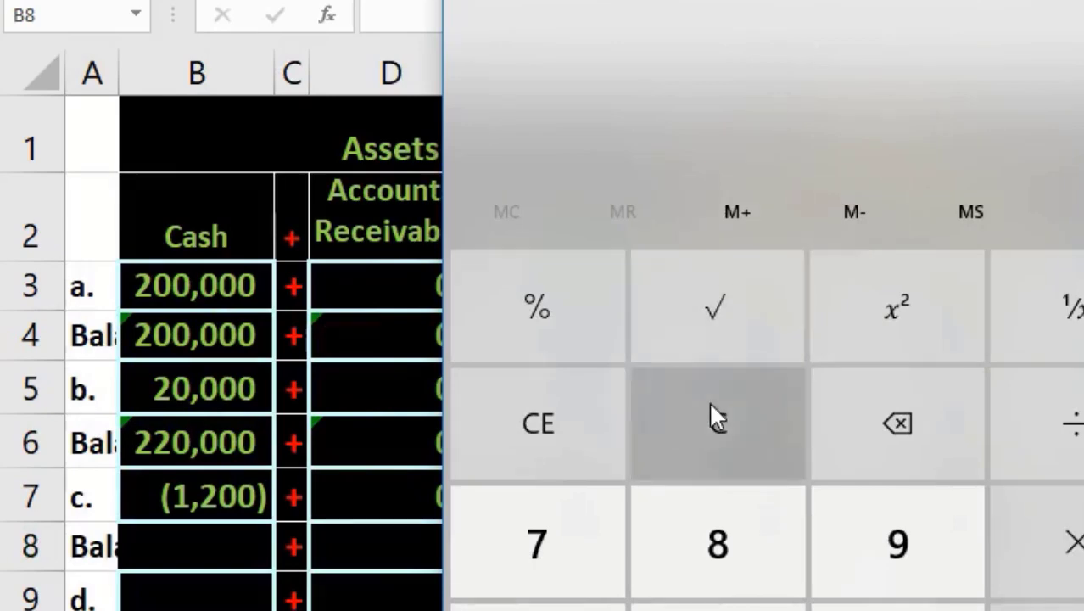
text(220000-)
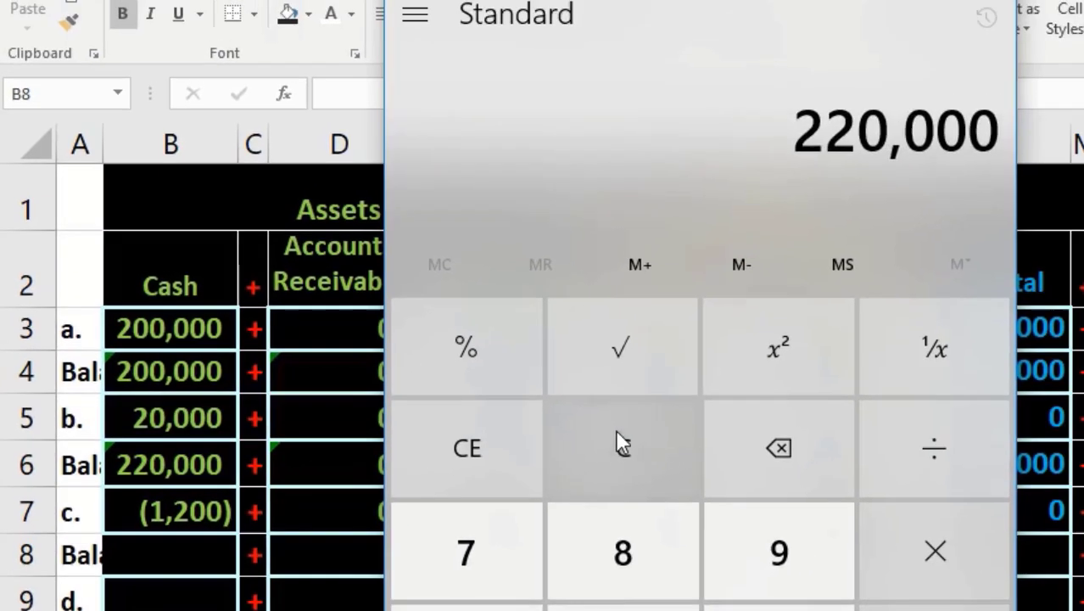
text(1200)
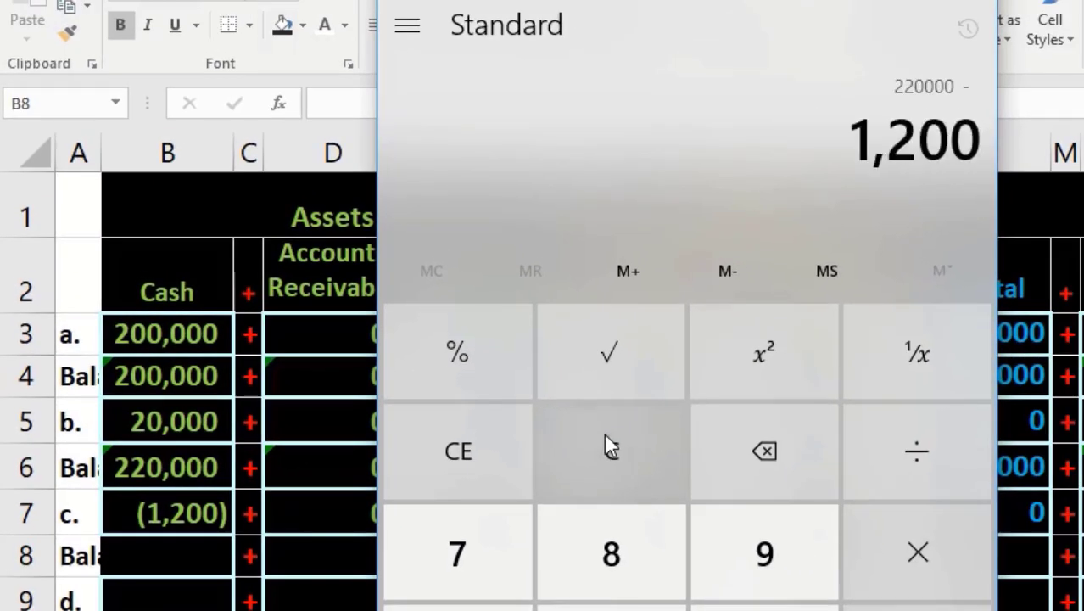
key(Return)
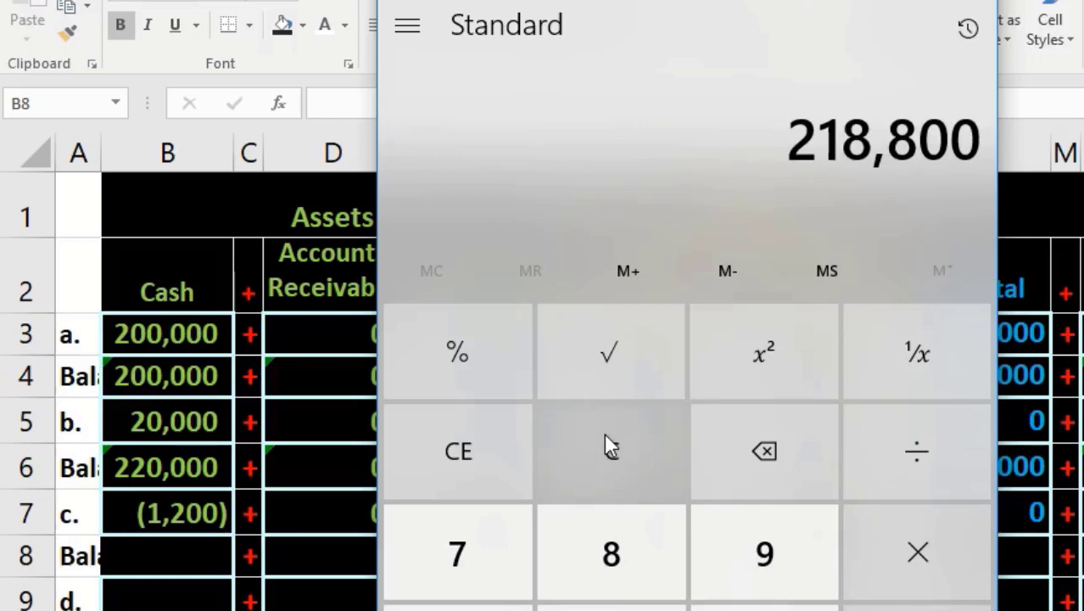
click(861, 4)
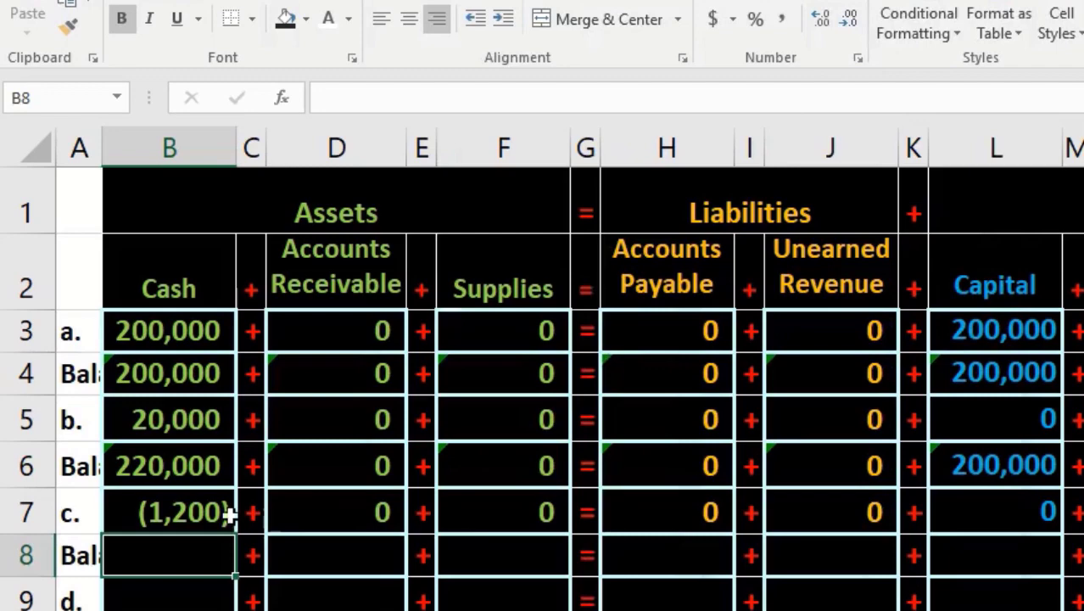
click(195, 513)
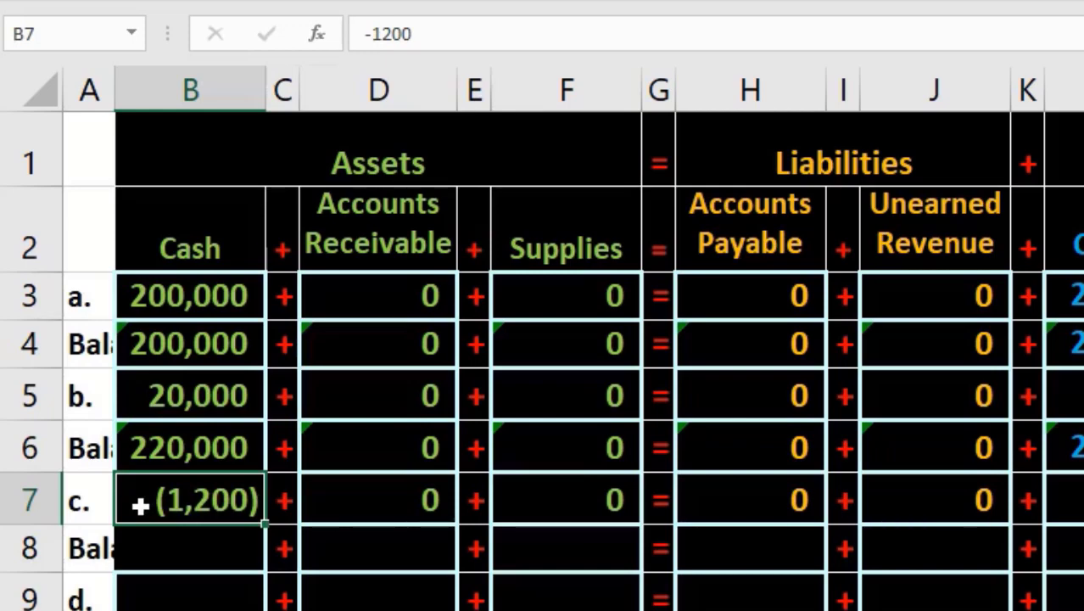
click(157, 451)
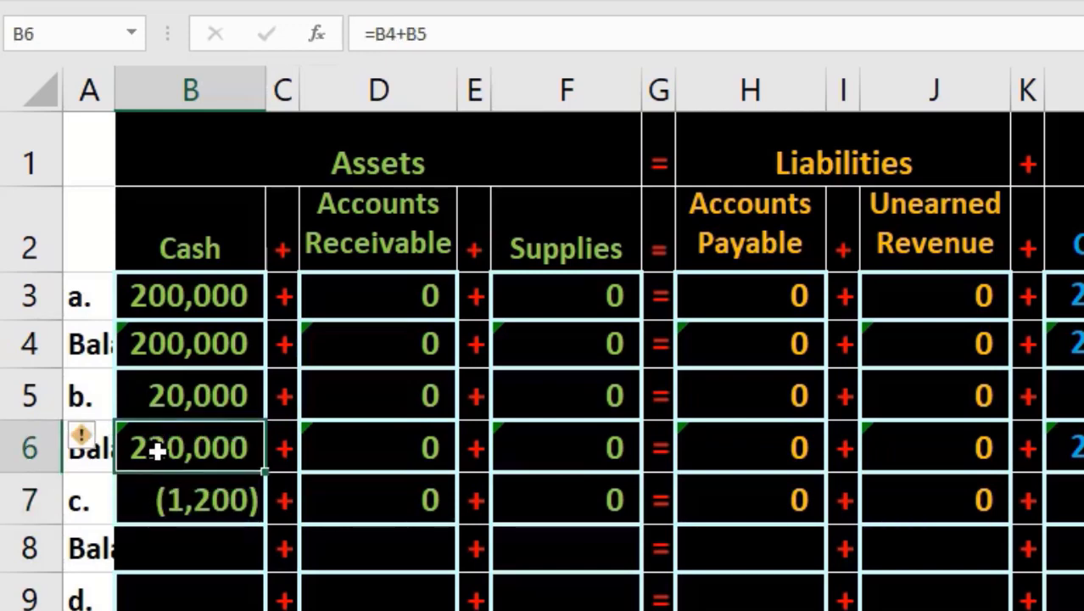
drag(156, 451, 155, 488)
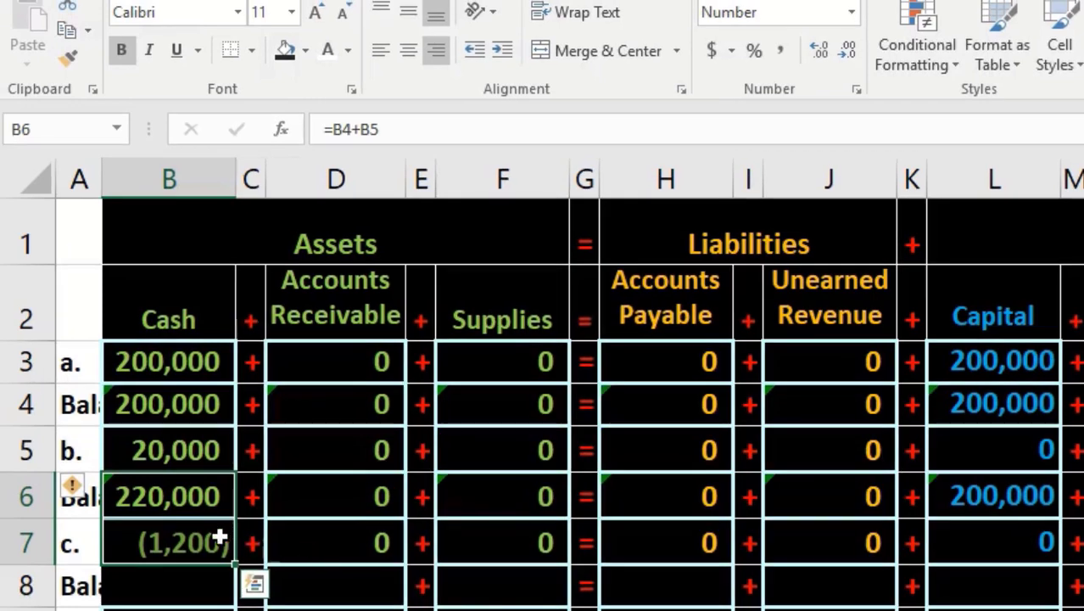
click(195, 585)
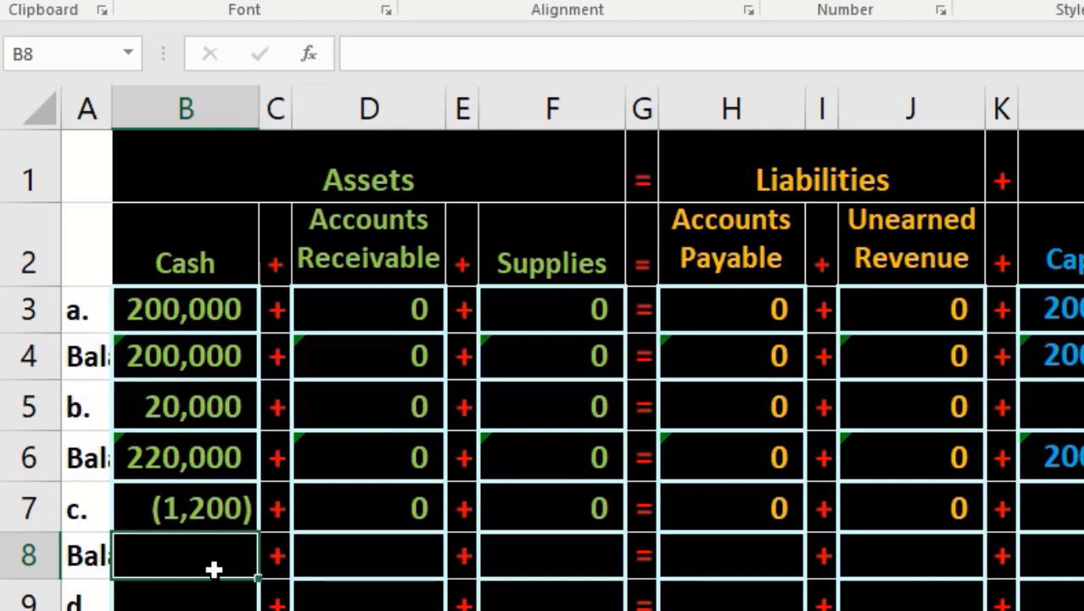
text(=)
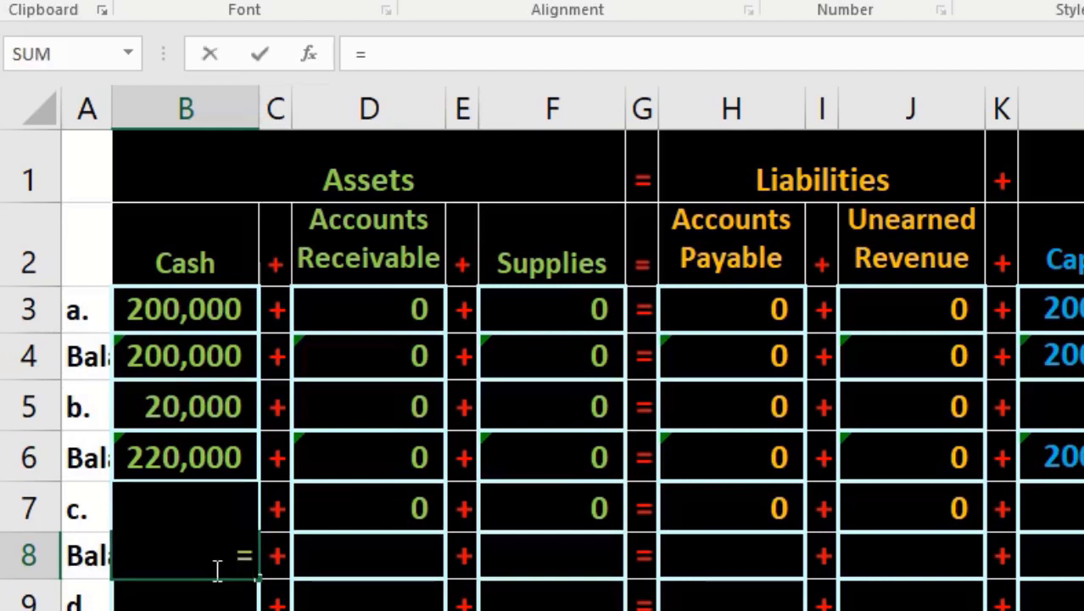
click(212, 460)
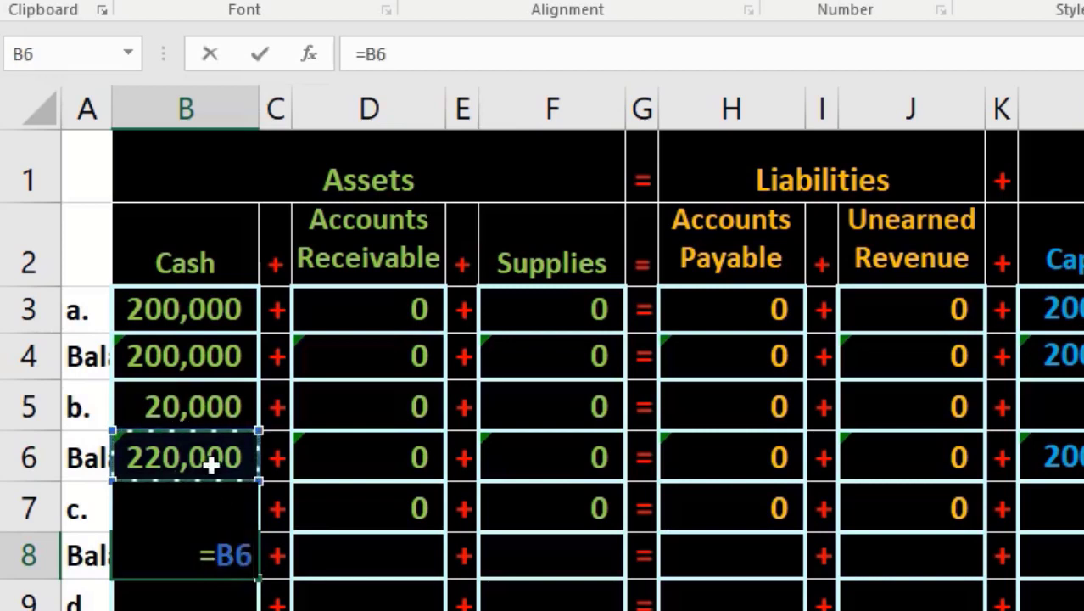
text(+)
key(Up)
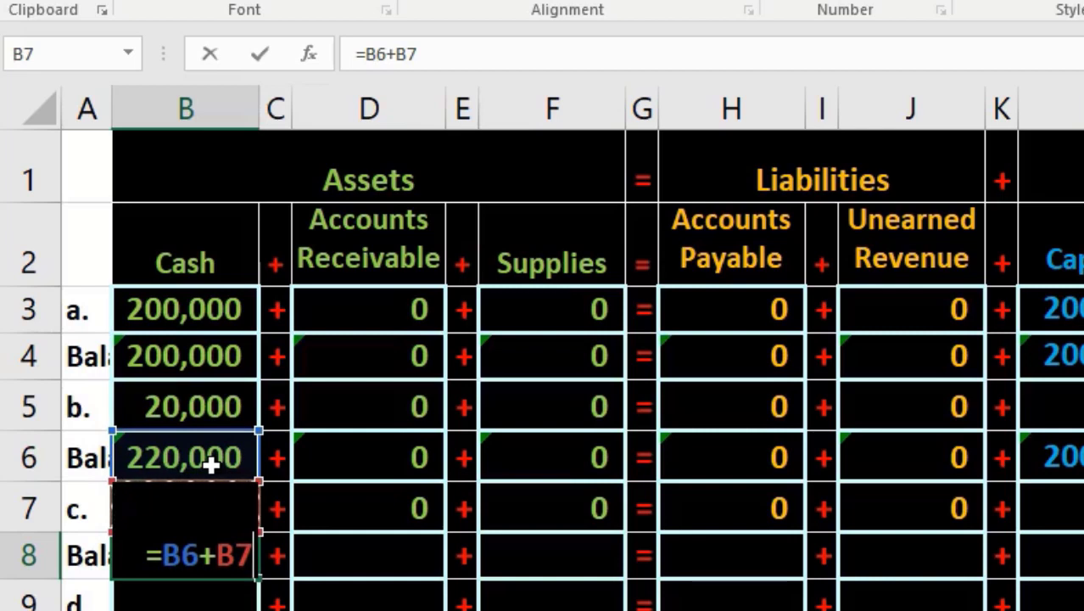
key(Return)
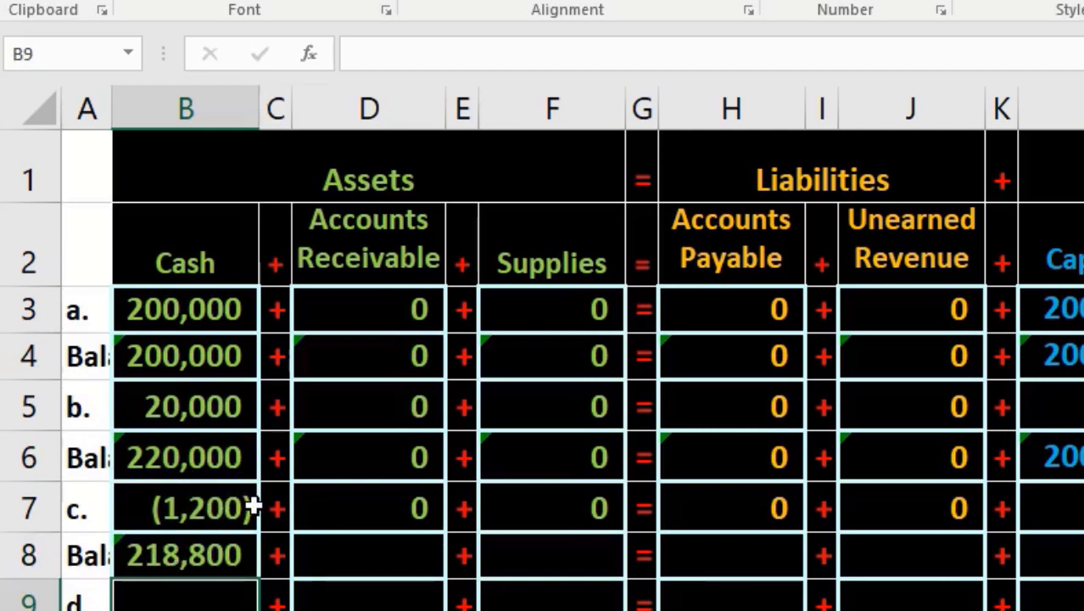
click(222, 551)
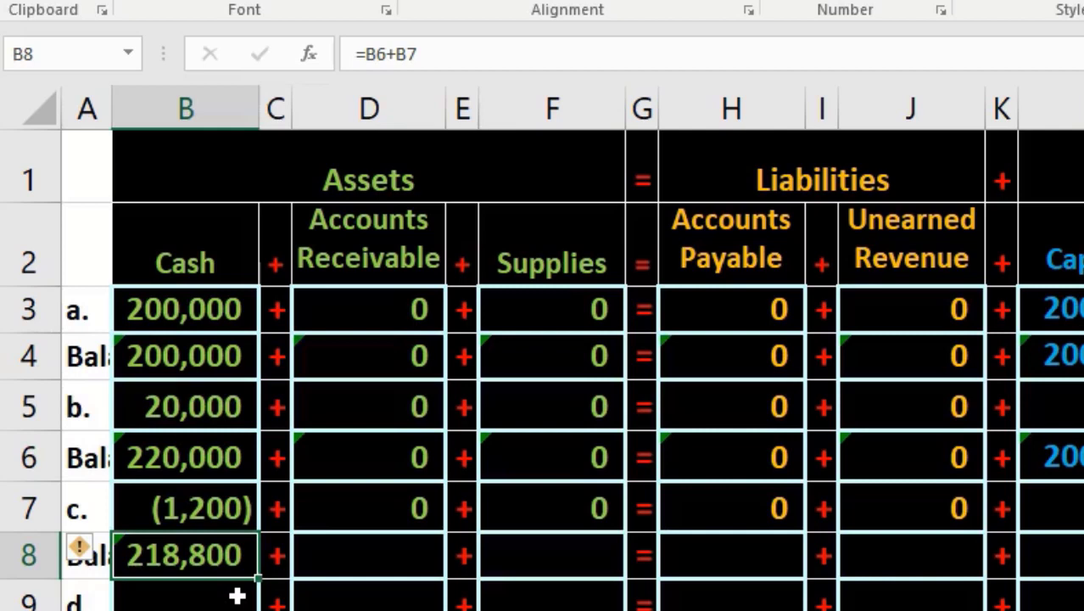
key(Delete)
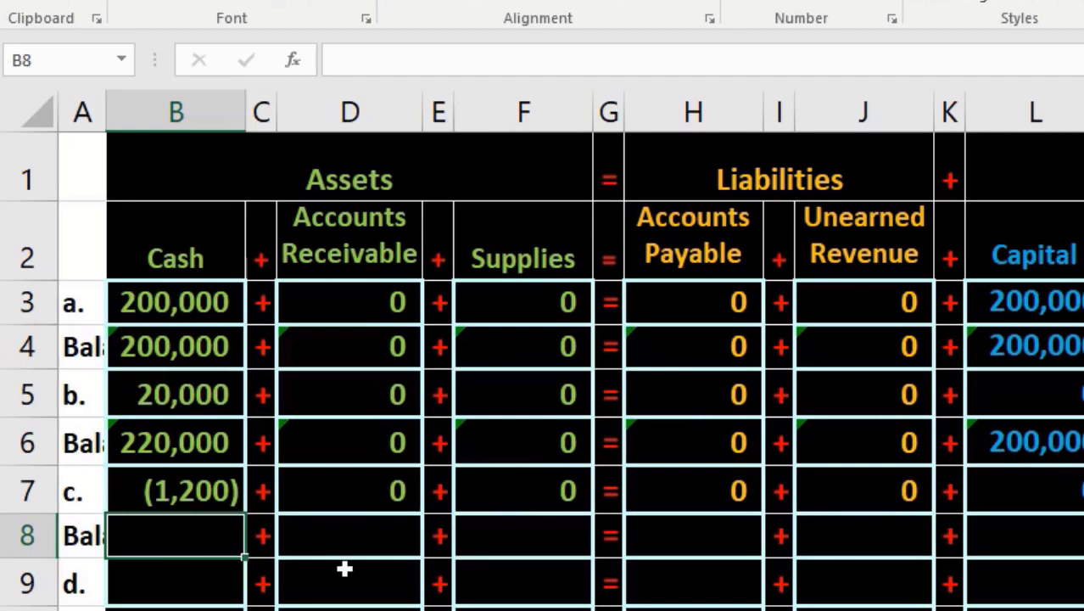
- Enter =SUM(B6:B7) in B8 so the Cash balance shows 218,800, and verify it
text(=su)
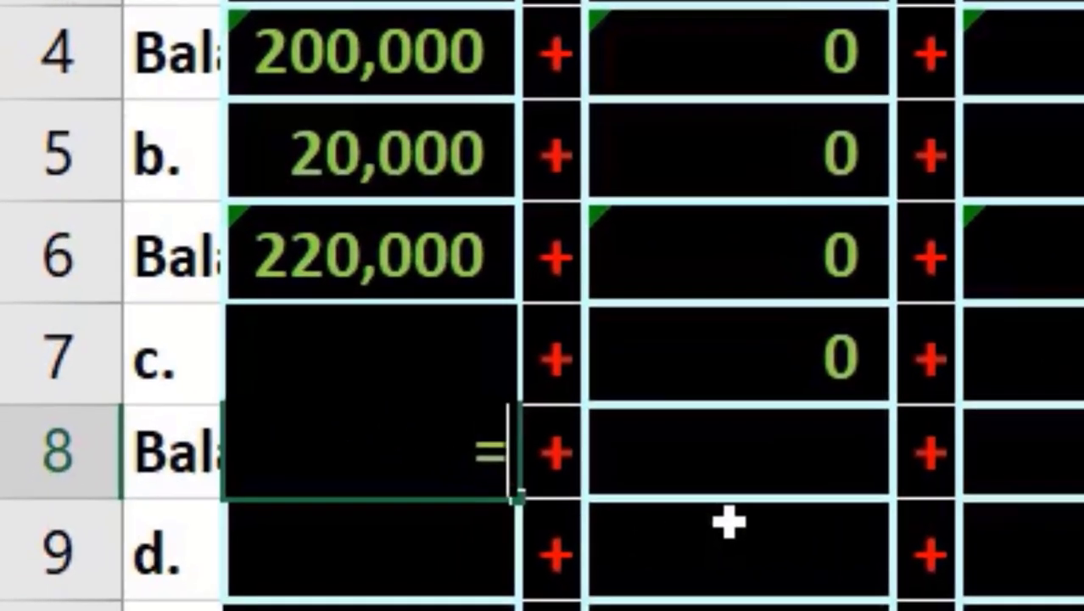
text(m)
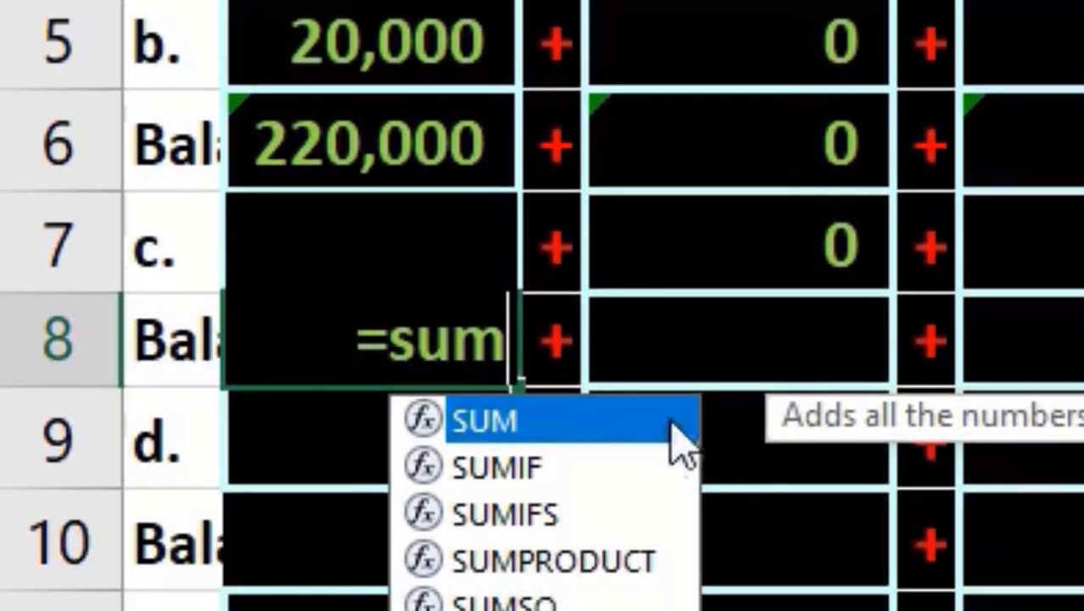
double_click(504, 421)
drag(433, 148, 423, 235)
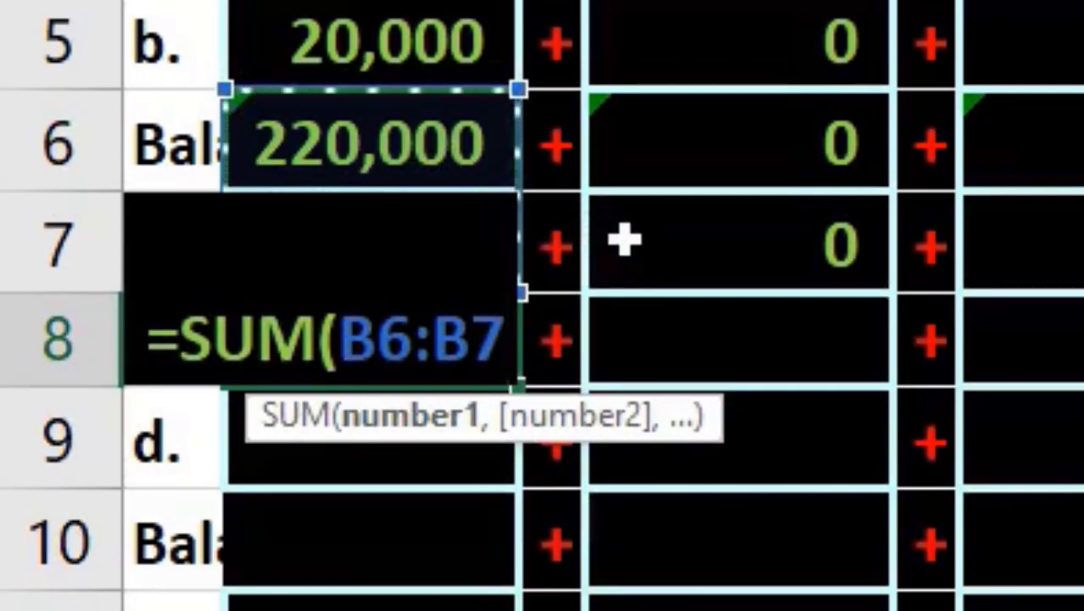
text())
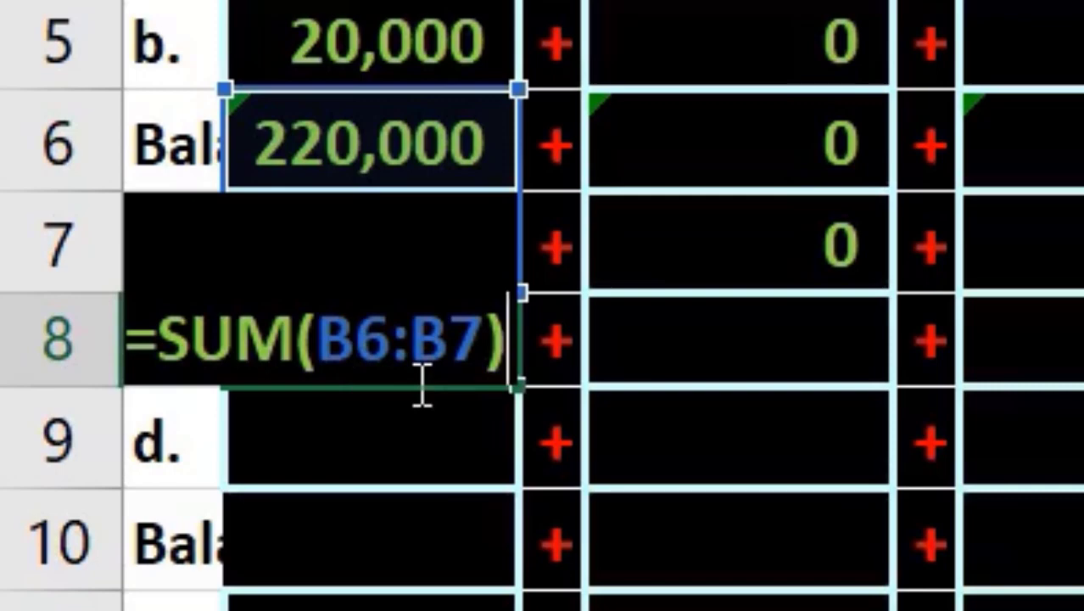
key(Return)
drag(392, 177, 392, 216)
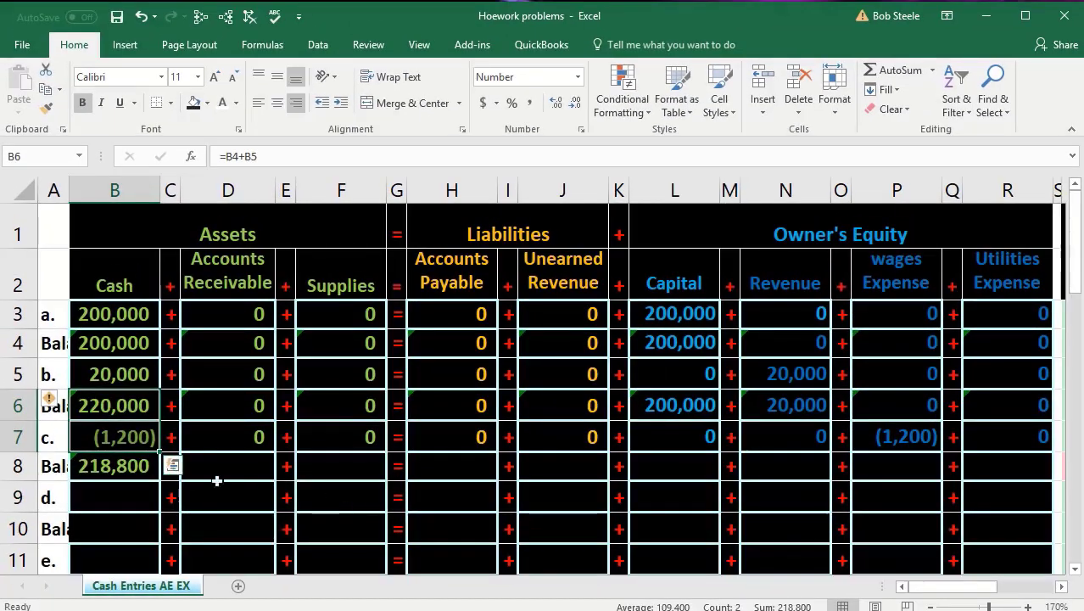
click(112, 465)
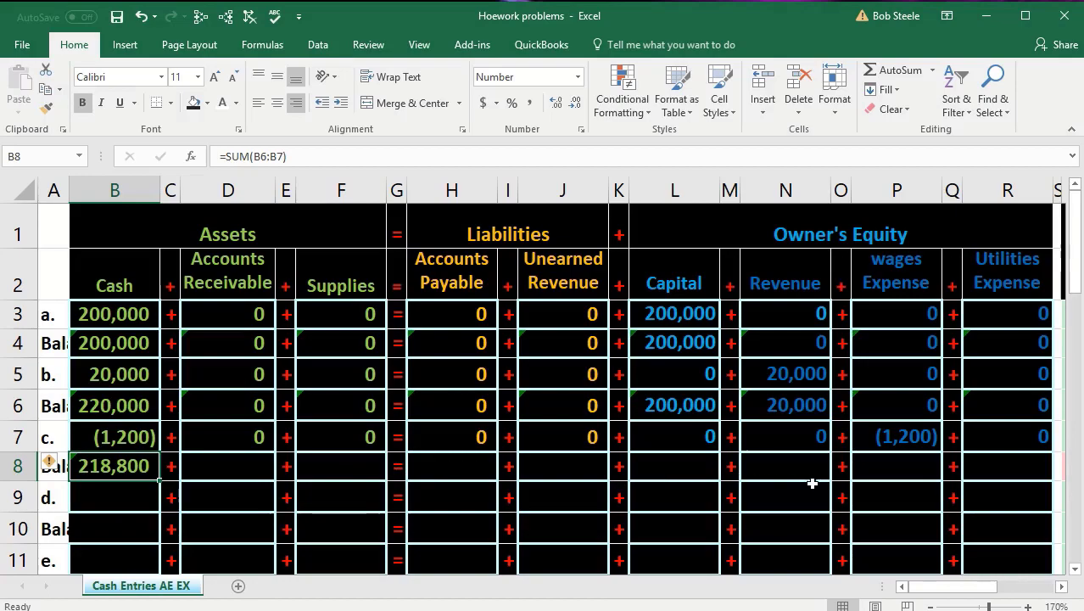
click(891, 467)
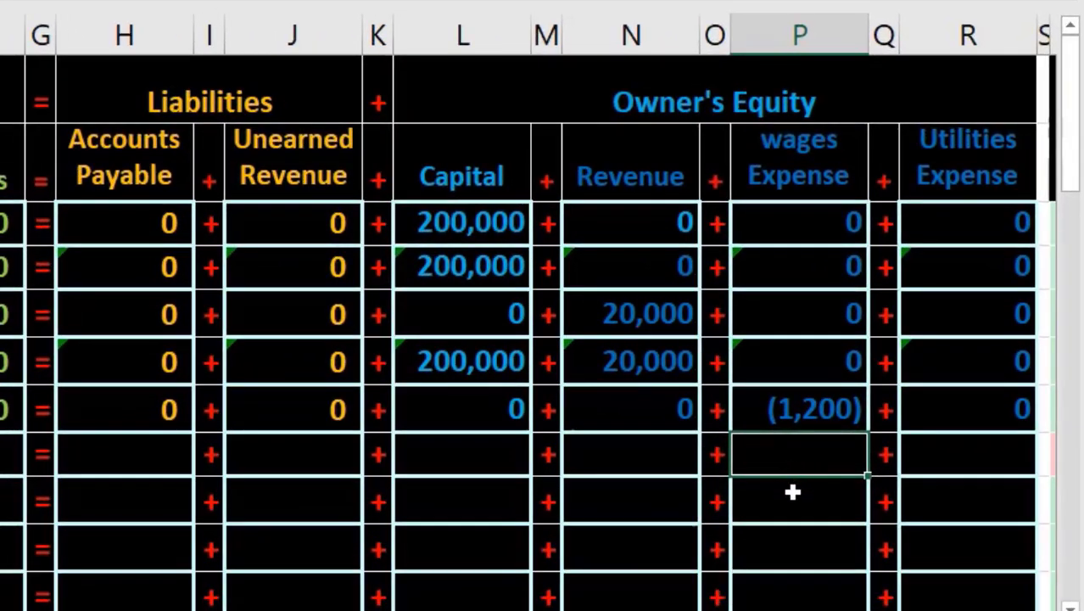
- Enter =SUM(P6:P7) in P8 so the wages expense balance shows (1,200)
text(=sum)
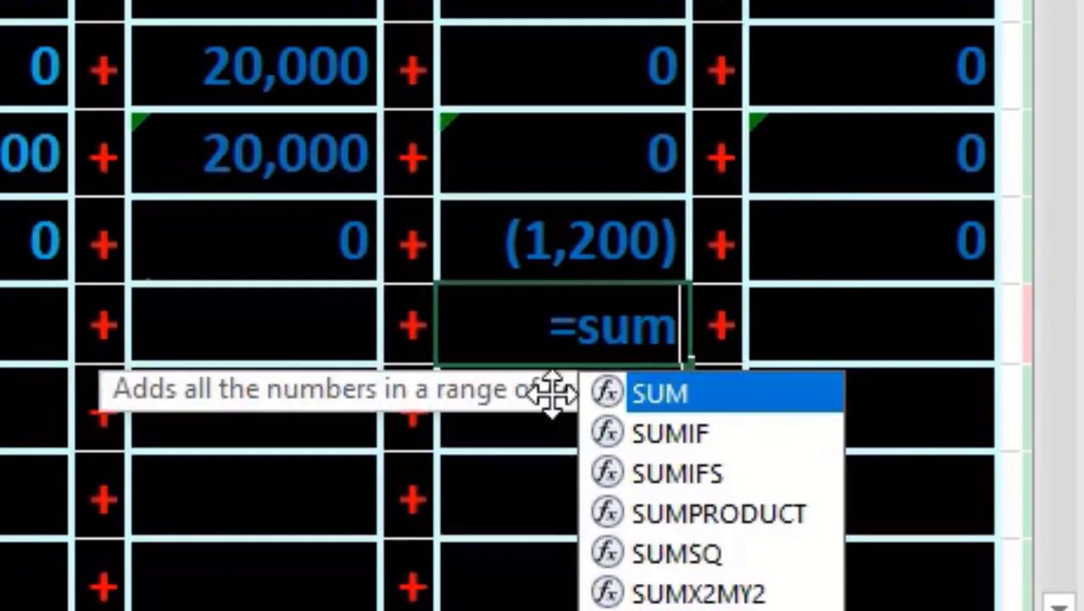
double_click(670, 394)
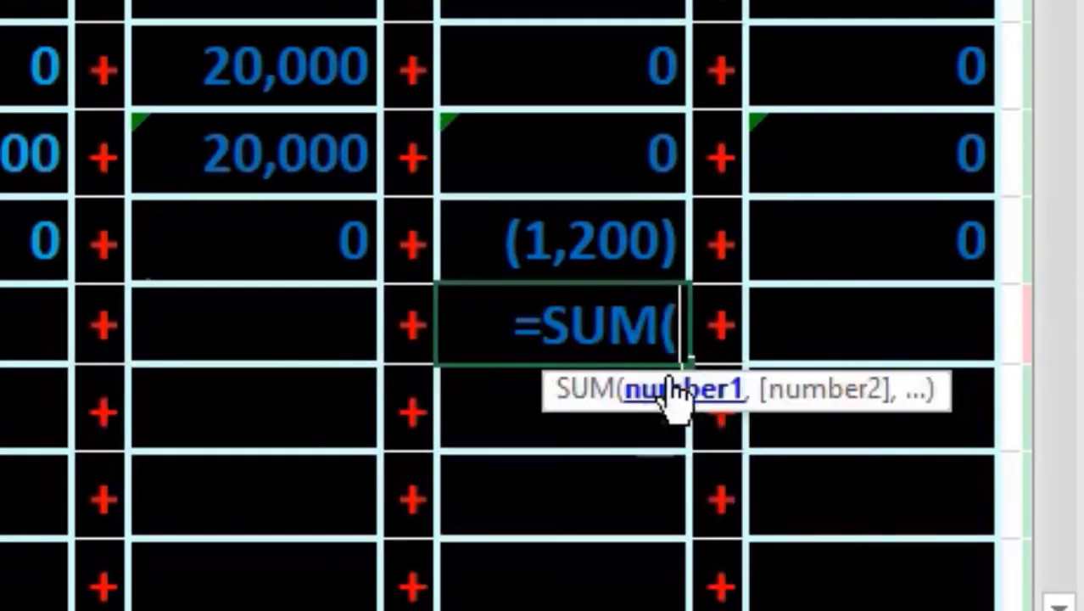
click(578, 146)
drag(579, 145, 581, 213)
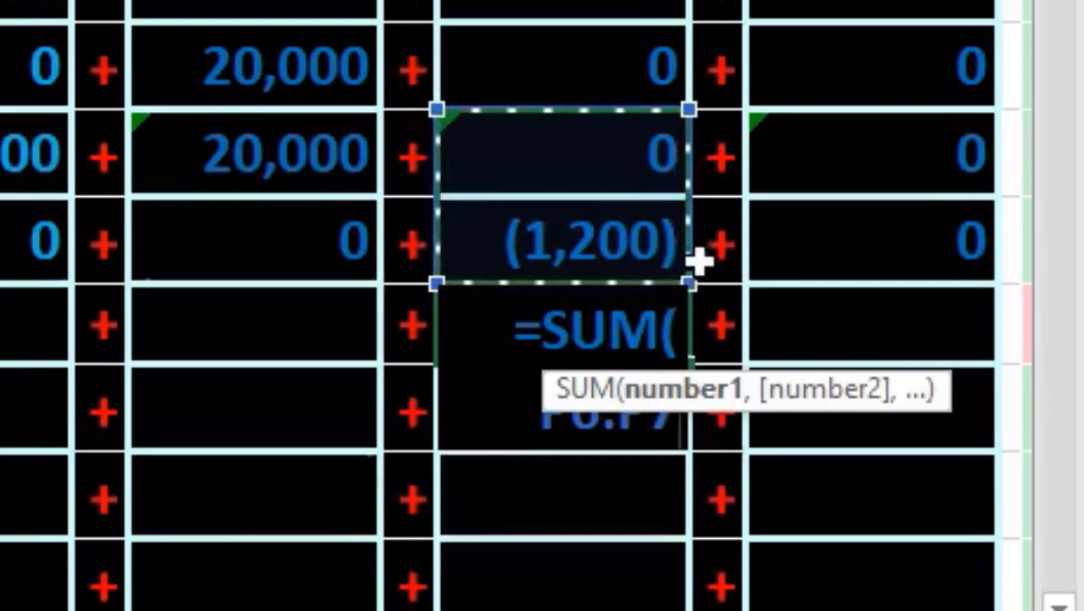
key(Return)
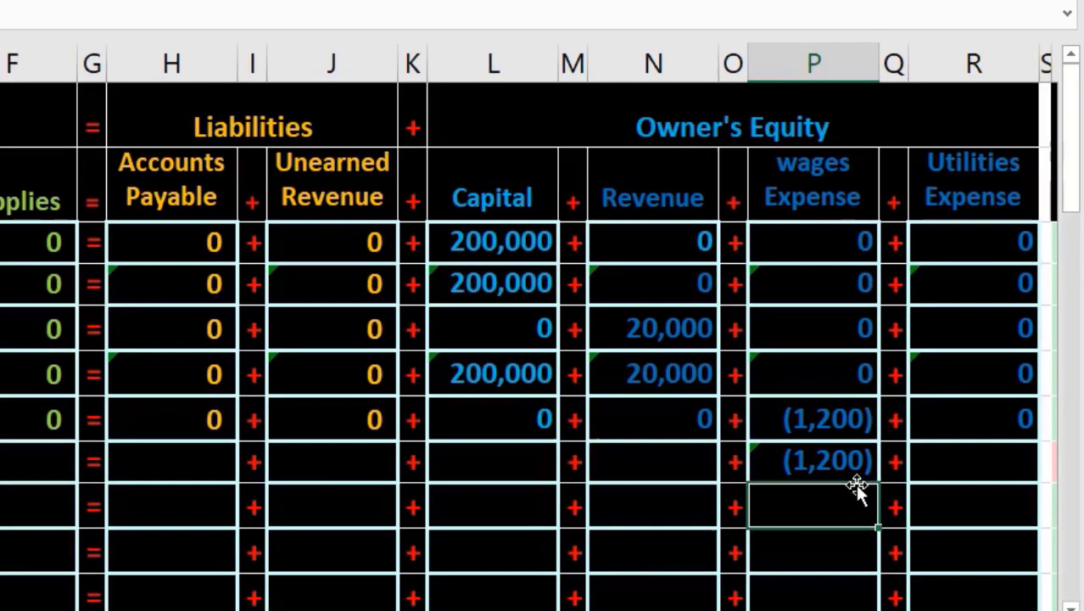
- Check row 8's totals, which stand at 218,800 versus (1,200)
key(Up)
key(Left)
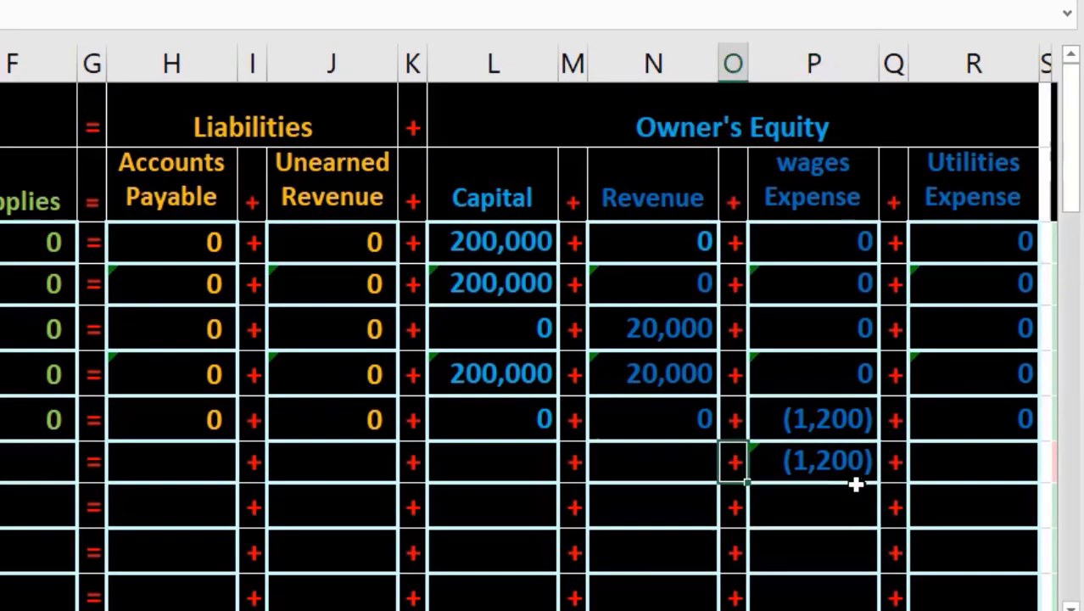
key(Right)
key(Right)
key(Right)
key(Right)
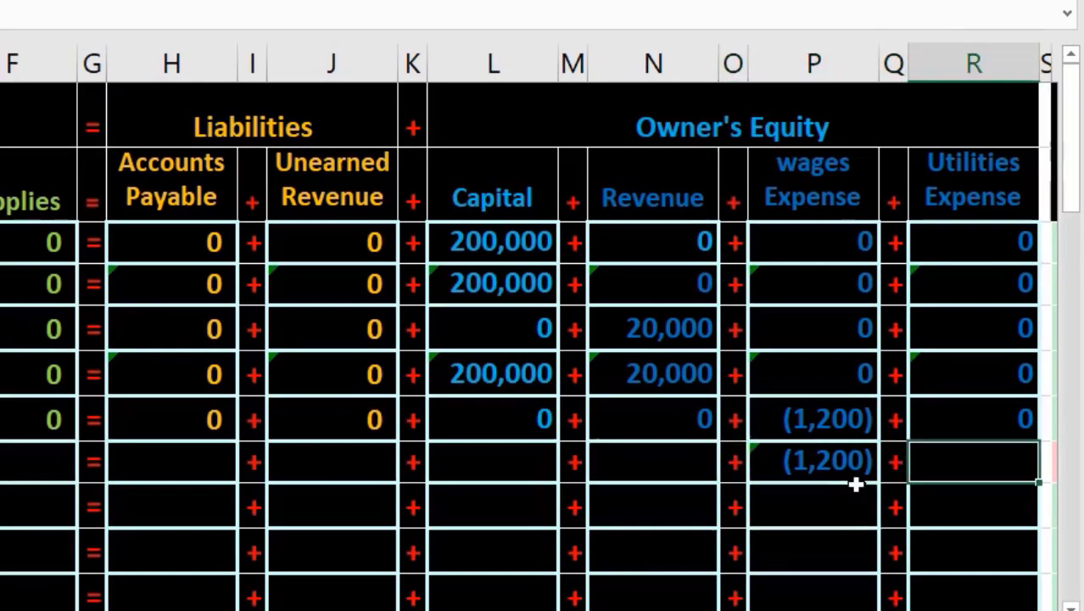
key(Right)
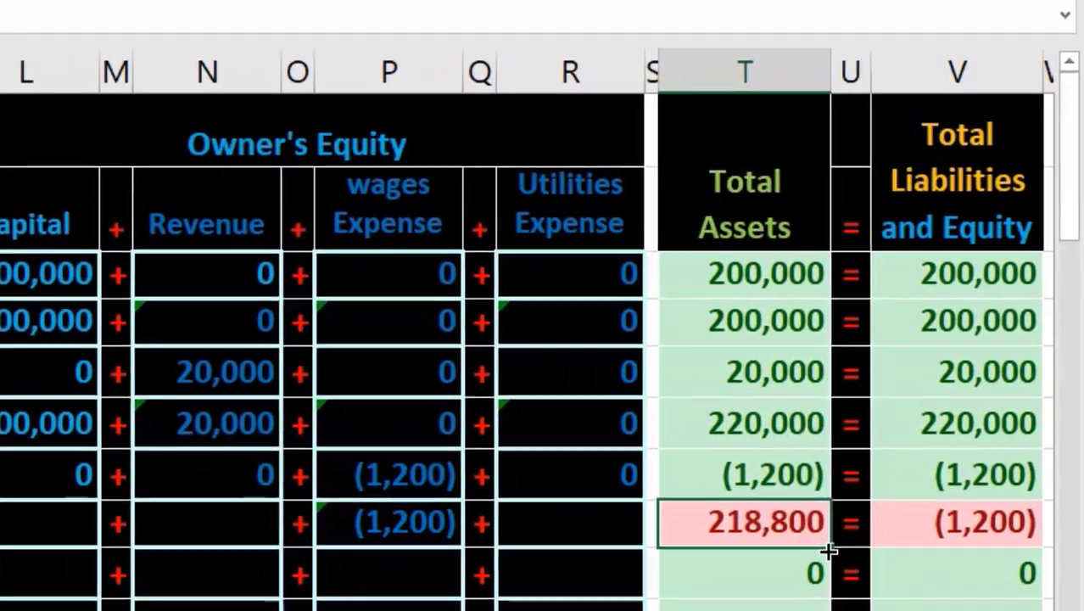
key(Left)
key(Left)
key(Left)
key(Left)
key(Left)
key(Left)
key(Left)
key(Left)
key(Left)
key(Left)
key(Left)
key(Left)
key(Left)
key(Left)
key(Left)
key(Left)
key(Left)
key(Left)
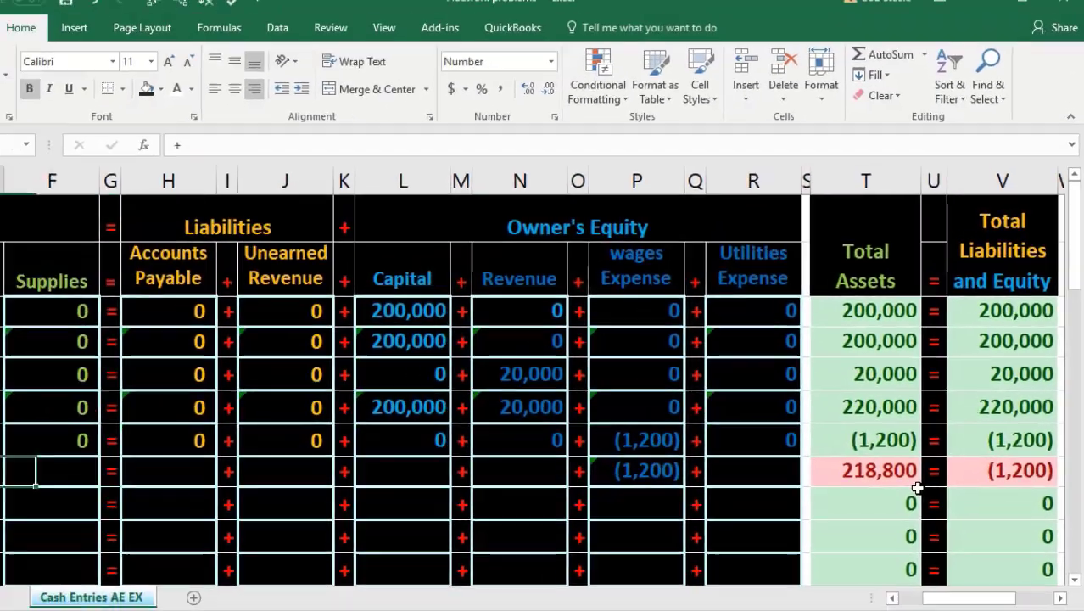
key(Left)
key(Up)
key(Up)
key(Up)
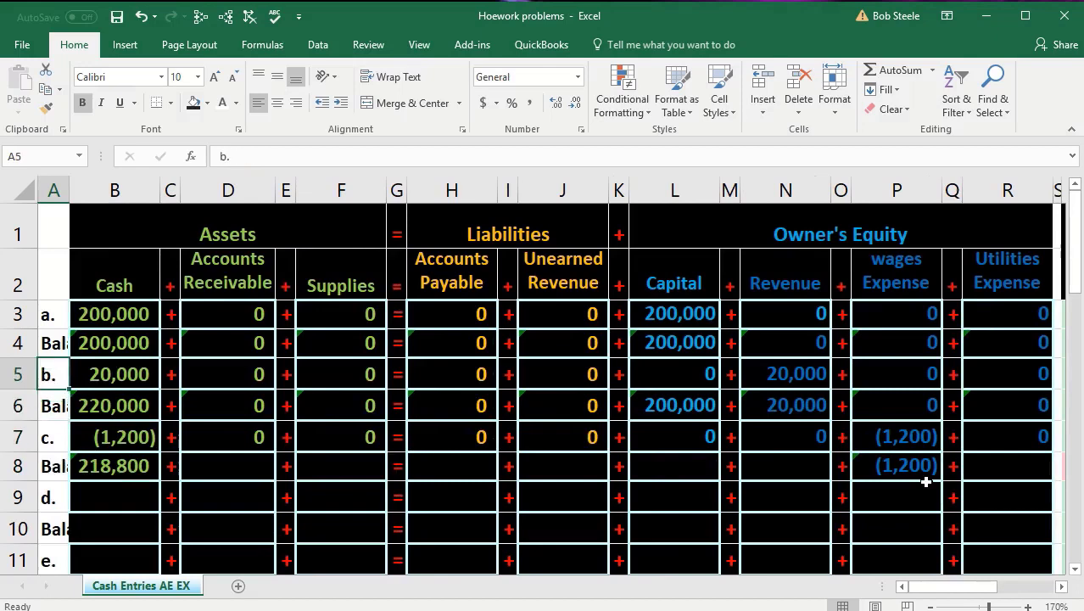
- Enter =SUM(L6:L7) in L8 for a Capital balance of 200,000
key(Down)
key(Right)
key(Right)
key(Right)
key(Right)
key(Right)
key(Right)
key(Right)
key(Right)
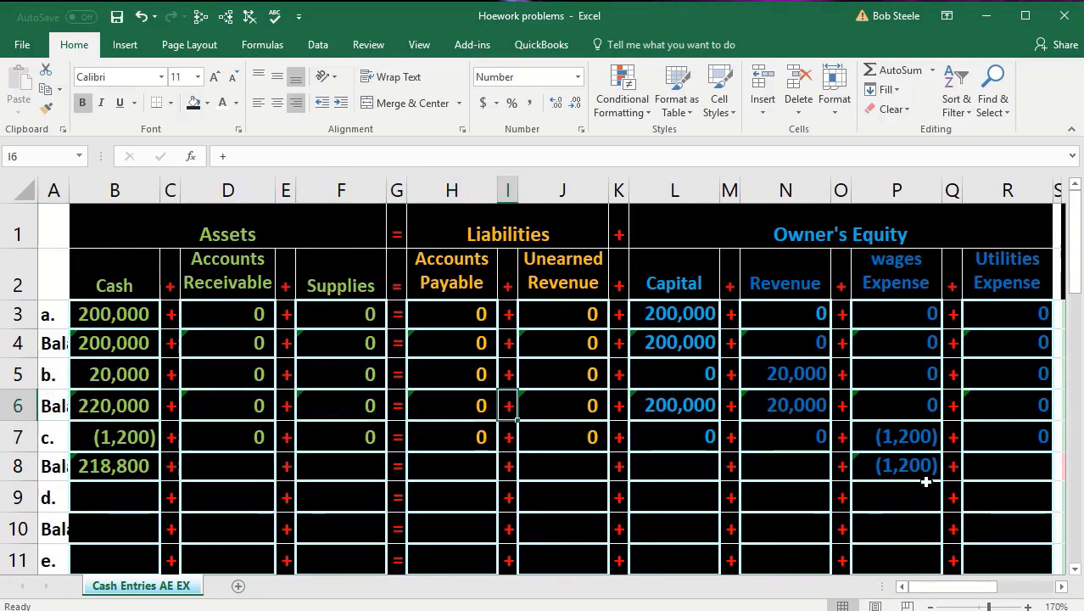
key(Down)
key(Down)
key(Down)
key(Right)
key(Right)
key(Right)
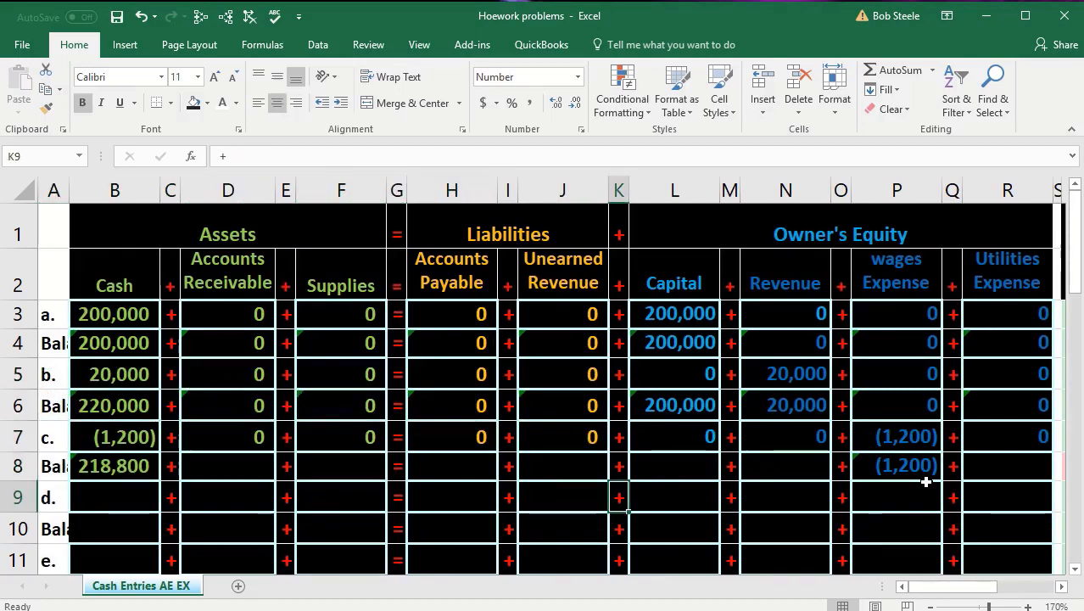
key(Up)
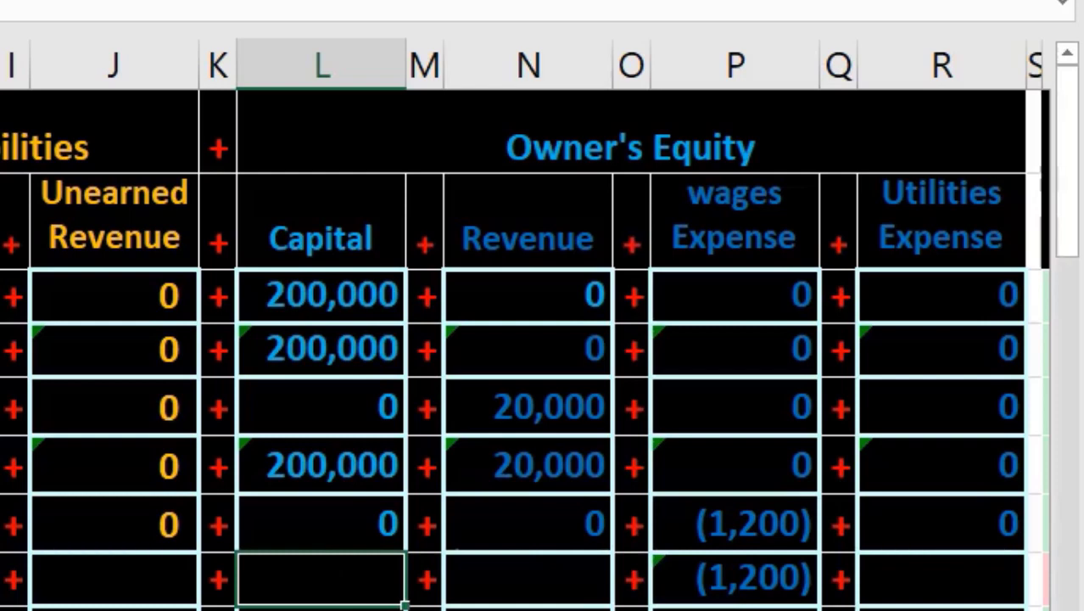
text(=)
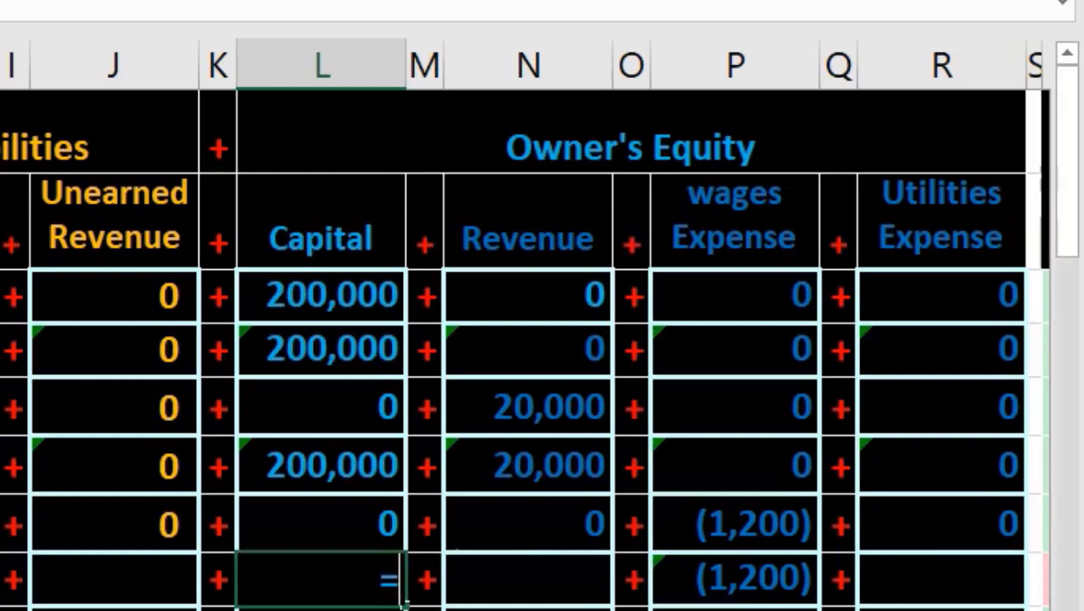
text(sum)
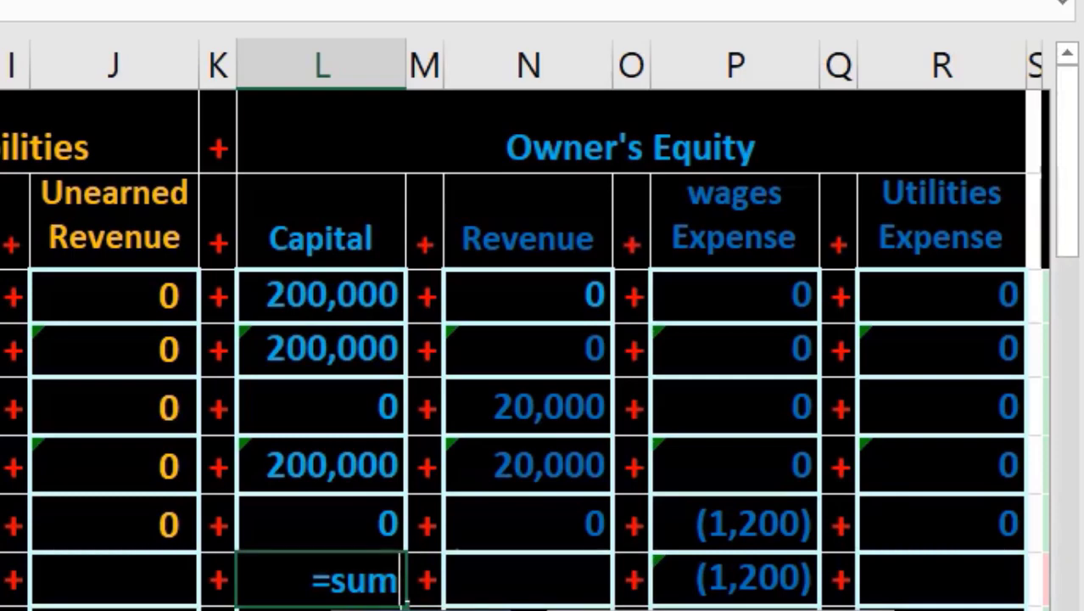
key(Tab)
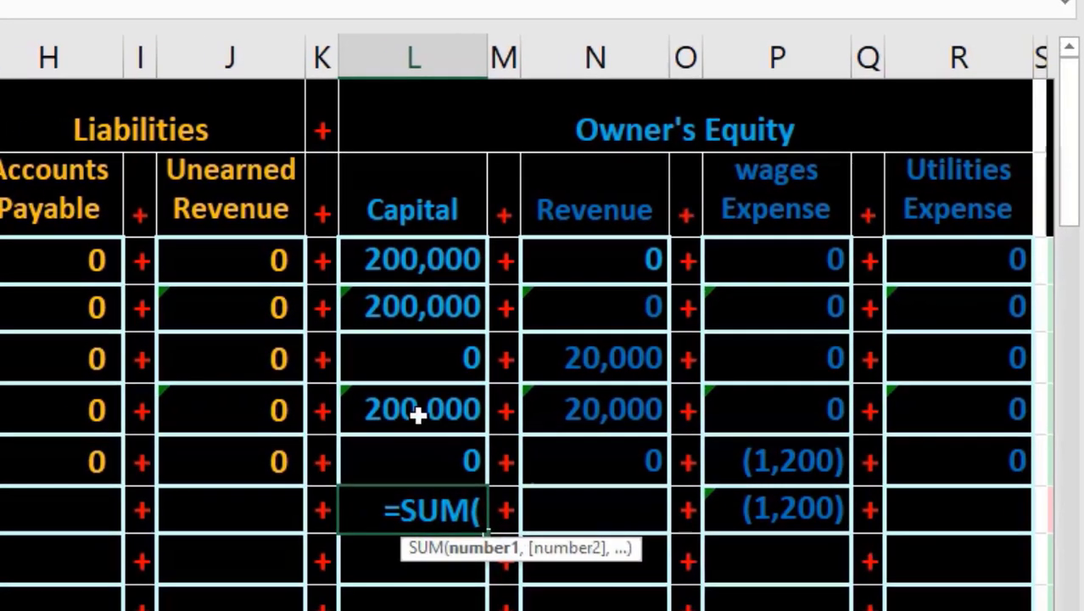
click(327, 480)
drag(418, 426, 416, 451)
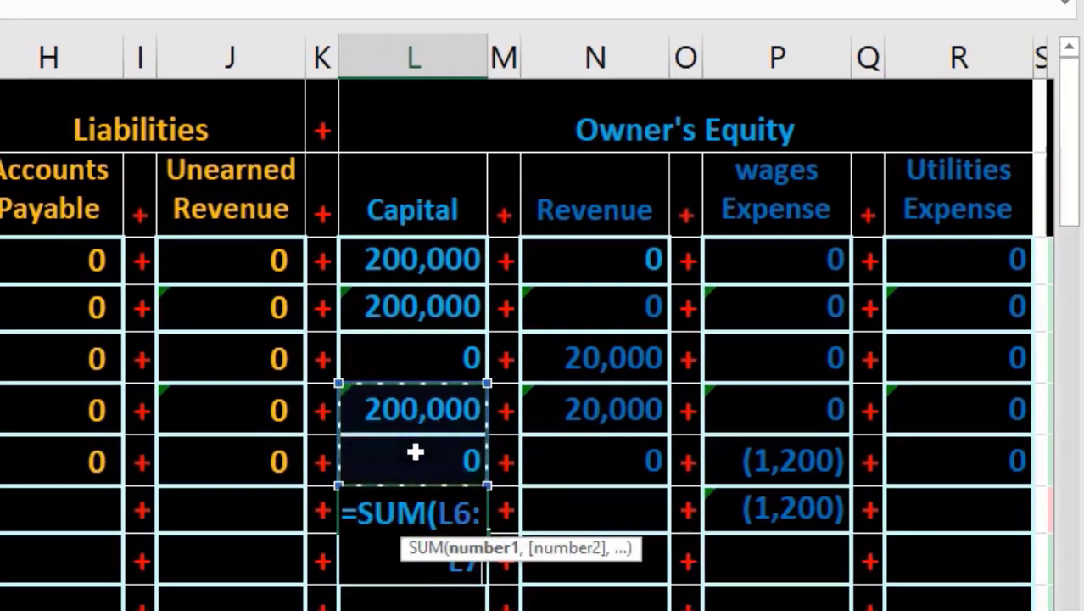
key(Return)
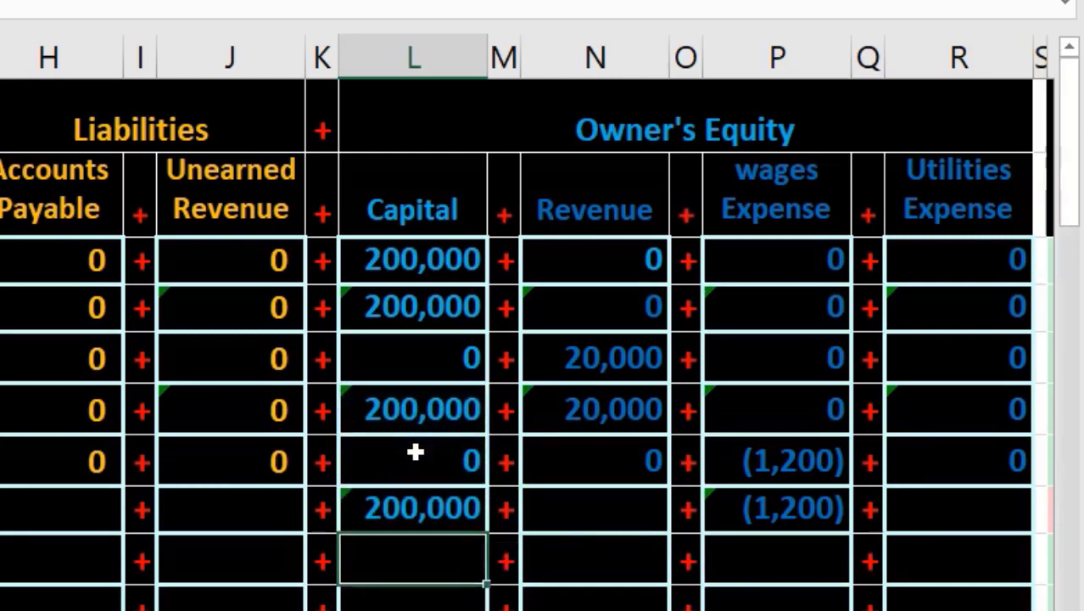
- Enter =SUM(N6:N7) in N8 for a Revenue balance of 20,000
click(573, 509)
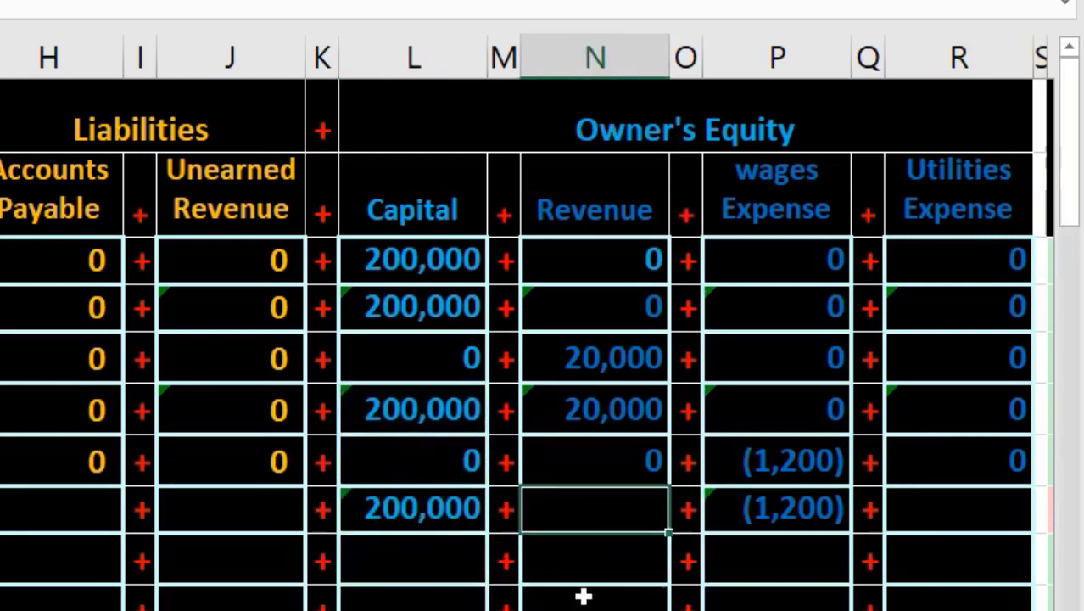
text(=s)
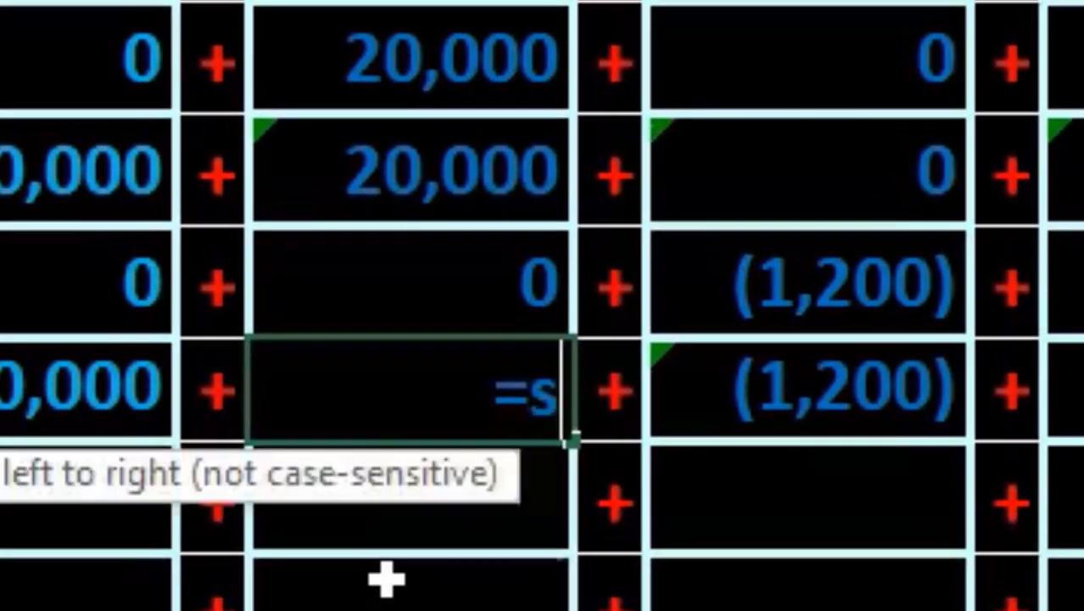
text(um()
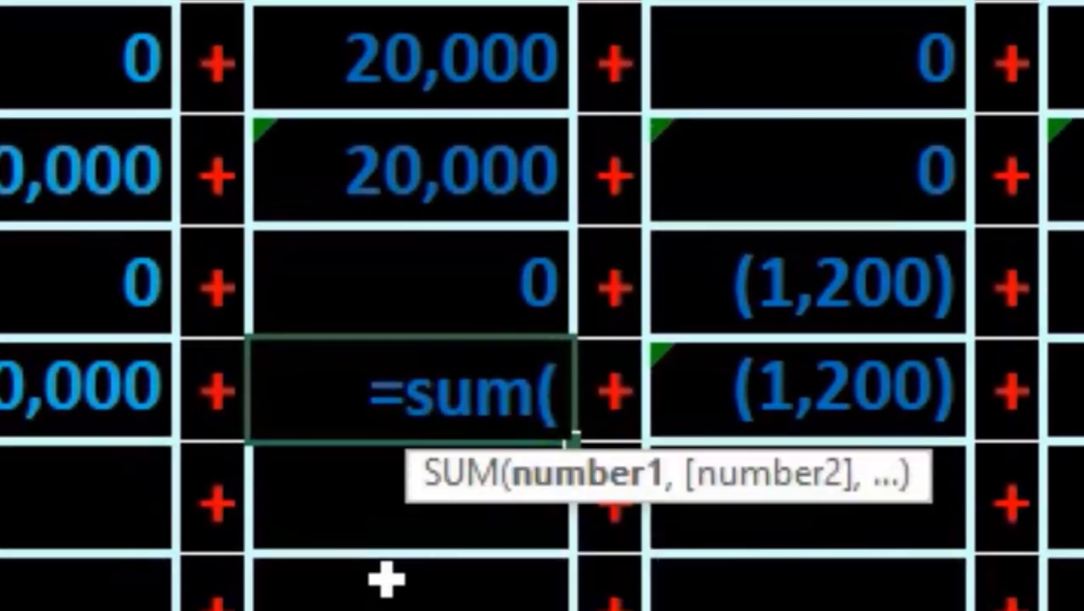
drag(426, 176, 426, 235)
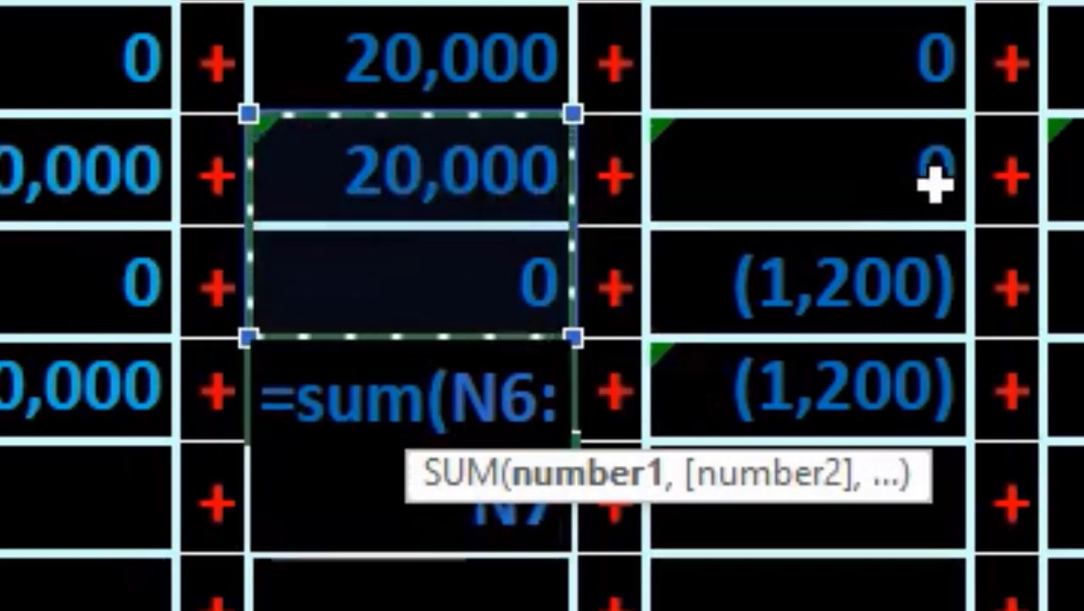
key(Return)
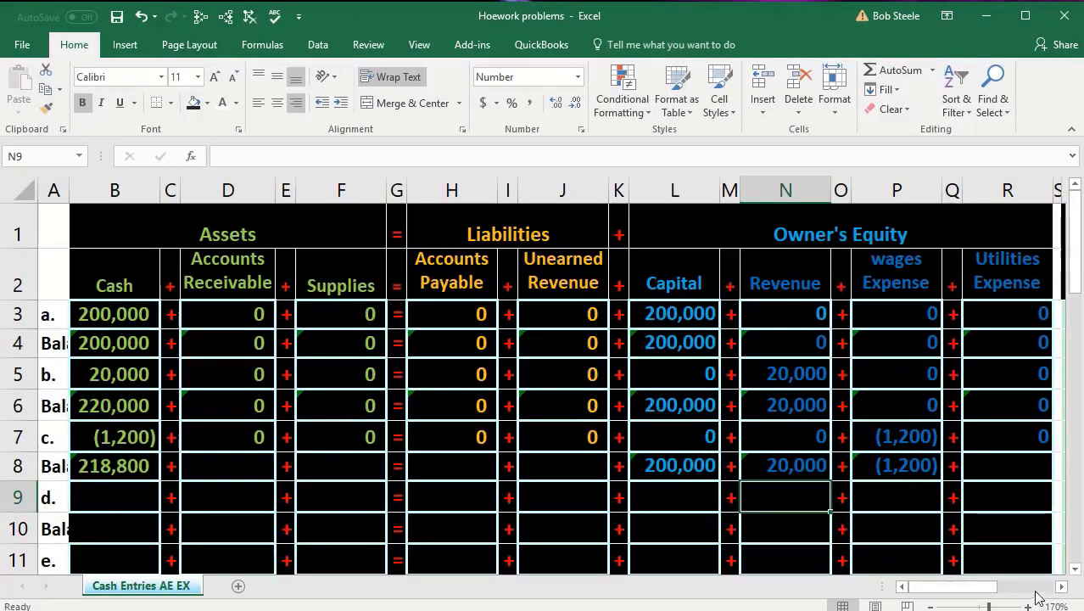
click(1064, 588)
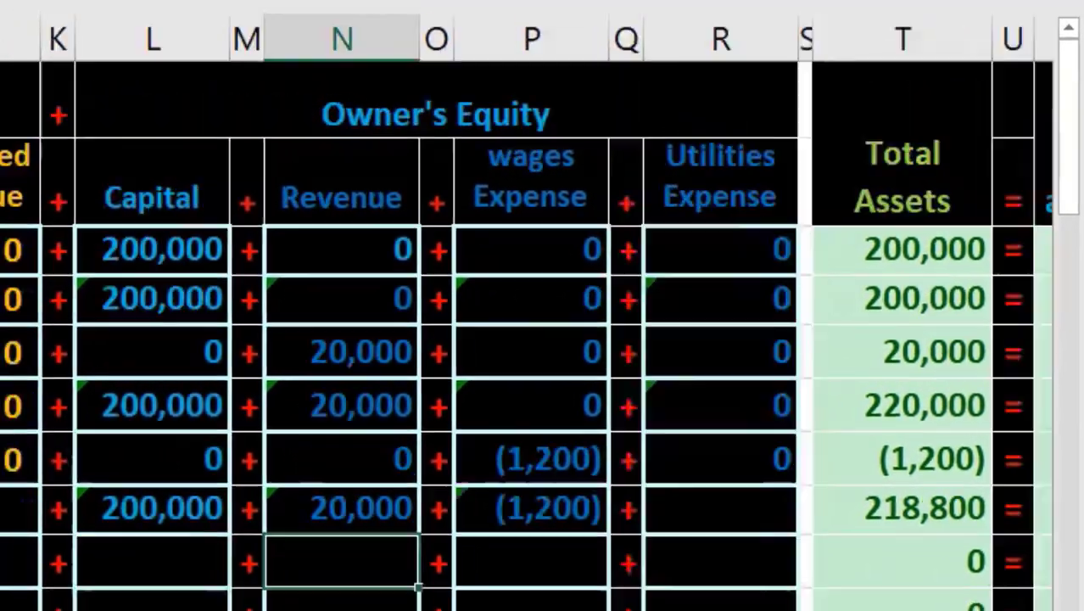
drag(984, 586, 831, 591)
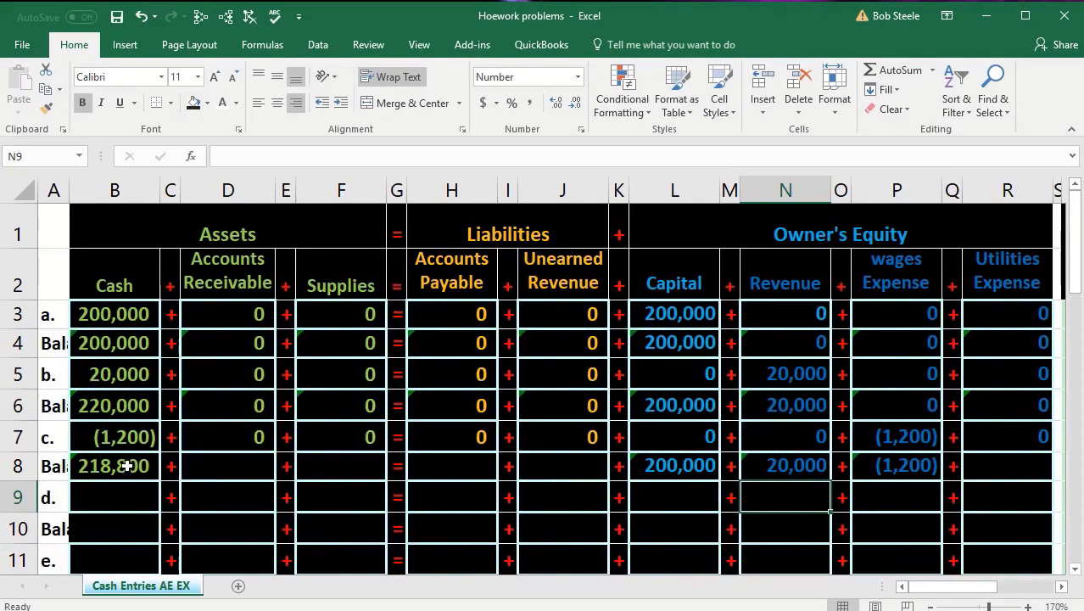
drag(125, 465, 315, 467)
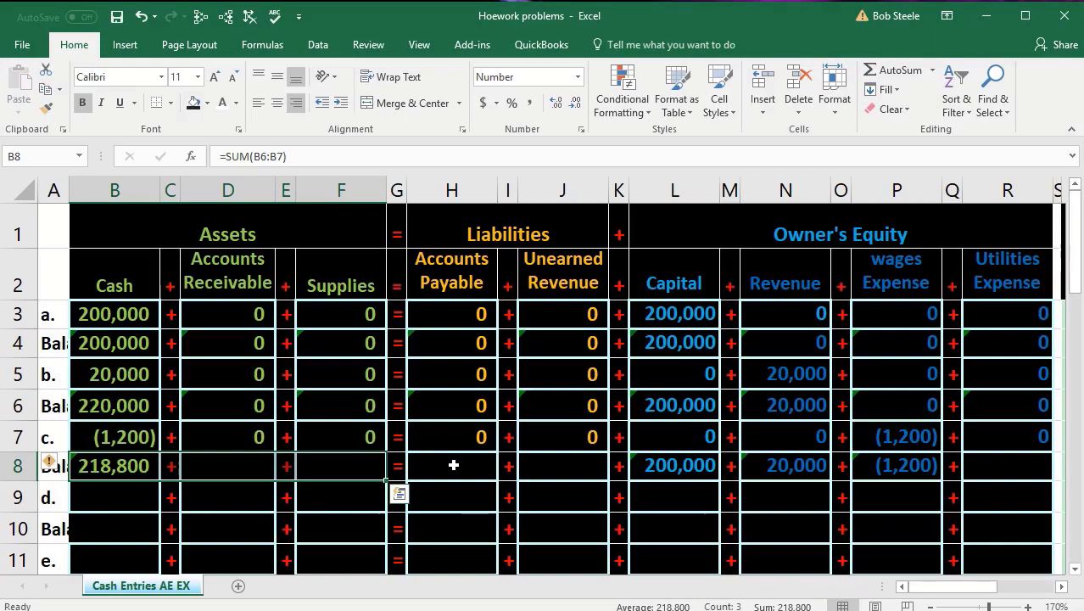
click(450, 465)
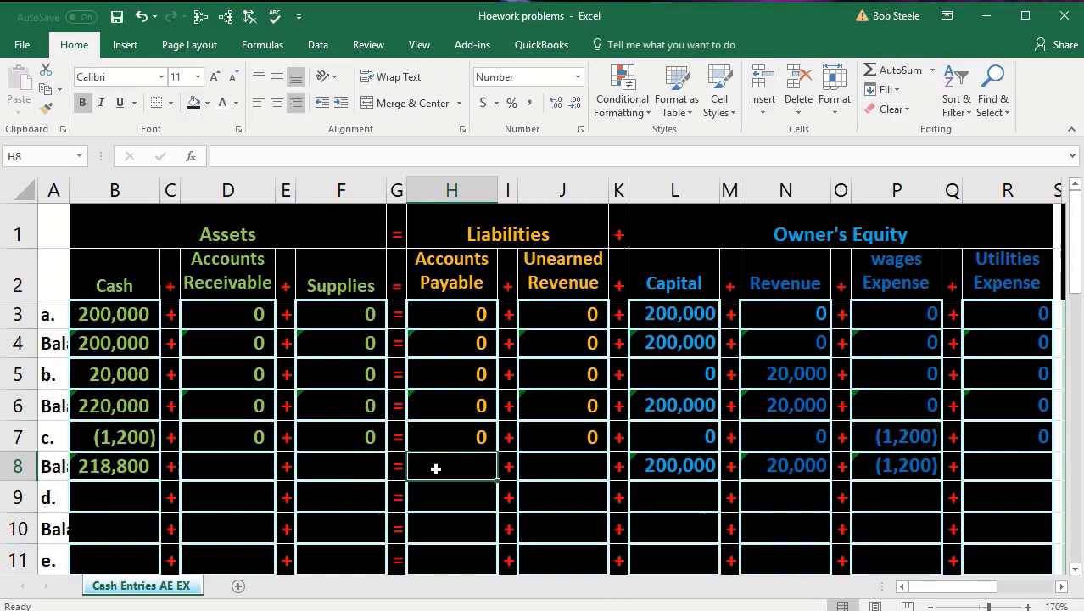
drag(435, 468, 992, 481)
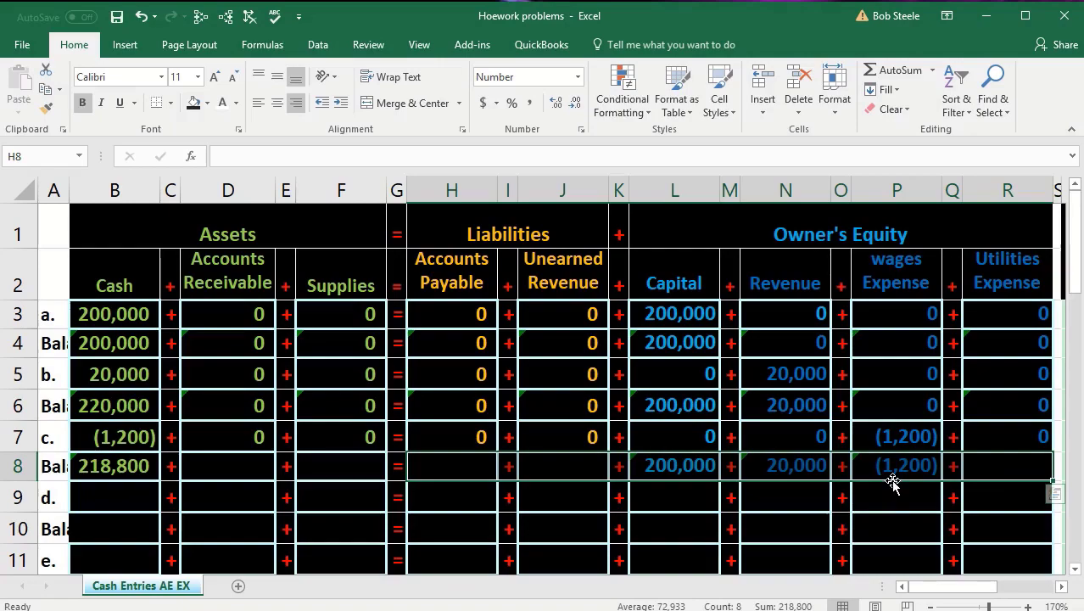
drag(687, 465, 789, 465)
drag(685, 502, 792, 500)
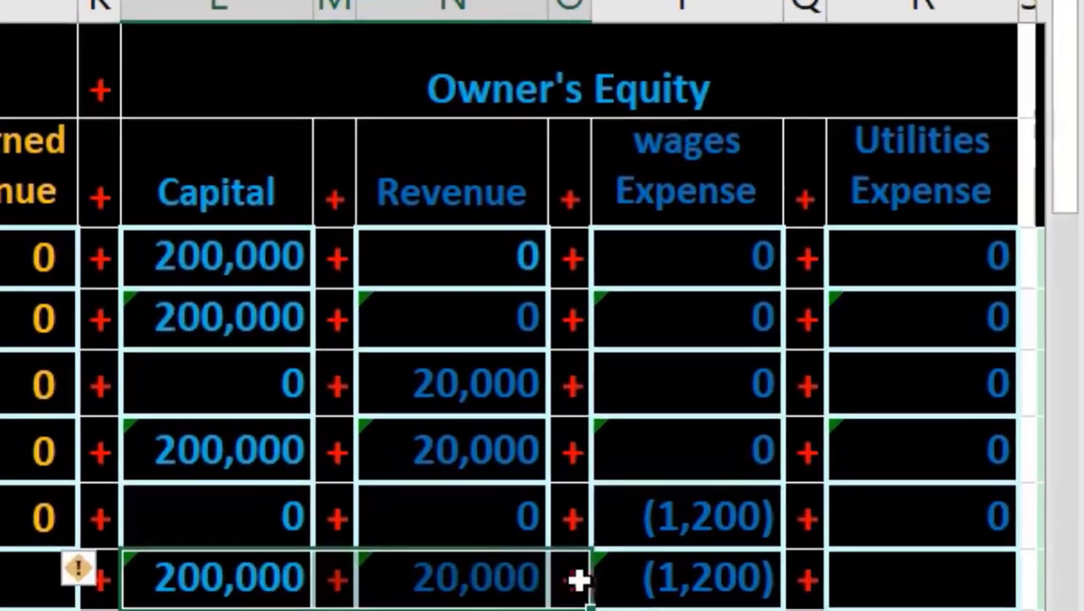
drag(628, 578, 627, 578)
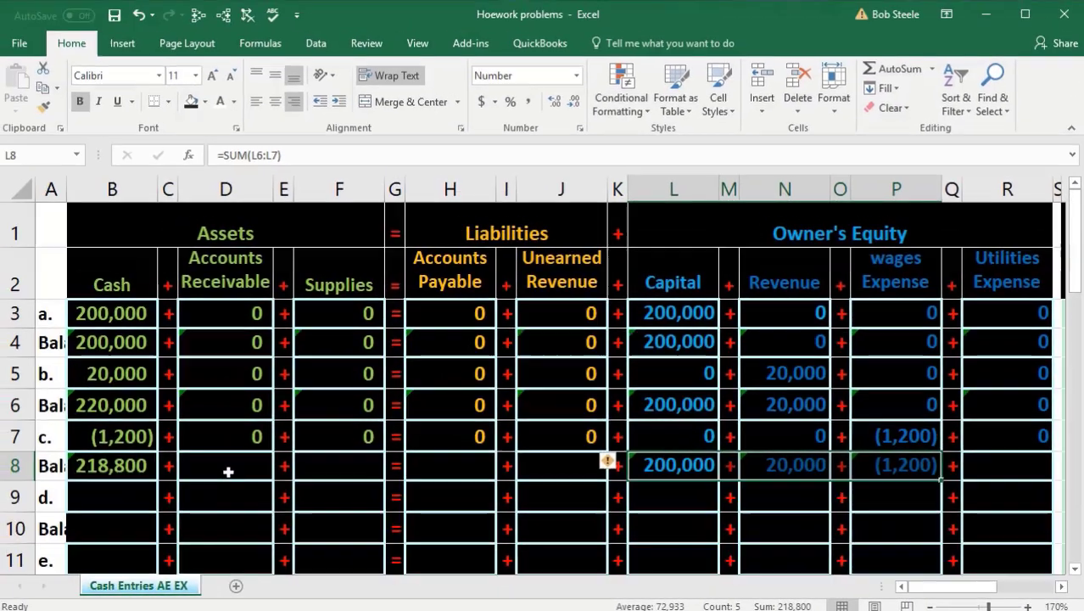
click(238, 457)
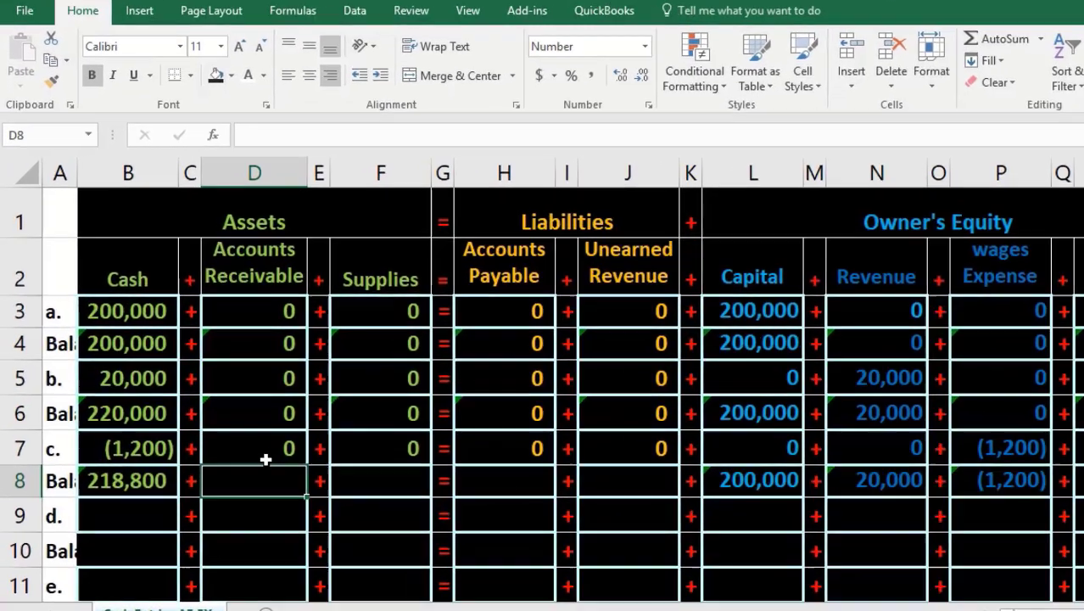
- Enter =SUM(D6:D7), =SUM(F6:F7) and =SUM(H6:H7) in D8, F8 and H8, each giving 0
text(=)
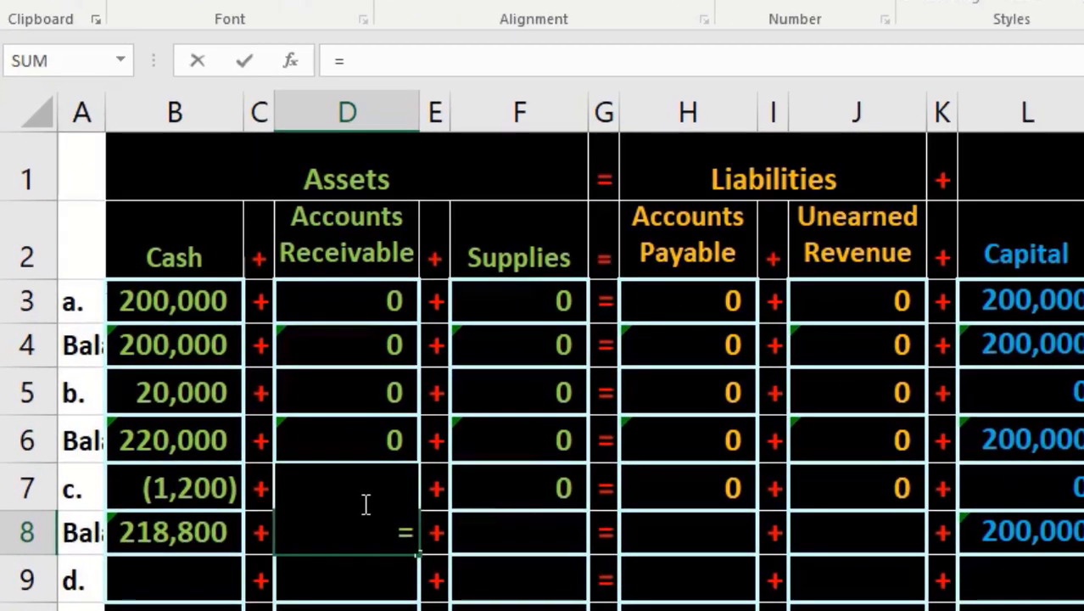
text(sum)
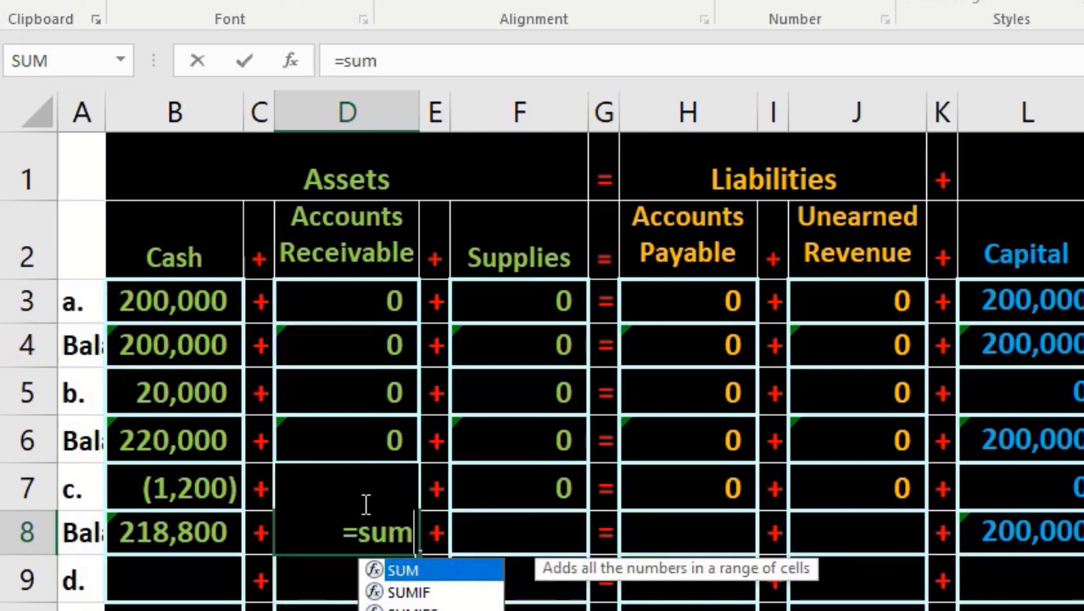
text(()
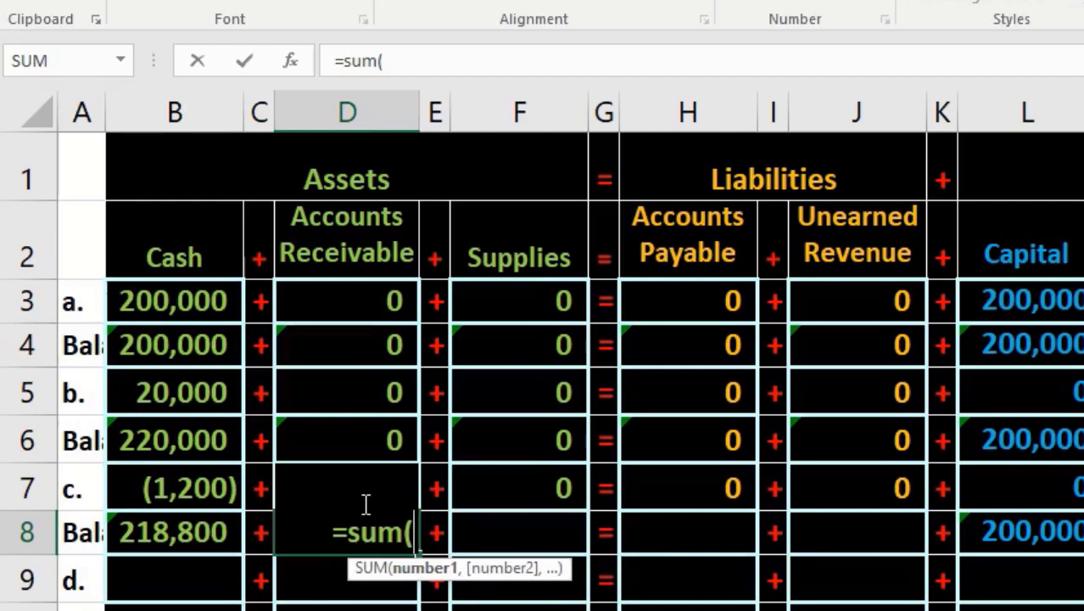
click(365, 503)
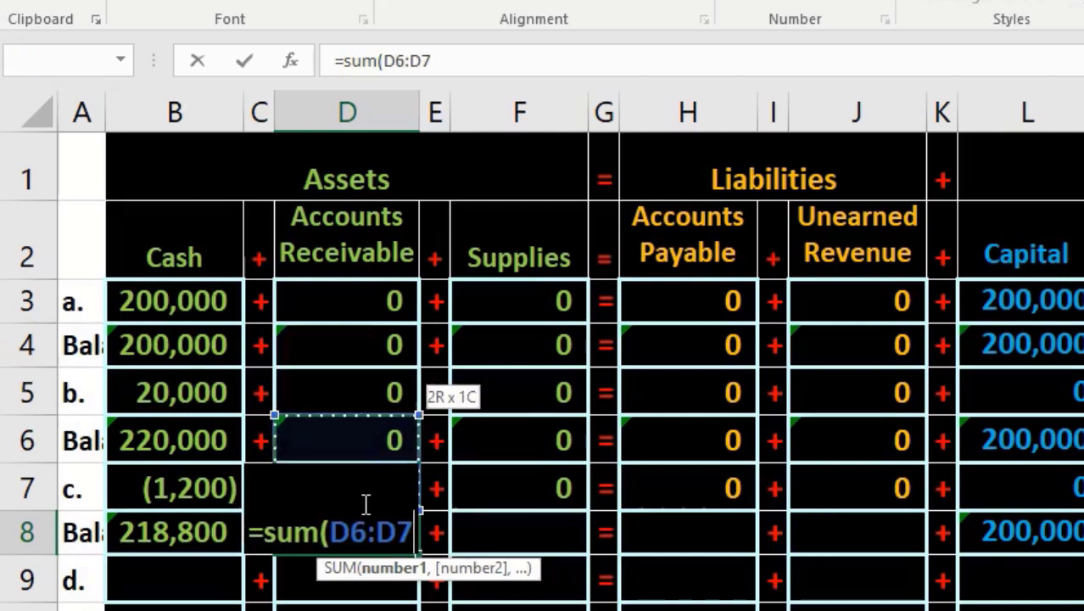
key(shift+Up)
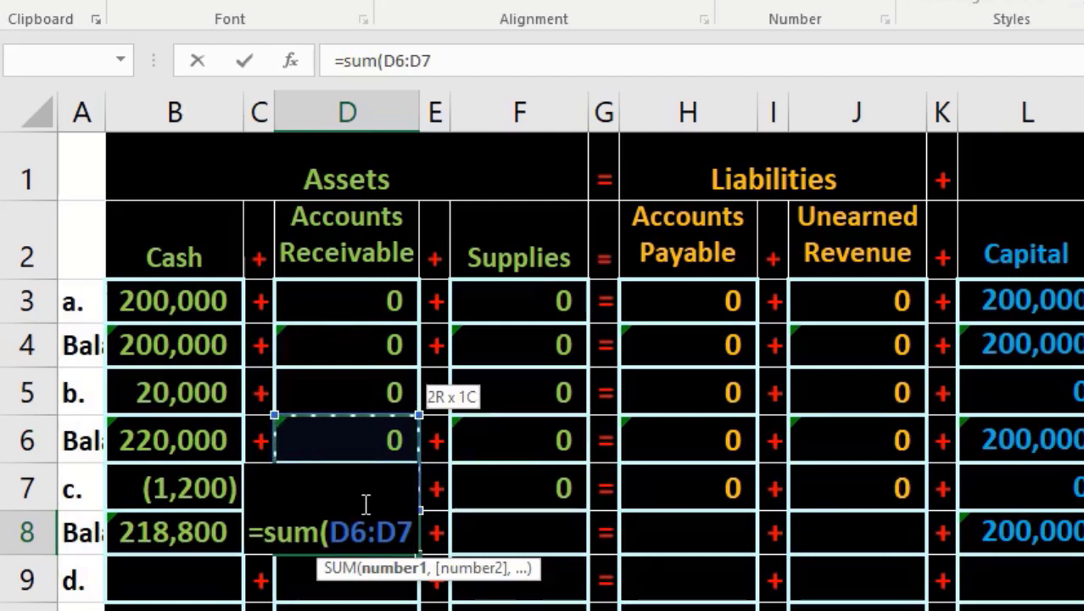
key(Tab)
key(Tab)
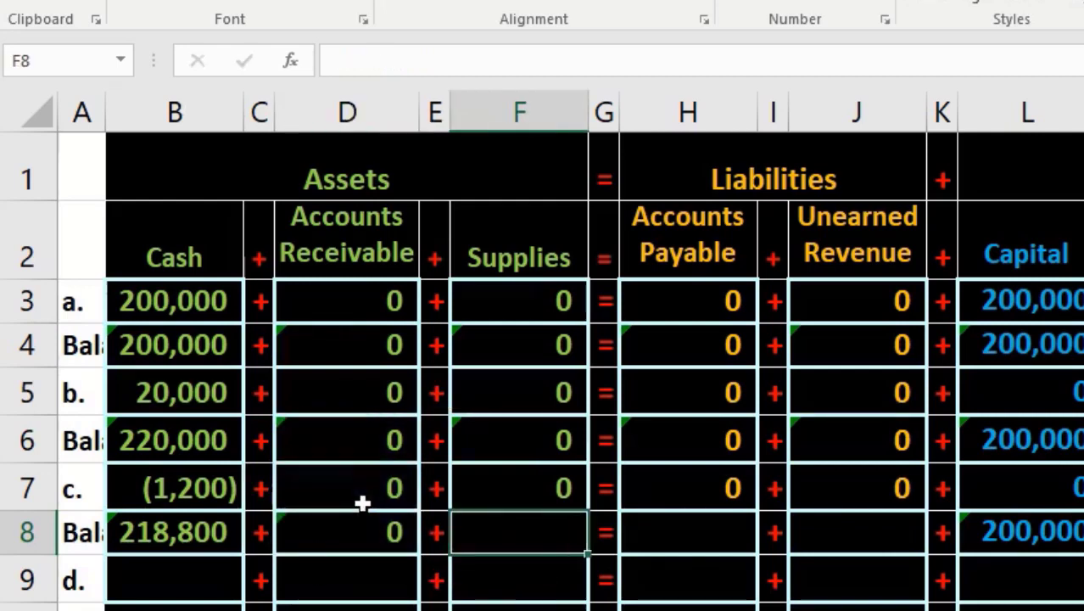
text(=)
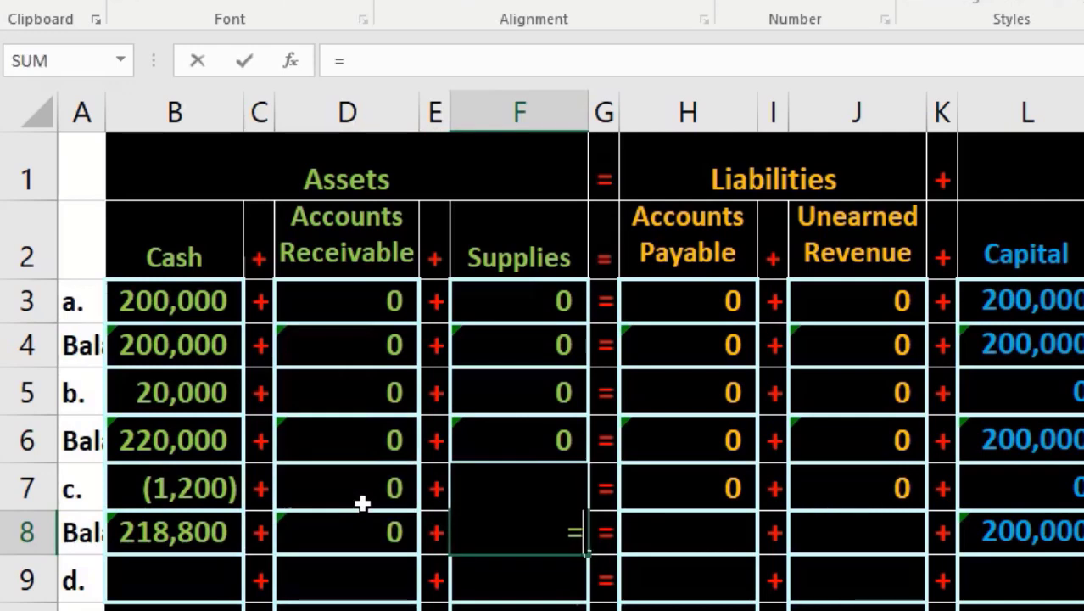
text(sum()
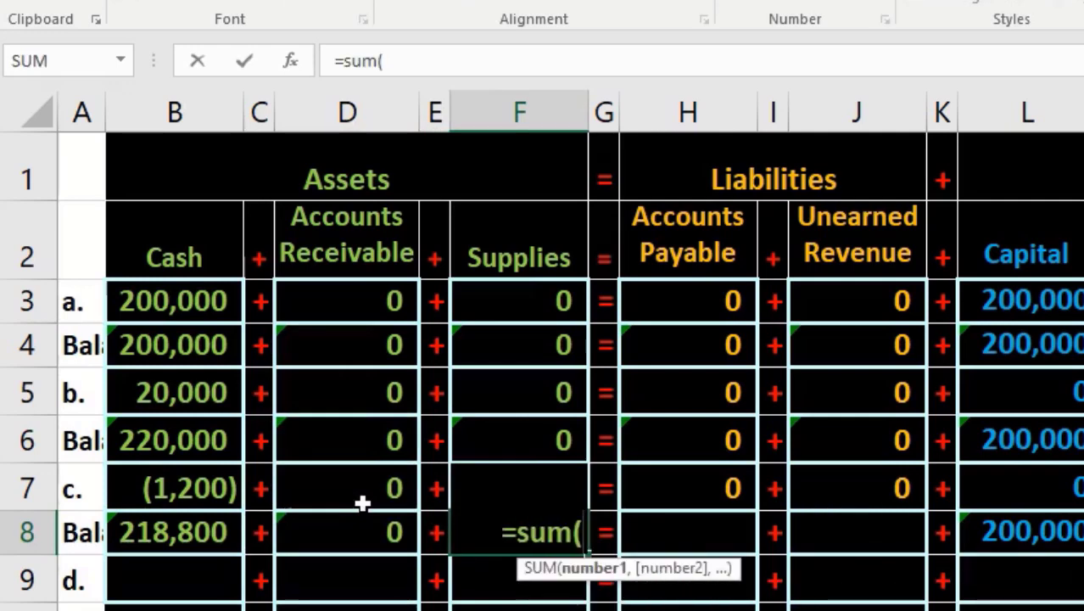
key(Up)
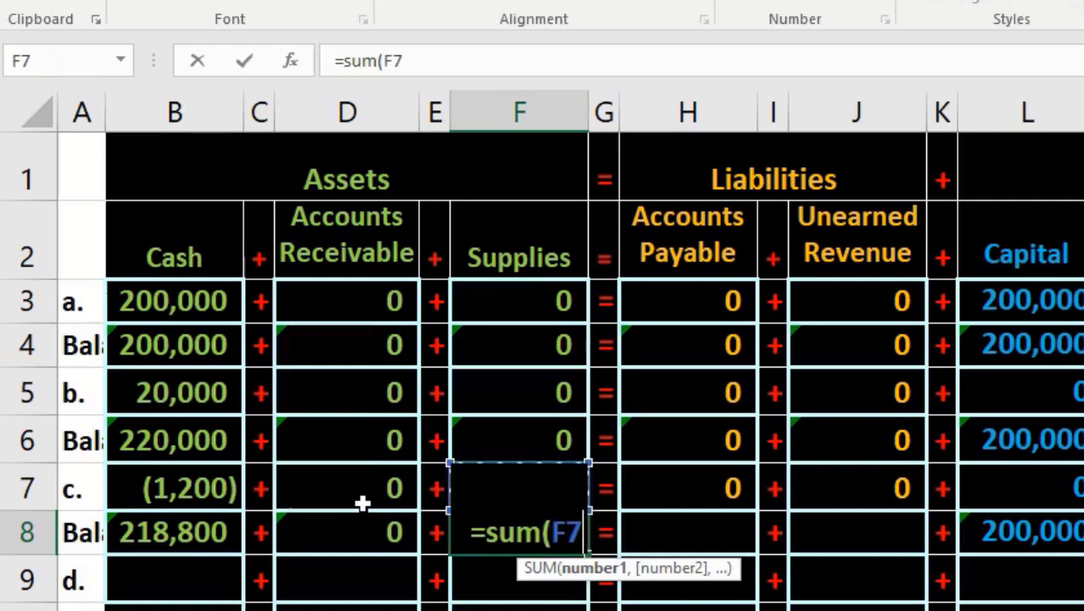
key(shift+Up)
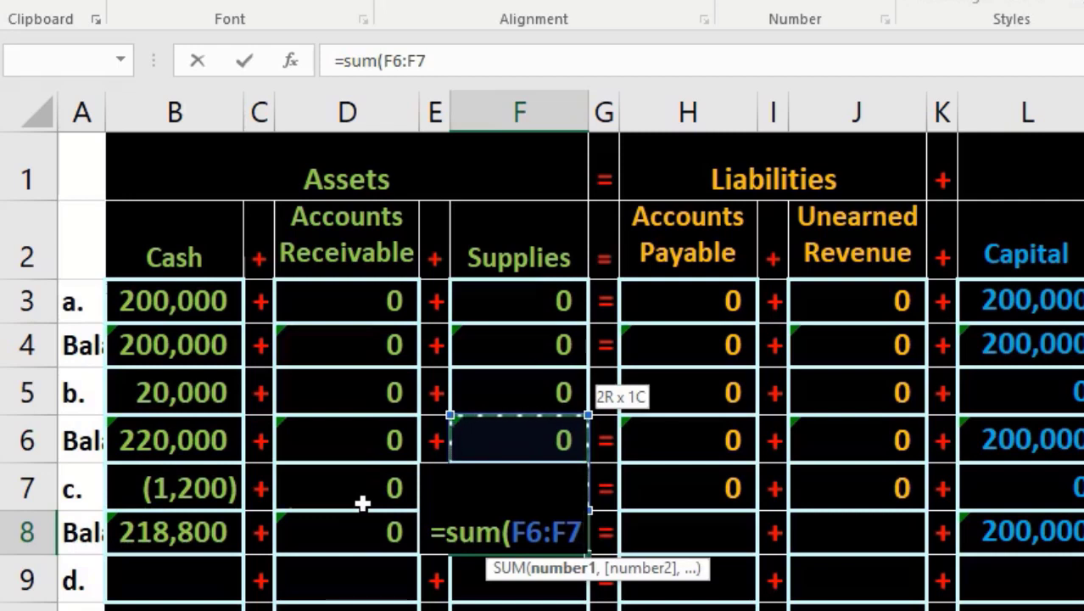
key(Tab)
key(Tab)
text(=sum)
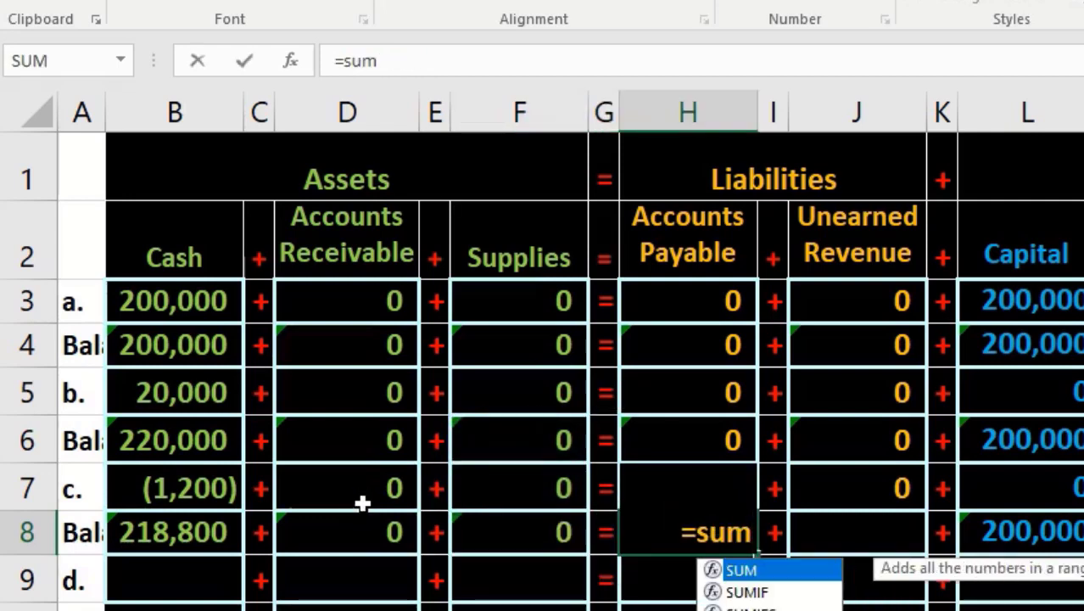
text(()
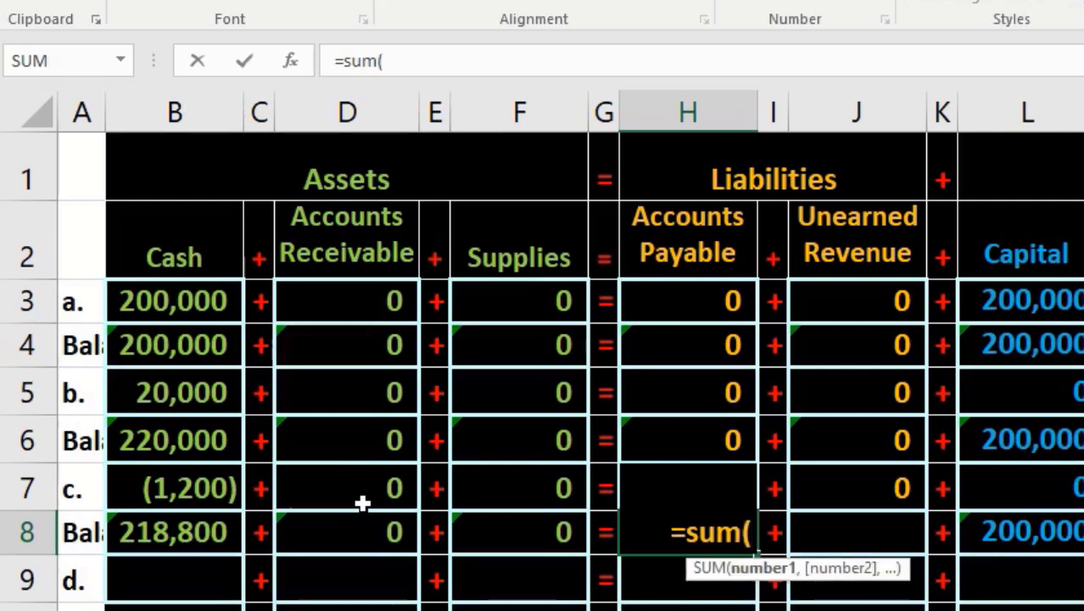
key(Up)
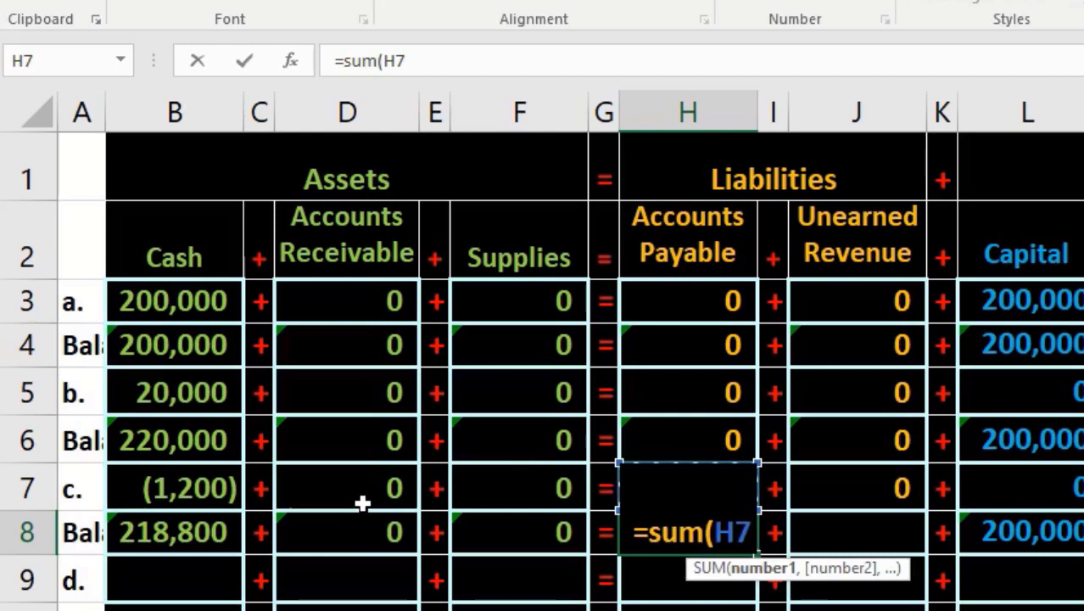
key(shift+Up)
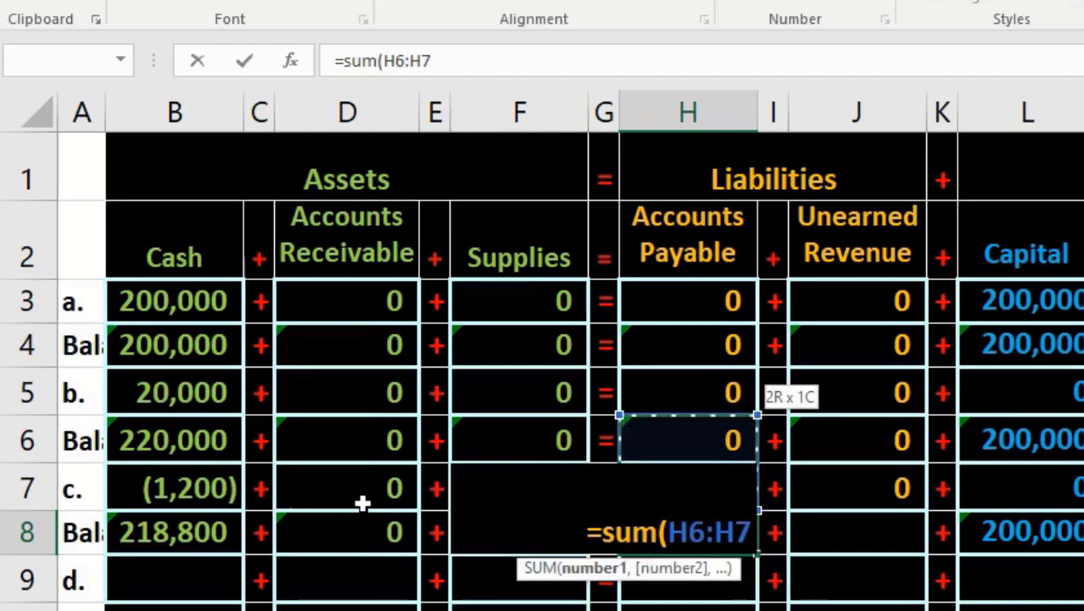
key(Tab)
key(Tab)
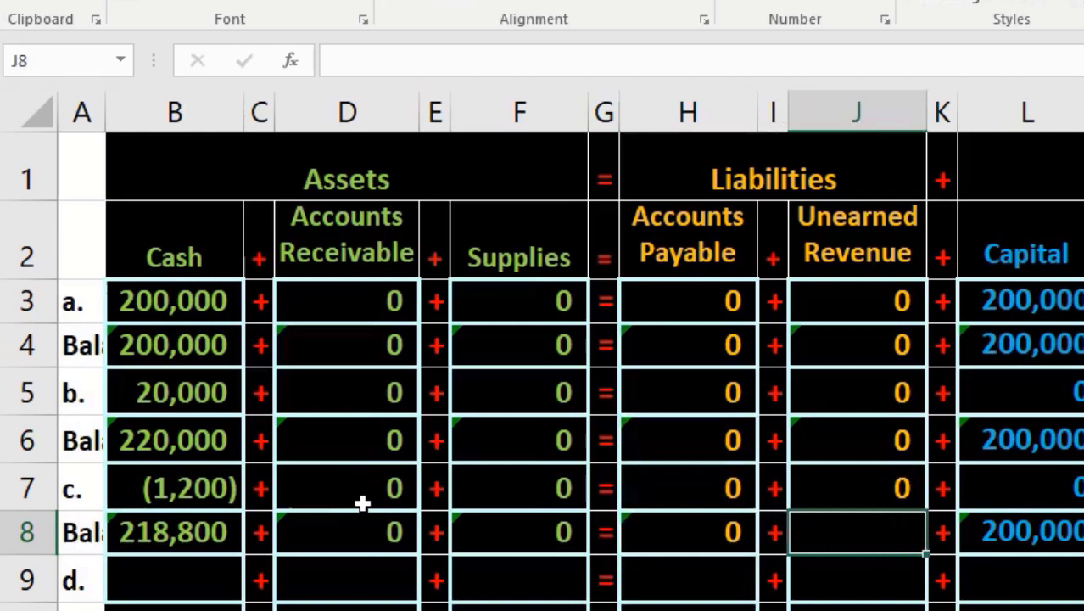
- Enter =SUM(J6:J7) in J8 and =SUM(R6:R7) in R8, both showing 0
text(=sum)
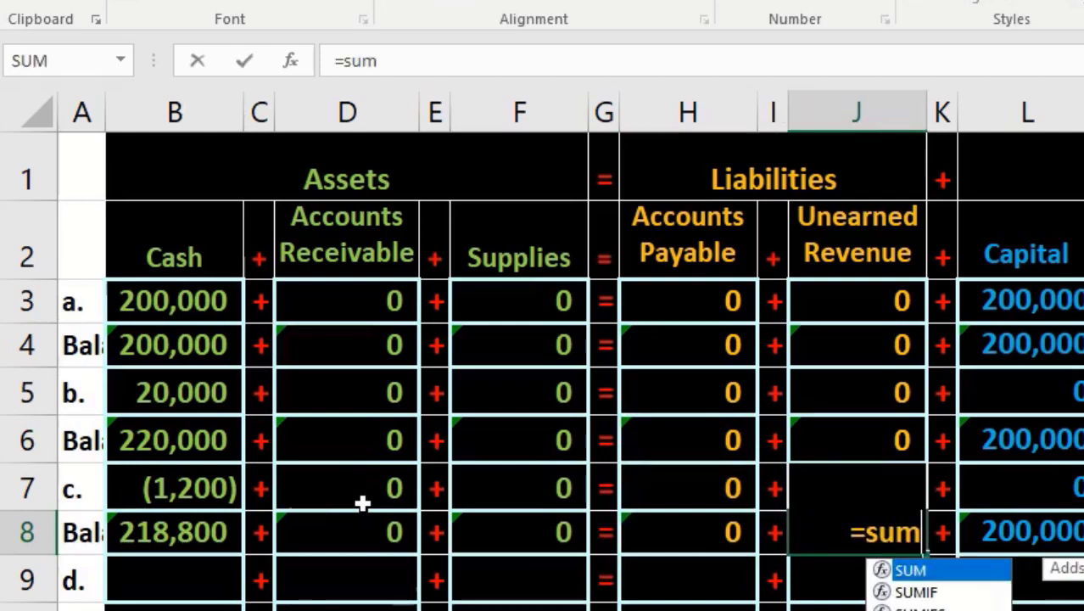
text(()
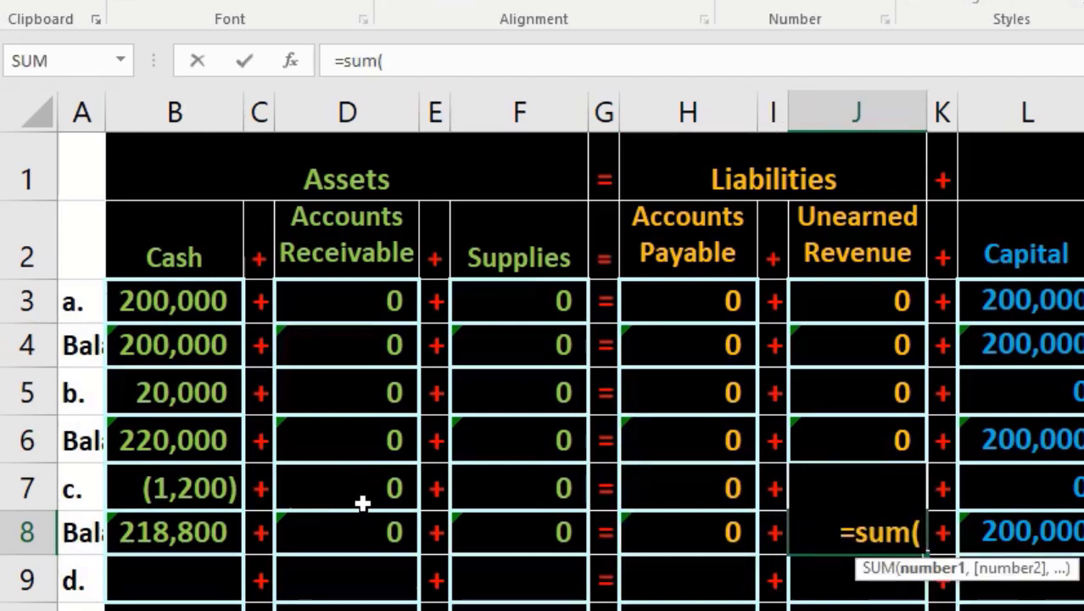
key(Up)
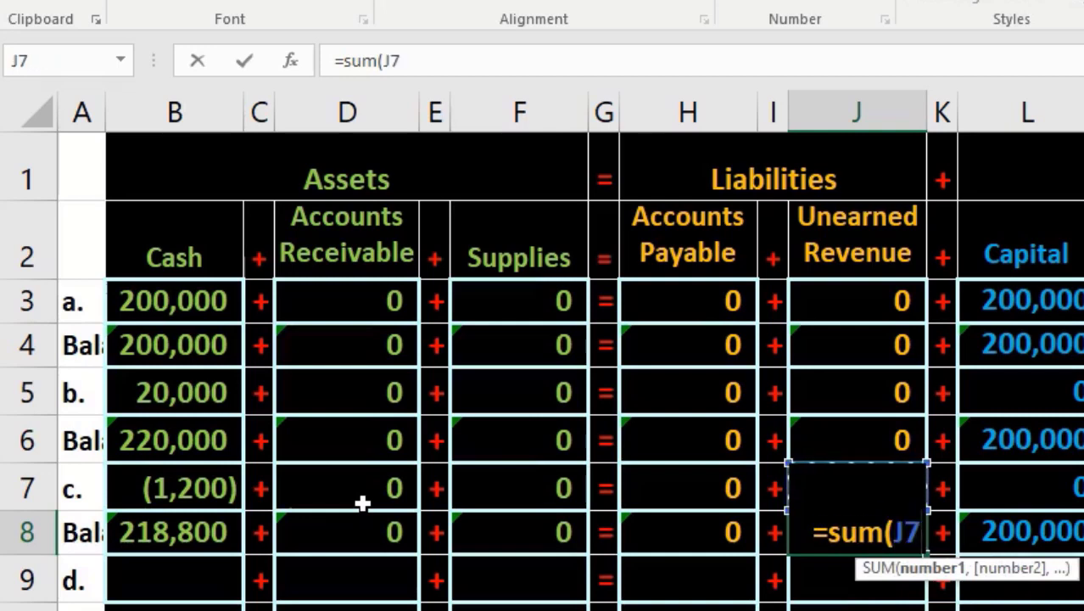
key(shift+Up)
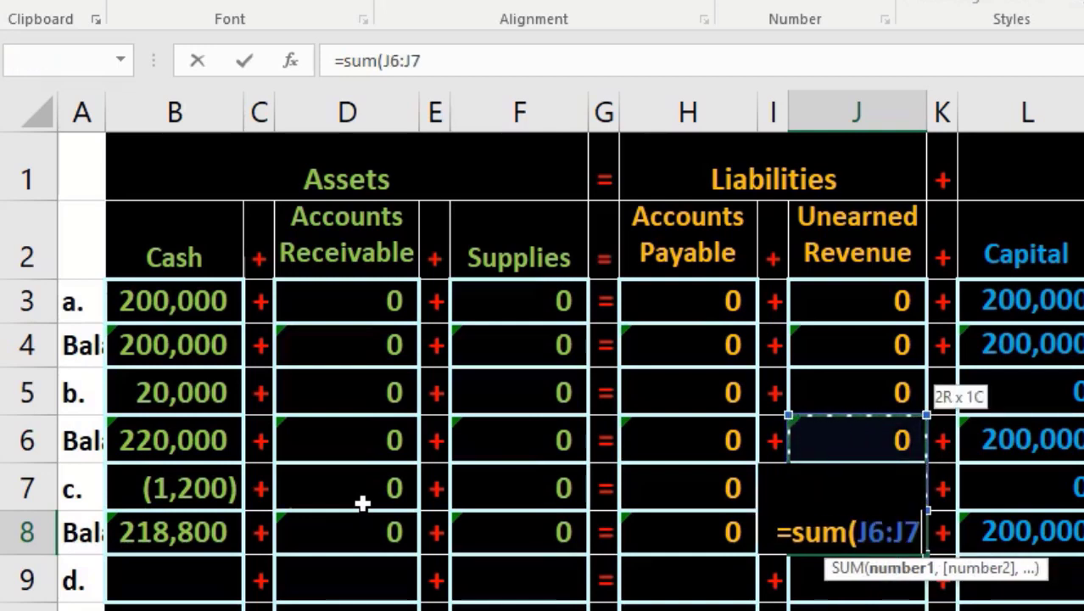
key(Tab)
key(Right)
key(Right)
key(Right)
key(Right)
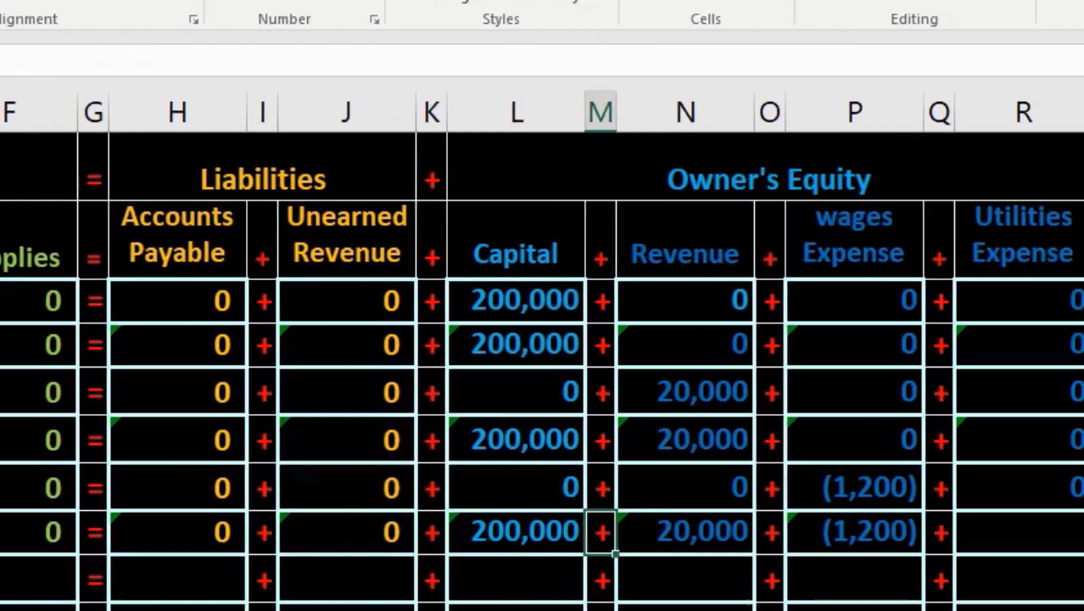
key(Right)
key(Right)
key(Right)
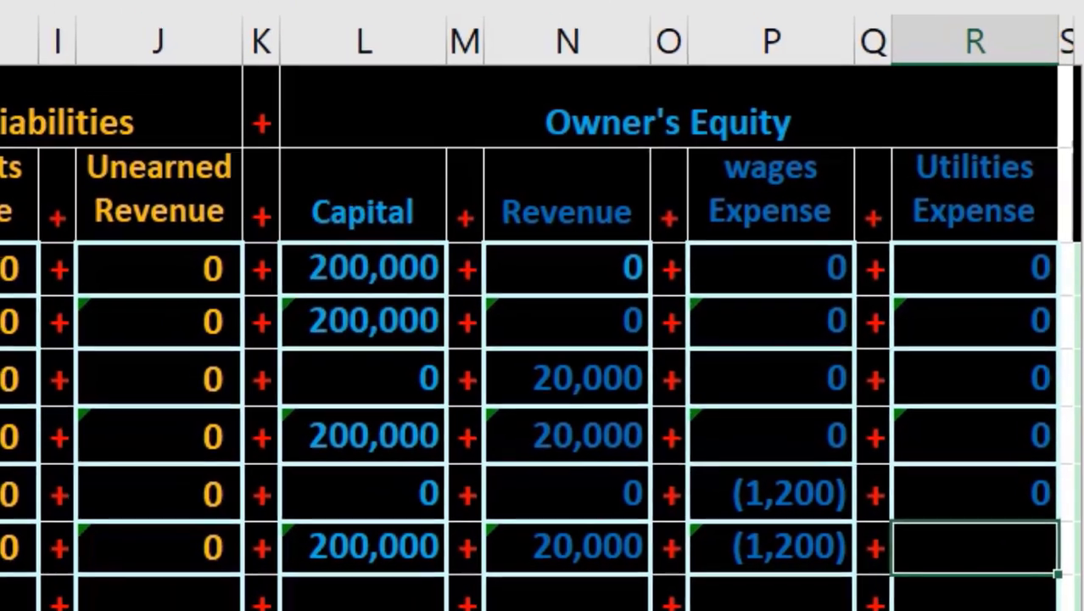
text(=sum()
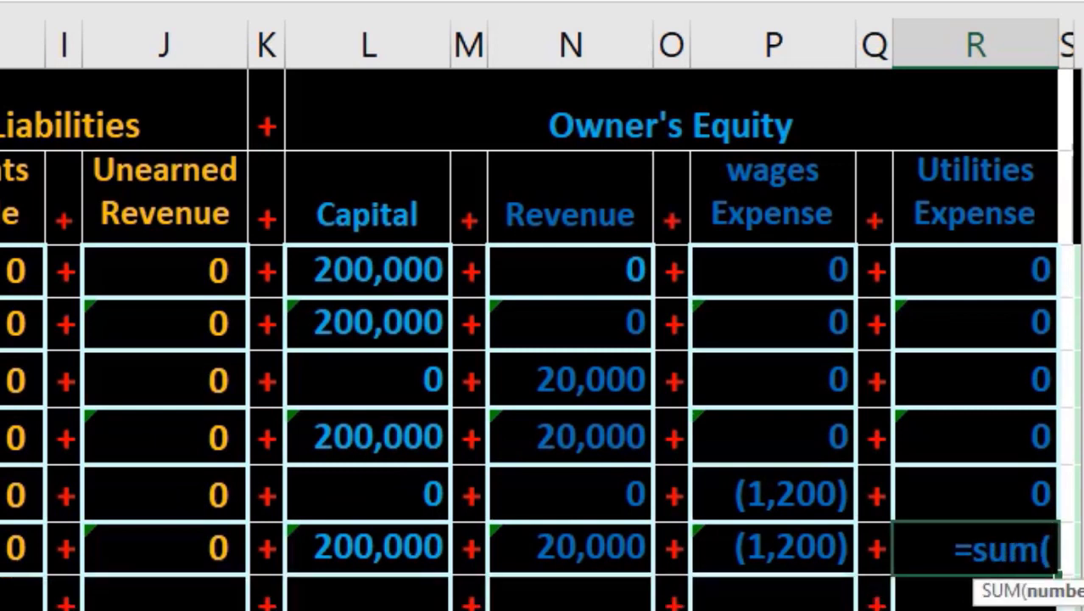
key(Up)
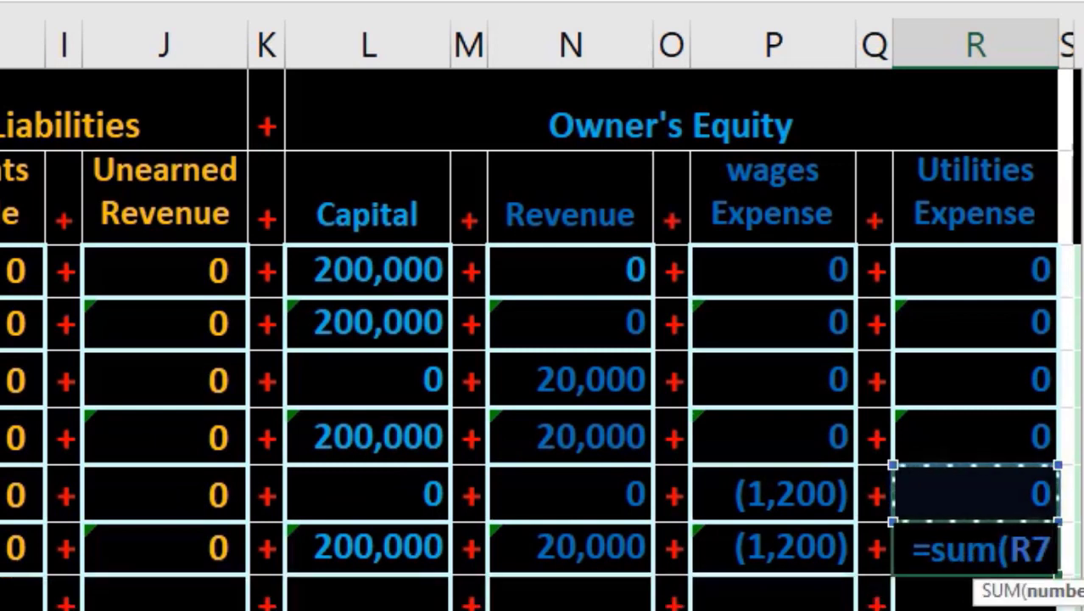
key(shift+Up)
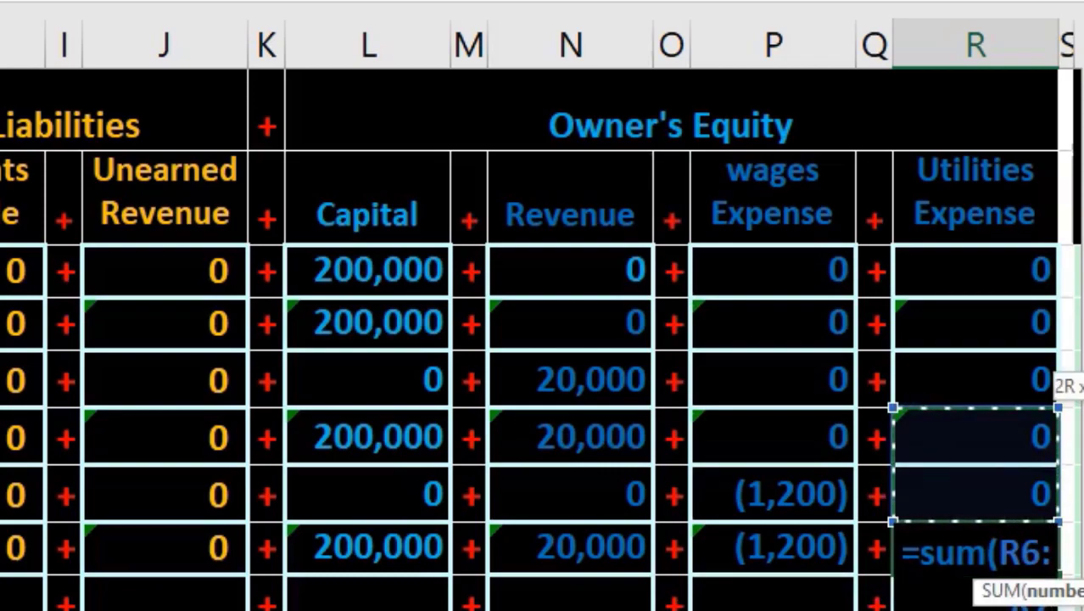
key(Return)
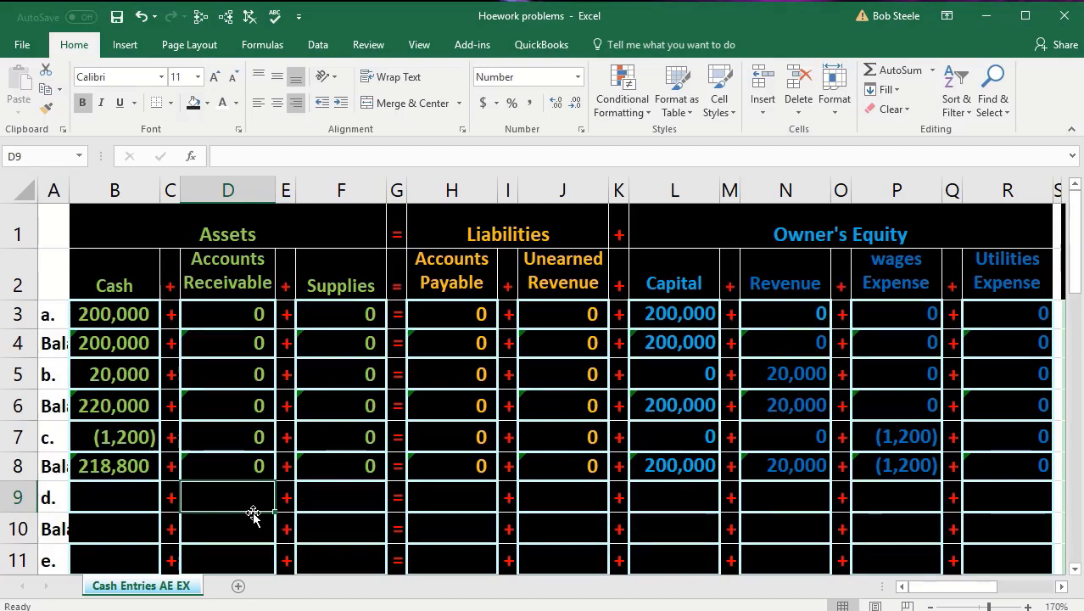
scroll(253, 513, down, 2)
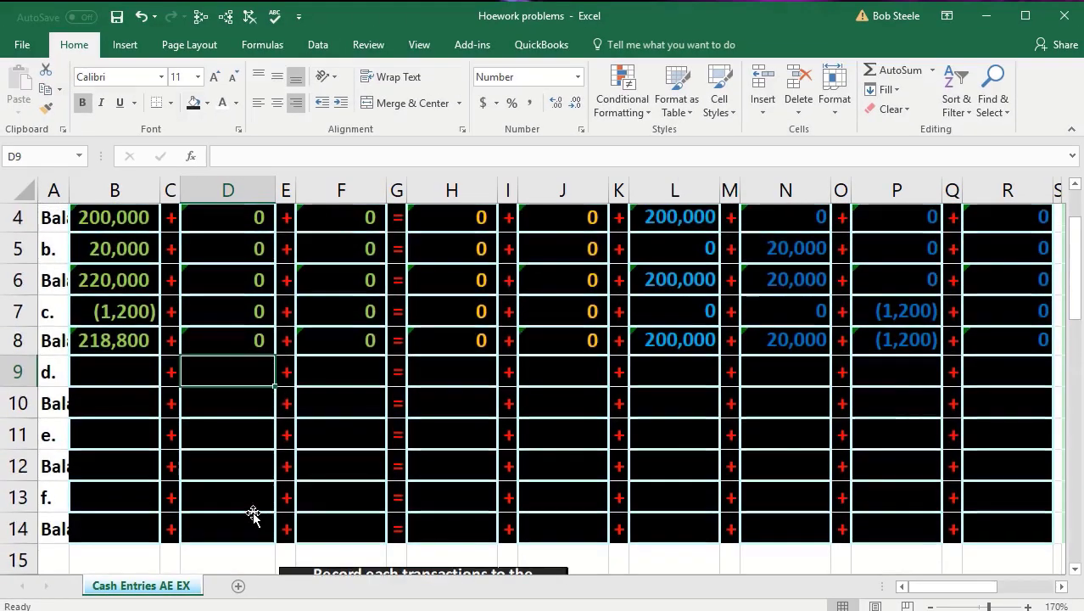
- Enter 30,000 in B9 as transaction d's Cash increase
scroll(252, 513, up, 1)
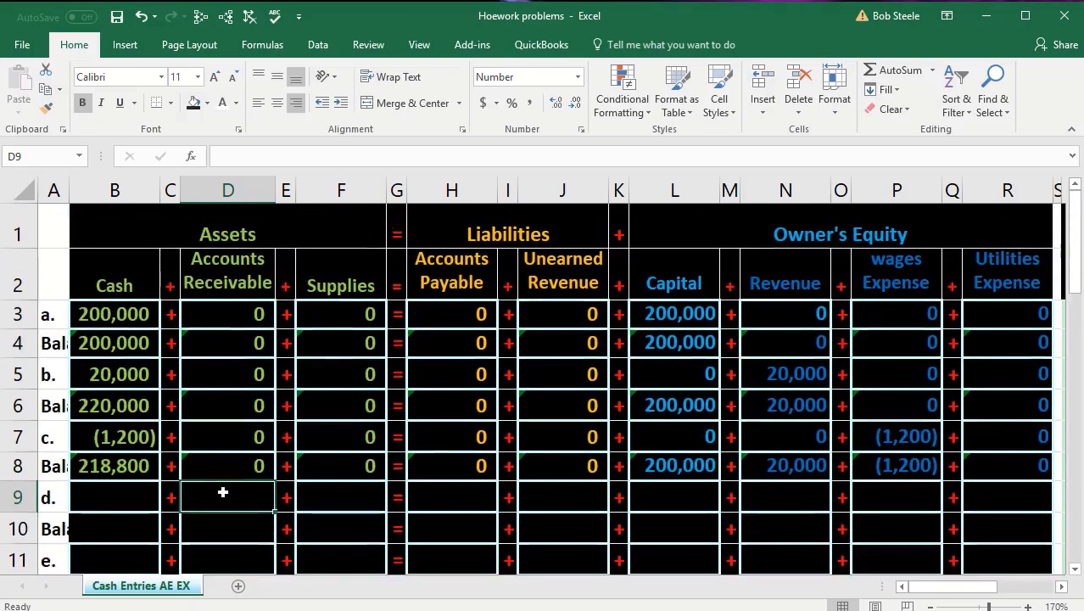
click(136, 493)
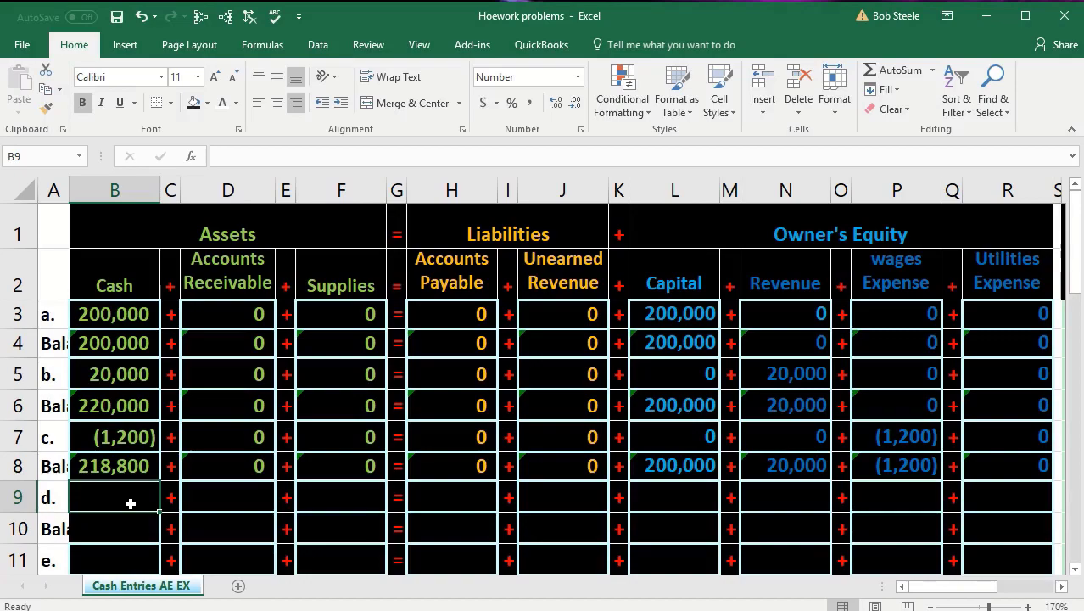
text(30,)
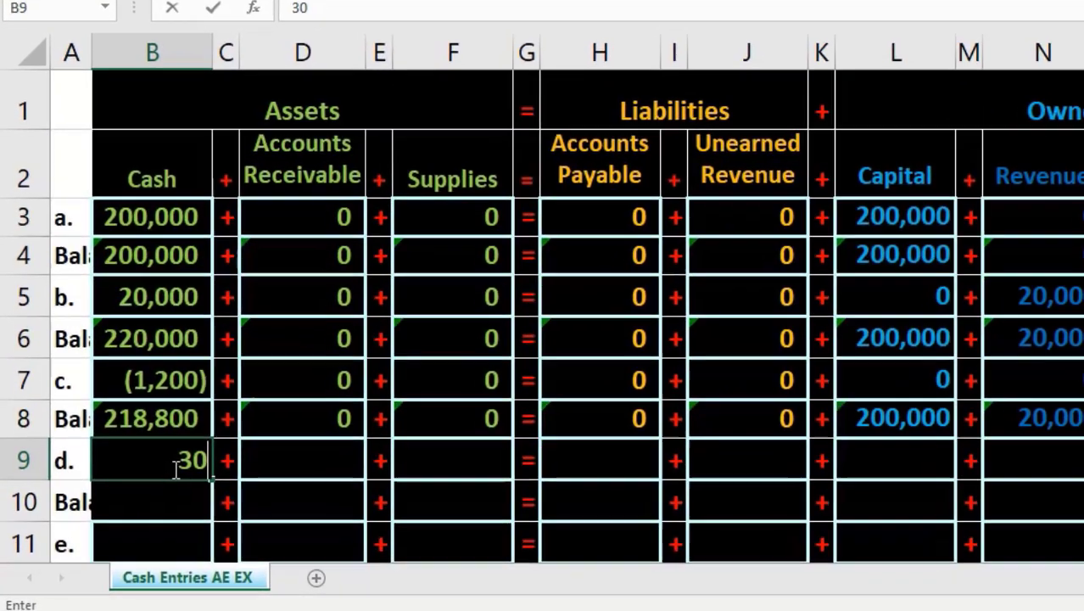
text(0000)
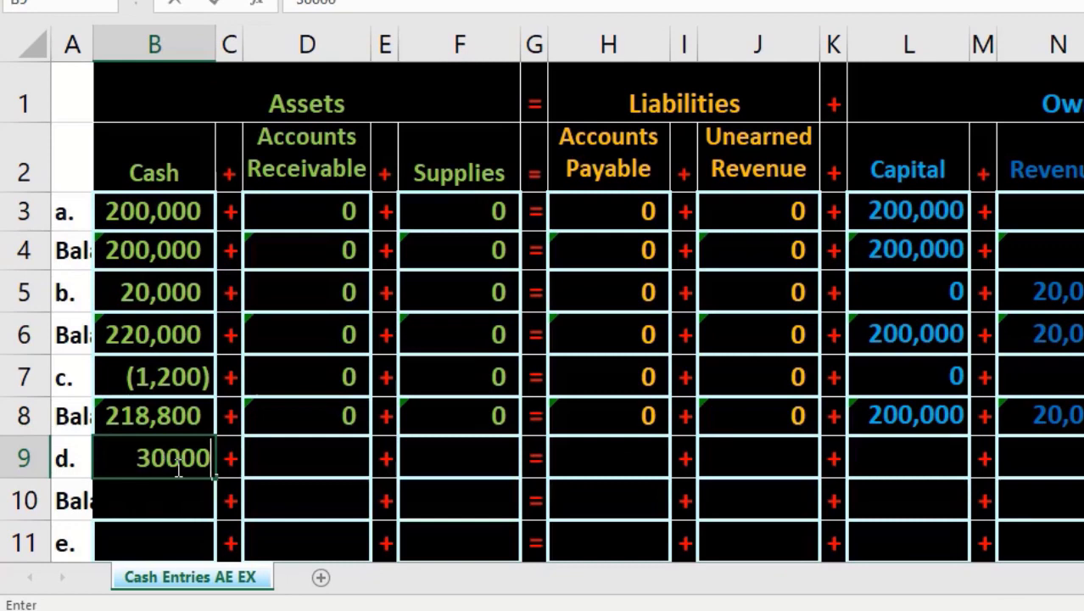
key(Tab)
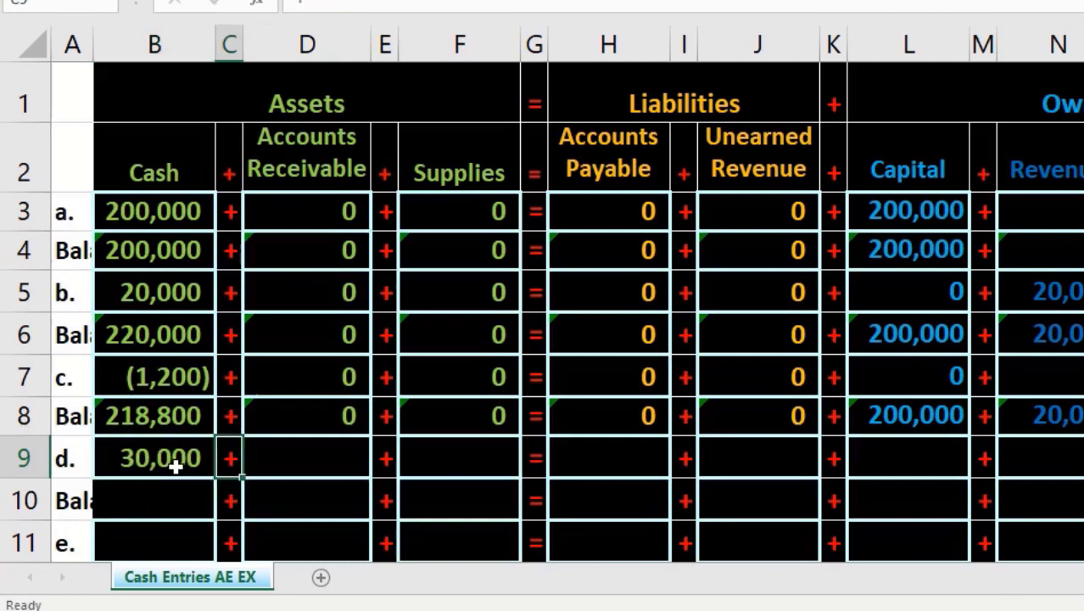
click(174, 464)
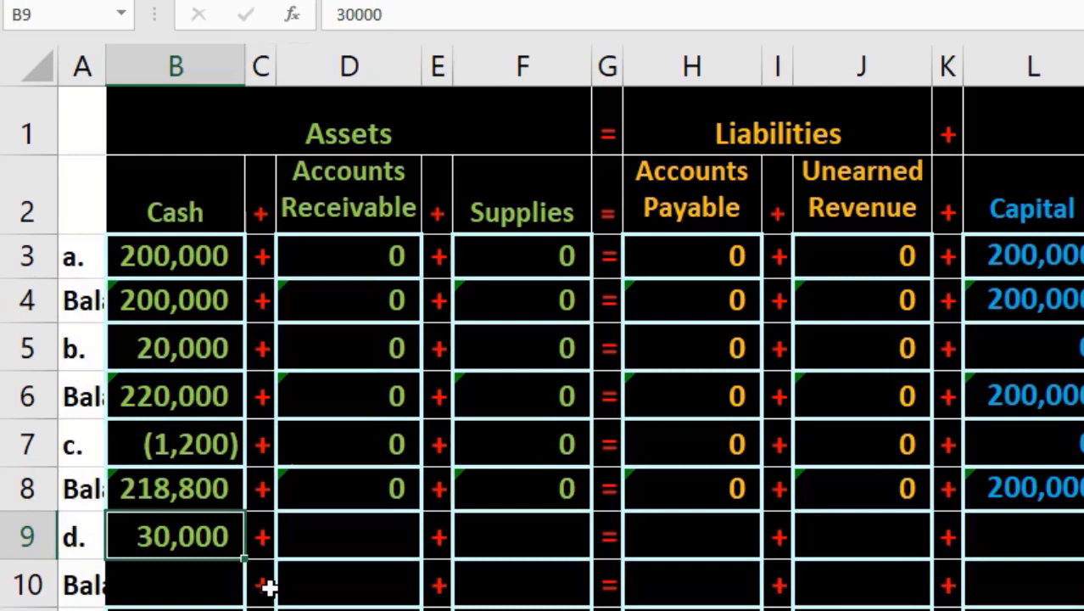
- Enter 30000 in J9 as transaction d's Unearned Revenue
click(872, 533)
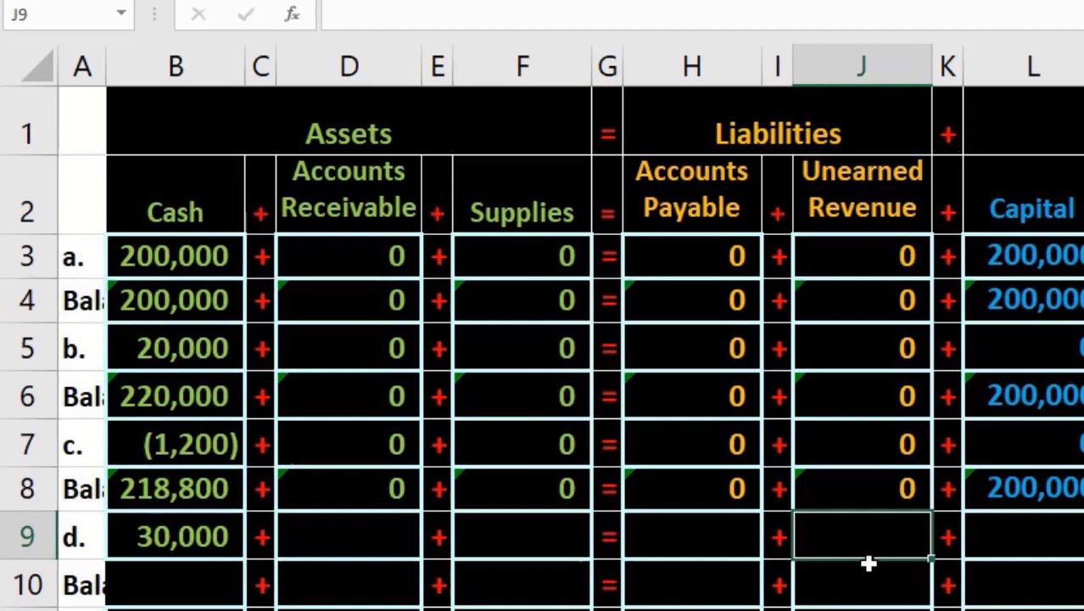
text(30000)
key(Return)
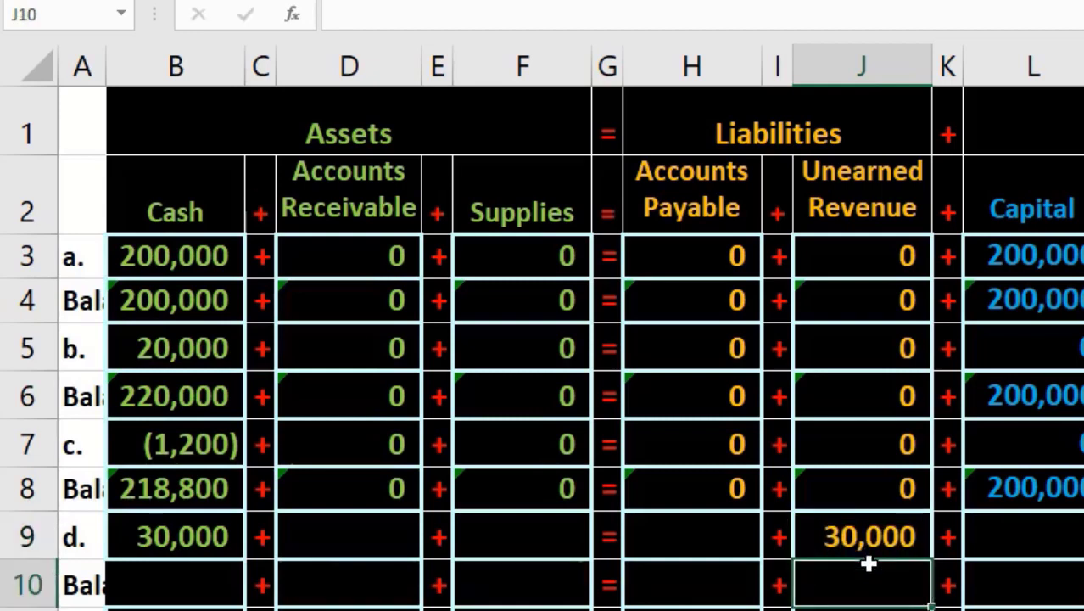
click(873, 543)
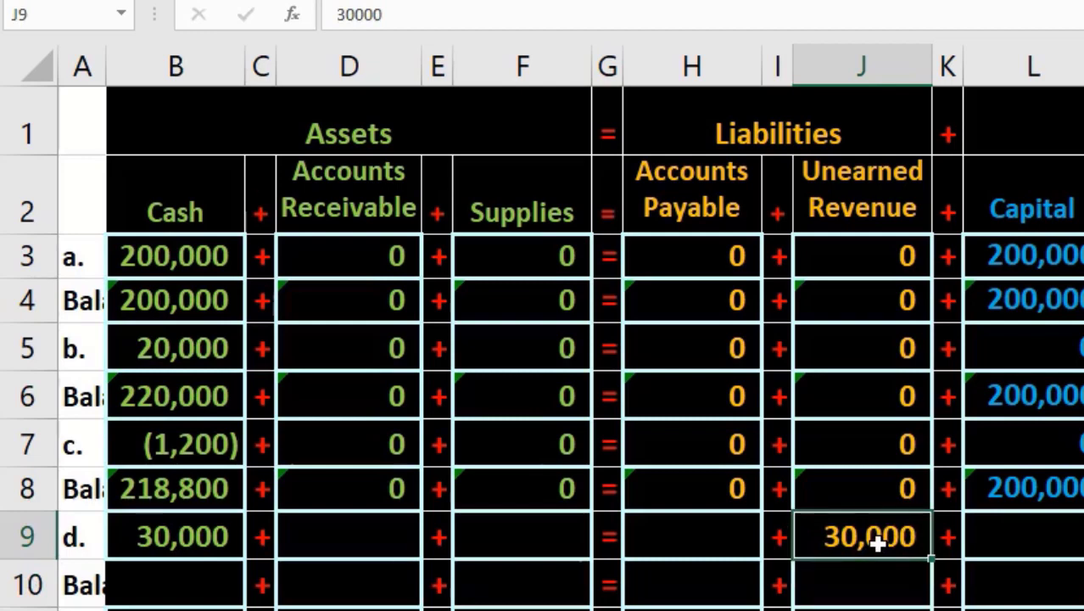
- Review row 9's cells and confirm both totals read 30,000
drag(177, 539, 508, 547)
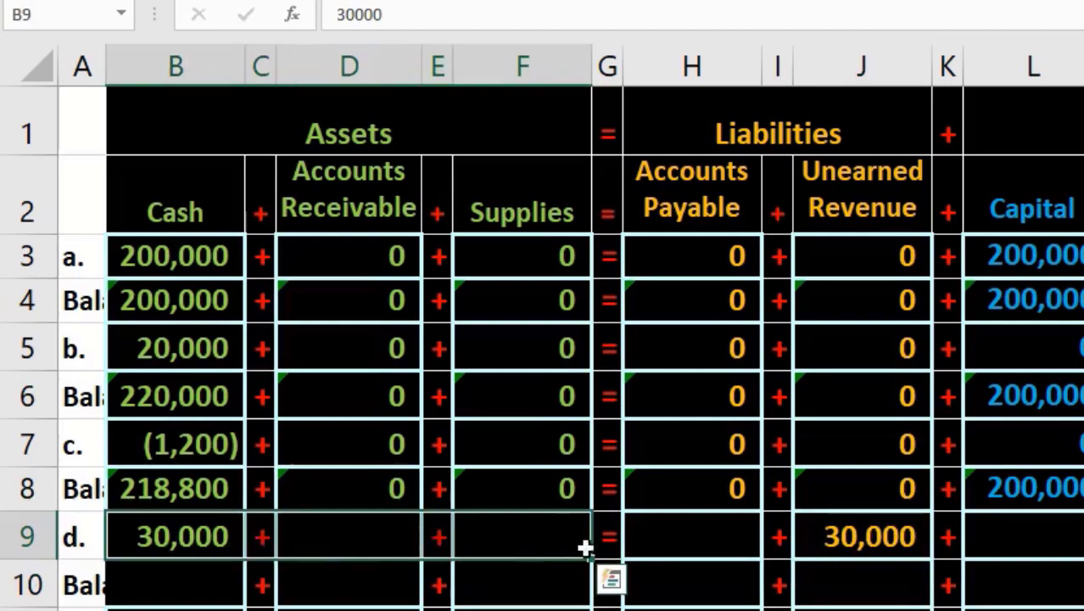
click(688, 541)
drag(688, 540, 1083, 534)
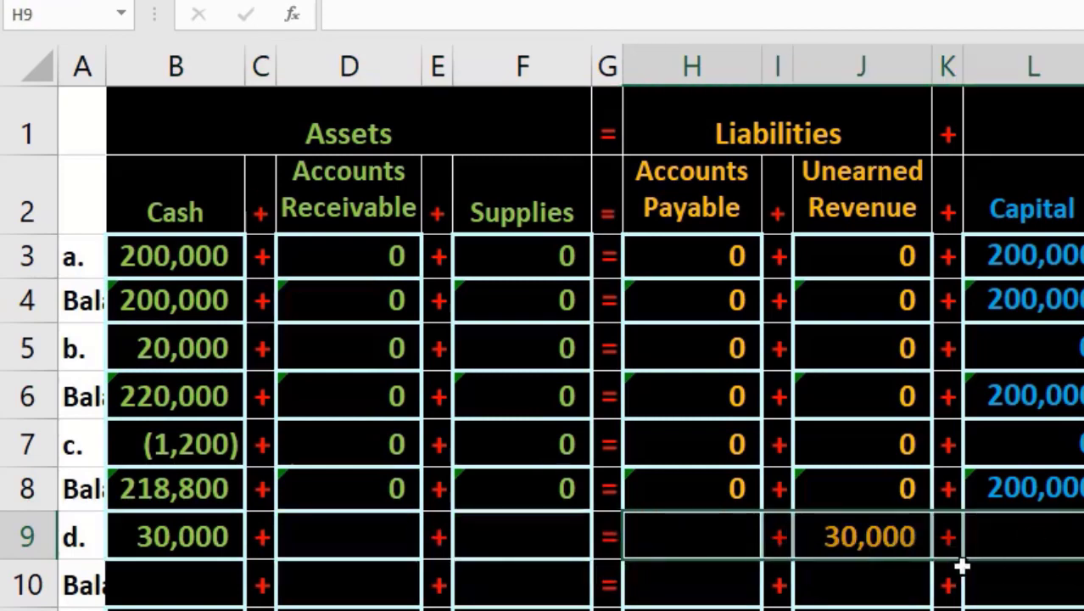
click(878, 543)
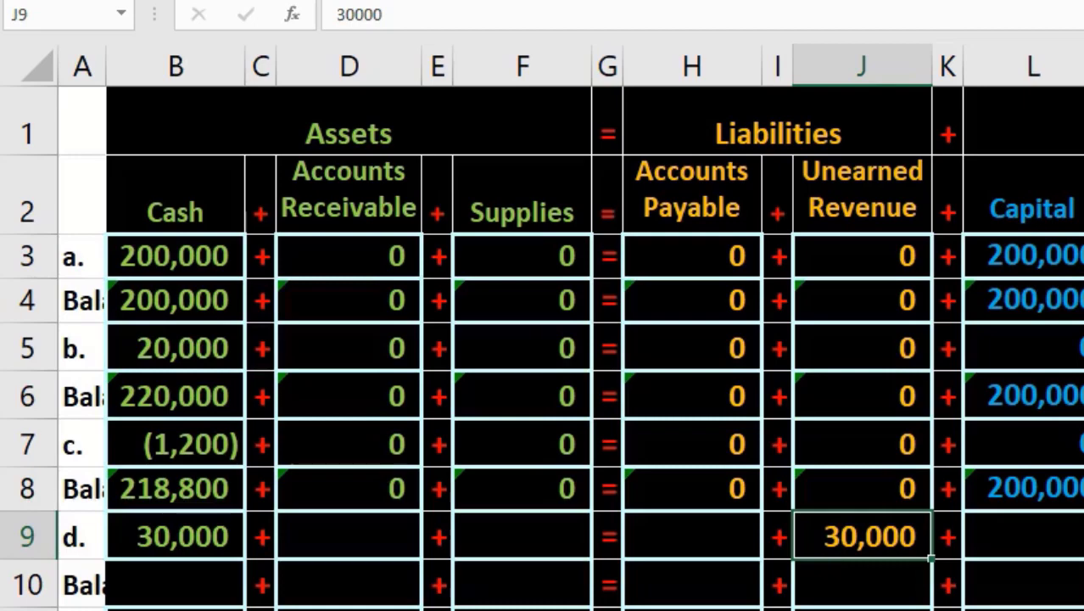
scroll(568, 340, right, 3)
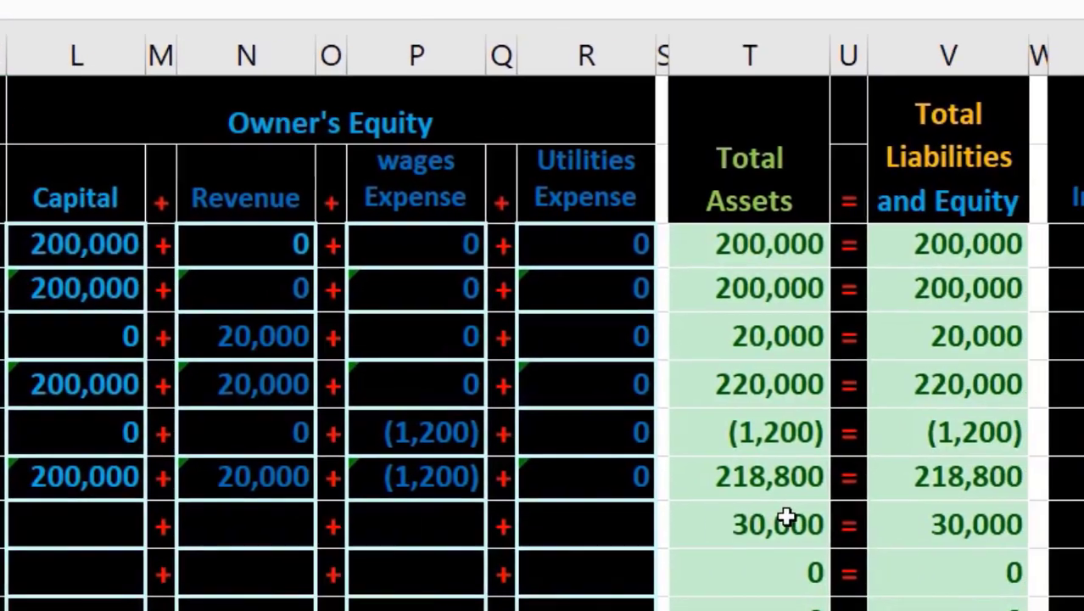
drag(786, 520, 726, 525)
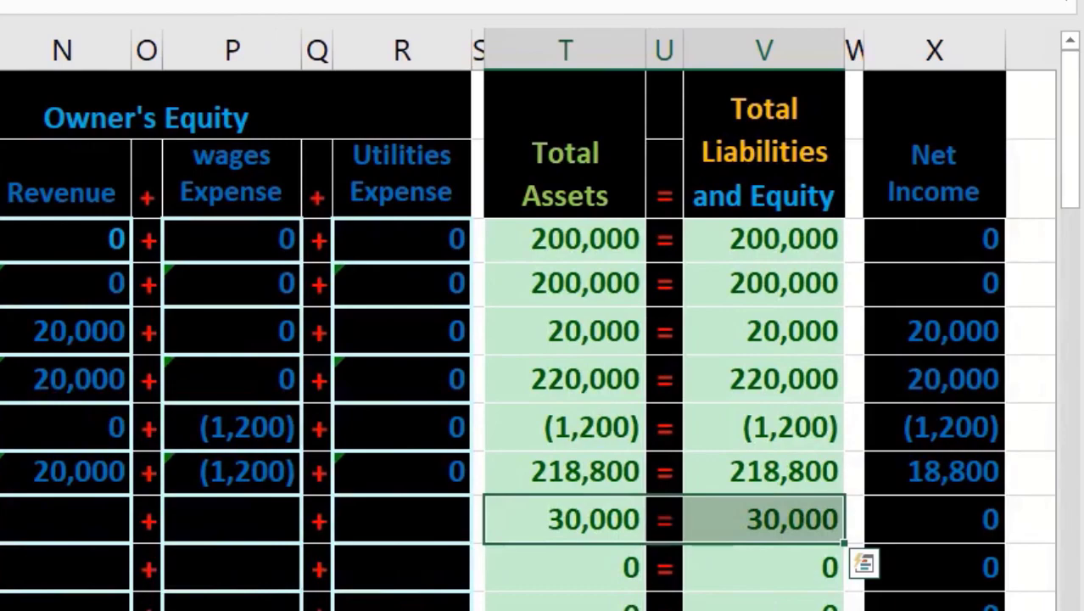
scroll(543, 381, left, 3)
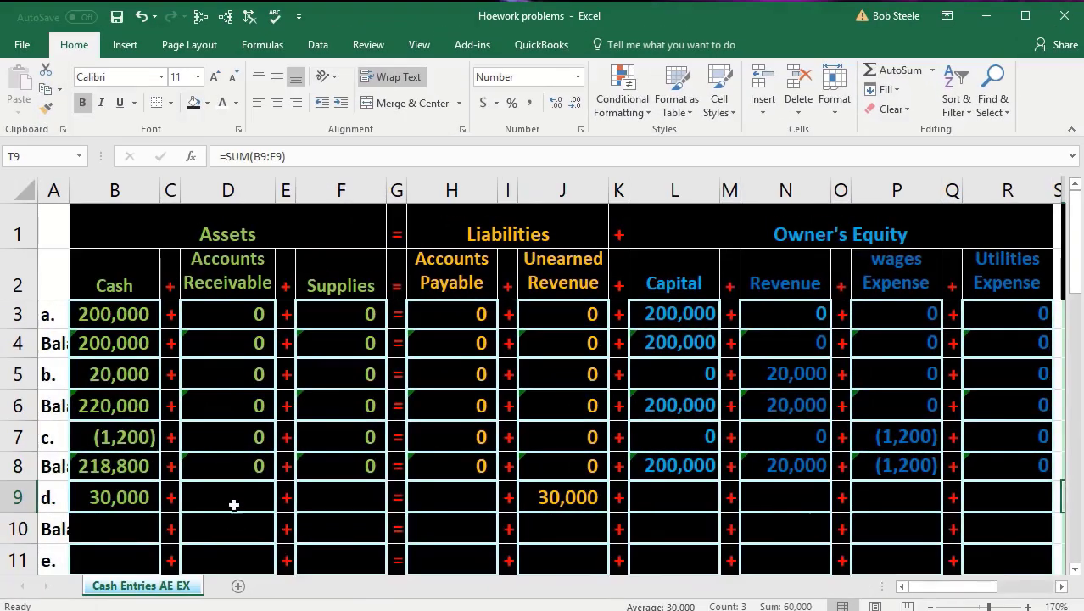
- Enter 0 in D9, F9, H9, L9, N9, P9 and R9 on transaction d's row
click(232, 501)
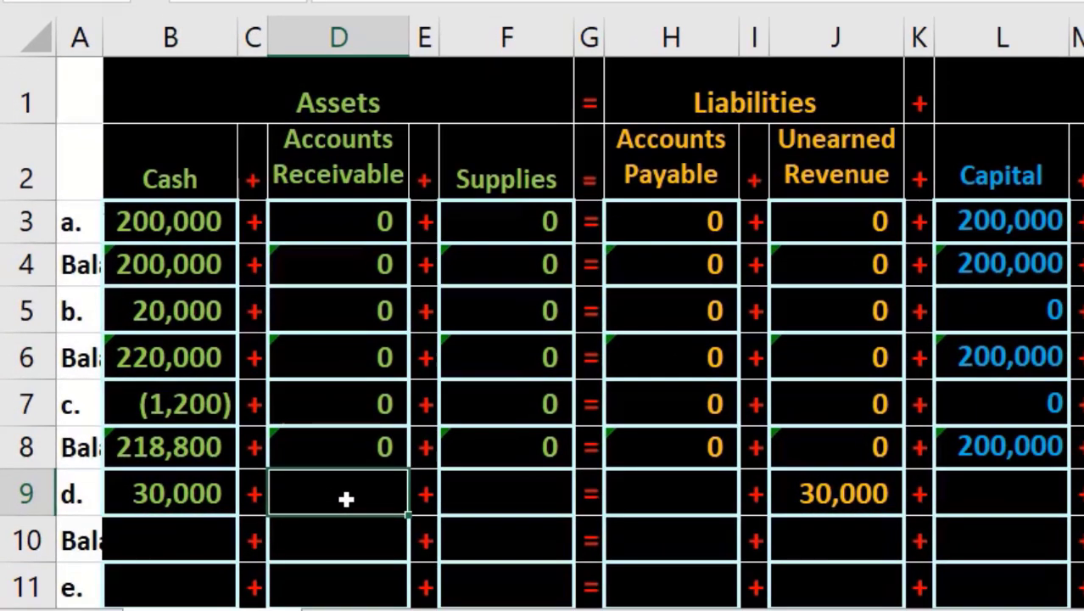
text(0)
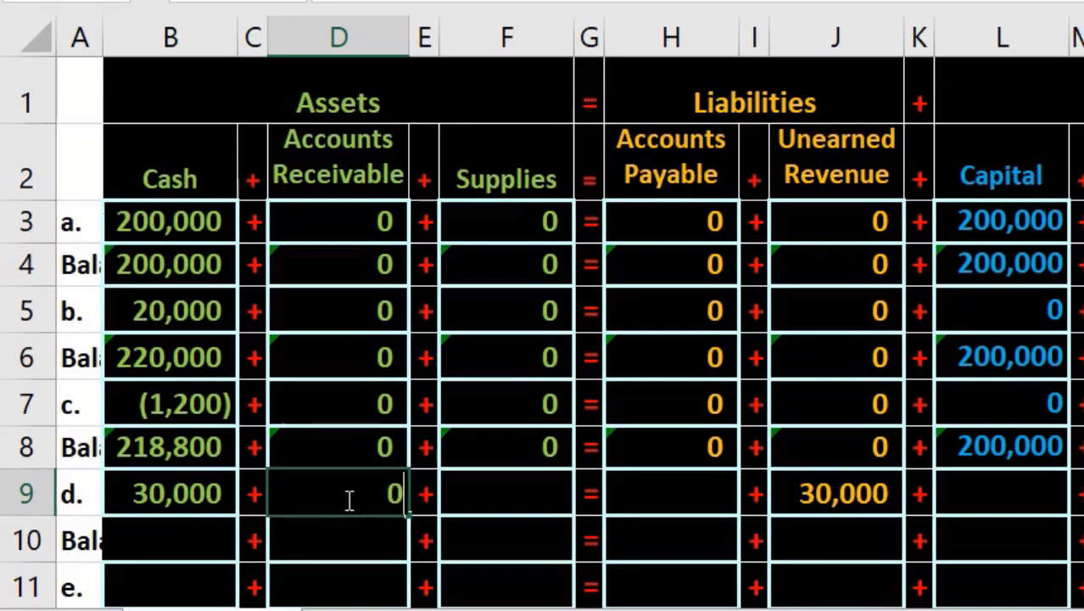
key(Tab)
key(Tab)
text(0)
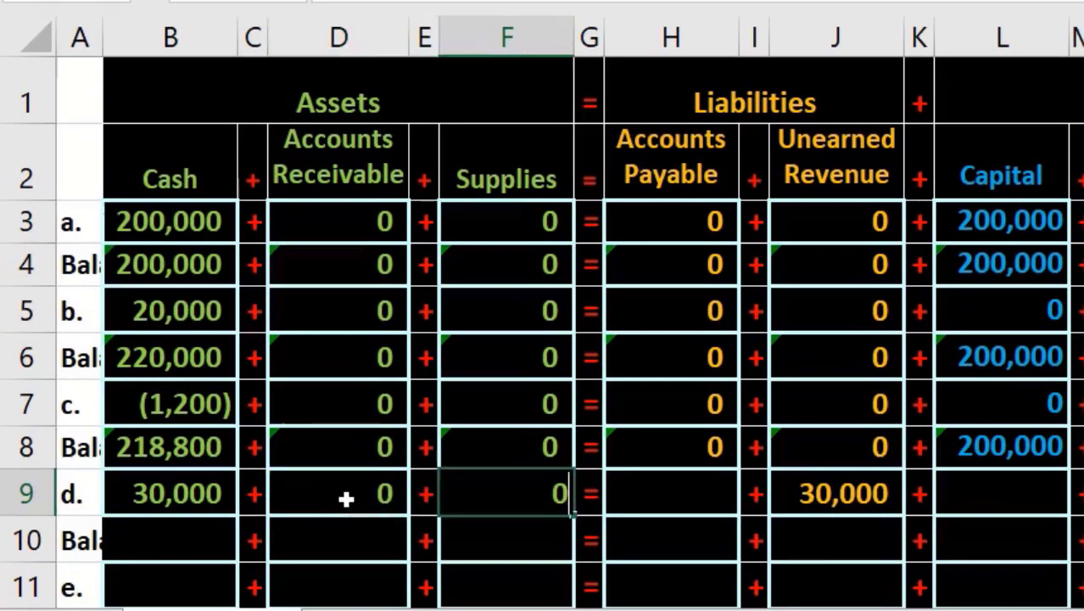
key(Tab)
key(Tab)
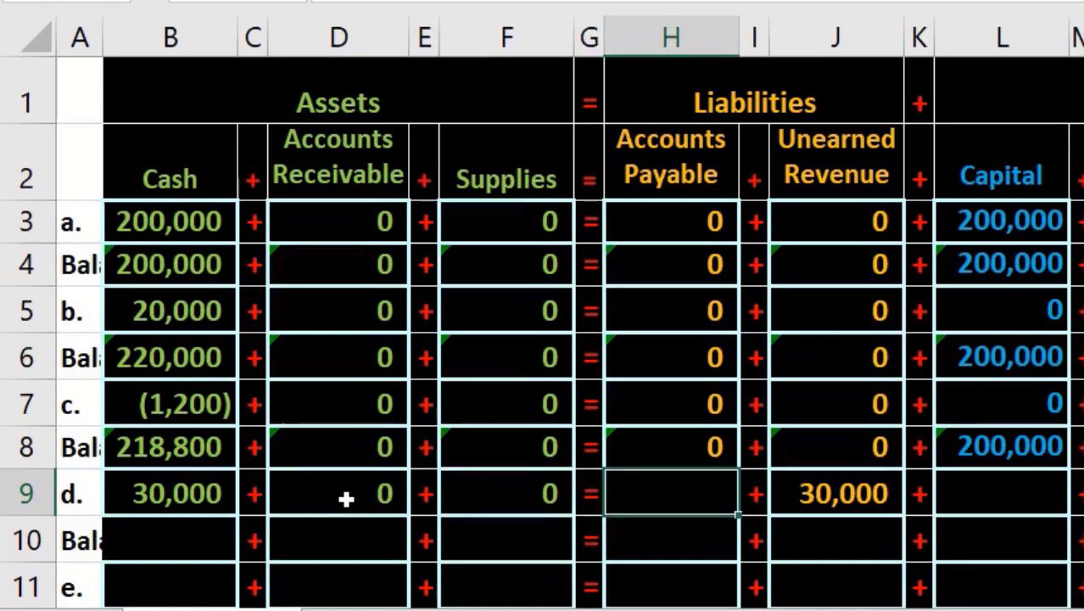
text(0)
key(Tab)
key(Tab)
key(Tab)
key(Tab)
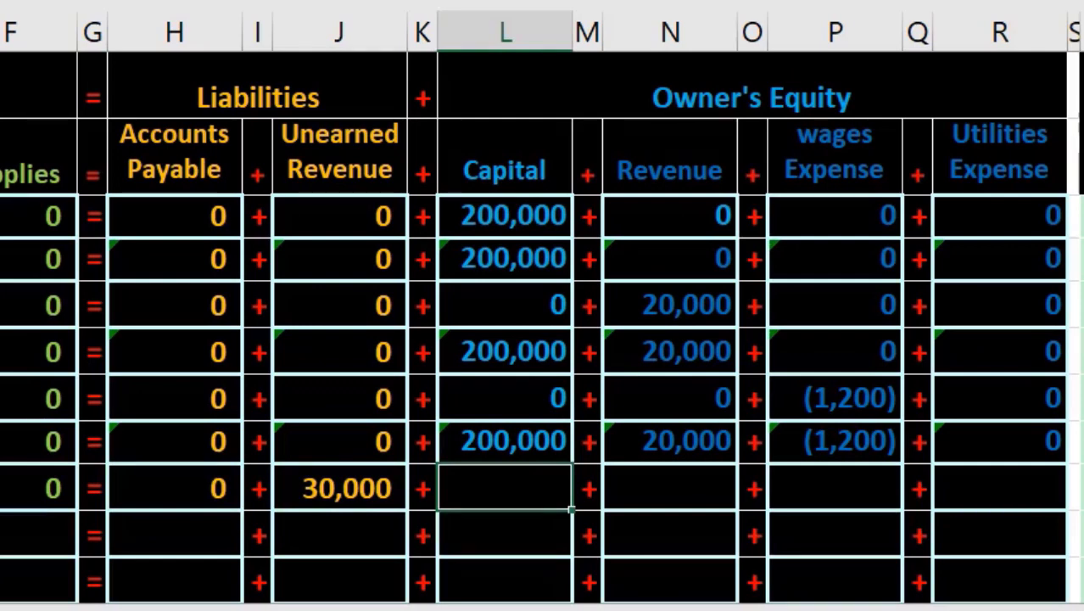
text(0)
key(Tab)
key(Tab)
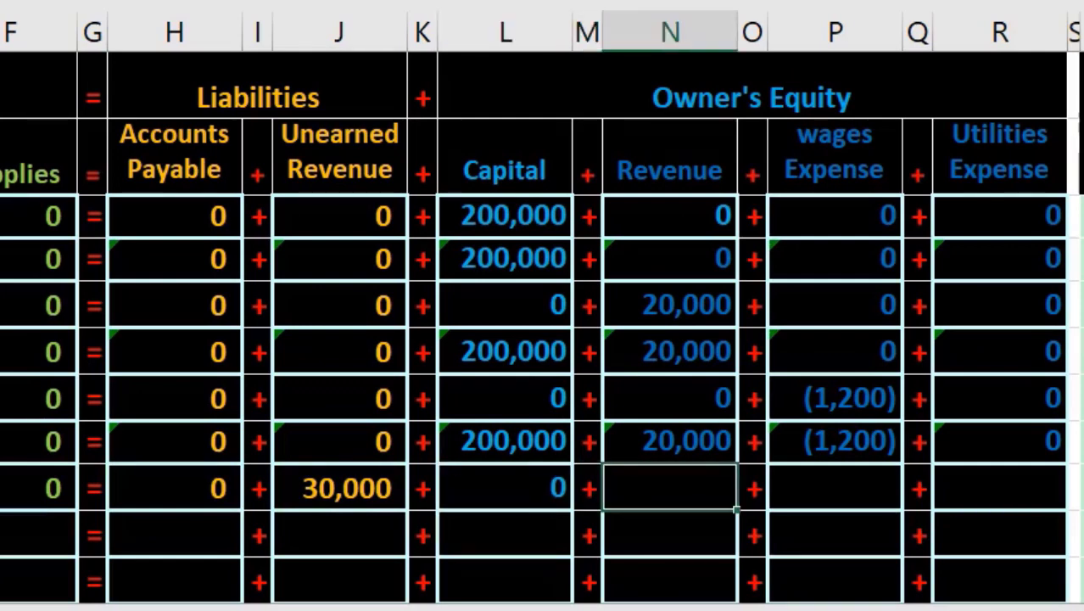
text(0)
key(Tab)
key(Tab)
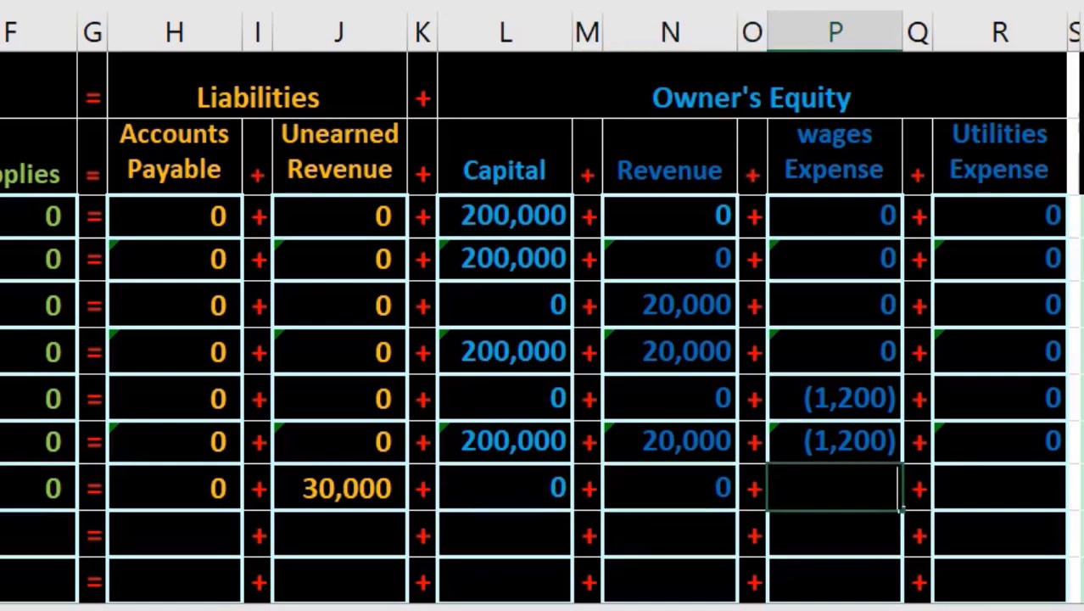
text(0)
key(Tab)
key(Tab)
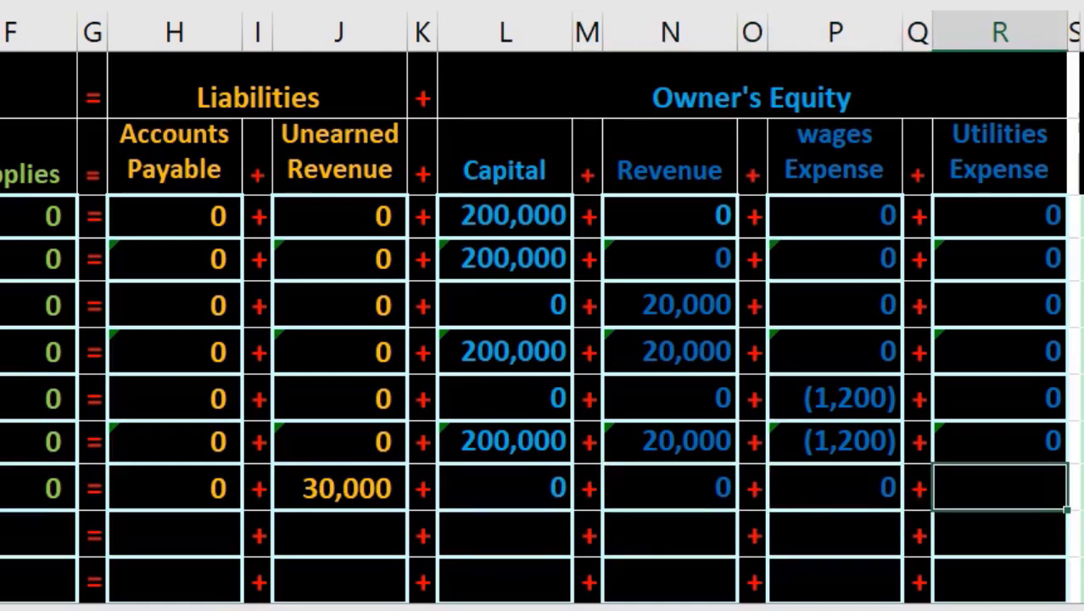
text(0)
key(Return)
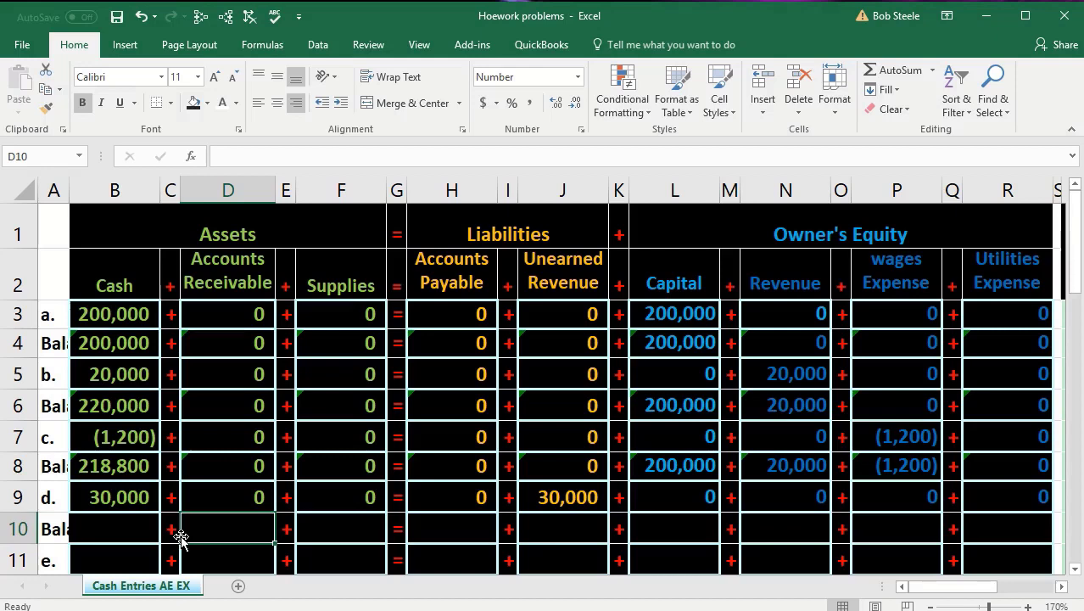
drag(108, 469, 1046, 487)
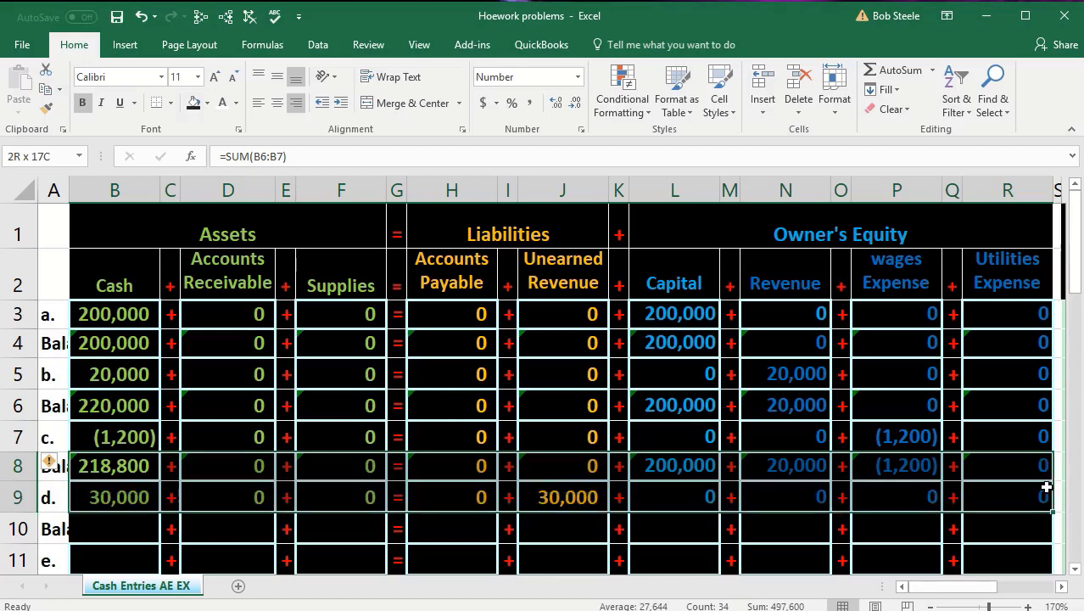
drag(1046, 487, 1048, 487)
click(154, 534)
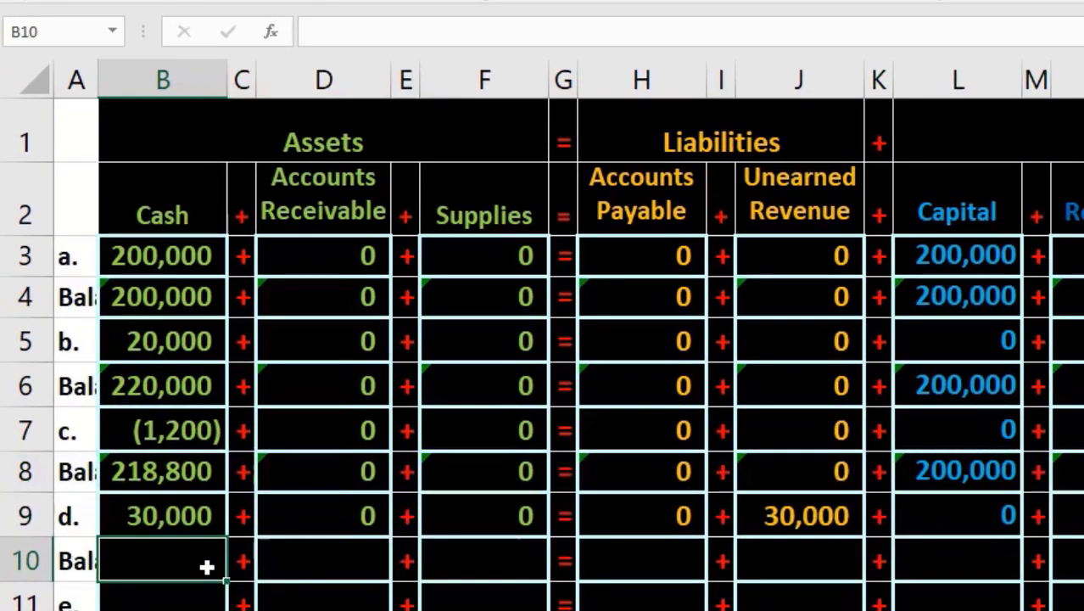
scroll(206, 567, down, 1)
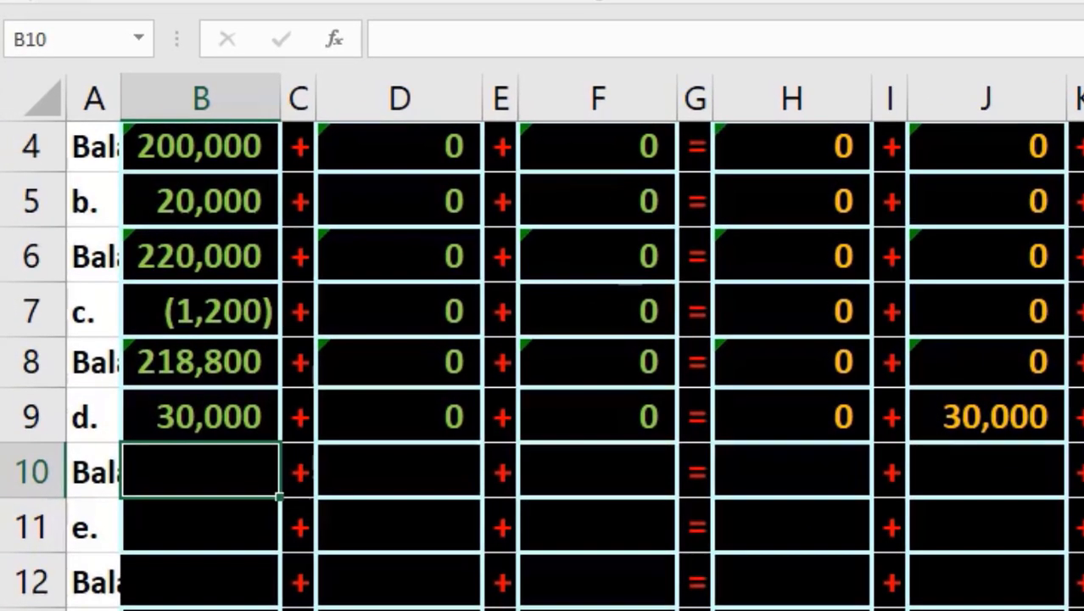
- Sum rows 8–9 into the row 10 Cash balance, giving 248,800
text(=)
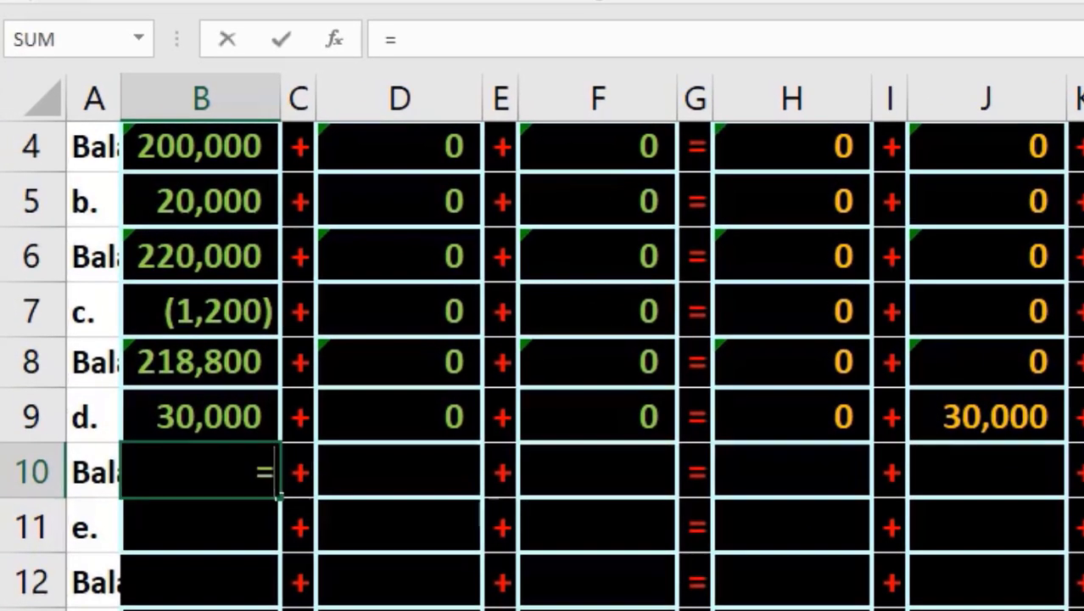
text(sum)
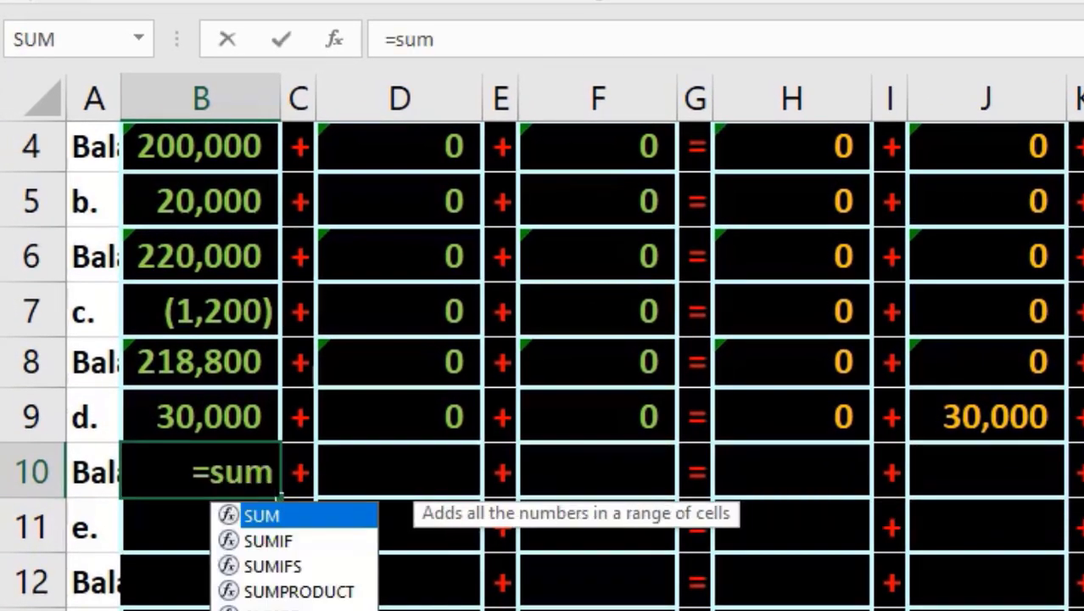
double_click(257, 514)
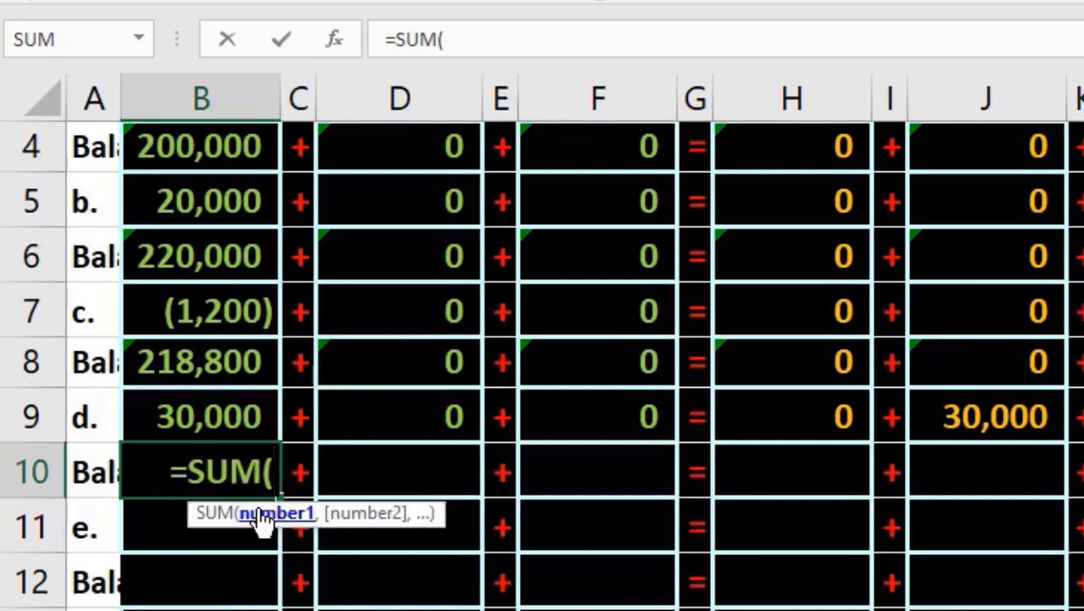
drag(217, 365, 208, 408)
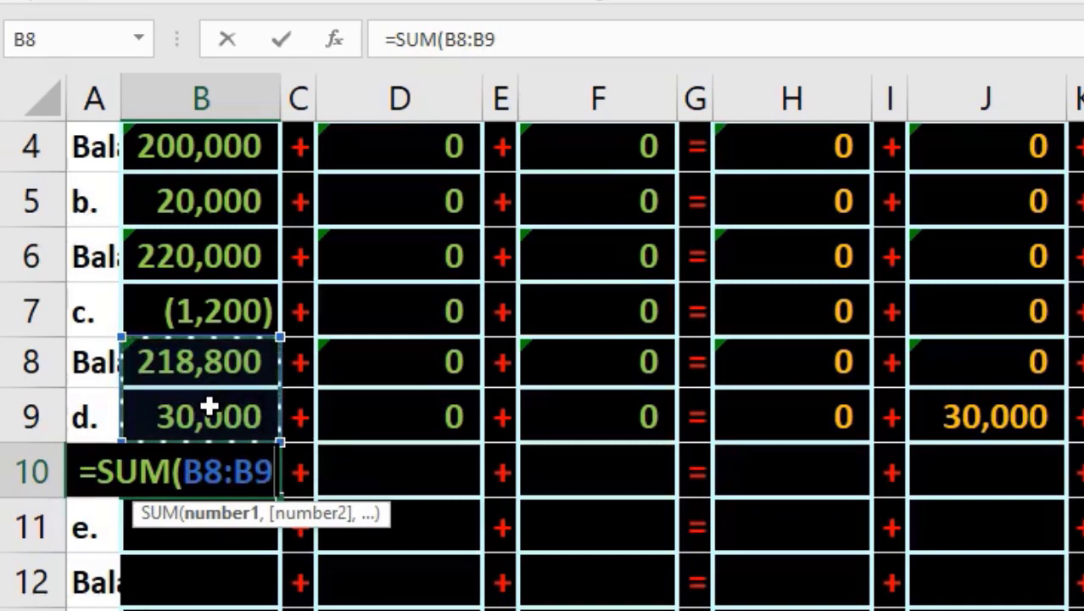
key(Return)
- Enter =SUM(J8:J9) as the Unearned Revenue balance in J10
key(Right)
key(Right)
key(Right)
key(Right)
key(Right)
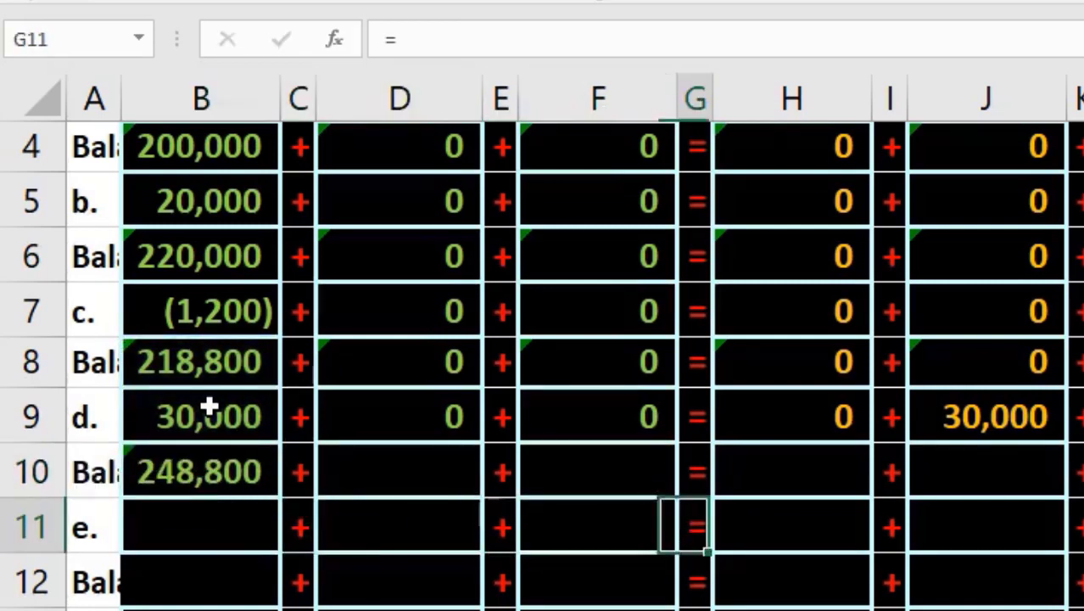
key(Right)
key(Right)
key(Right)
key(Up)
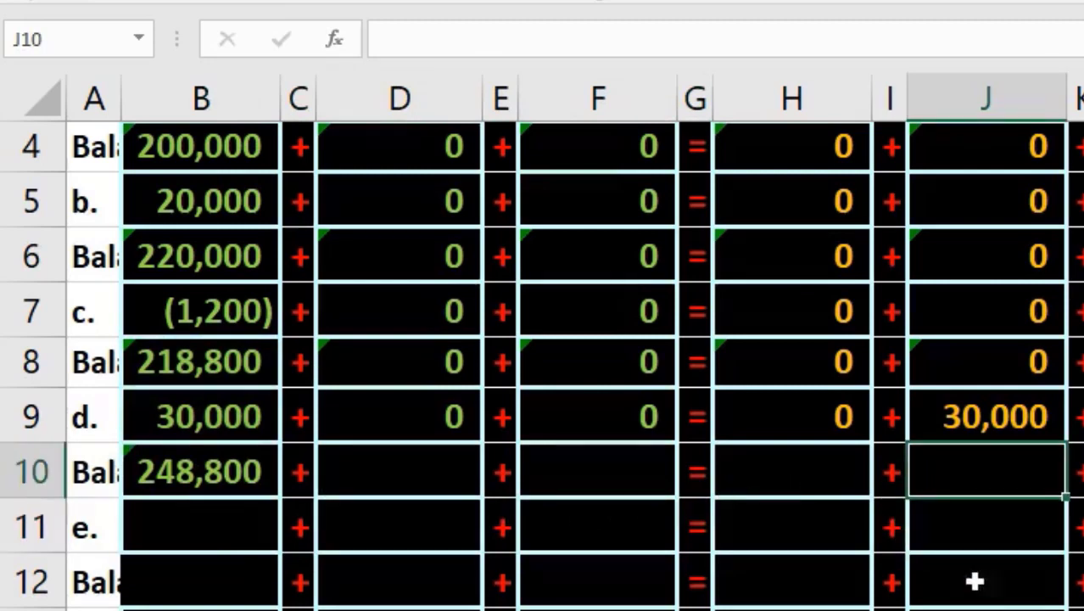
text(=sum)
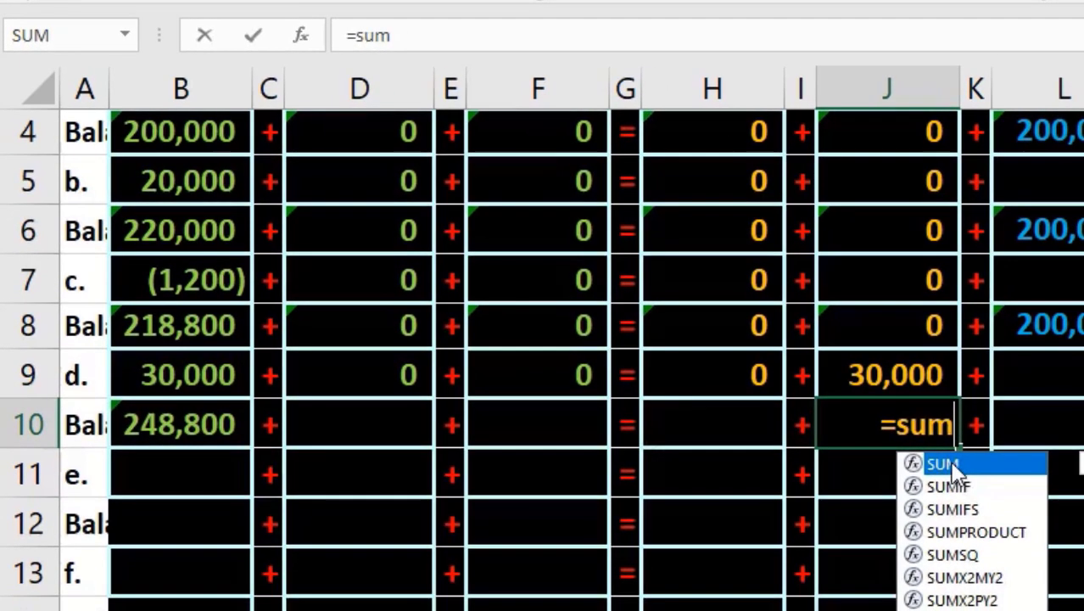
double_click(1046, 512)
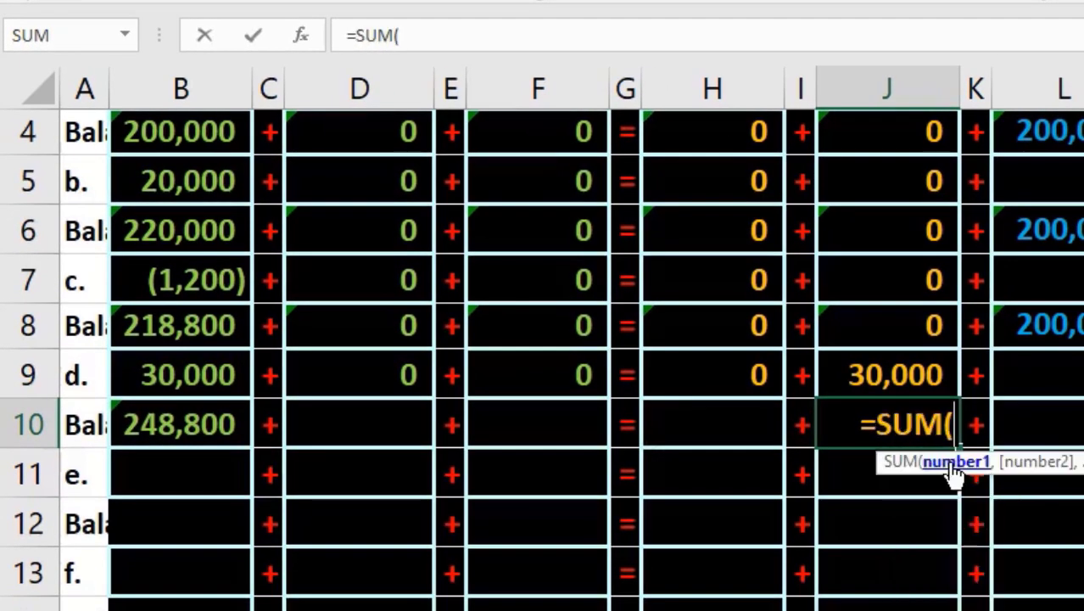
drag(912, 323, 925, 363)
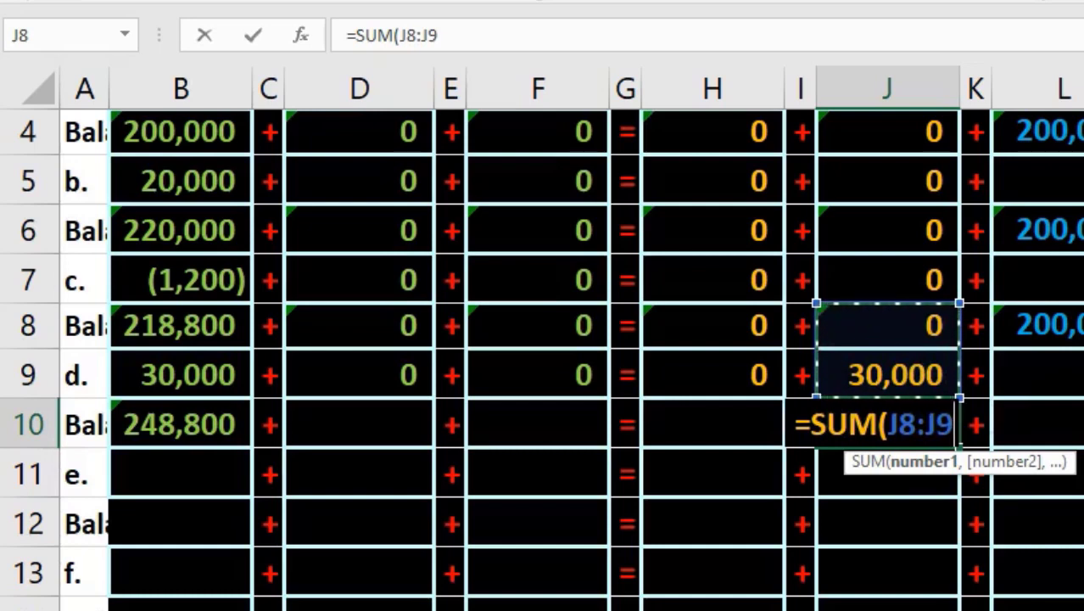
key(Return)
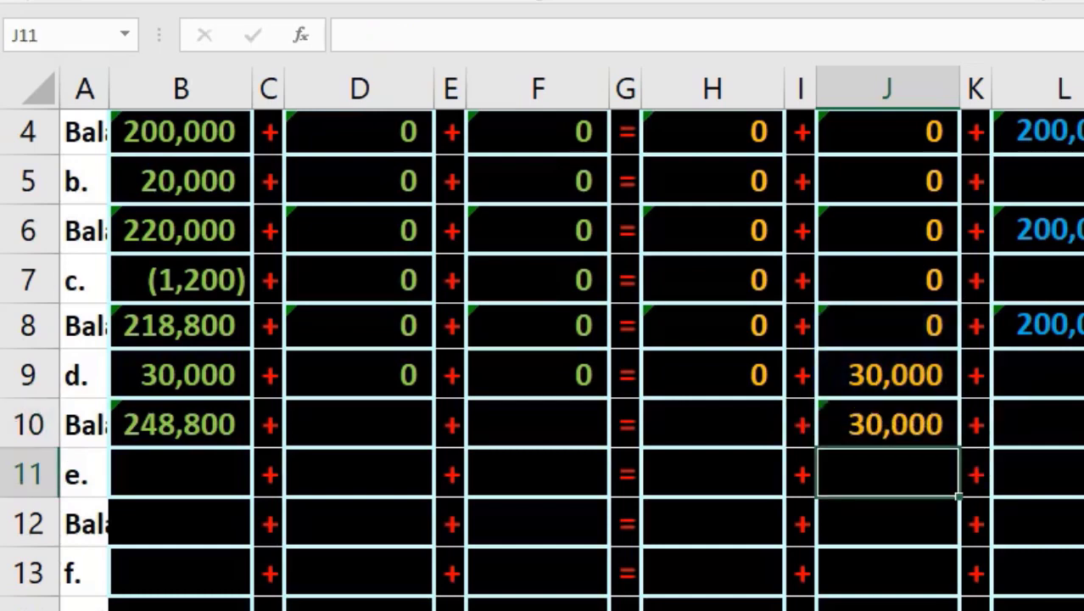
- Enter =SUM(L8:L9) as the Capital balance in L10
key(Up)
key(Right)
key(Right)
key(Right)
key(Right)
key(Right)
key(Right)
key(Right)
key(Right)
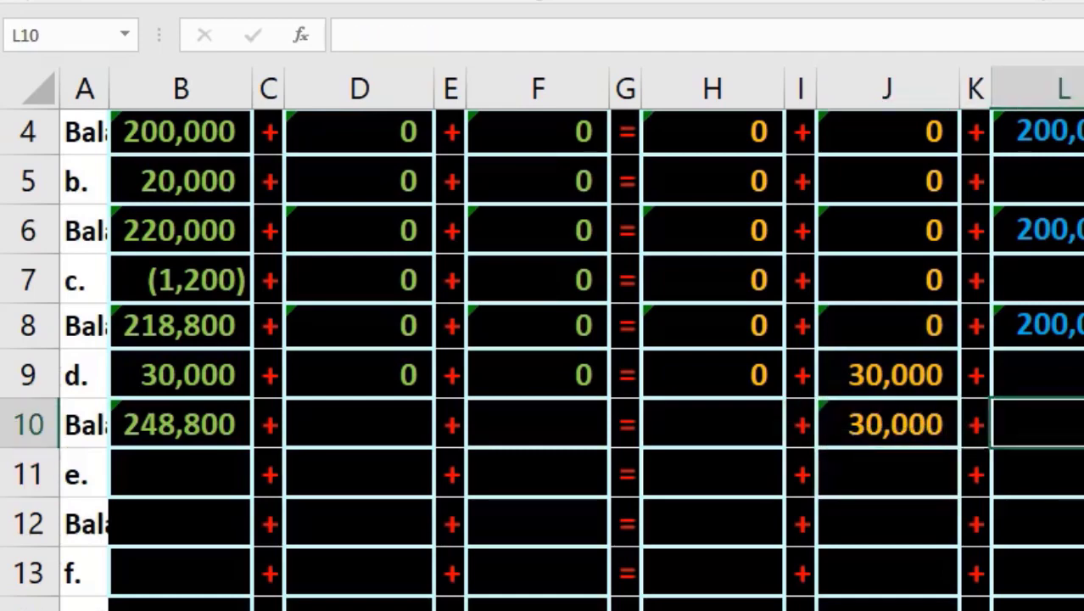
key(Right)
key(Right)
key(Right)
key(Right)
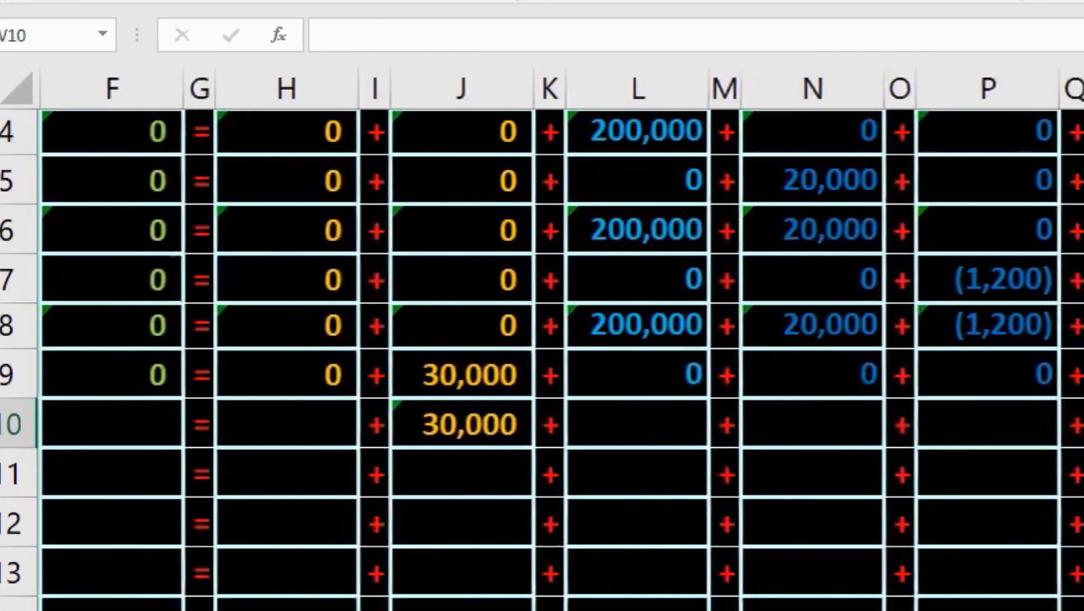
key(Home)
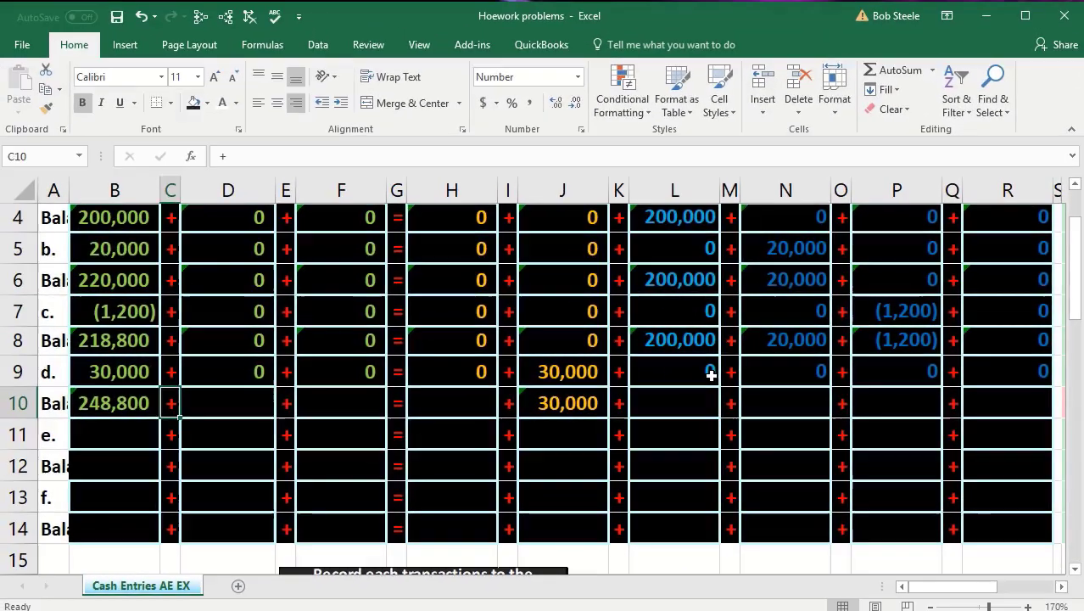
key(Right)
key(Right)
key(Right)
key(Right)
key(Right)
key(Right)
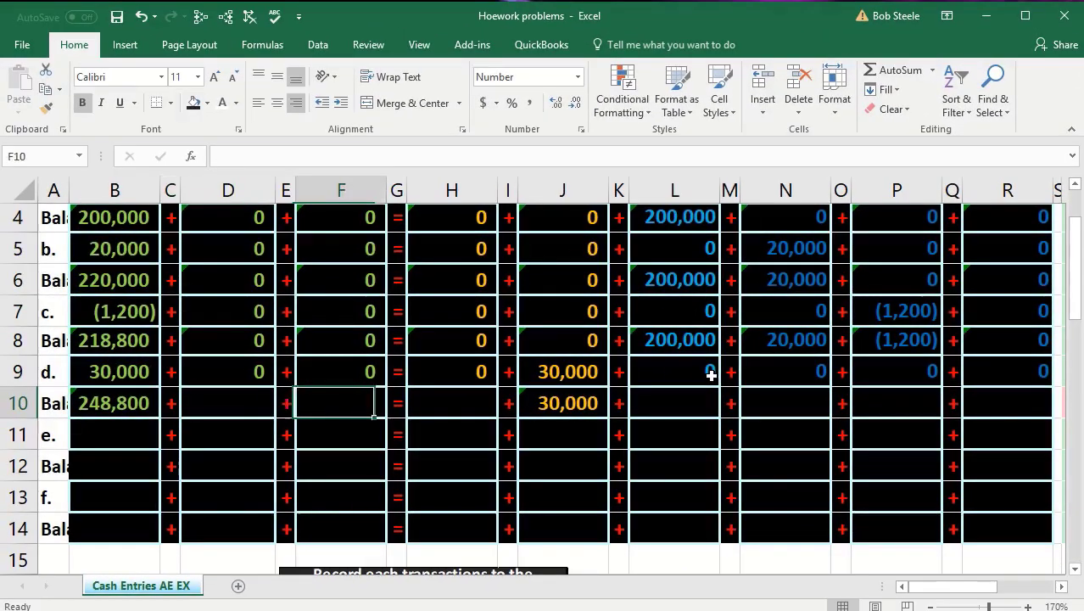
key(Right)
key(Right)
key(Right)
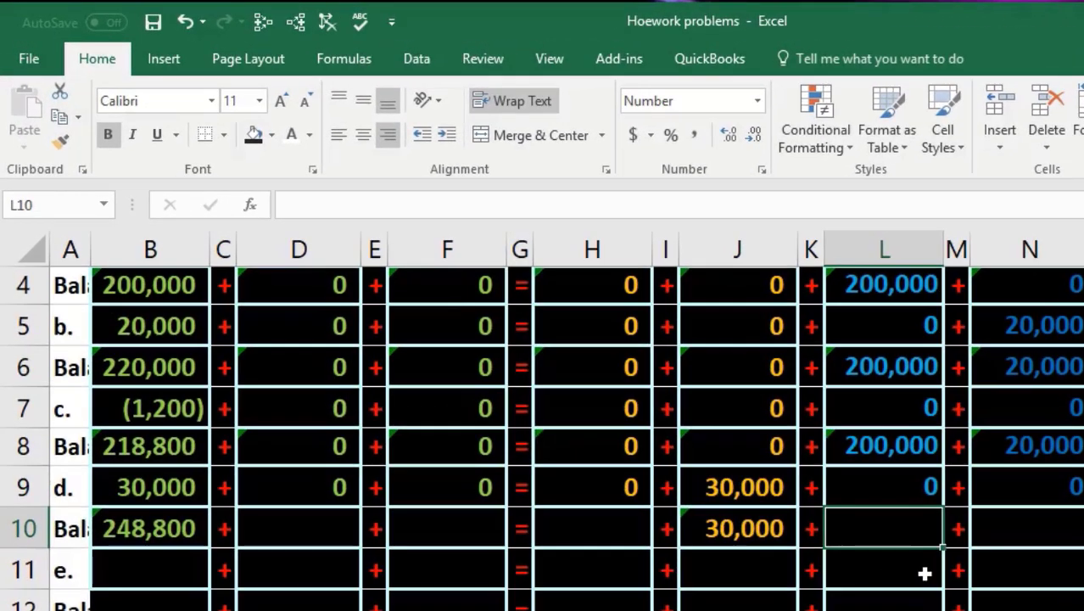
text(=sum)
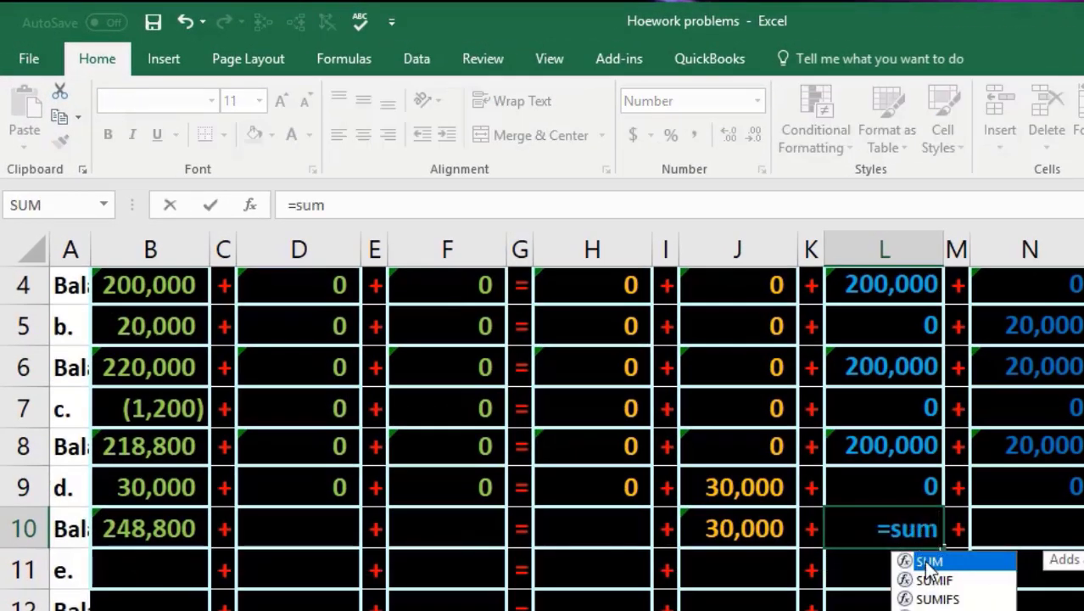
double_click(924, 560)
drag(891, 443, 894, 476)
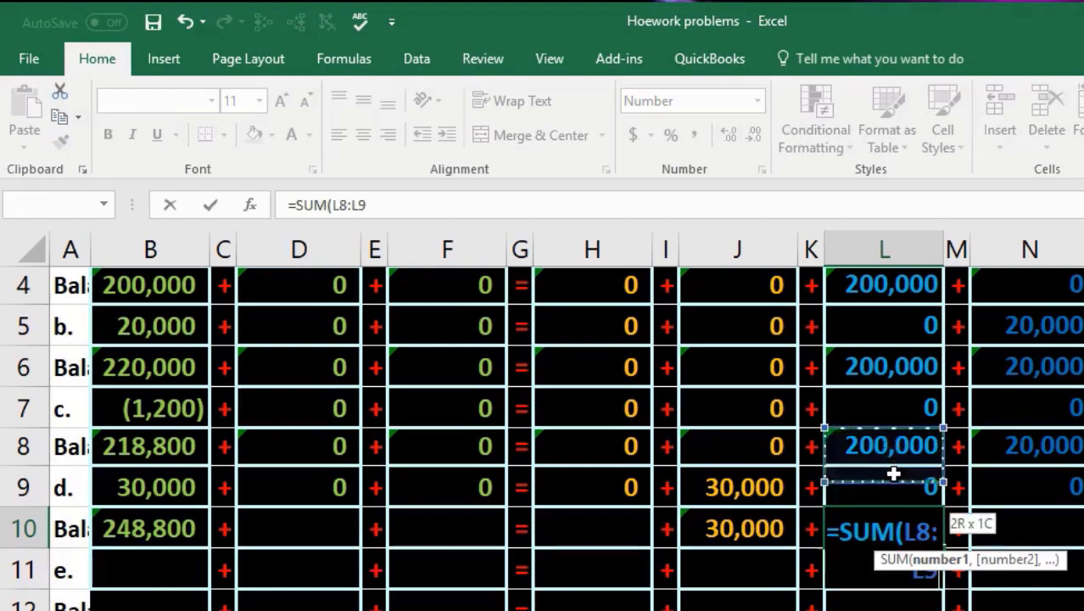
key(Return)
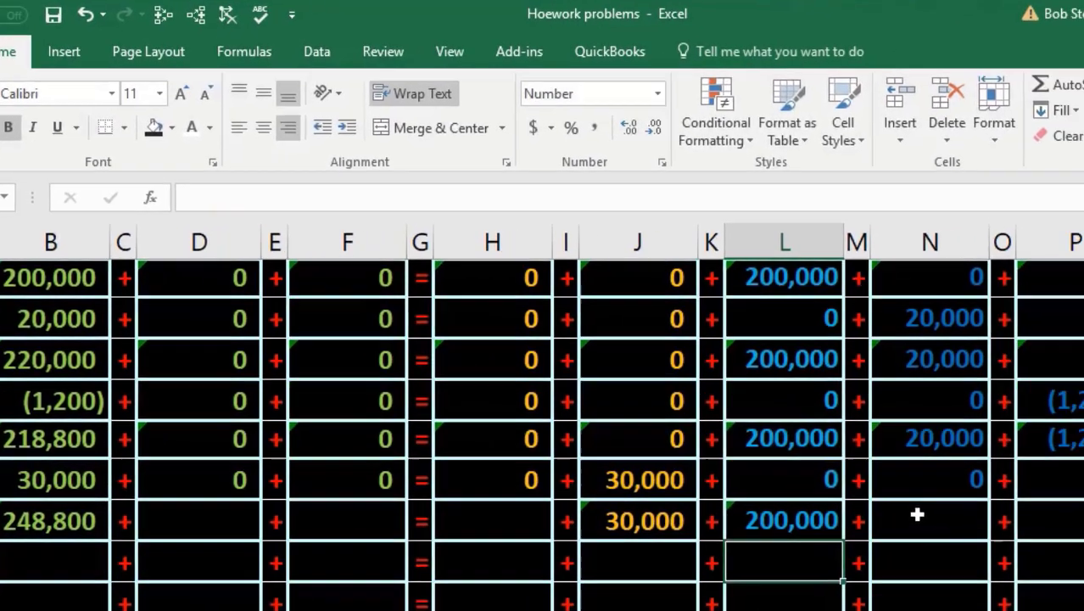
- Enter =SUM(N8:N9) as the Revenue balance in N10
click(1018, 568)
text(=)
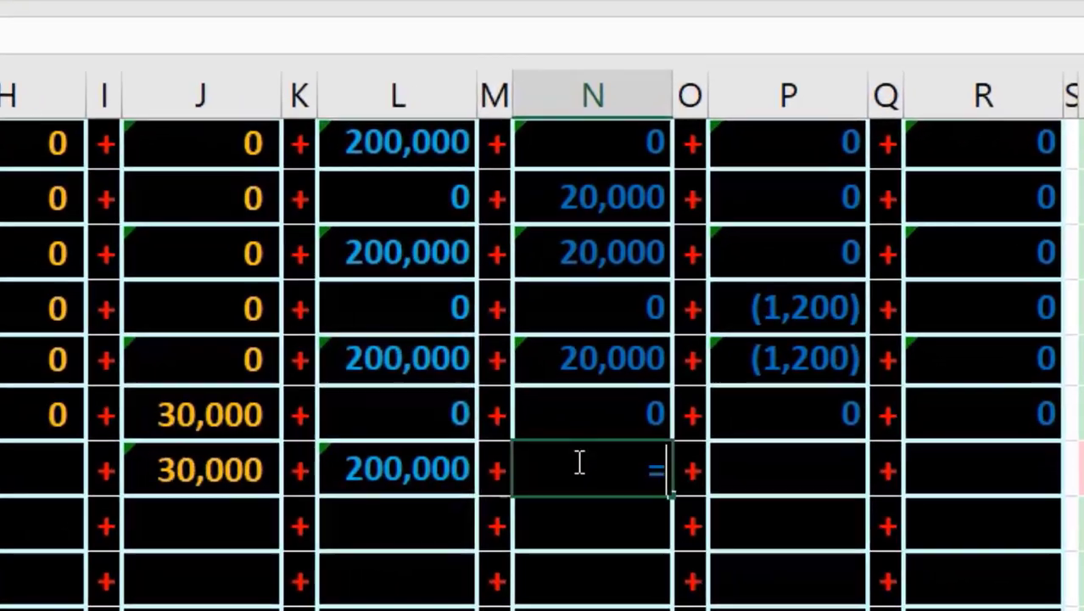
text(sum()
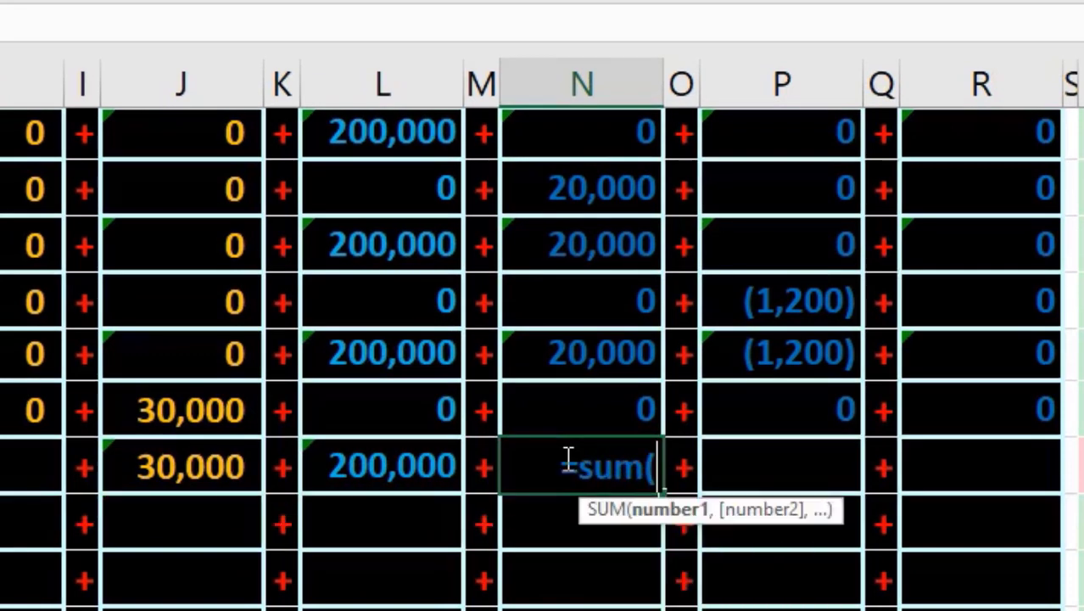
drag(604, 354, 604, 383)
key(Return)
- Enter =SUM(P8:P9) as the wages Expense balance in P10
key(Right)
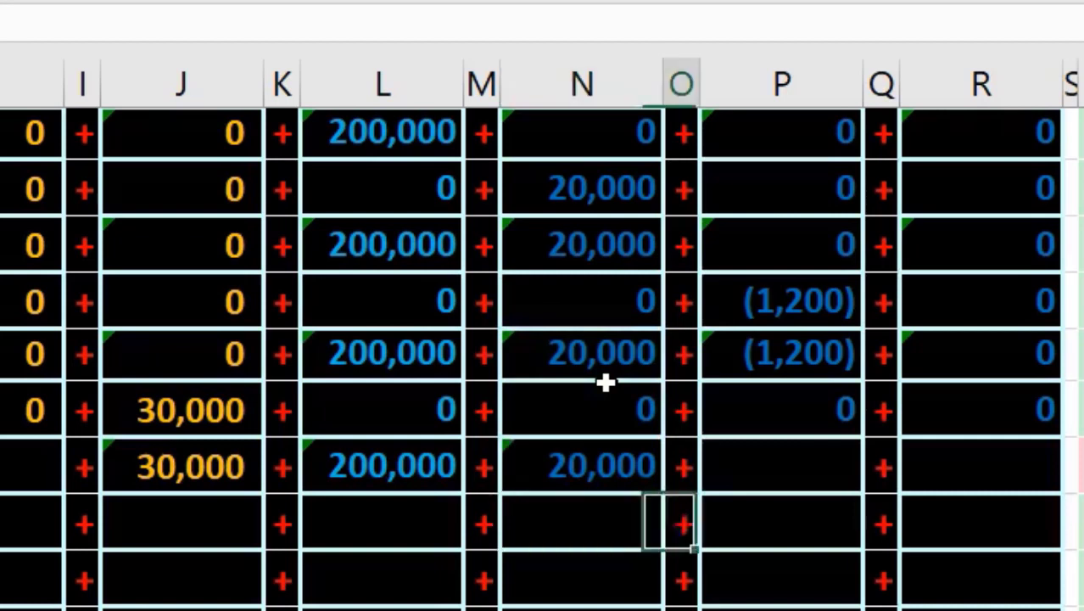
key(Up)
key(Right)
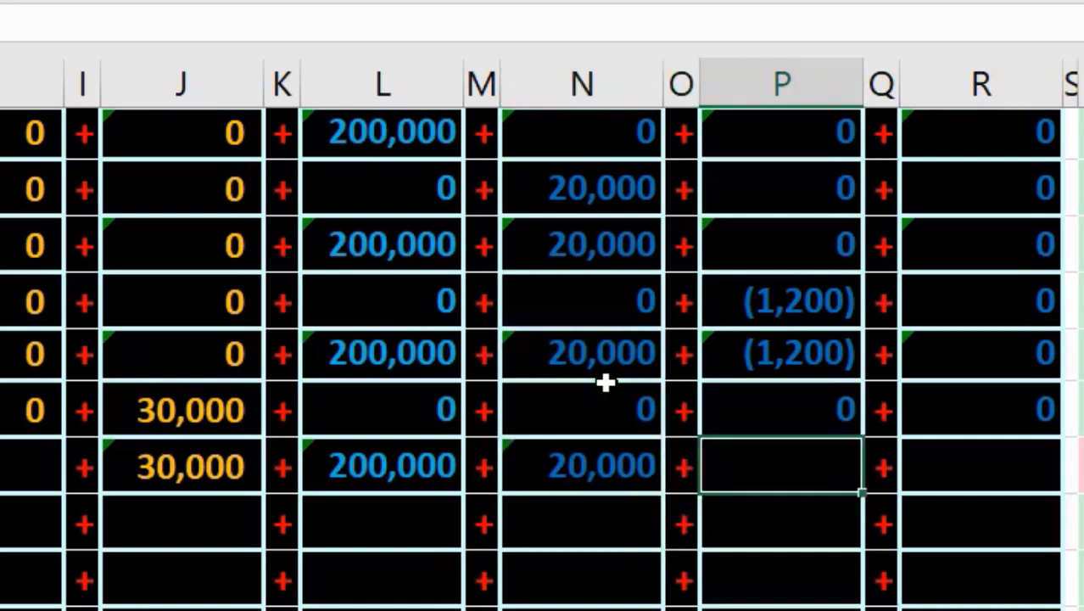
text(=sum)
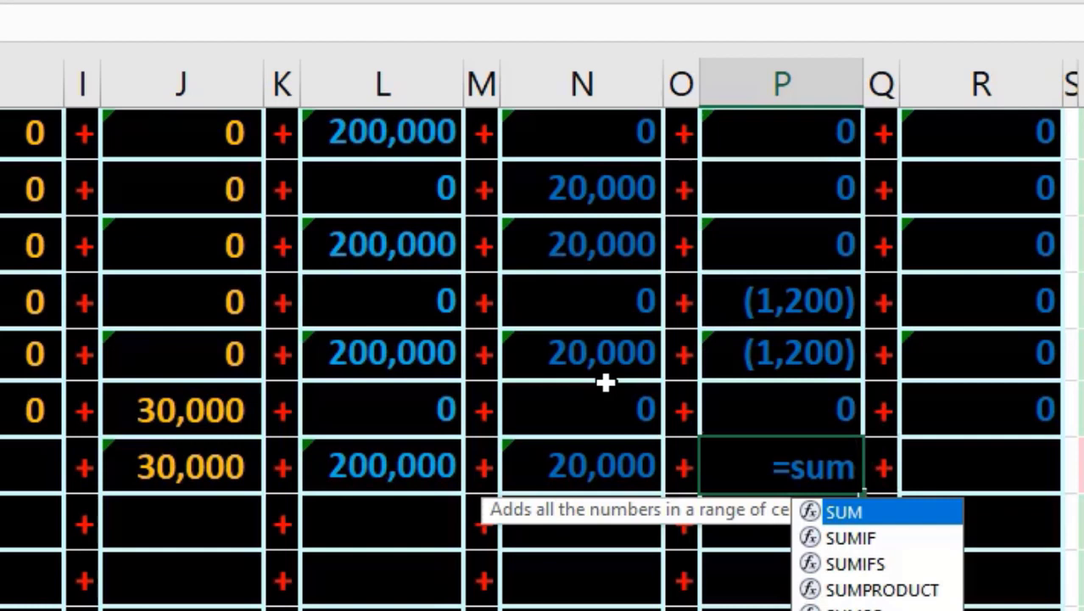
double_click(845, 511)
drag(805, 359, 810, 387)
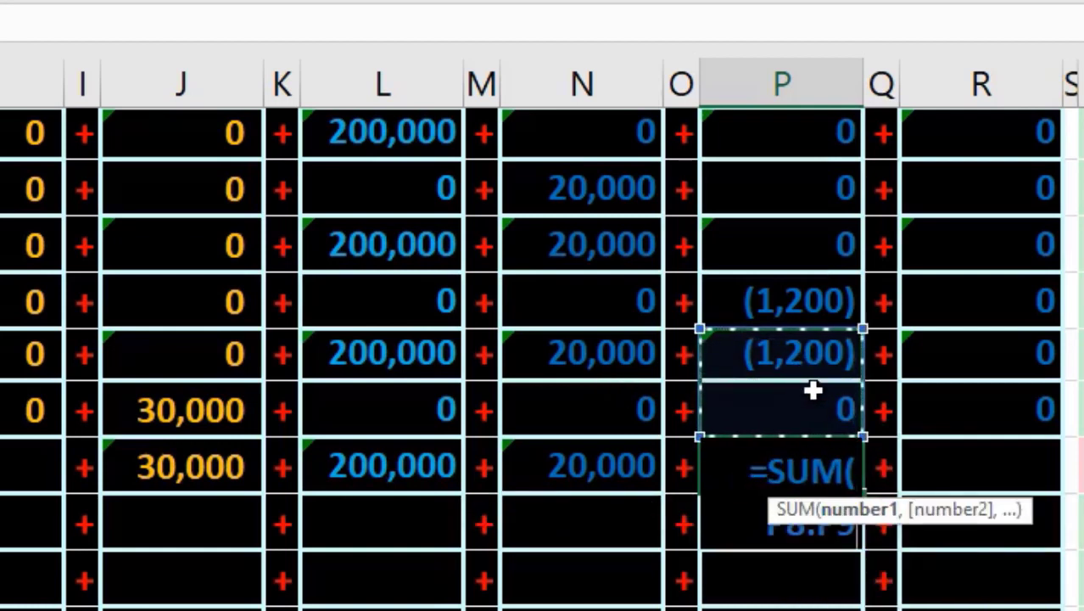
key(Return)
- Check that both equation totals and Net Income match, with totals at 248,800
key(Right)
key(Right)
key(Right)
key(Right)
key(Right)
key(Right)
key(Right)
key(Right)
key(Right)
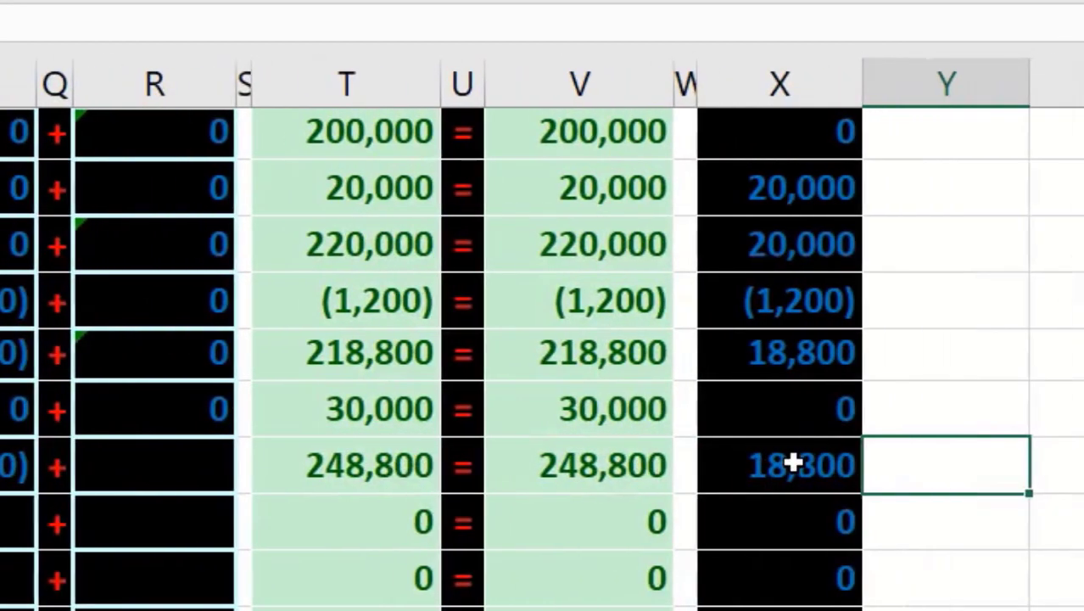
key(Left)
key(Left)
key(Left)
key(Left)
key(Left)
key(Right)
key(Right)
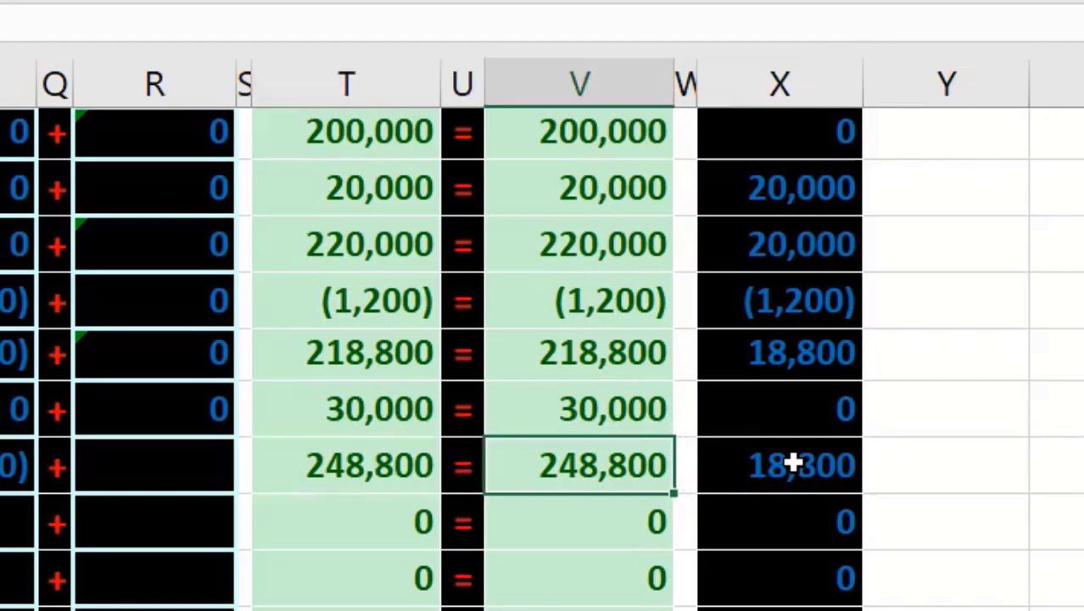
key(Right)
key(Right)
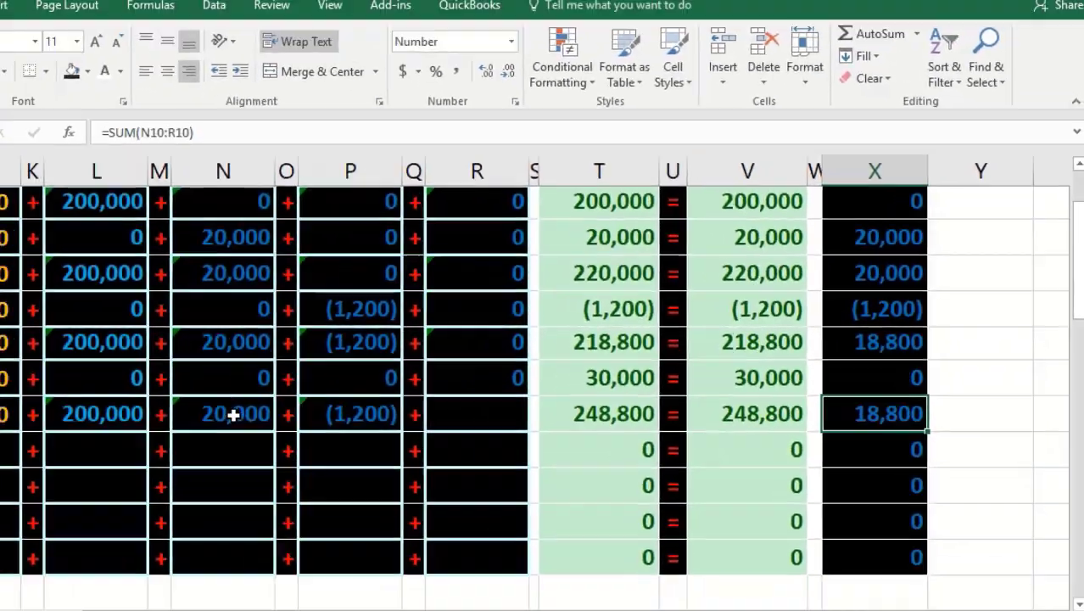
click(233, 415)
scroll(233, 414, up, 1)
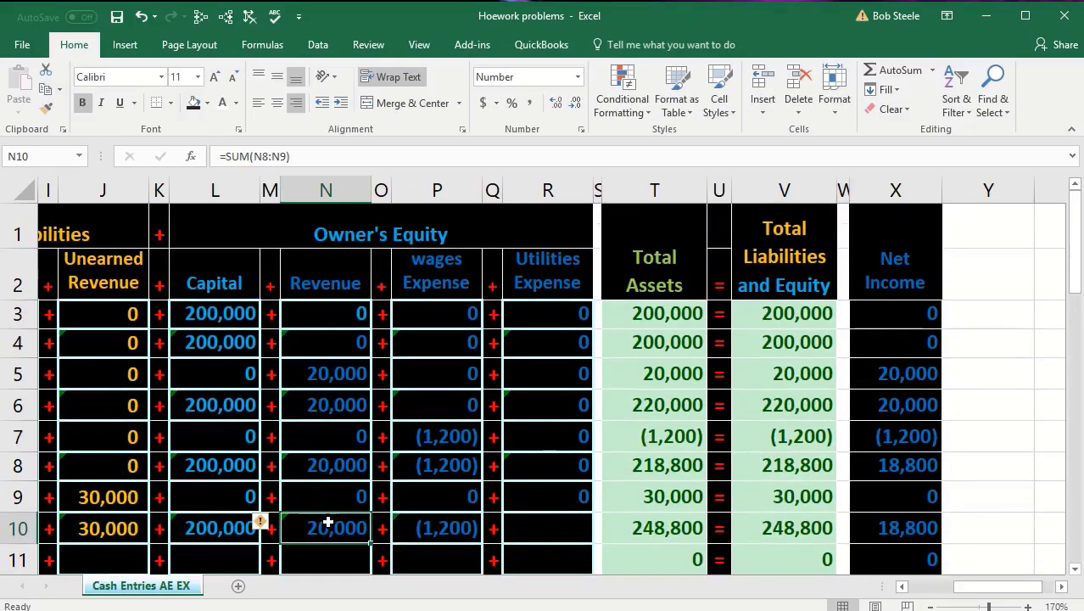
drag(335, 530, 421, 528)
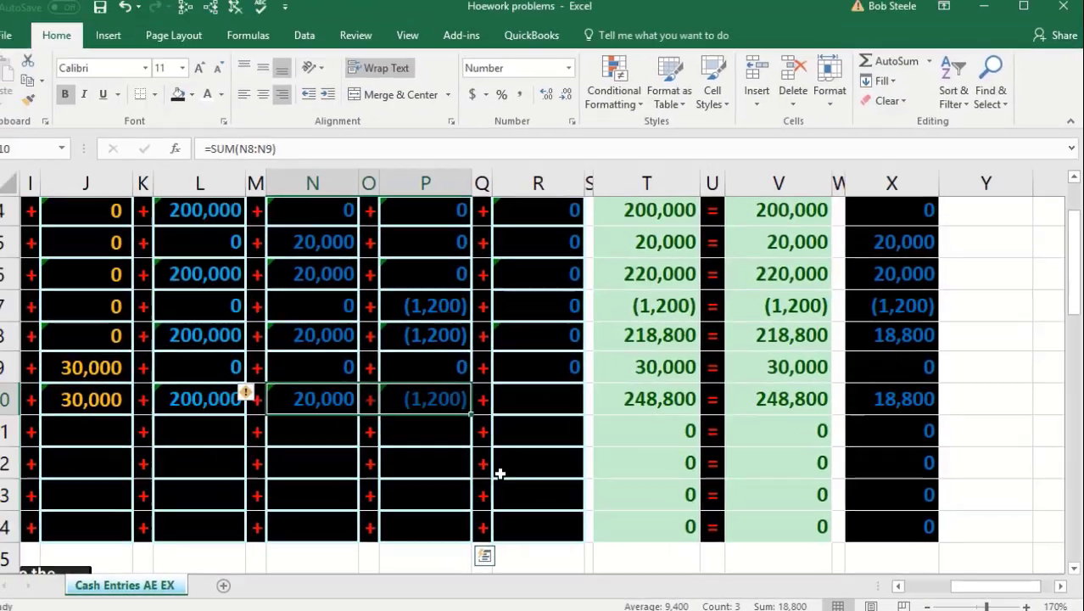
click(503, 464)
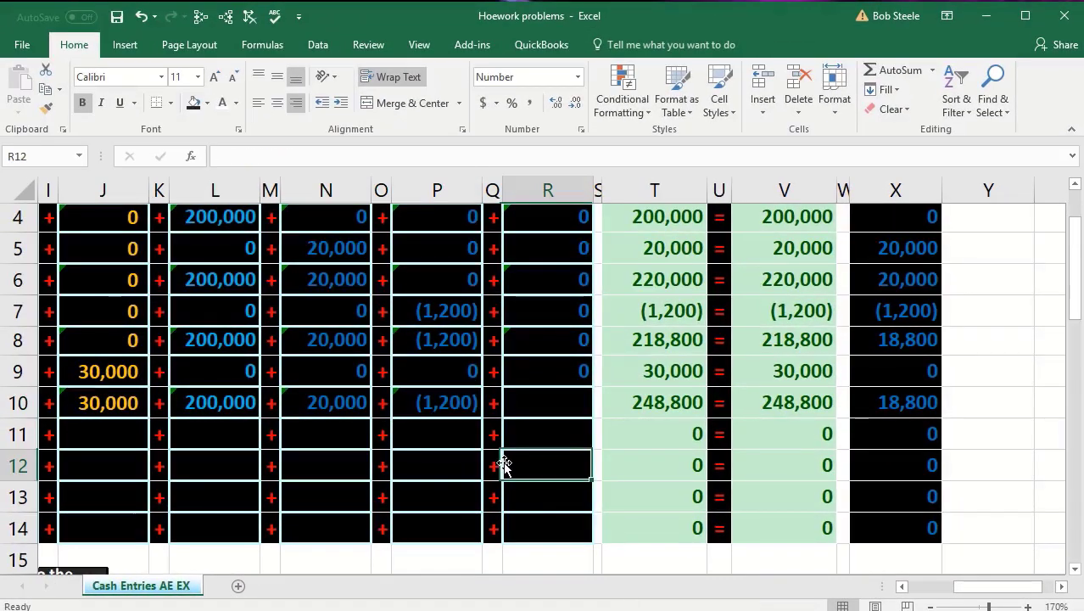
key(Left)
key(Left)
key(Left)
key(Left)
key(Left)
key(Left)
key(Left)
key(Left)
key(Left)
key(Left)
key(Left)
key(Left)
key(Left)
key(Left)
key(Left)
key(Left)
key(Left)
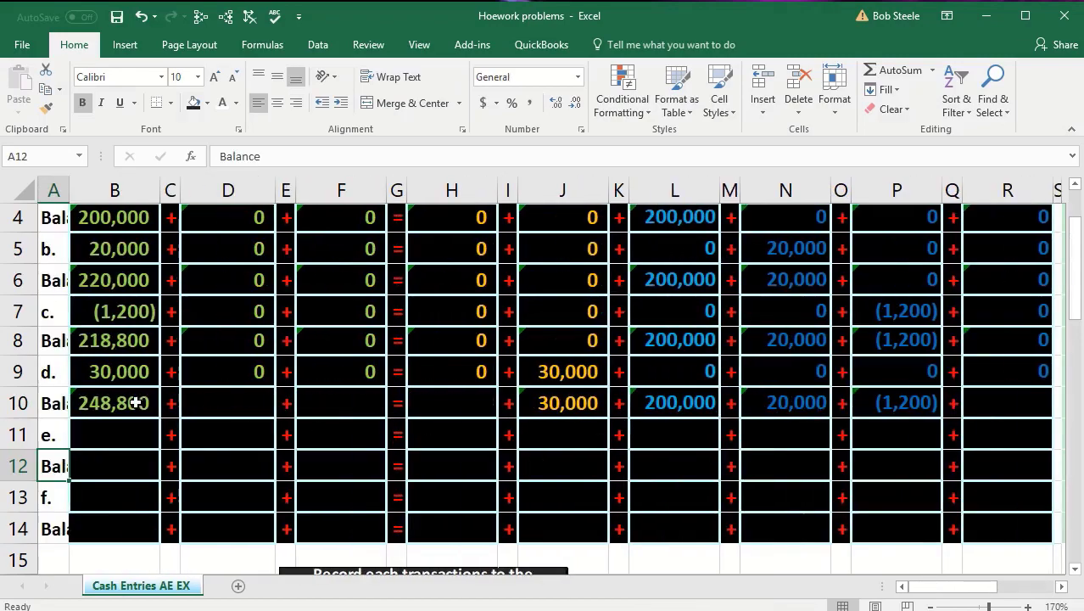
drag(136, 402, 351, 403)
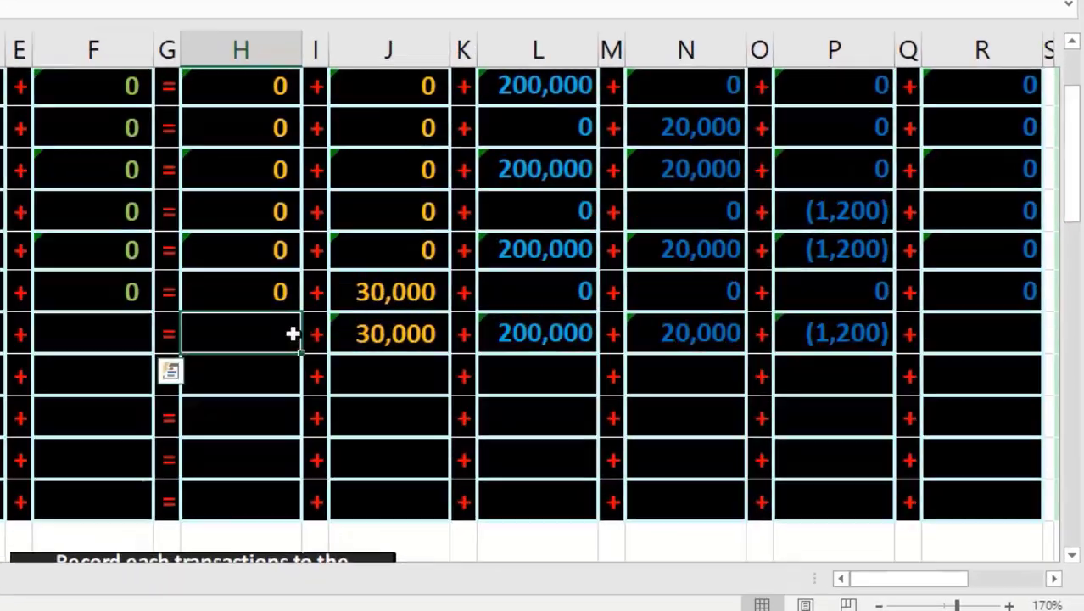
drag(20, 17, 660, 100)
drag(592, 332, 933, 300)
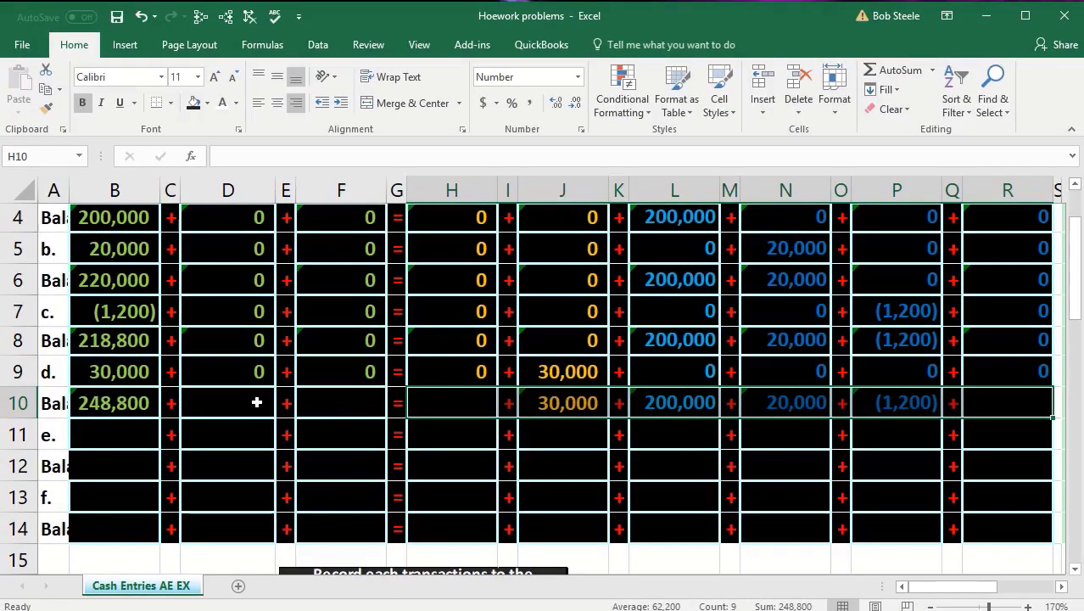
click(256, 402)
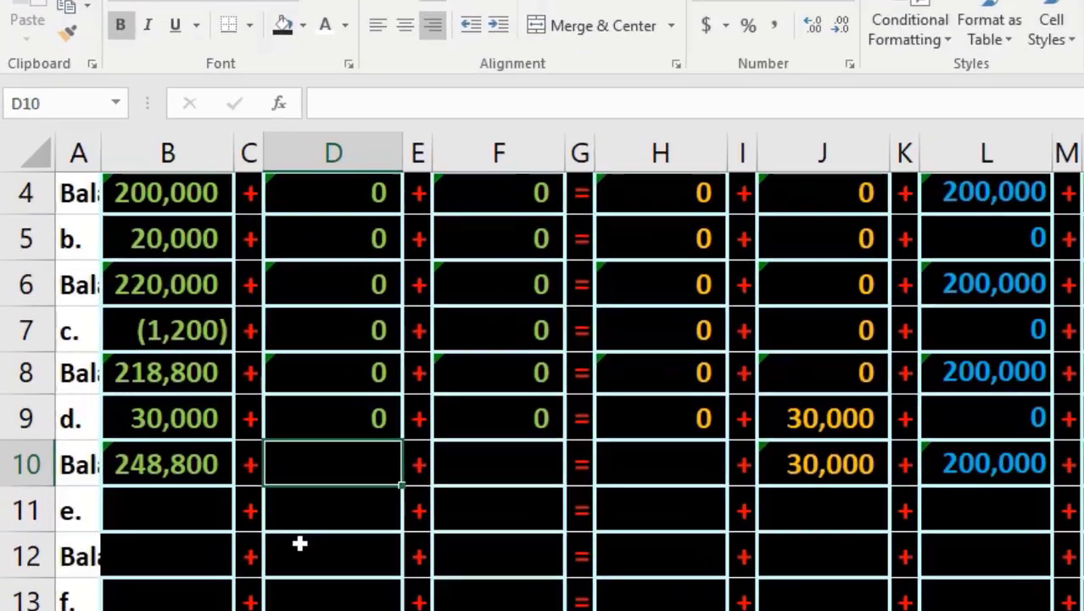
- Enter =SUM(D8:D9) in D10 and =SUM(F8:F9) in F10
text(=sum)
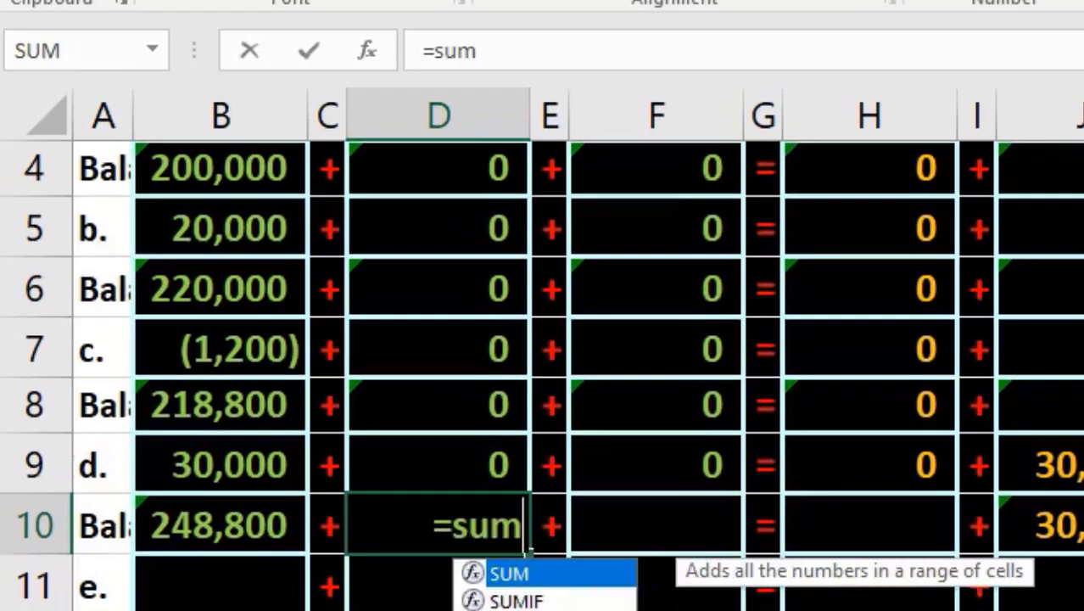
text(()
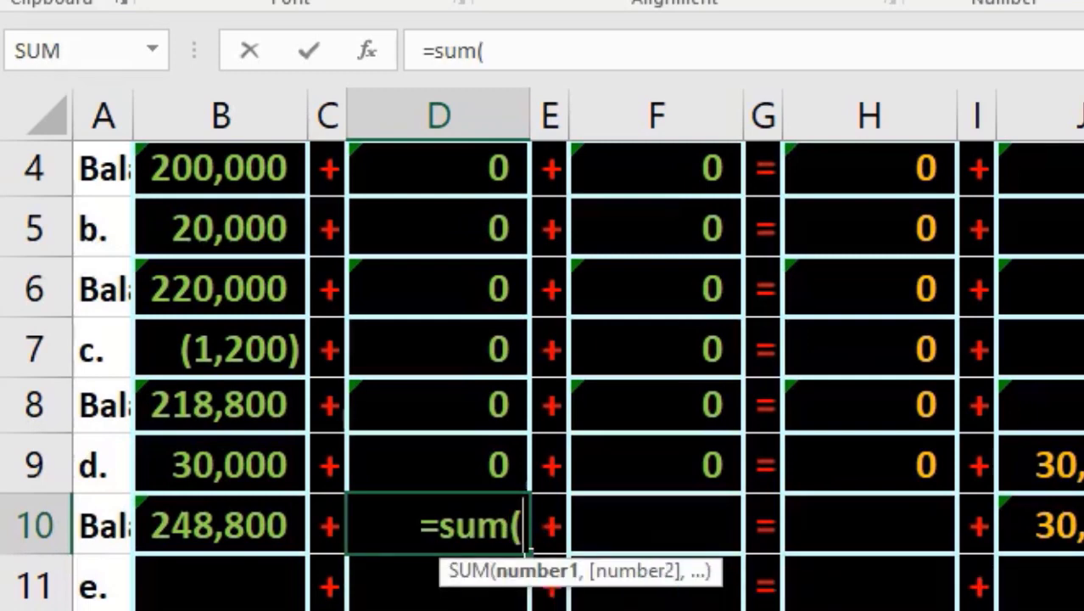
drag(437, 464, 500, 394)
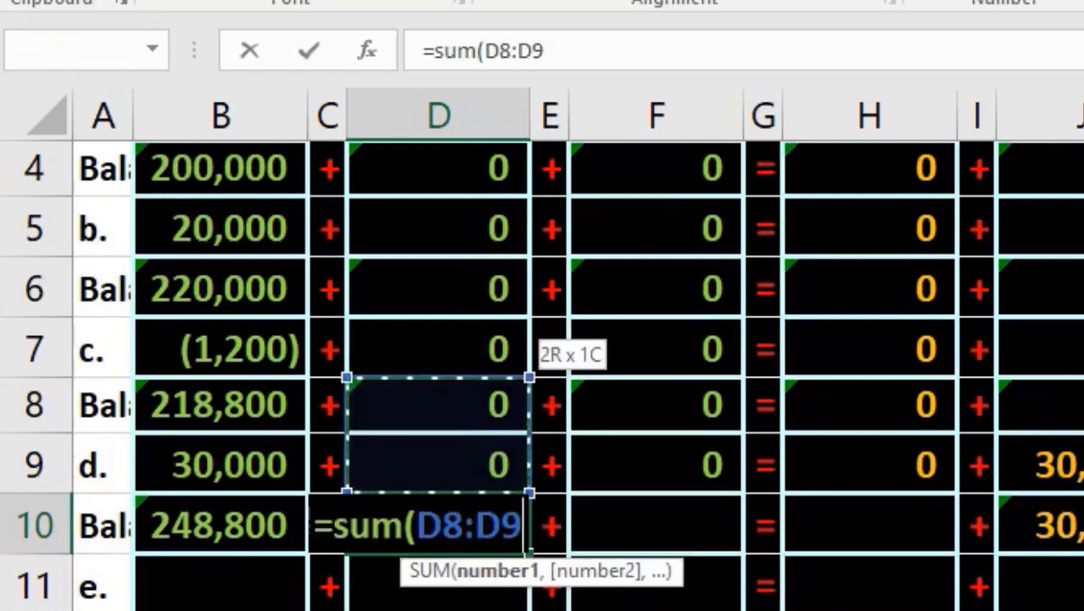
click(655, 523)
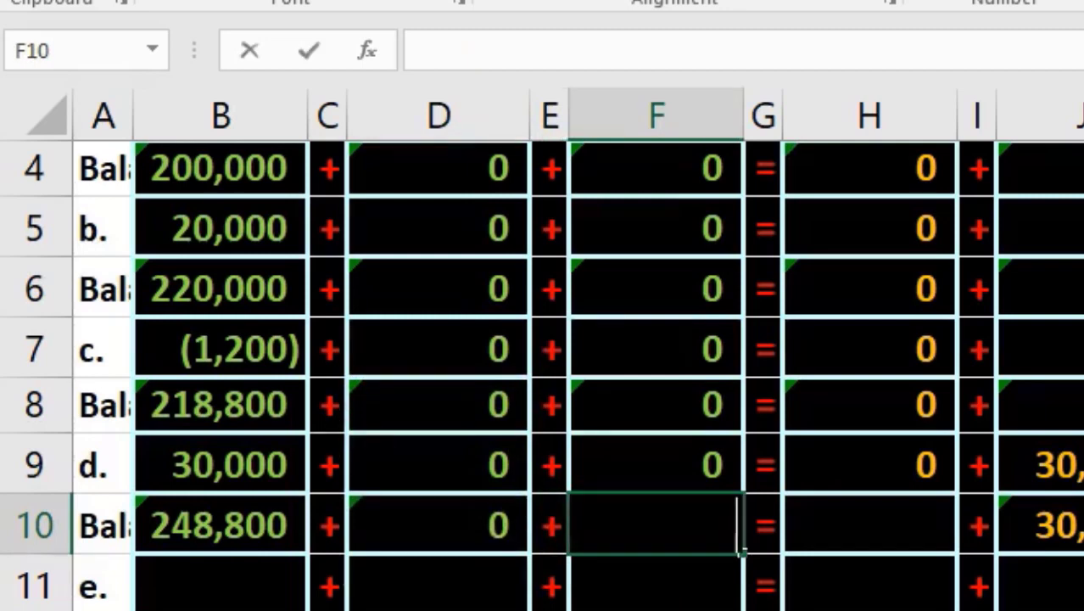
text(=sum)
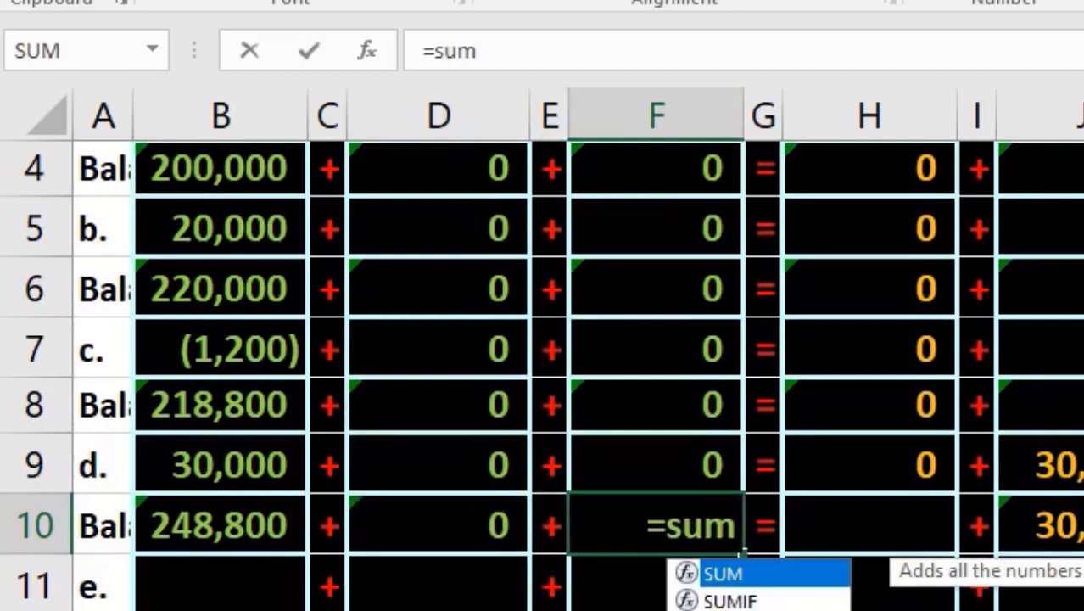
text(()
key(Up)
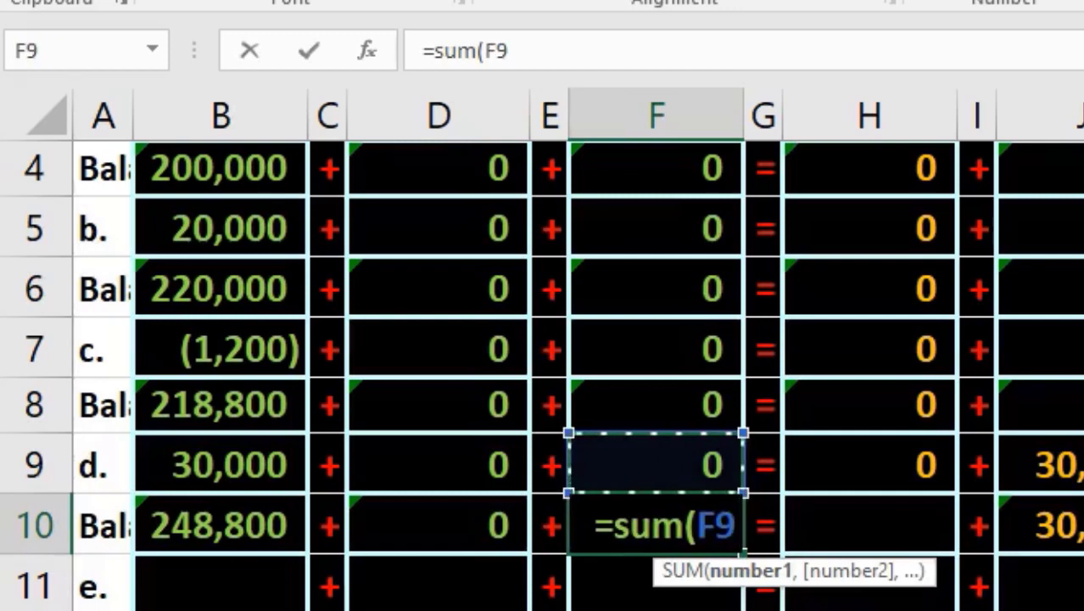
key(shift+Up)
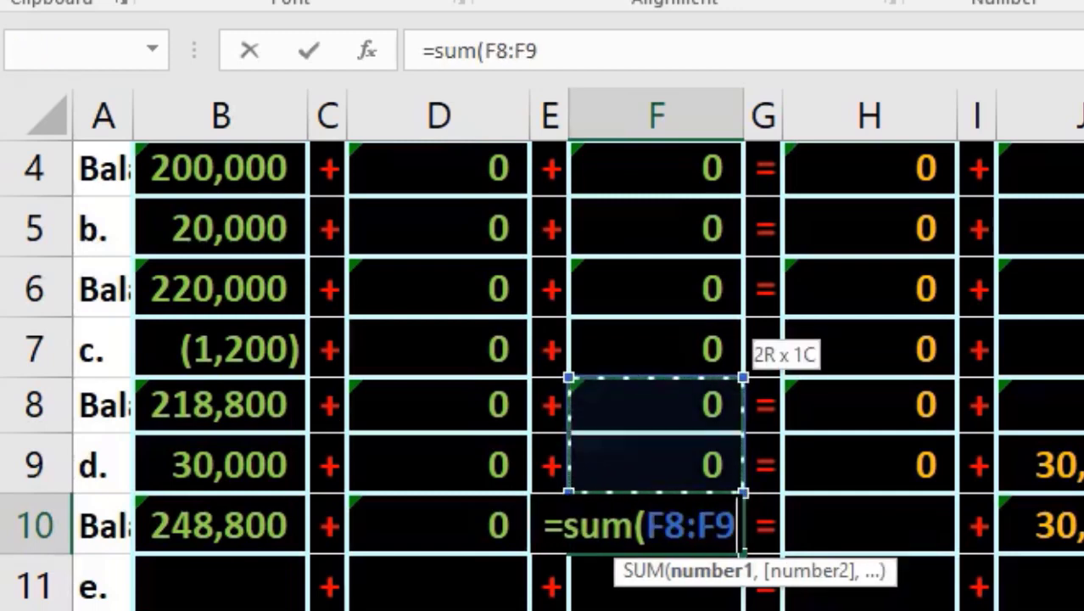
key(Tab)
key(Tab)
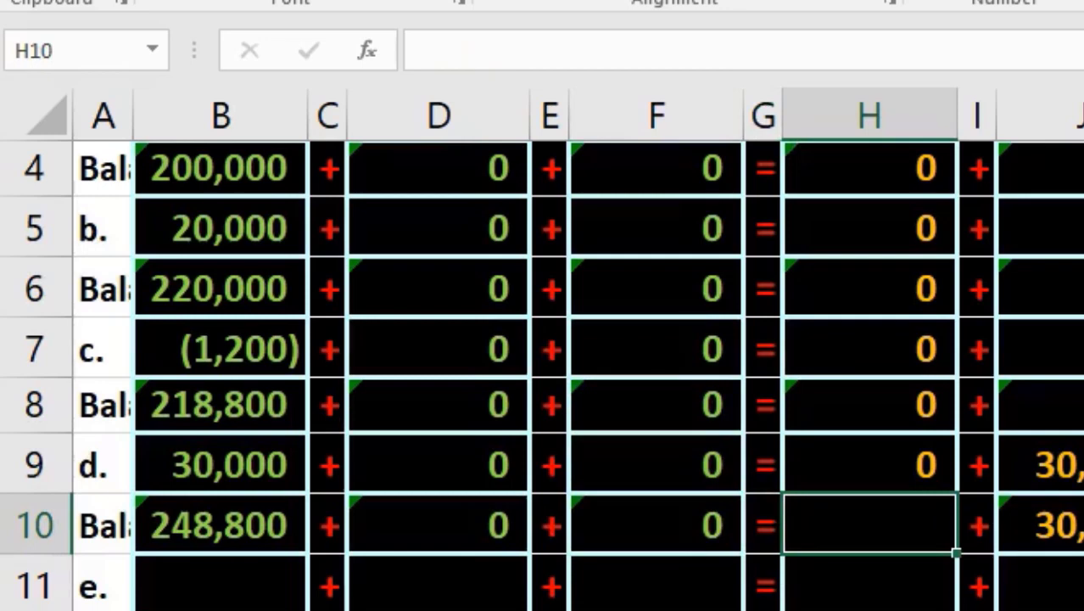
- Enter =SUM(H8:H9) in H10 and copy it into J10 and L10
text(=sum()
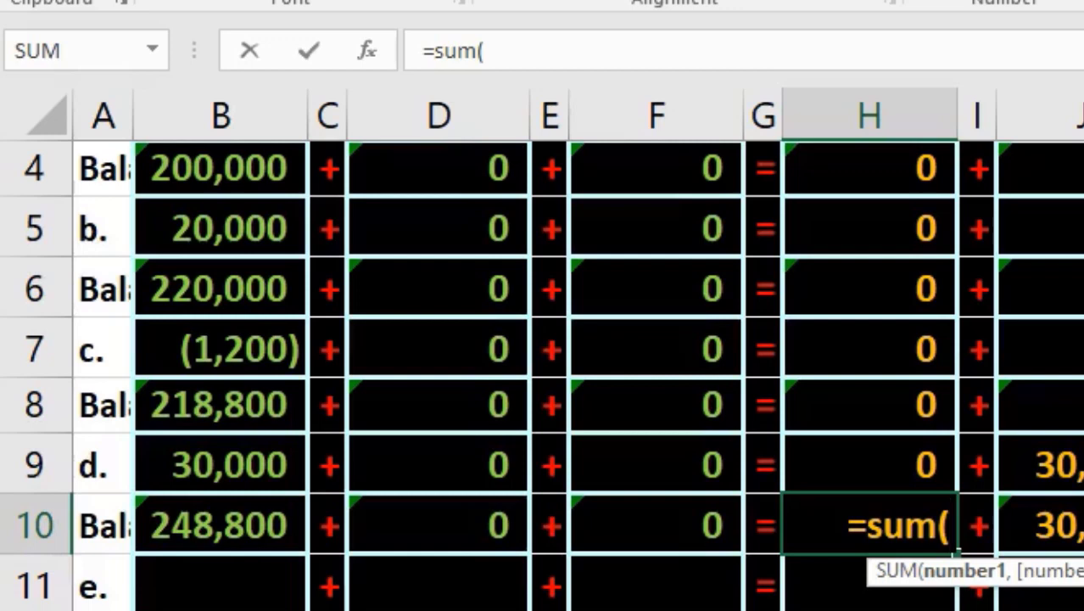
key(Up)
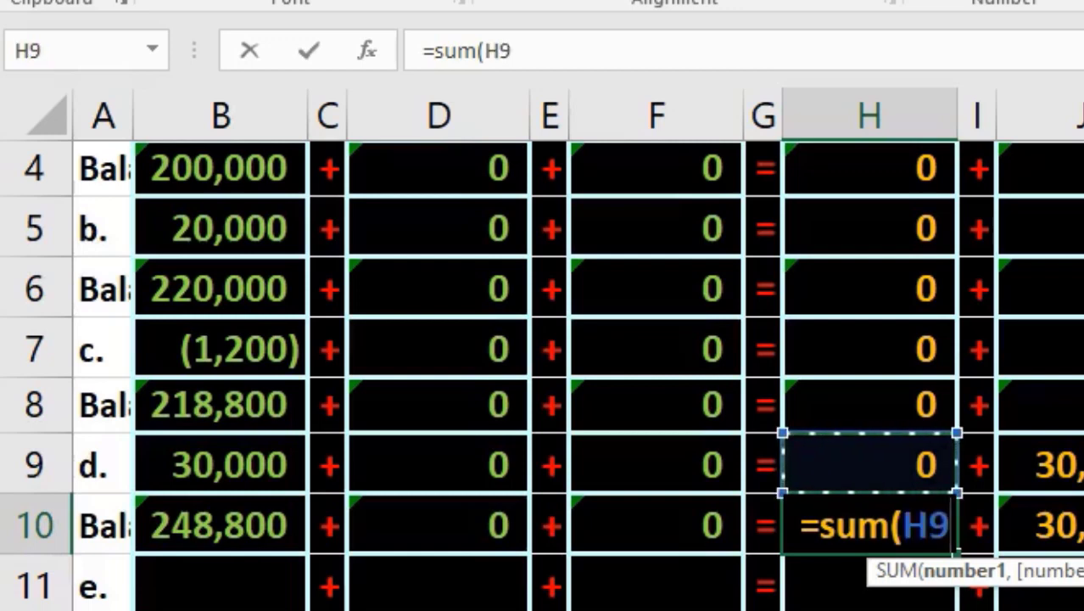
key(shift+Up)
key(ctrl+Return)
key(ctrl+c)
key(Right)
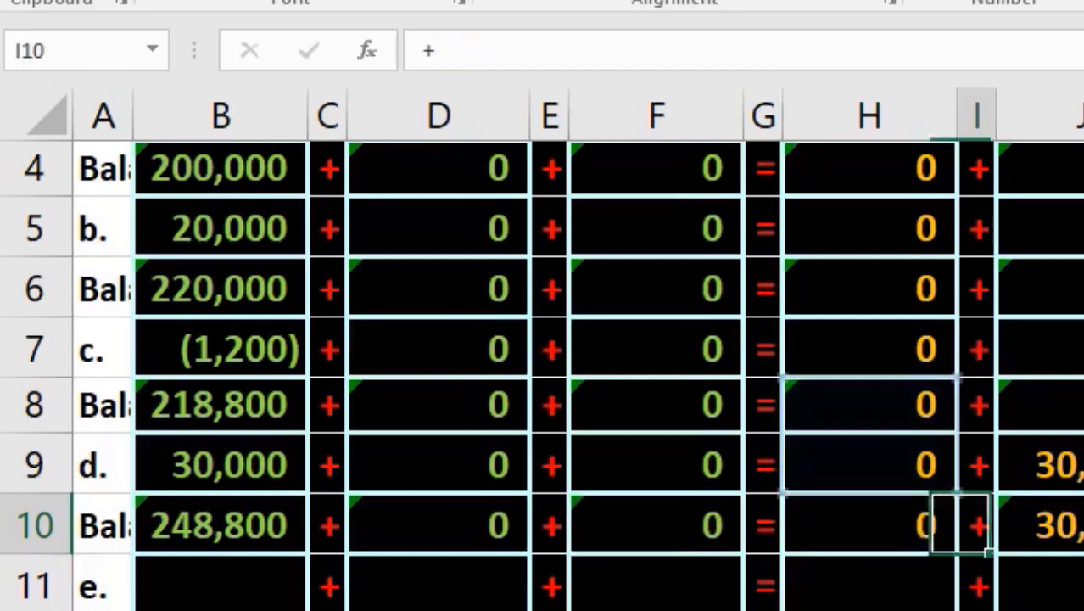
key(Right)
key(ctrl+v)
key(Right)
key(Right)
key(ctrl+v)
key(Right)
key(Right)
key(Right)
key(Right)
key(Right)
key(Right)
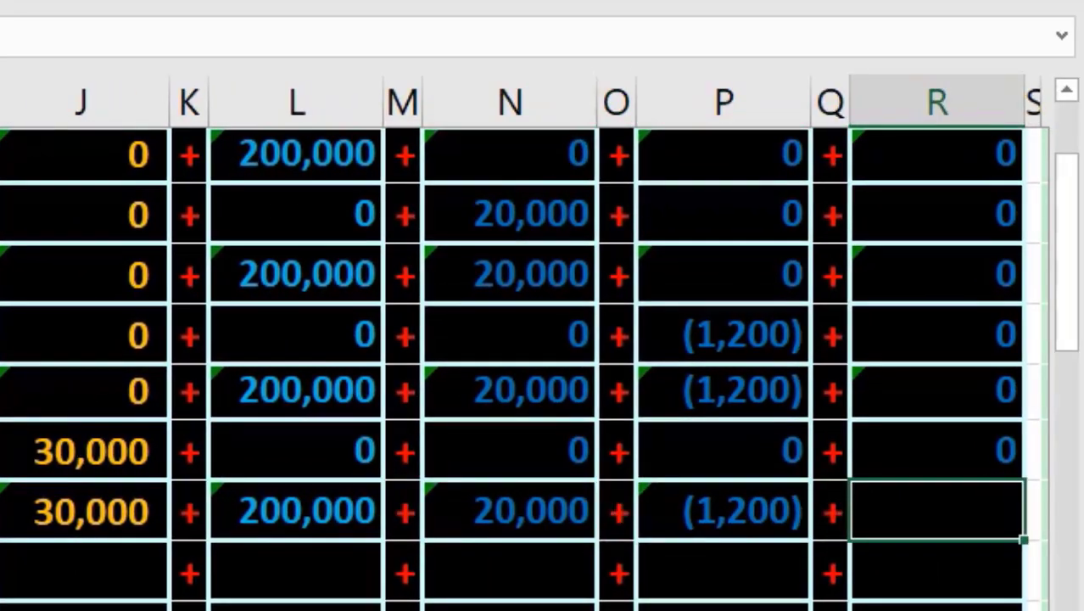
- Enter =SUM(R8:R9) as the Utilities Expense balance in R10
text(=sum)
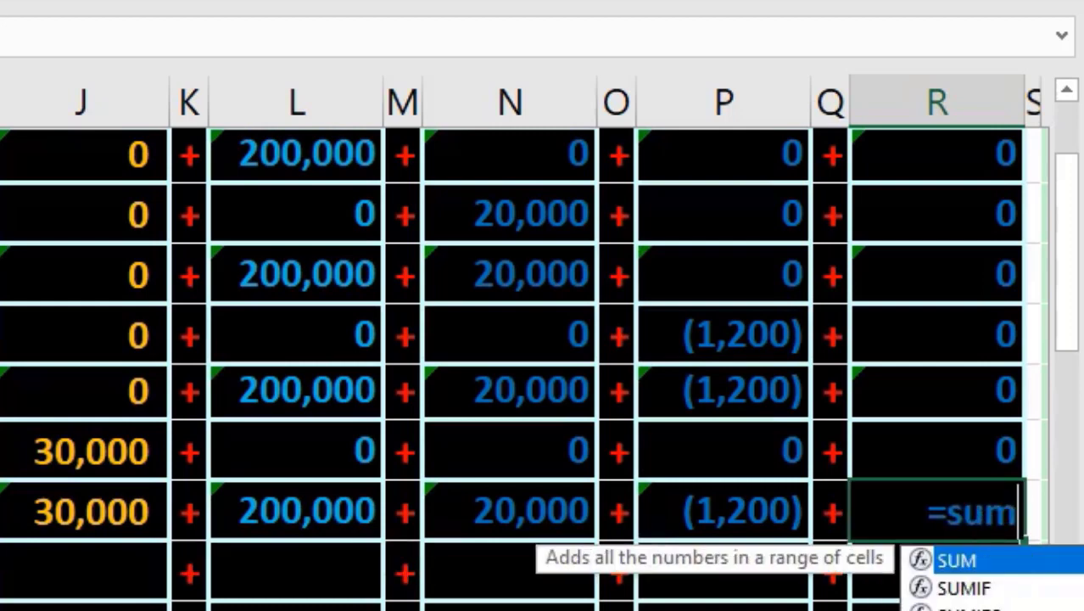
text(()
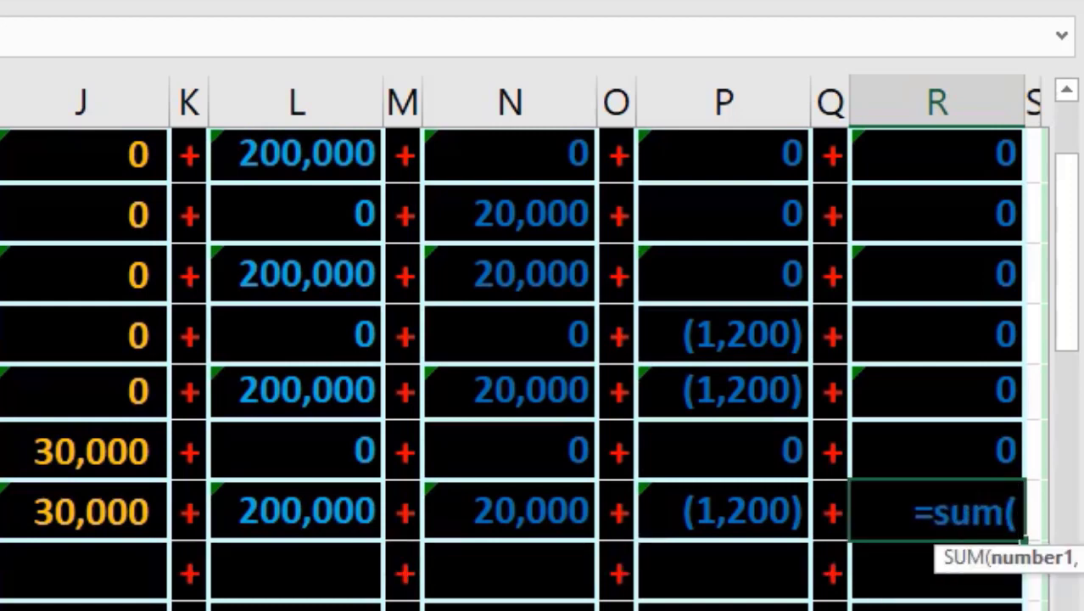
click(936, 450)
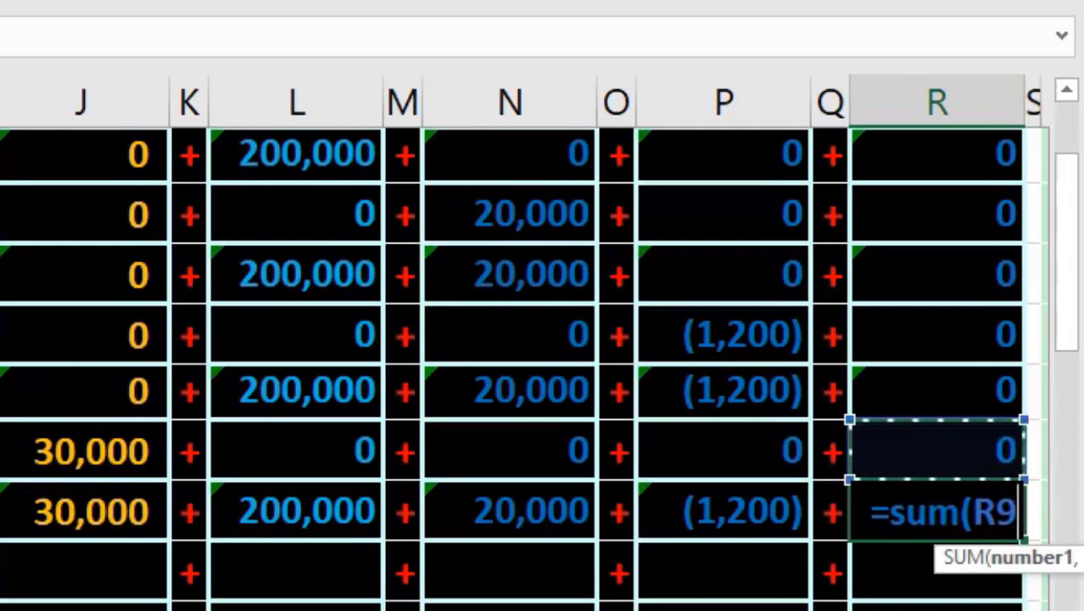
drag(936, 449, 937, 390)
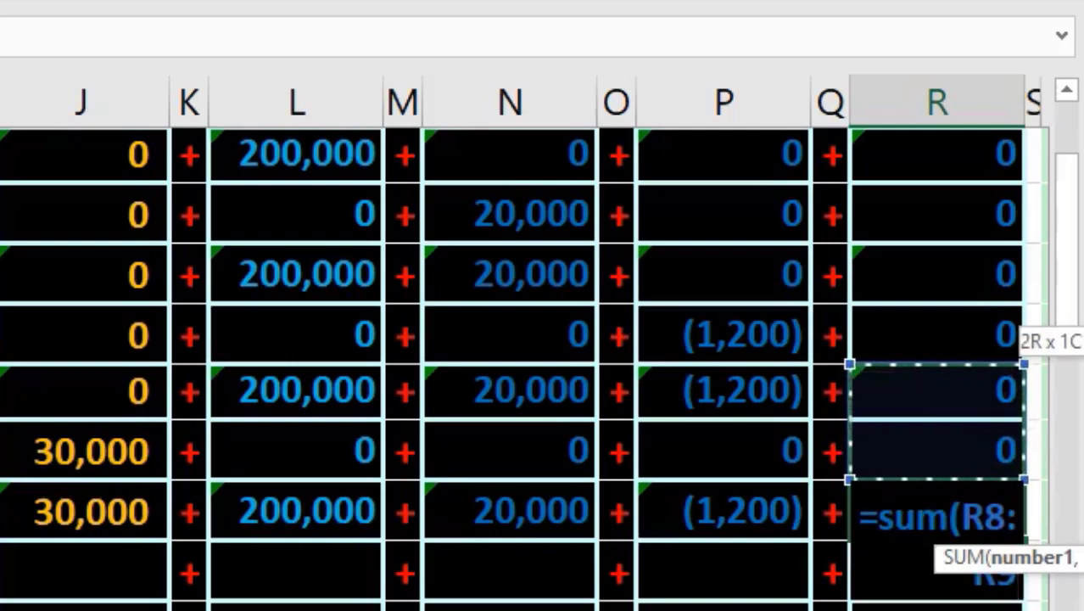
key(Return)
key(Left)
key(Left)
key(Left)
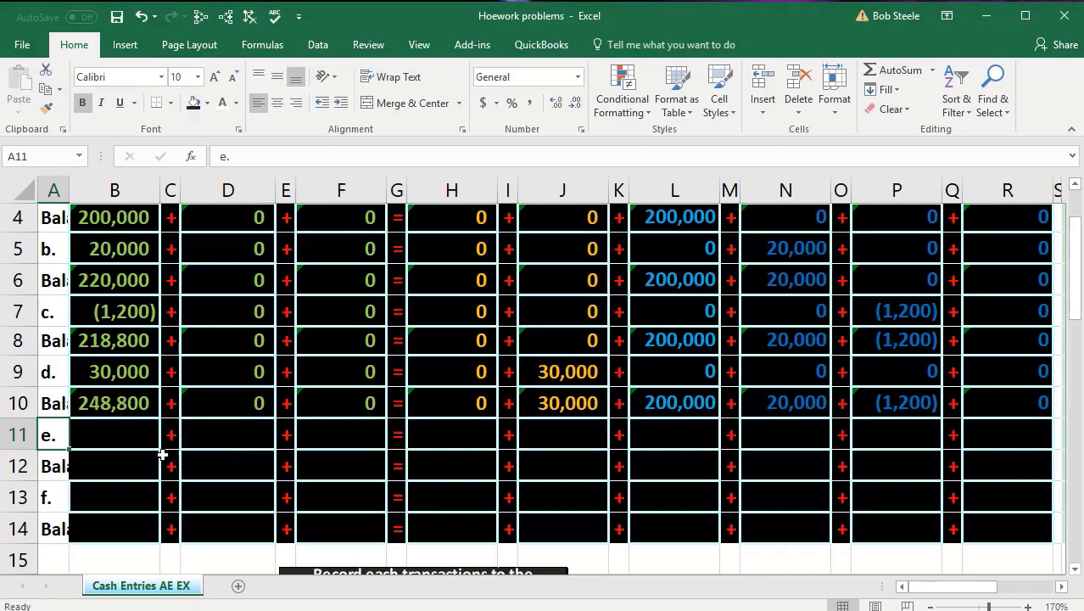
scroll(119, 439, down, 1)
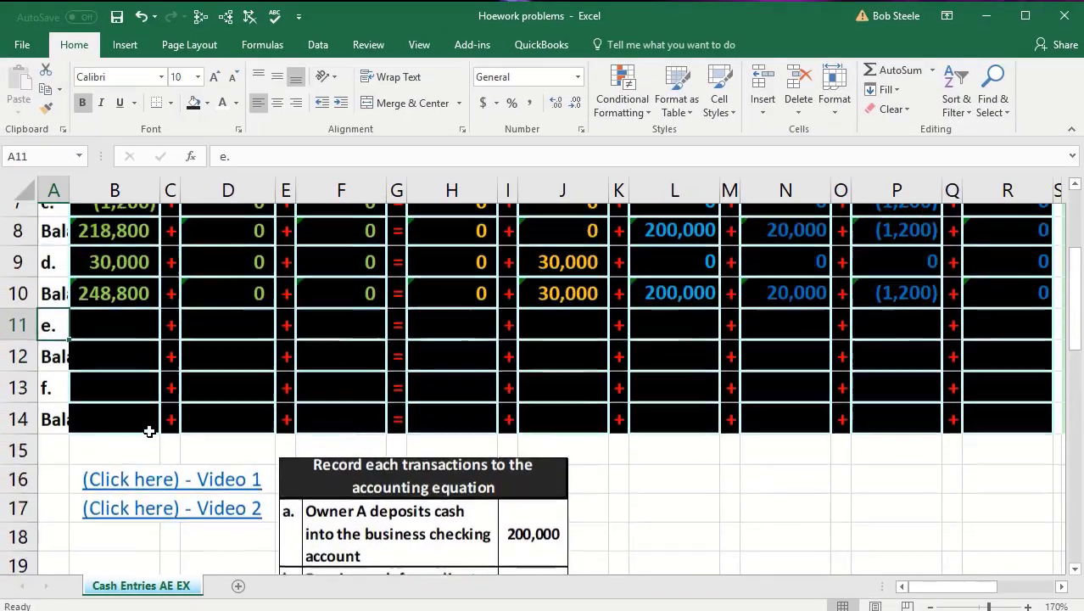
scroll(149, 432, up, 1)
scroll(149, 431, up, 1)
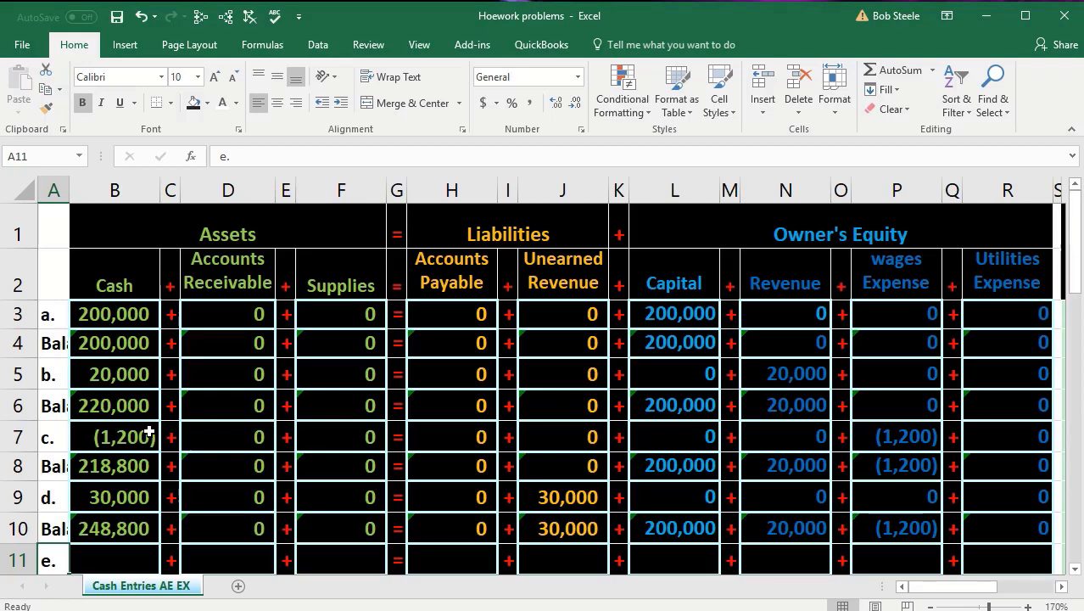
scroll(148, 432, down, 1)
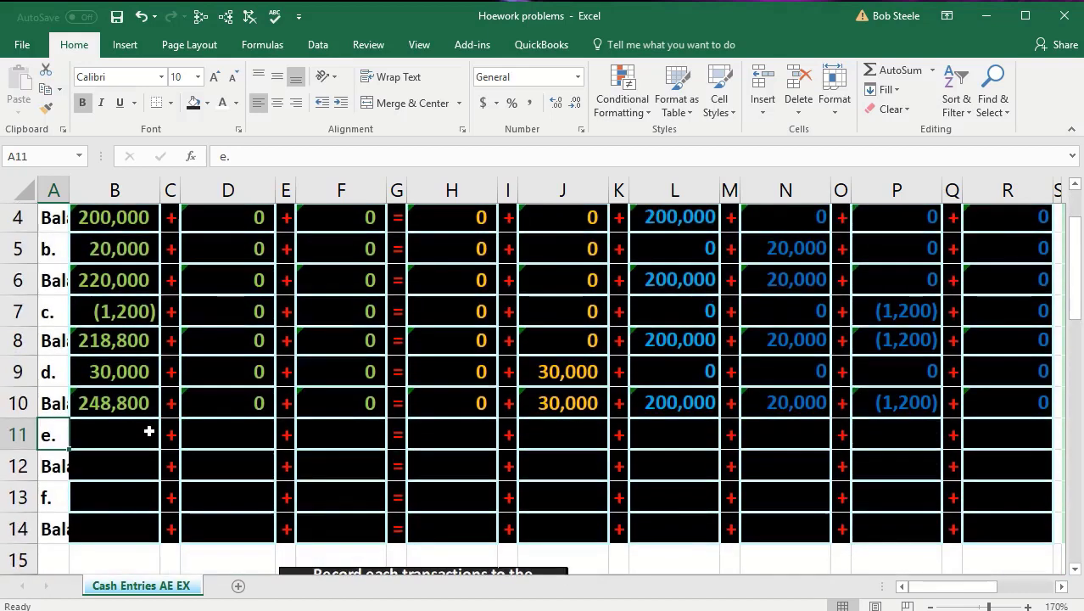
click(133, 430)
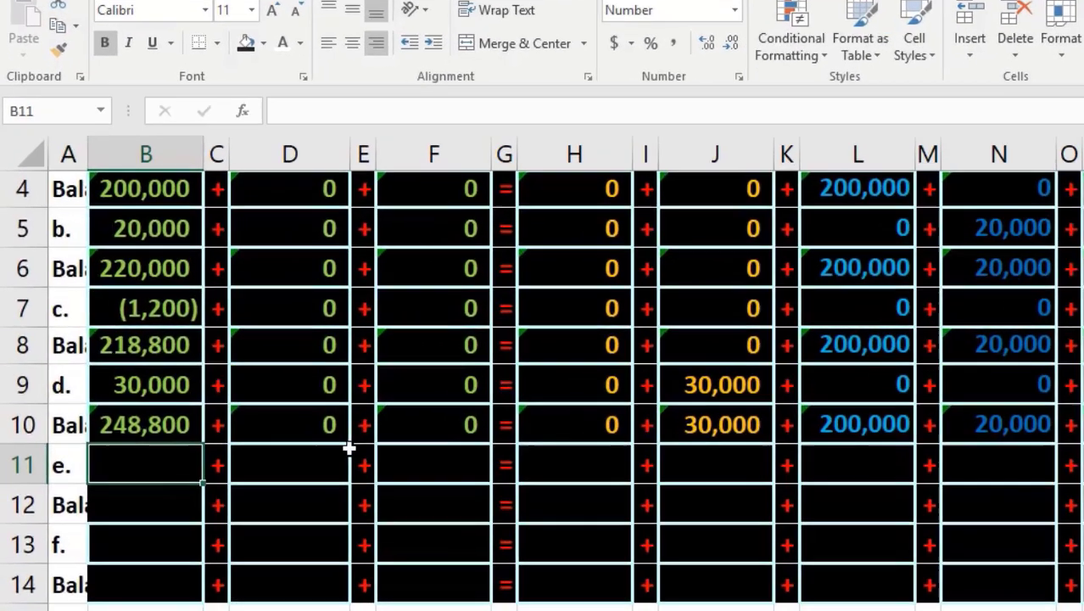
scroll(274, 421, down, 2)
scroll(445, 481, down, 1)
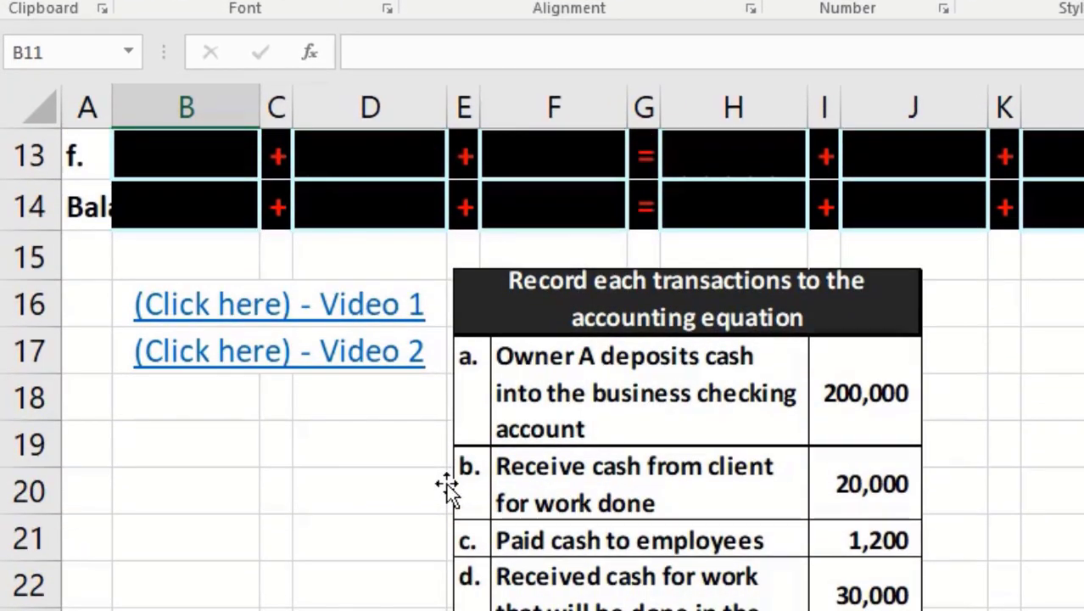
scroll(446, 488, up, 3)
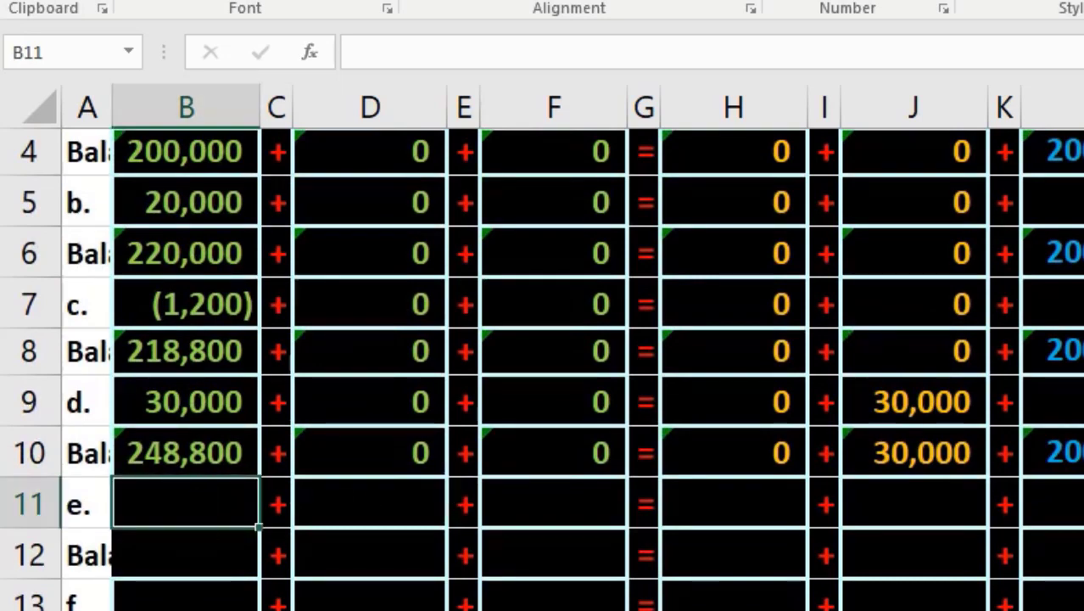
- Enter -1500 in B11 so transaction e's Cash shows (1,500)
text(-1500)
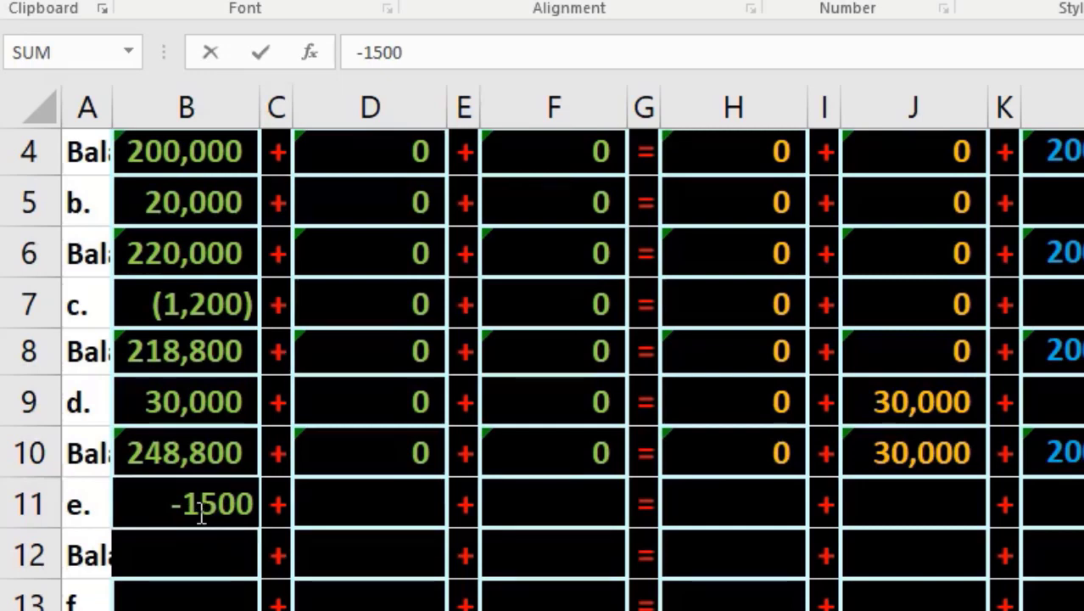
key(ctrl+Return)
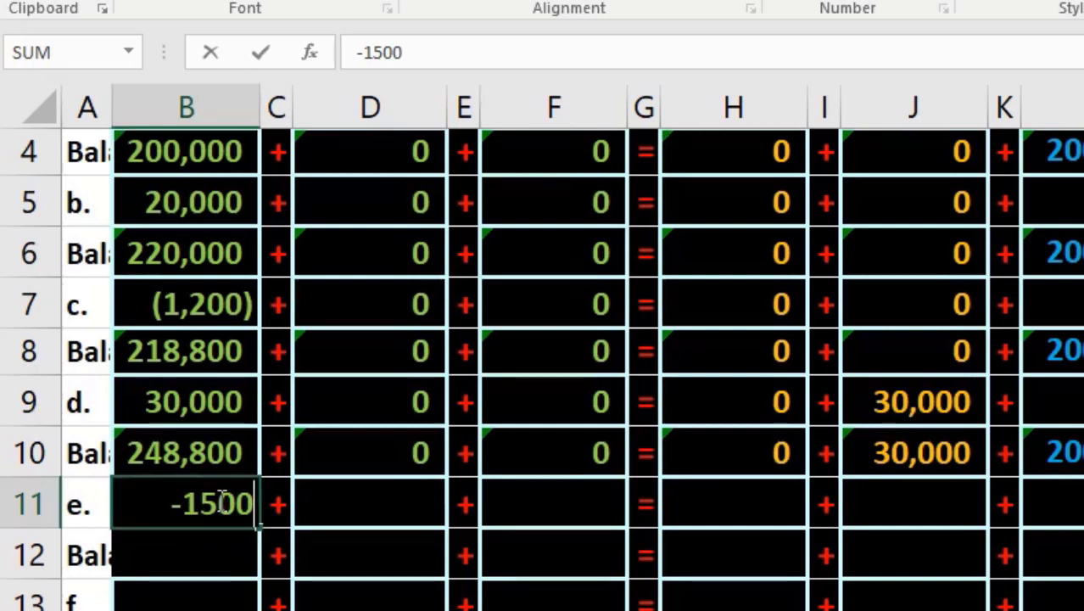
key(Return)
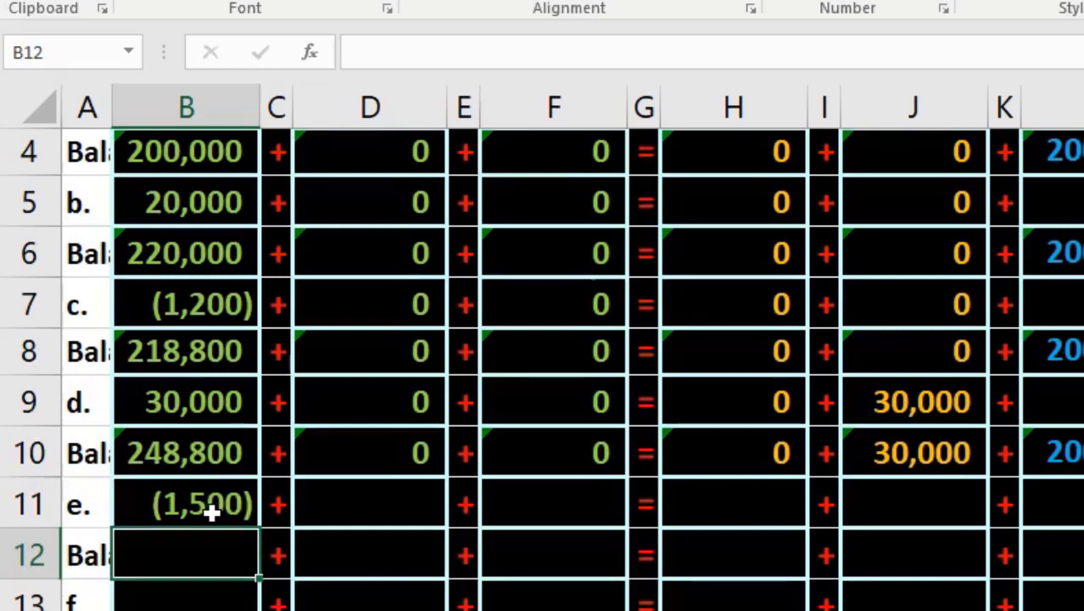
click(211, 507)
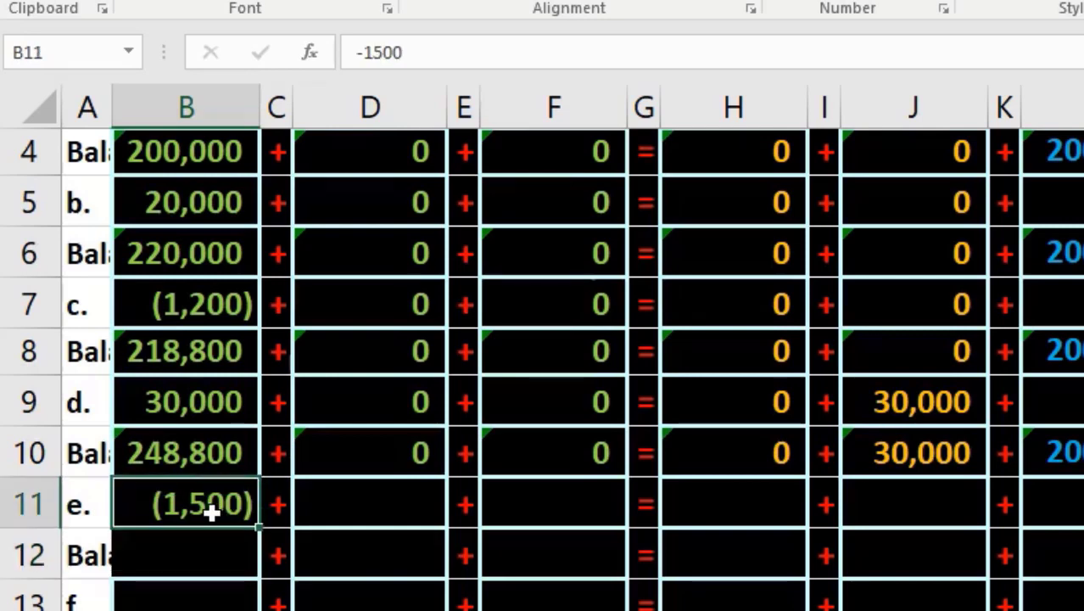
scroll(235, 509, down, 2)
scroll(237, 513, down, 2)
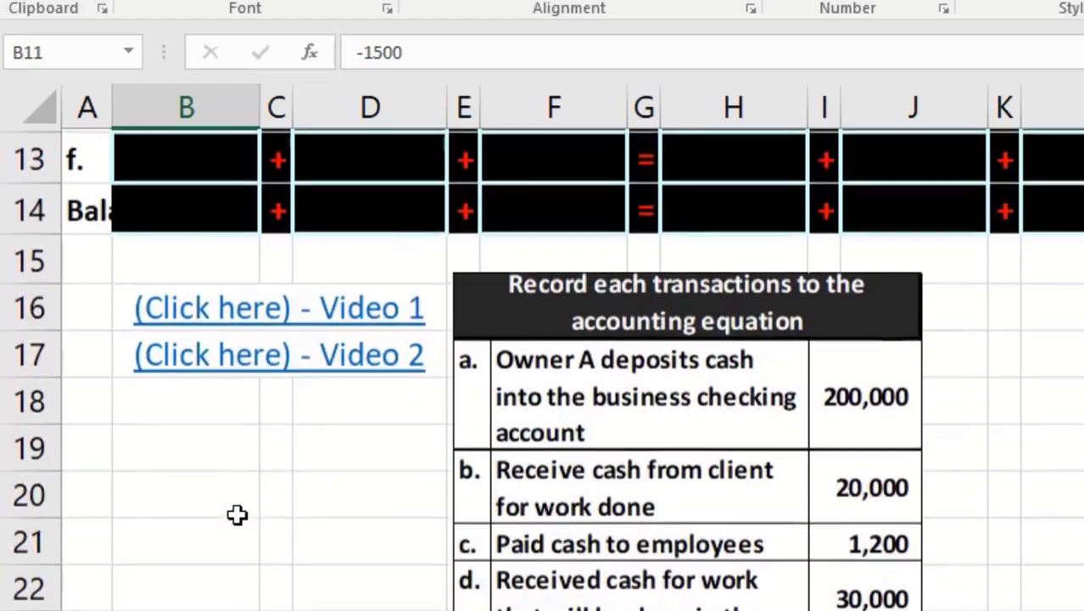
scroll(290, 590, up, 1)
scroll(290, 590, up, 4)
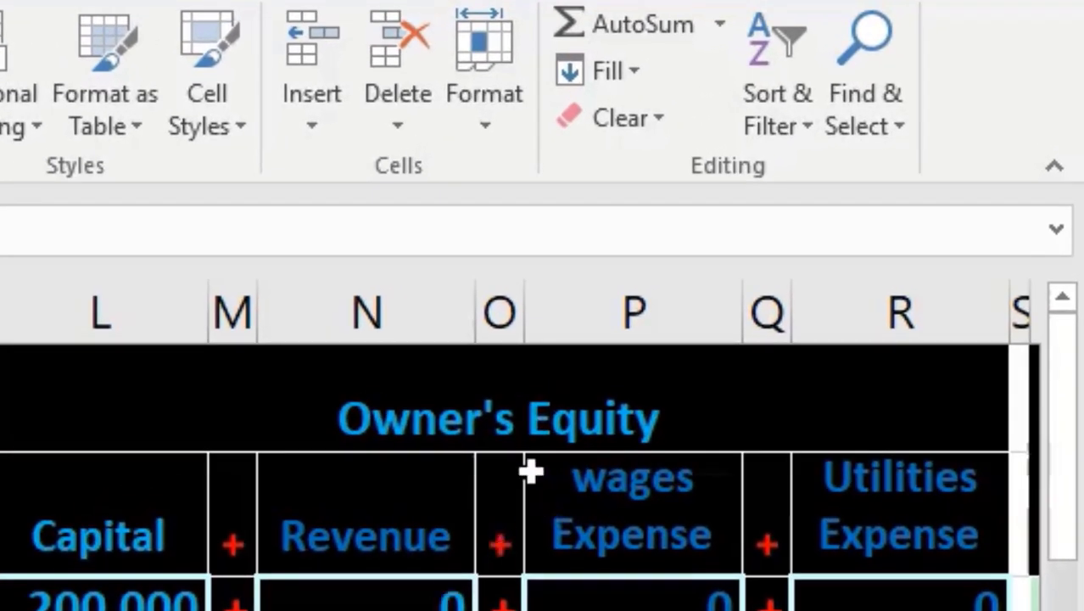
- Enter -1500 in R11 as transaction e's Utilities Expense
click(823, 531)
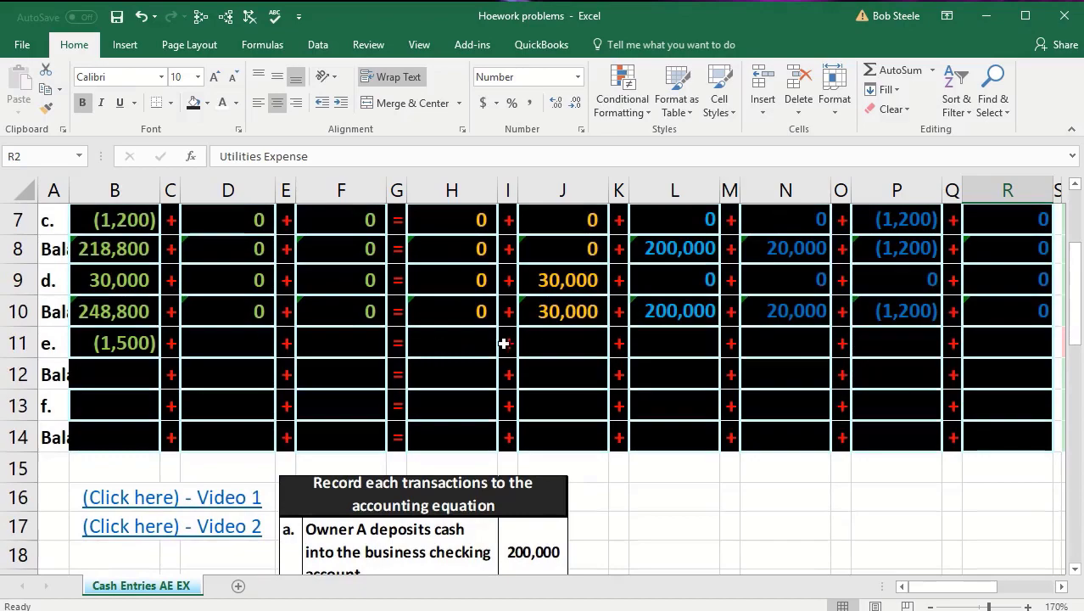
click(1018, 339)
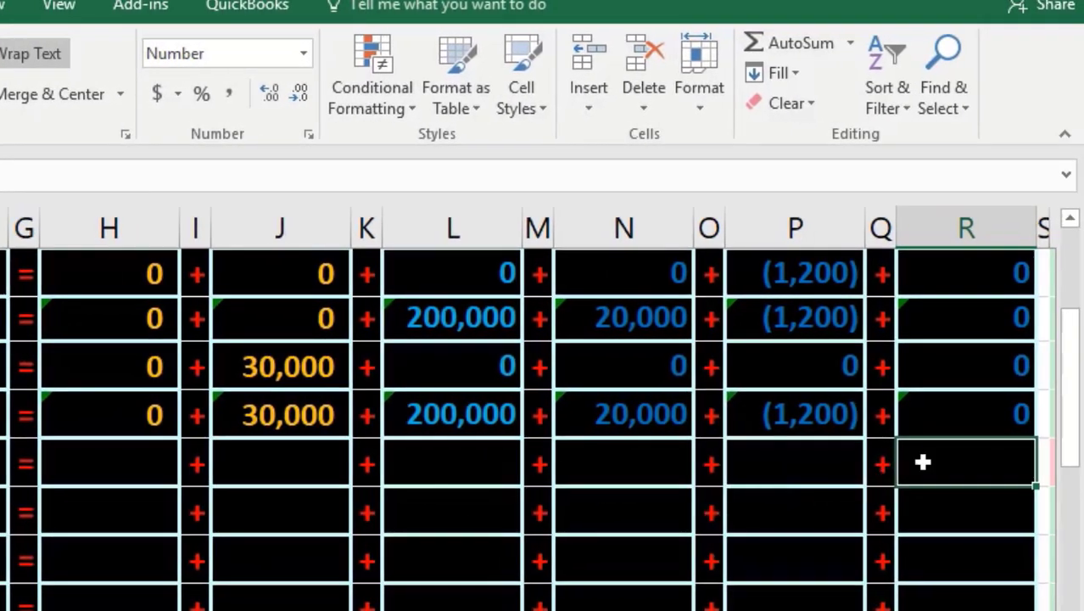
text(-1500)
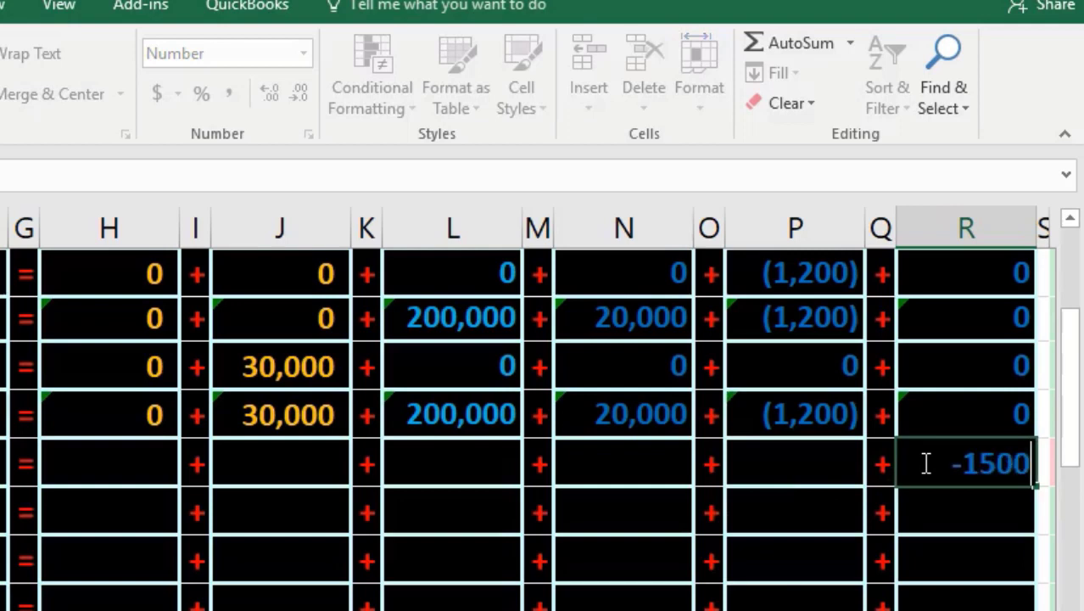
key(Return)
click(923, 462)
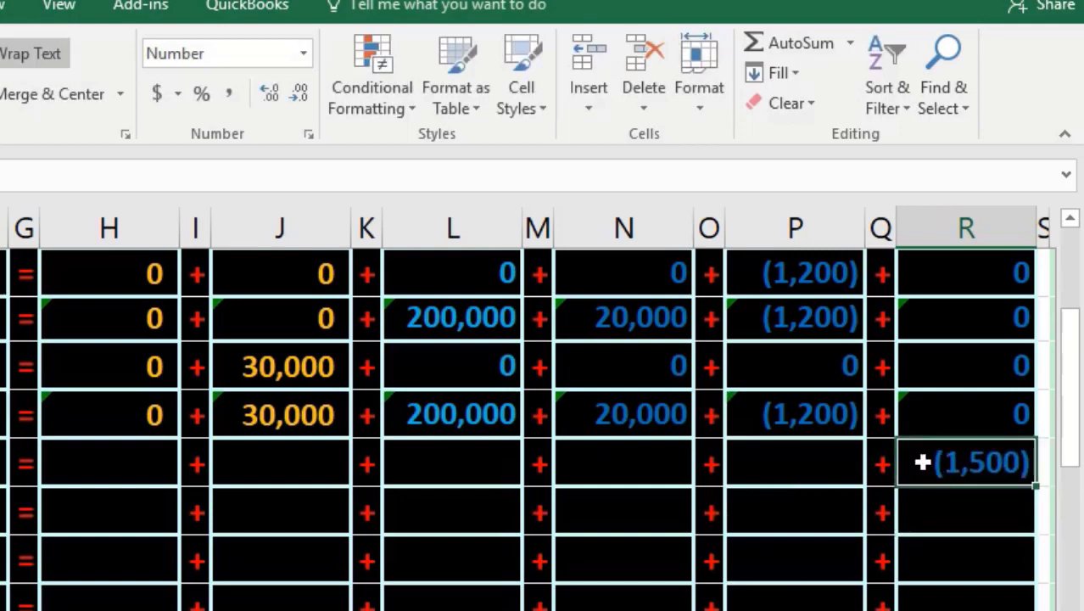
- Verify that both row 11 equation totals show (1,500)
scroll(905, 480, up, 2)
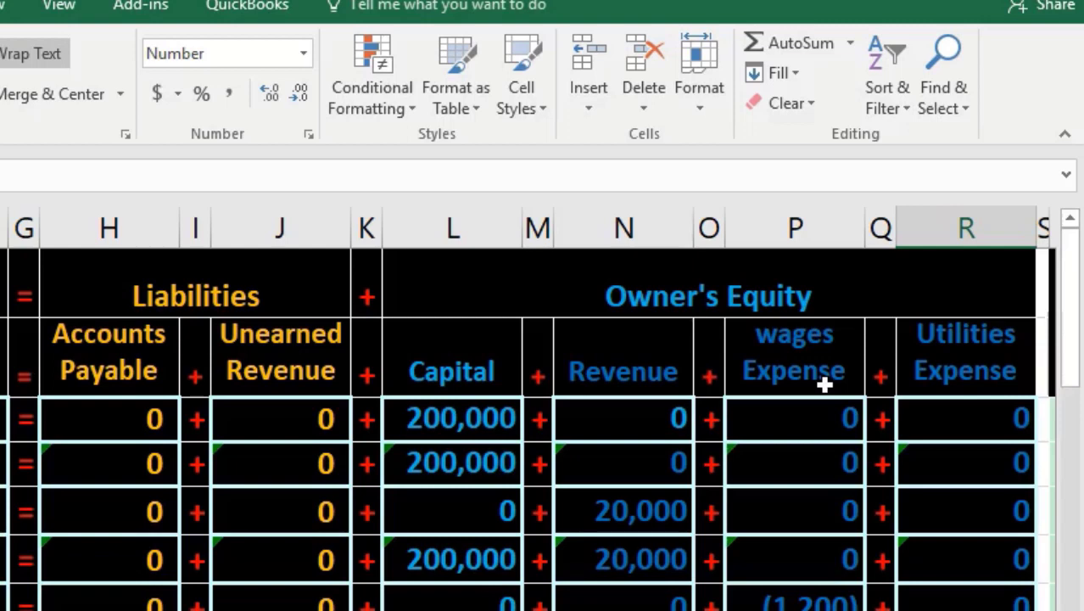
scroll(824, 384, down, 3)
scroll(825, 384, up, 3)
scroll(765, 510, down, 3)
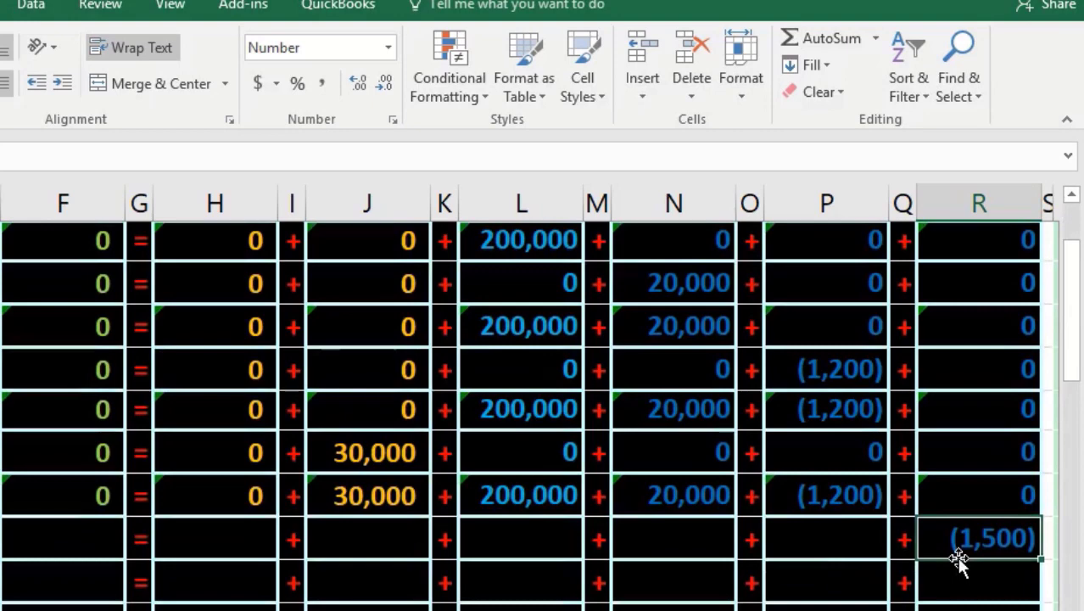
scroll(958, 559, up, 1)
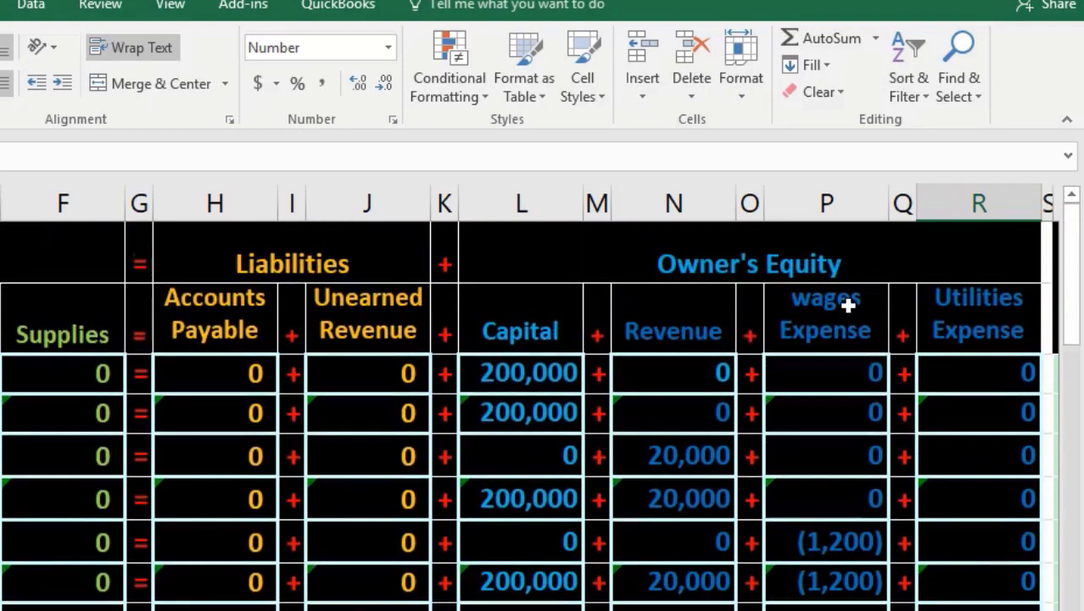
scroll(848, 305, down, 1)
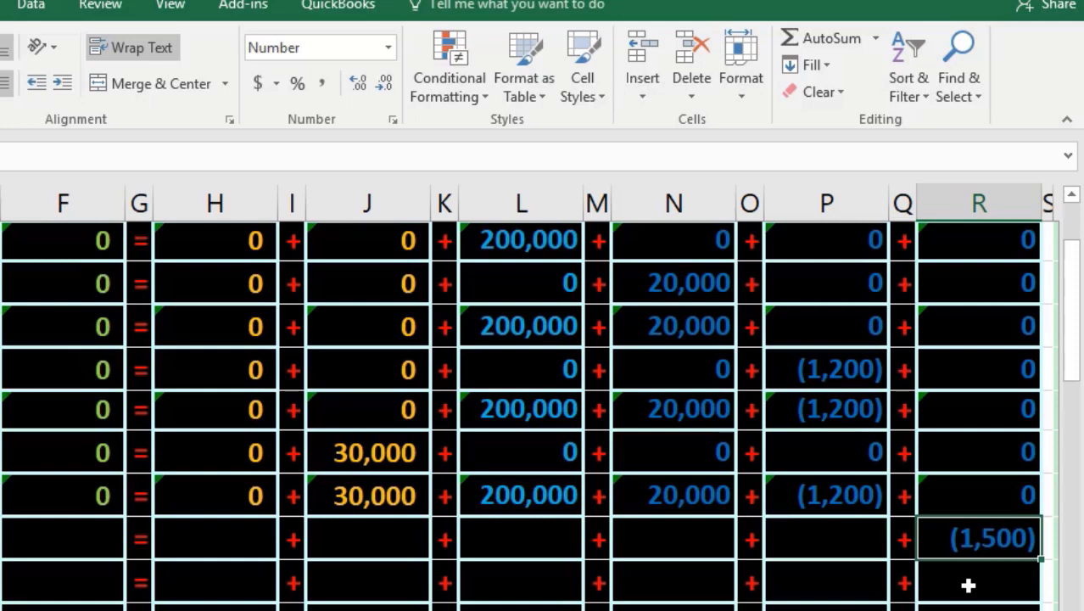
scroll(968, 584, up, 1)
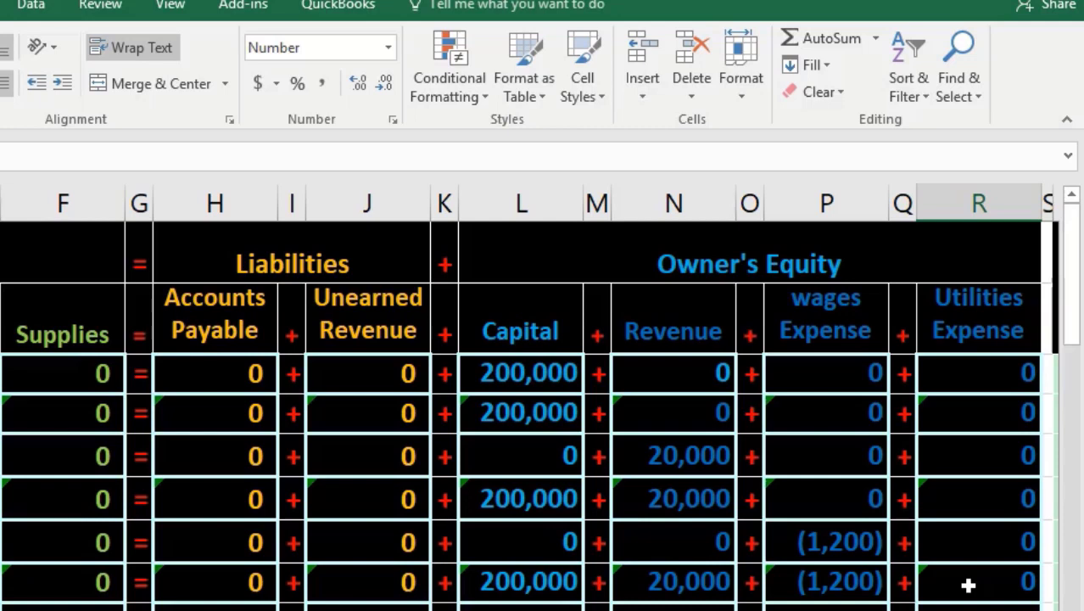
scroll(967, 584, down, 1)
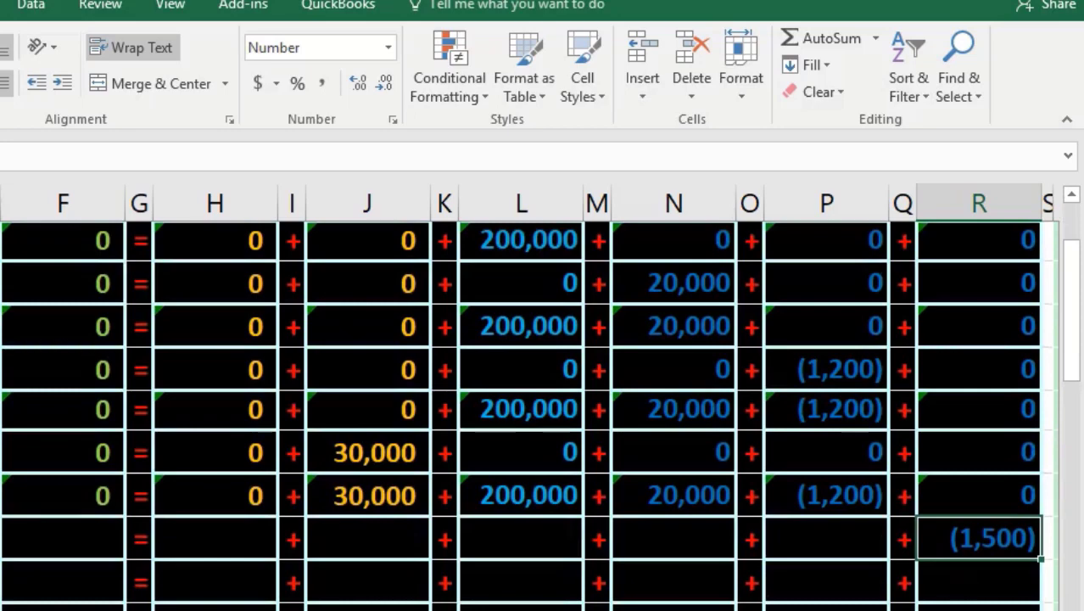
scroll(967, 584, right, 5)
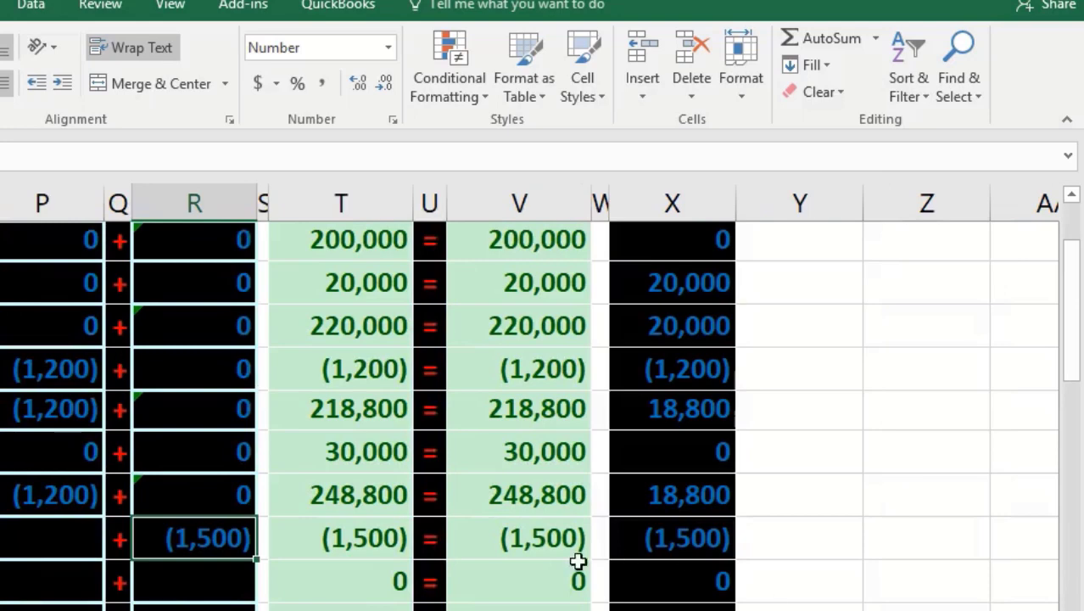
drag(368, 535, 476, 543)
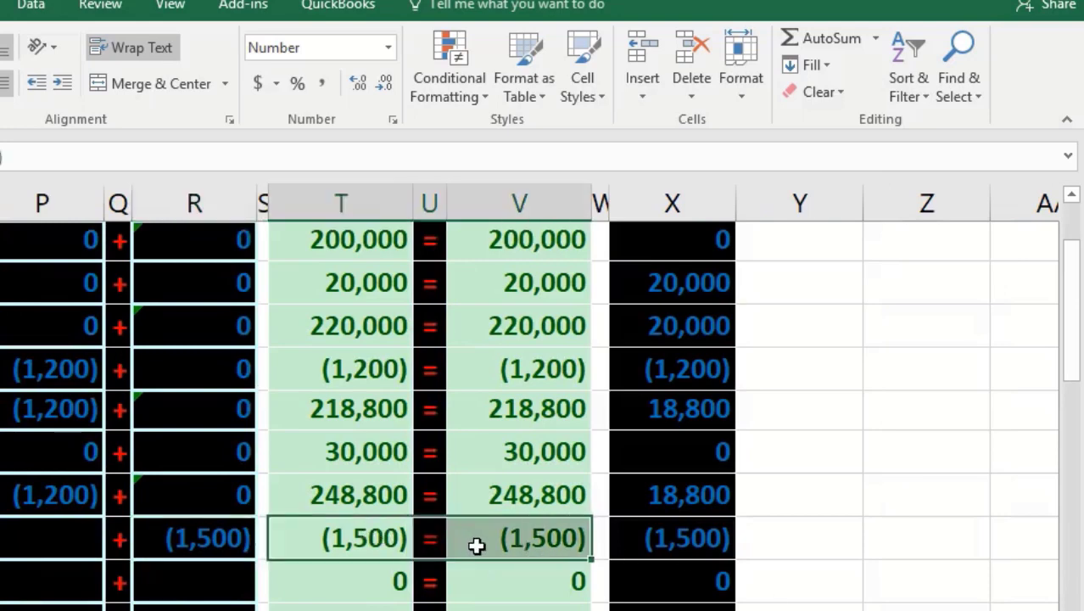
click(670, 540)
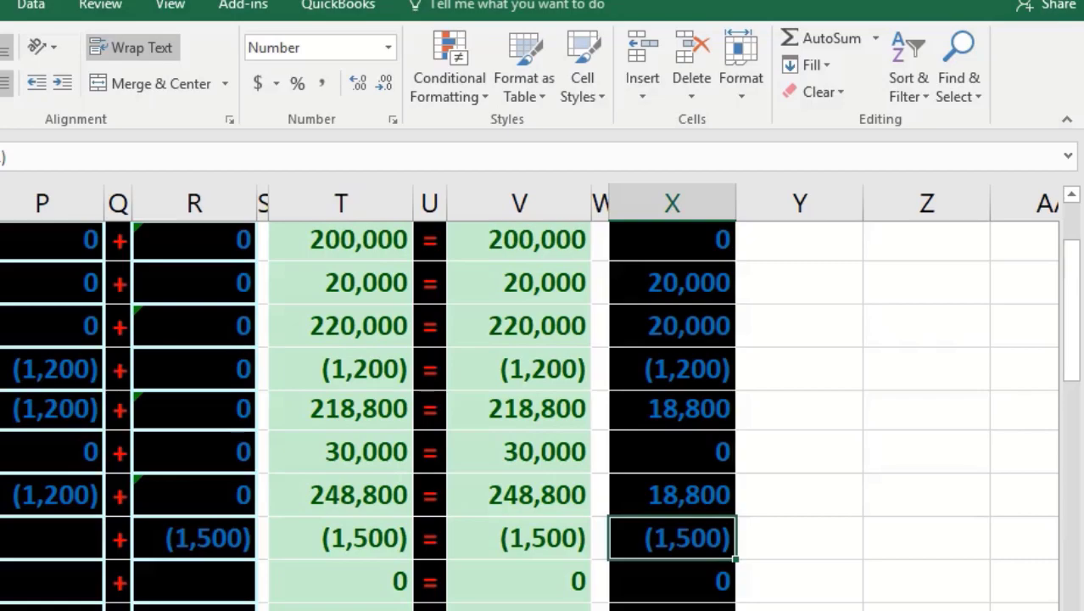
scroll(543, 390, left, 5)
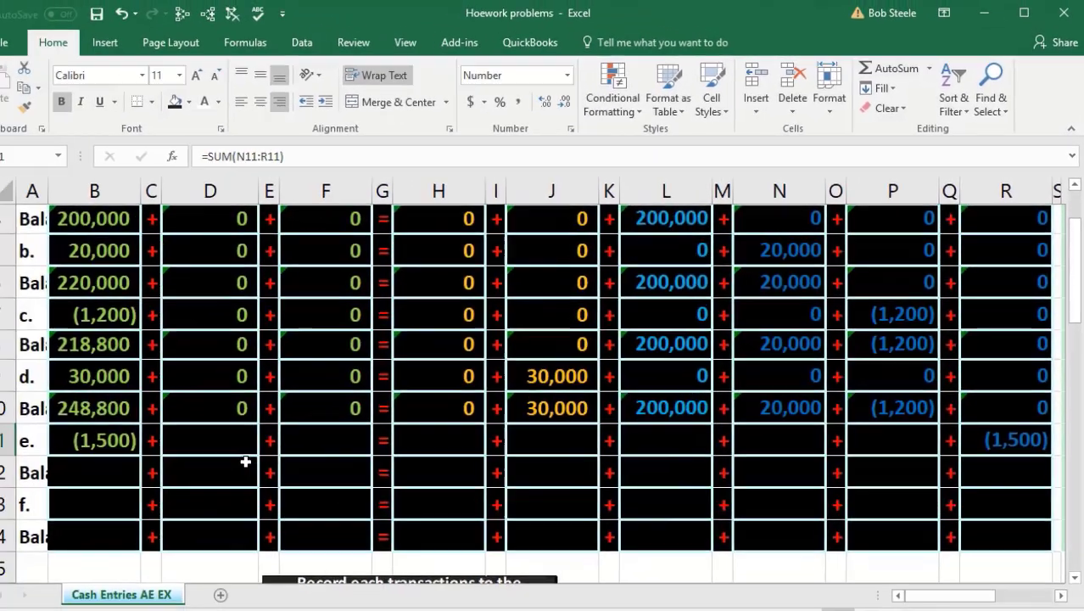
- Put 0 in D11, F11, H11, J11, L11, N11 and P11 on transaction e's row
click(234, 438)
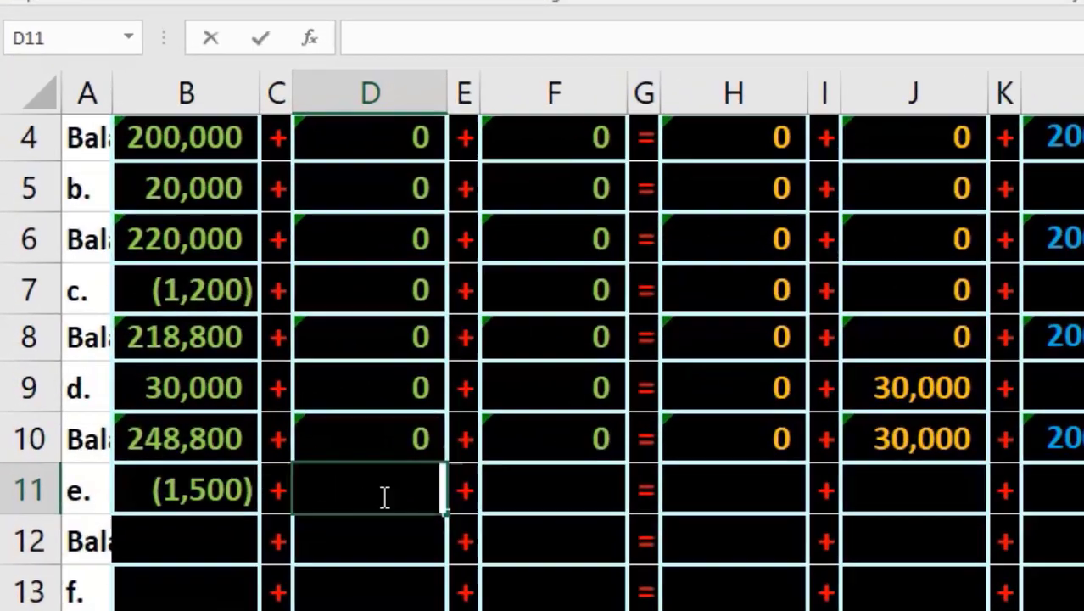
text(0)
key(Tab)
key(Tab)
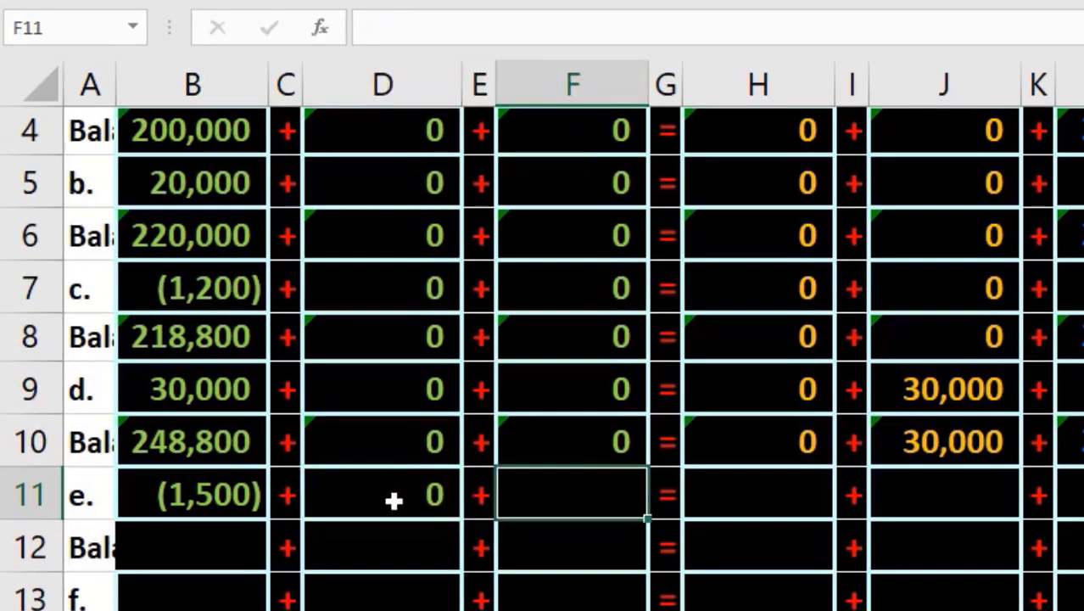
text(0)
key(Tab)
key(Tab)
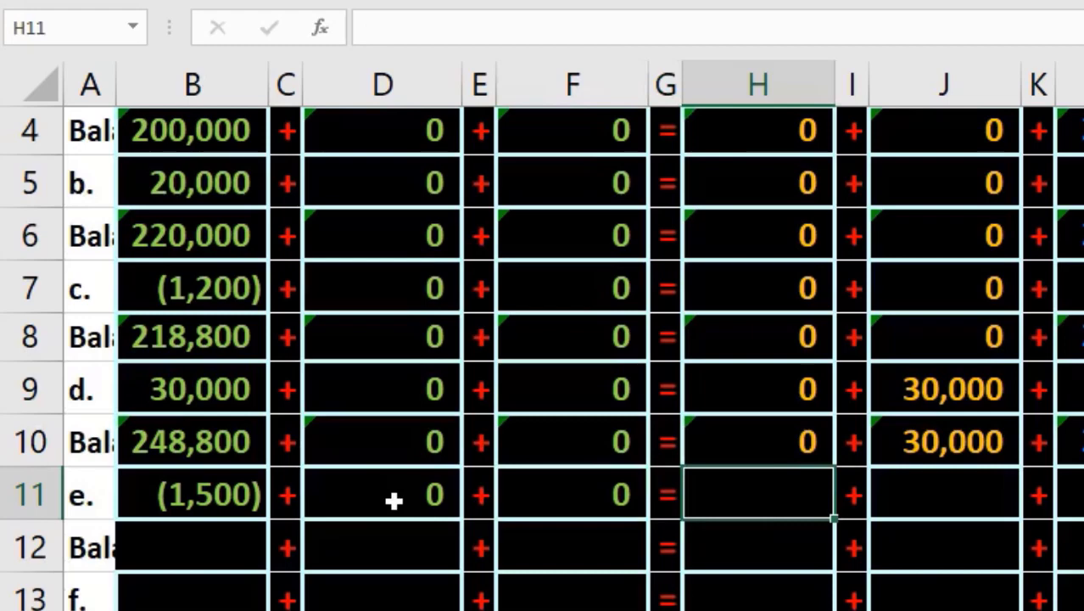
text(0)
key(Tab)
key(Tab)
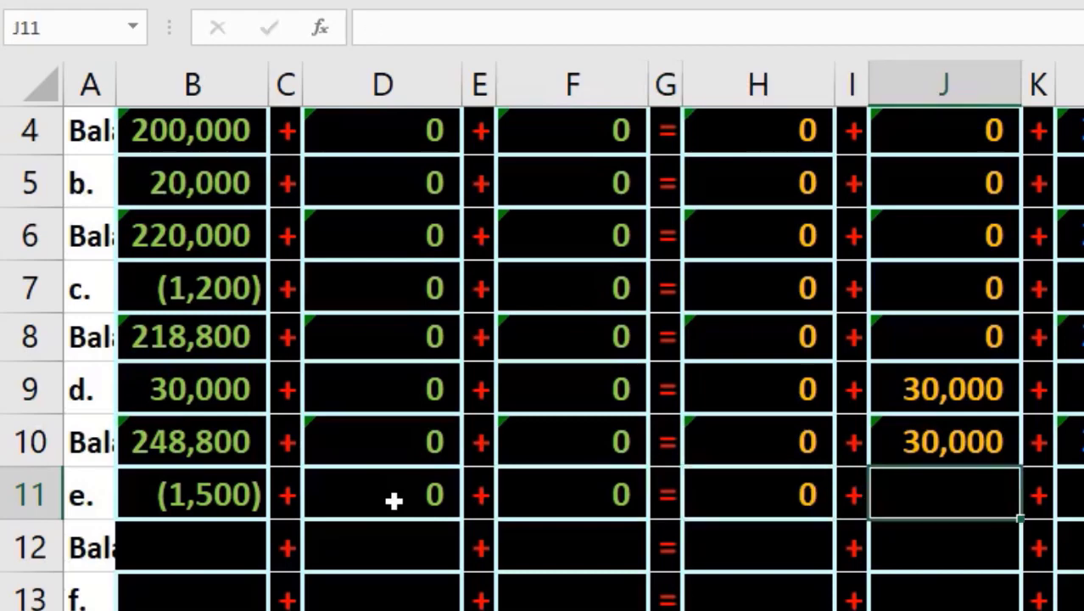
text(0)
key(Tab)
key(Tab)
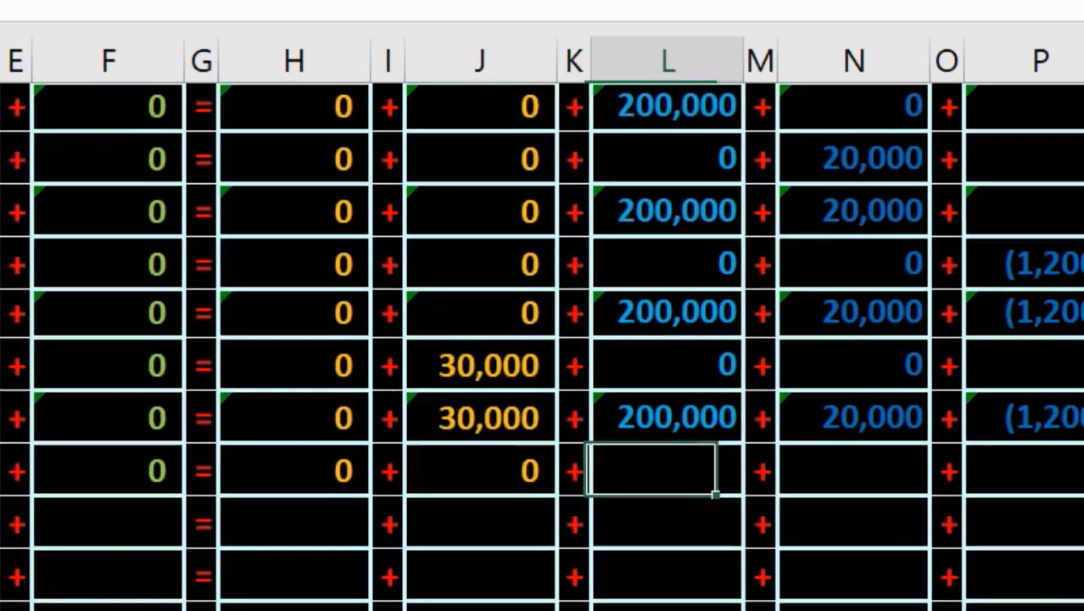
text(0)
key(Tab)
key(Tab)
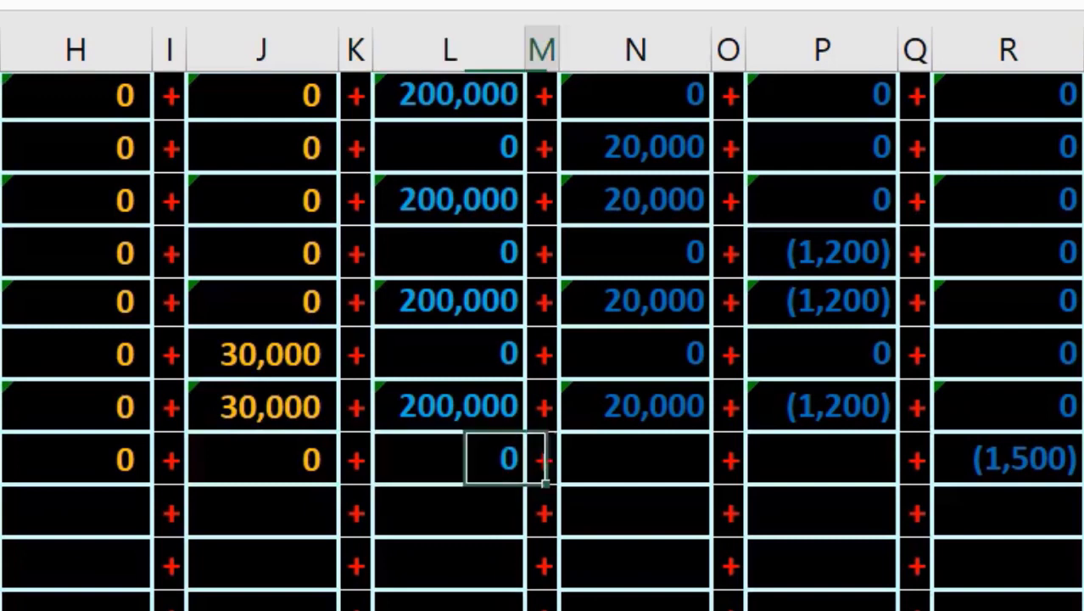
key(ctrl+d)
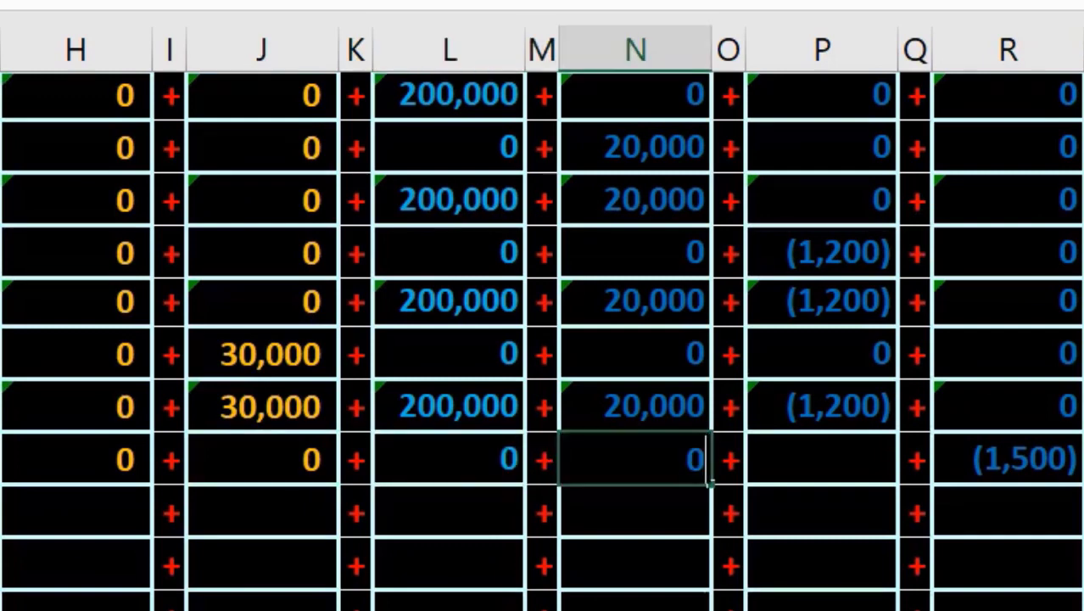
click(821, 458)
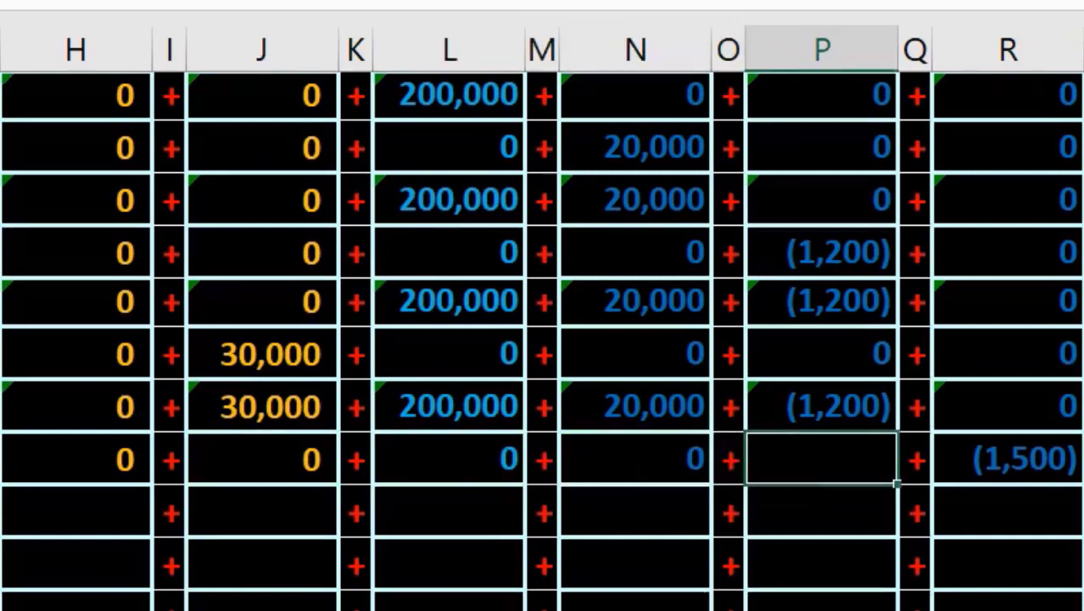
key(ctrl+d)
click(1007, 458)
click(119, 474)
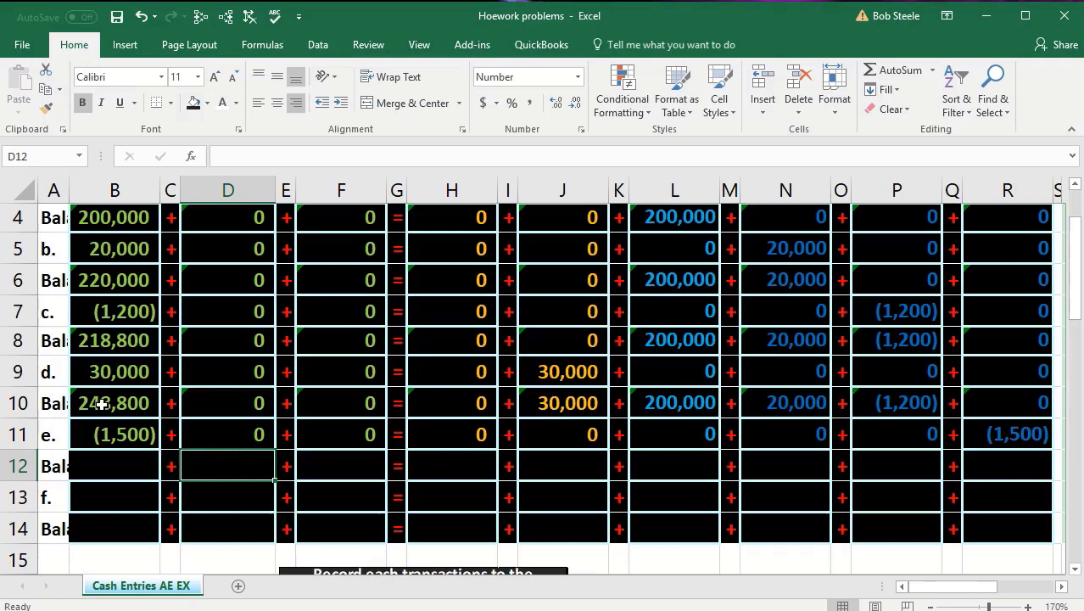
- Enter =SUM(B10:B11) in B12, giving a 247,300 cash balance
drag(102, 404, 1004, 425)
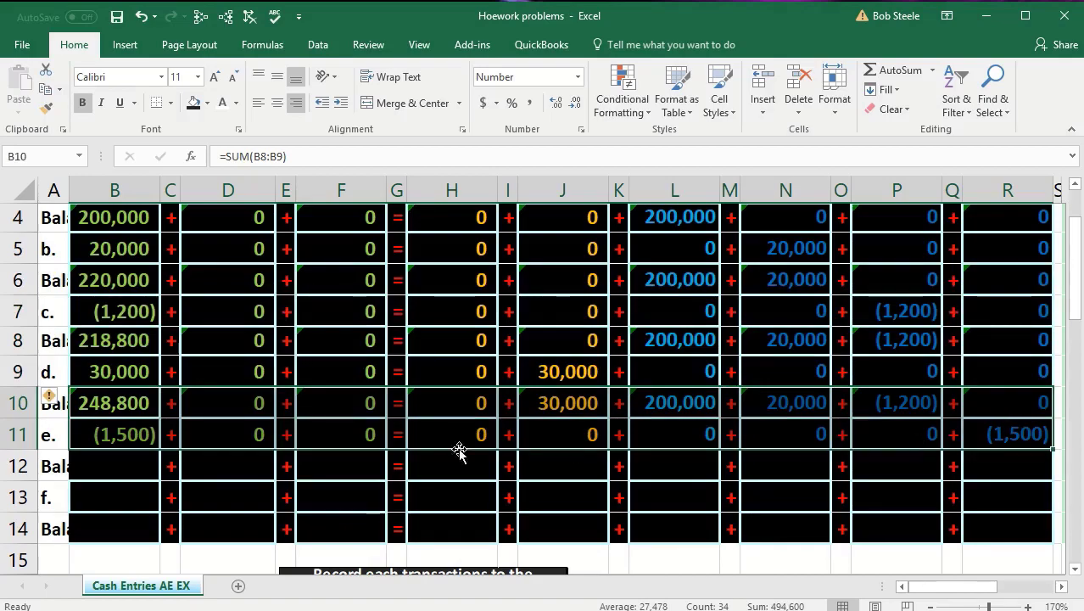
click(107, 463)
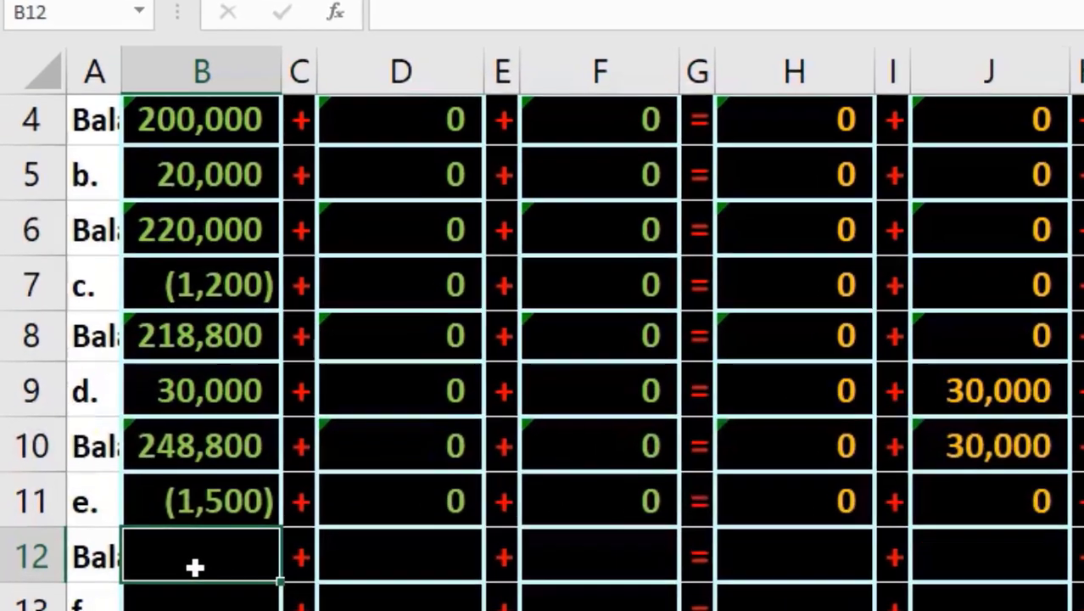
scroll(136, 580, down, 1)
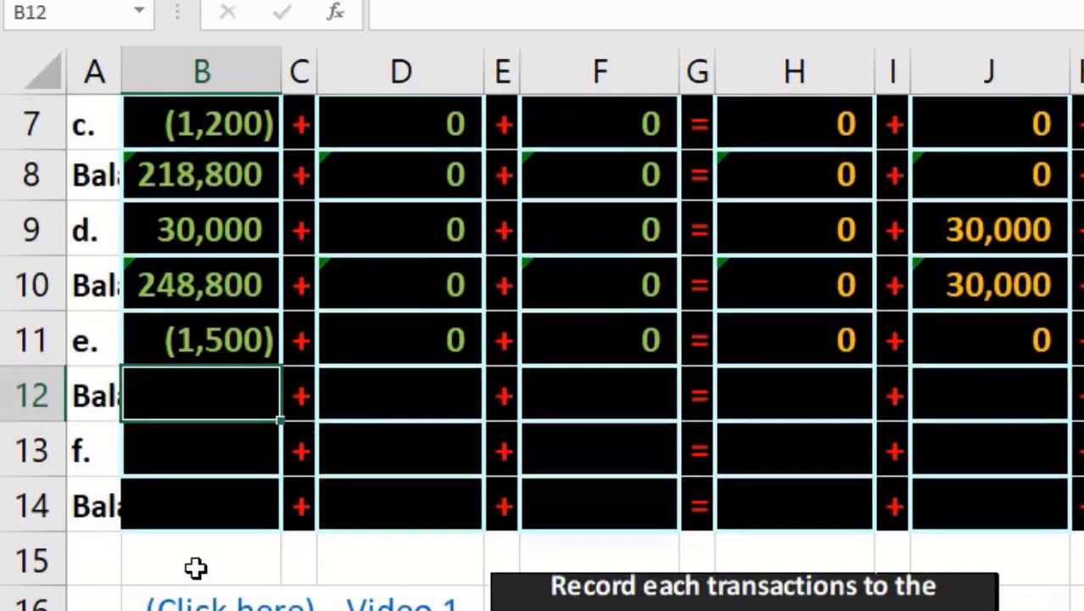
text(=sum)
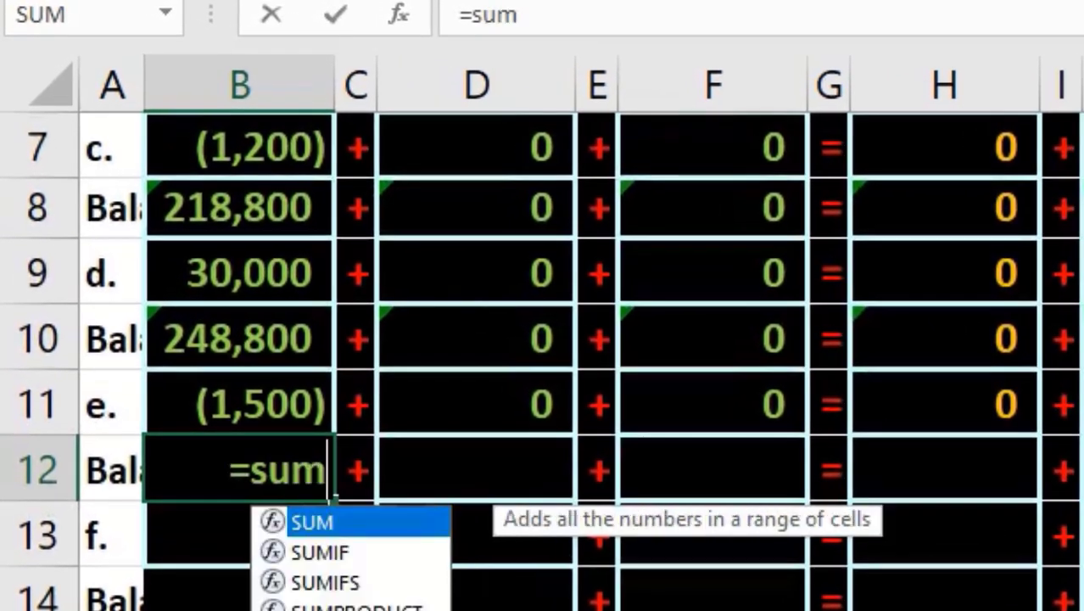
double_click(310, 522)
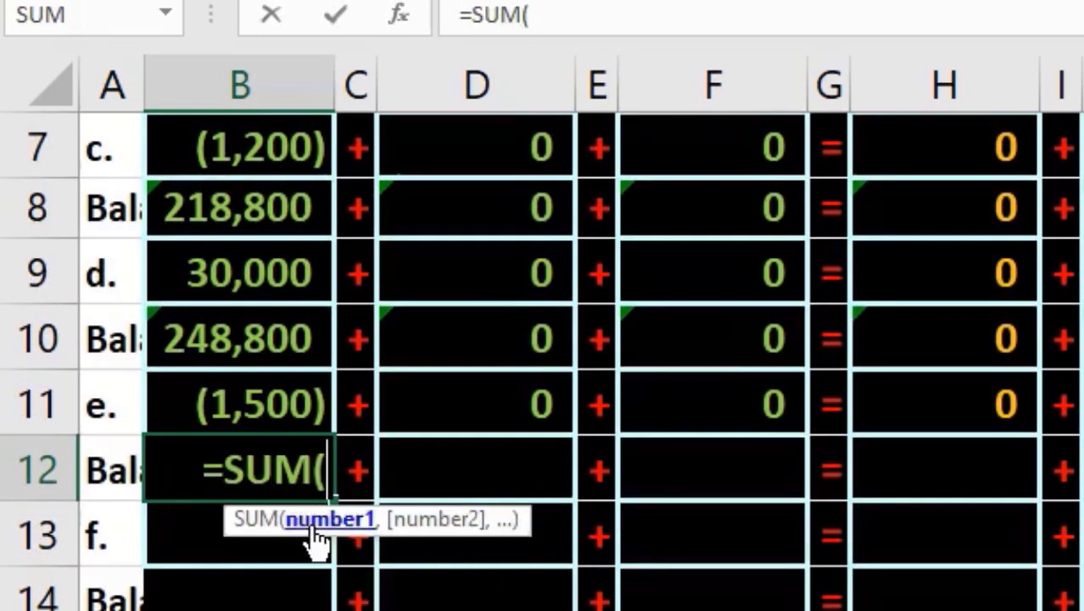
drag(268, 361, 310, 402)
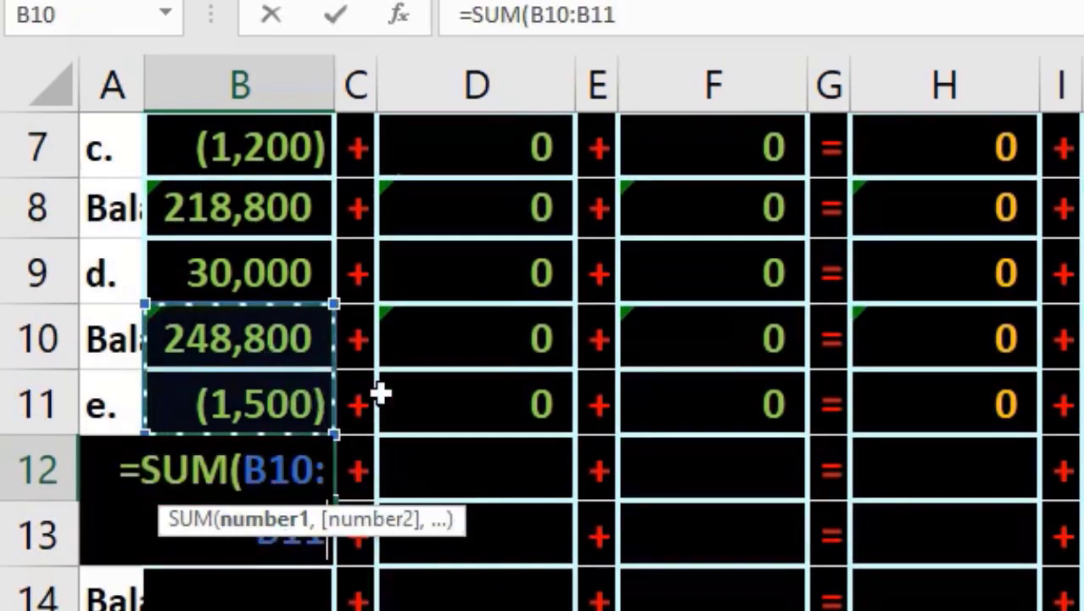
key(Return)
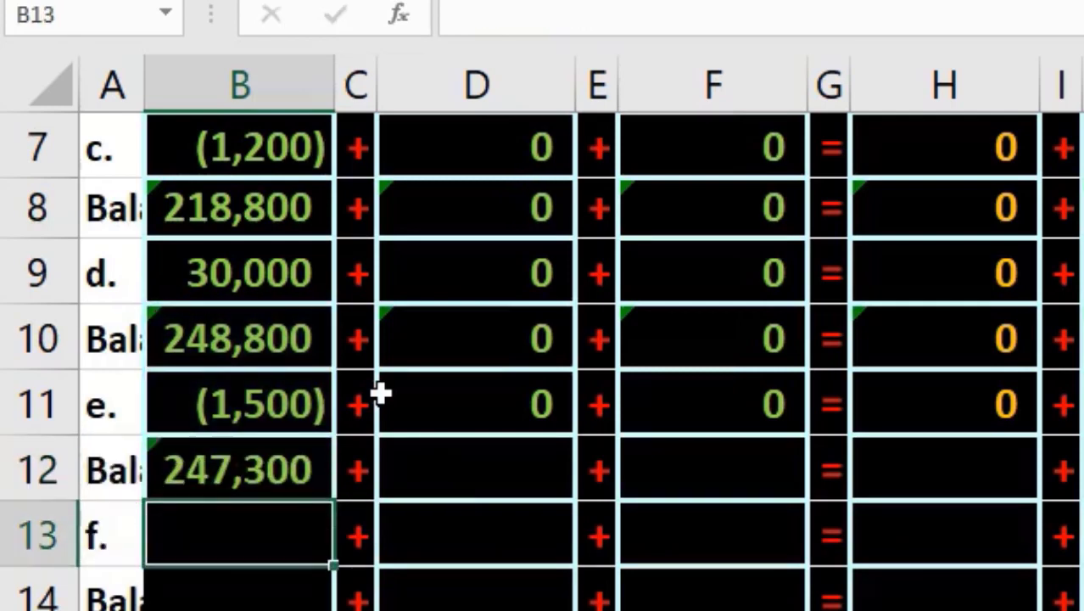
- Review the cash values and formulas in B10, B11 and B12
click(315, 405)
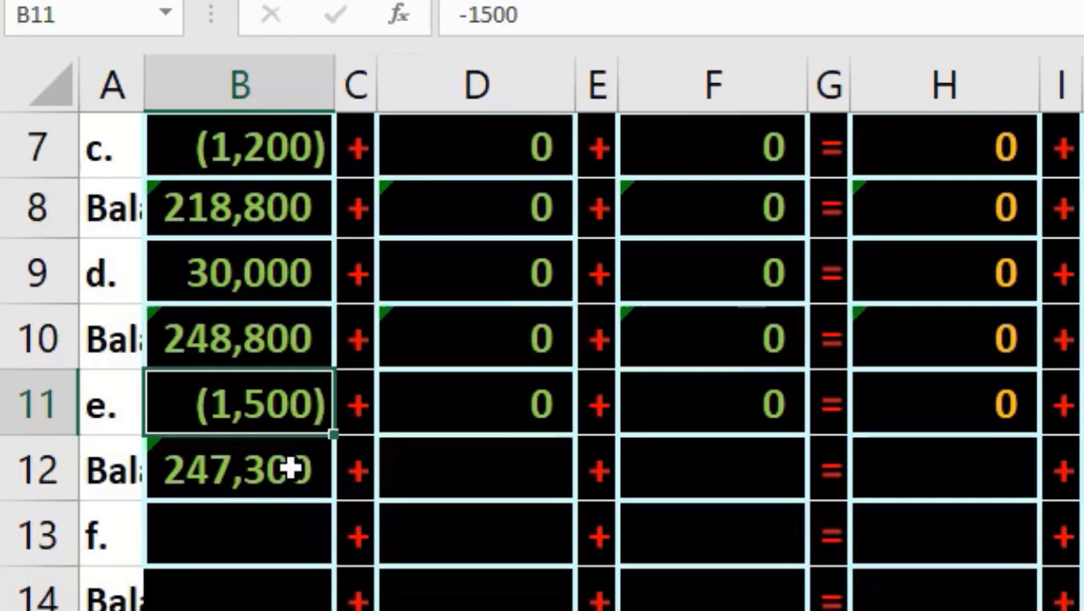
click(280, 334)
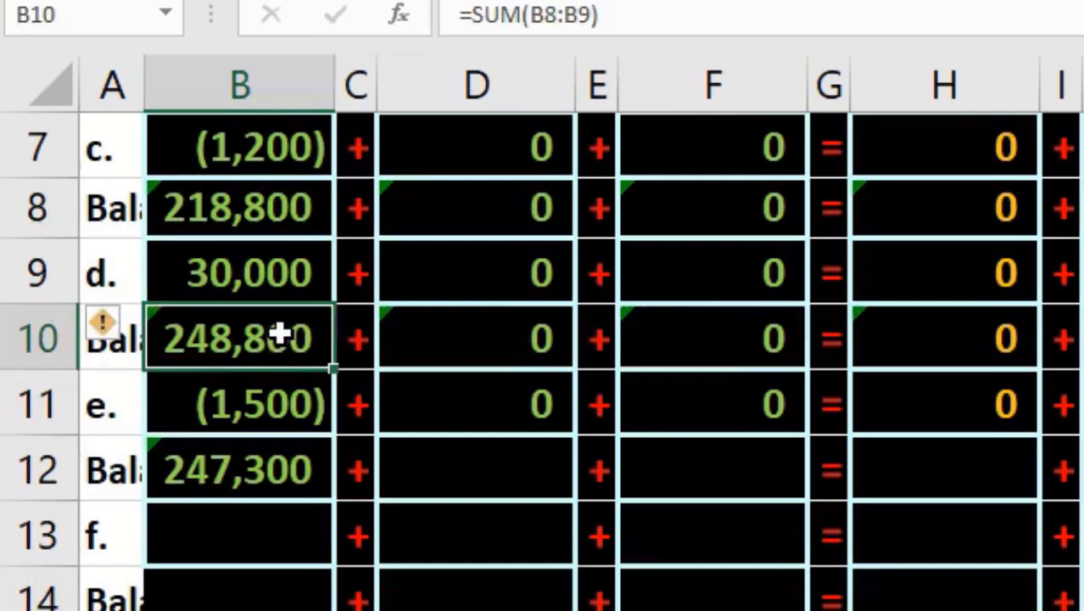
click(263, 407)
click(281, 465)
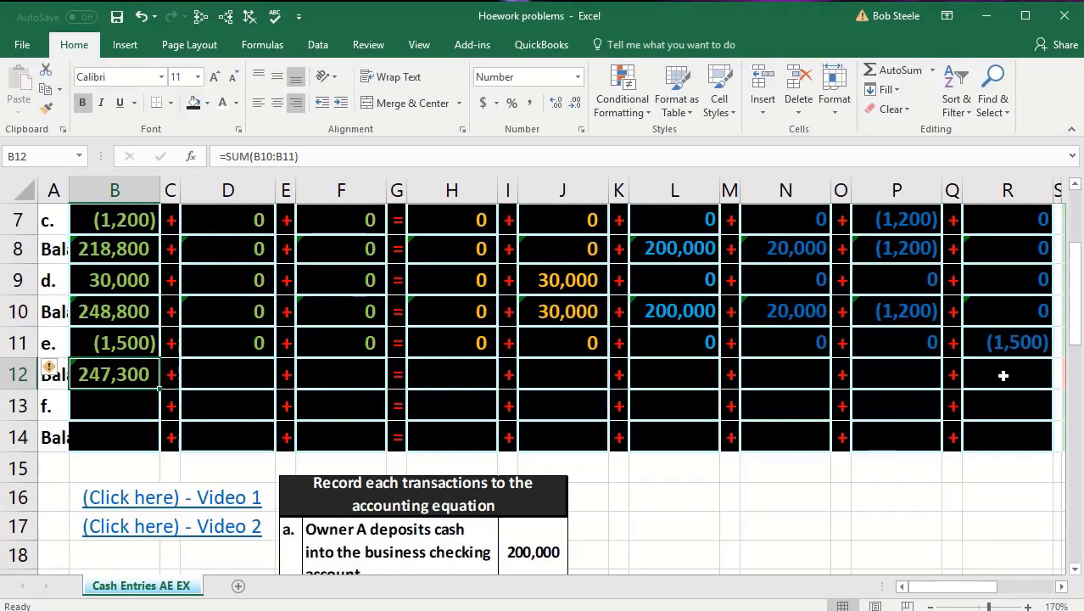
- Enter =SUM(R10:R11) in R12, showing (1,500)
click(1003, 374)
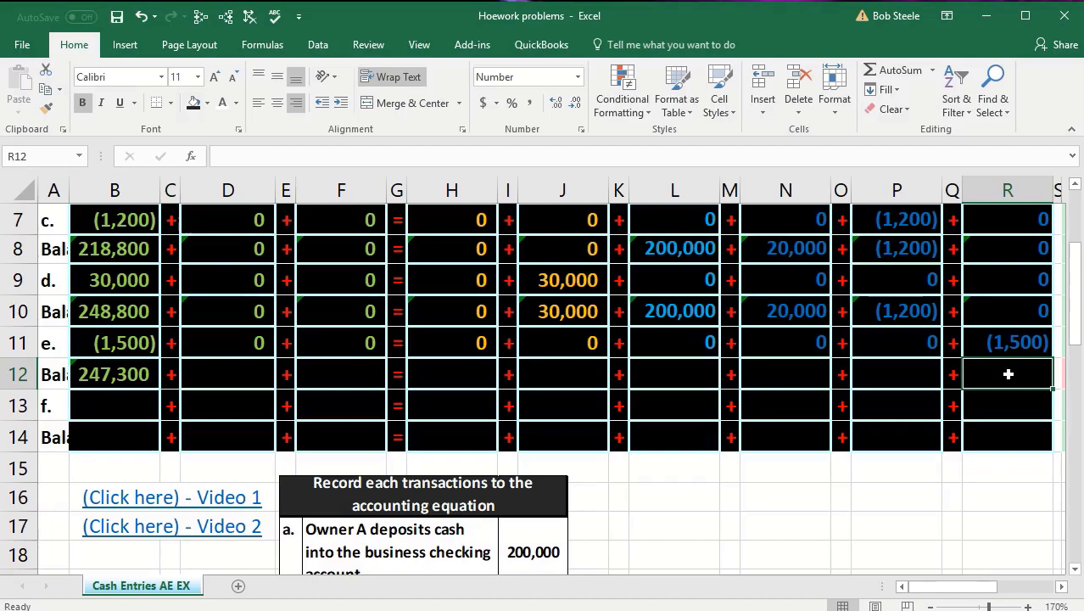
text(=s)
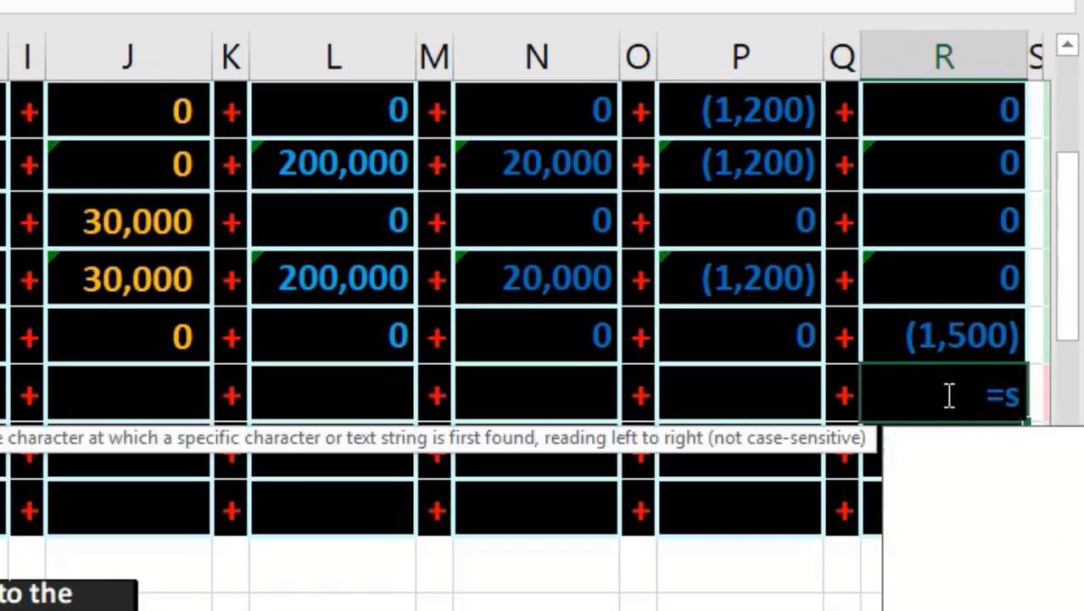
text(um)
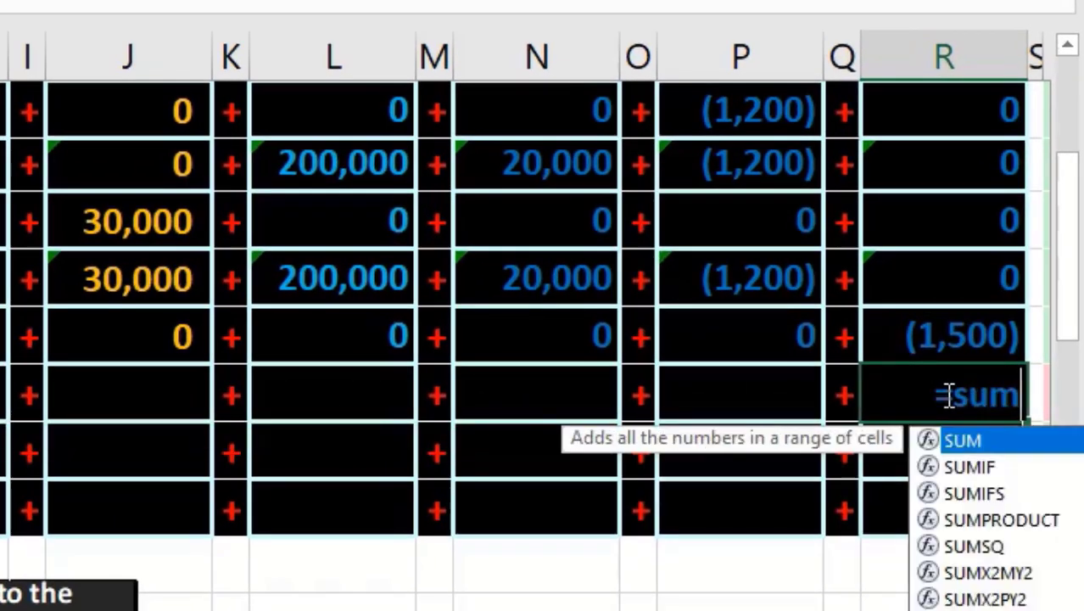
double_click(958, 439)
click(967, 298)
drag(965, 310, 967, 322)
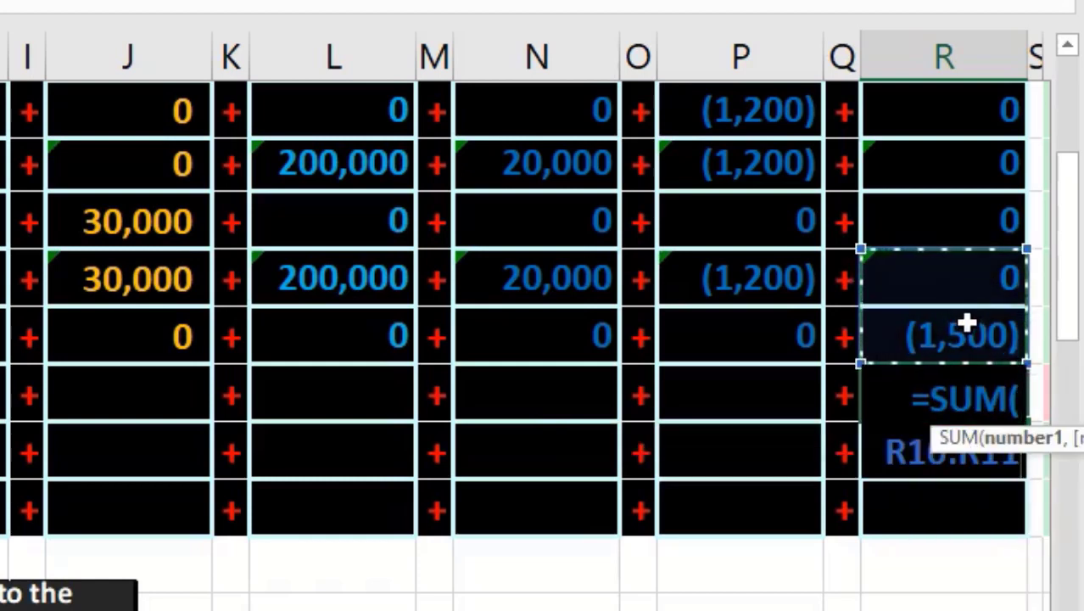
key(Return)
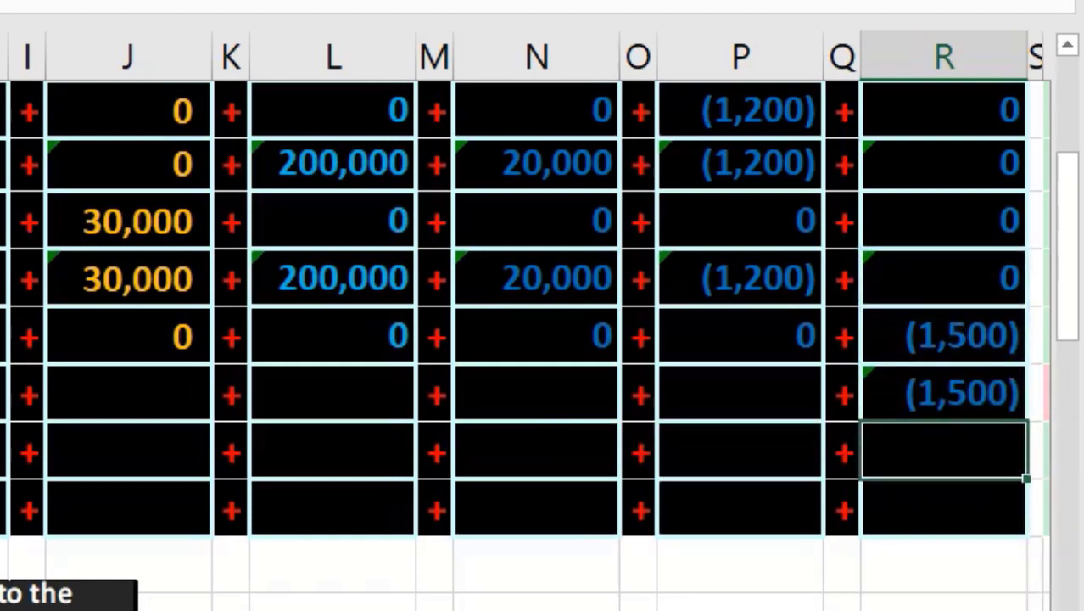
- Review row 12's totals, which read 247,300 and (1,500)
click(916, 405)
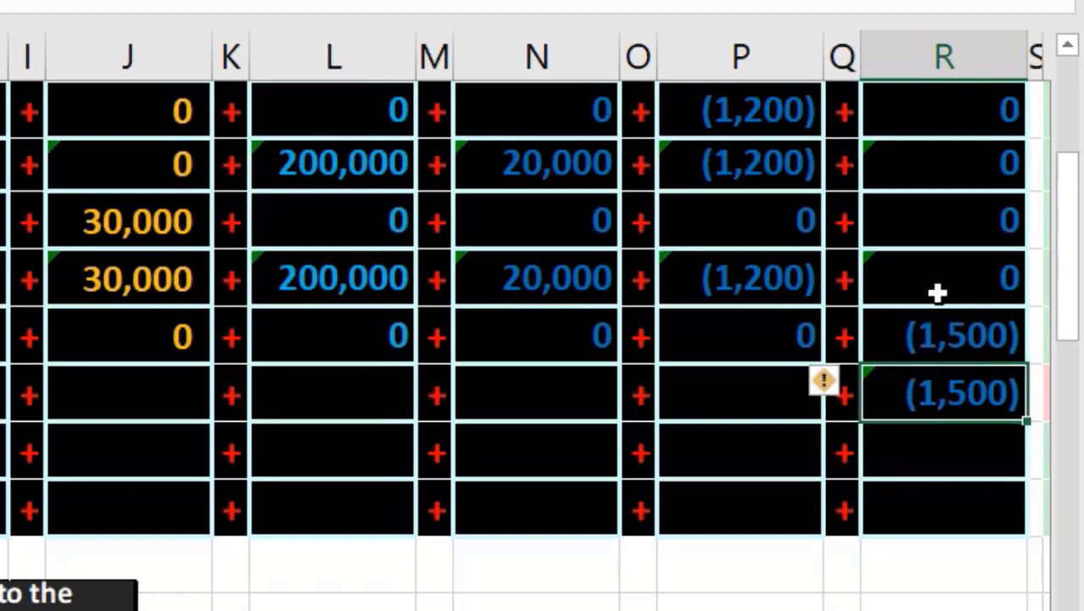
key(Right)
key(Right)
key(Right)
key(Right)
key(Right)
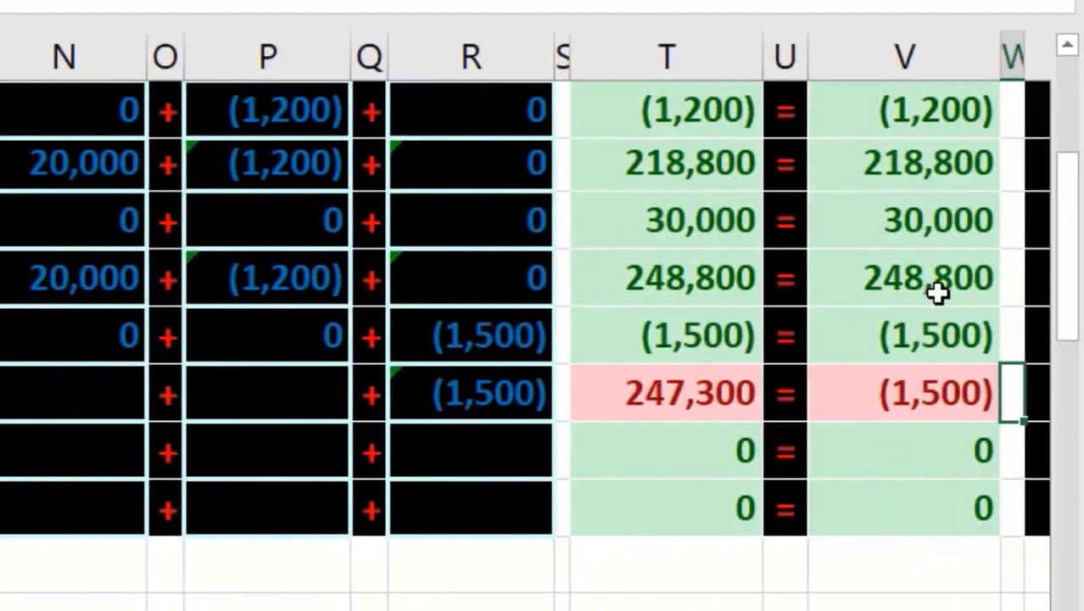
key(Left)
key(Left)
key(Left)
key(Left)
key(Left)
key(Left)
key(Left)
key(Left)
key(Left)
key(Left)
key(Left)
key(Left)
key(Left)
key(Left)
key(Left)
key(Left)
key(Left)
key(Left)
key(Left)
key(Left)
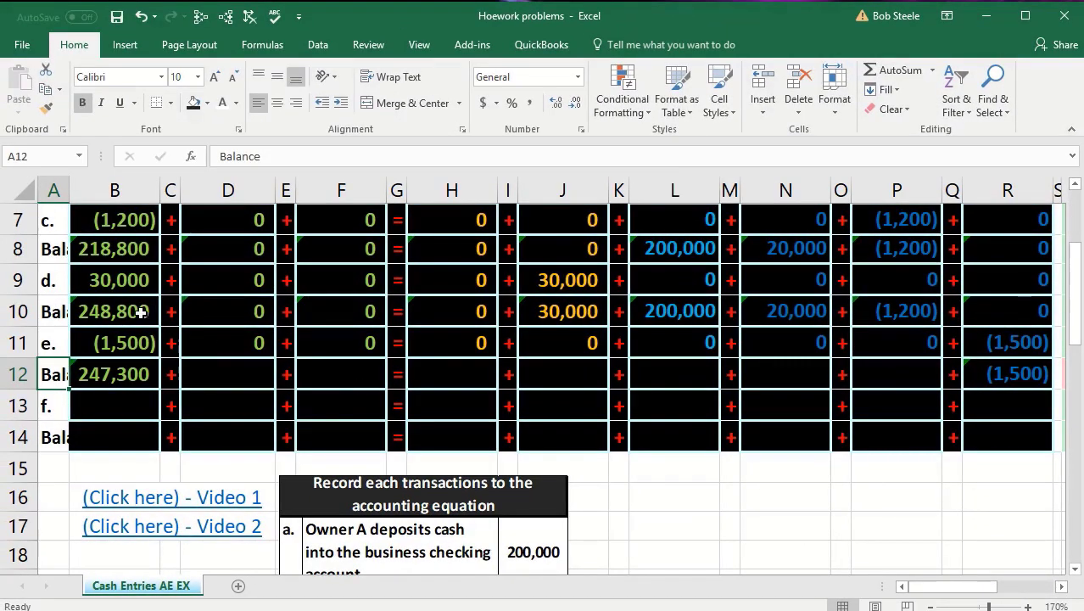
- Enter =SUM(J10:J11) in J12 and =SUM(L10:L11) in L12, giving 30,000 and 200,000
click(141, 312)
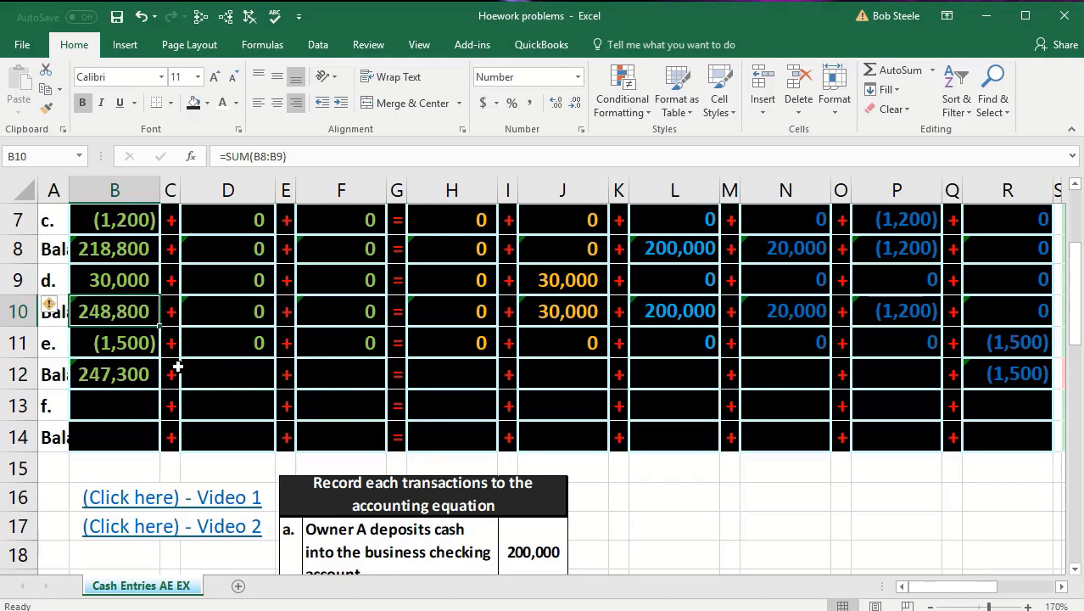
click(587, 376)
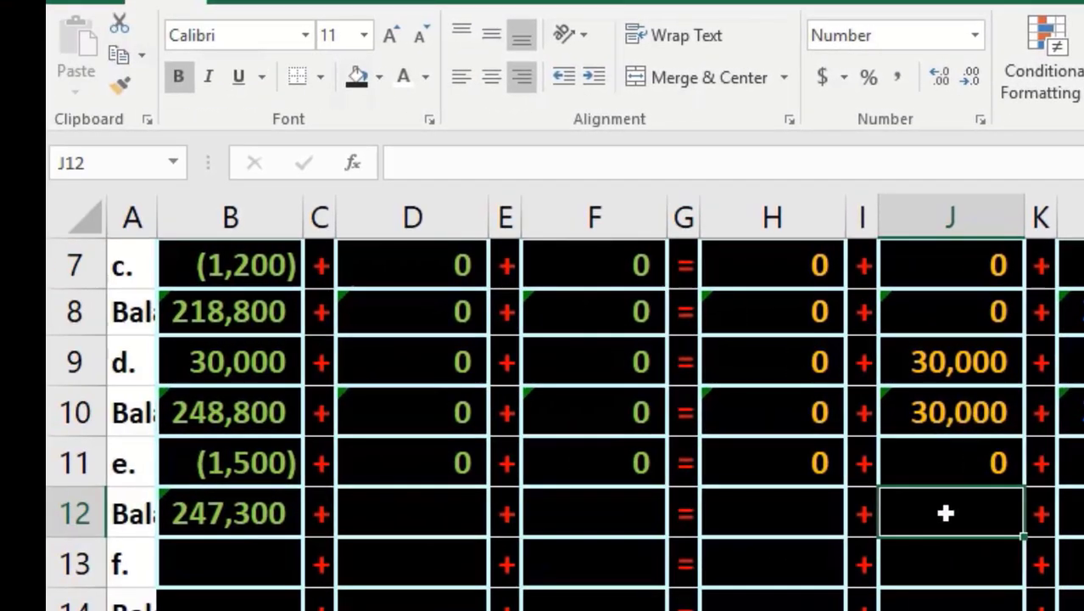
text(=sum)
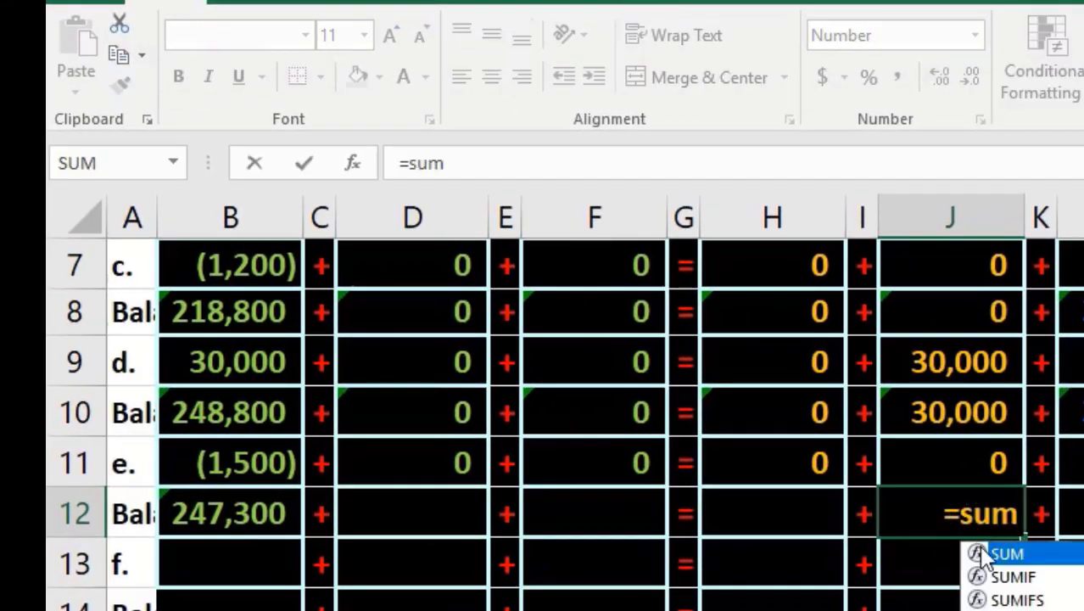
double_click(981, 555)
click(953, 414)
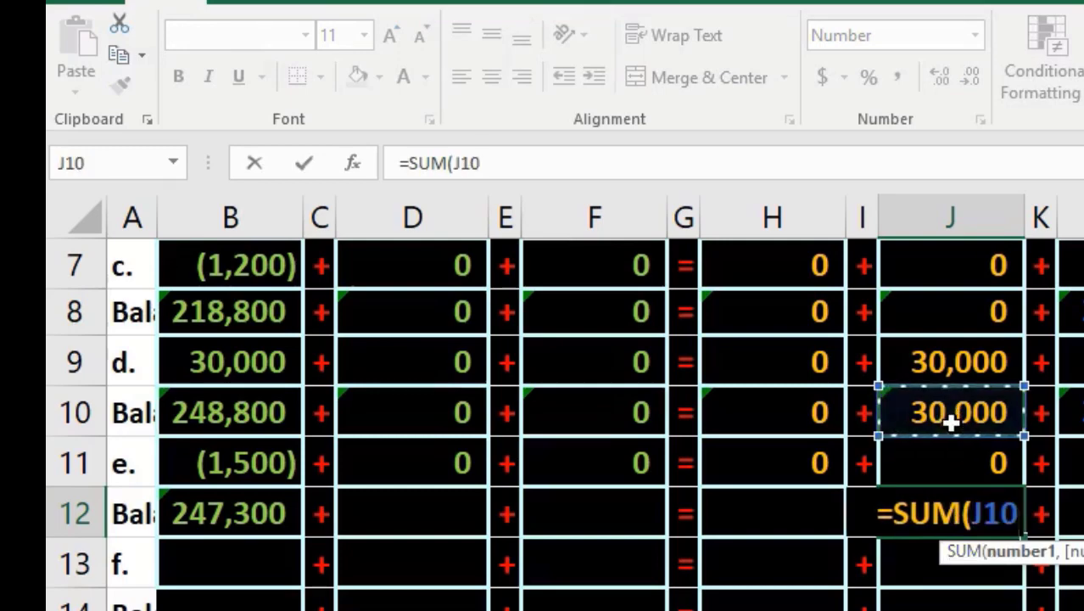
drag(951, 422, 953, 441)
key(Return)
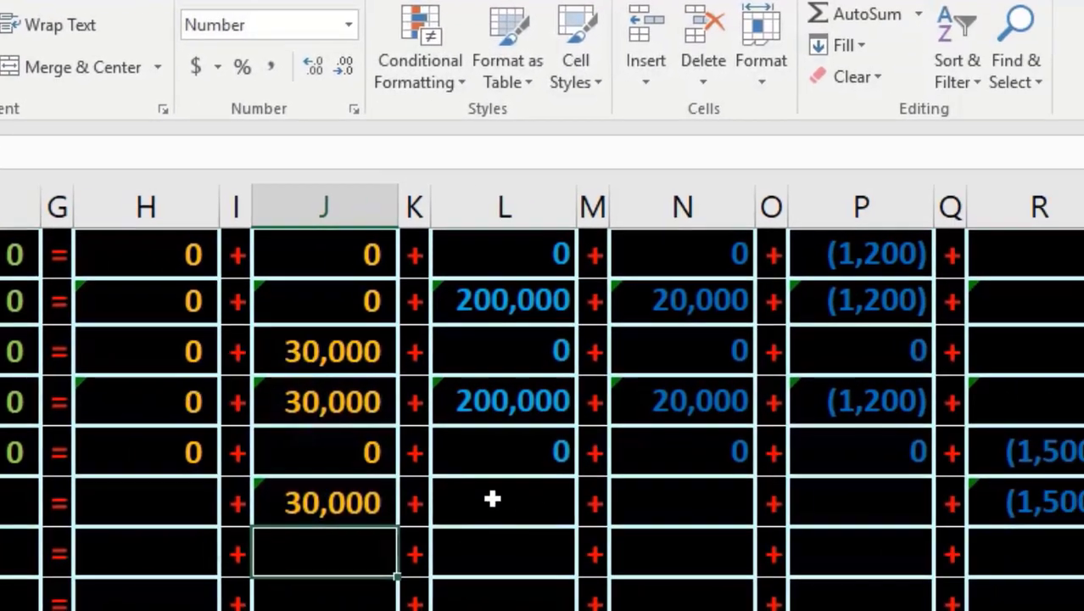
click(437, 497)
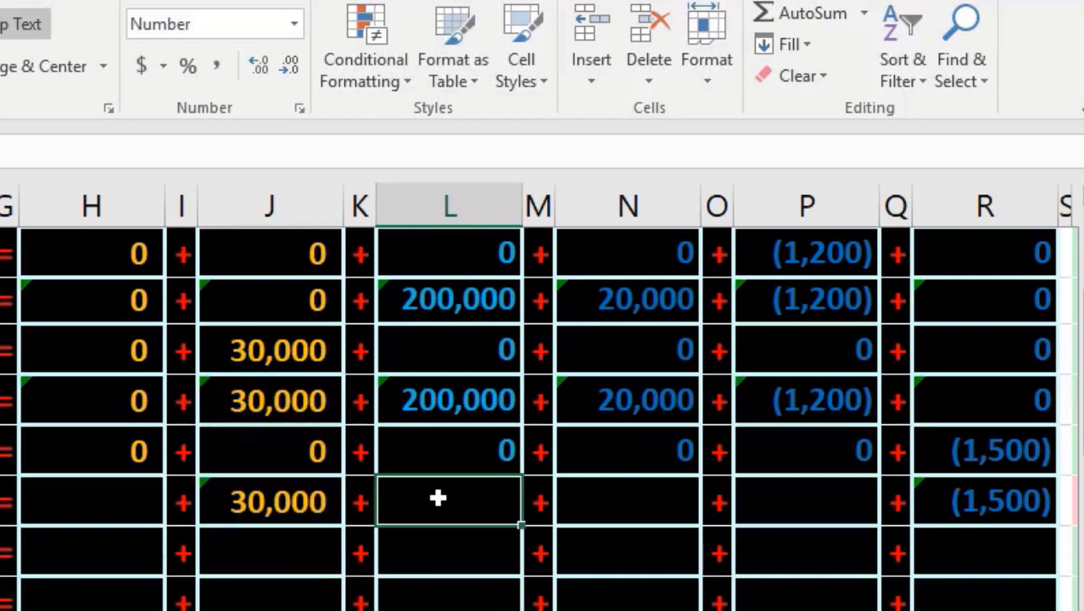
double_click(438, 497)
text(=sum)
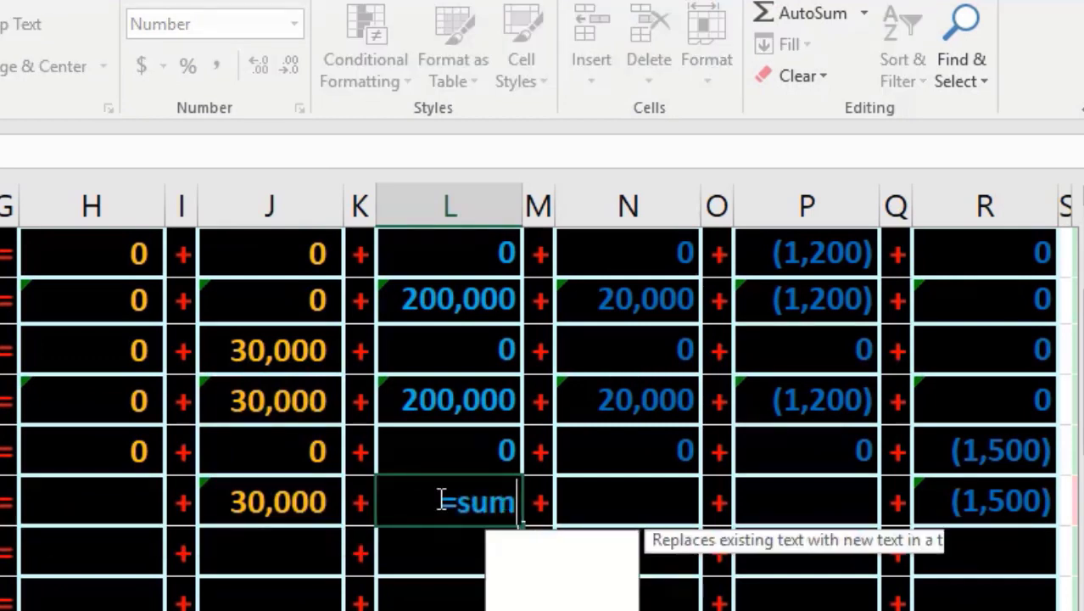
double_click(494, 545)
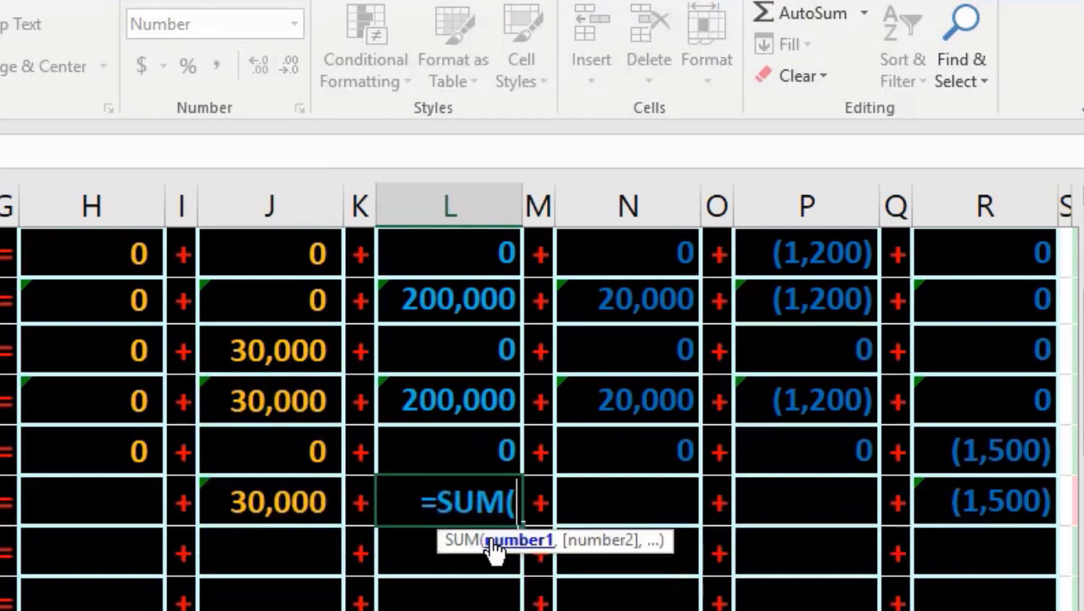
click(467, 402)
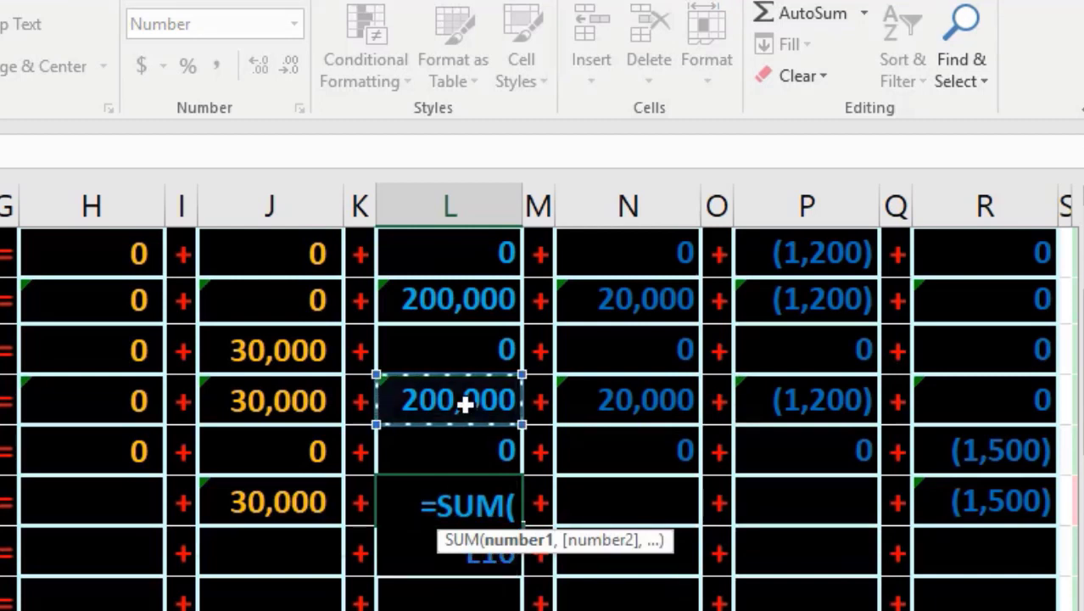
drag(466, 425, 465, 436)
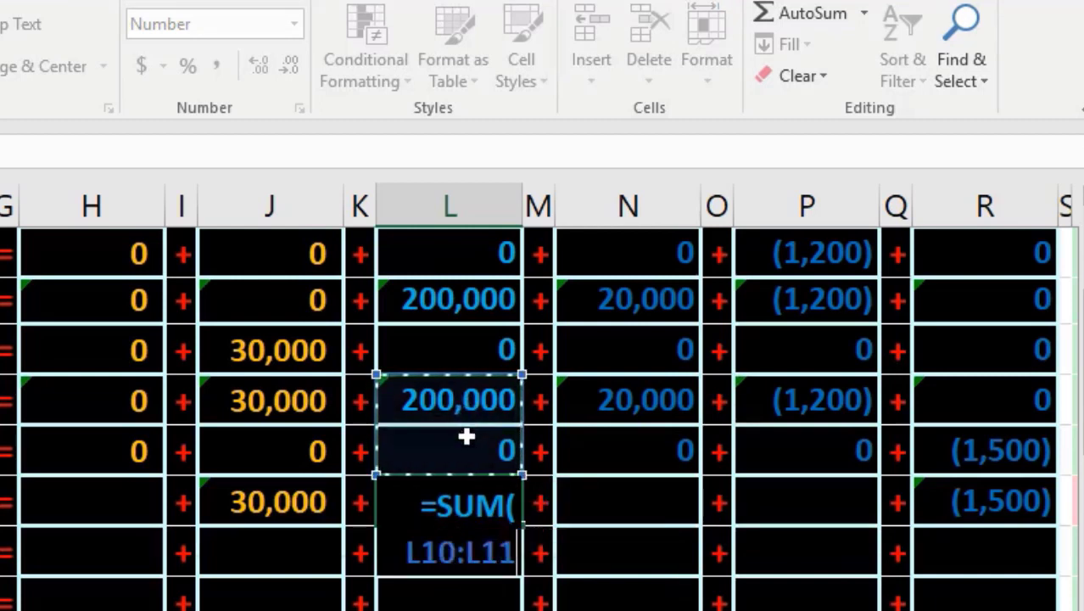
key(Return)
- Enter =SUM(N10:N11) in N12 and =SUM(P10:P11) in P12, giving 20,000 and (1,200)
click(618, 506)
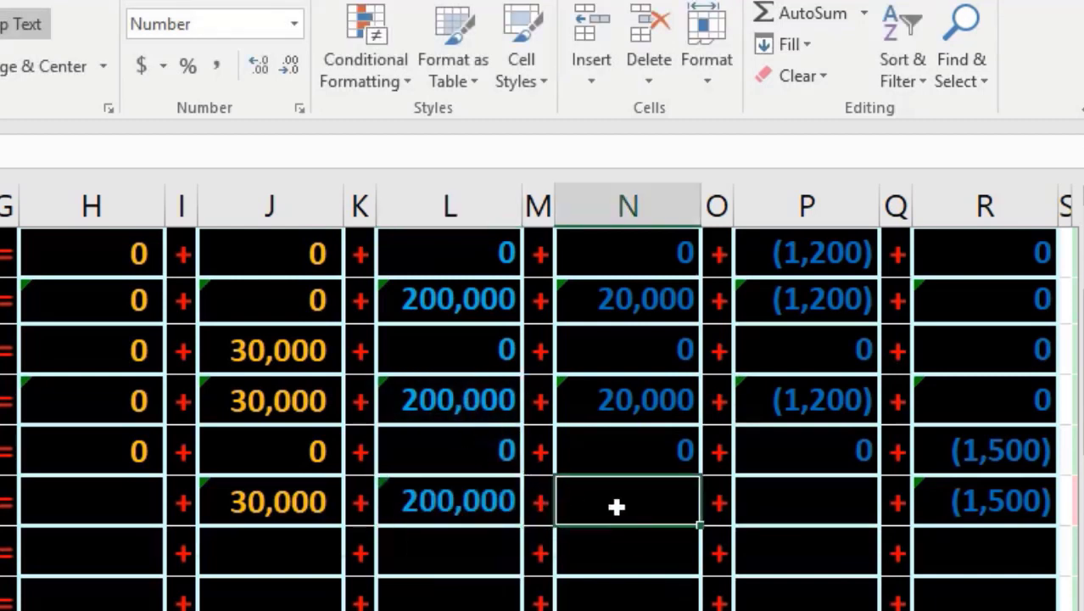
text(=sum)
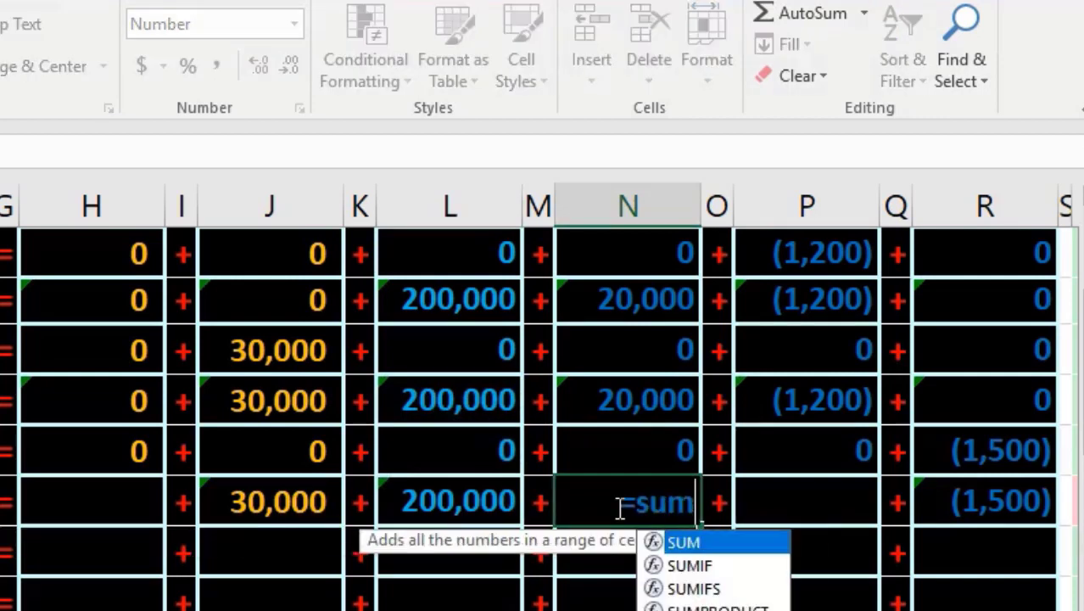
double_click(691, 539)
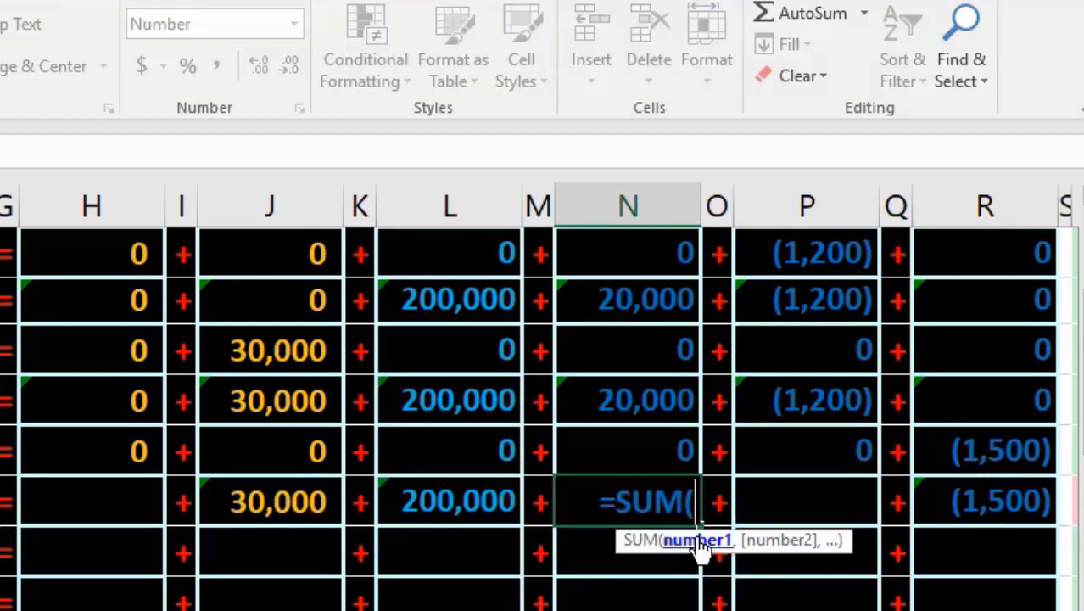
click(634, 414)
drag(635, 415, 634, 433)
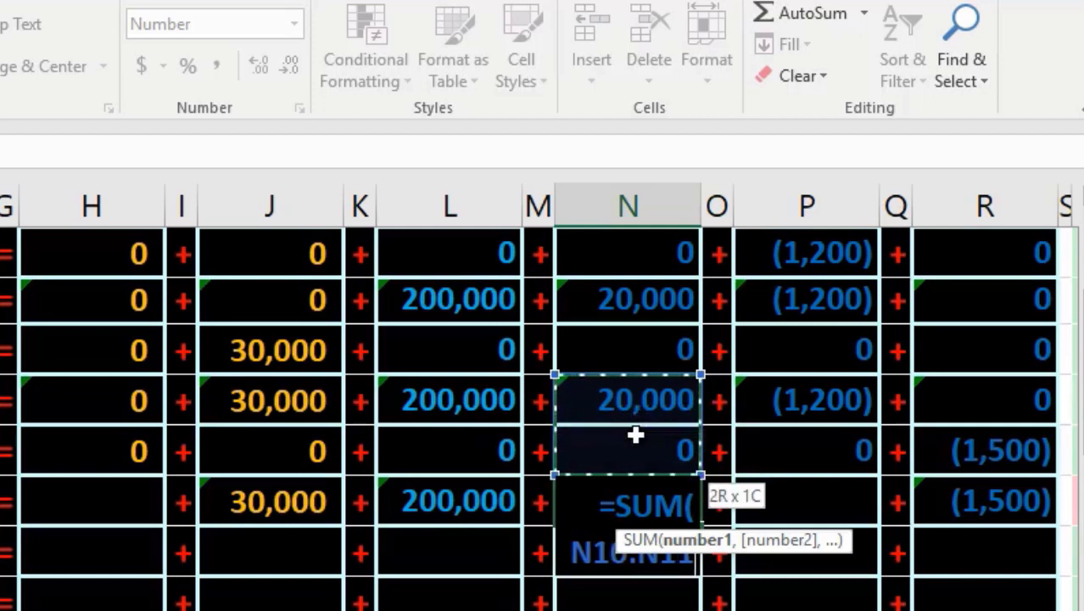
key(Return)
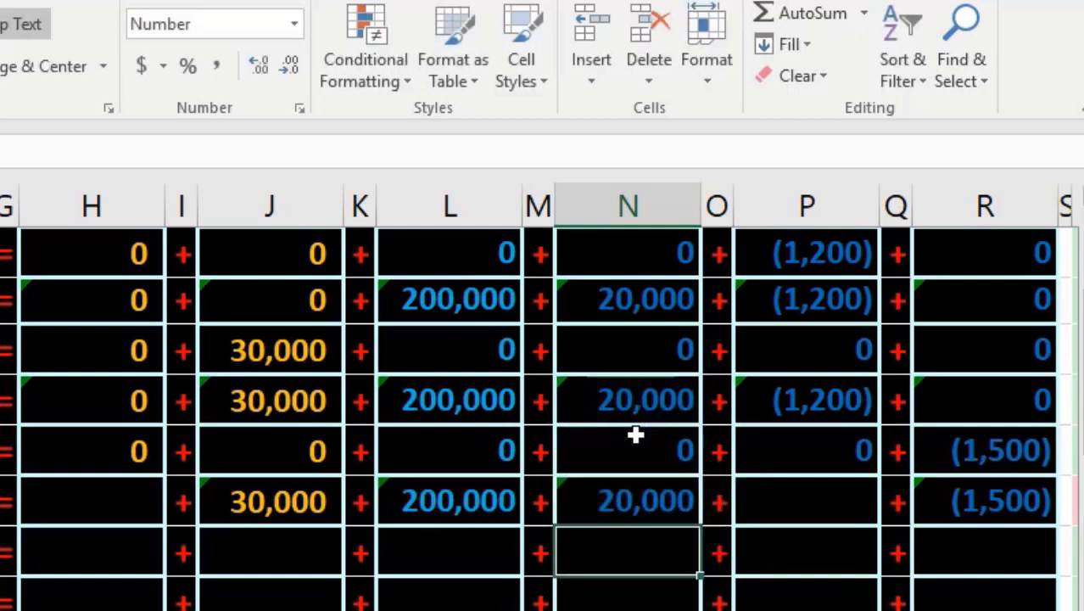
click(764, 493)
text(=)
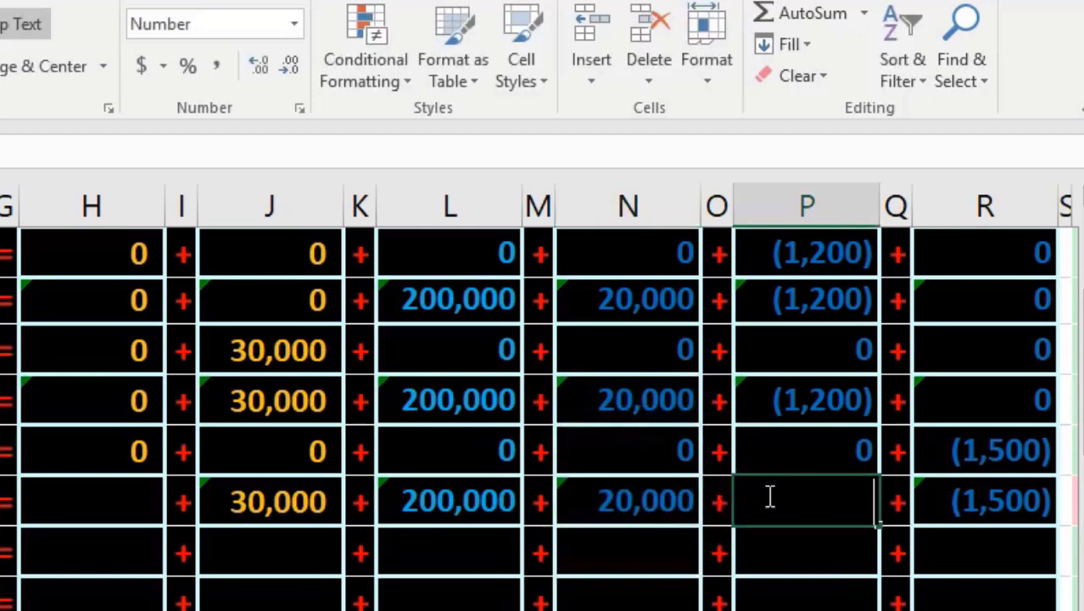
text(sum)
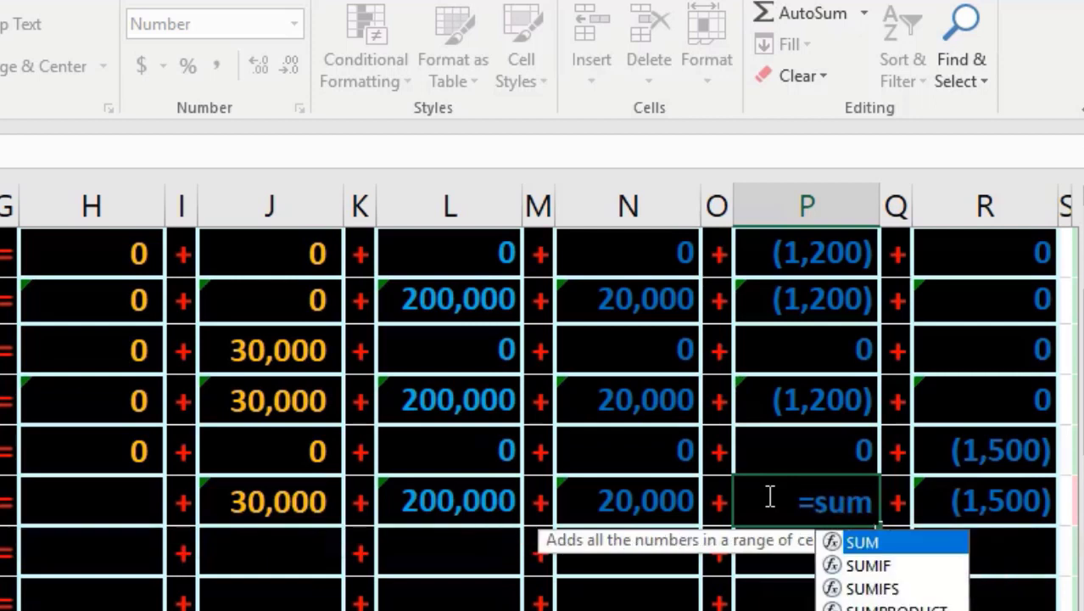
key(Tab)
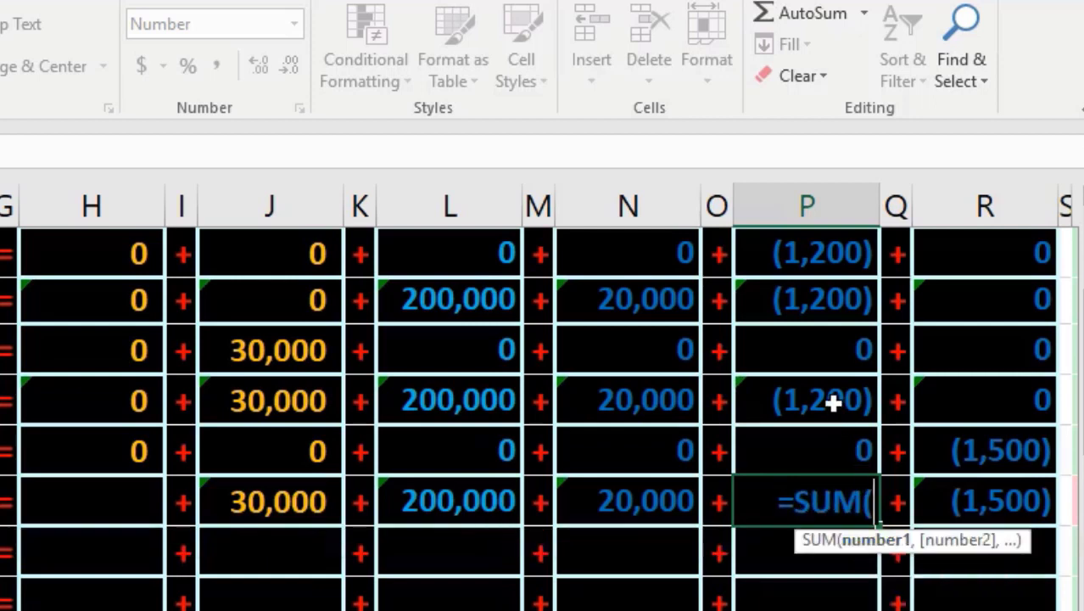
drag(833, 403, 828, 440)
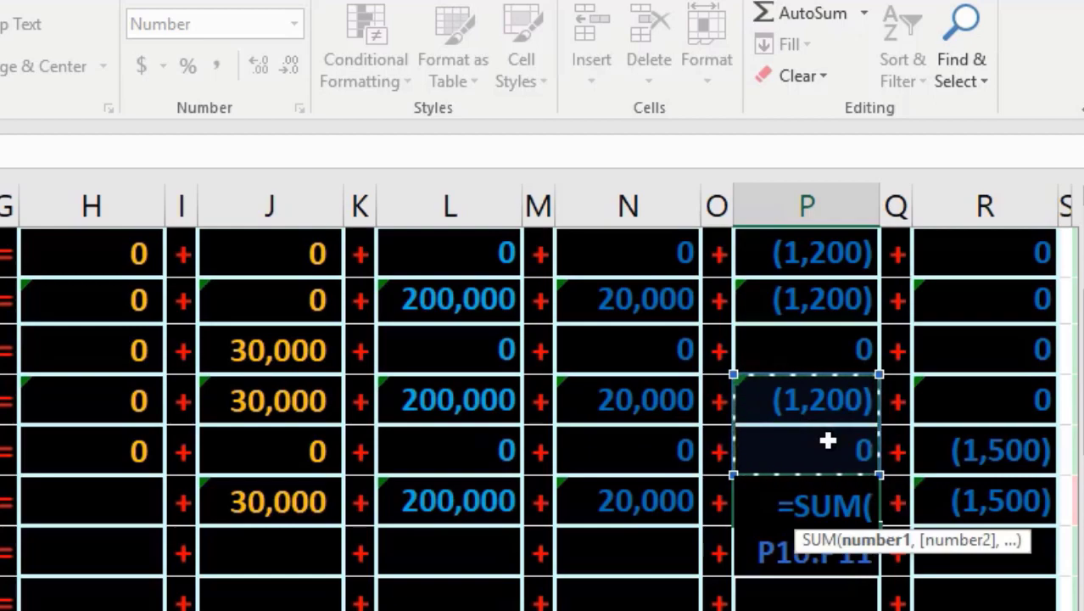
key(Return)
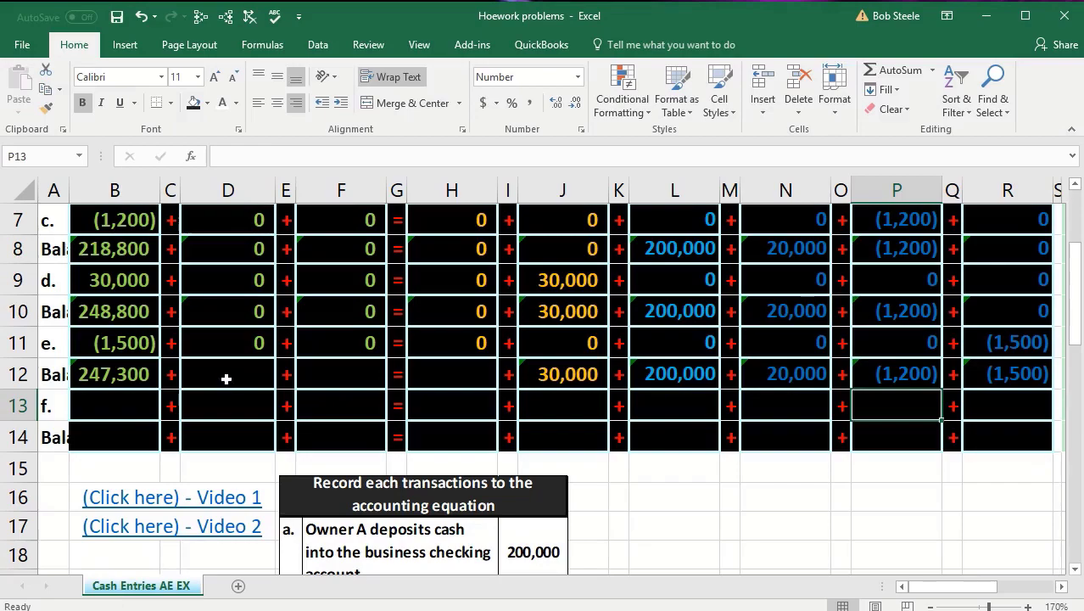
- Enter =SUM(D10:D11) in D12 and =SUM(F10:F11) in F12 for the Accounts Receivable and Supplies balances
click(227, 376)
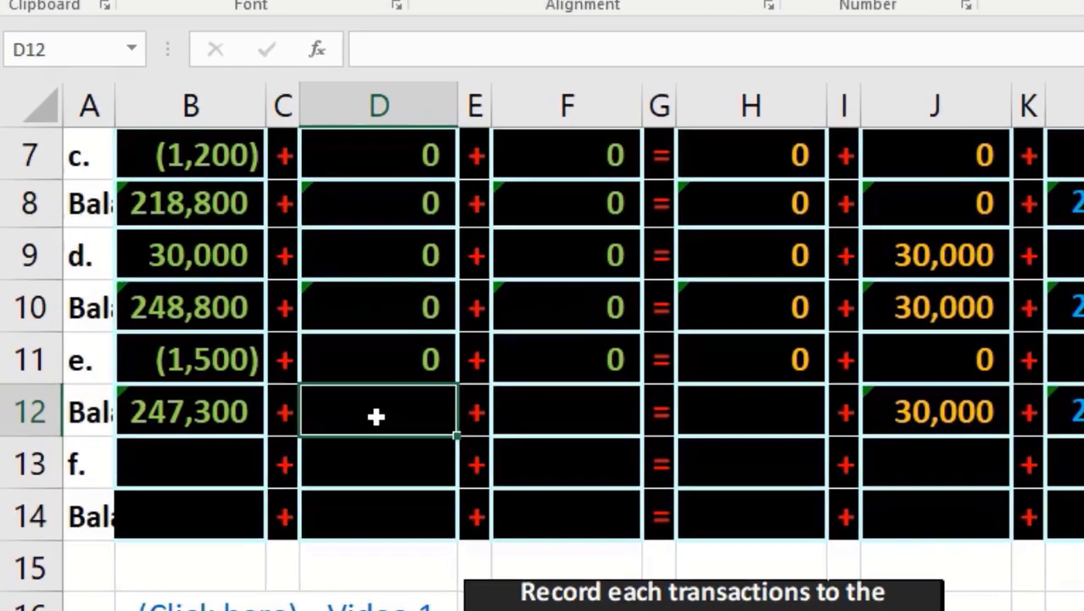
text(=sum)
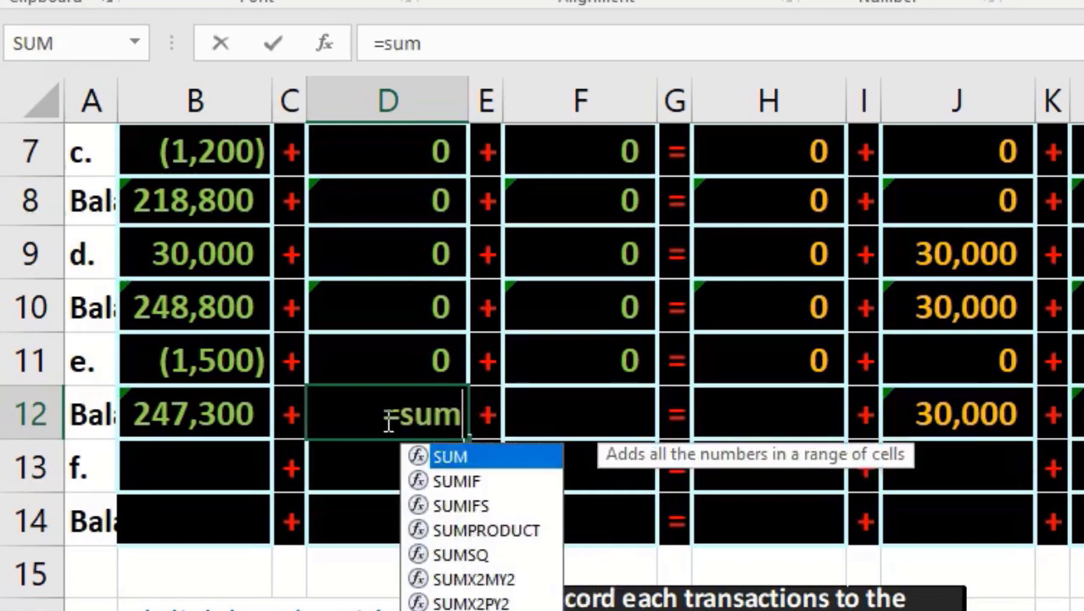
text(()
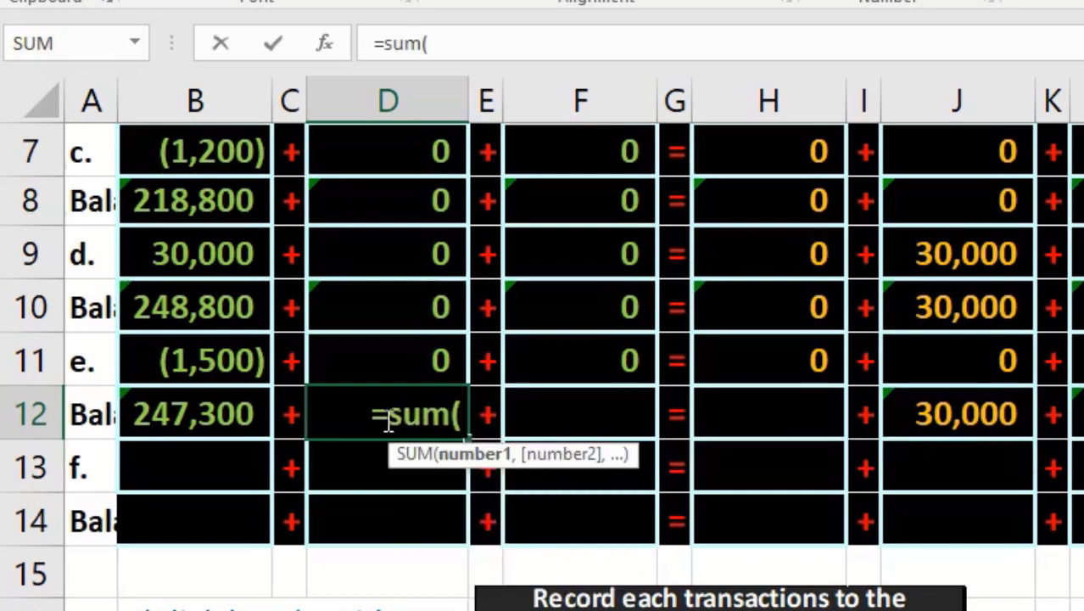
key(Up)
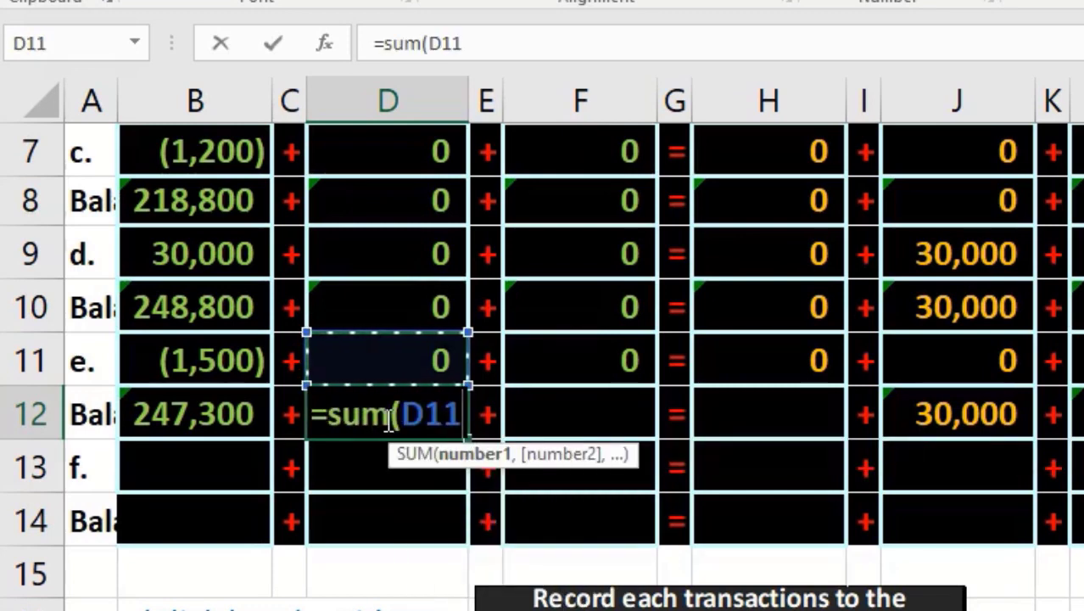
key(shift+Up)
key(Tab)
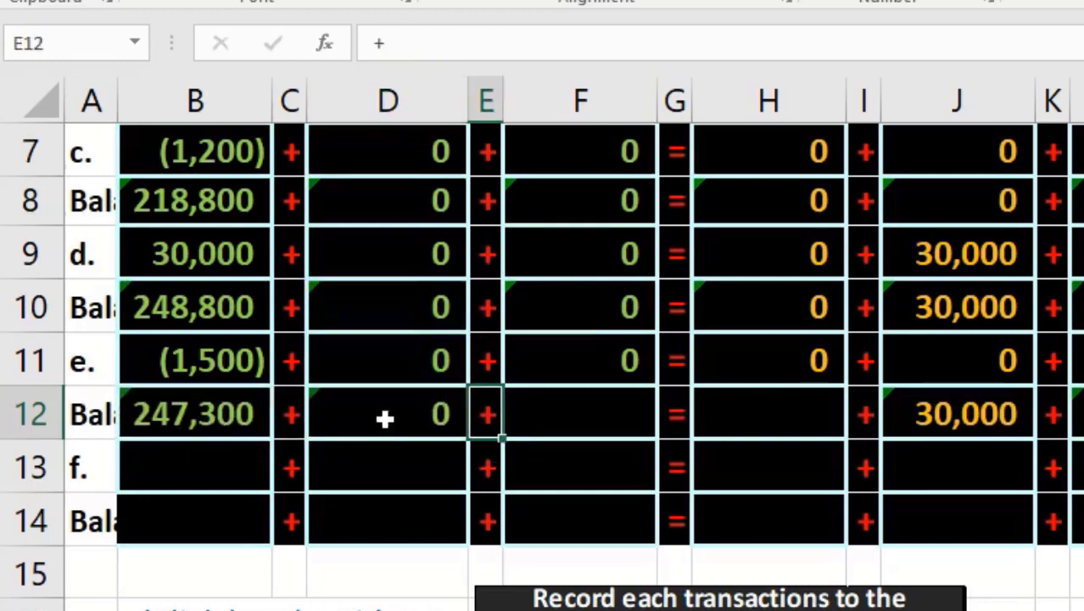
key(Tab)
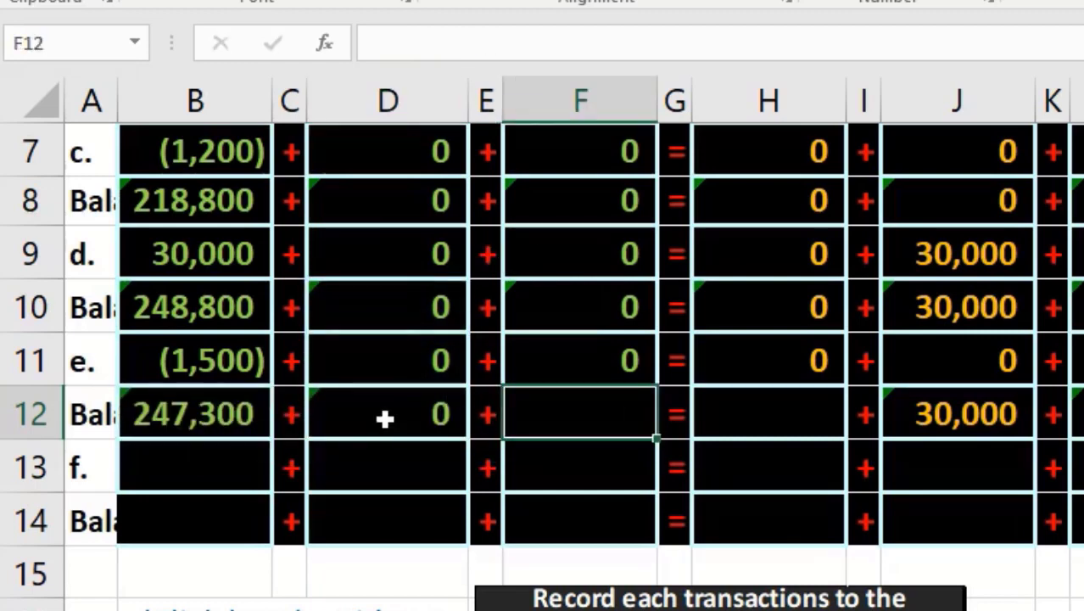
text(=s)
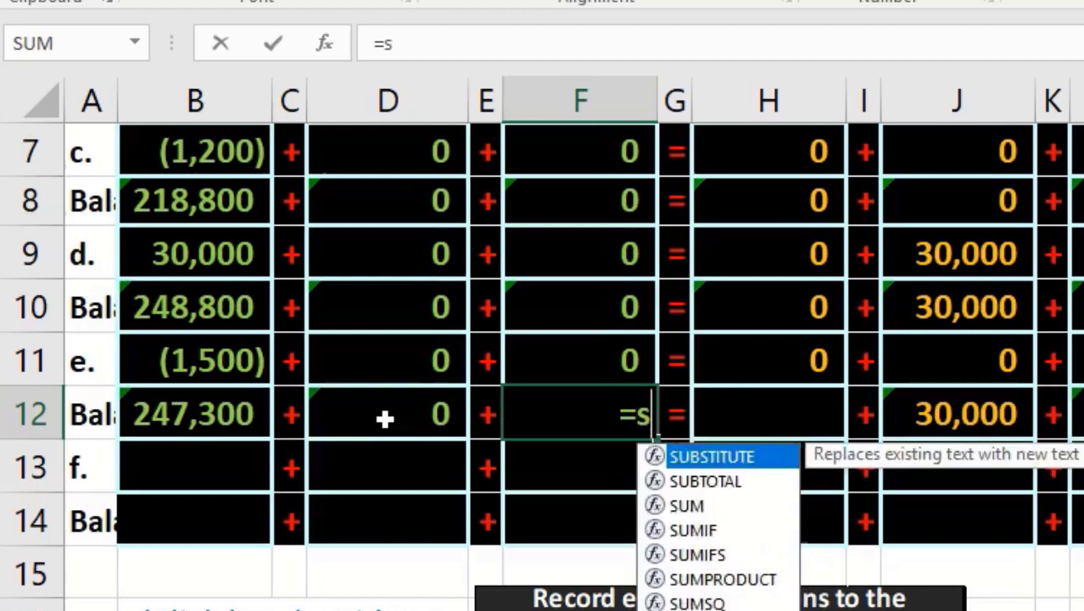
text(um()
key(Up)
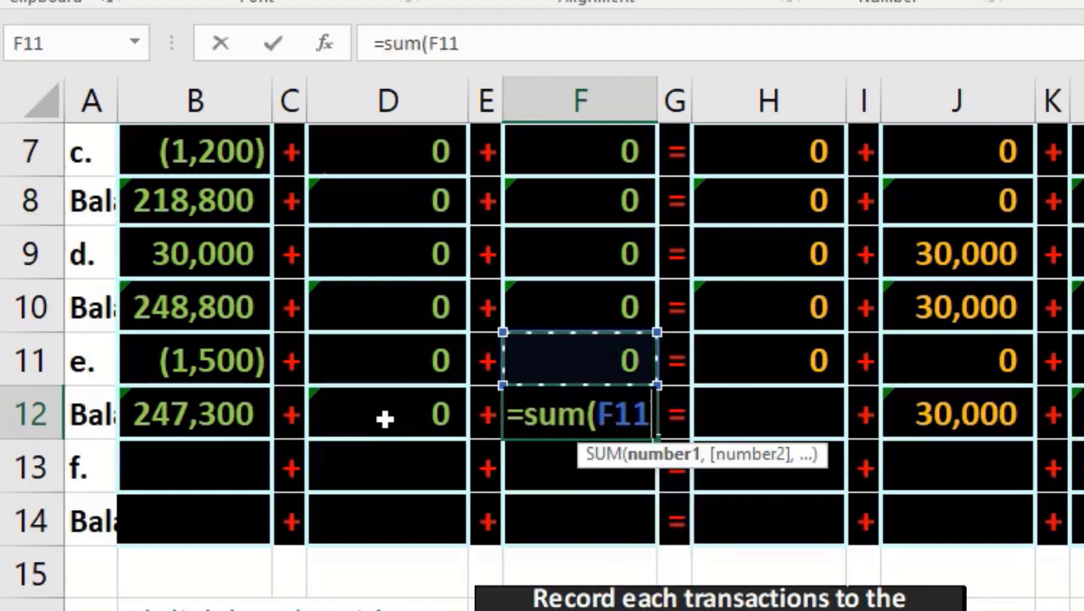
key(shift+Up)
key(Tab)
key(Tab)
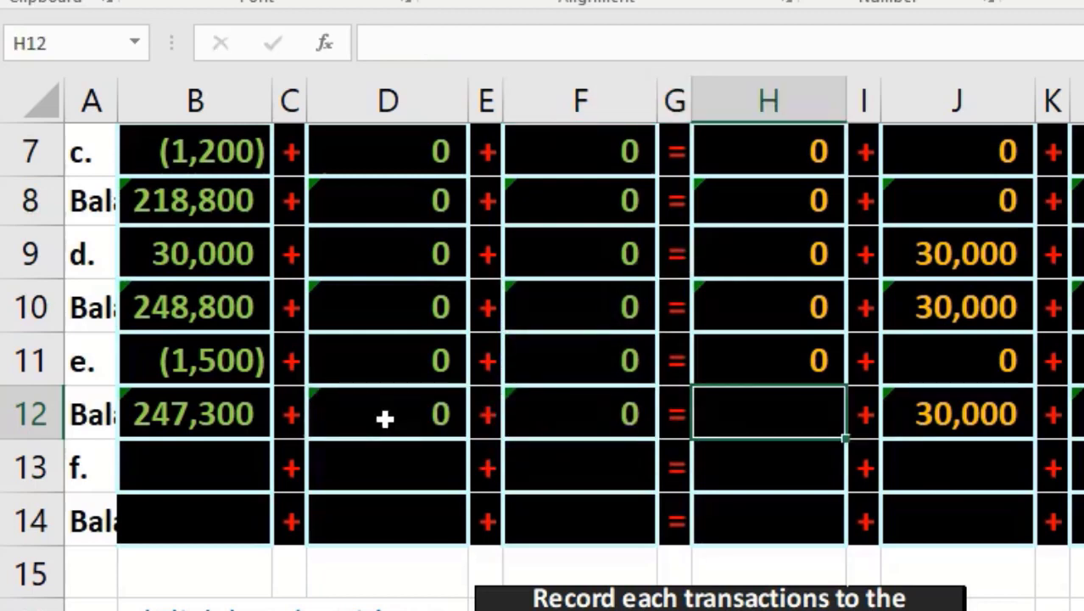
- Enter =SUM(H10:H11) in H12 for the Accounts Payable balance
text(=)
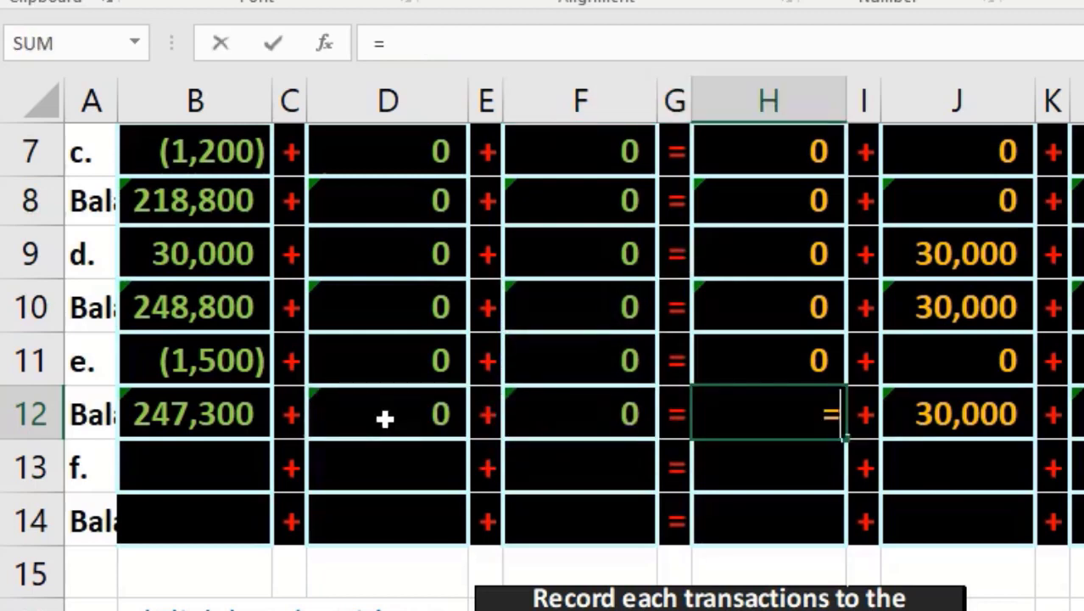
text(sum)
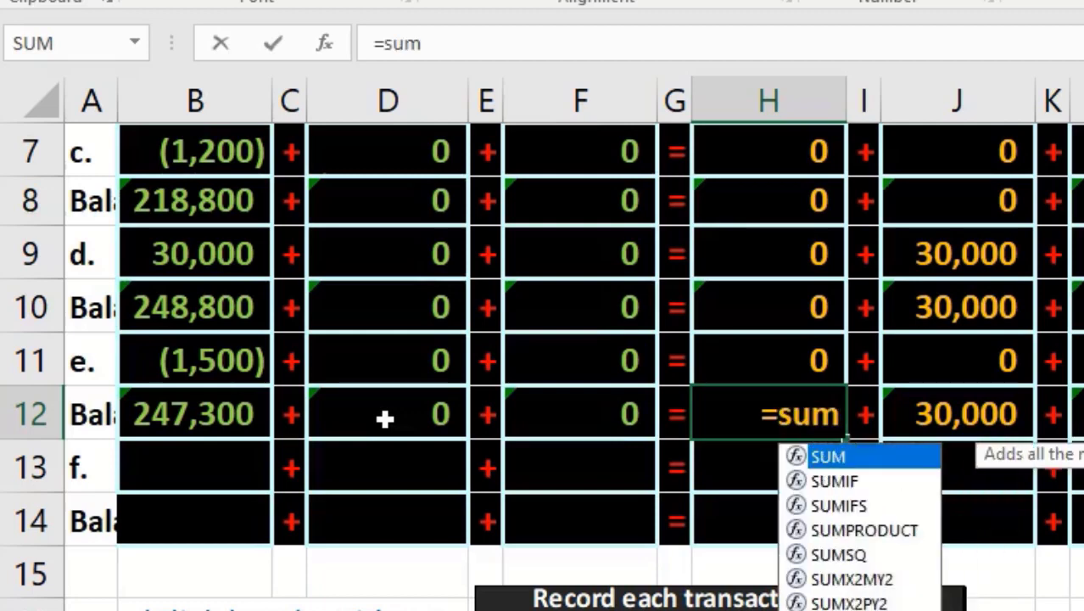
text(()
key(Up)
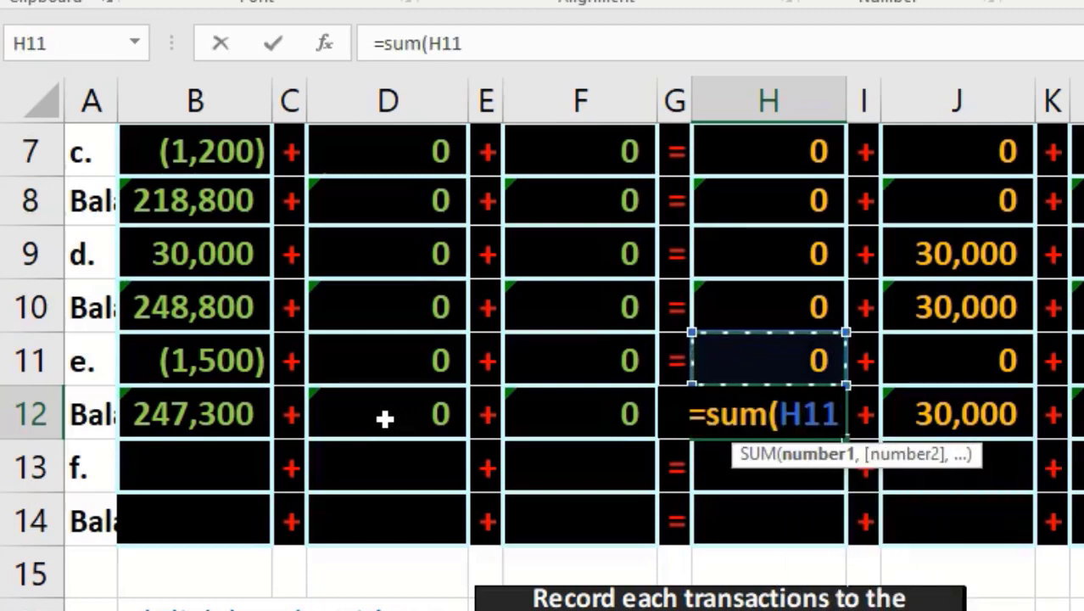
key(shift+Up)
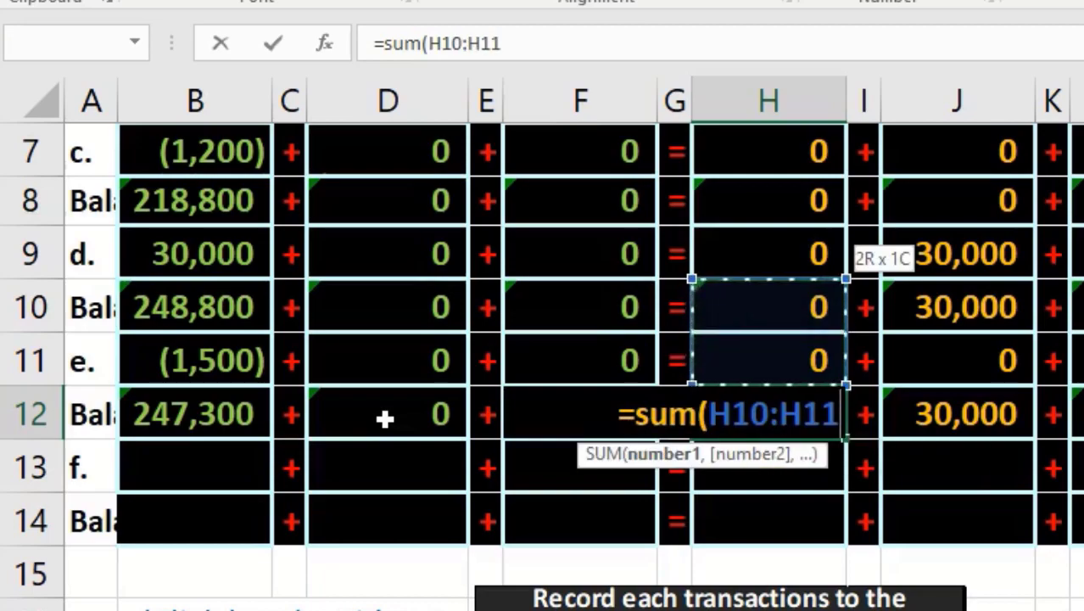
key(Return)
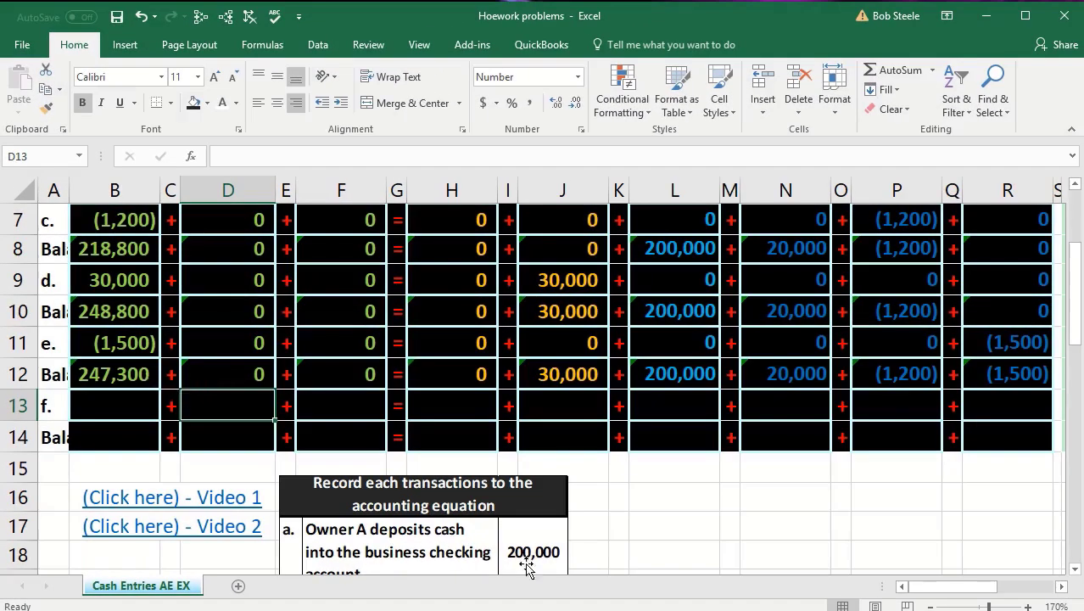
drag(945, 589, 965, 588)
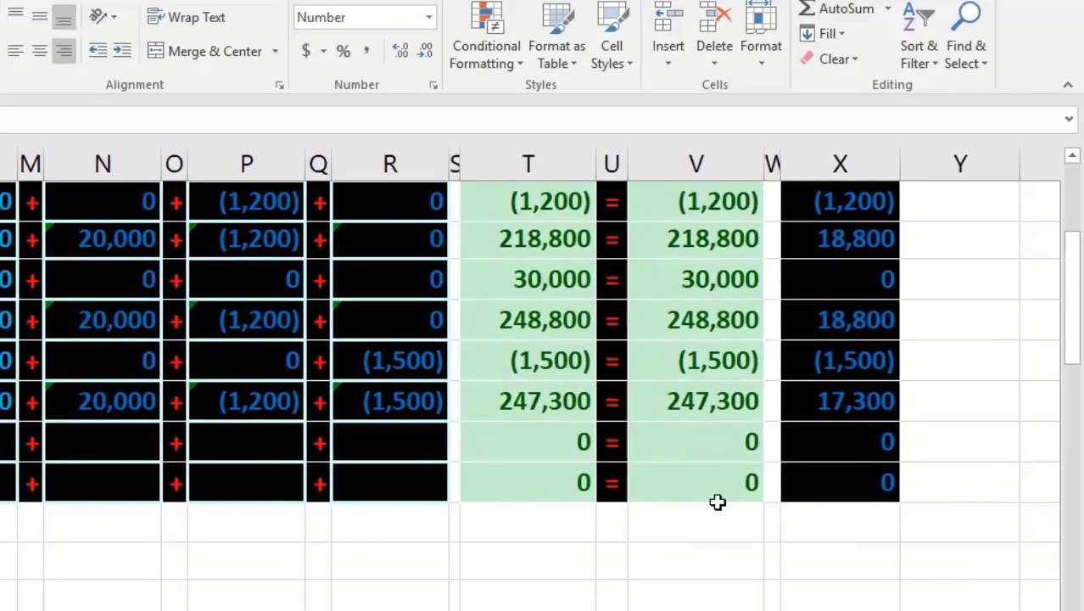
click(564, 398)
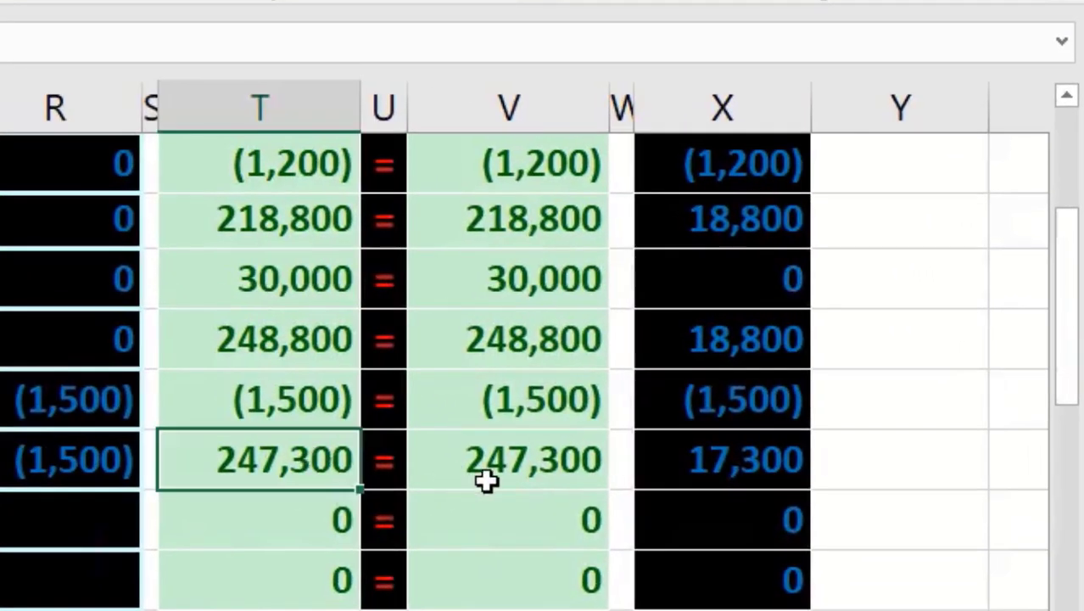
click(680, 400)
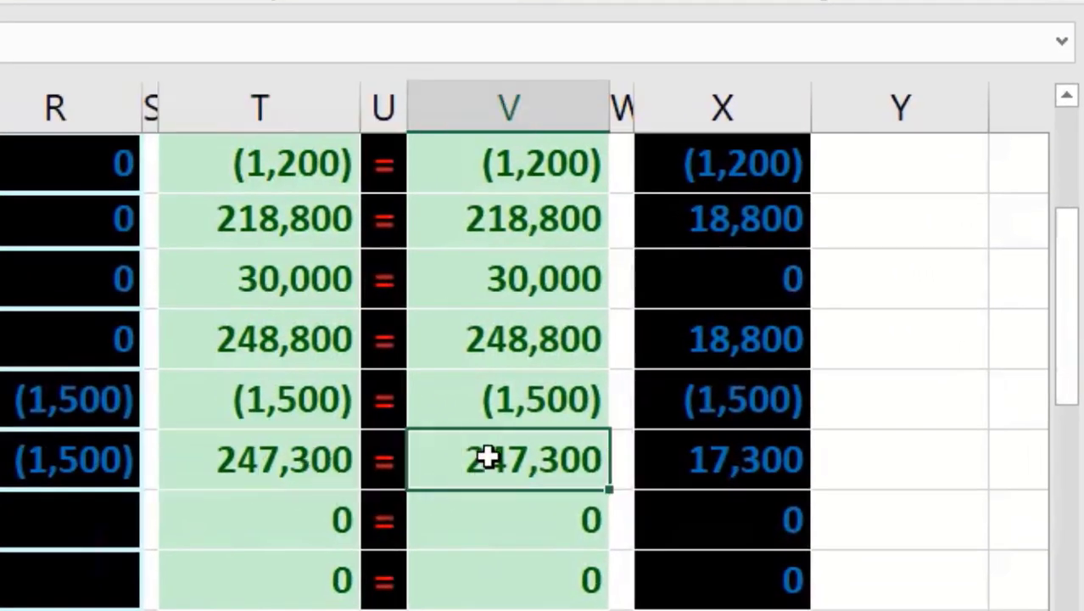
click(696, 465)
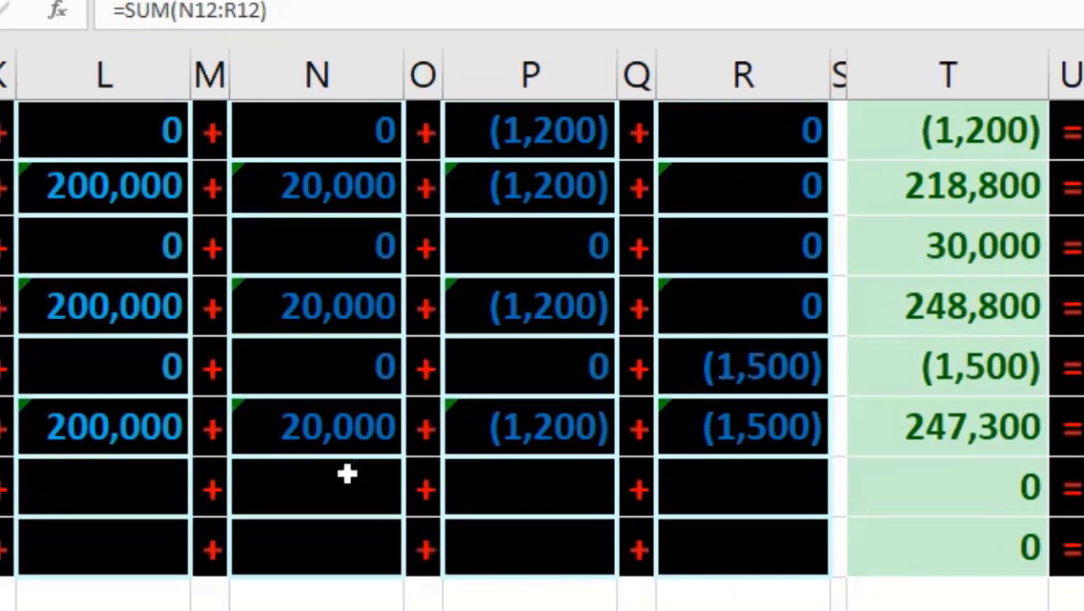
click(309, 445)
scroll(312, 445, up, 3)
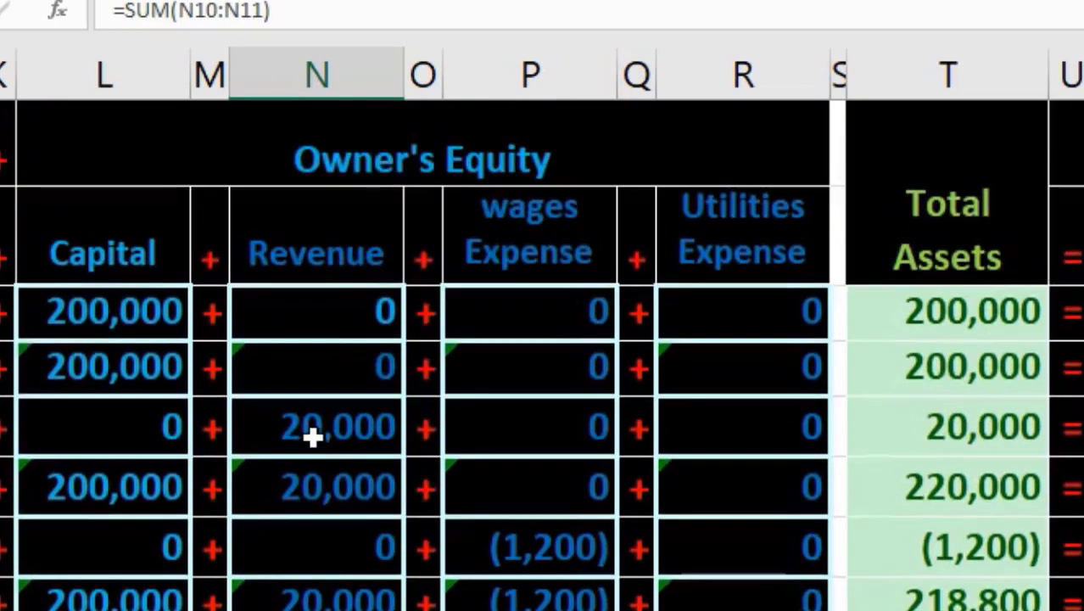
scroll(687, 279, down, 4)
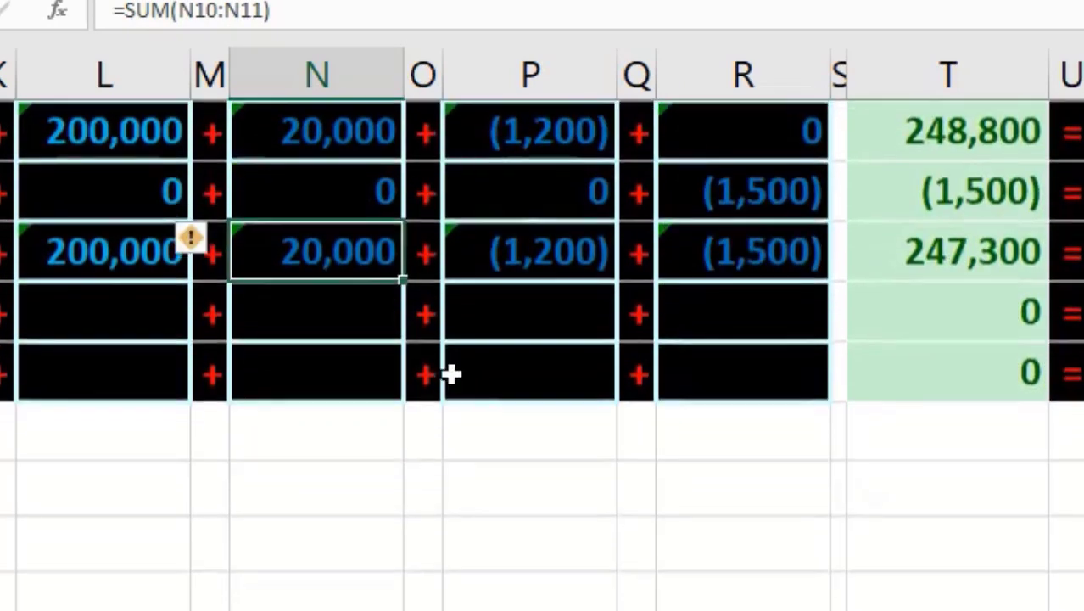
drag(354, 244, 687, 252)
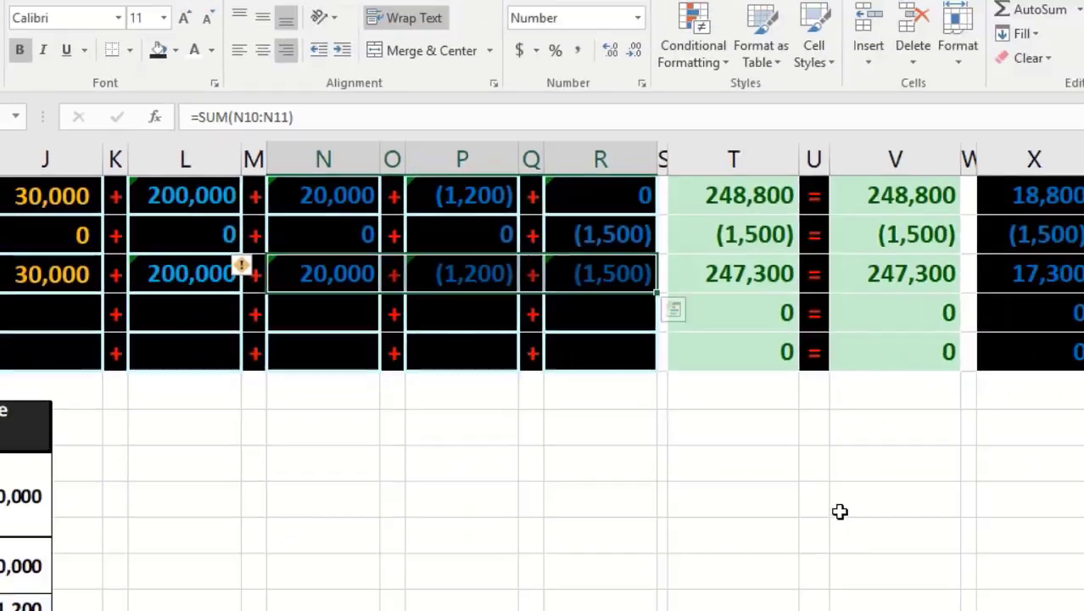
click(739, 469)
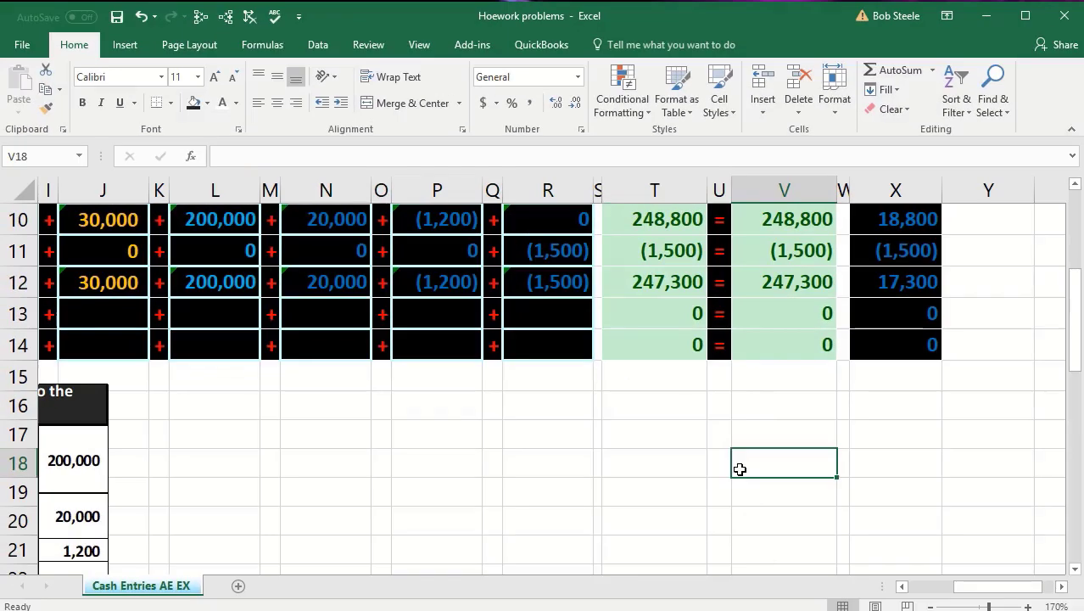
key(Left)
key(Left)
key(Left)
key(Left)
key(Left)
key(Left)
key(Left)
key(Left)
key(Left)
key(Left)
key(Left)
key(Left)
key(Left)
key(Left)
key(Left)
key(Left)
key(Left)
key(Left)
key(Left)
key(Left)
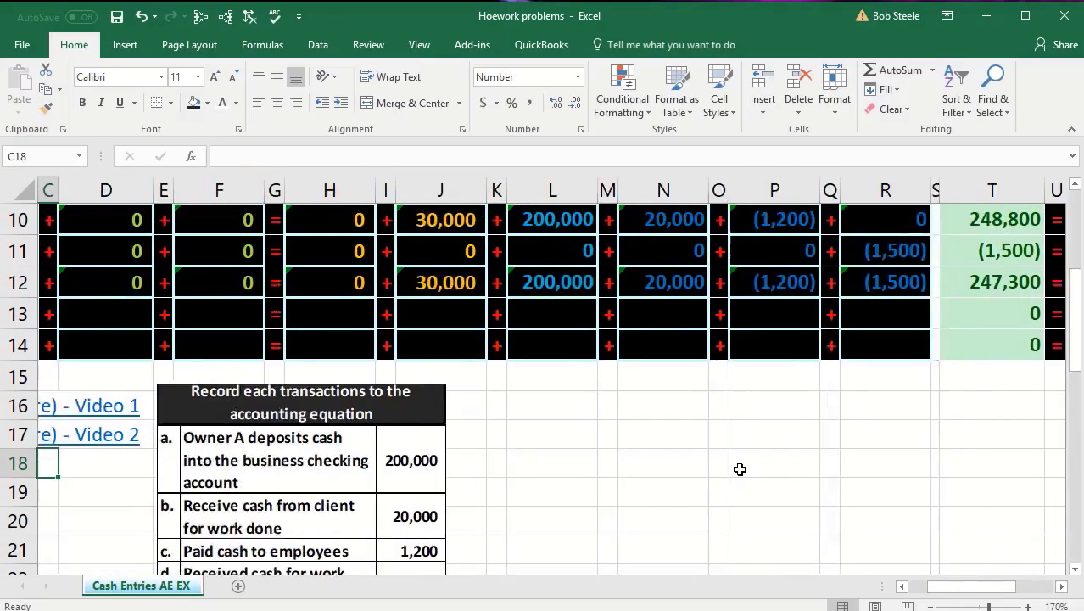
scroll(695, 472, up, 2)
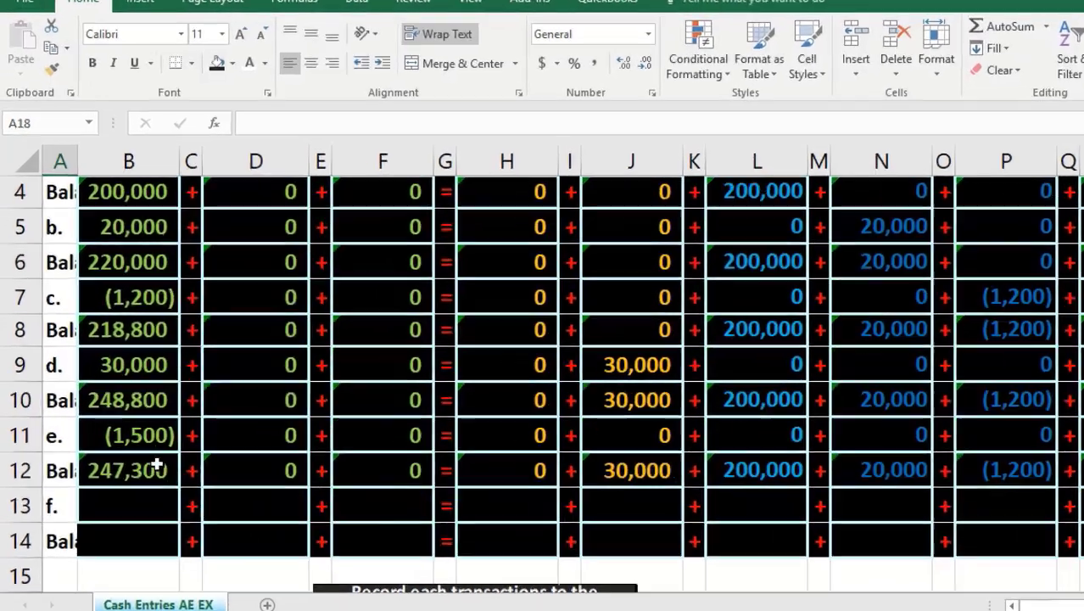
click(153, 465)
drag(407, 483, 766, 503)
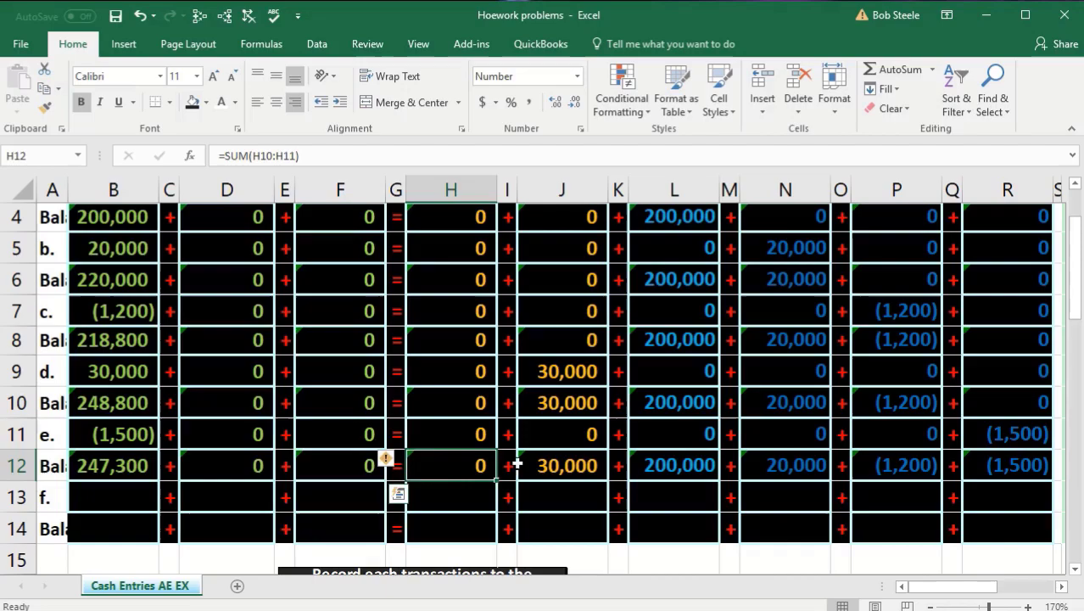
drag(517, 465, 979, 457)
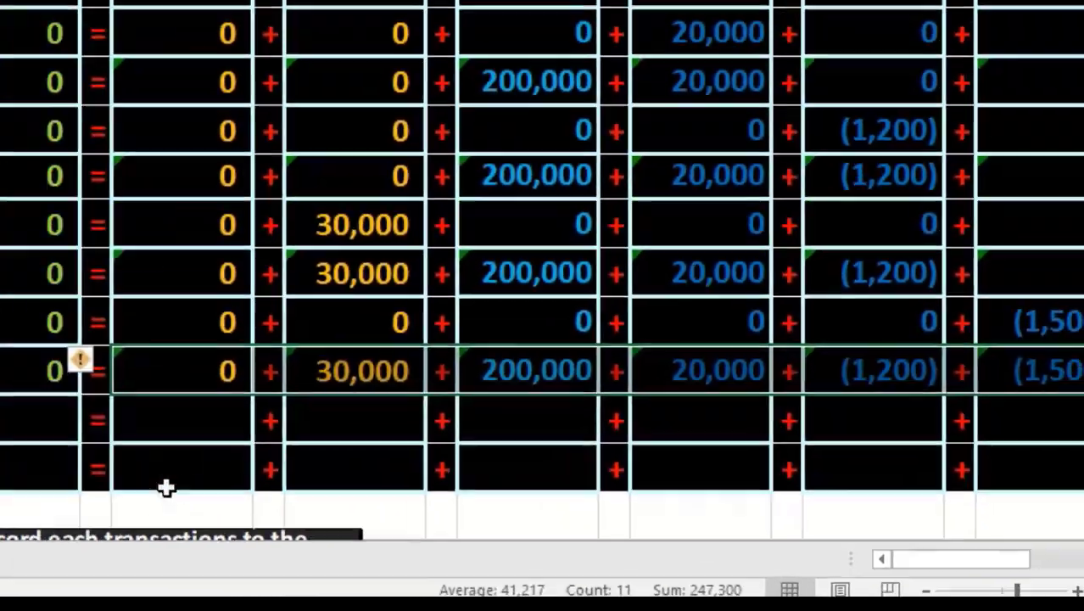
click(219, 514)
scroll(219, 514, down, 3)
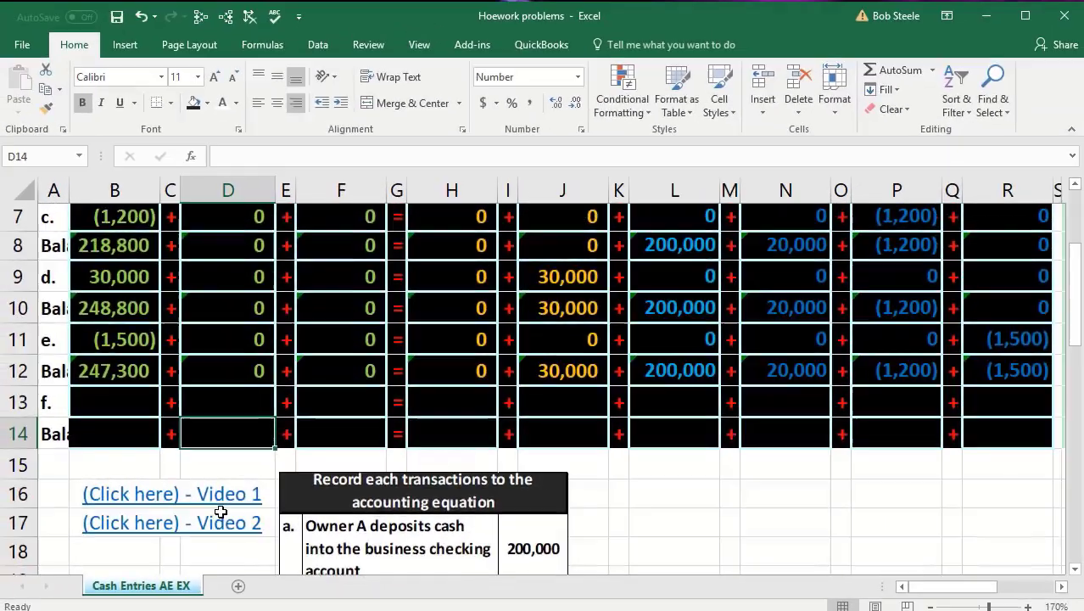
- Enter -700 in B13 so transaction f's Cash shows (700)
click(119, 404)
scroll(128, 415, up, 2)
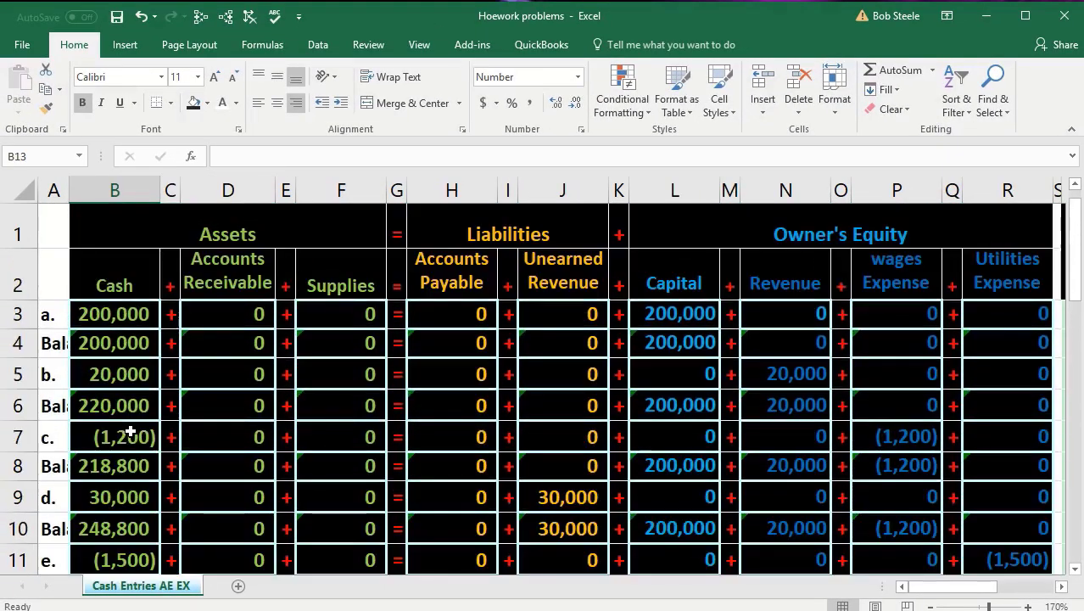
scroll(136, 360, down, 2)
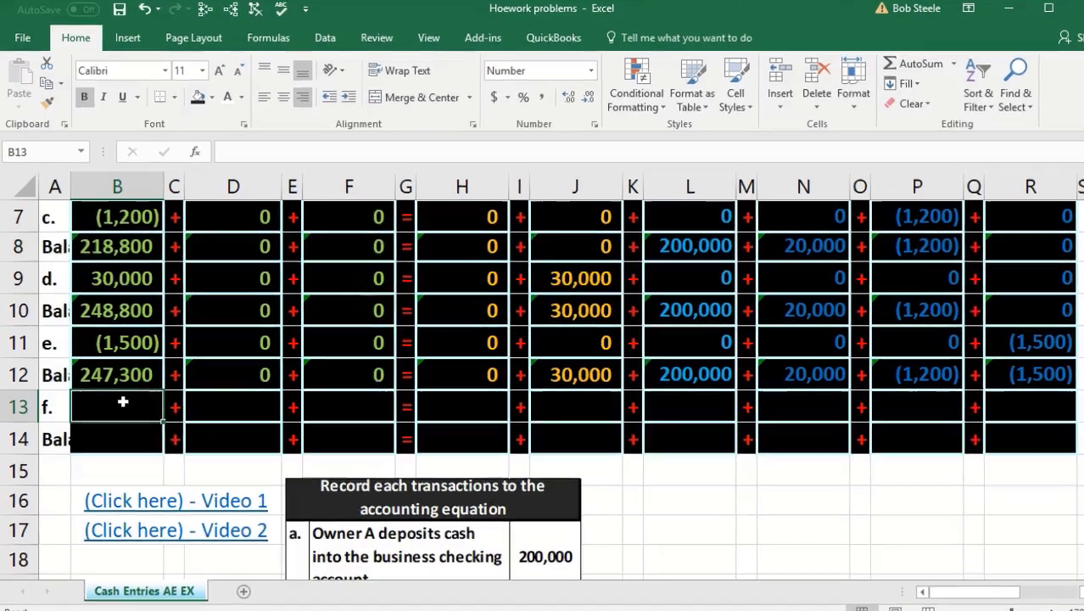
text(-700)
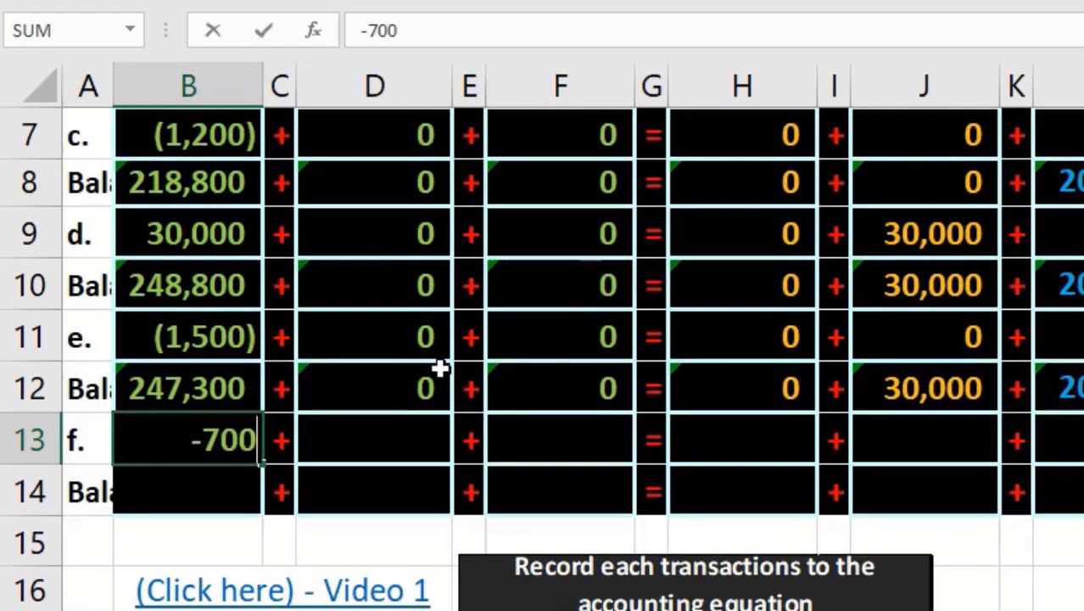
key(Return)
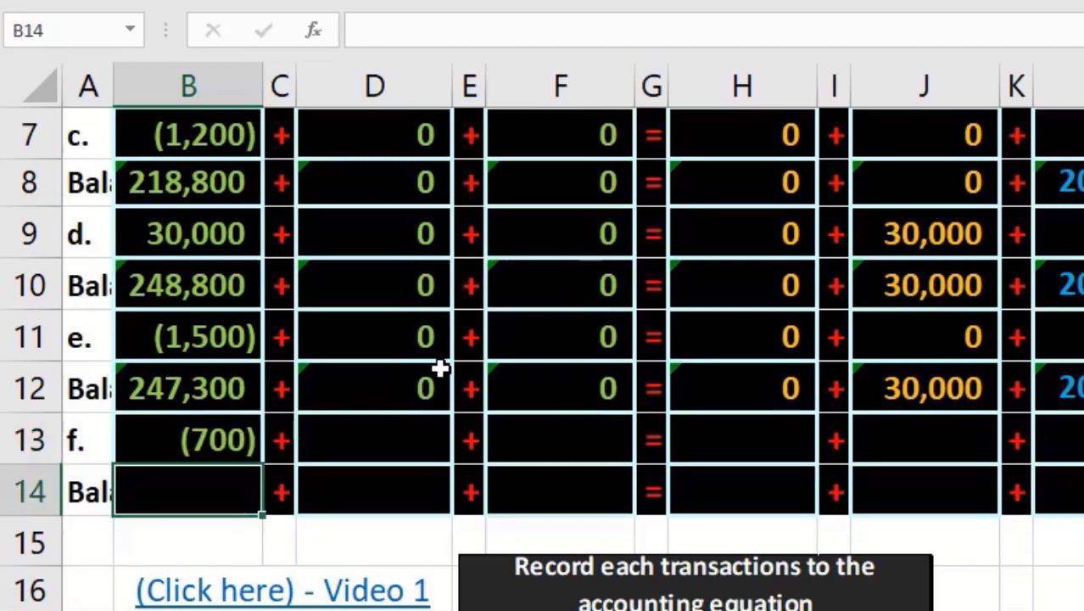
scroll(440, 367, down, 2)
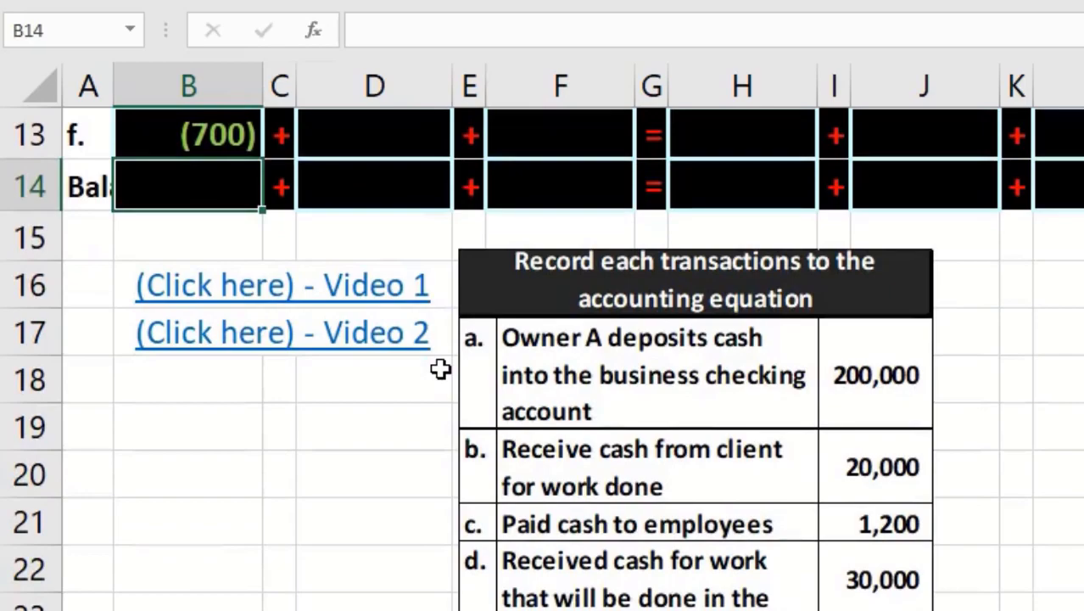
scroll(440, 367, up, 4)
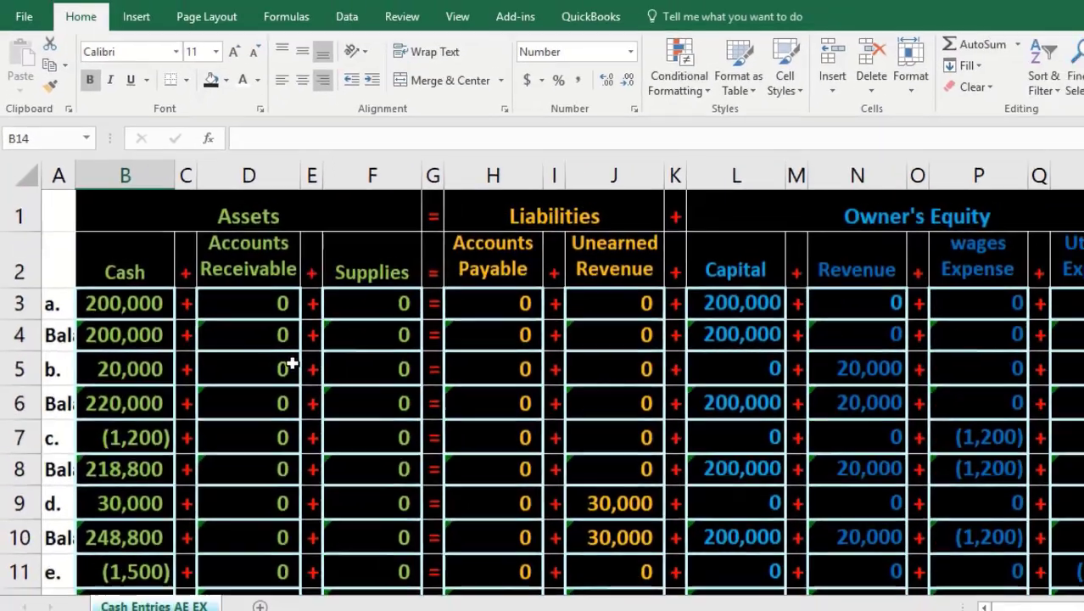
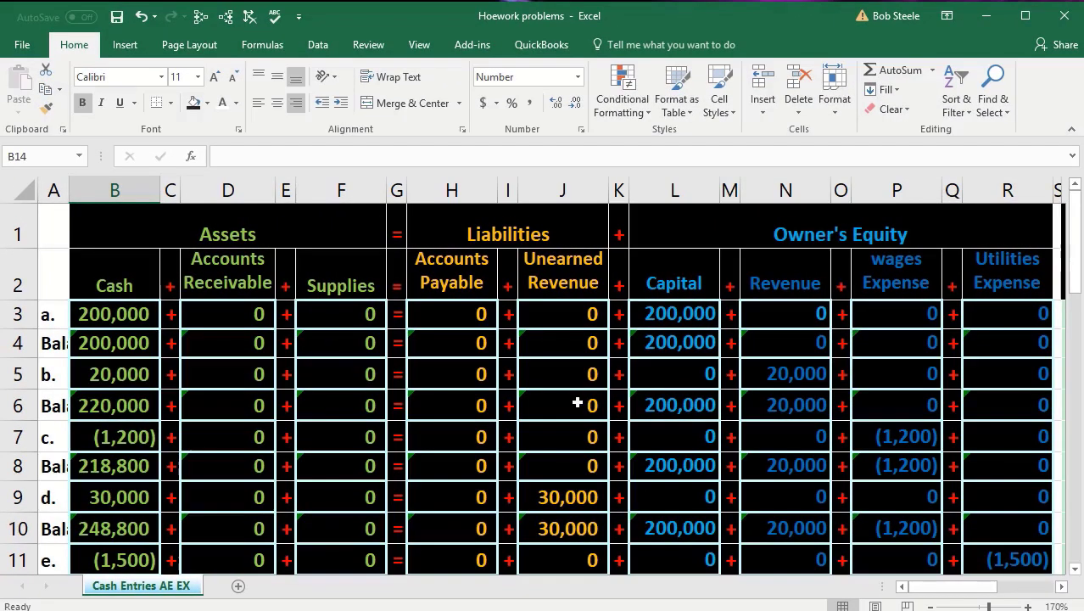
- Enter 700 in F13 as transaction f's increase in Supplies
click(334, 283)
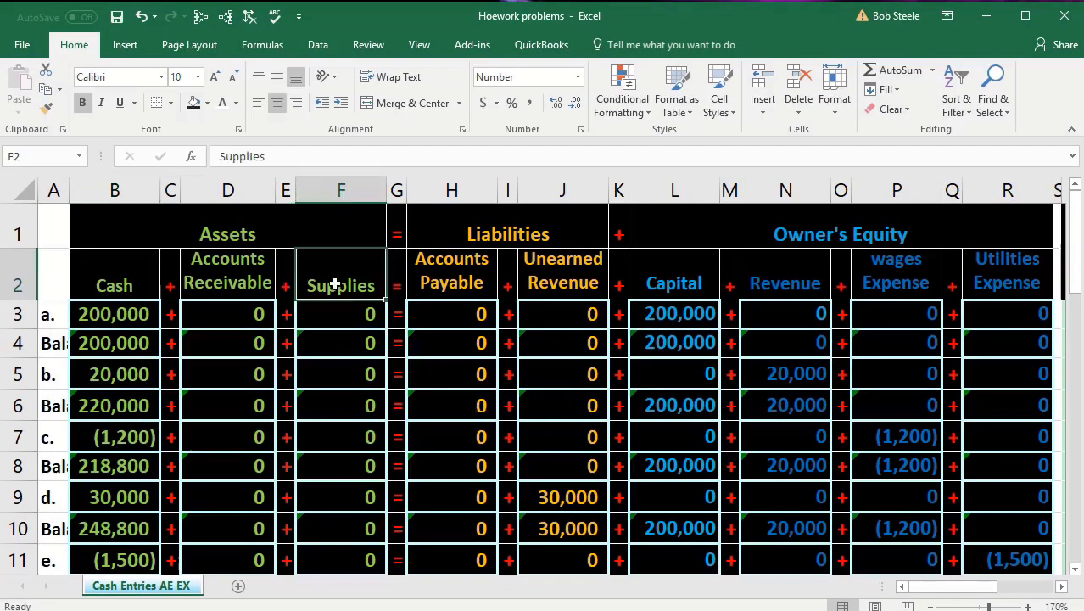
scroll(335, 282, down, 1)
scroll(335, 282, down, 1)
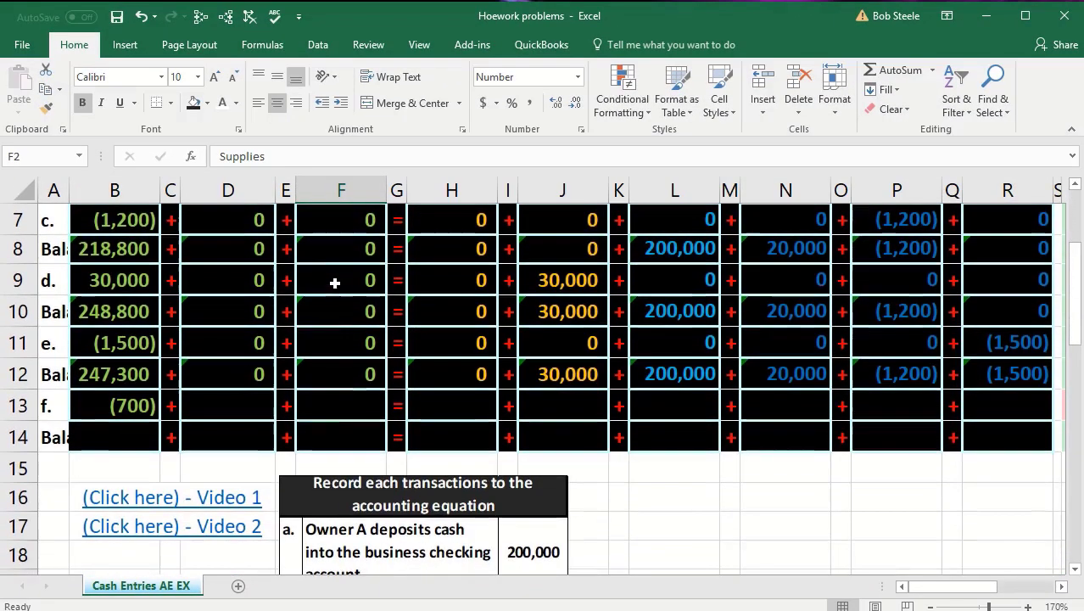
click(346, 417)
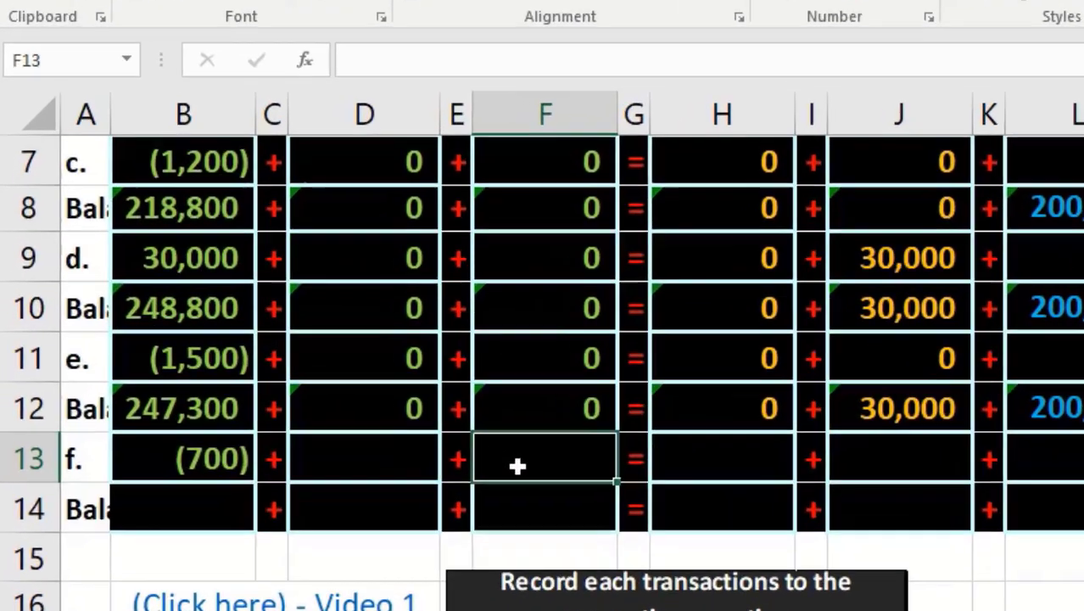
scroll(326, 406, up, 2)
scroll(571, 475, down, 3)
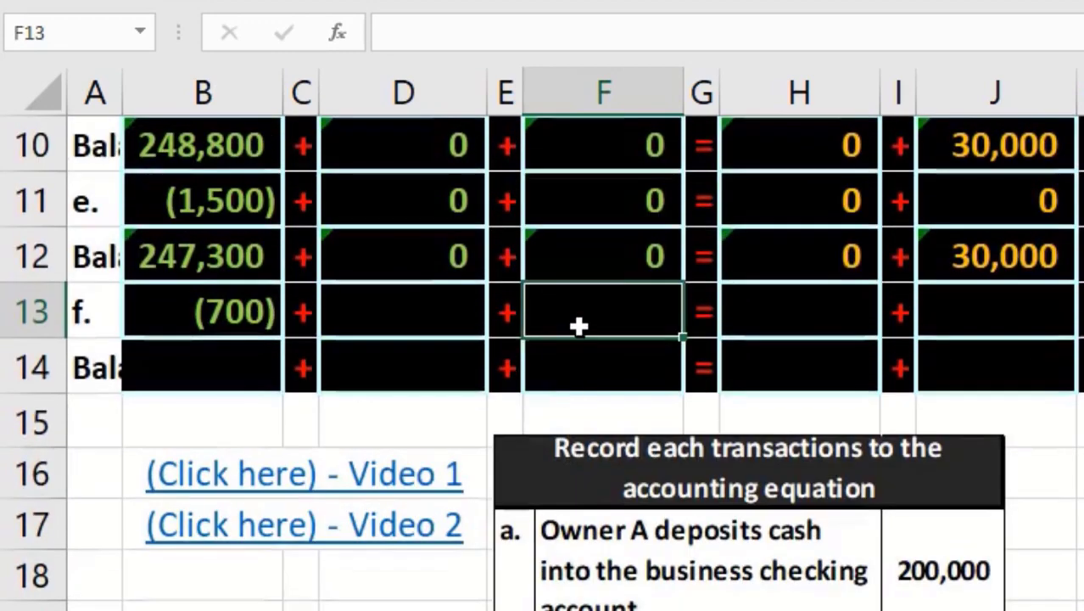
text(7)
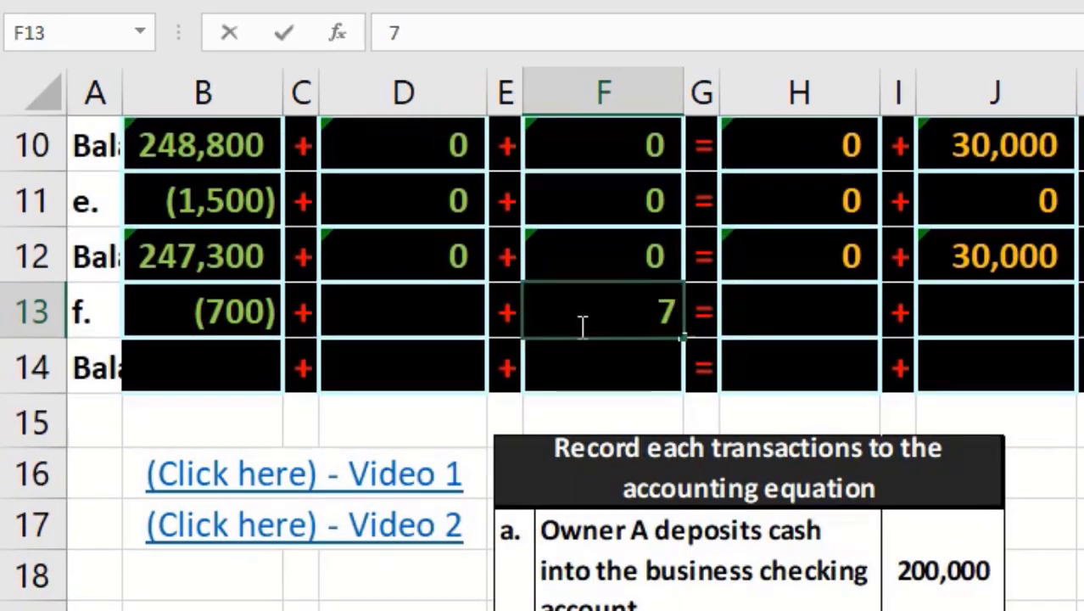
text(00)
key(Return)
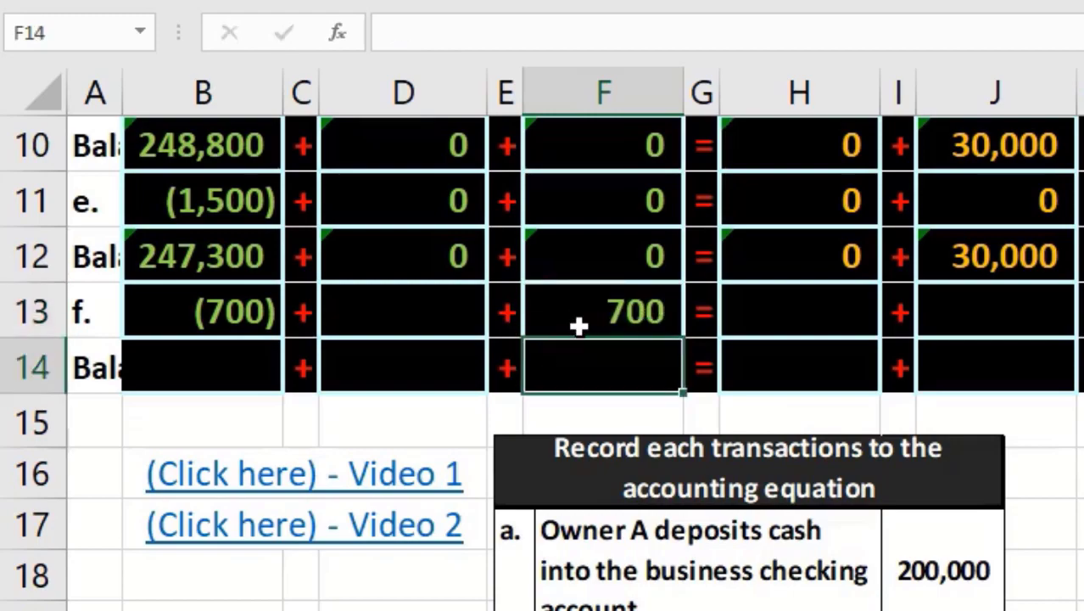
scroll(579, 326, up, 3)
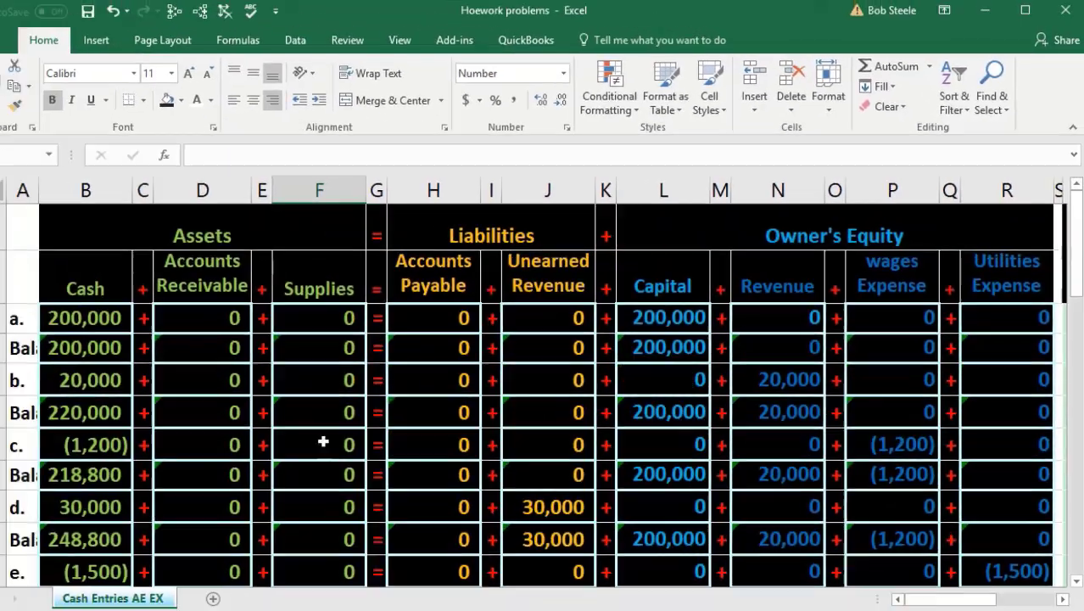
- Compare transaction f's (700) cash amount with its 700 Supplies amount
scroll(324, 439, down, 3)
click(136, 316)
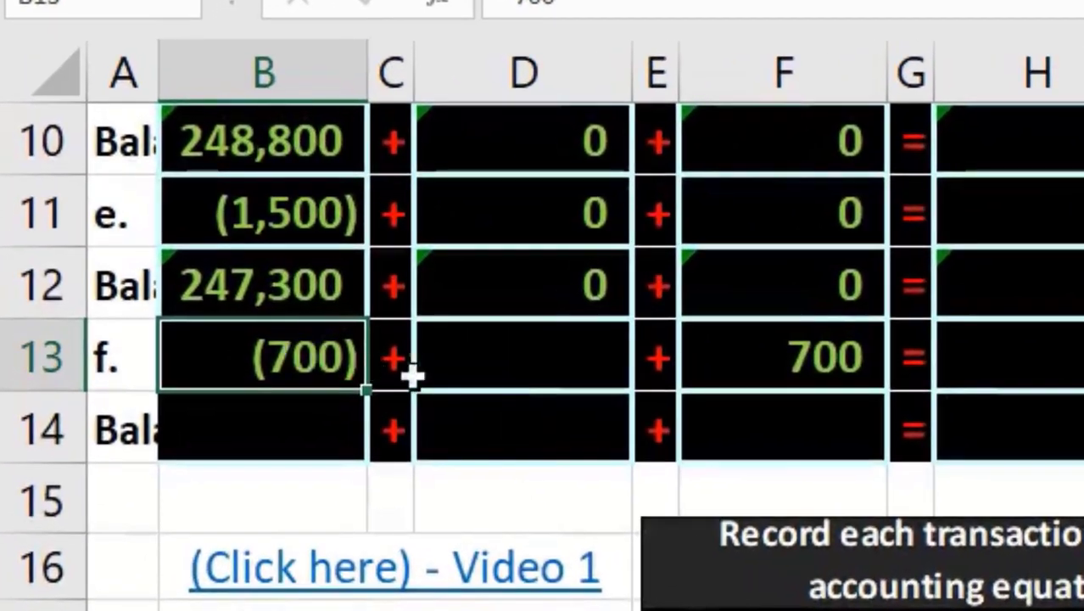
click(797, 357)
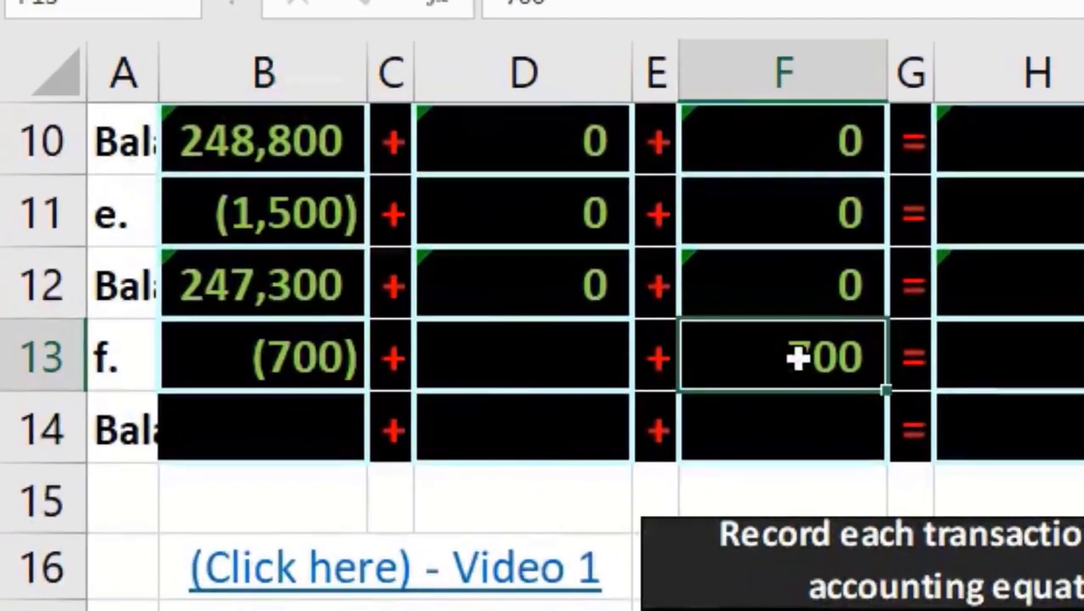
click(280, 357)
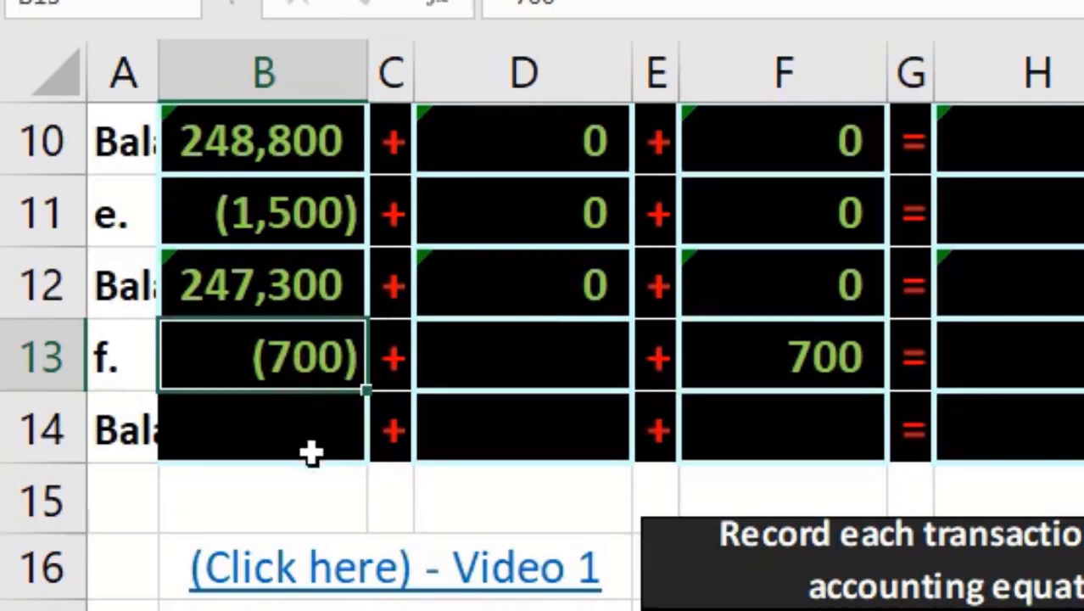
- Enter =SUM(B12:B13) in B14 for a 246,600 cash balance and verify its source cells
click(276, 417)
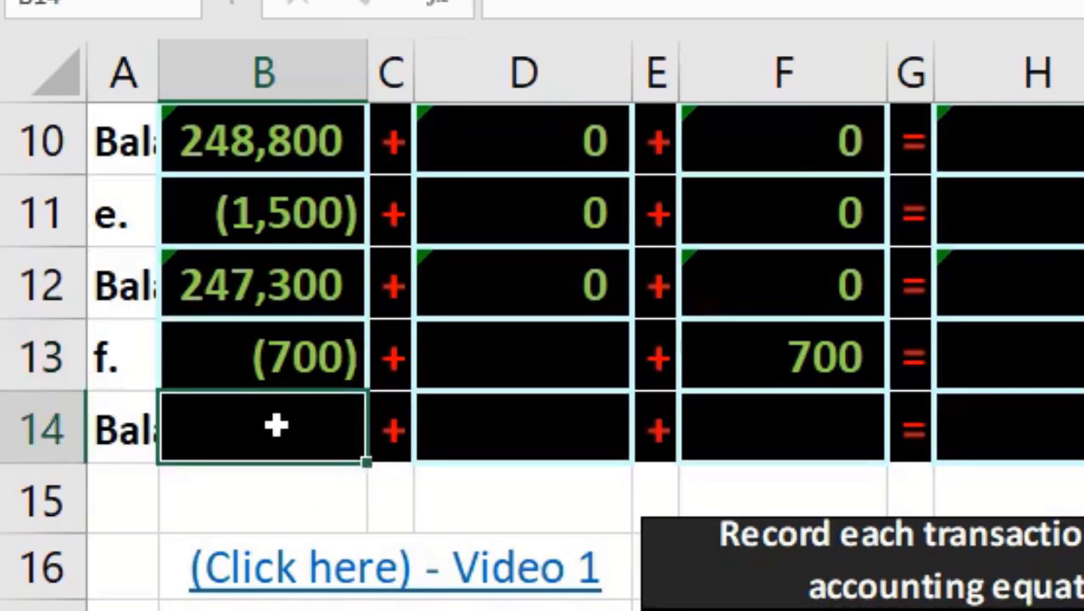
text(=)
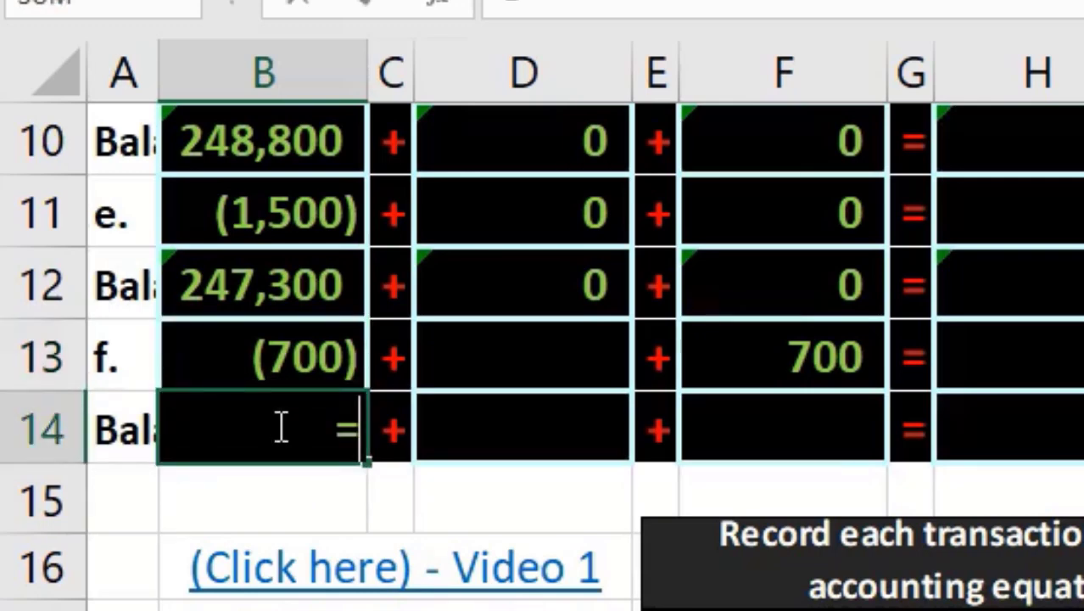
text(sum)
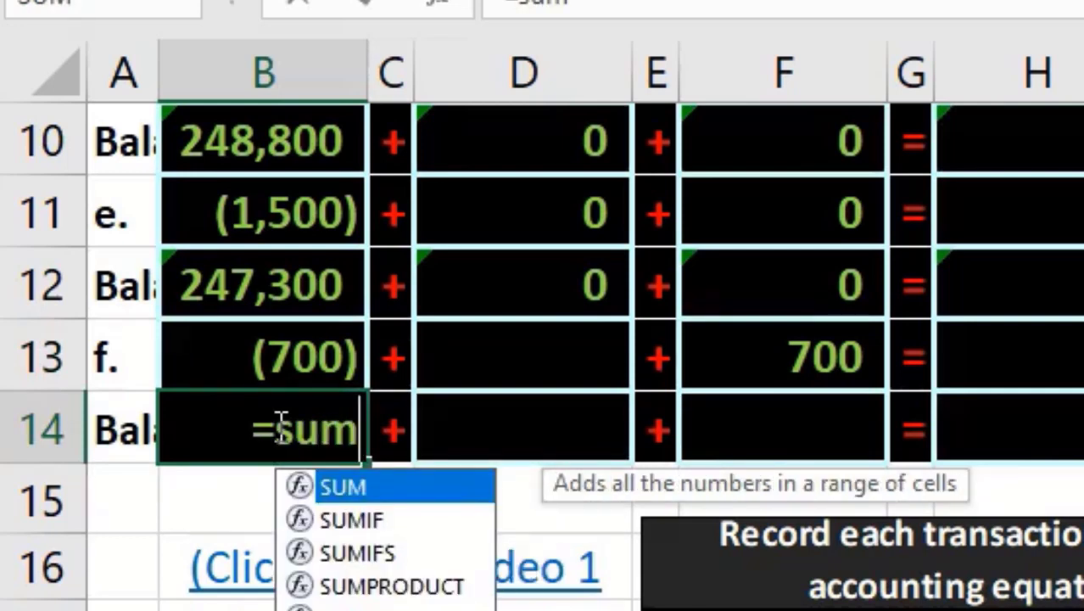
key(Tab)
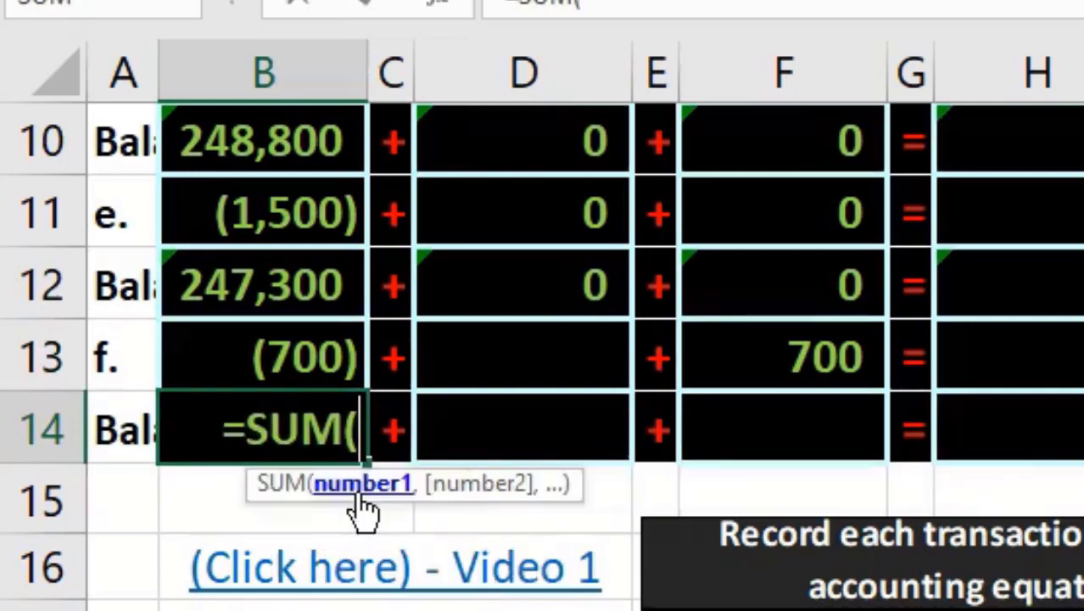
click(314, 286)
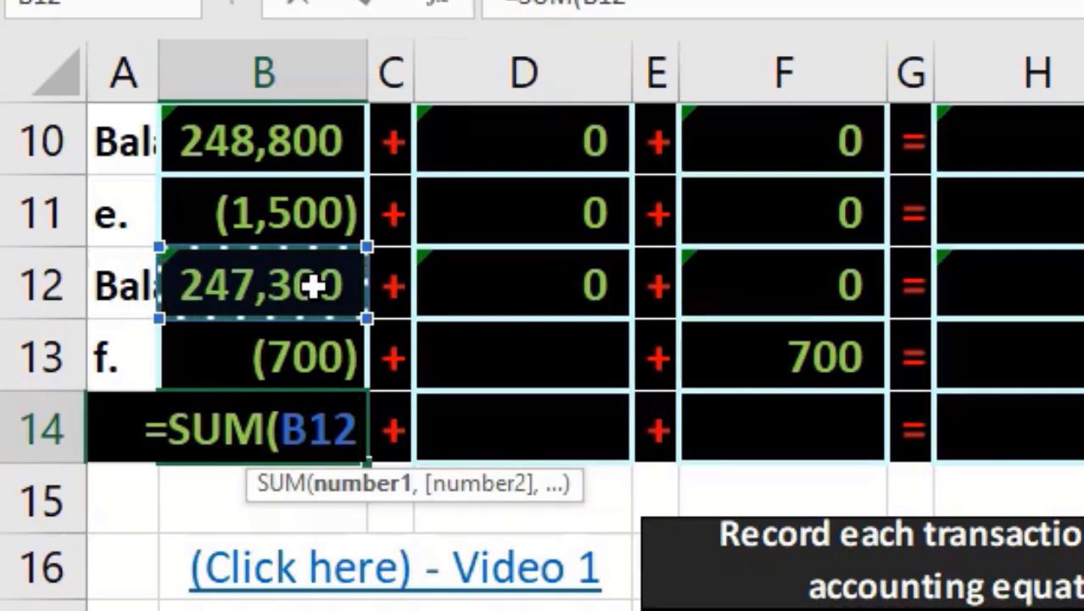
drag(314, 286, 298, 338)
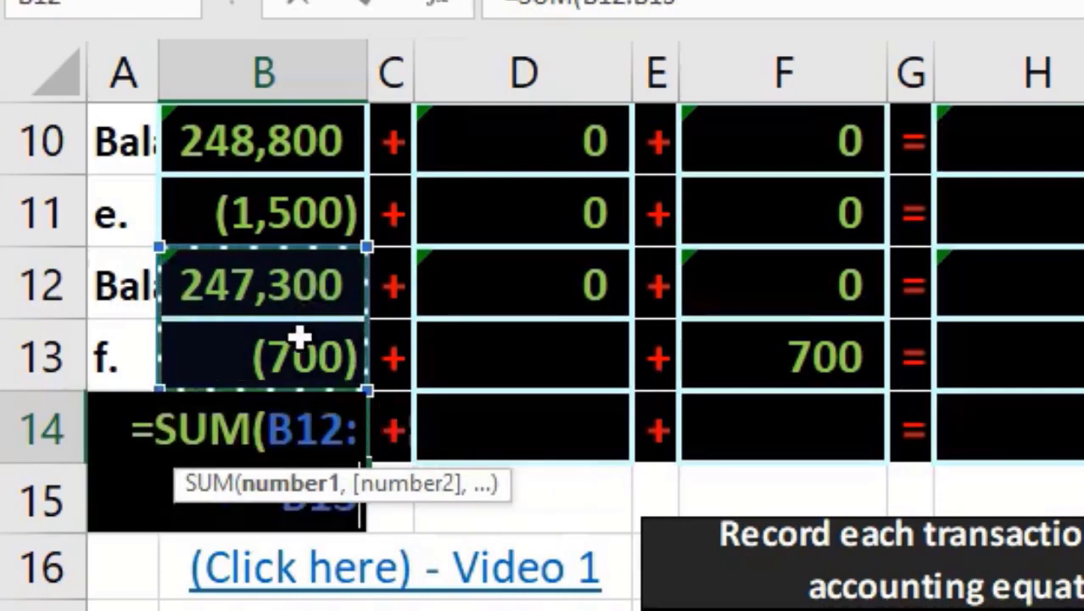
key(Return)
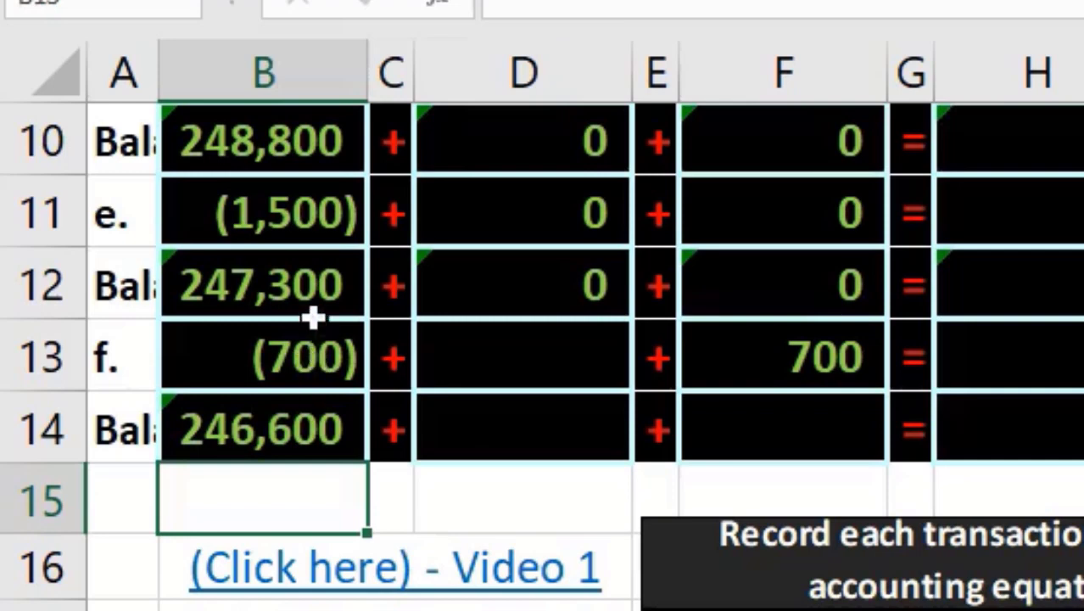
click(311, 289)
click(309, 357)
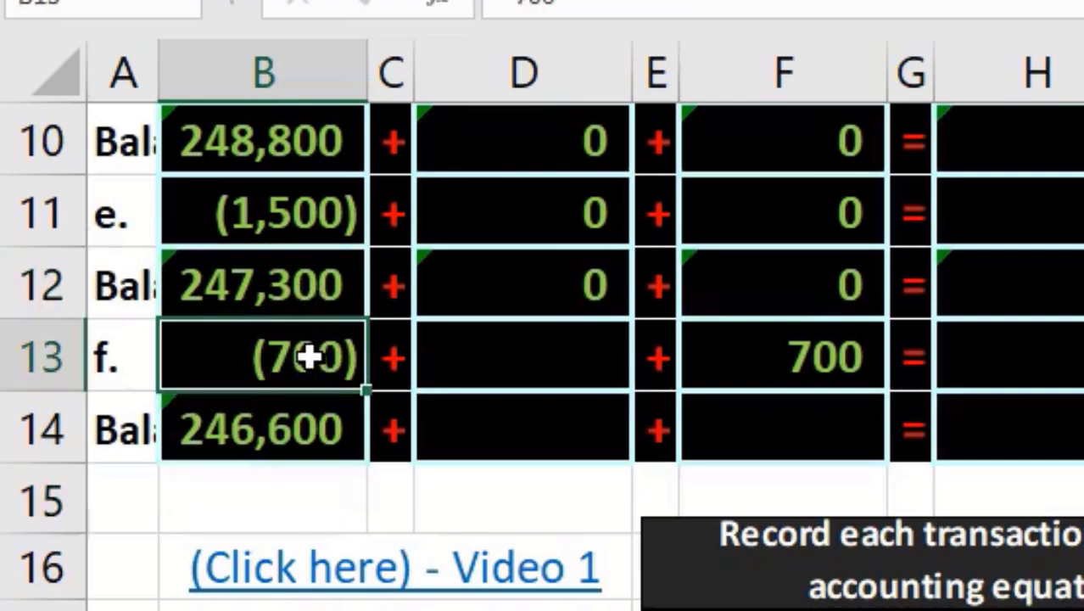
click(801, 413)
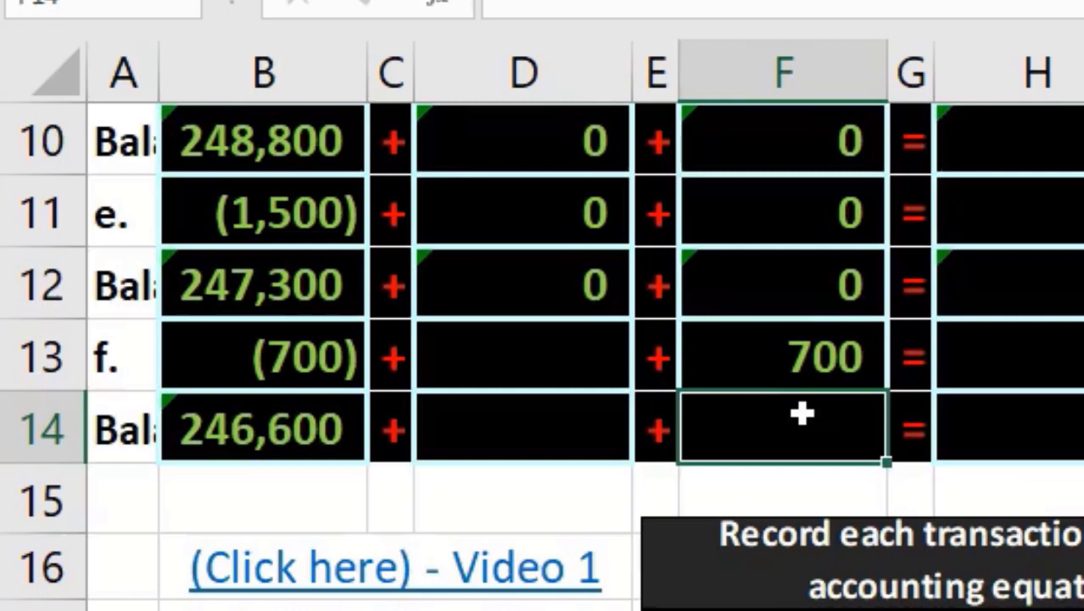
- Enter =SUM(F12:F13) in F14 for a 700 Supplies balance, then check row 12's total
text(=sum)
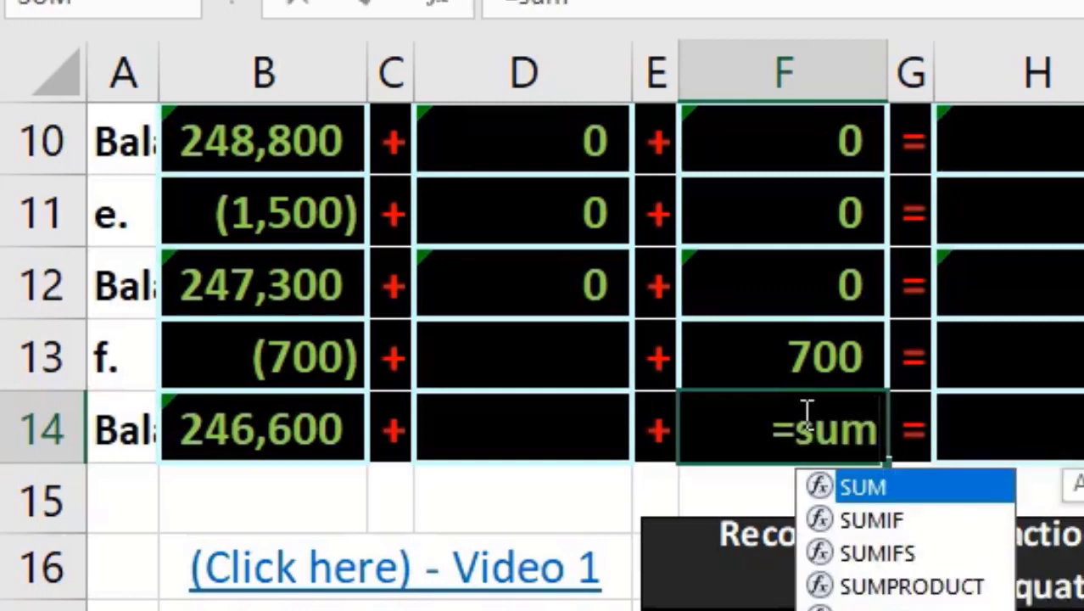
double_click(844, 485)
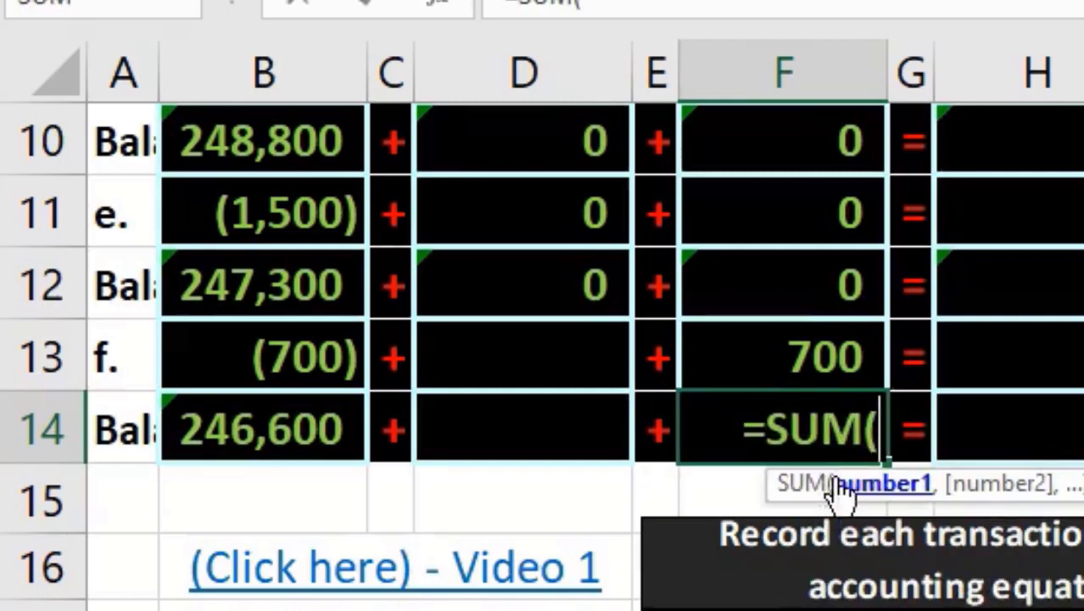
drag(810, 285, 819, 343)
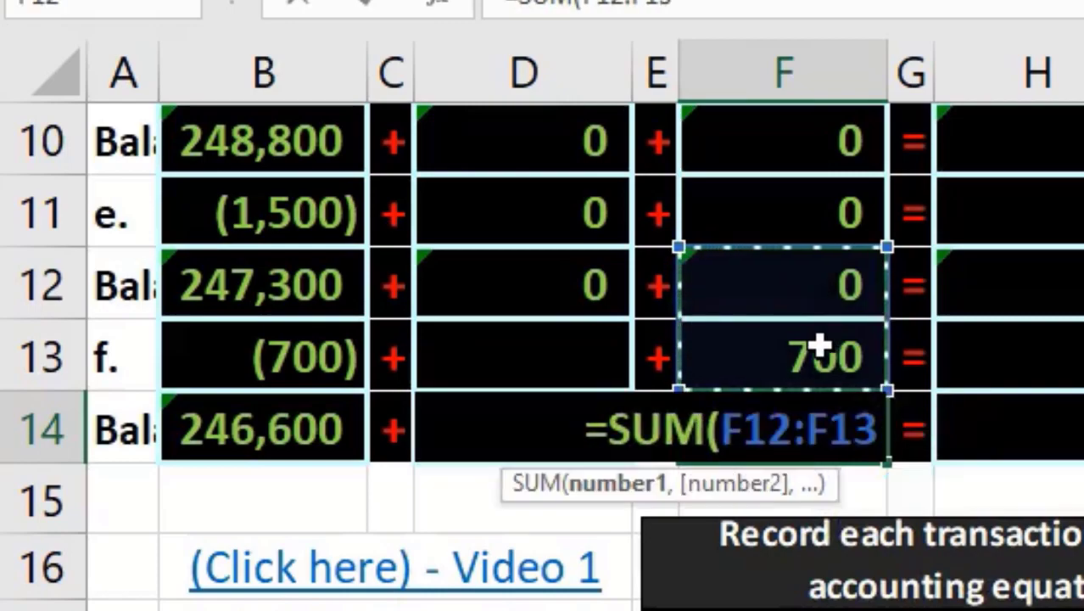
key(Return)
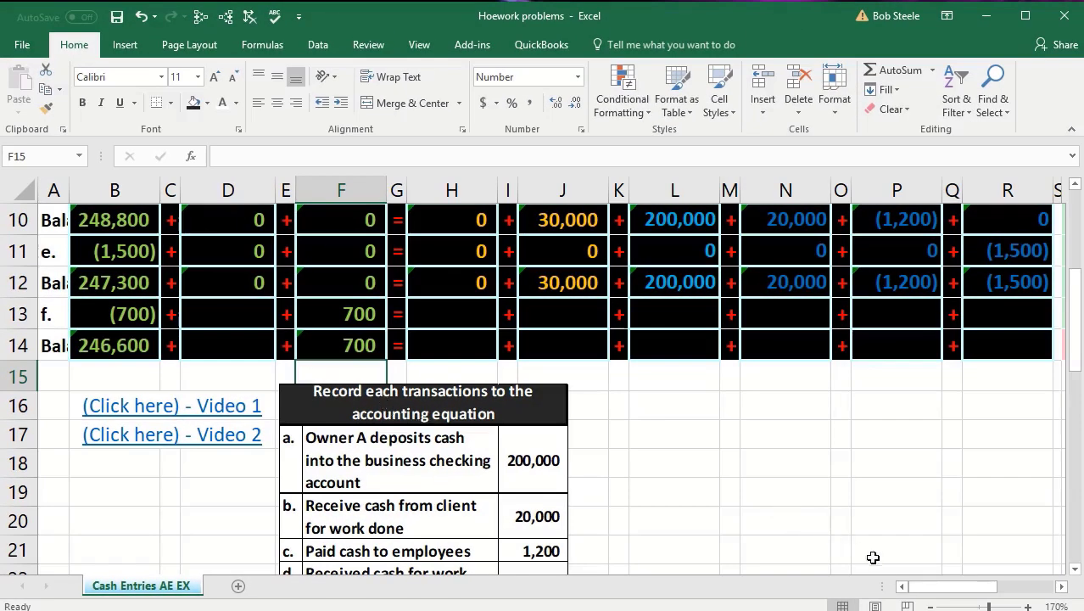
mouse_move(931, 594)
mouse_down()
mouse_move(962, 594)
mouse_move(939, 593)
mouse_up()
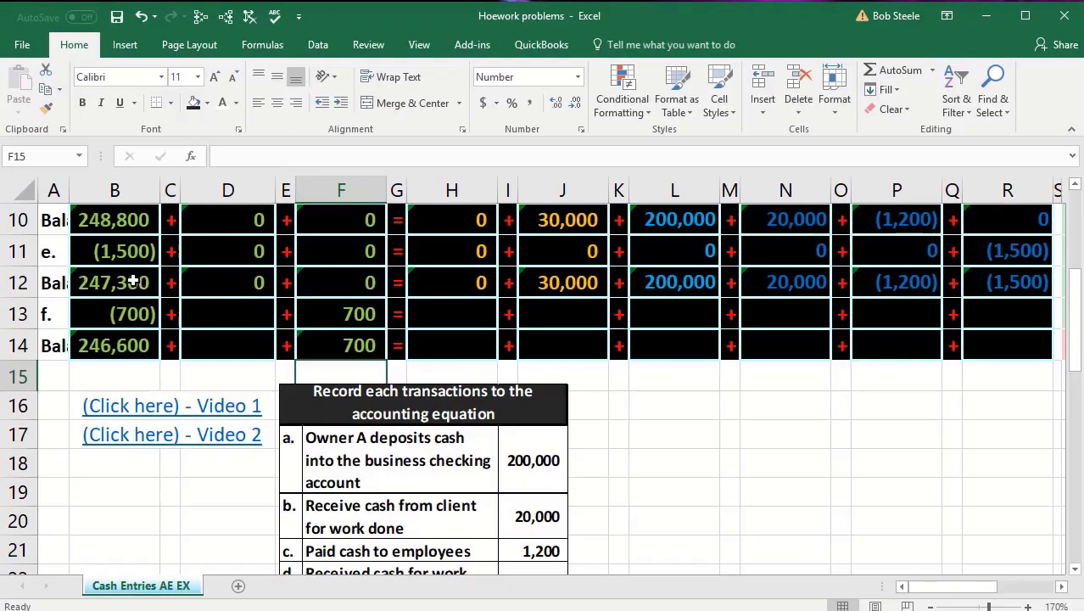
drag(145, 279, 526, 278)
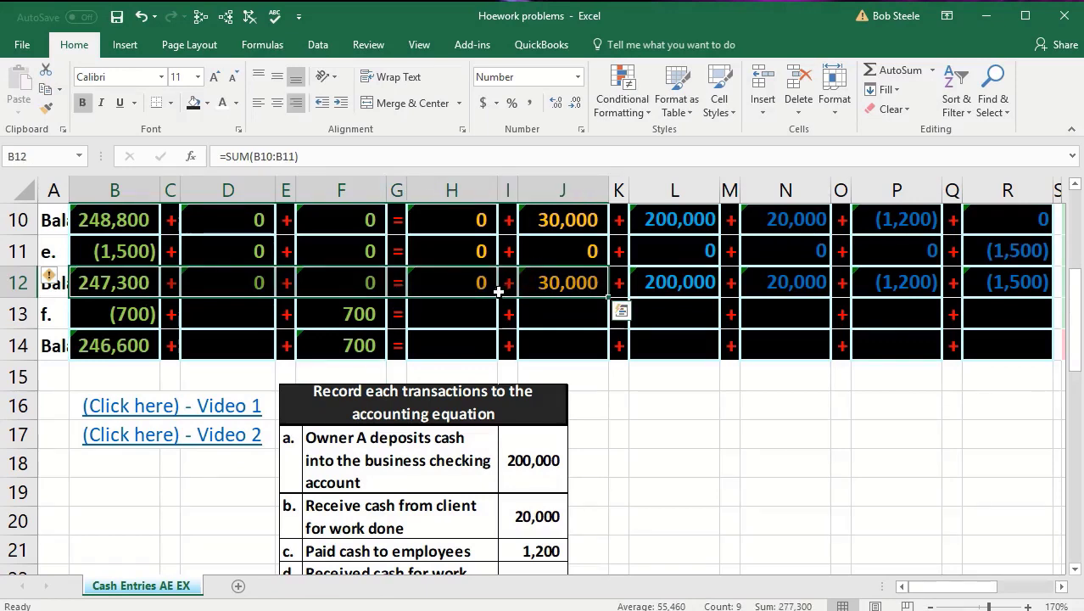
click(568, 345)
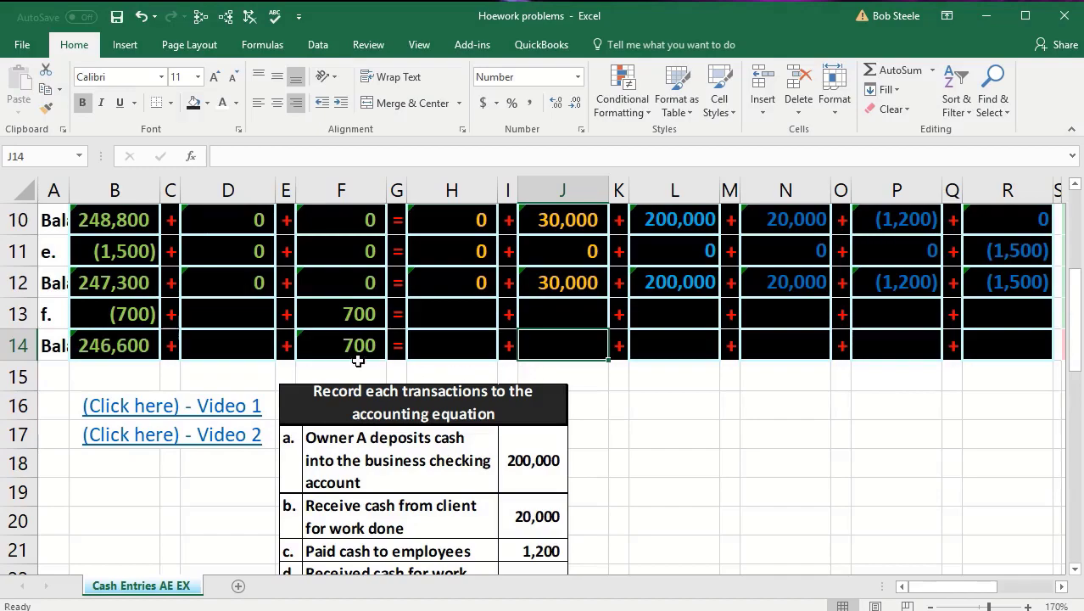
- Enter 0 in D13, H13, J13, L13, N13, P13 and R13 for transaction f
click(228, 309)
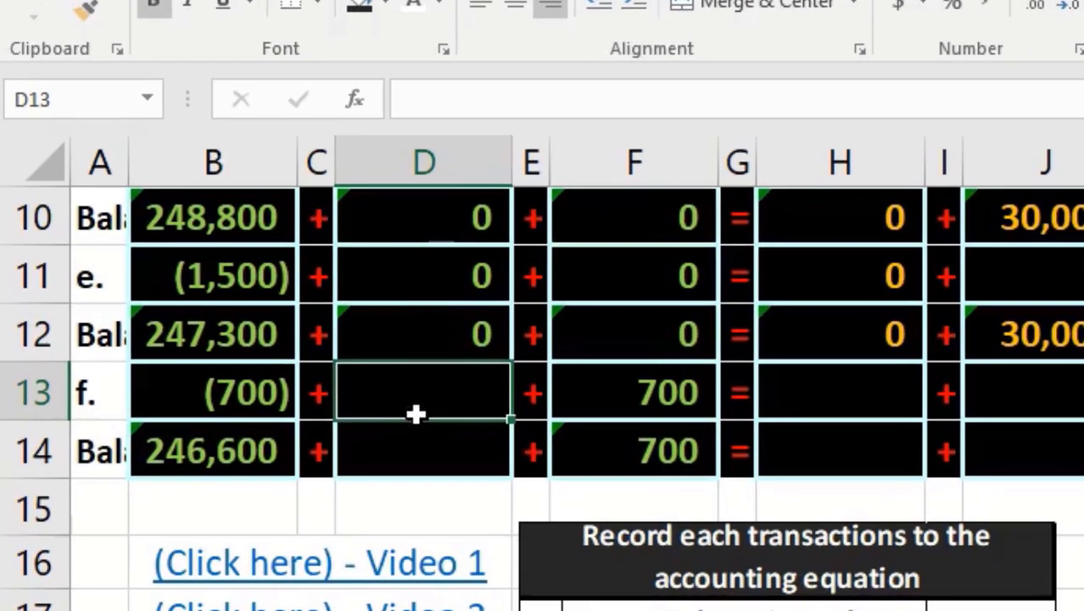
text(0)
key(Tab)
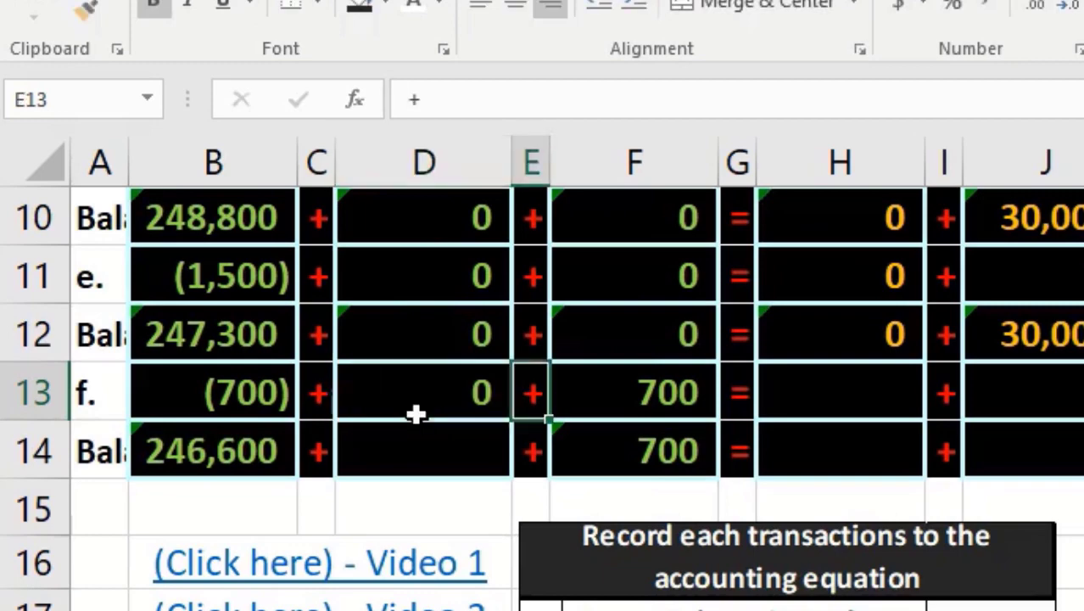
key(Tab)
key(Tab)
key(Tab)
text(0)
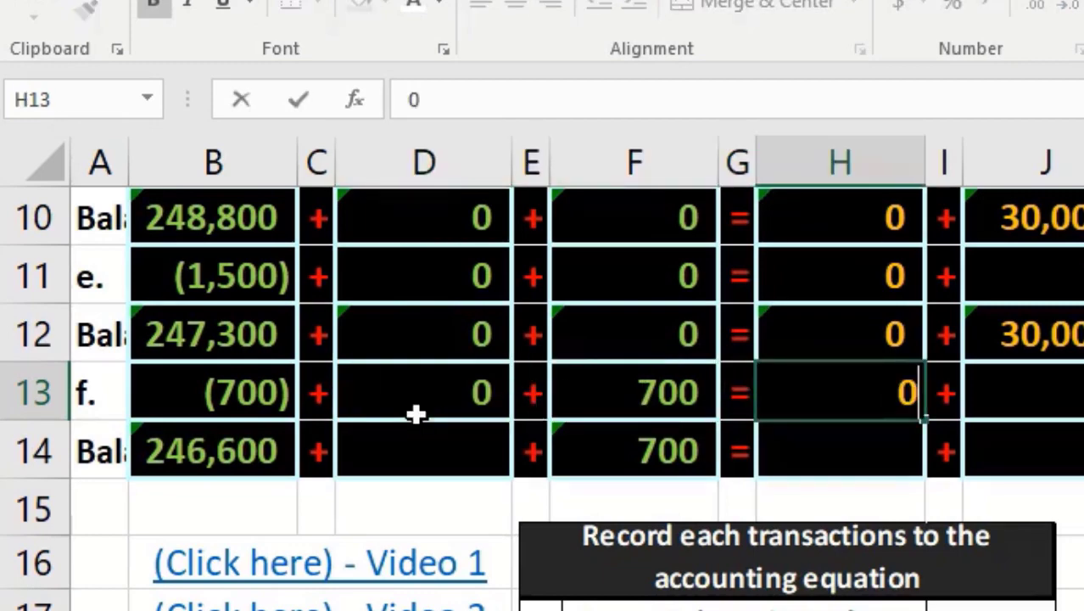
key(Tab)
key(Tab)
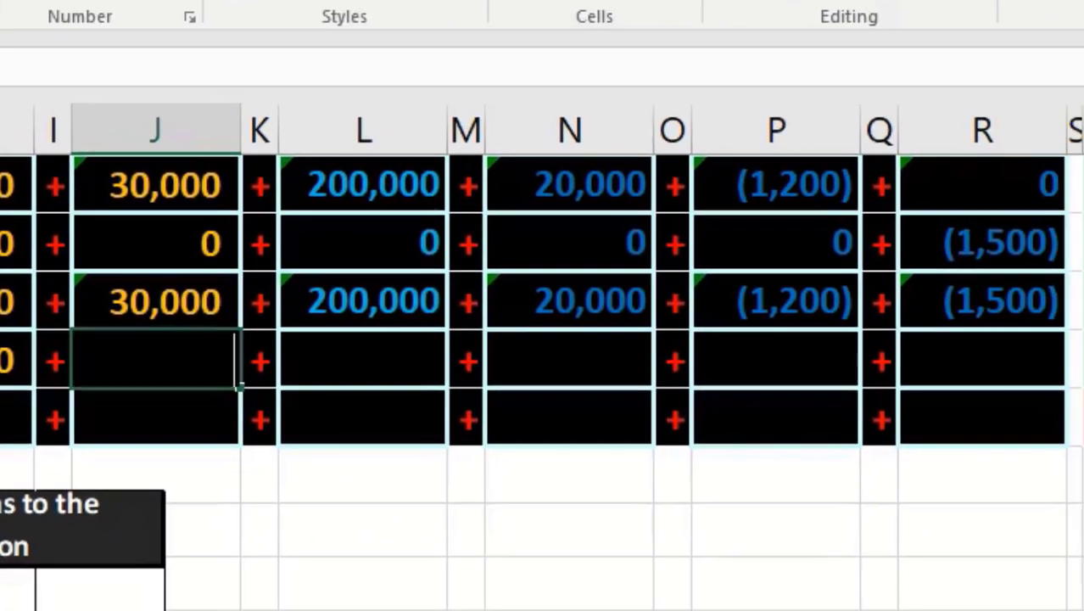
text(0)
key(Tab)
key(Tab)
text(0)
key(Tab)
key(Tab)
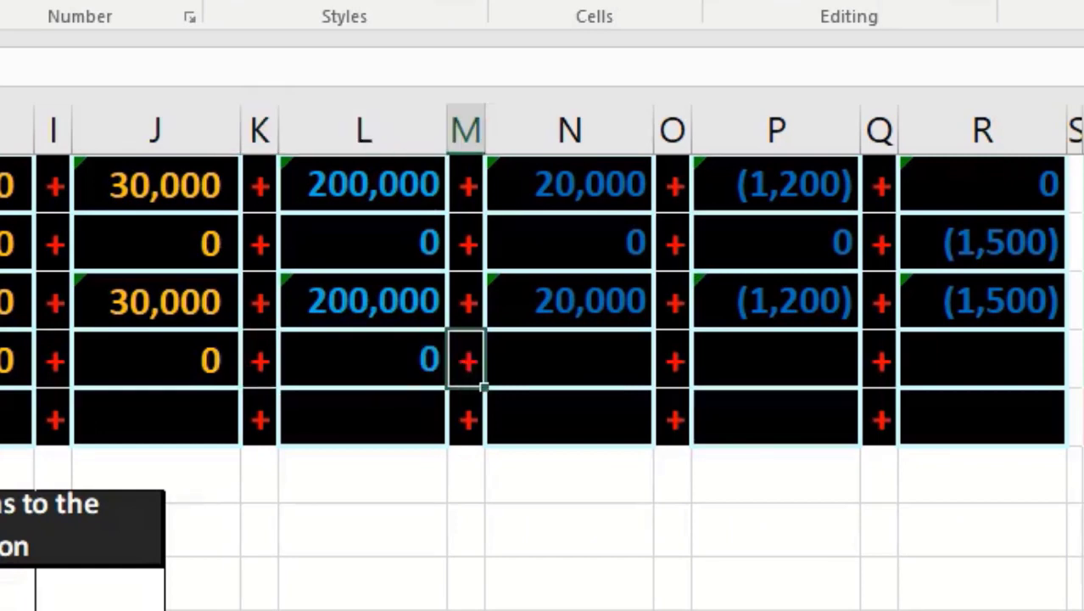
text(0)
key(Tab)
key(Tab)
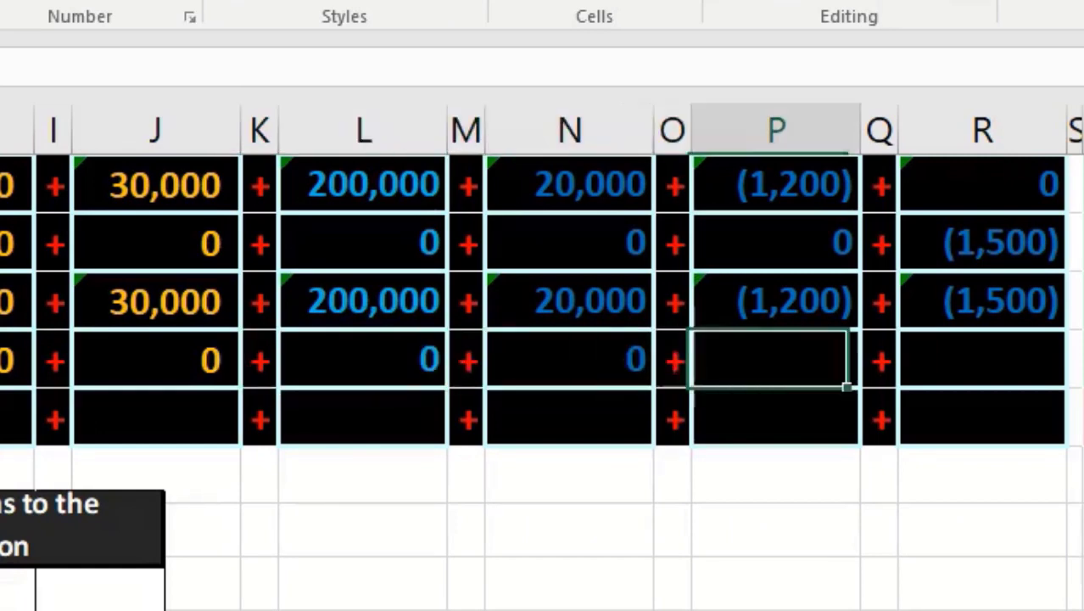
text(0)
key(Tab)
key(Tab)
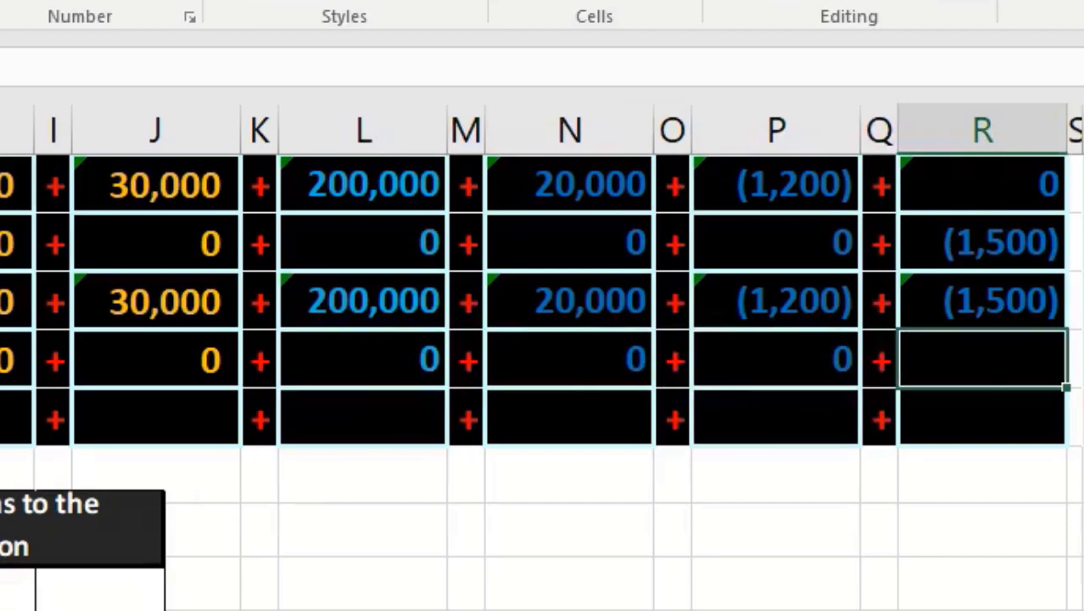
text(0)
key(Return)
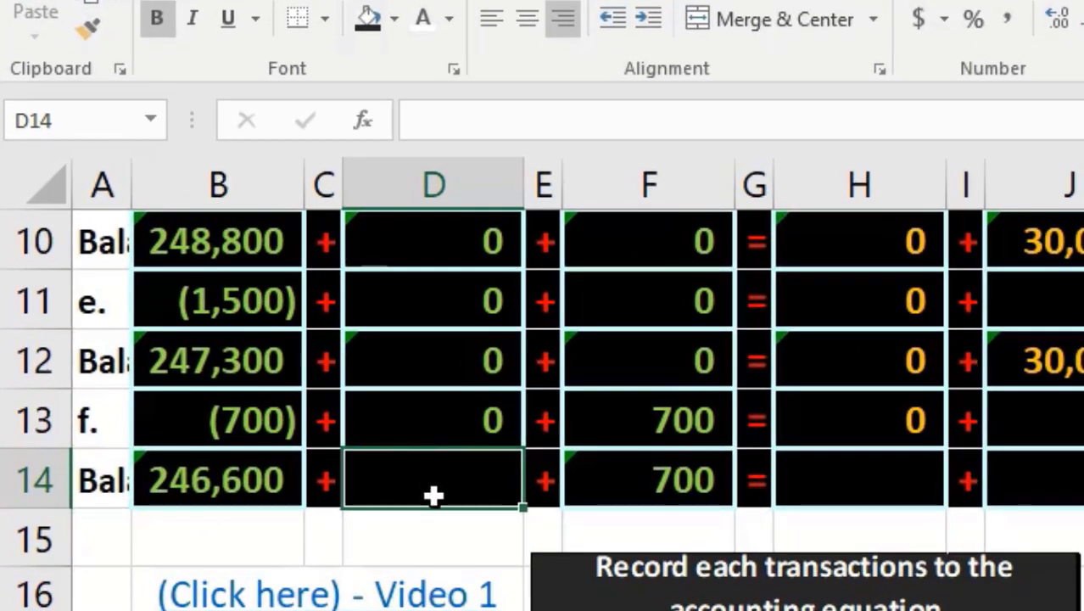
- Sum rows 12–13 into J14 (30,000) and L14 (200,000)
click(1067, 459)
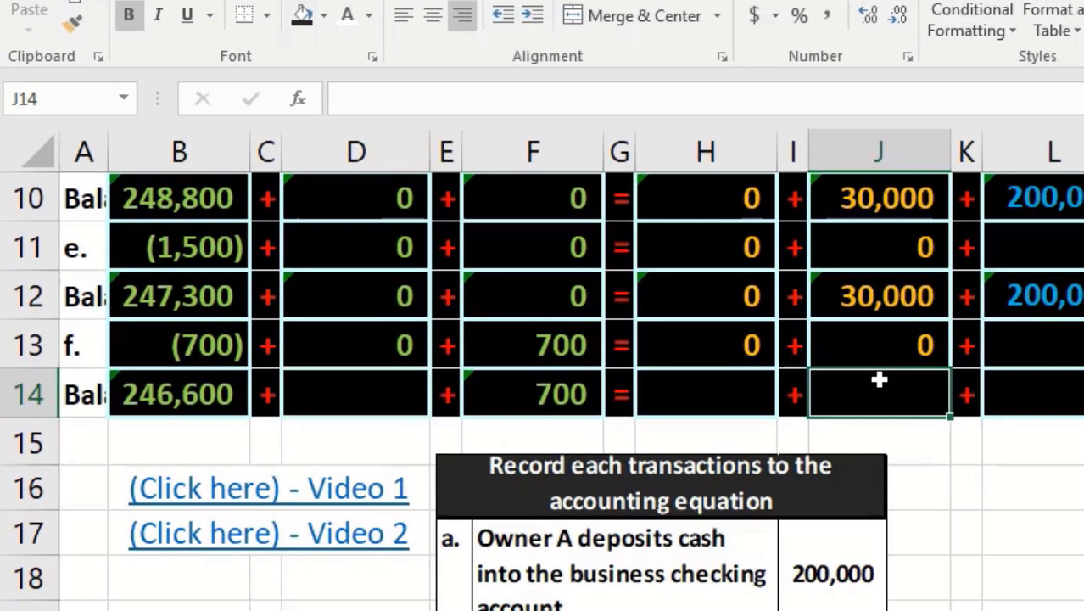
text(=sum)
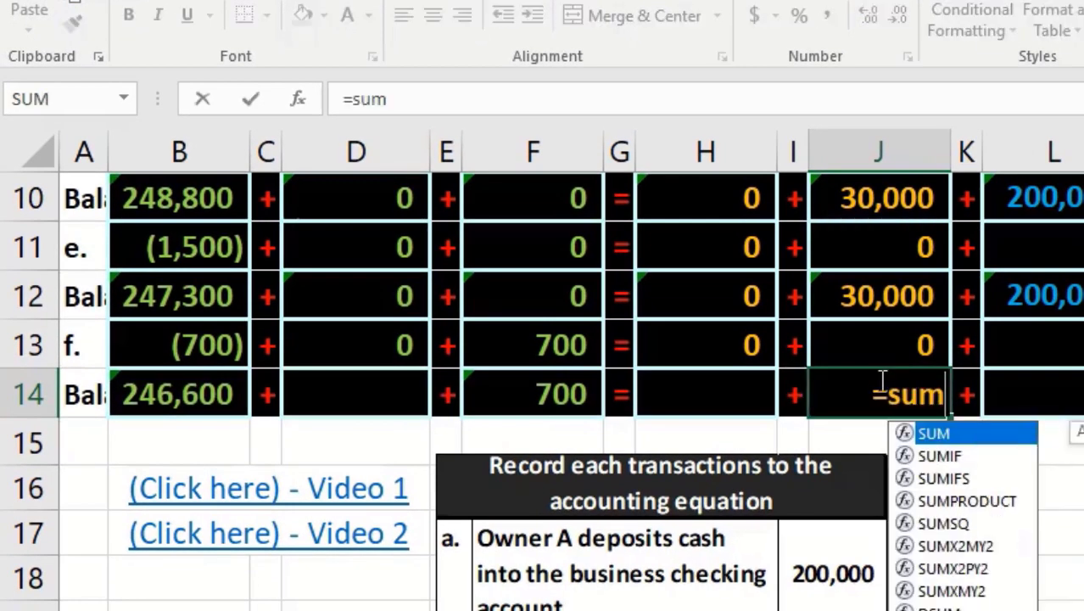
double_click(932, 435)
drag(902, 302, 909, 333)
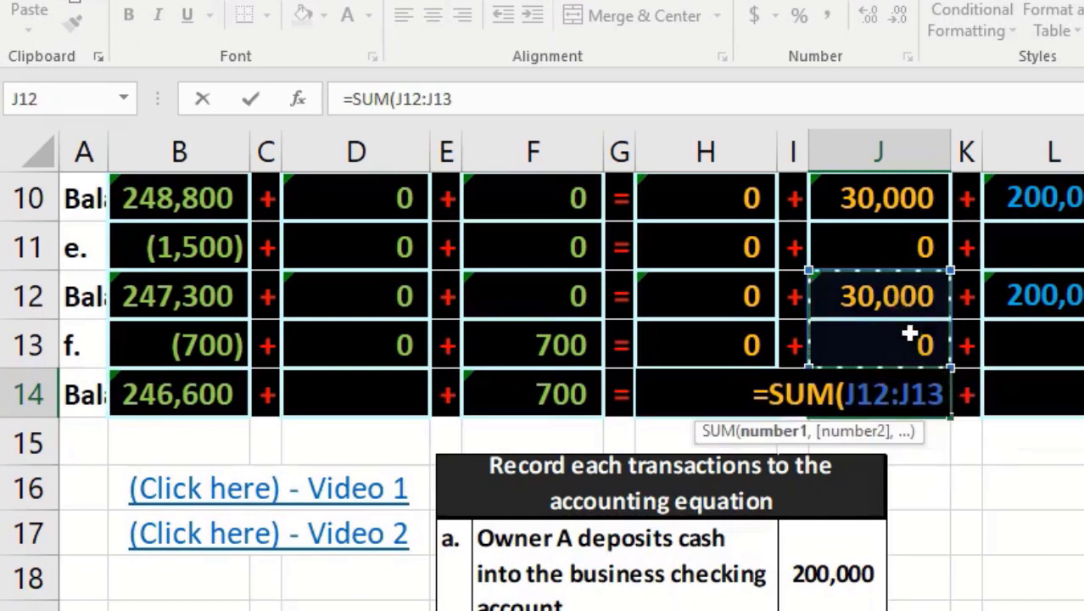
key(Tab)
key(Tab)
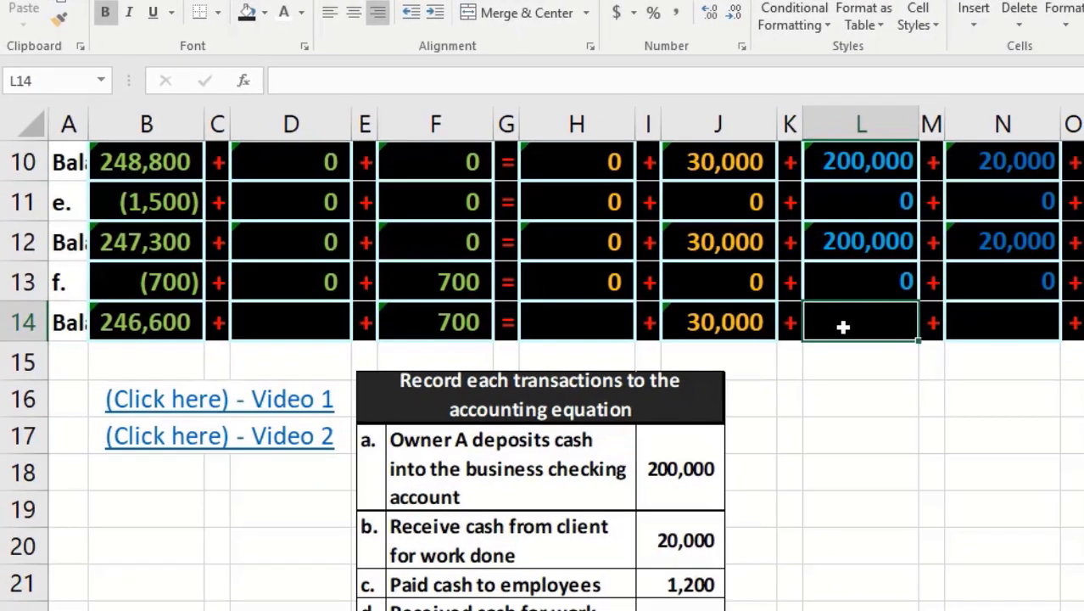
text(=sum)
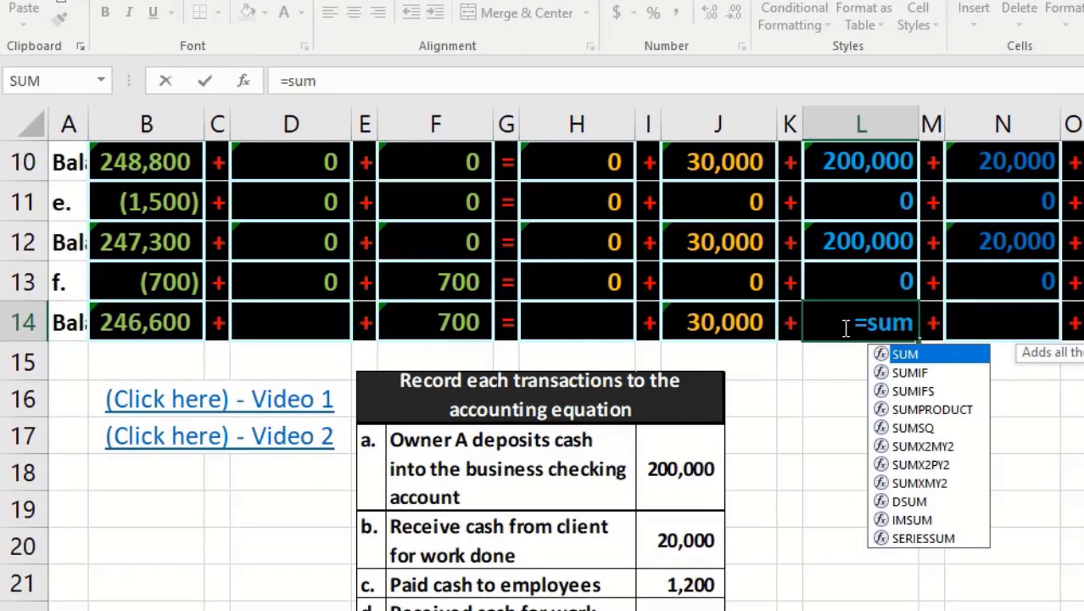
key(Tab)
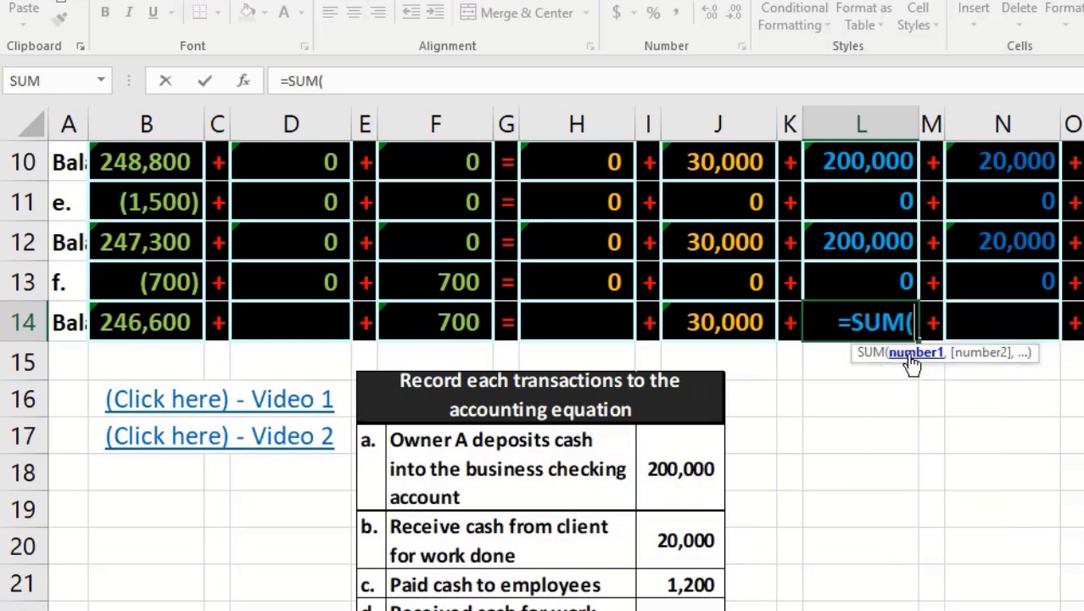
drag(866, 241, 868, 271)
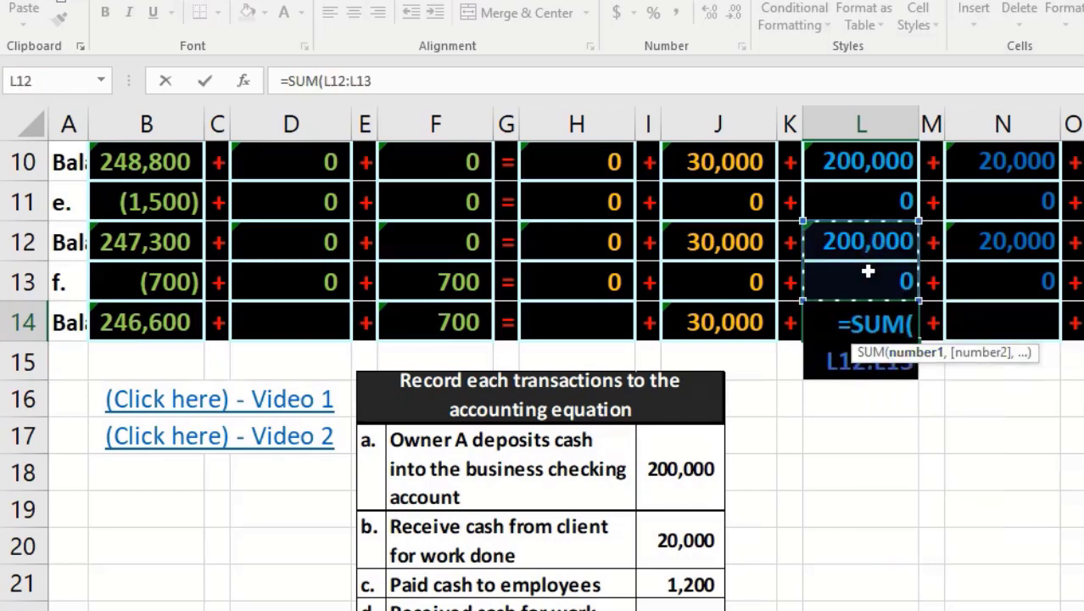
key(Tab)
key(Tab)
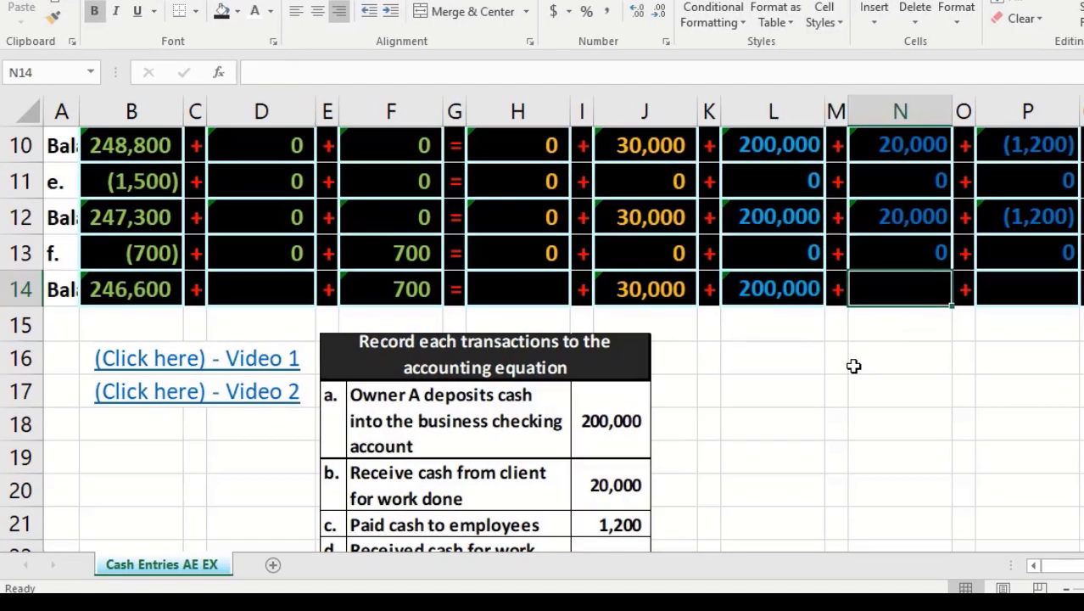
- Sum rows 12–13 into N14 (20,000), P14 ((1,200)) and R14 ((1,500))
text(=sum)
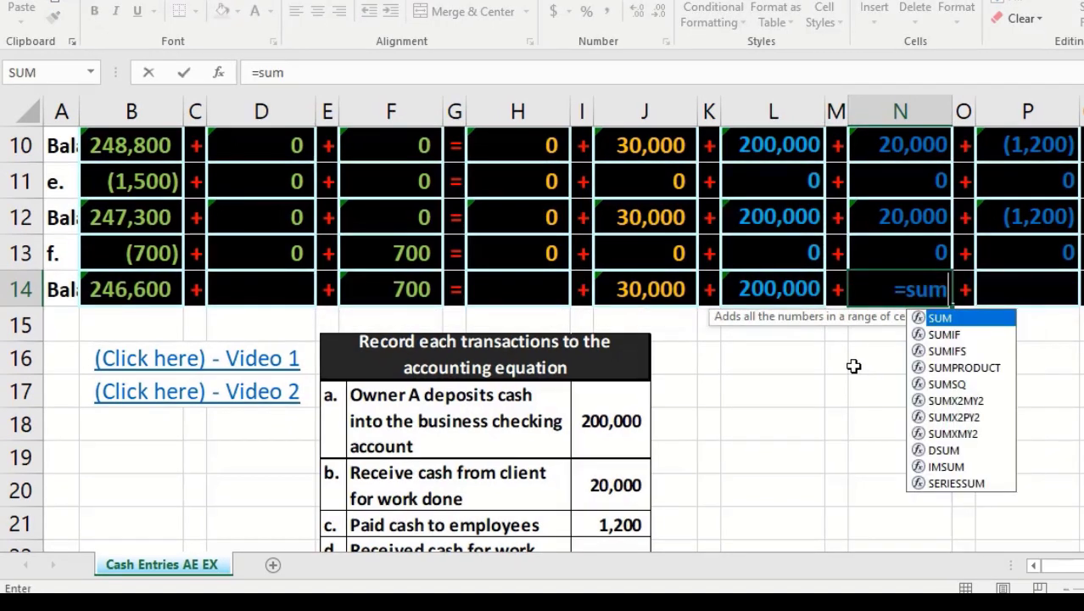
double_click(936, 320)
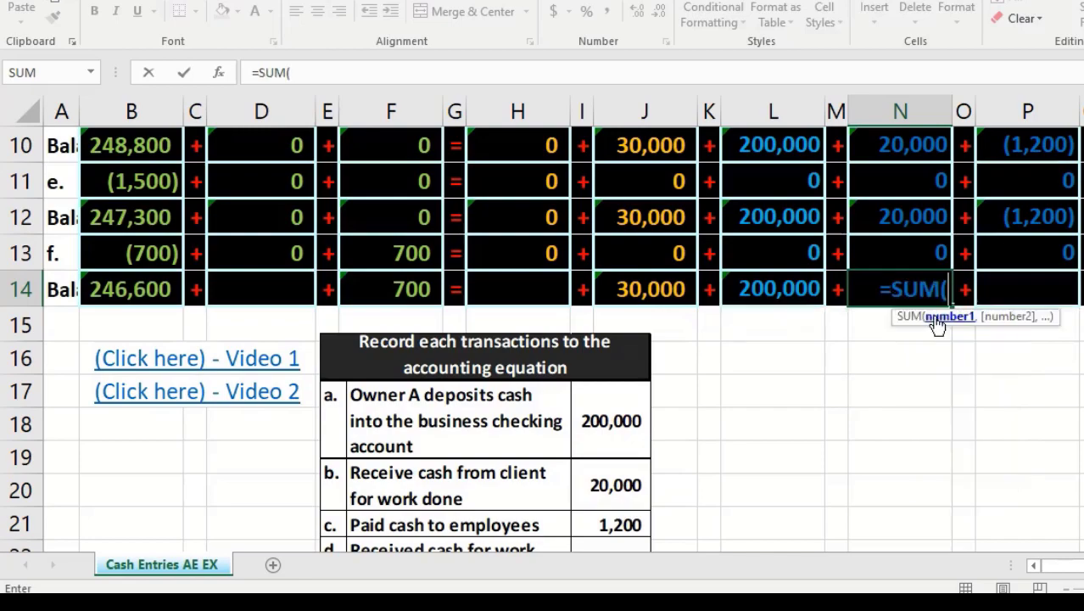
click(913, 217)
drag(913, 217, 912, 242)
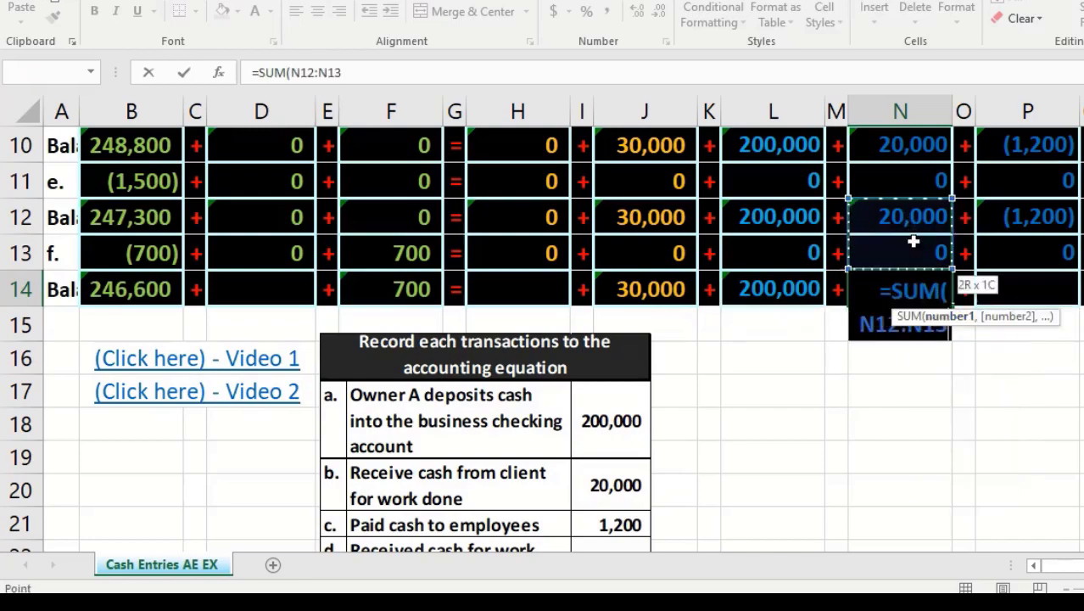
key(Tab)
key(Tab)
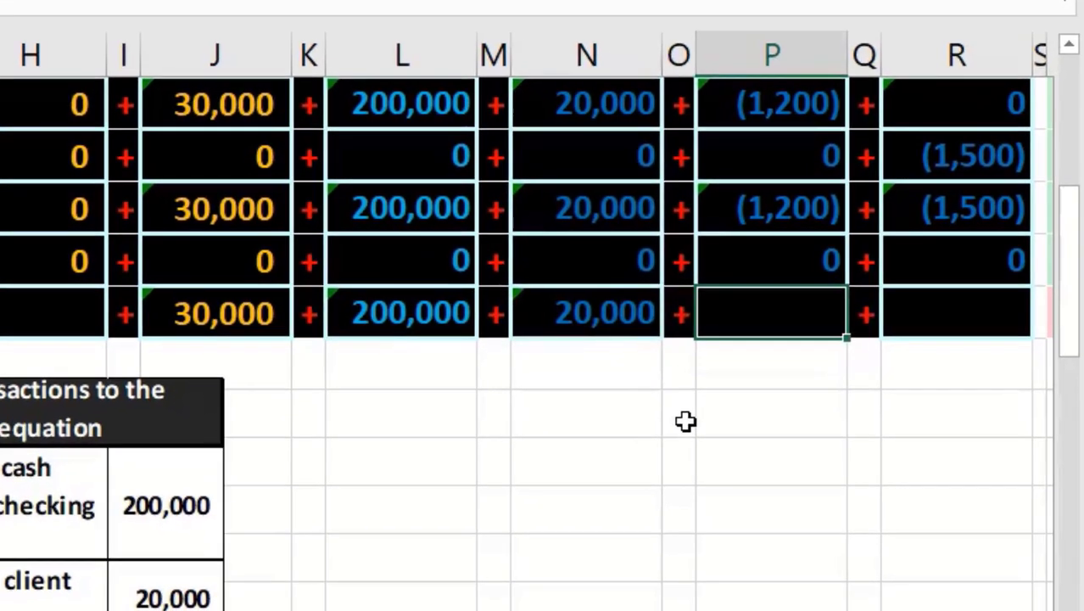
text(=sum)
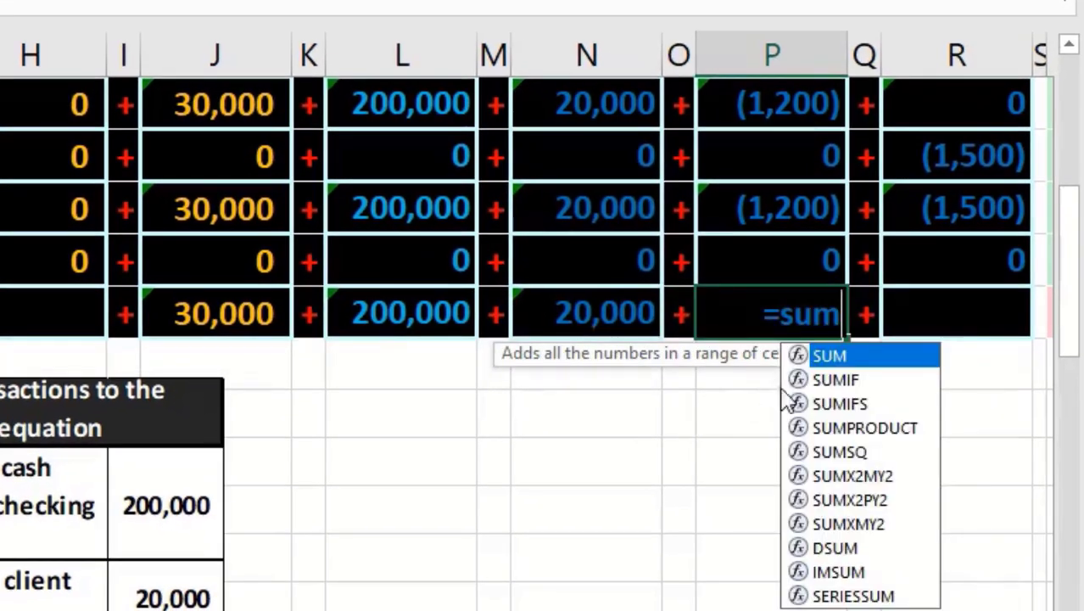
double_click(815, 356)
drag(816, 208, 807, 246)
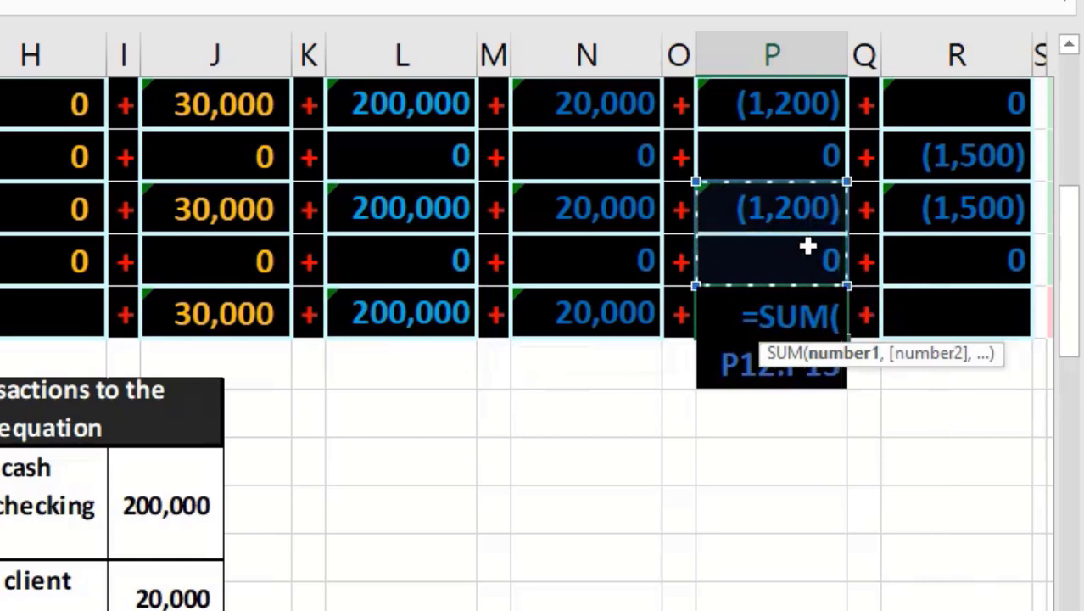
key(Tab)
key(Tab)
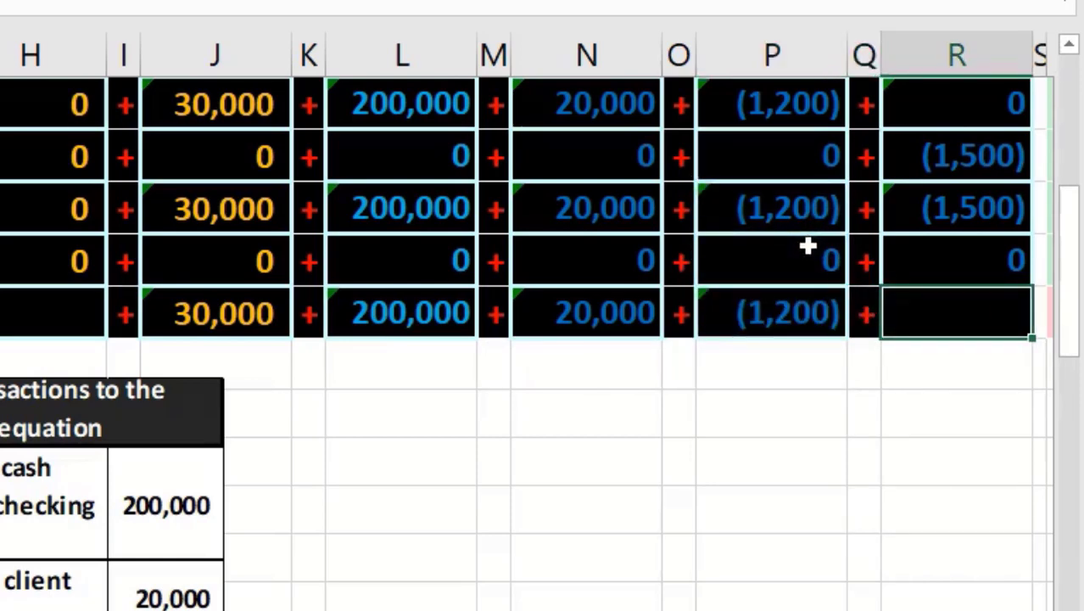
text(=sum)
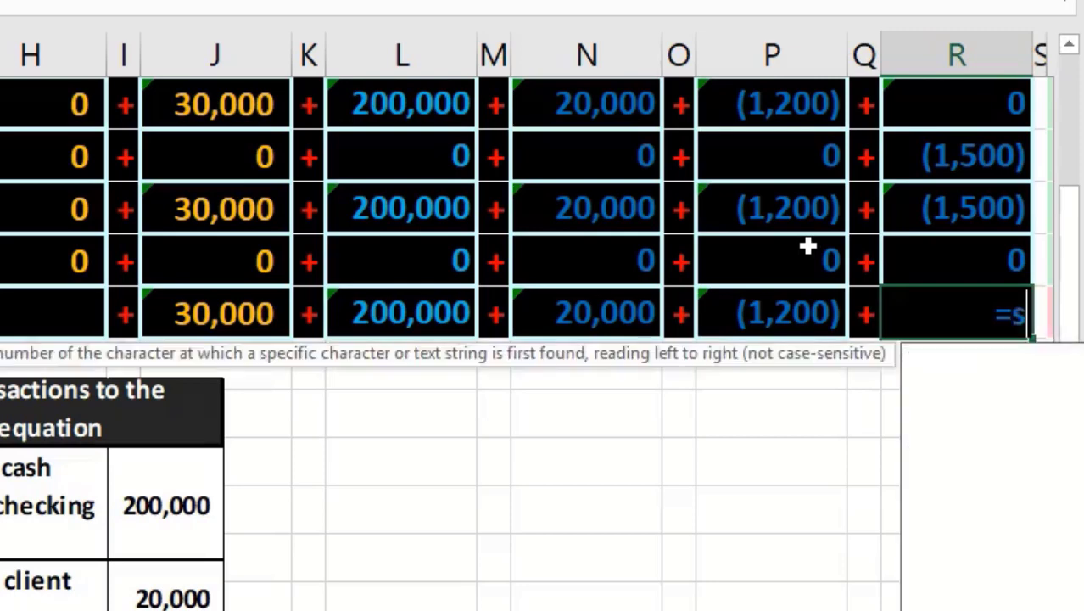
double_click(954, 357)
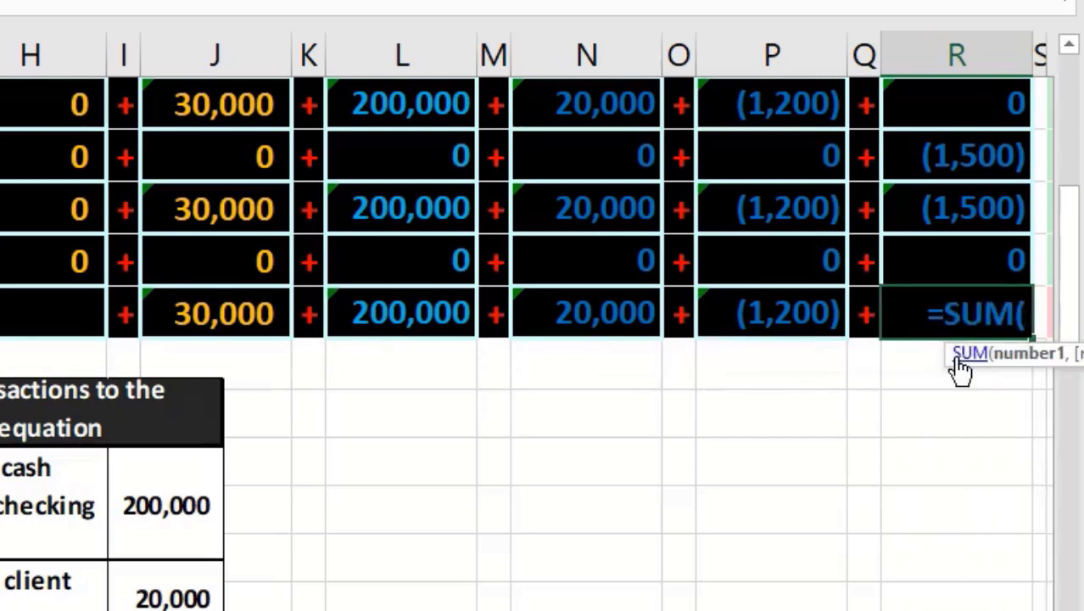
drag(976, 204, 968, 247)
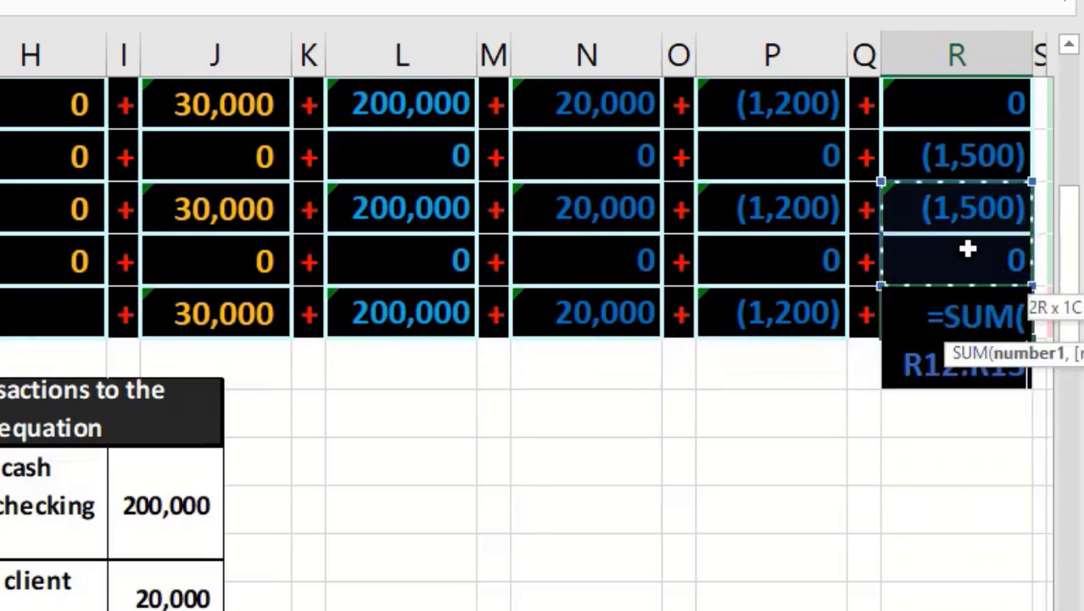
key(Return)
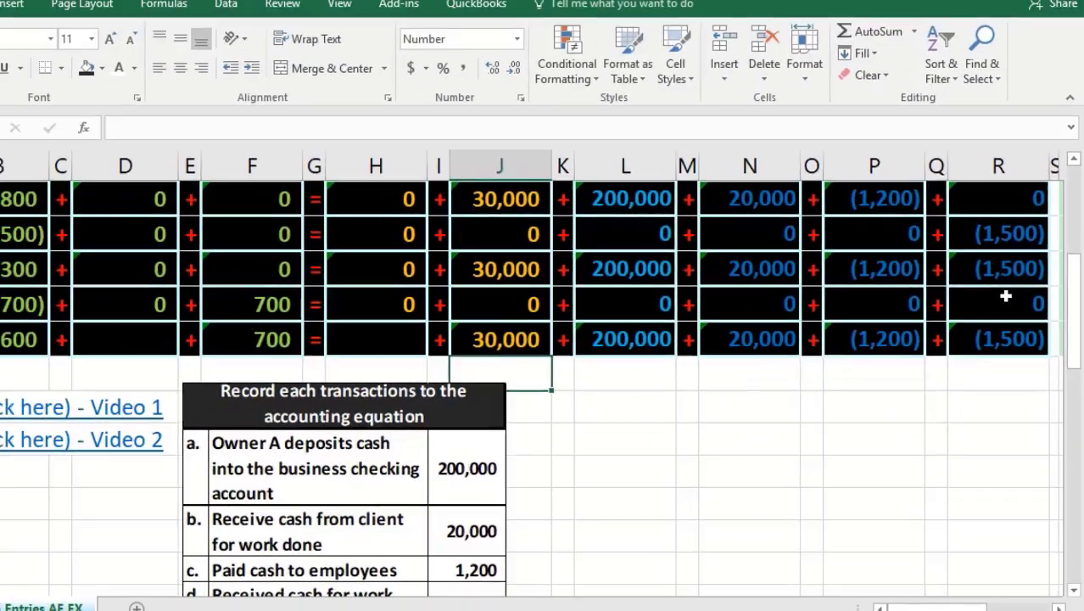
key(Left)
key(Left)
key(Left)
key(Left)
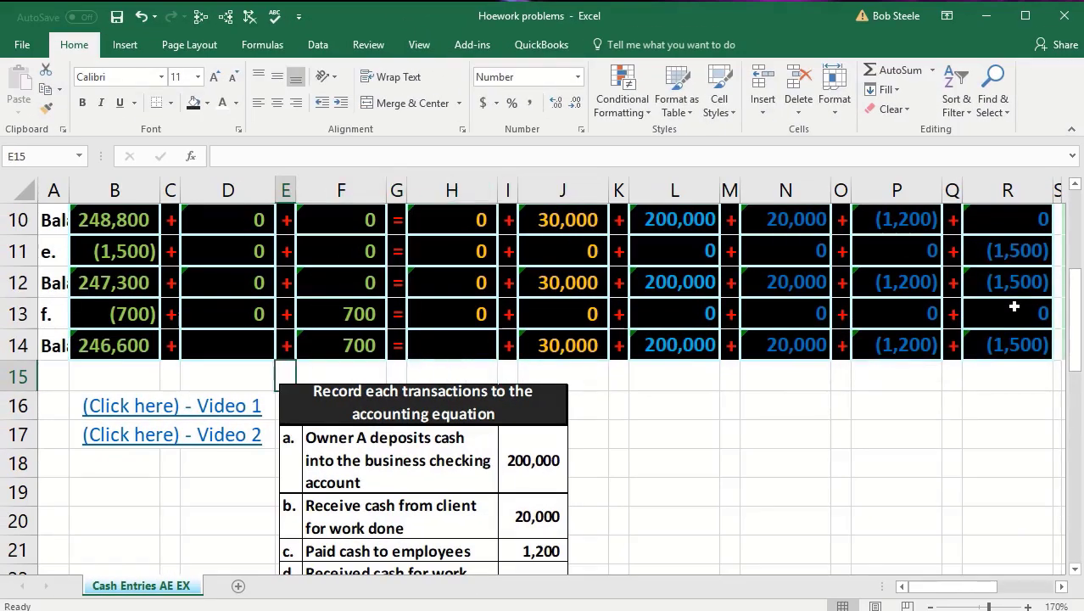
- Enter =SUM(D12:D13) as the D14 balance formula
key(Up)
key(Left)
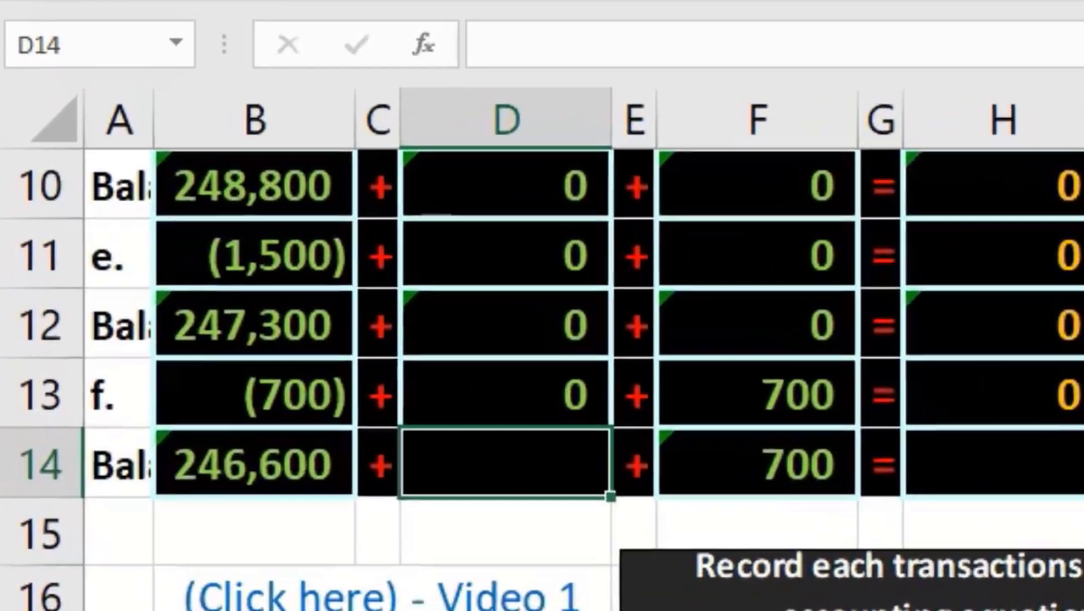
text(=sum)
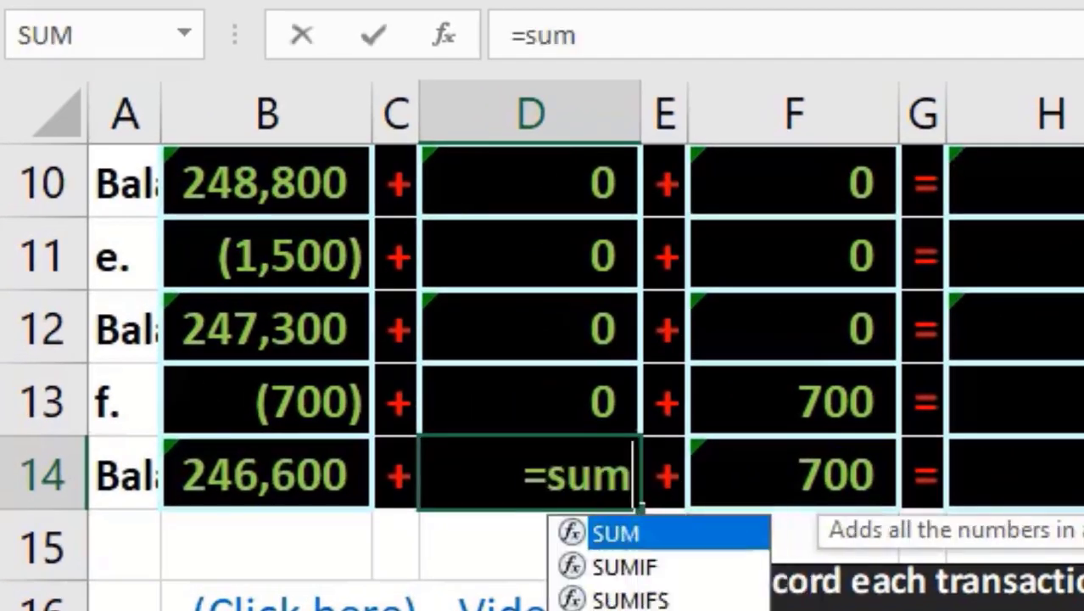
text(()
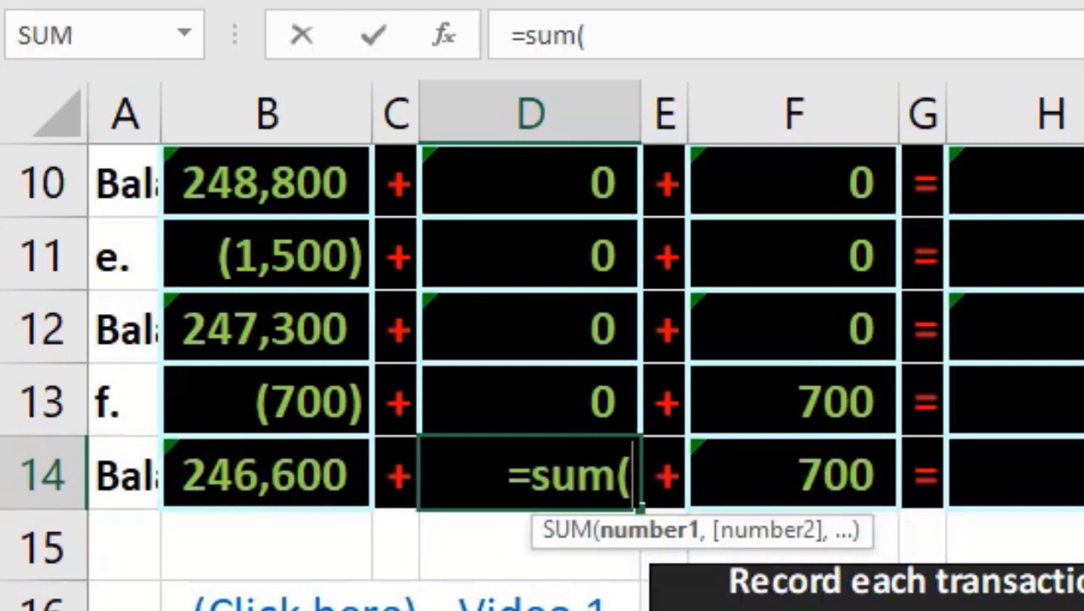
key(Up)
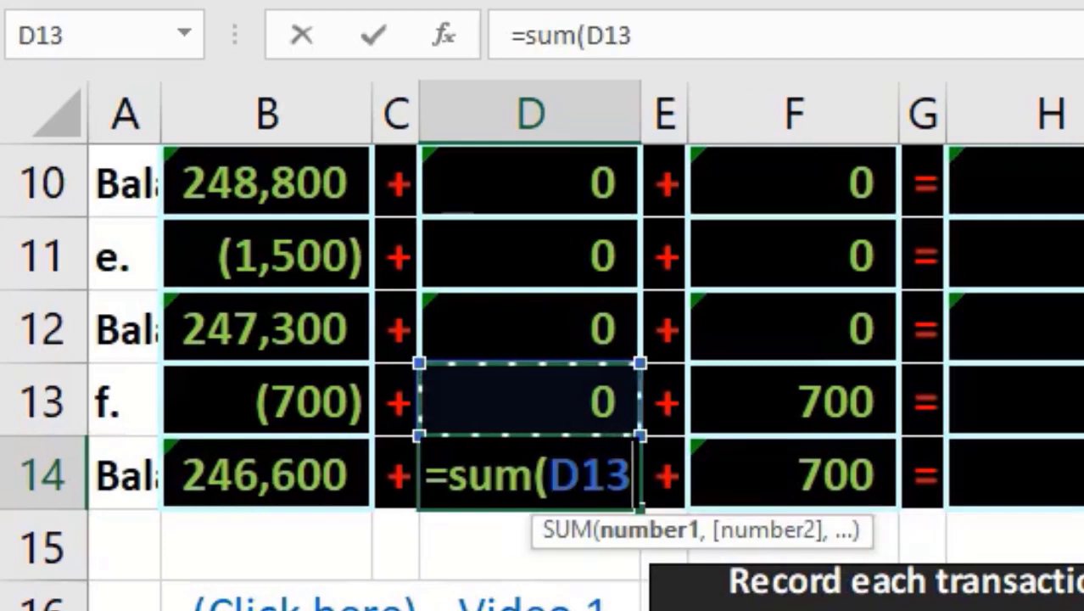
key(shift+Up)
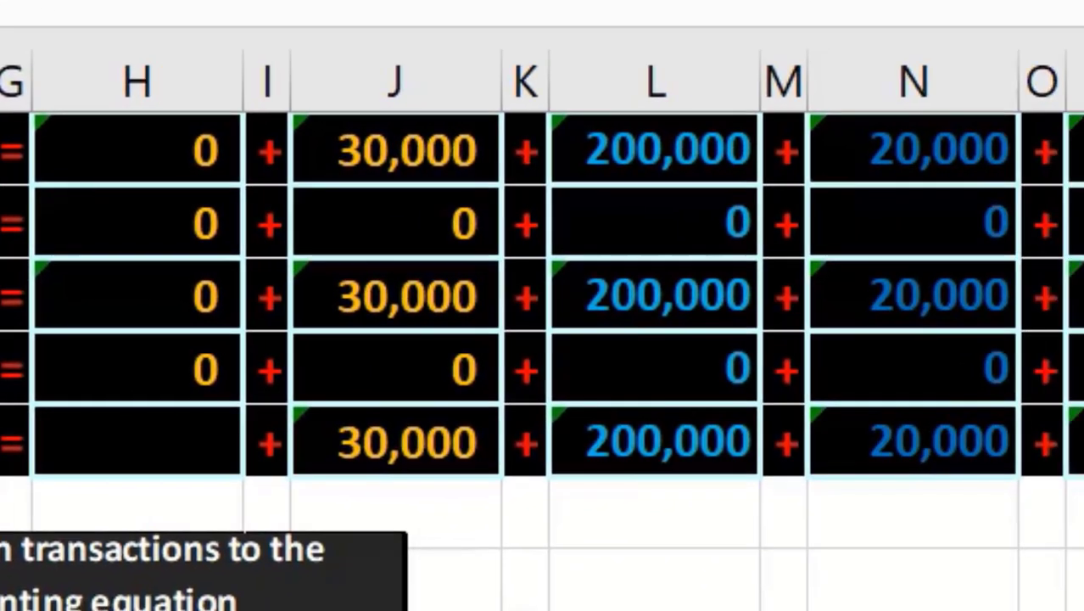
- Enter =SUM(H12:H13) in H14, giving a 0 balance
click(136, 439)
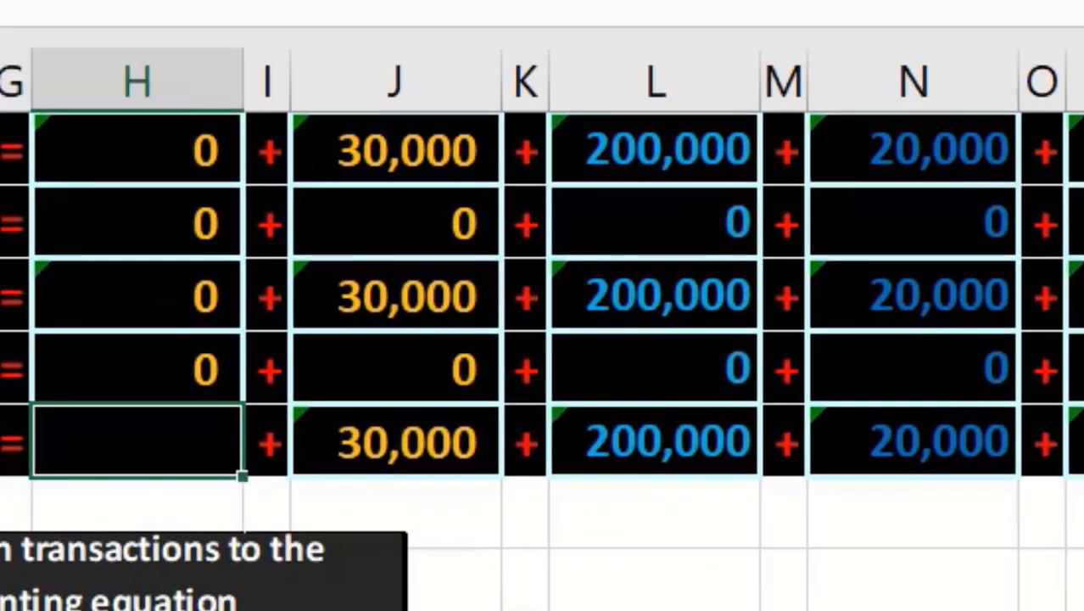
text(=sum)
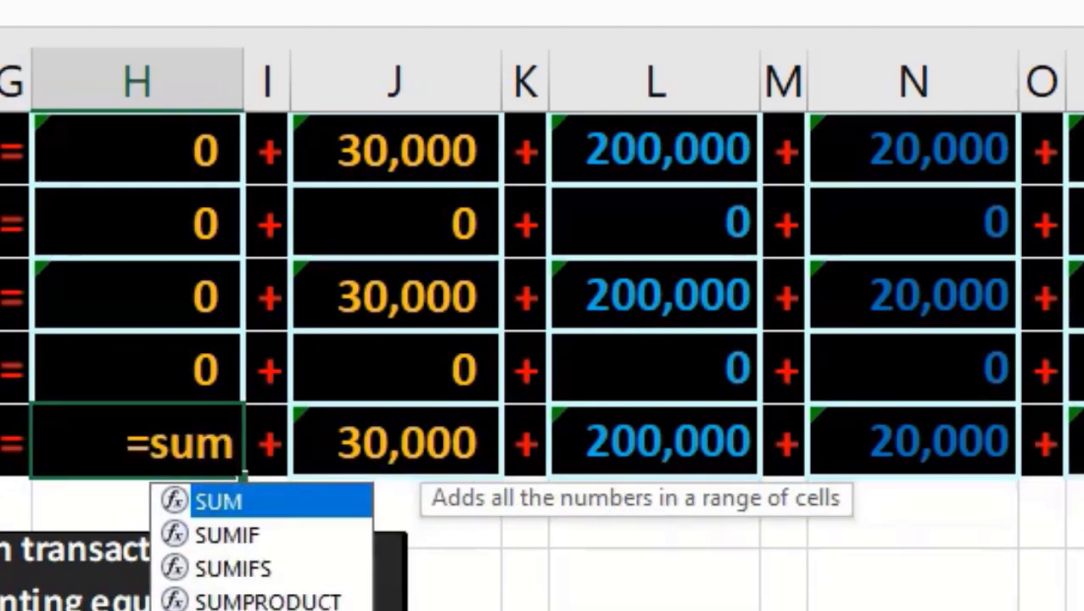
text(()
click(136, 367)
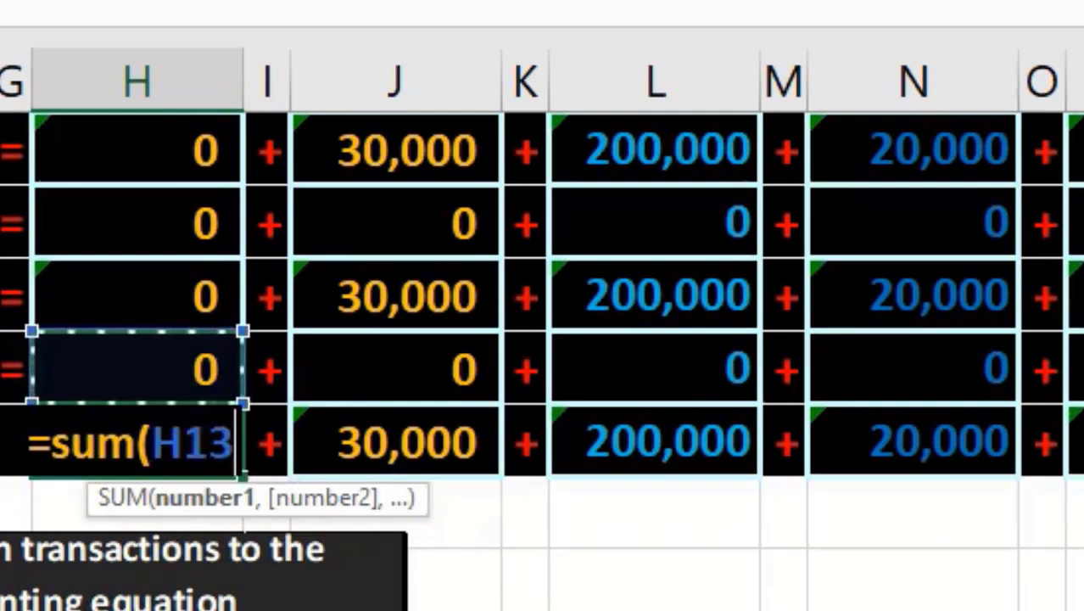
drag(136, 367, 229, 263)
key(Return)
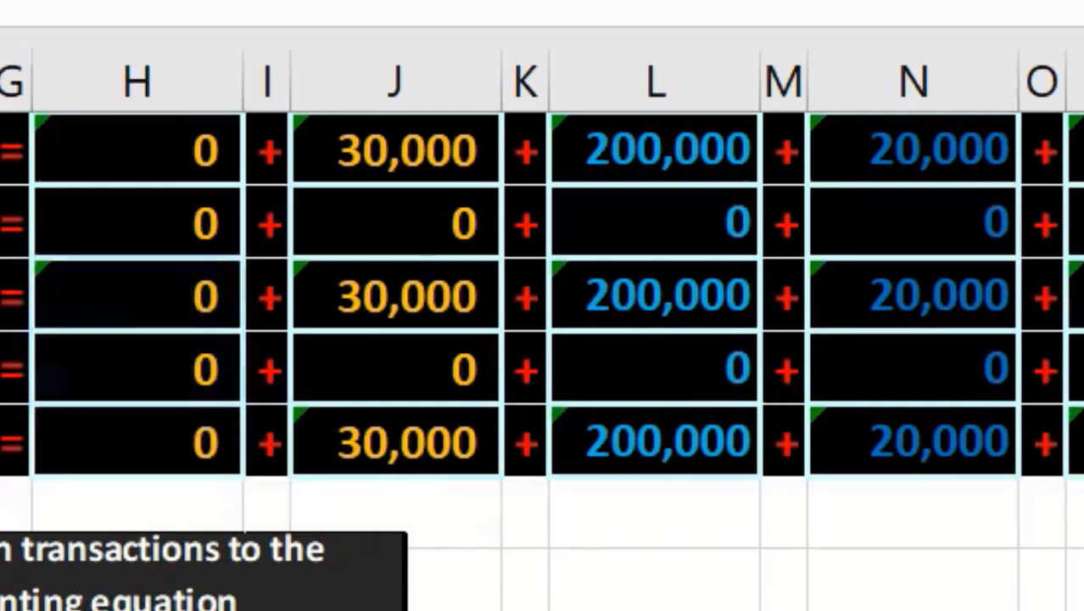
key(Right)
key(Right)
key(Right)
key(Right)
key(Right)
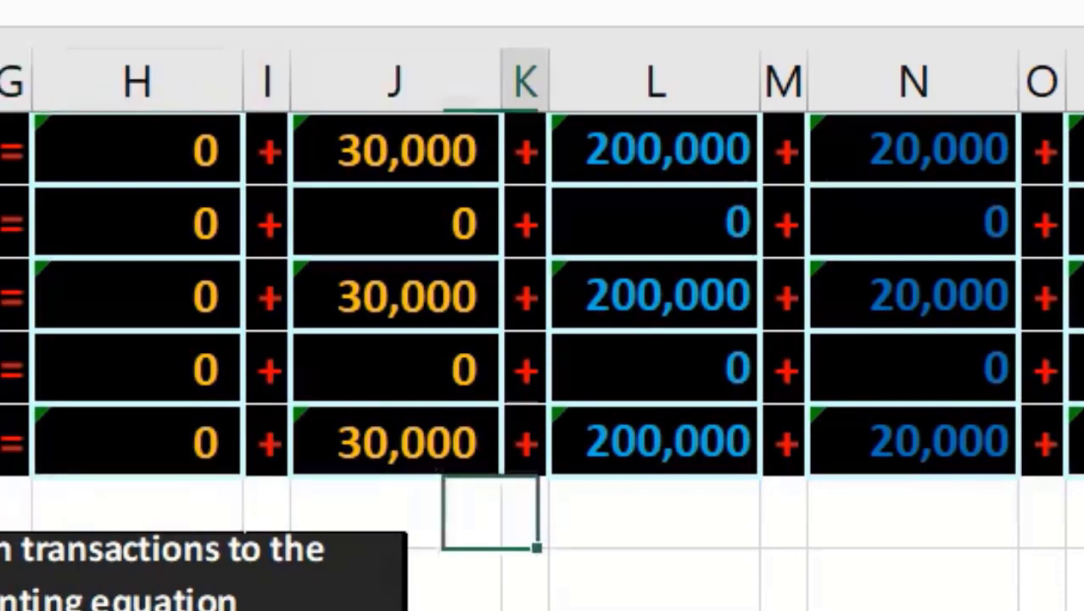
key(Right)
key(Right)
key(Right)
key(Right)
key(Right)
key(Right)
key(Right)
key(Right)
key(Right)
key(Right)
key(Right)
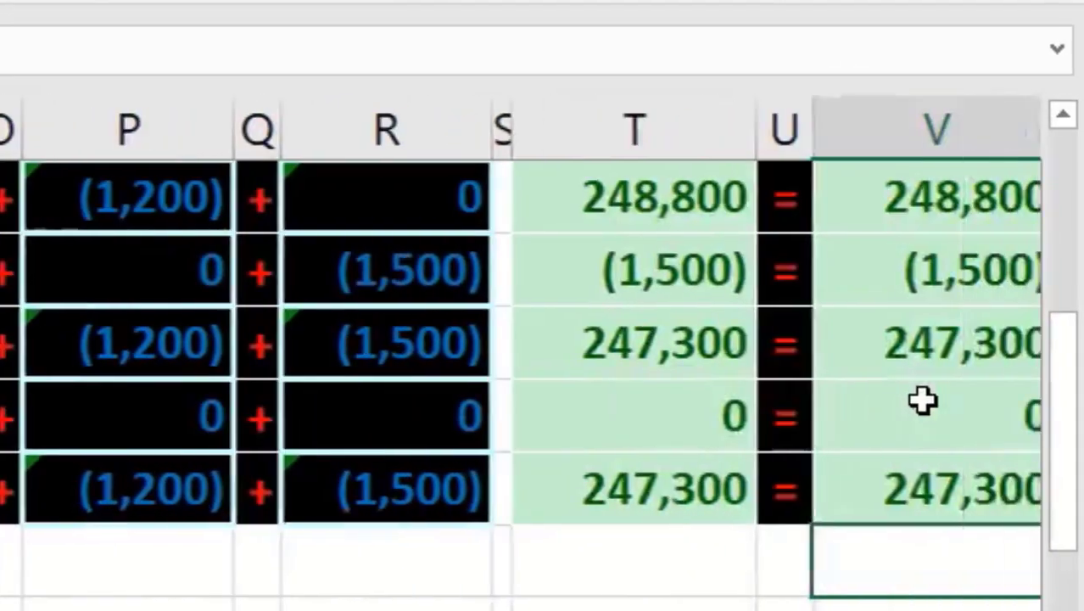
key(Up)
key(Left)
key(Left)
key(Left)
key(Left)
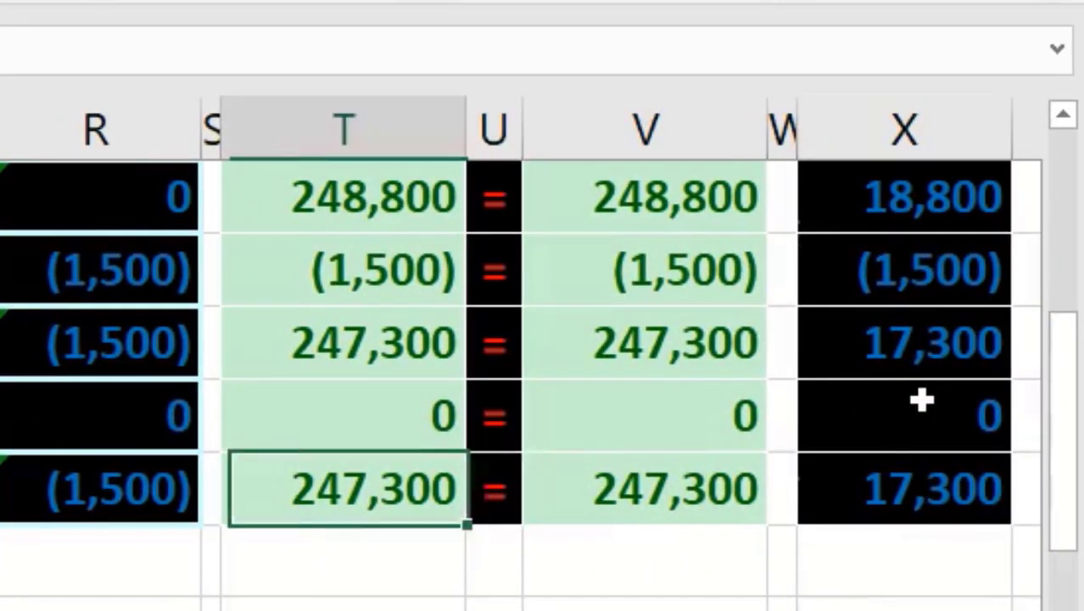
key(Right)
key(Right)
key(Right)
key(Right)
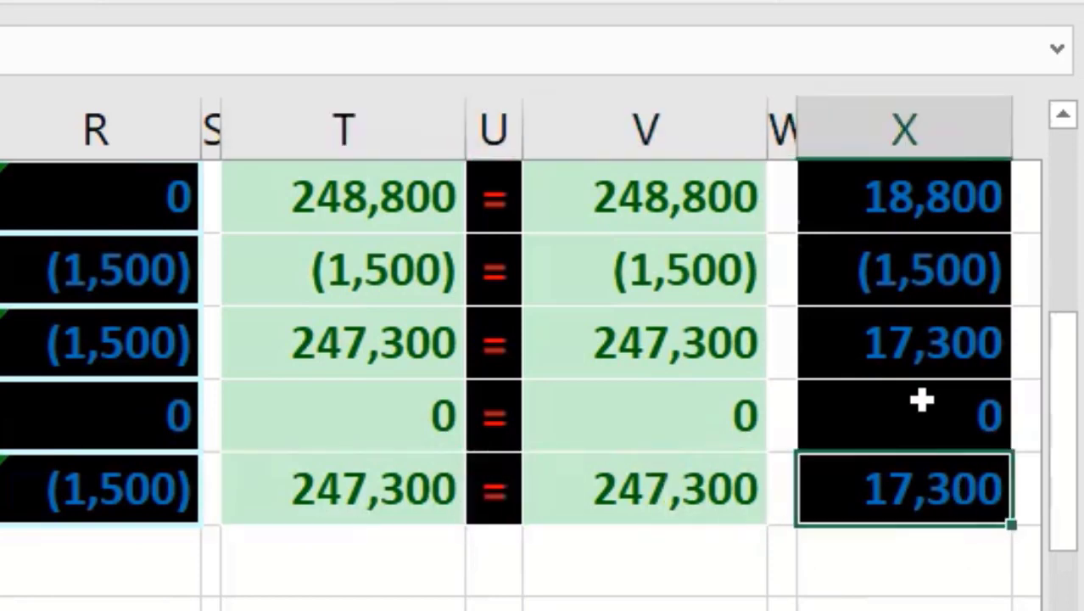
scroll(692, 598, up, 3)
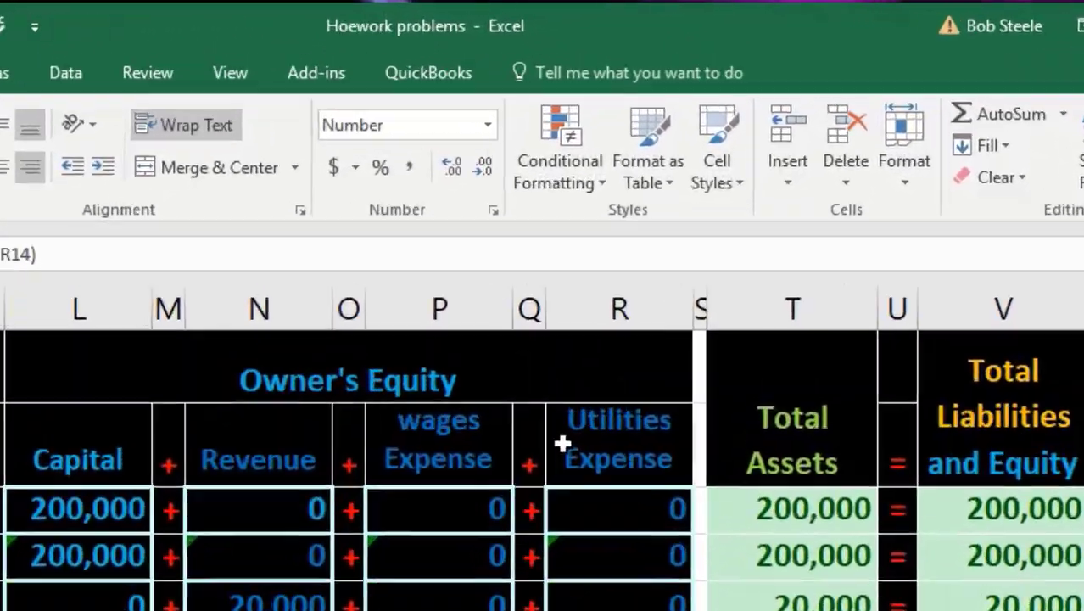
scroll(513, 572, down, 1)
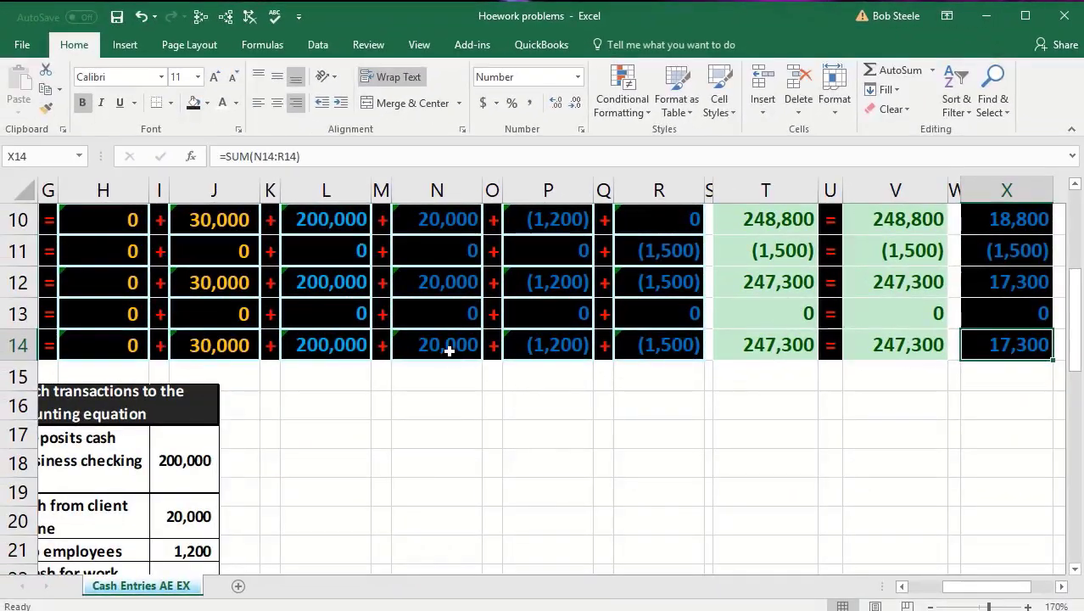
click(445, 347)
drag(445, 347, 632, 344)
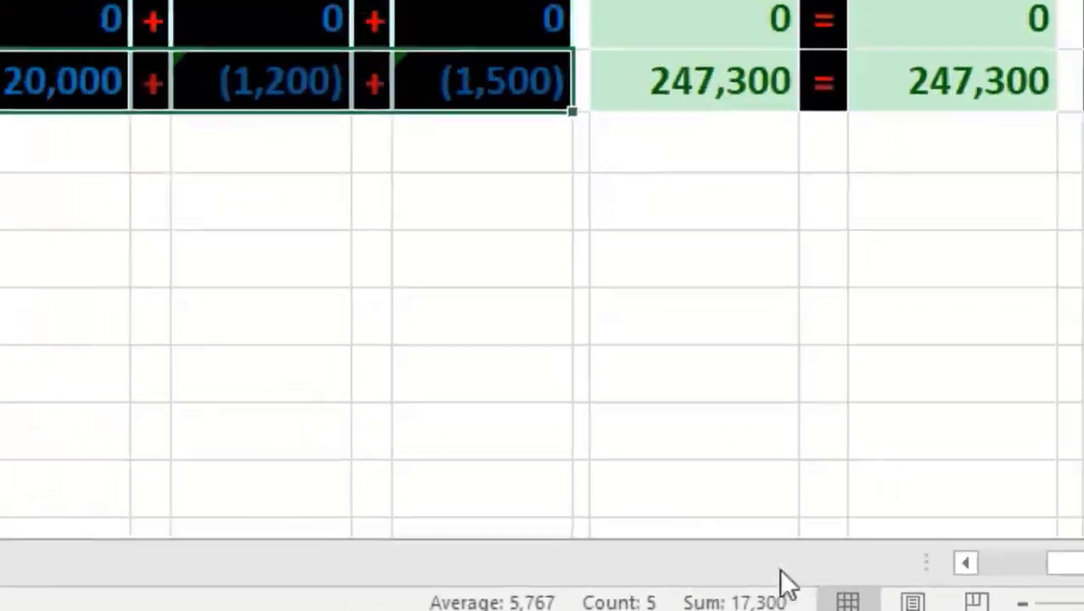
click(680, 320)
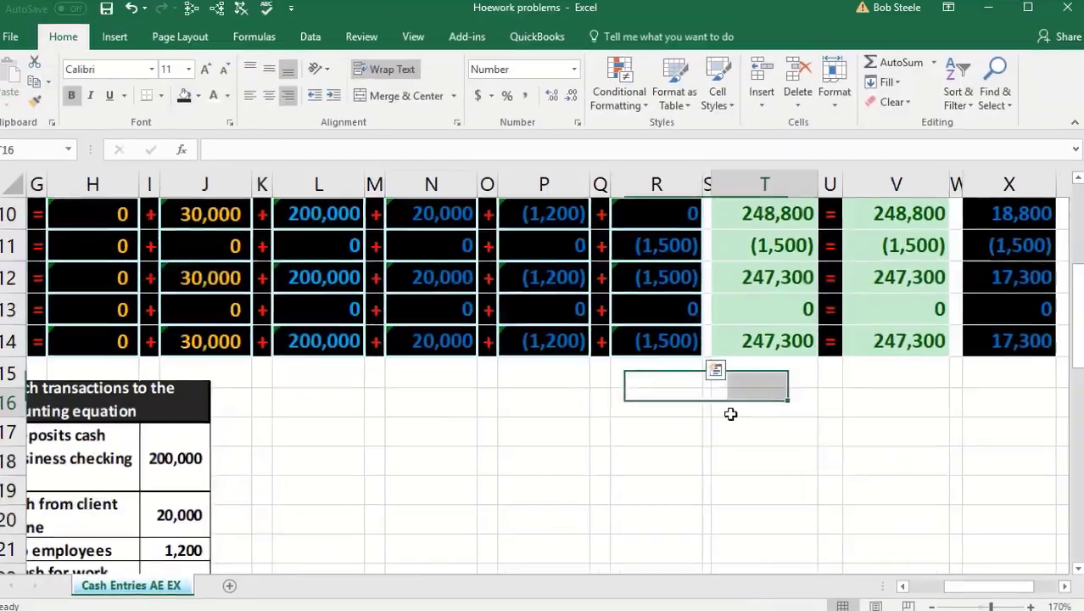
key(Home)
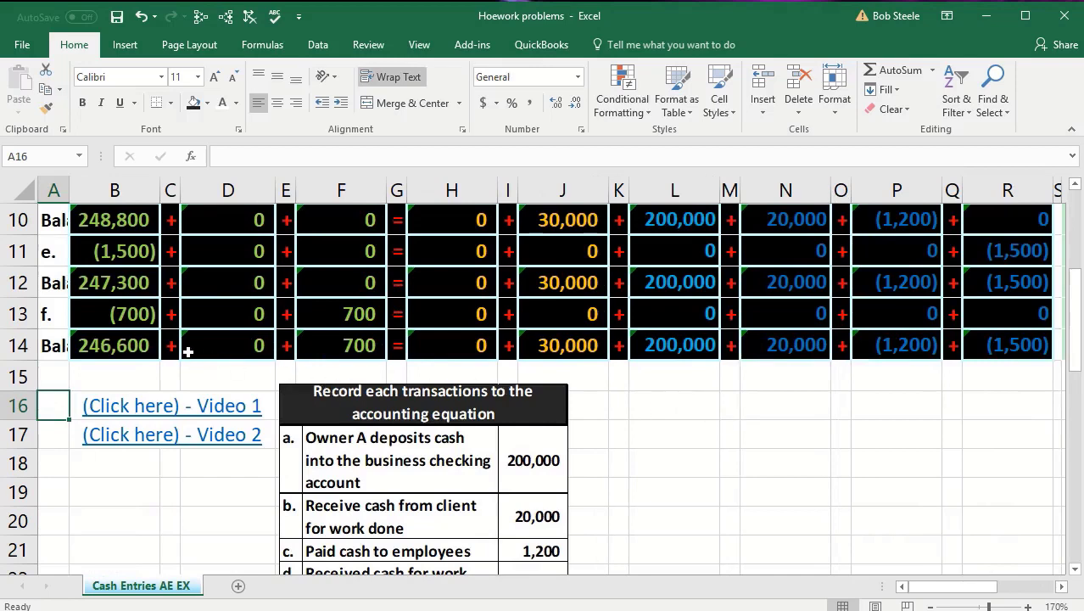
click(131, 340)
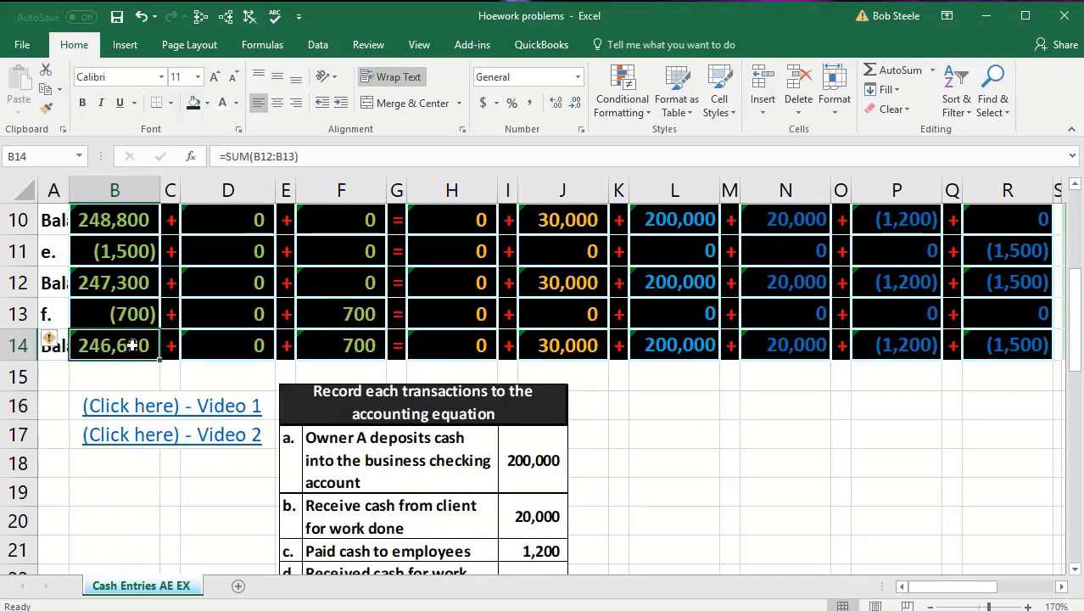
drag(131, 346, 333, 344)
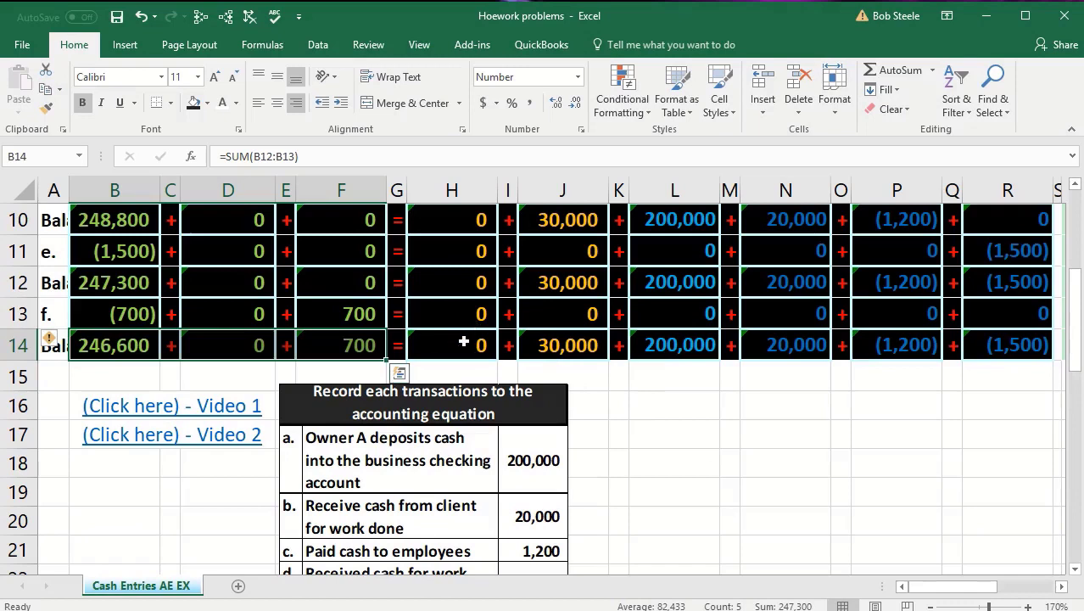
click(463, 341)
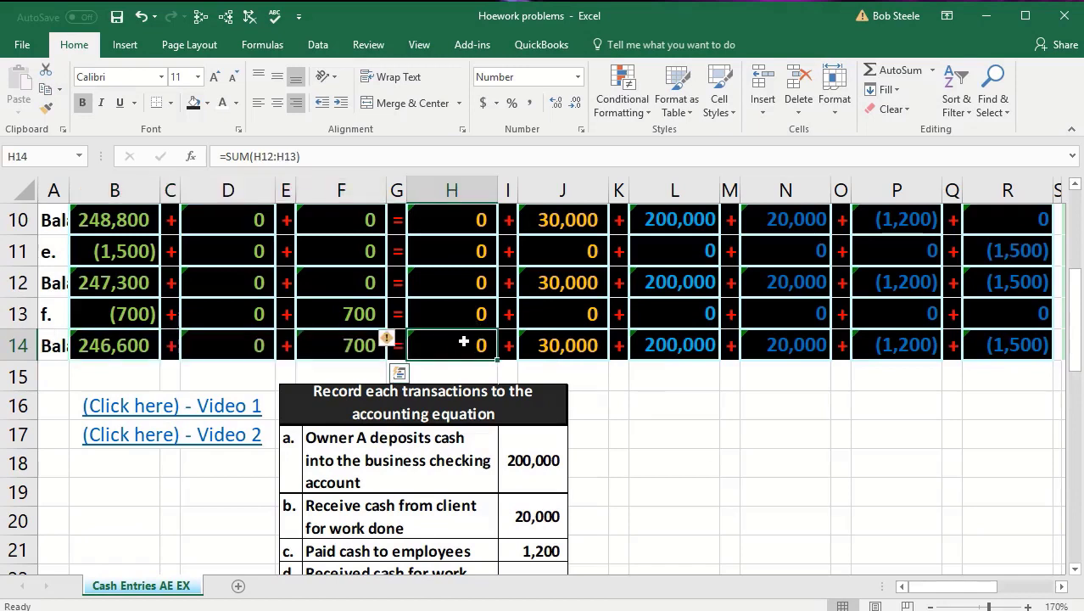
drag(462, 341, 973, 343)
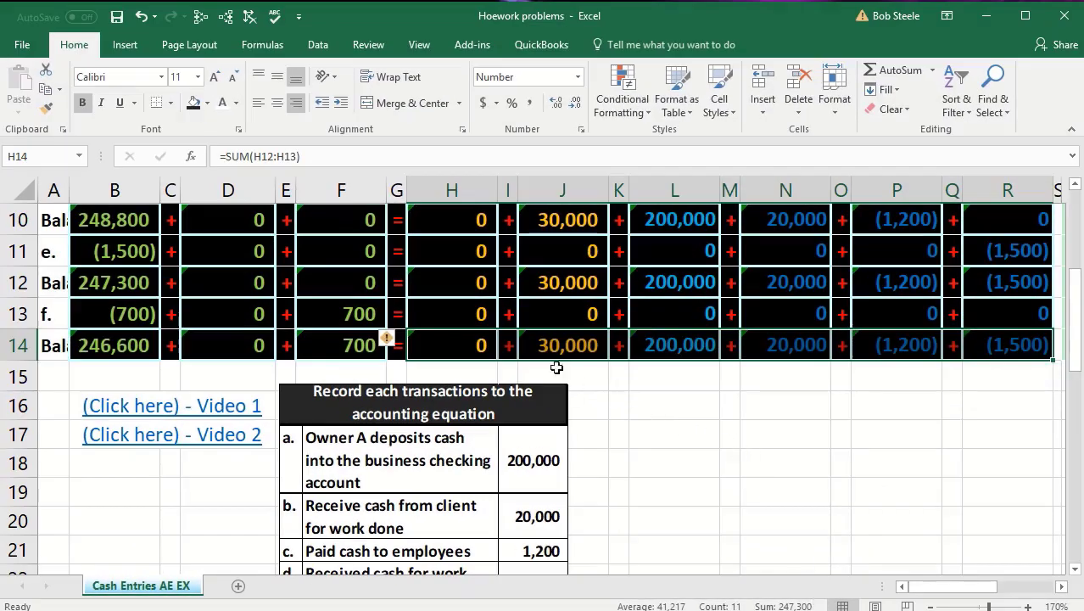
drag(465, 339, 651, 348)
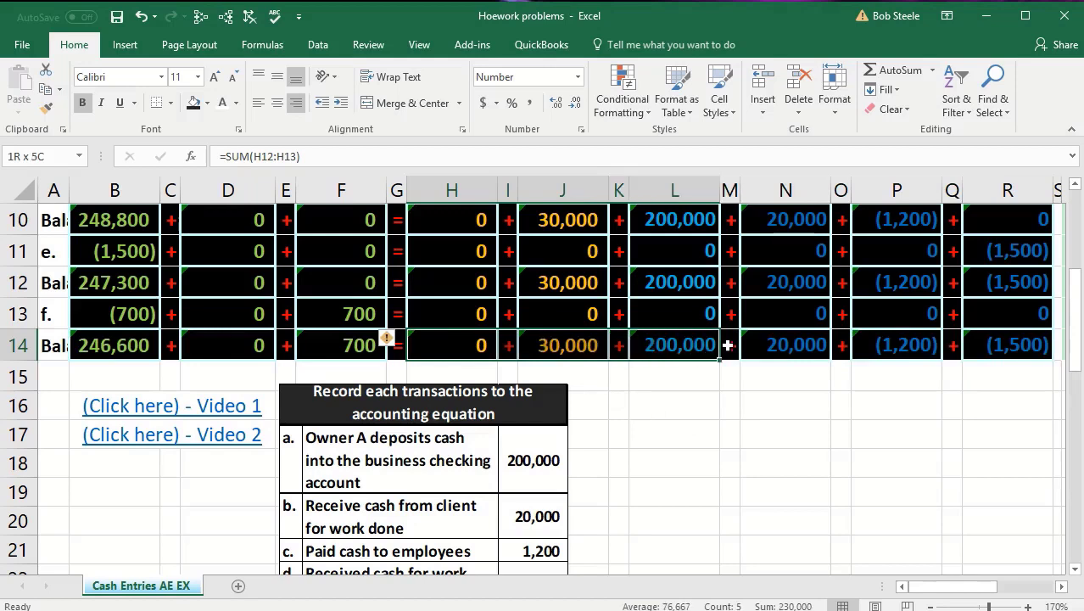
drag(727, 344, 990, 339)
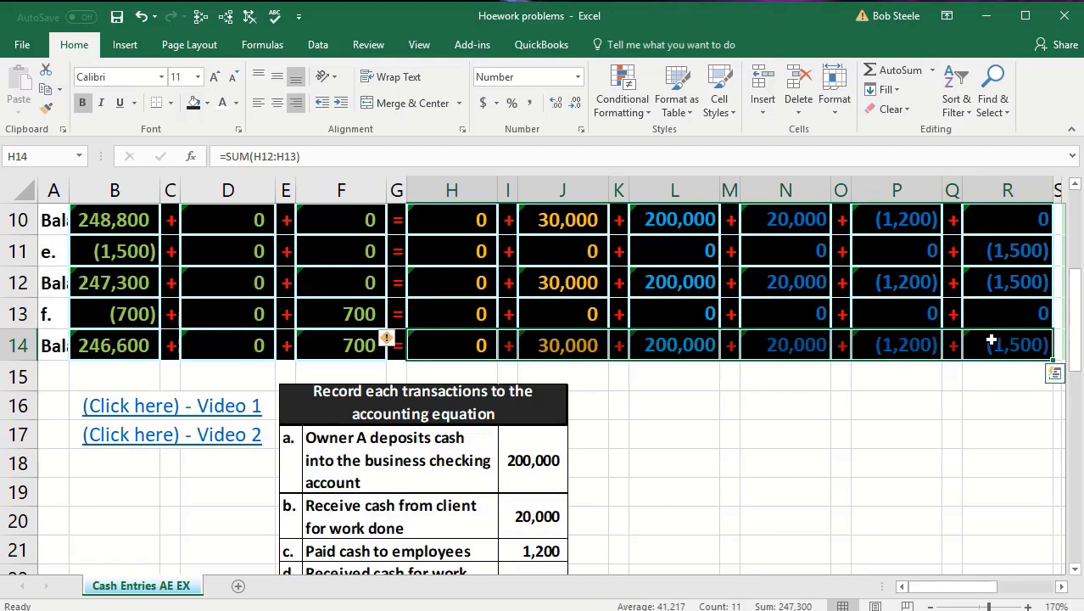